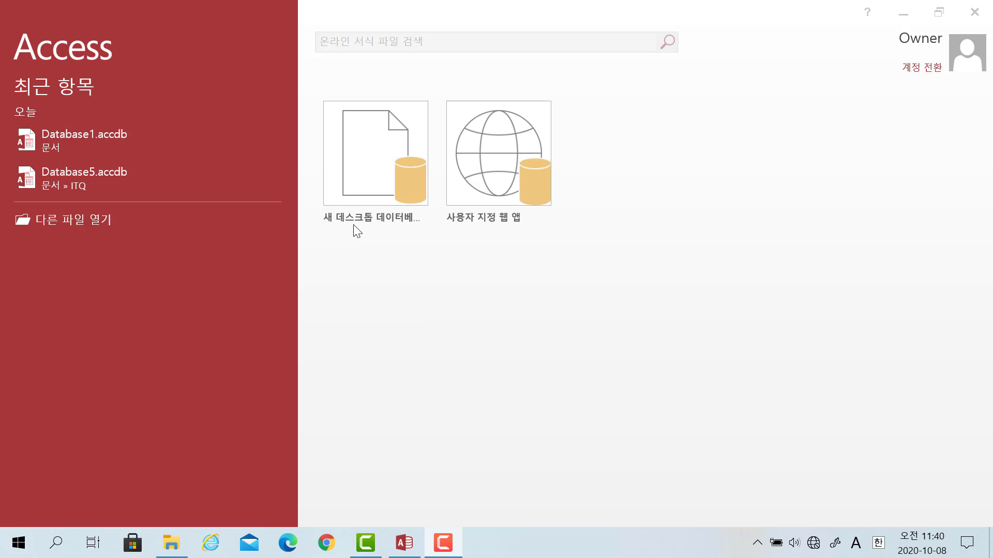
pyautogui.click(373, 162)
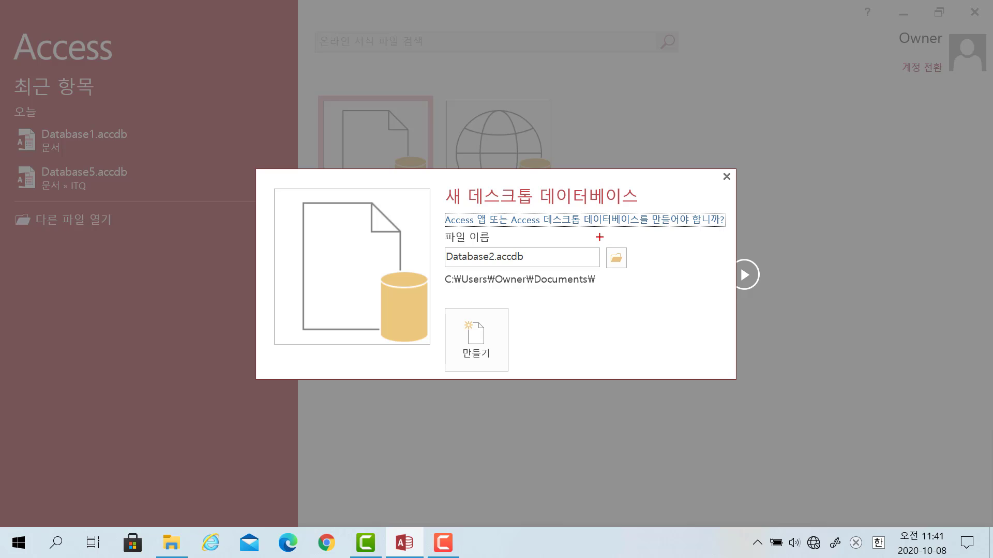
pyautogui.moveTo(599, 237); pyautogui.dragTo(633, 284)
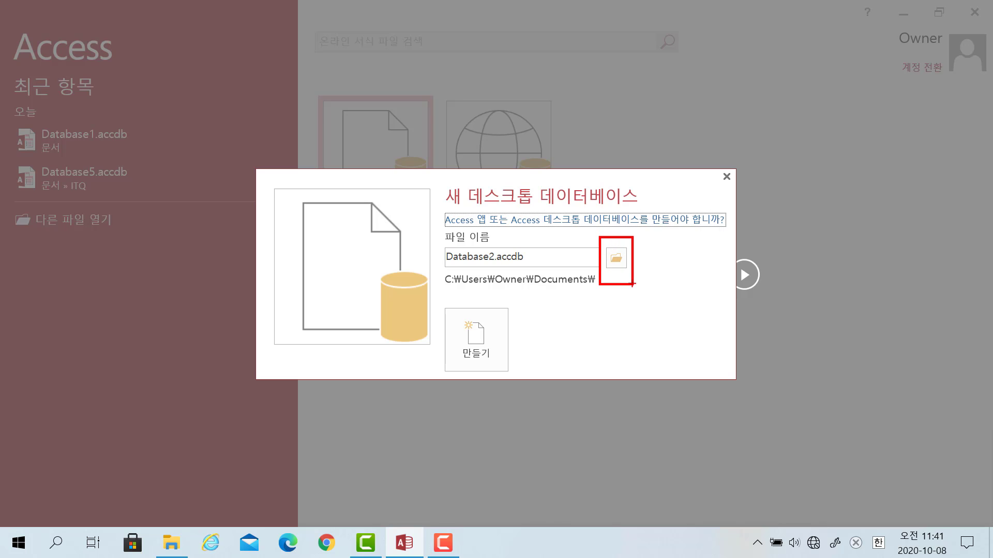
pyautogui.press('Escape')
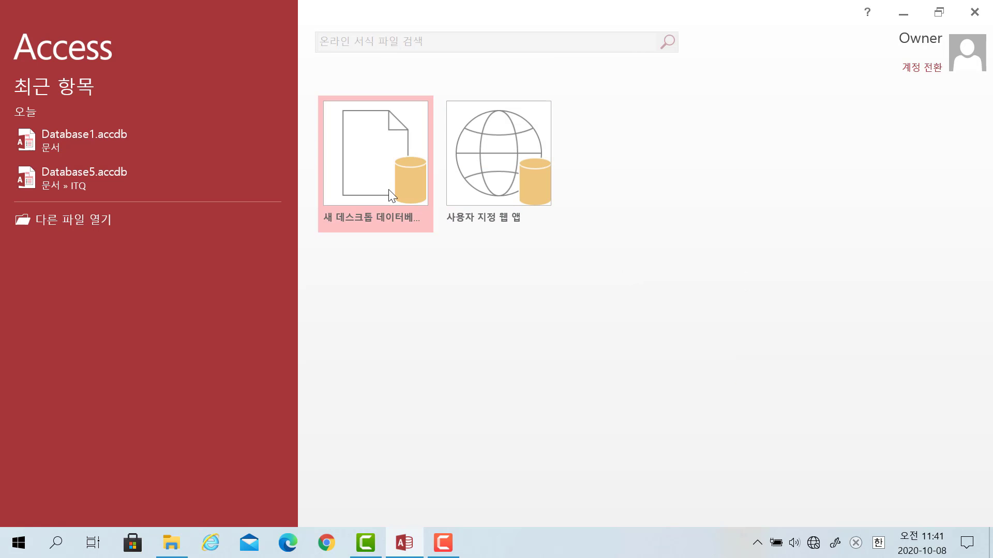
# Step: Start a new desktop database and choose the ITQ folder in Documents as its save location
pyautogui.click(391, 196)
pyautogui.click(613, 259)
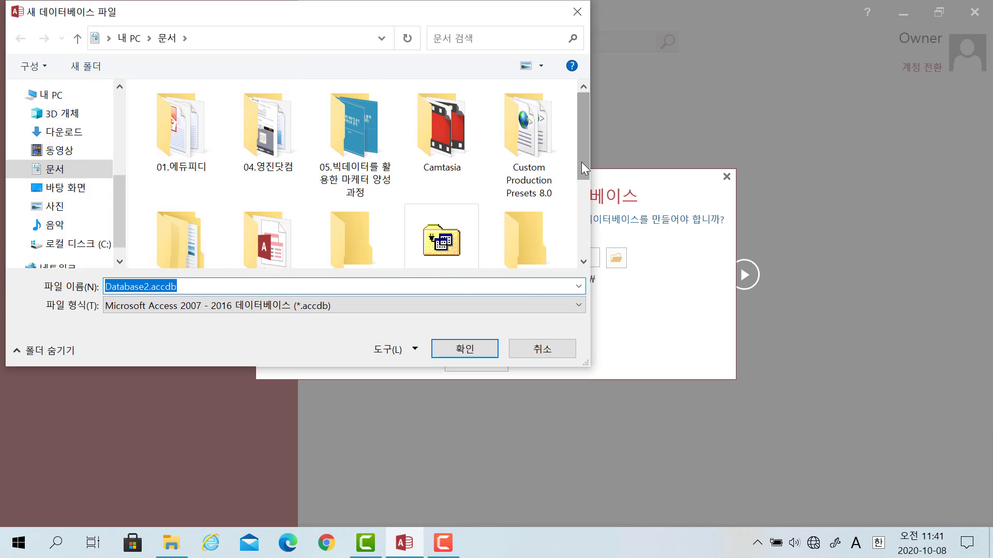
pyautogui.moveTo(582, 162); pyautogui.dragTo(582, 213)
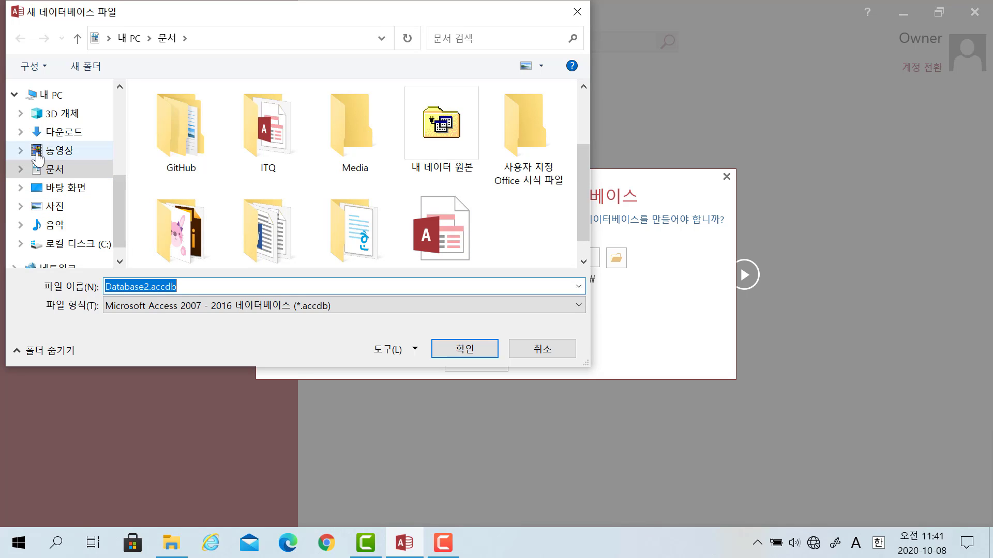
pyautogui.moveTo(35, 154); pyautogui.dragTo(73, 184)
pyautogui.moveTo(271, 181)
pyautogui.mouseDown()
pyautogui.moveTo(217, 121)
pyautogui.moveTo(303, 96)
pyautogui.moveTo(296, 184)
pyautogui.moveTo(266, 184)
pyautogui.mouseUp()
pyautogui.press('Escape')
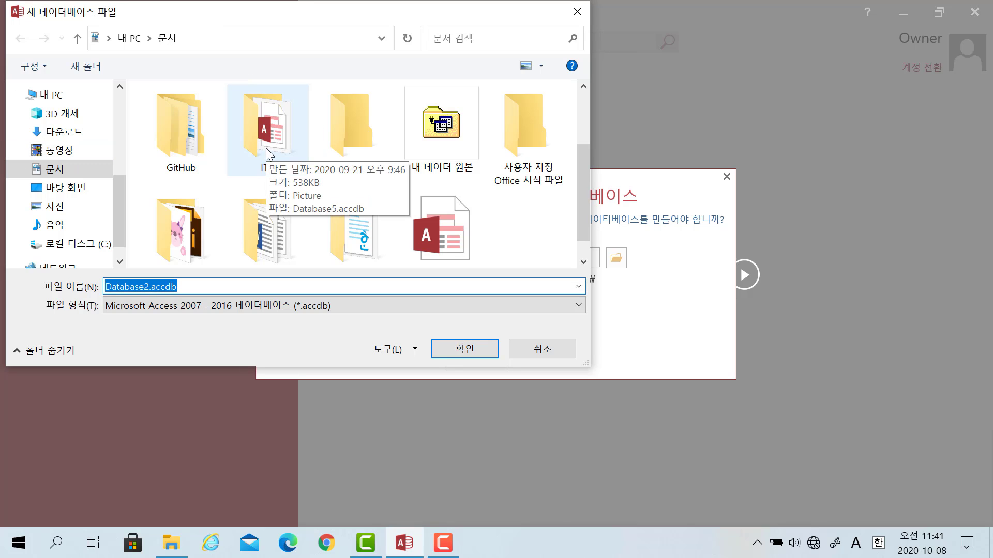
pyautogui.click(267, 149)
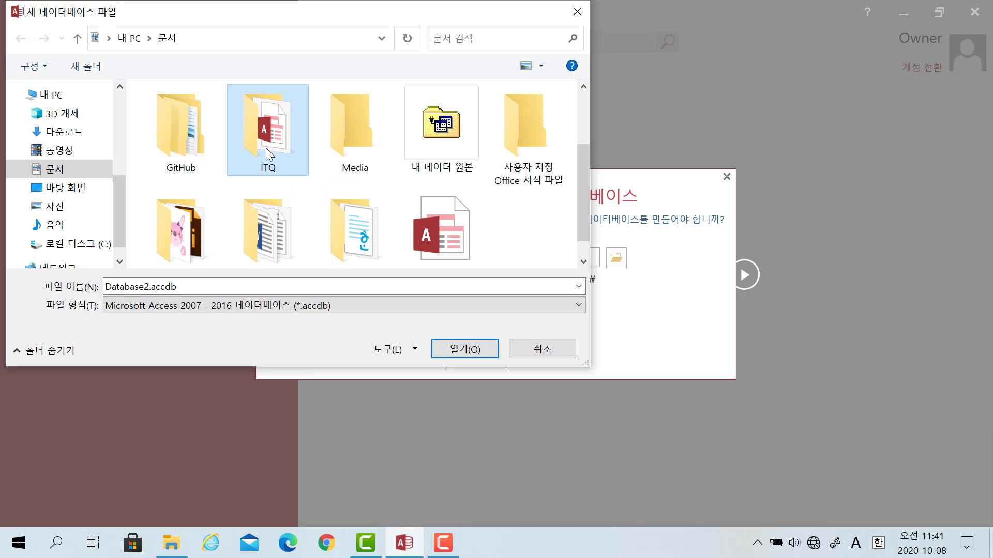
pyautogui.doubleClick(266, 148)
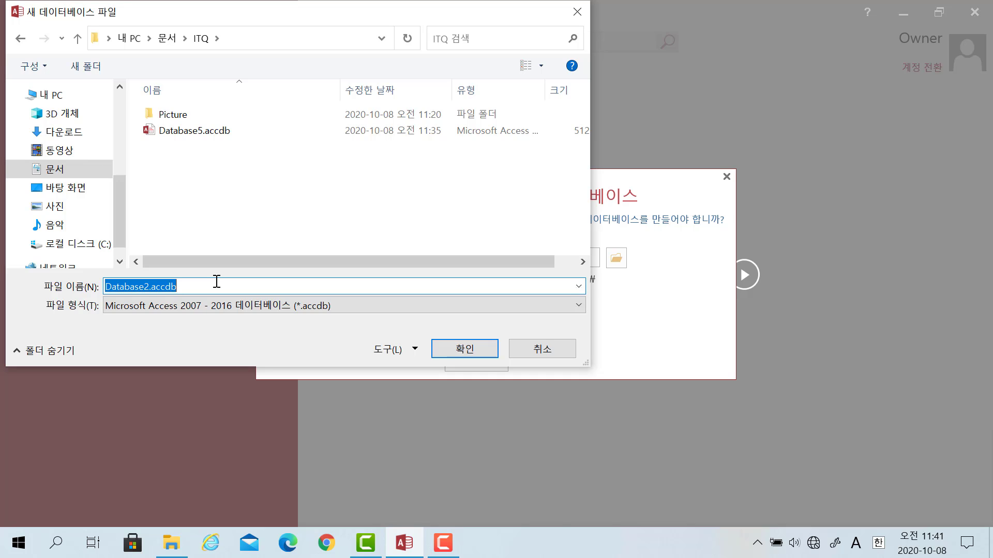
# Step: Name the database file with the examinee number and full name joined by a hyphen, and create it in the ITQ folder
pyautogui.write('12')
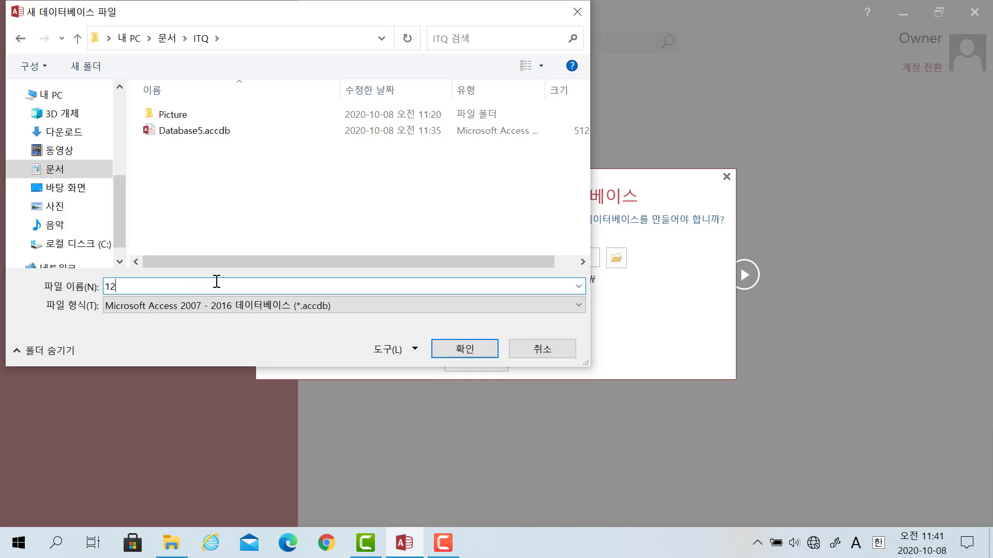
pyautogui.write('345678-')
pyautogui.press('Hangul')
pyautogui.write('홍길동')
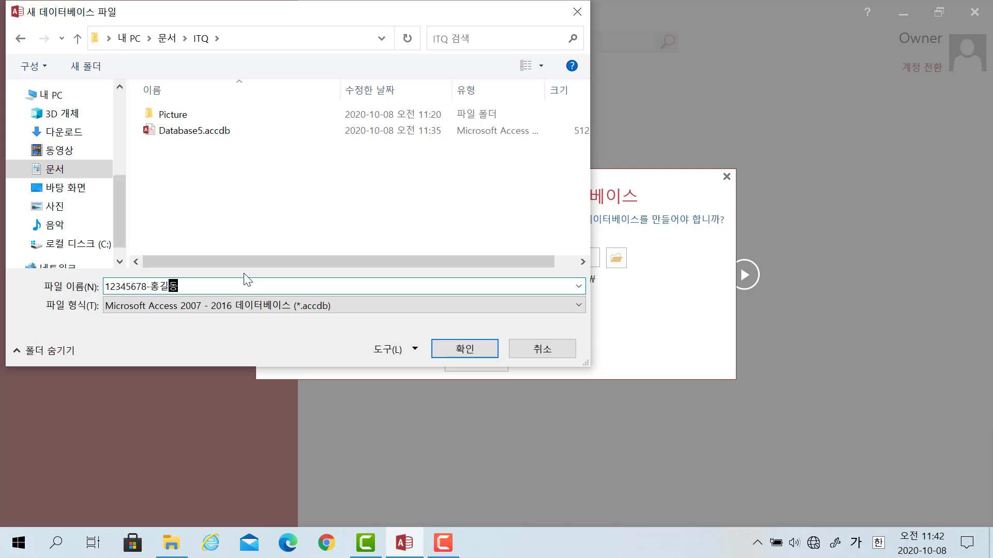
pyautogui.click(451, 350)
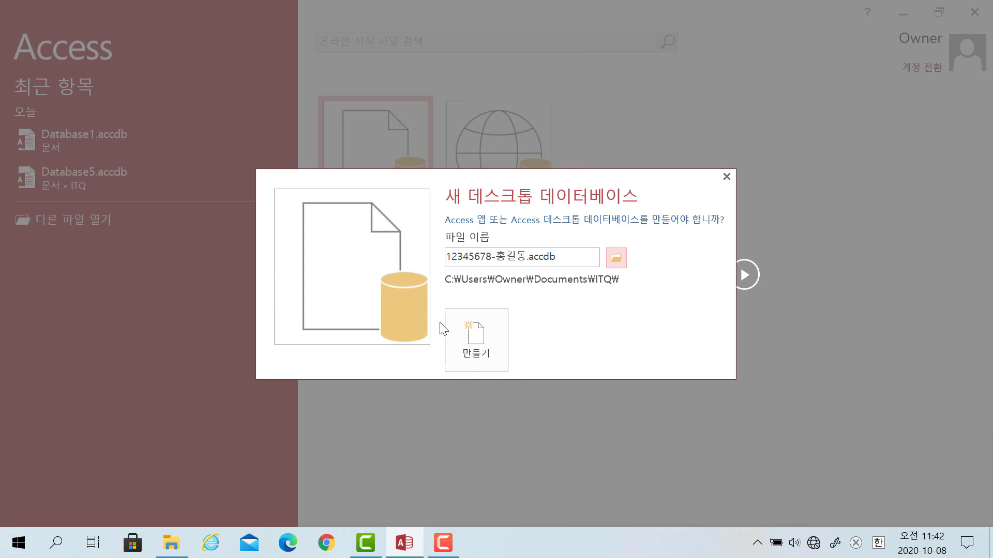
pyautogui.click(484, 339)
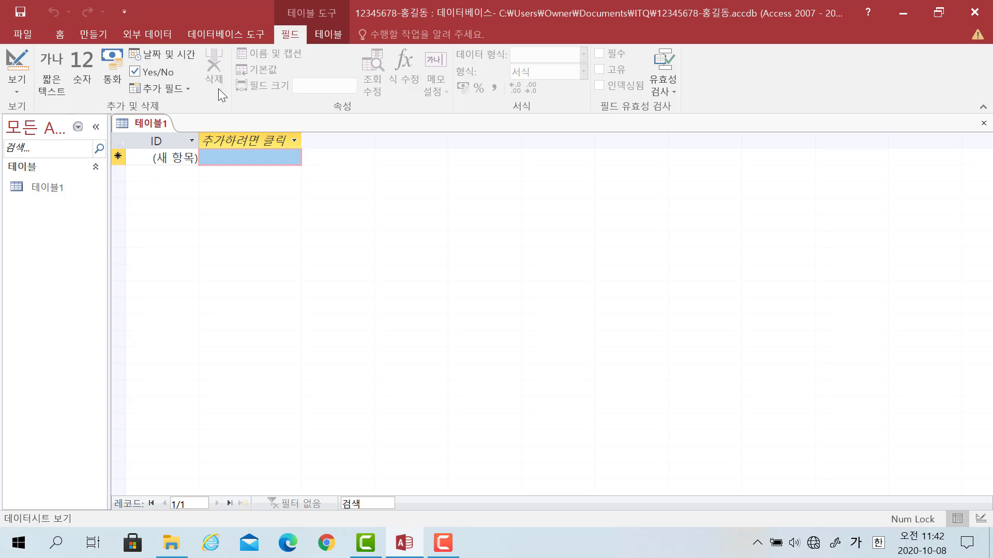
# Step: Close the empty 테이블1 table and start importing external data from an Excel spreadsheet
pyautogui.click(983, 126)
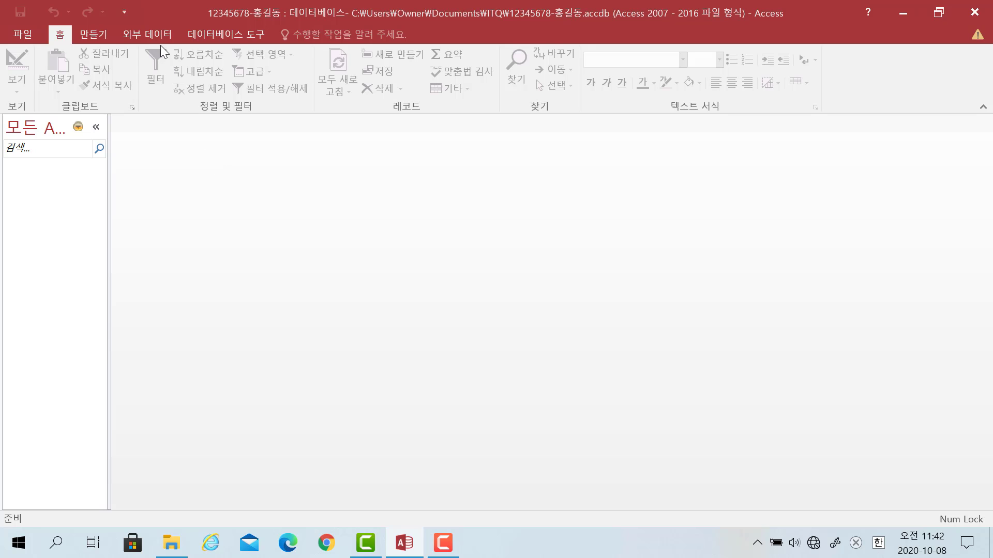
pyautogui.click(157, 32)
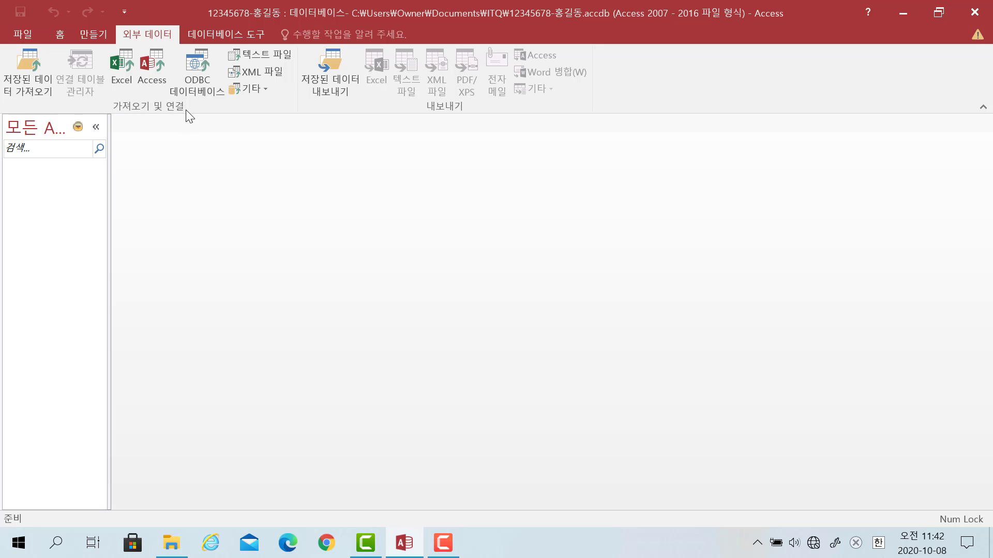
pyautogui.hotkey('ctrl', '2')
pyautogui.moveTo(98, 44); pyautogui.dragTo(141, 96)
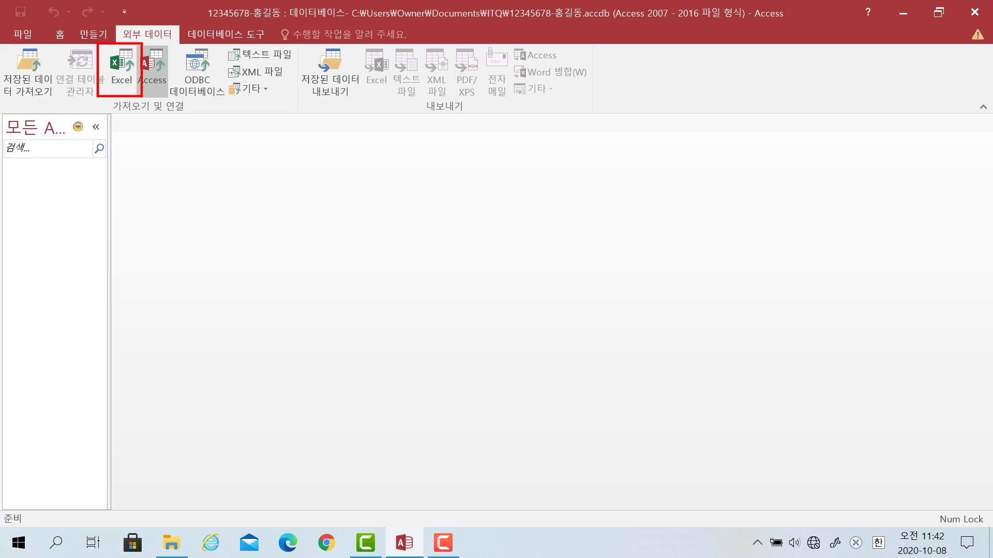
pyautogui.press('Escape')
pyautogui.click(131, 73)
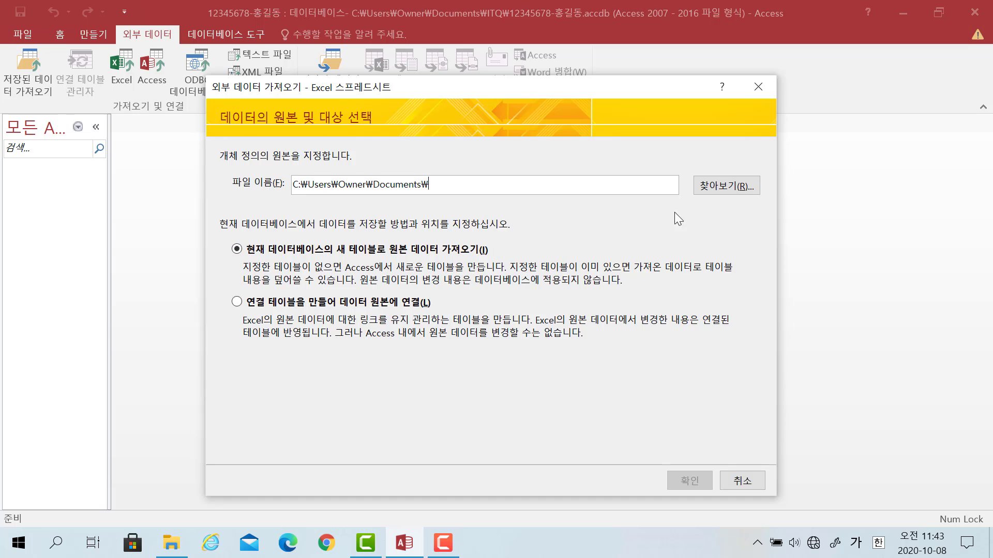
# Step: Choose 기출따라하기_01.xlsx from the ITQ\Picture folder as the source and import it into a new table in the current database
pyautogui.click(706, 187)
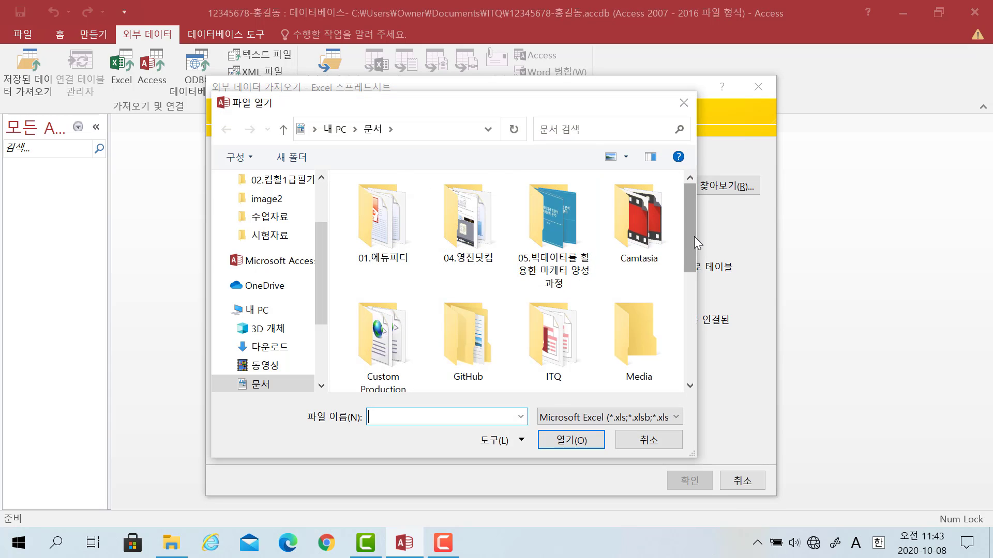
pyautogui.moveTo(694, 237); pyautogui.dragTo(691, 287)
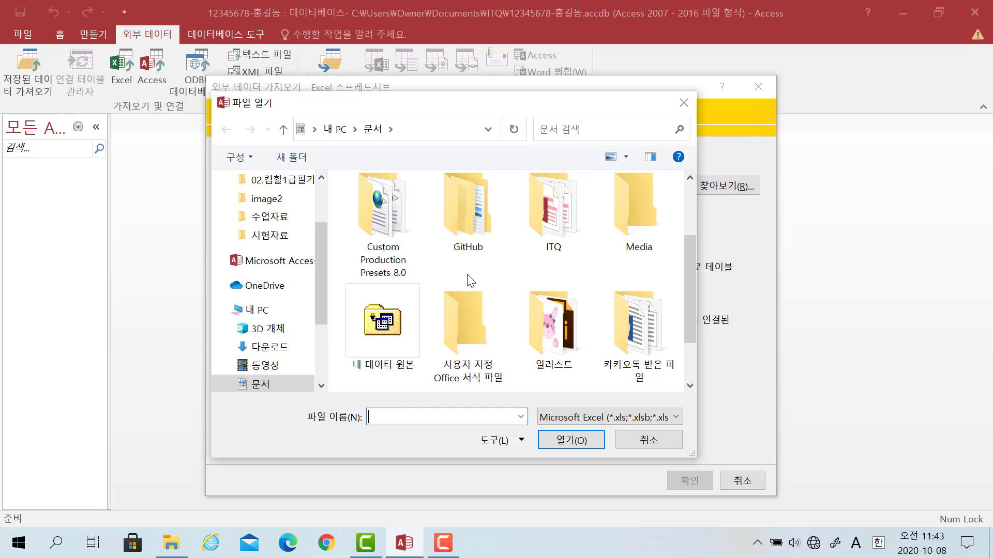
pyautogui.doubleClick(557, 228)
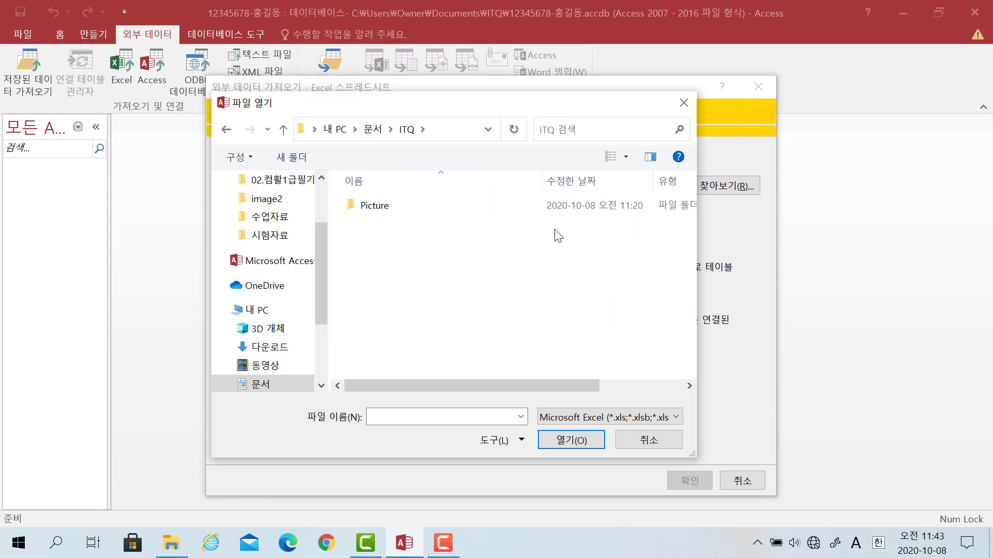
pyautogui.doubleClick(397, 205)
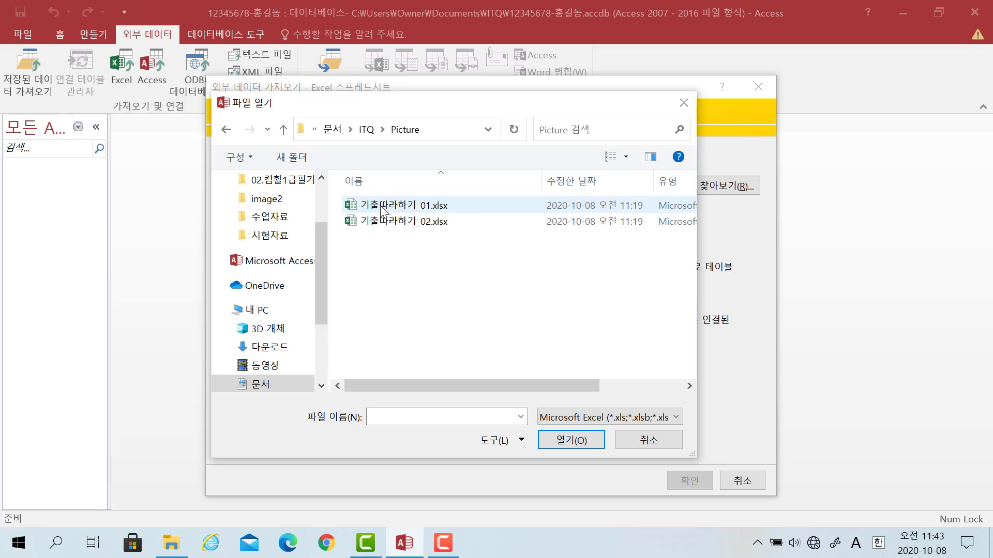
pyautogui.click(411, 210)
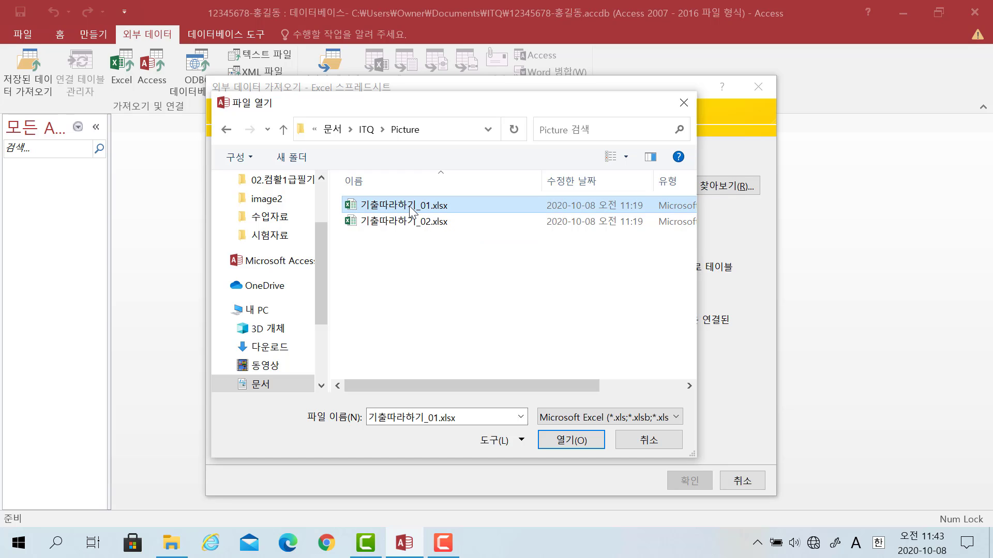
pyautogui.click(589, 444)
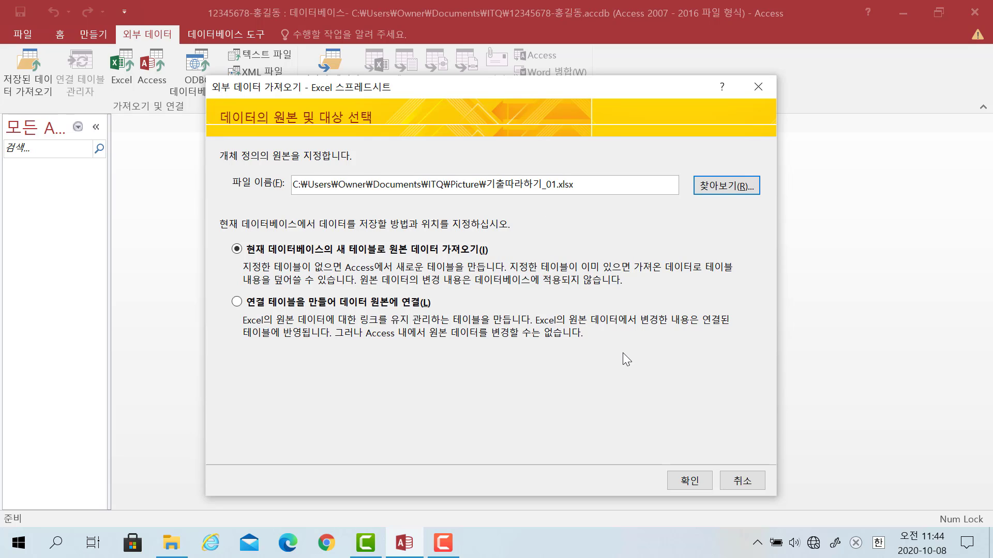
pyautogui.click(690, 481)
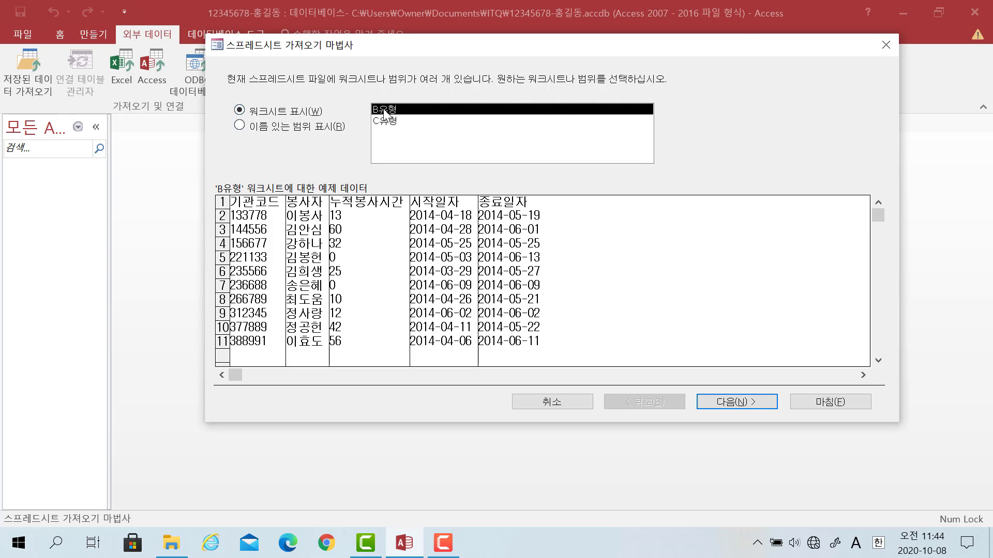
# Step: Select the B유형 worksheet for the import and keep its first row as column headings
pyautogui.click(384, 122)
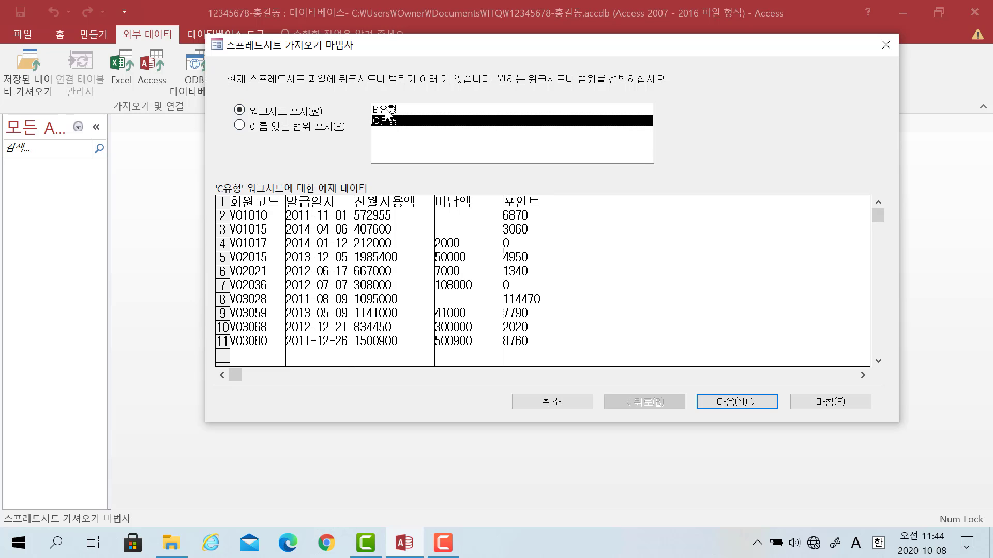
pyautogui.click(389, 110)
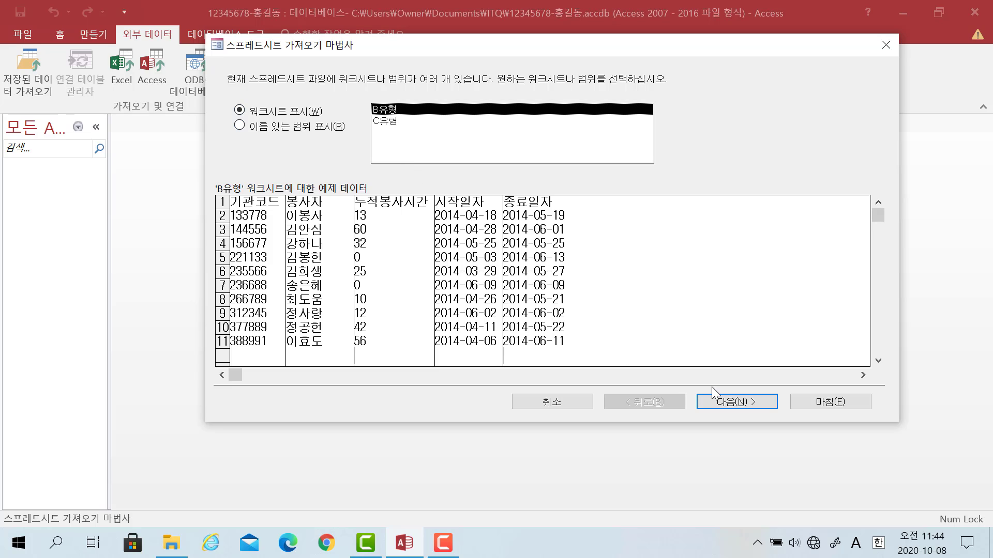
pyautogui.click(737, 403)
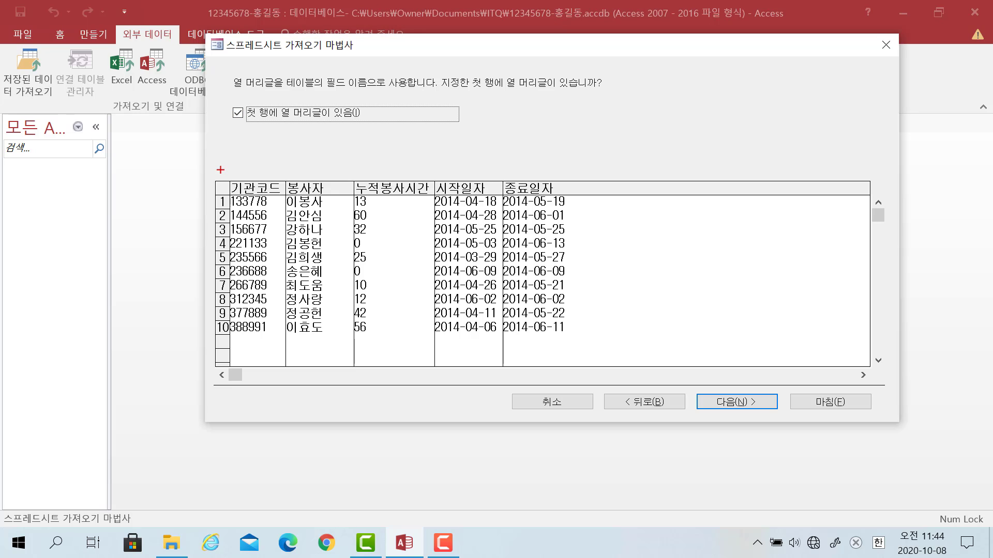
pyautogui.moveTo(222, 171)
pyautogui.mouseDown()
pyautogui.moveTo(323, 197)
pyautogui.moveTo(564, 203)
pyautogui.mouseUp()
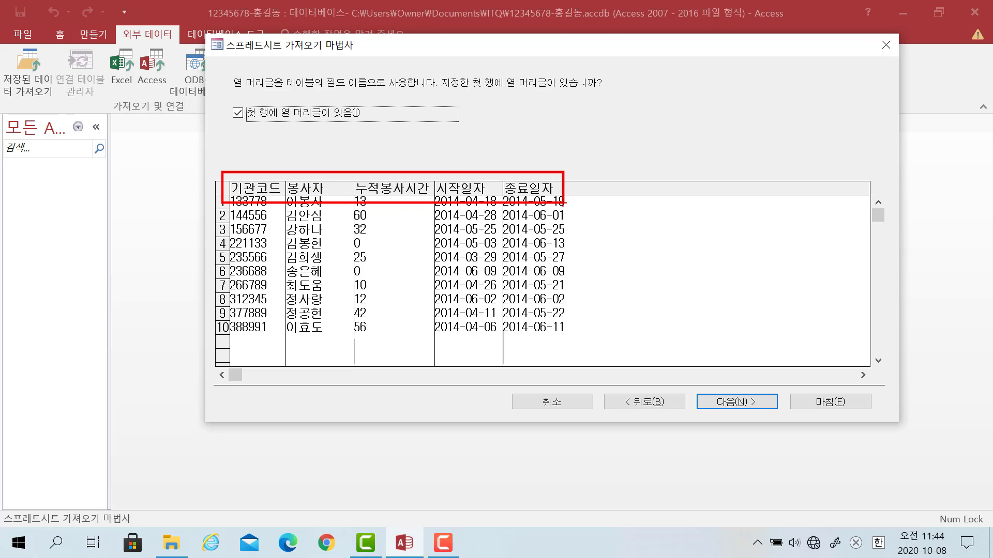
pyautogui.rightClick(565, 212)
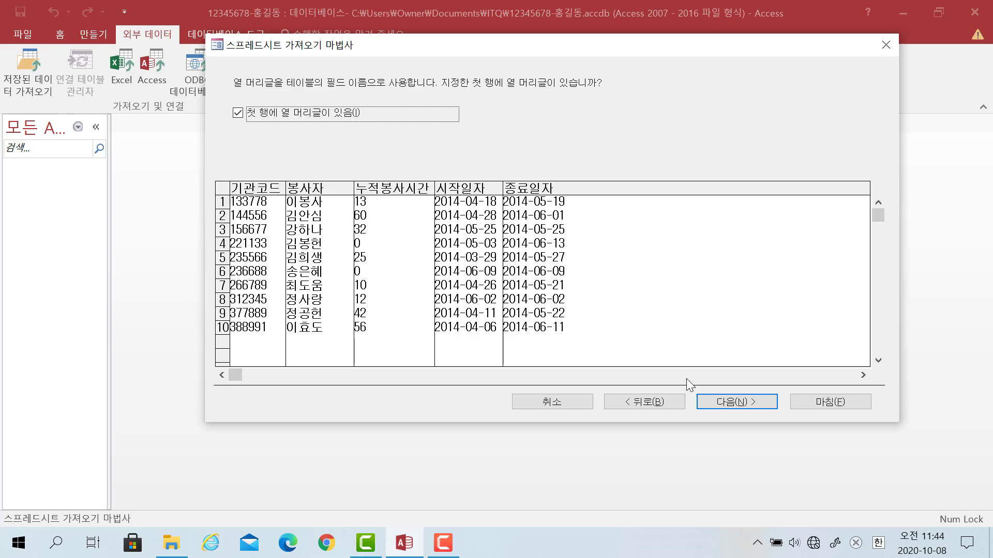
pyautogui.click(728, 402)
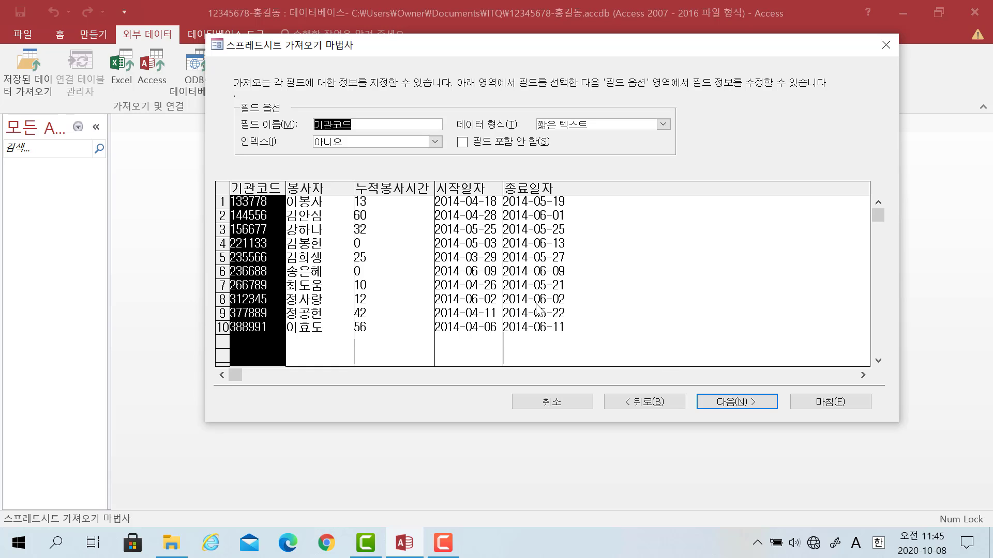
# Step: Keep the default field options and choose 기관코드 as the new table's primary key
pyautogui.click(720, 405)
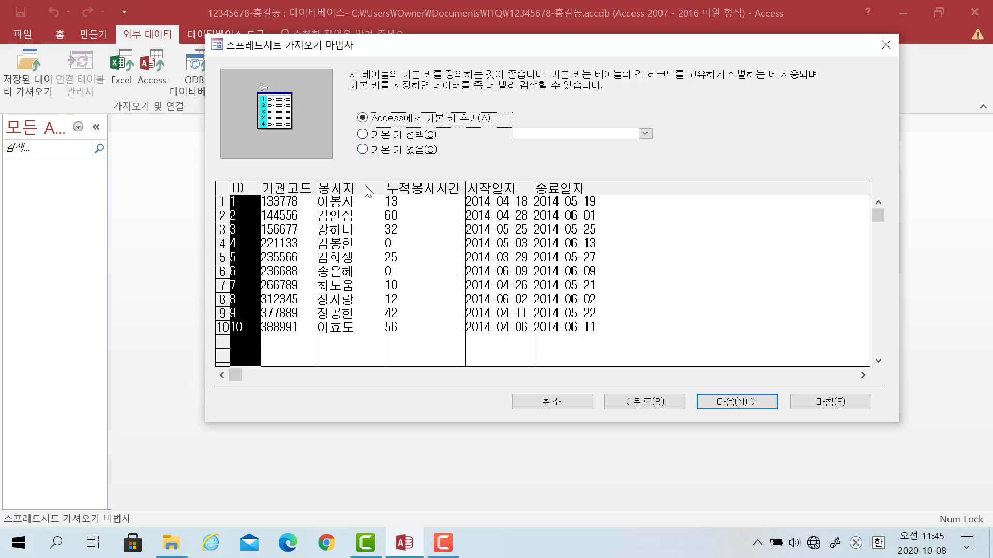
pyautogui.click(398, 136)
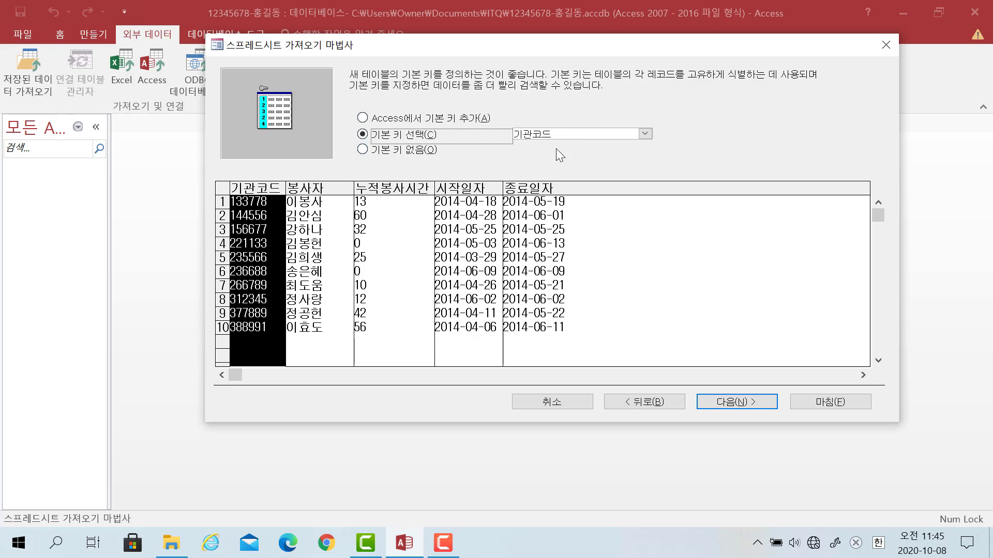
pyautogui.click(737, 401)
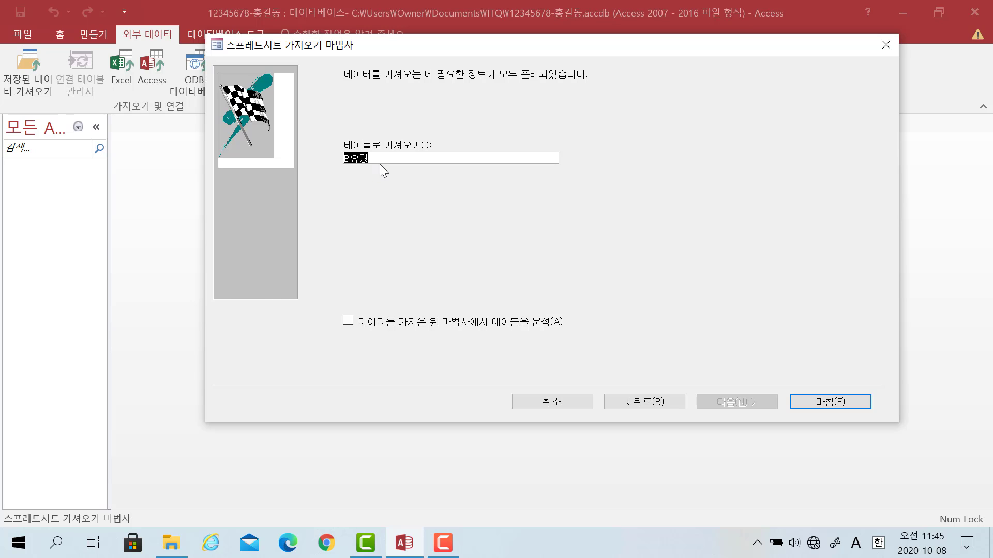
# Step: Name the imported table 봉사활동관리, finish the import without saving the import steps, and select the table
pyautogui.press('Hangul')
pyautogui.write('봉사활동관리')
pyautogui.click(820, 403)
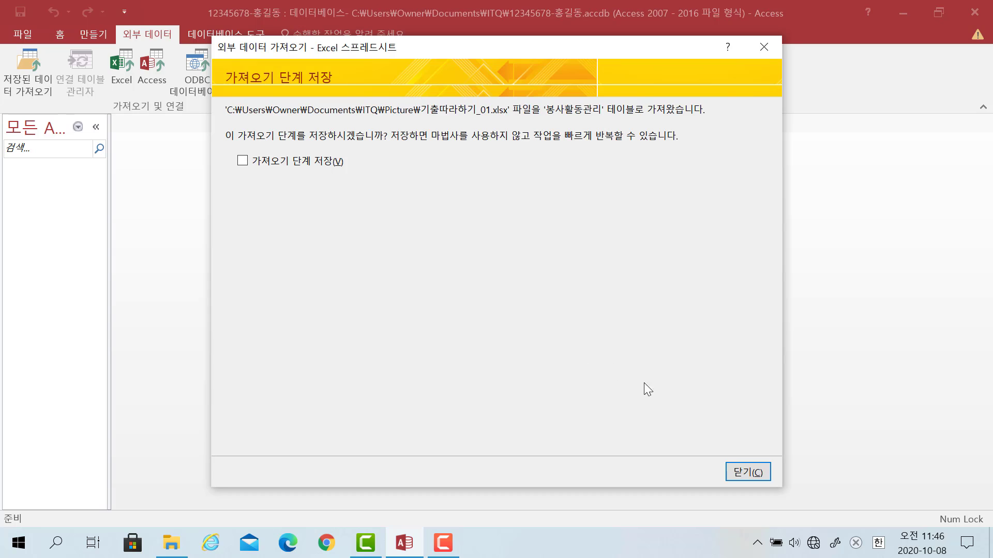
pyautogui.click(748, 473)
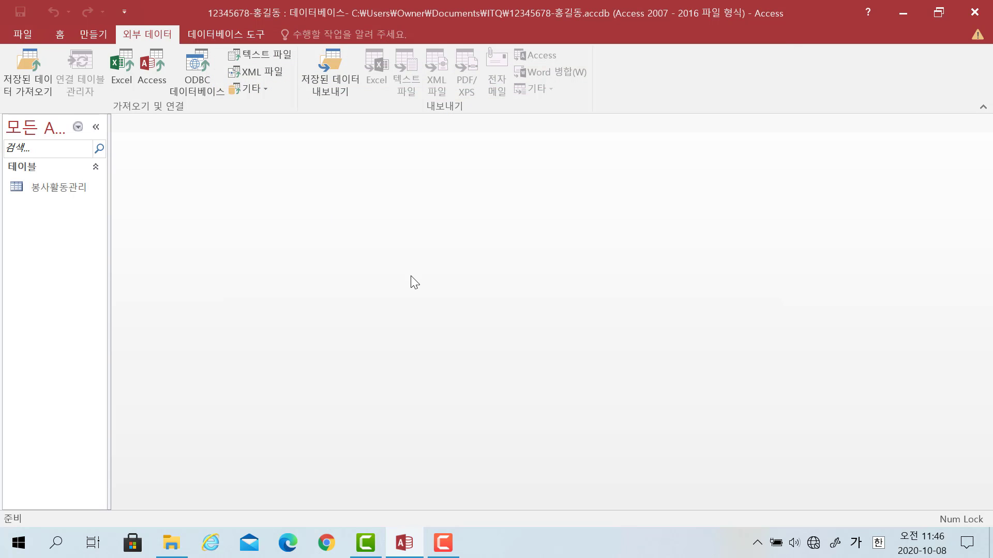
pyautogui.click(62, 189)
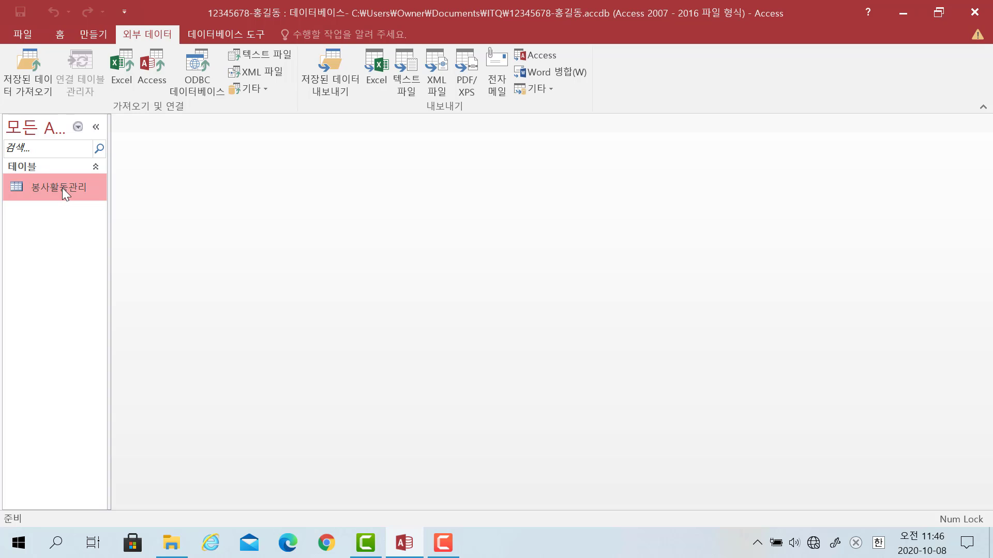
pyautogui.rightClick(62, 187)
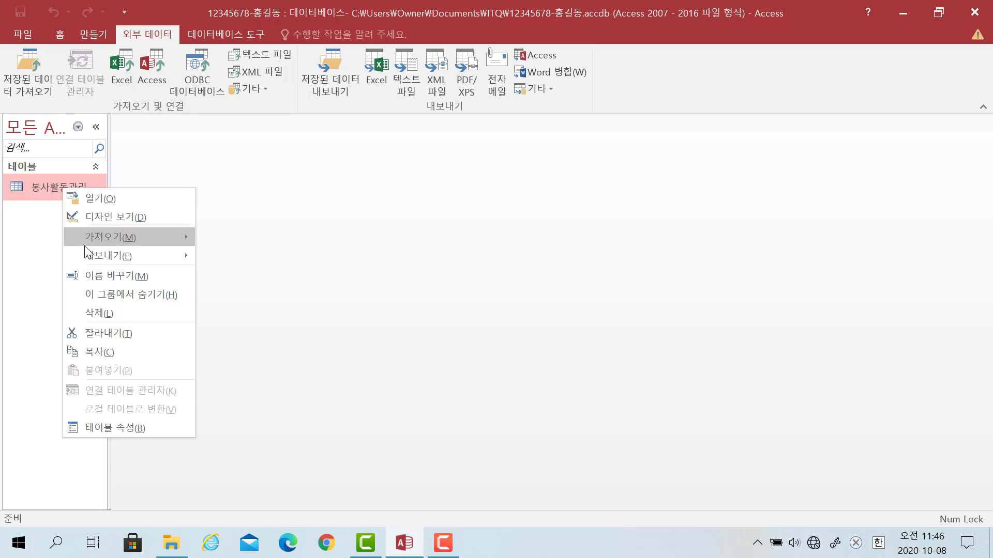
pyautogui.click(91, 274)
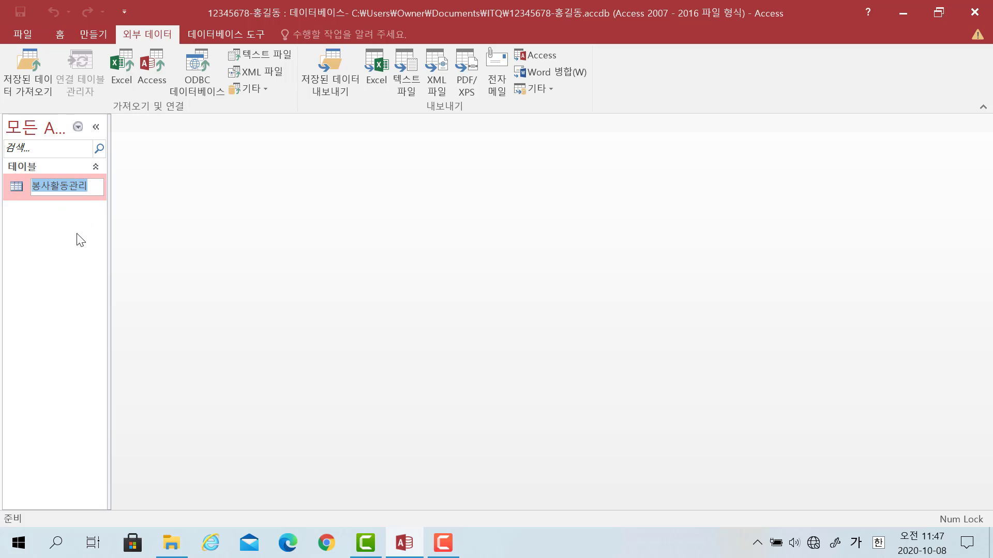
pyautogui.press('Return')
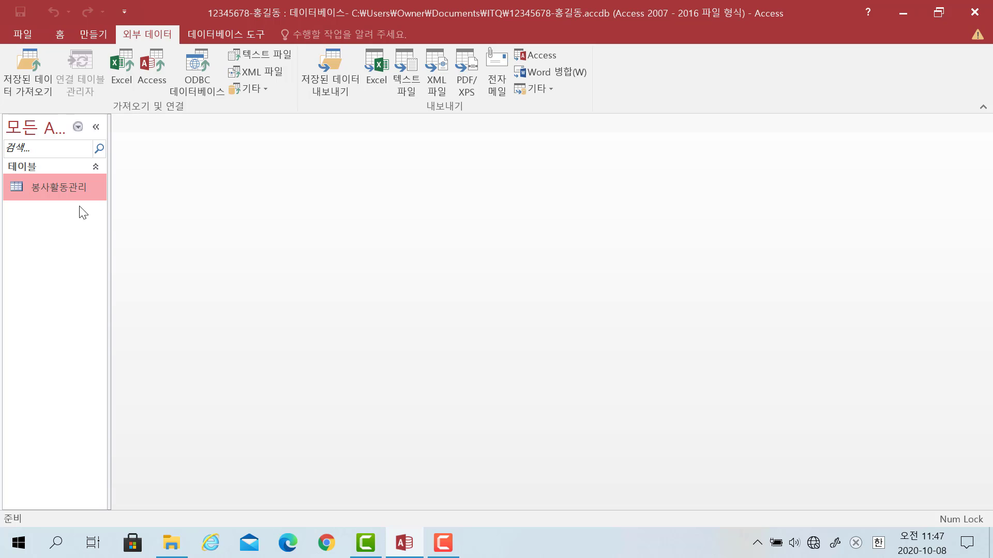
# Step: Open the 봉사활동관리 table in Design view and set the 기관코드 field size to 7
pyautogui.rightClick(76, 188)
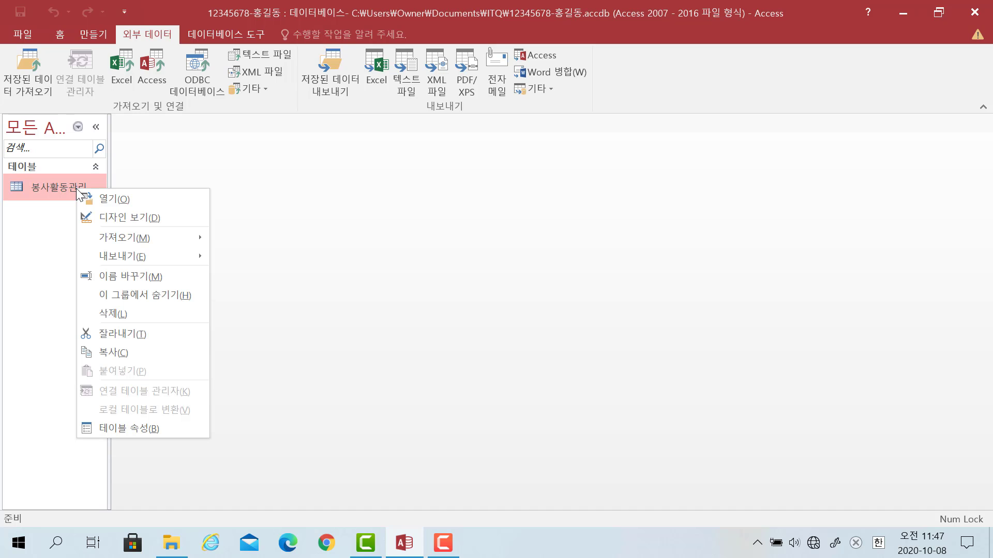
pyautogui.click(85, 219)
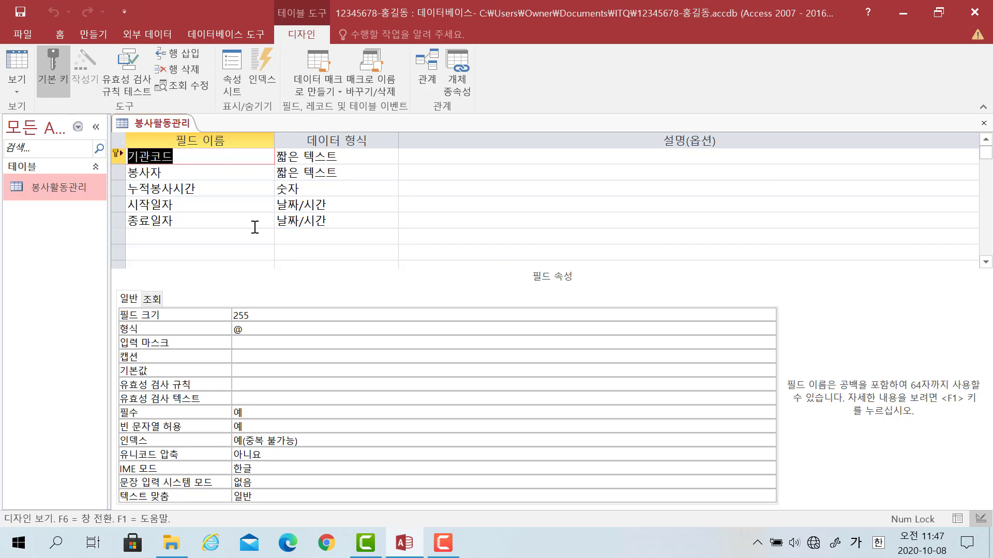
pyautogui.click(215, 154)
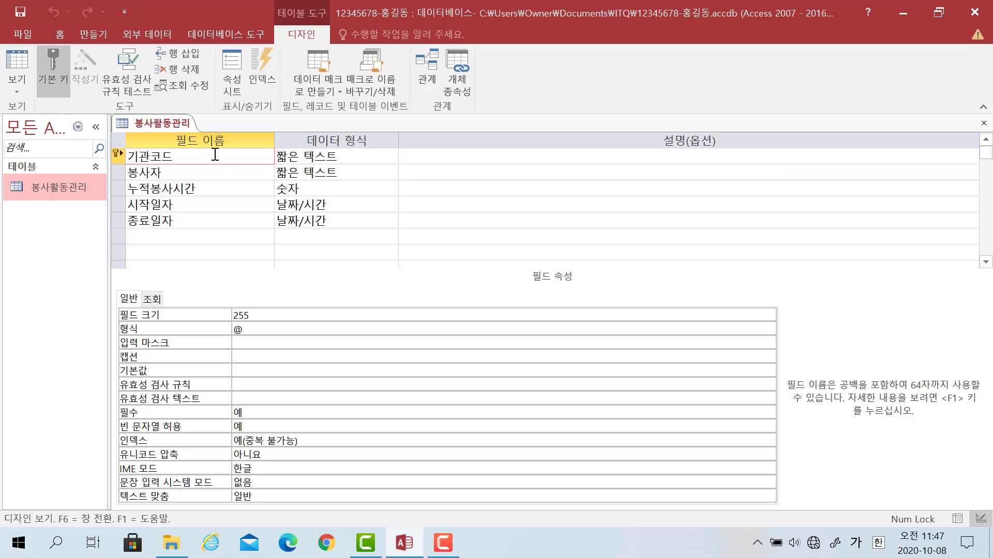
pyautogui.click(357, 156)
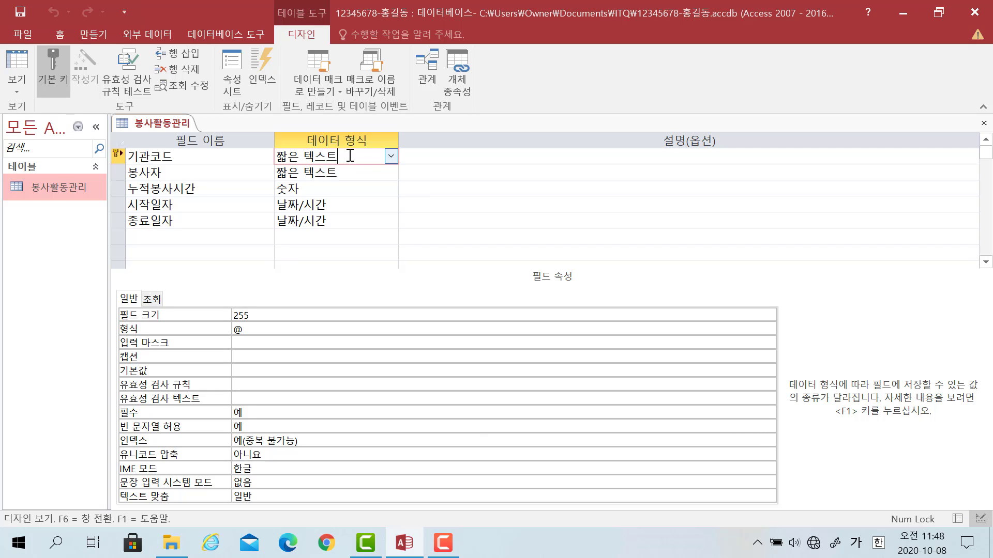
pyautogui.click(261, 314)
pyautogui.click(230, 316)
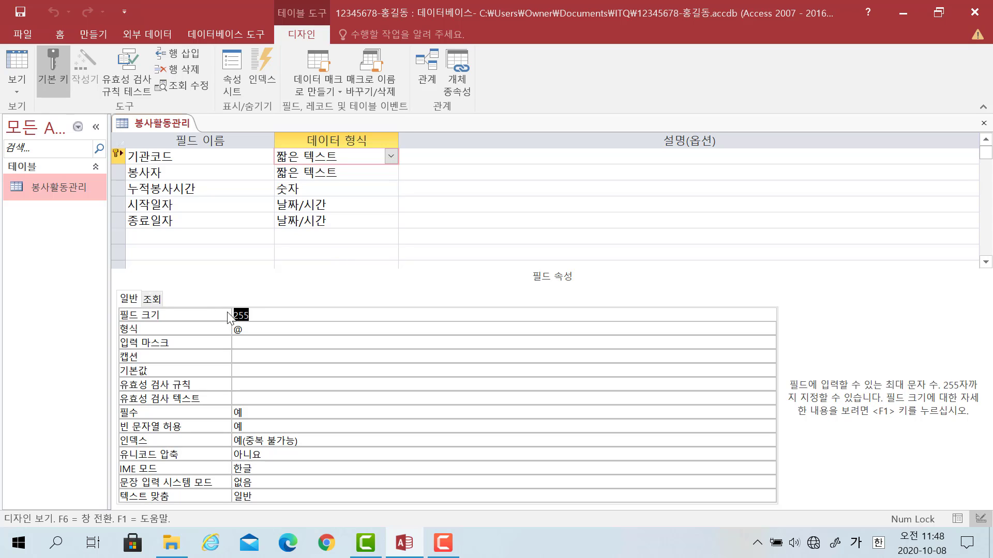
pyautogui.write('7')
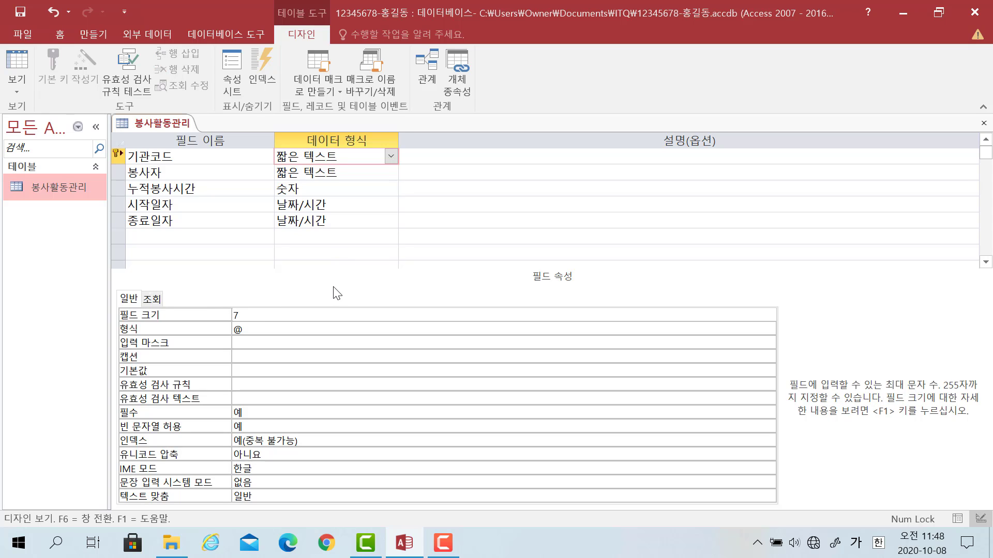
pyautogui.click(351, 157)
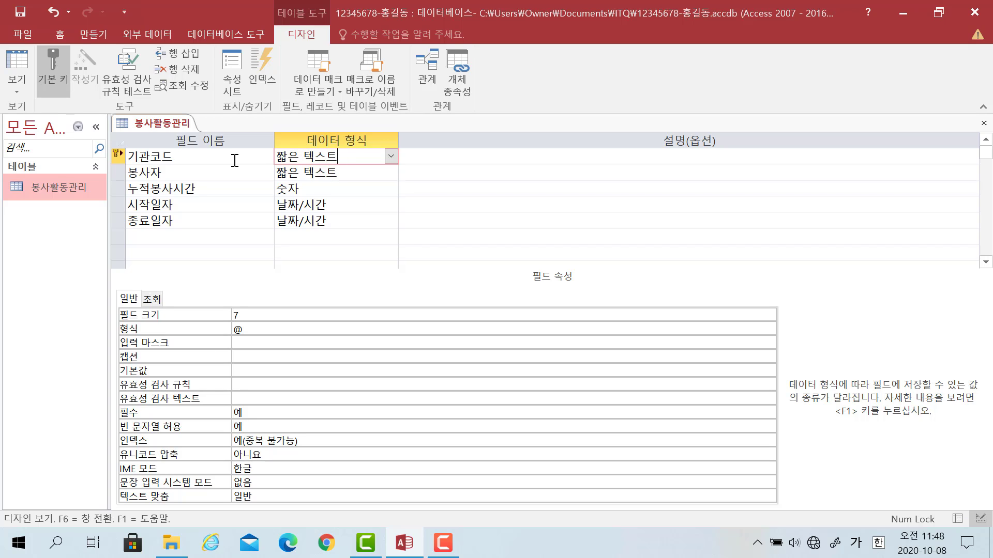
pyautogui.click(203, 156)
pyautogui.rightClick(202, 156)
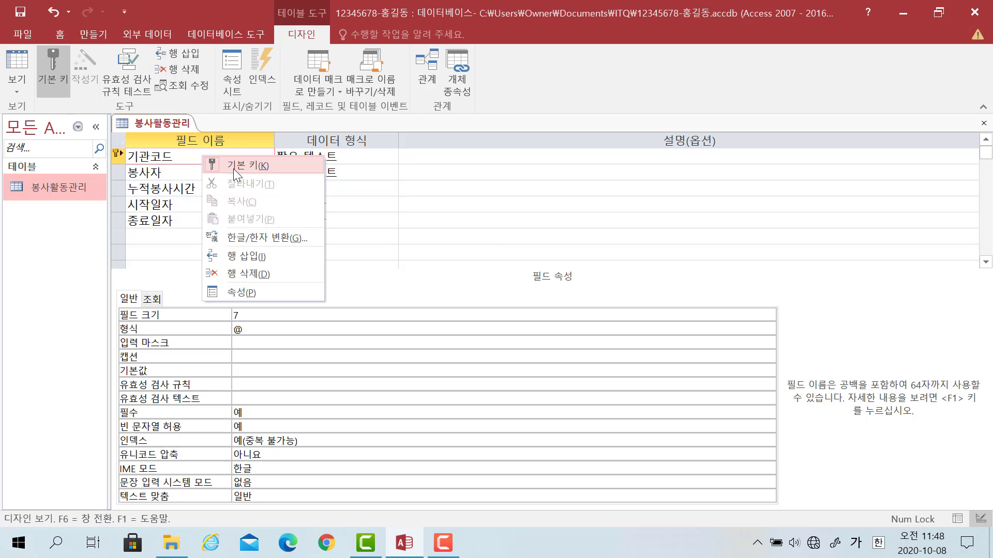
pyautogui.click(185, 155)
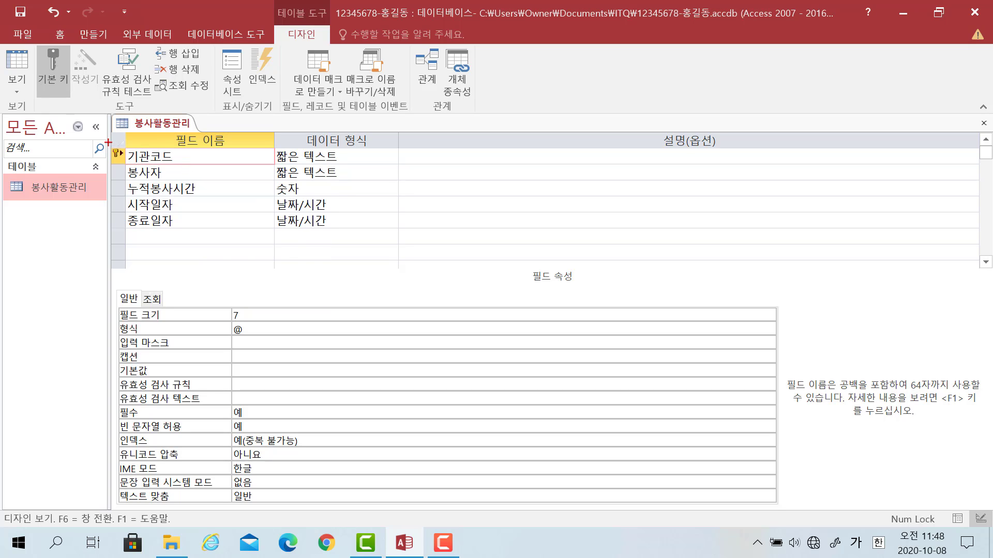
pyautogui.moveTo(105, 140); pyautogui.dragTo(128, 173)
# Step: Set the field size of the 봉사자 field to 6
pyautogui.click(229, 171)
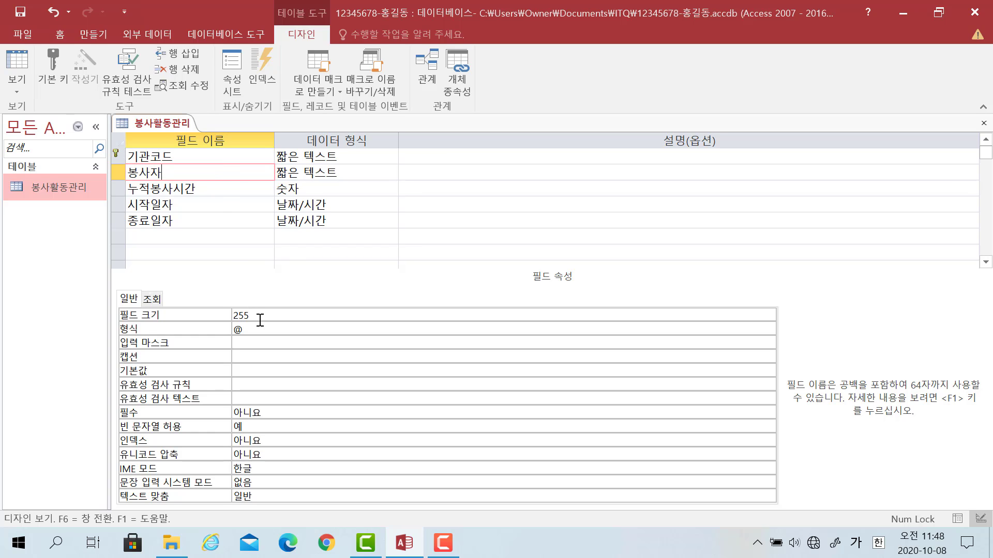
pyautogui.click(208, 320)
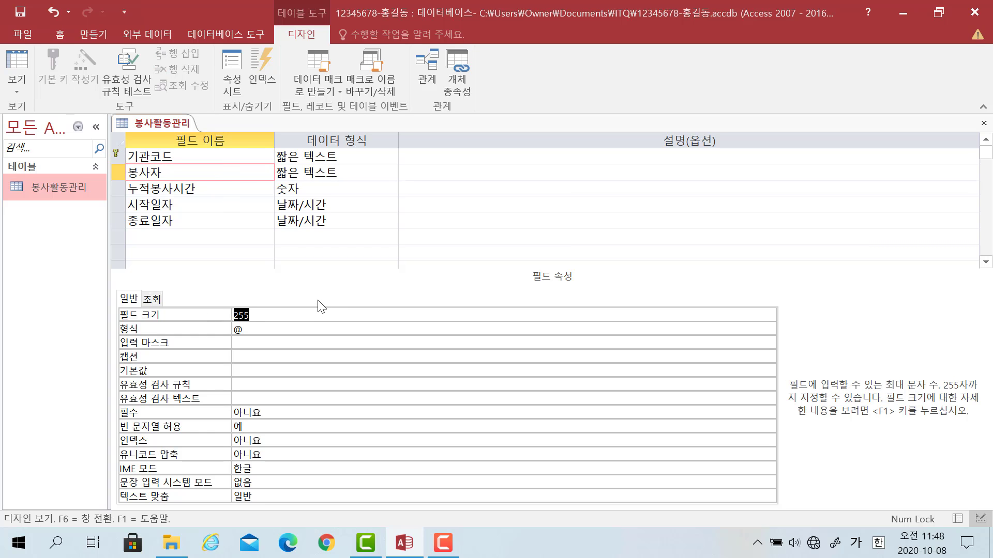
pyautogui.write('6')
# Step: Change the field size of the 누적봉사시간 number field to 정수
pyautogui.click(206, 188)
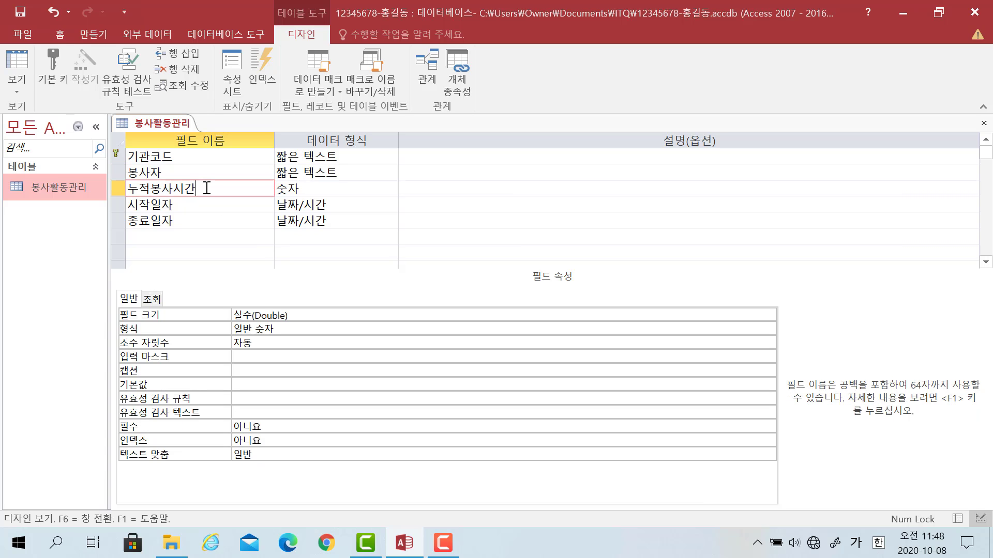
pyautogui.click(327, 315)
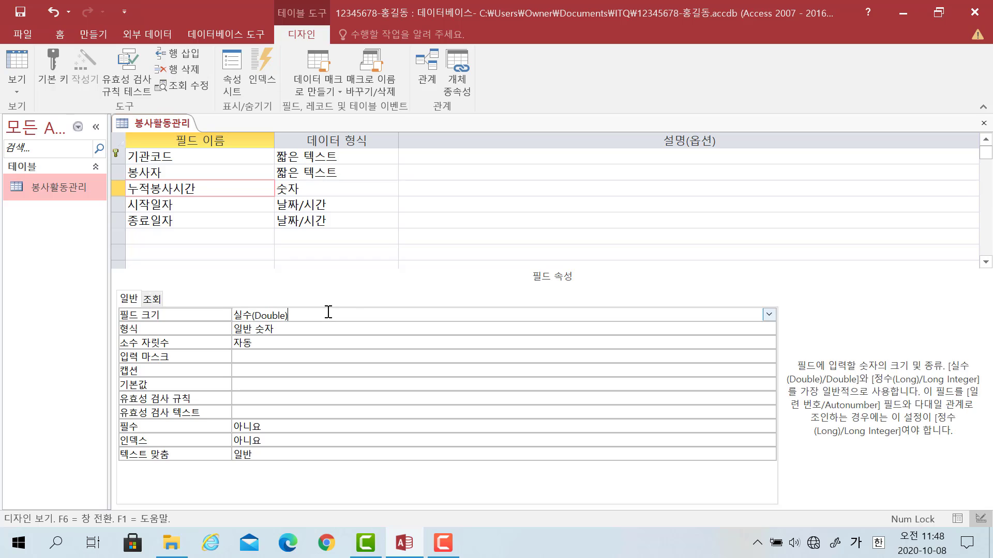
pyautogui.click(770, 315)
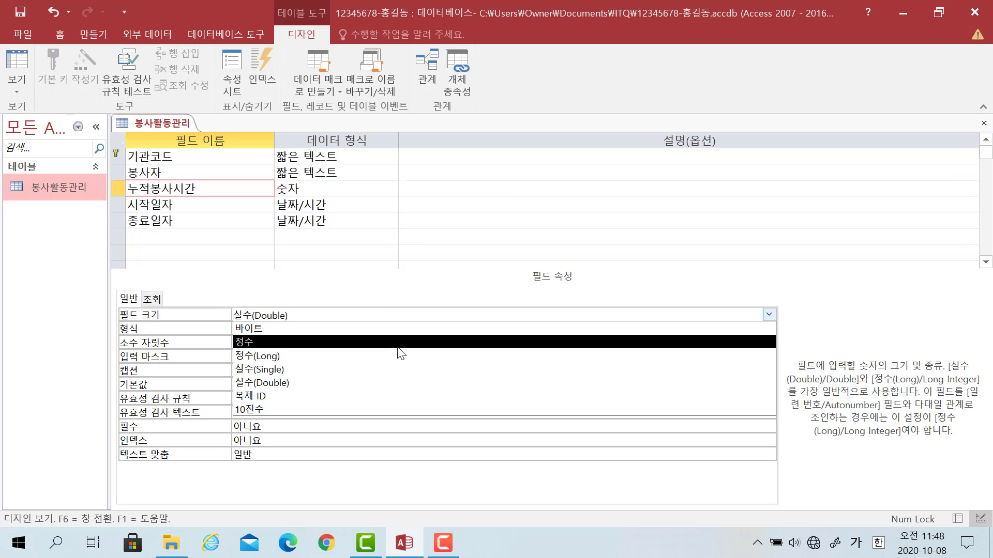
pyautogui.click(398, 346)
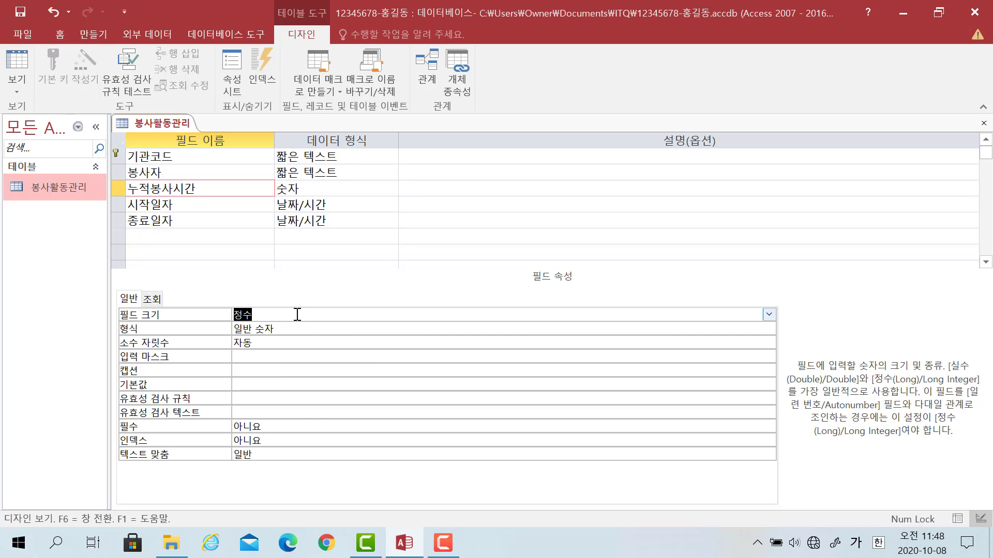
# Step: Set the format of the 시작일자 date field to 간단한 날짜
pyautogui.click(232, 207)
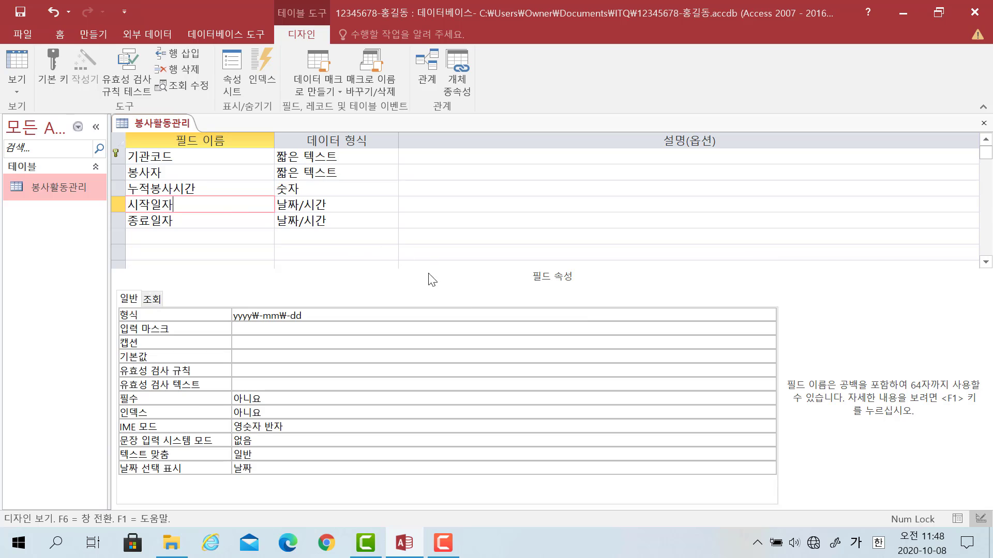
pyautogui.click(769, 315)
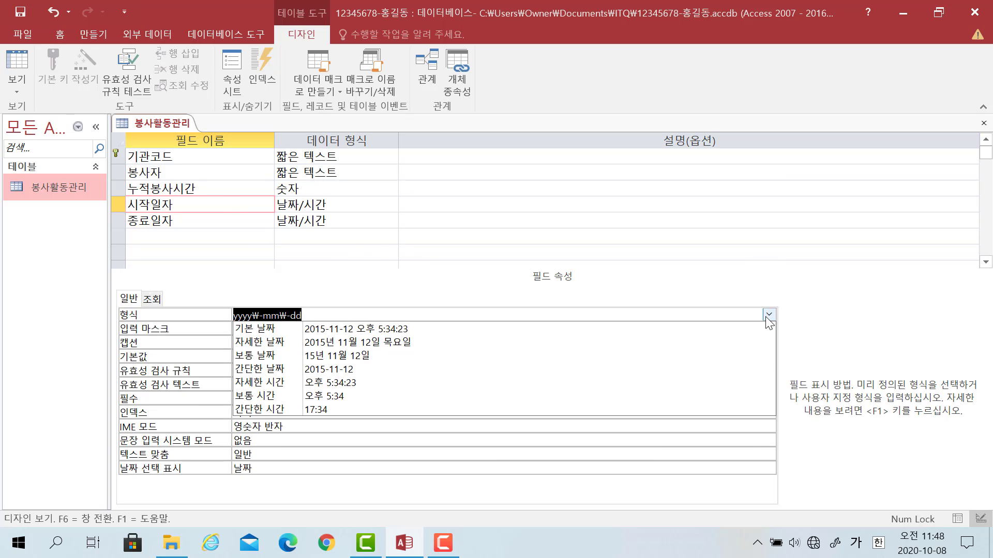
pyautogui.click(767, 316)
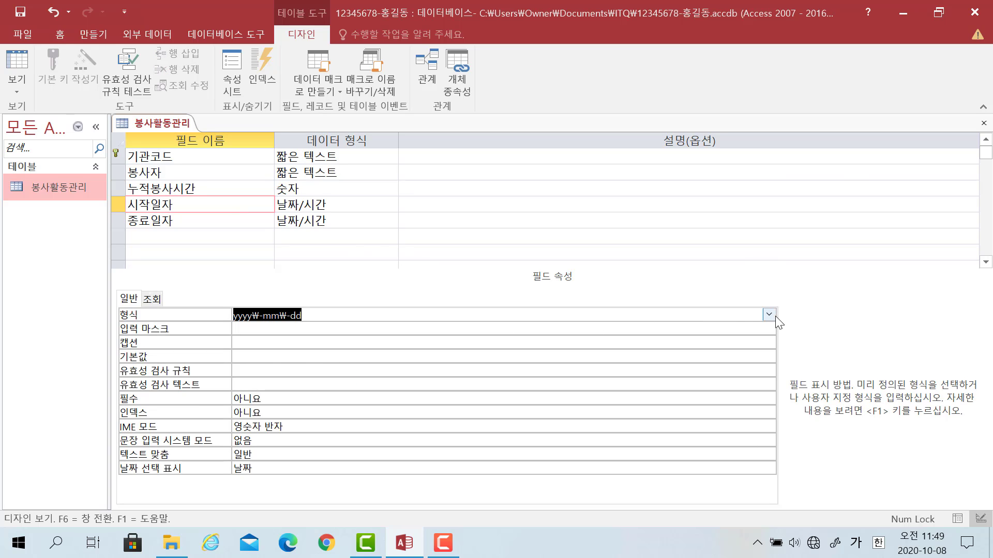
pyautogui.click(772, 315)
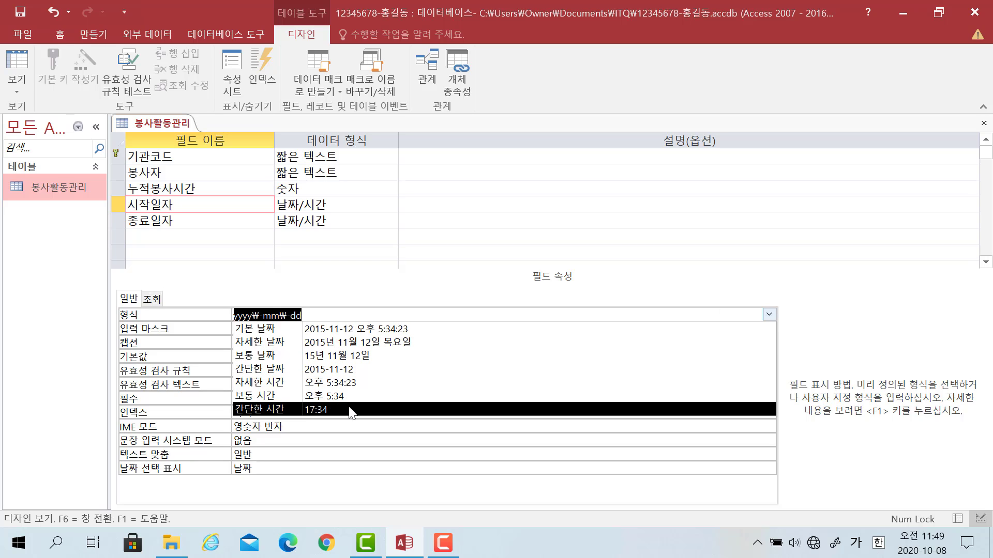
pyautogui.click(352, 370)
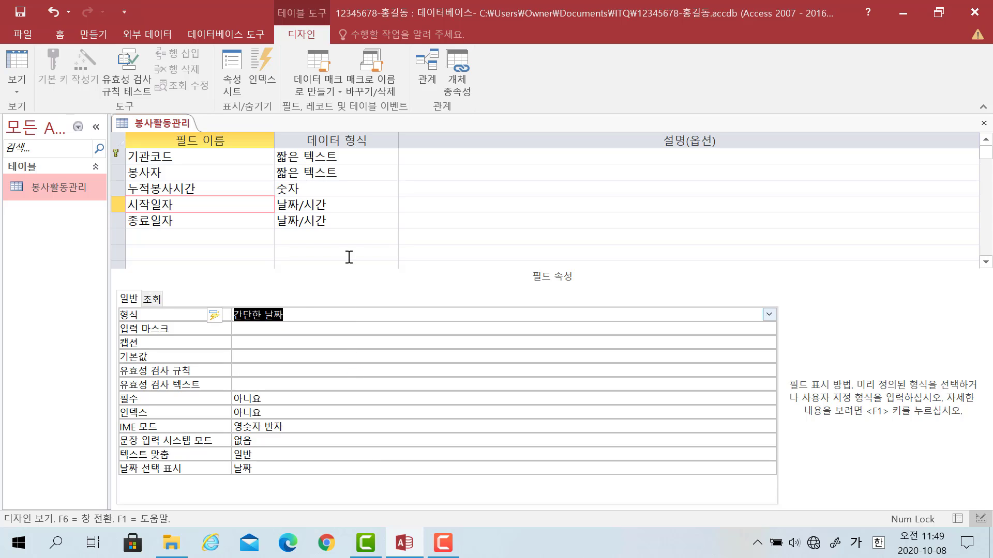
# Step: Set the format of the 종료일자 date field to 간단한 날짜
pyautogui.click(350, 217)
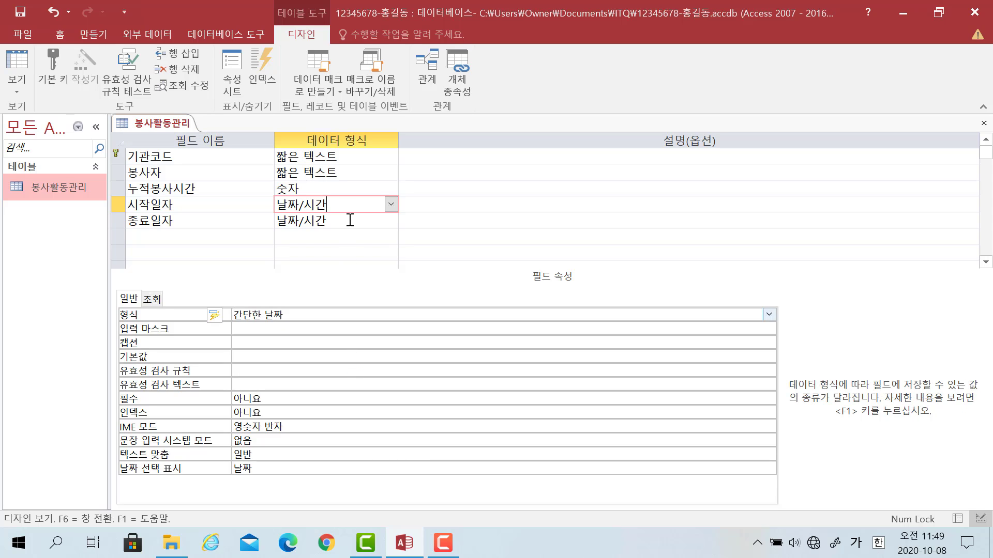
pyautogui.click(752, 314)
pyautogui.click(769, 314)
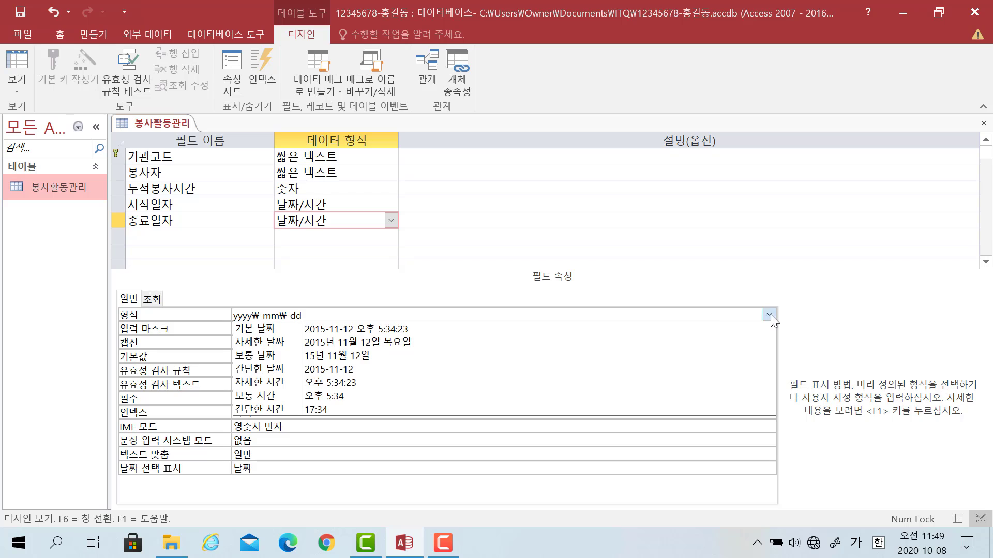
pyautogui.click(453, 370)
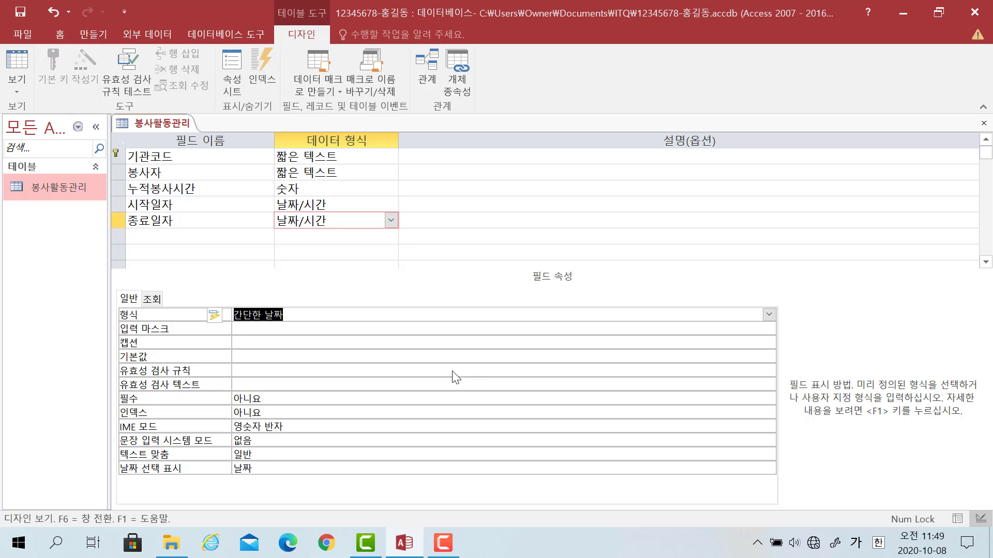
# Step: Add a new field named 소속구분 below 종료일자 with the data type 짧은 텍스트
pyautogui.click(228, 233)
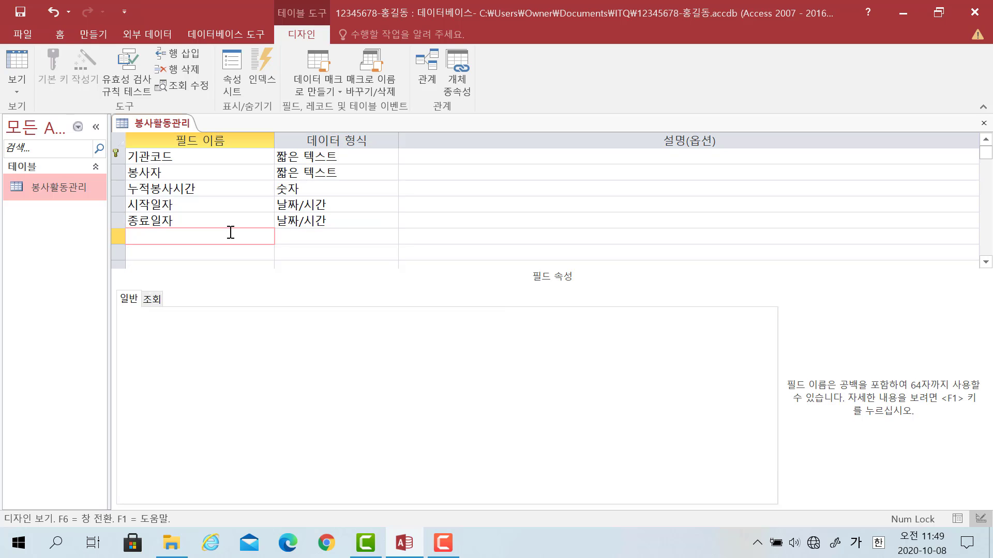
pyautogui.press('Hangul')
pyautogui.write('tm')
pyautogui.press('BackSpace')
pyautogui.press('BackSpace')
pyautogui.press('Hangul')
pyautogui.write('소속굽')
pyautogui.write('분')
pyautogui.click(290, 238)
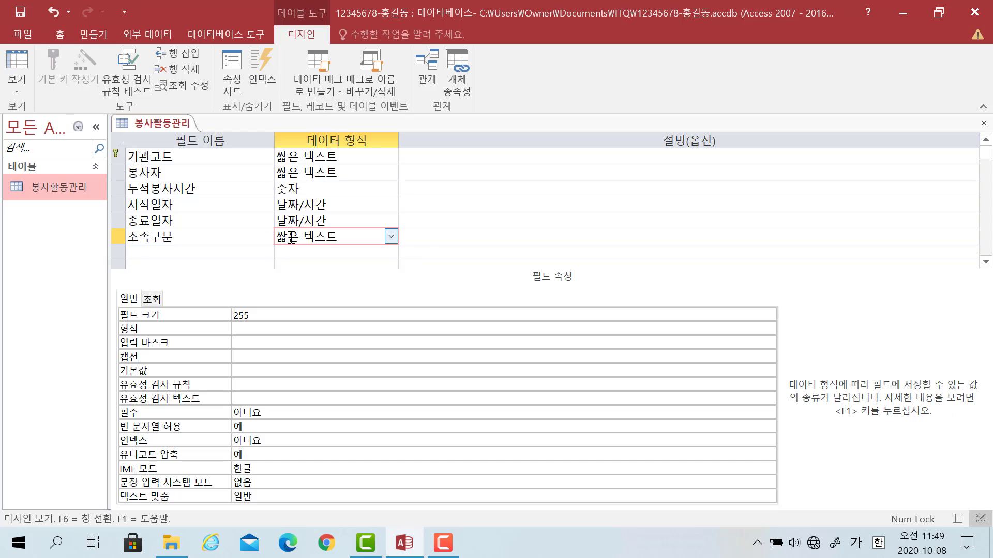
pyautogui.click(391, 236)
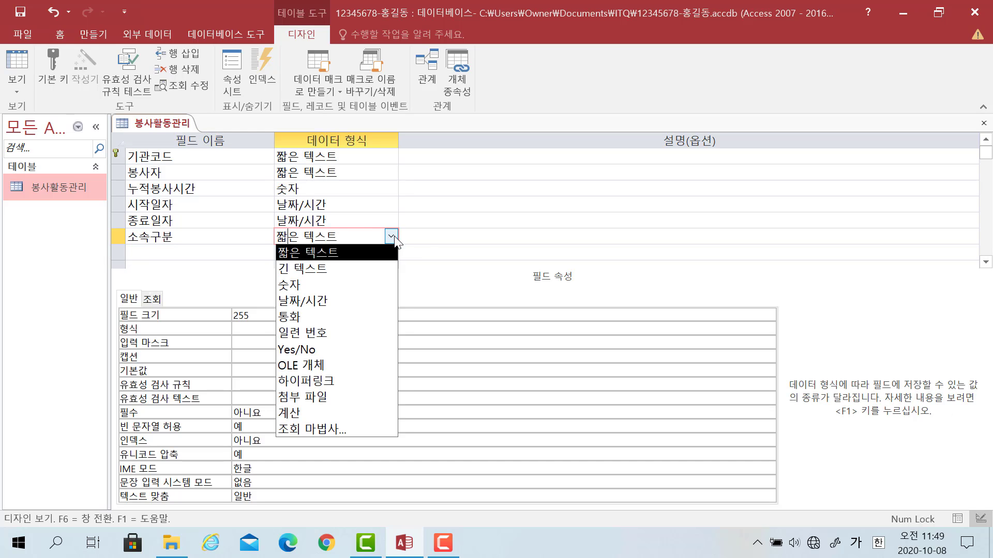
pyautogui.click(379, 260)
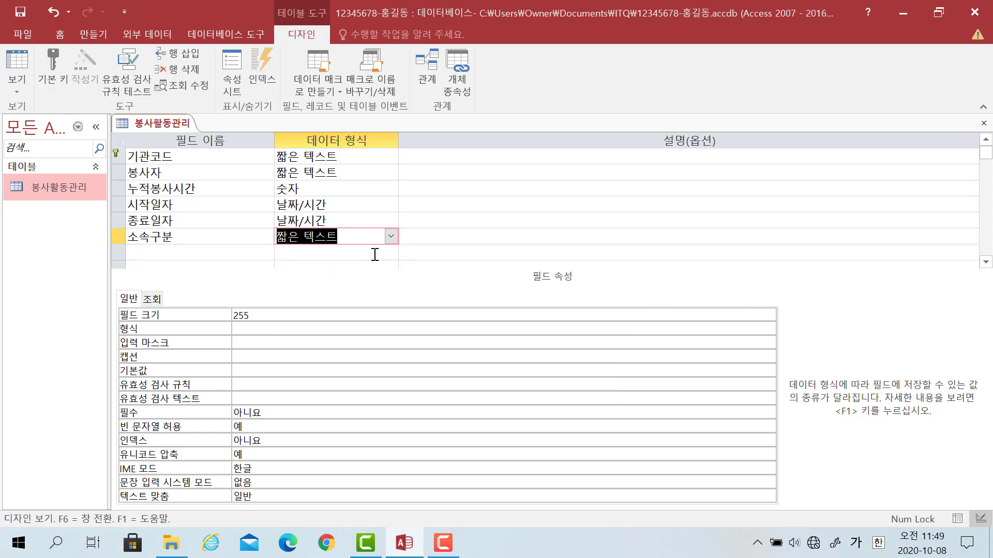
# Step: Set the field size of the 소속구분 field to 6
pyautogui.click(234, 314)
pyautogui.click(202, 316)
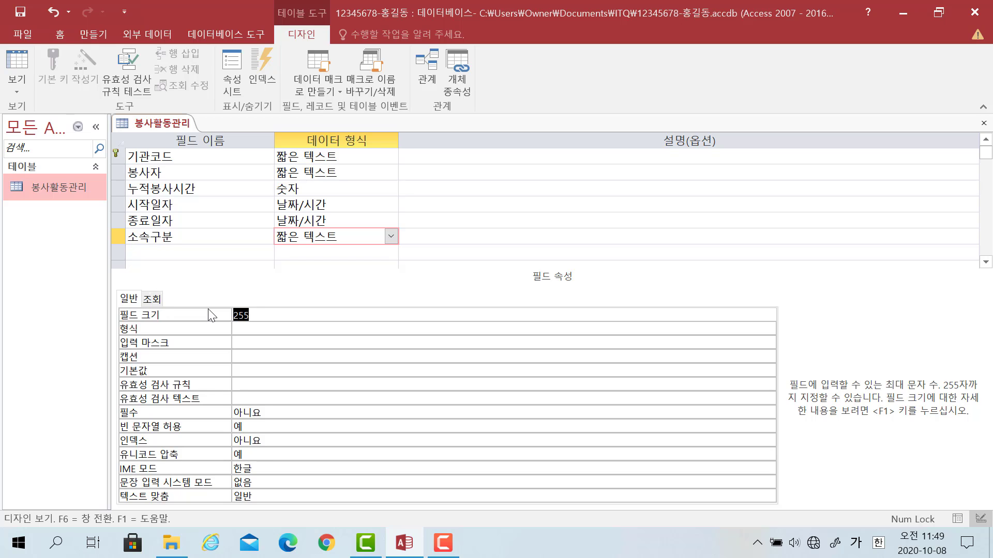
pyautogui.write('6')
pyautogui.click(249, 329)
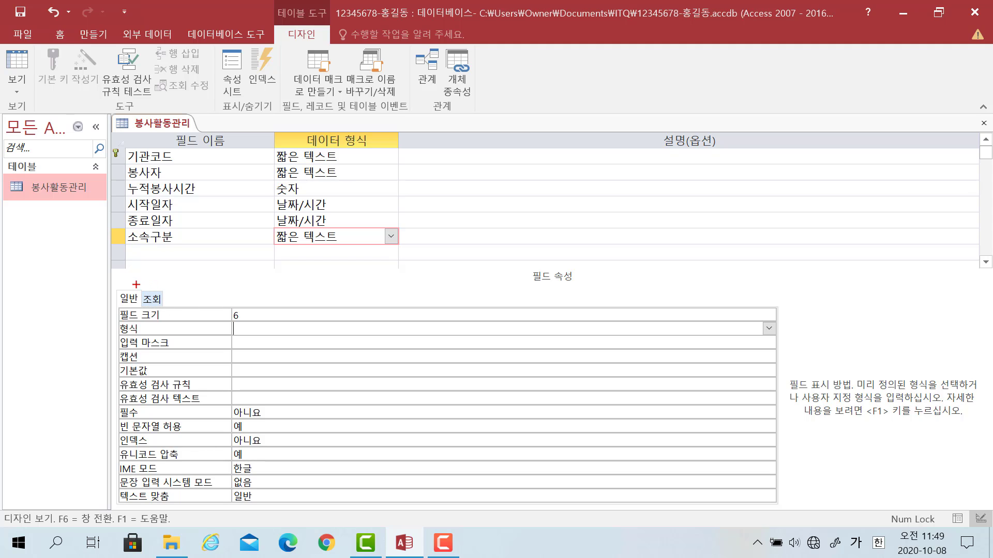
pyautogui.moveTo(136, 284); pyautogui.dragTo(168, 312)
pyautogui.press('Escape')
# Step: Set the 소속구분 field's lookup display control to 콤보 상자 and its row source type to 값 목록
pyautogui.click(152, 299)
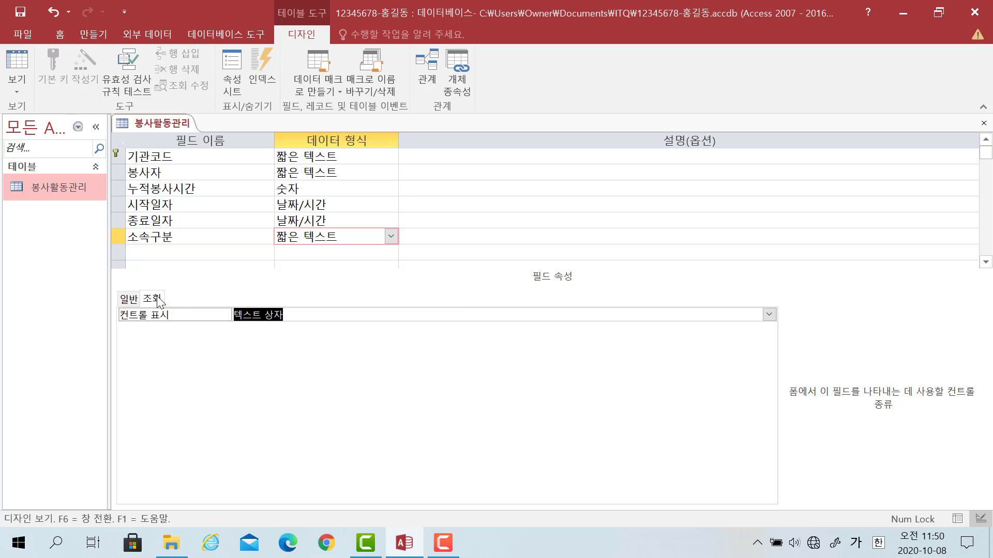
pyautogui.click(290, 315)
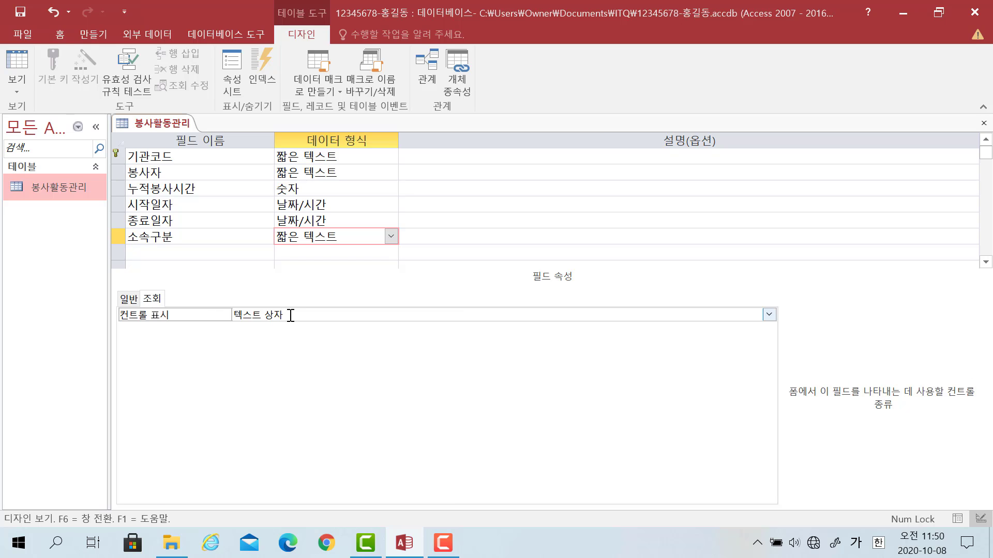
pyautogui.click(769, 314)
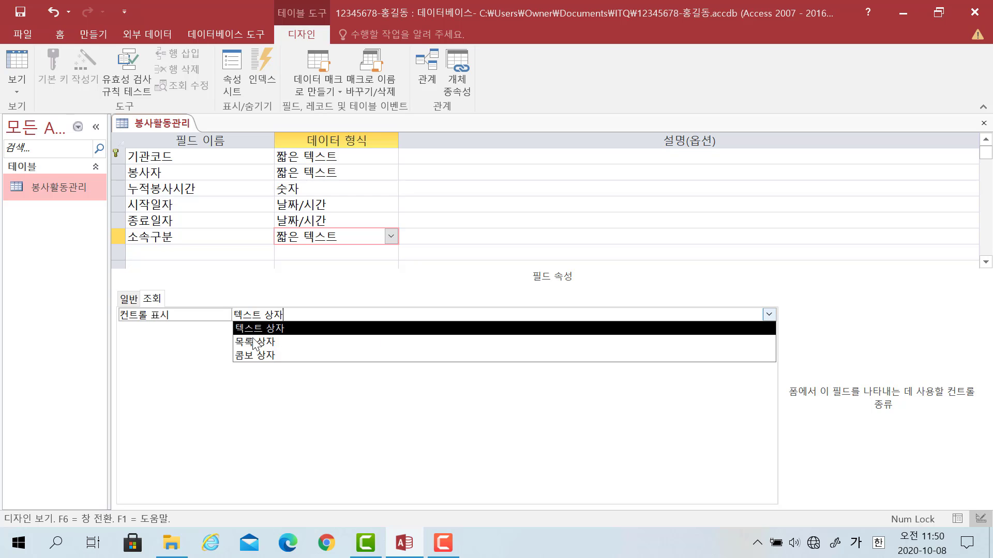
pyautogui.click(248, 356)
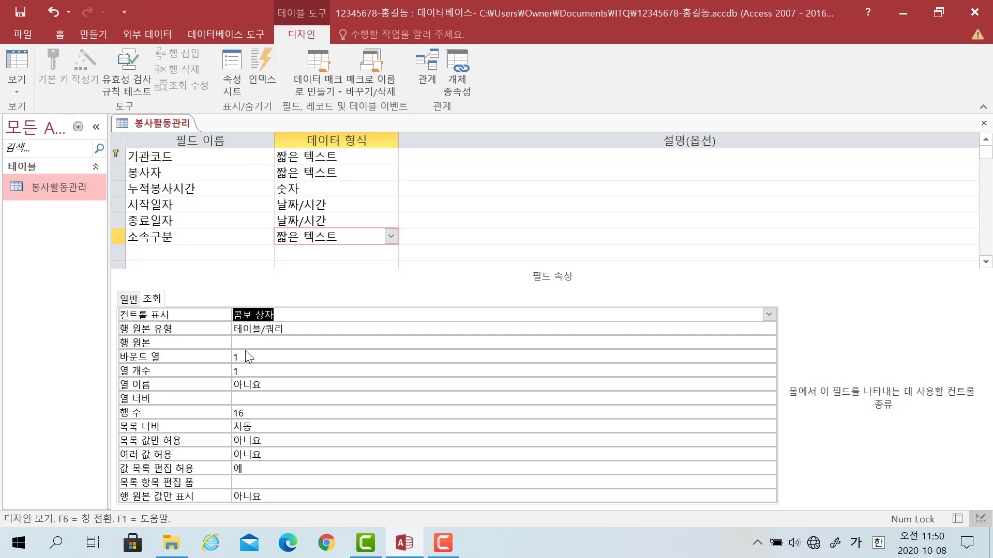
pyautogui.click(297, 330)
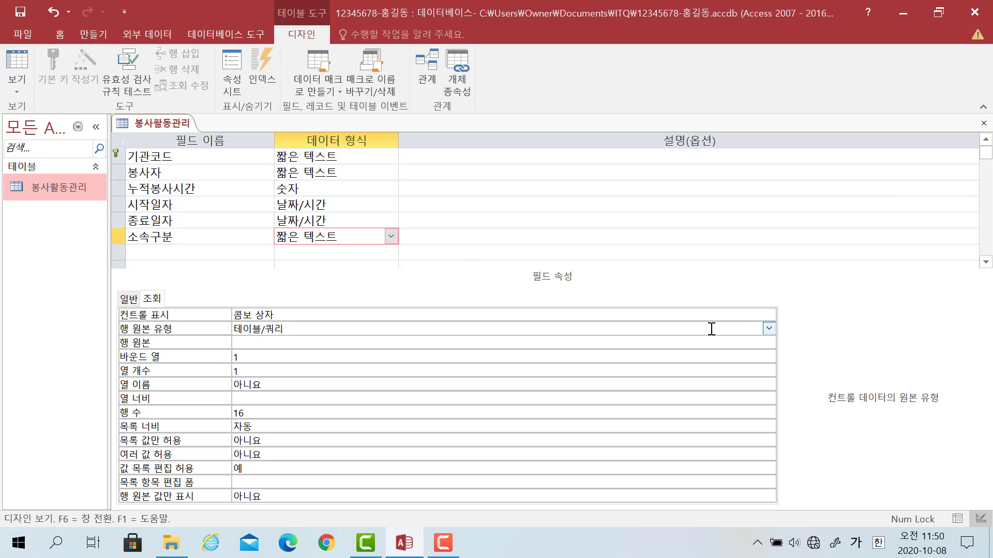
pyautogui.click(769, 329)
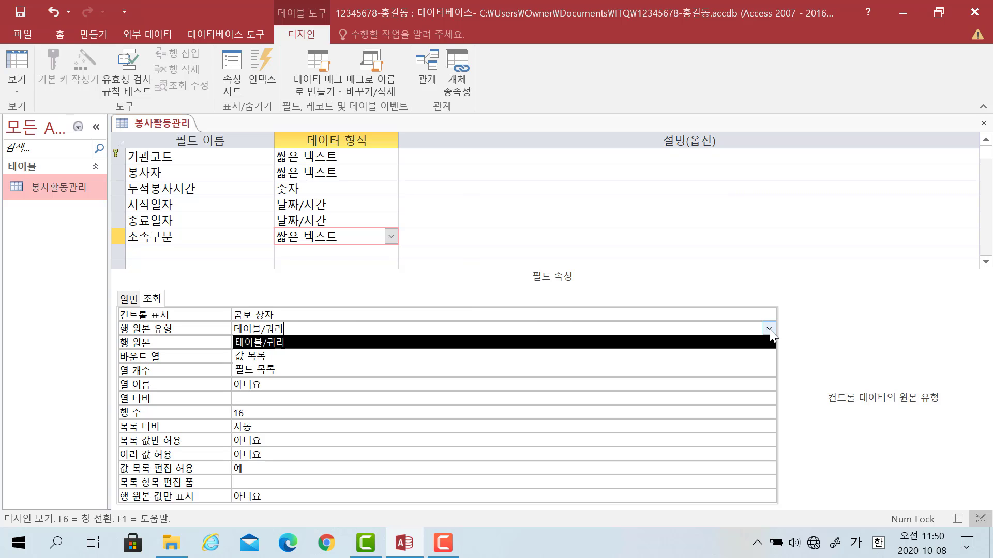
pyautogui.click(258, 357)
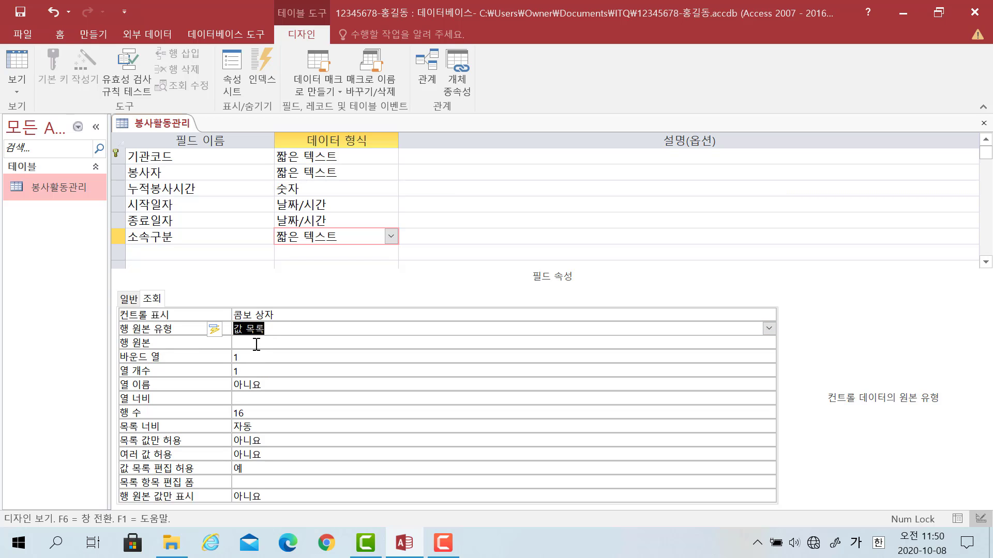
# Step: Enter 학생;주부;직장인;기타 as the row source of the 소속구분 lookup field
pyautogui.click(257, 345)
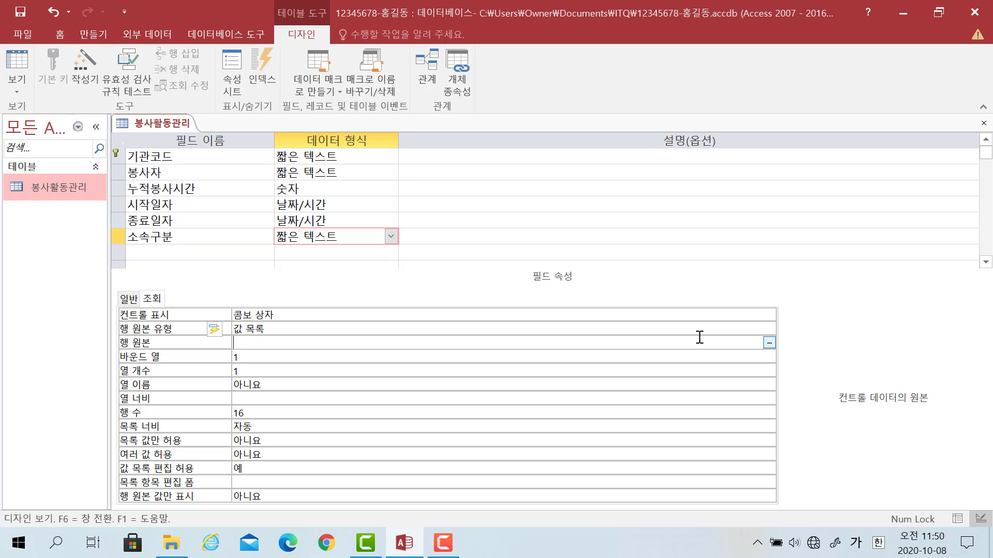
pyautogui.write('학생')
pyautogui.write(';')
pyautogui.write('주부;')
pyautogui.write('직장인')
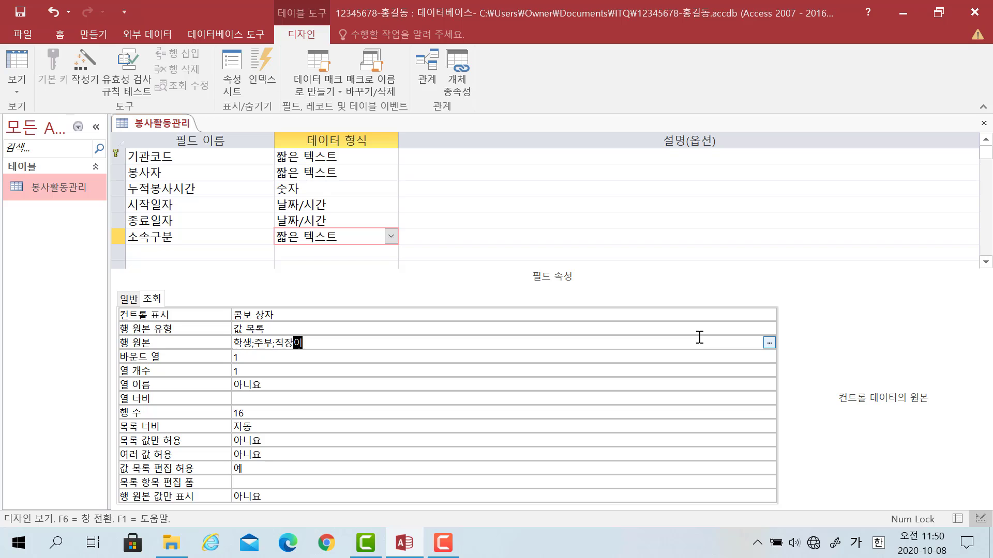
pyautogui.write(';기타')
pyautogui.press('Return')
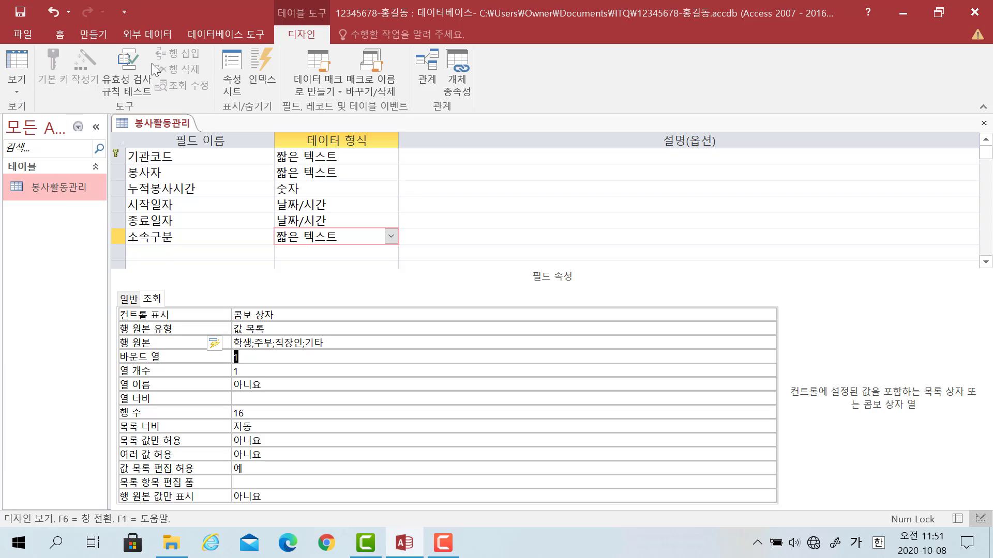
# Step: Save the 봉사활동관리 table and show it in datasheet view, accepting the reduced field sizes
pyautogui.click(21, 85)
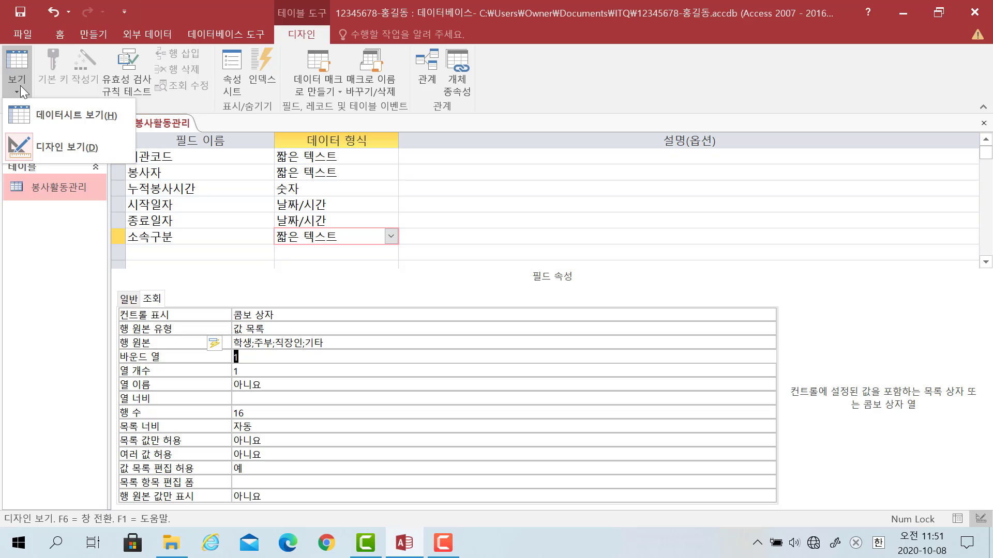
pyautogui.click(29, 113)
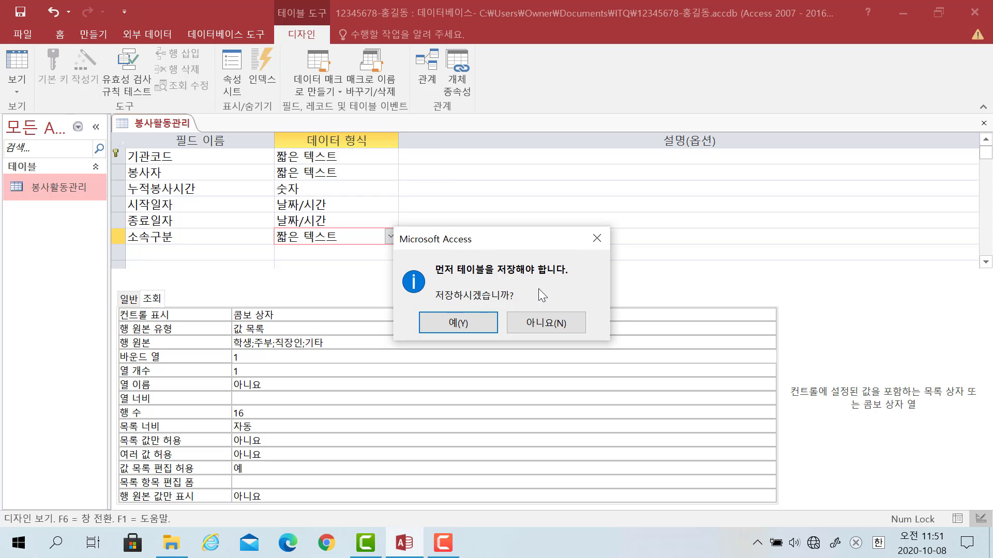
pyautogui.click(474, 326)
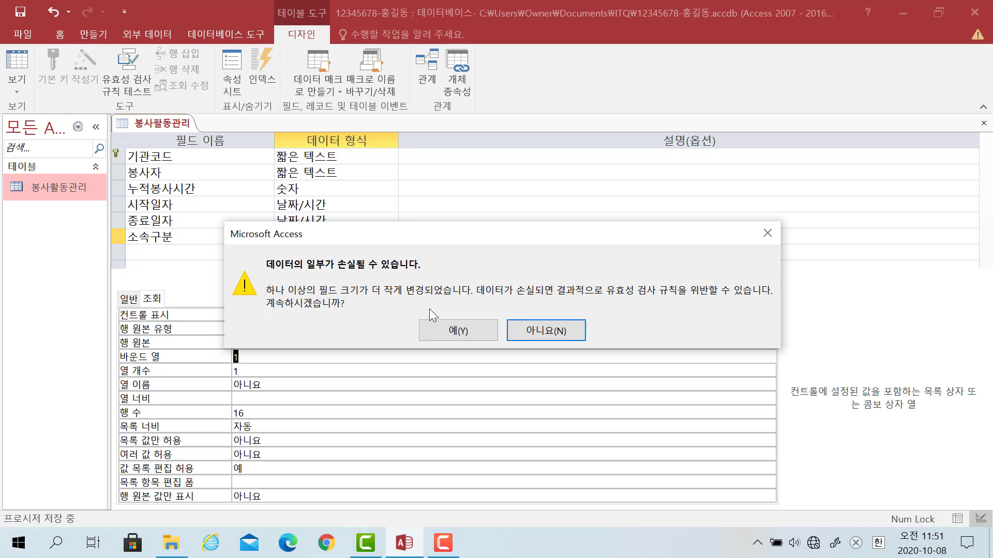
pyautogui.click(454, 330)
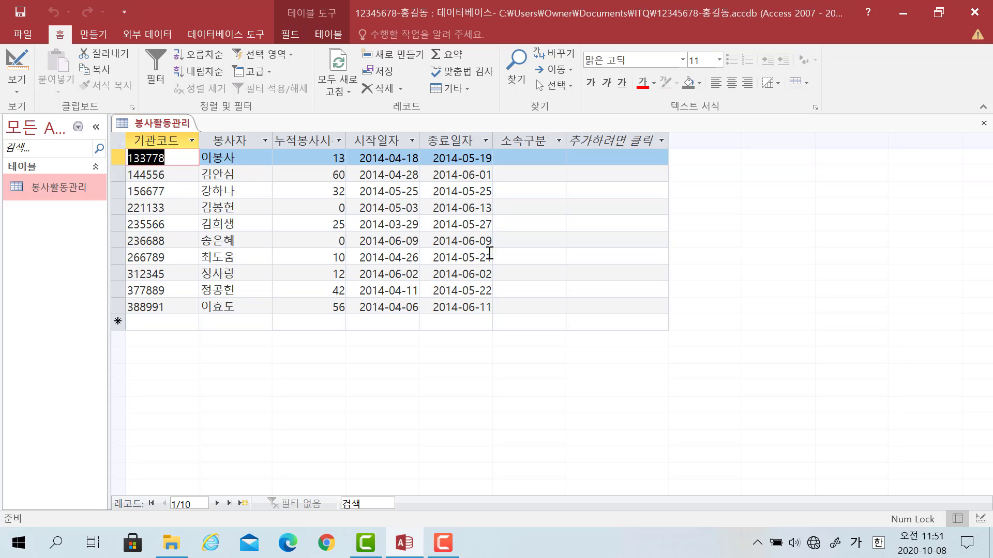
# Step: Choose 학생 as 소속구분 for the first record and 직장인 for the second, and close the table
pyautogui.click(536, 156)
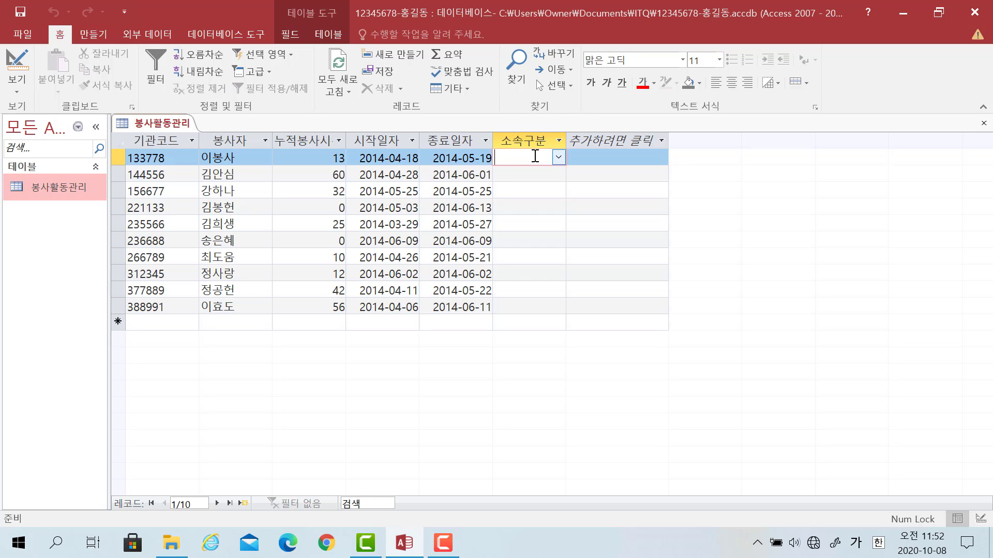
pyautogui.click(559, 157)
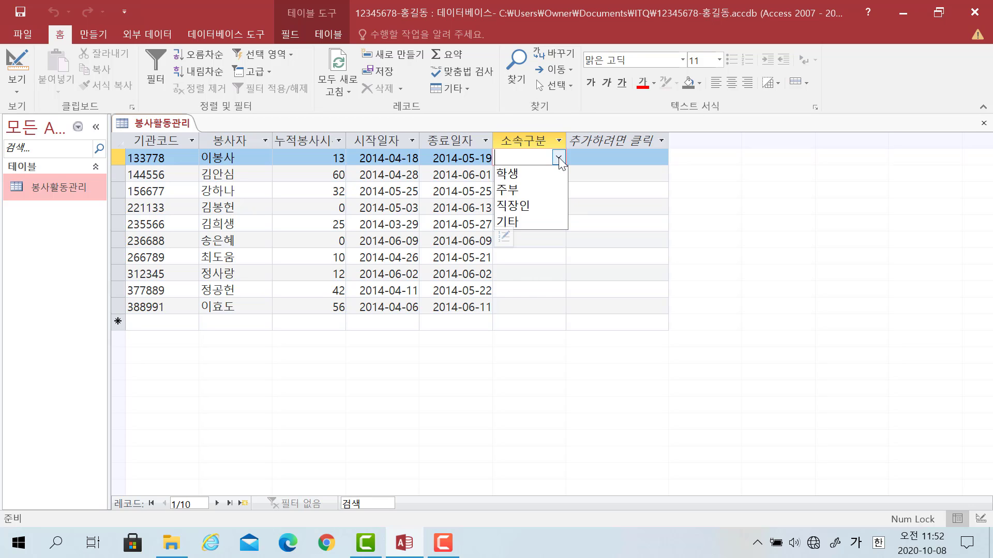
pyautogui.click(551, 178)
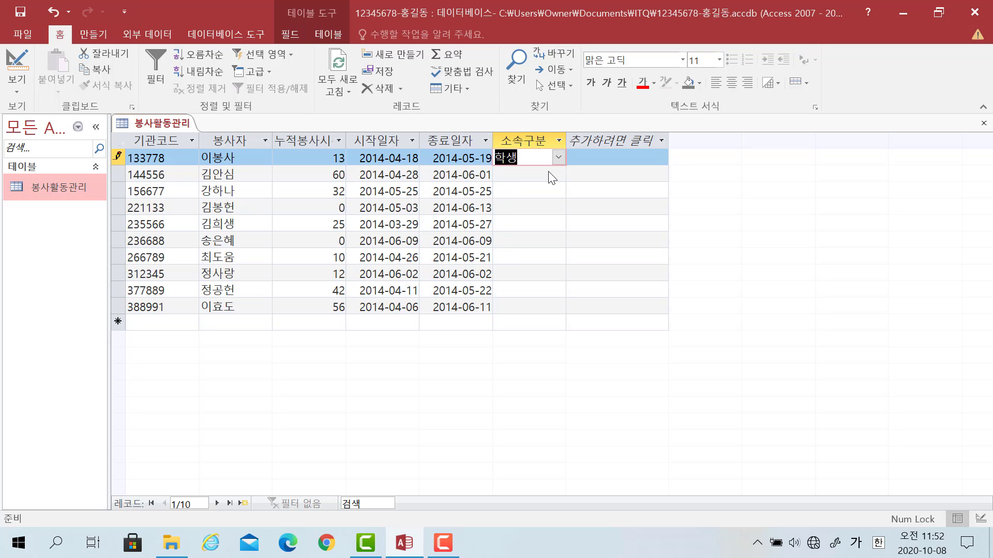
pyautogui.click(557, 175)
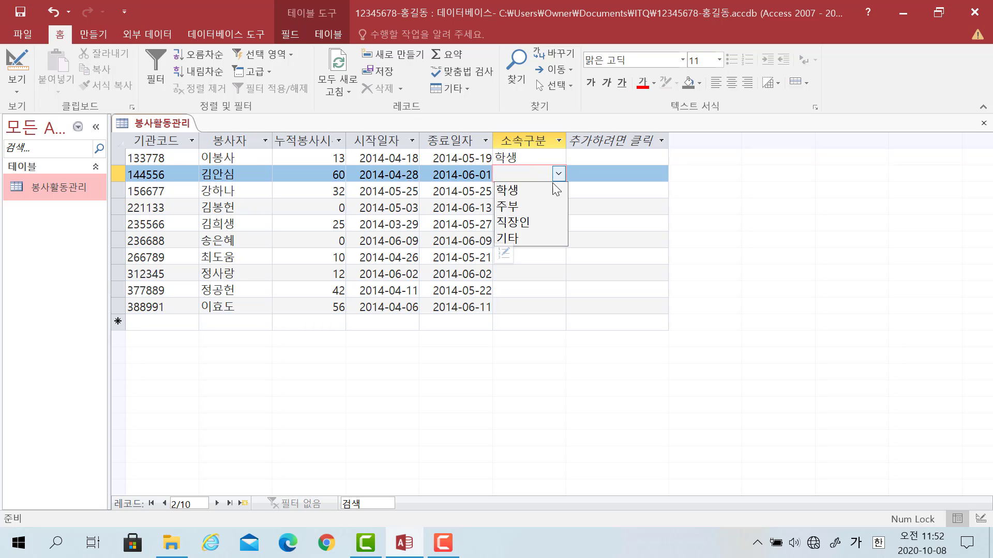
pyautogui.click(545, 217)
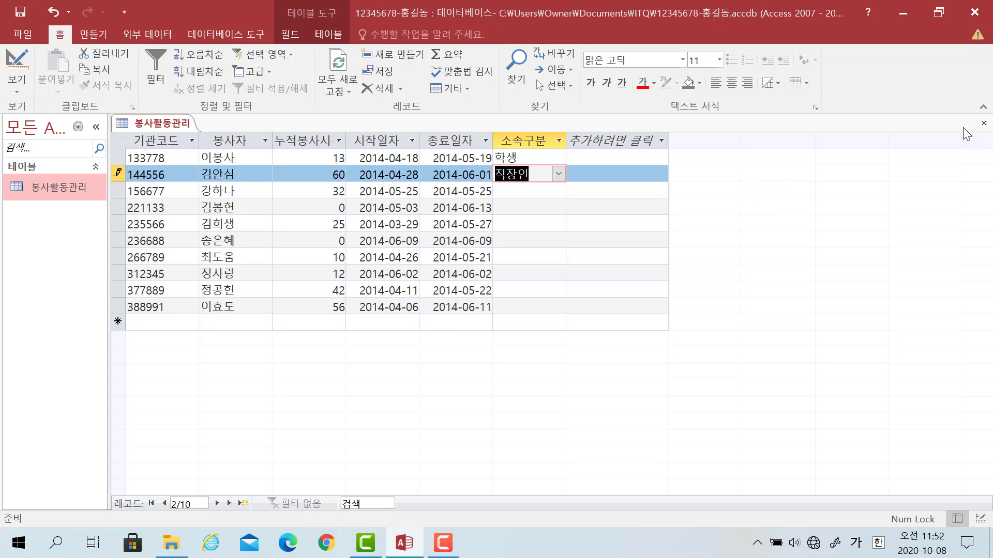
pyautogui.click(984, 124)
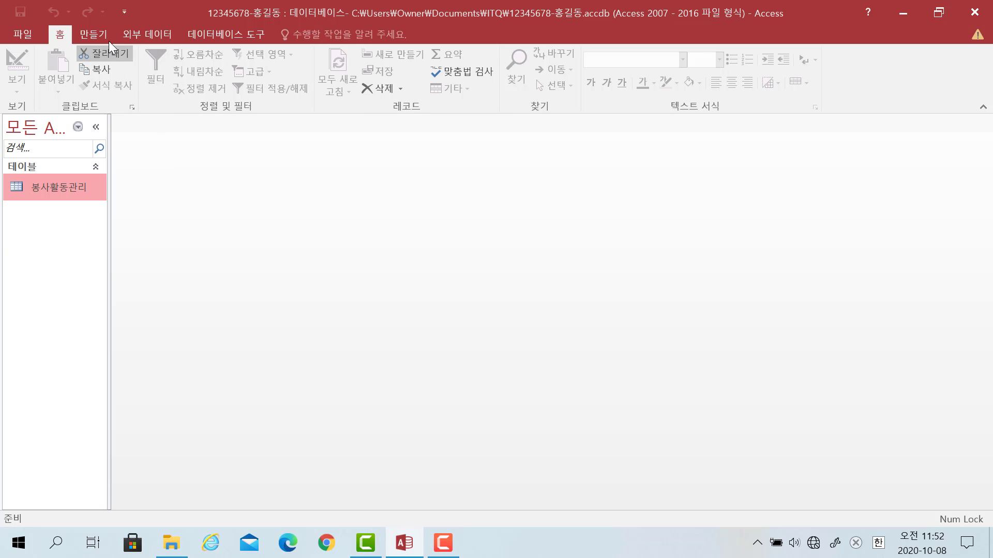
# Step: Create a new table in design view with a 짧은 텍스트 field named 기관코드 and a field size of 6
pyautogui.click(93, 35)
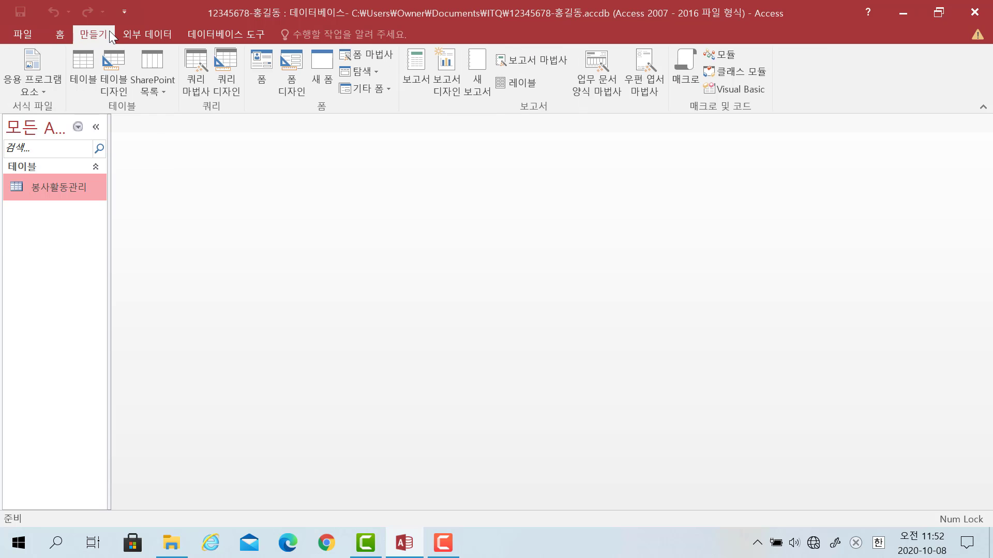
pyautogui.click(121, 84)
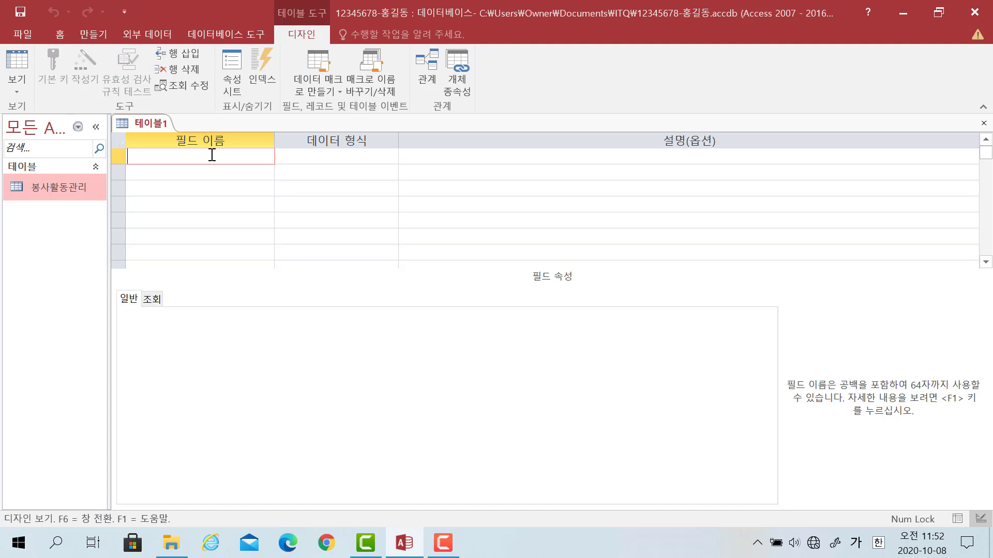
pyautogui.write('기관코드')
pyautogui.click(317, 157)
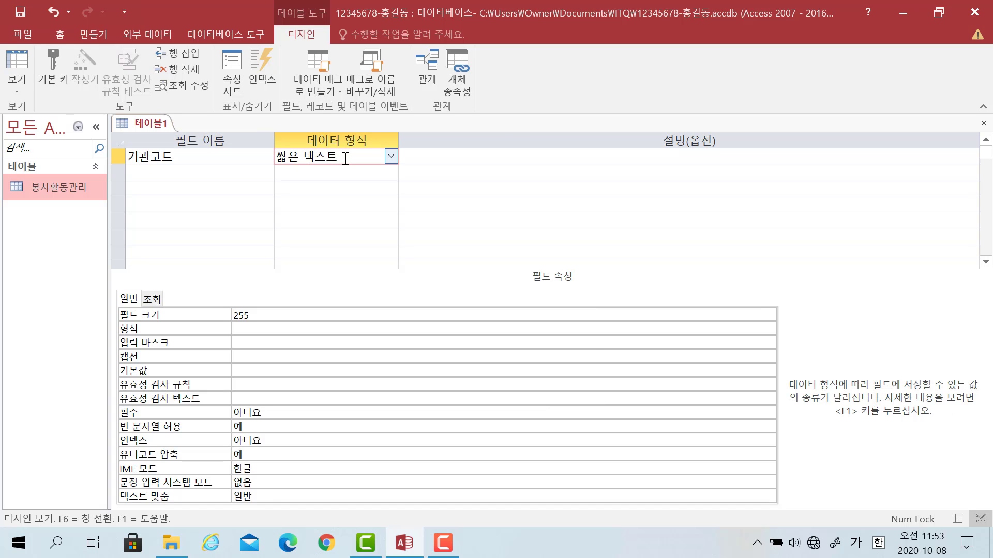
pyautogui.click(263, 314)
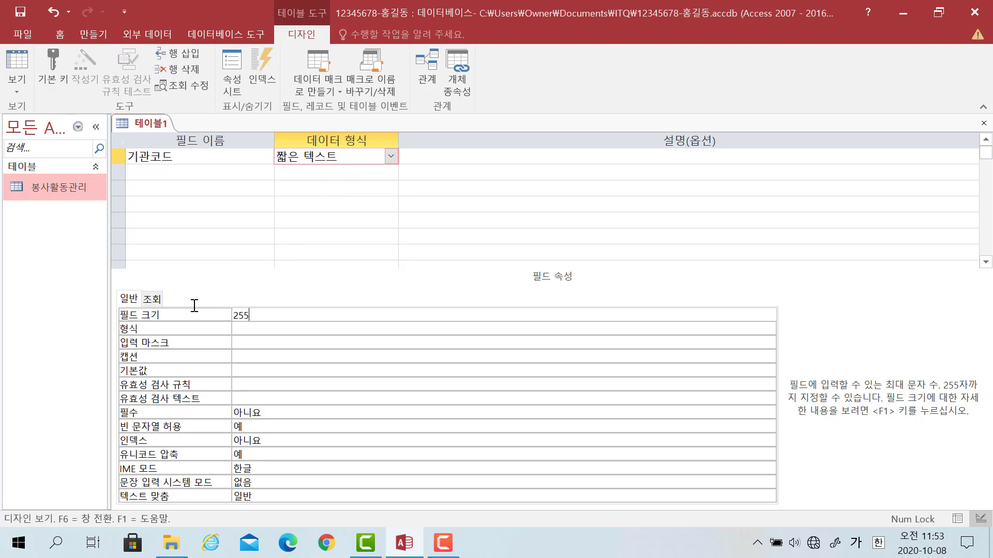
pyautogui.doubleClick(240, 314)
pyautogui.write('6')
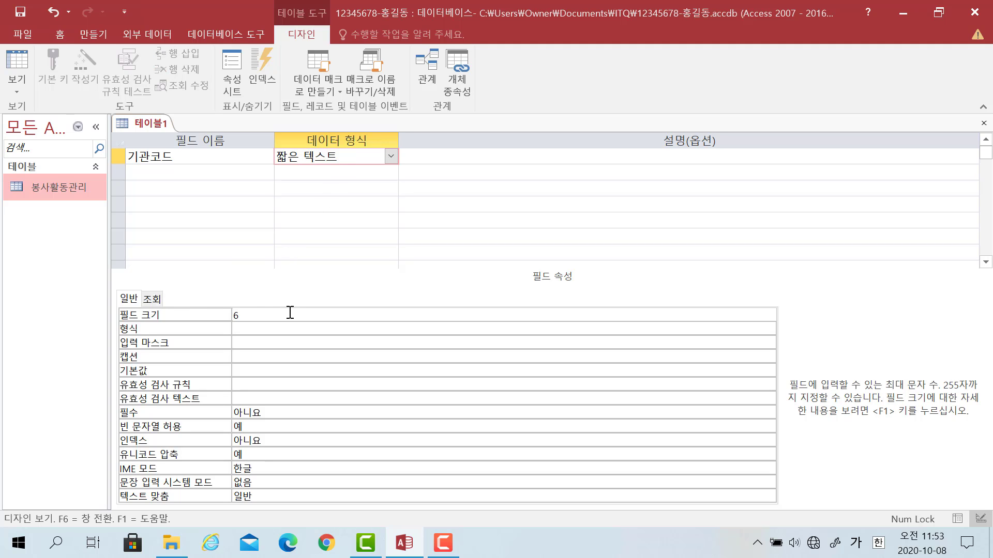
# Step: Add a 짧은 텍스트 field named 기관명 below 기관코드 with a field size of 10
pyautogui.click(186, 174)
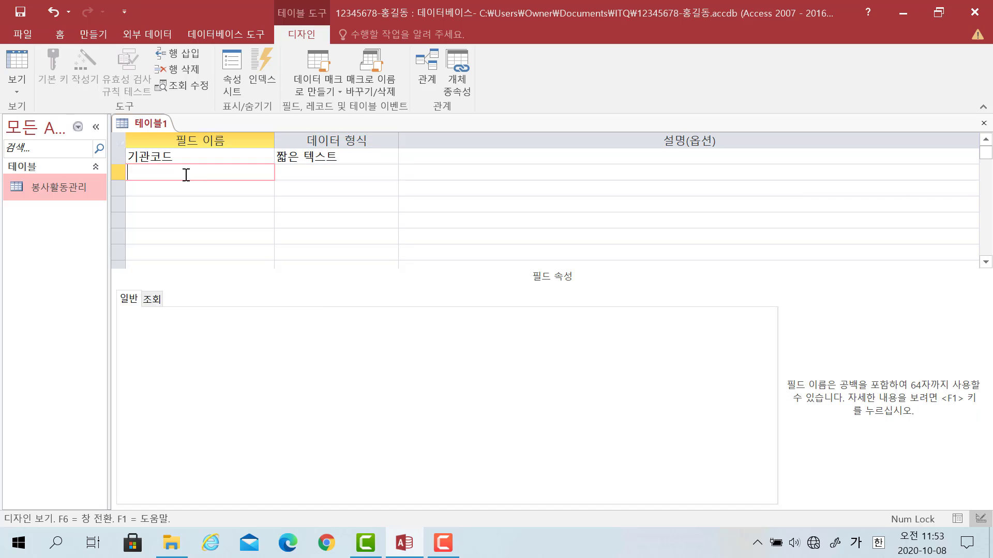
pyautogui.write('기관명')
pyautogui.click(308, 175)
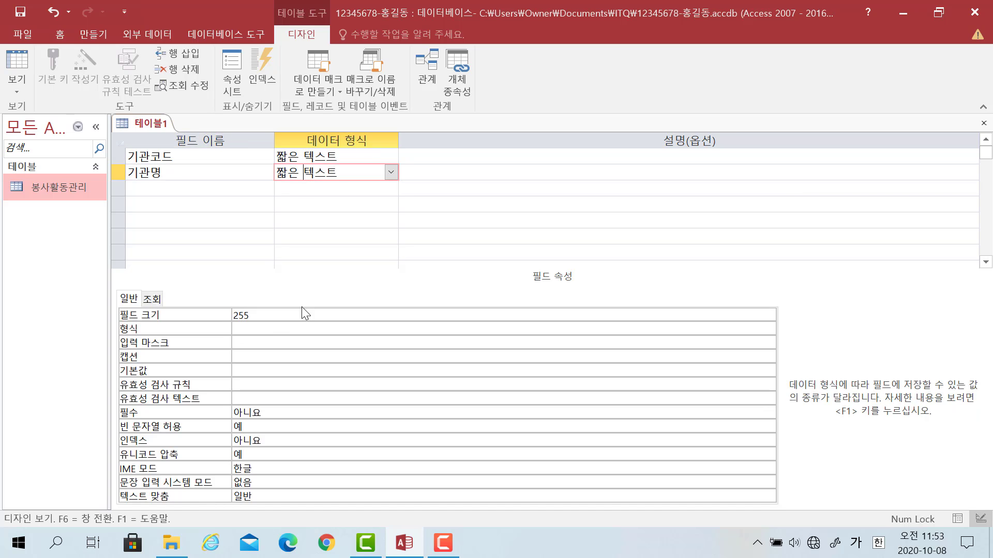
pyautogui.moveTo(271, 320); pyautogui.dragTo(189, 309)
pyautogui.write('10')
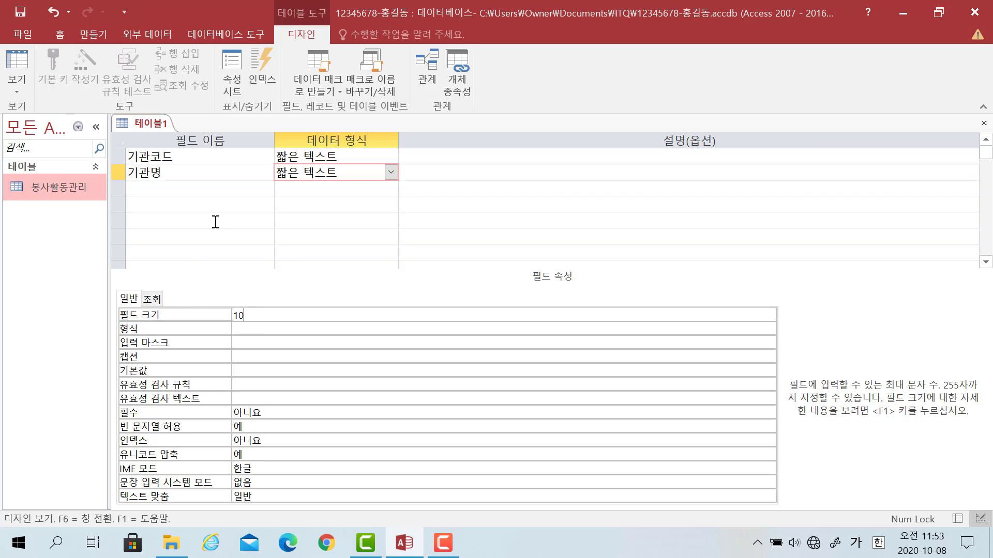
# Step: Add a 짧은 텍스트 field named 주소 below 기관명 with a field size of 20
pyautogui.click(179, 187)
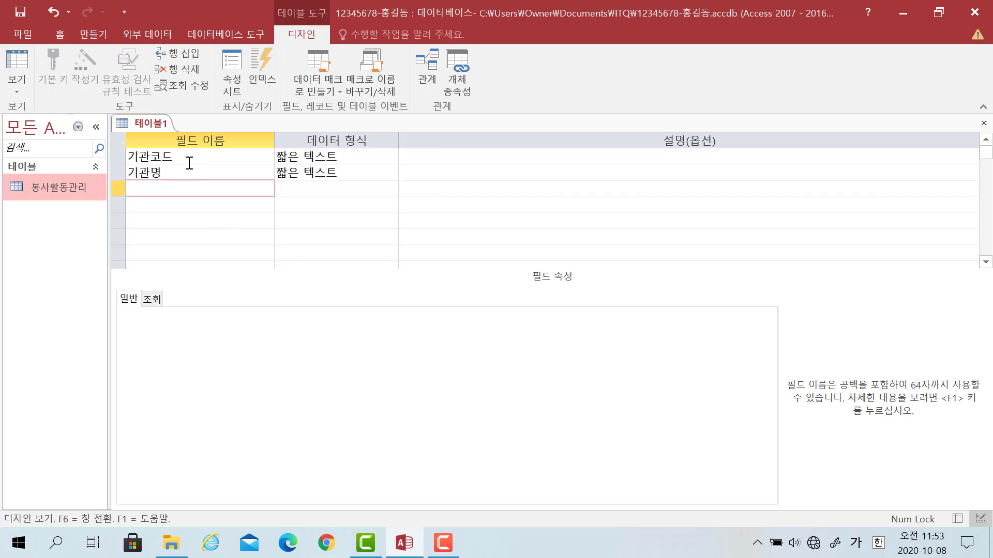
pyautogui.write('쥬')
pyautogui.write('소')
pyautogui.click(297, 188)
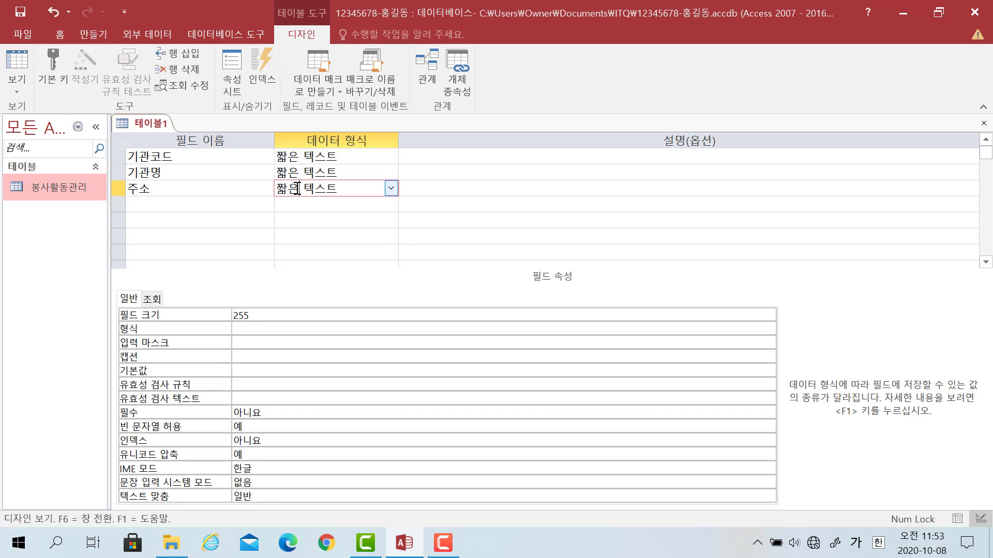
pyautogui.moveTo(246, 316); pyautogui.dragTo(172, 296)
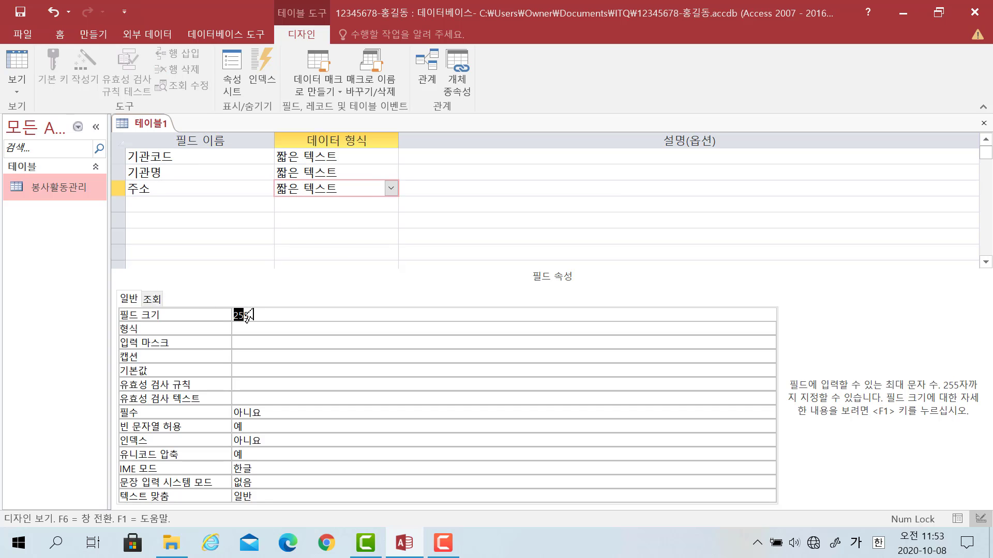
pyautogui.moveTo(252, 314); pyautogui.dragTo(219, 288)
pyautogui.write('20')
# Step: Add a 짧은 텍스트 field named 연락처 below 주소 with a field size of 13
pyautogui.click(199, 205)
pyautogui.write('연ㄹ')
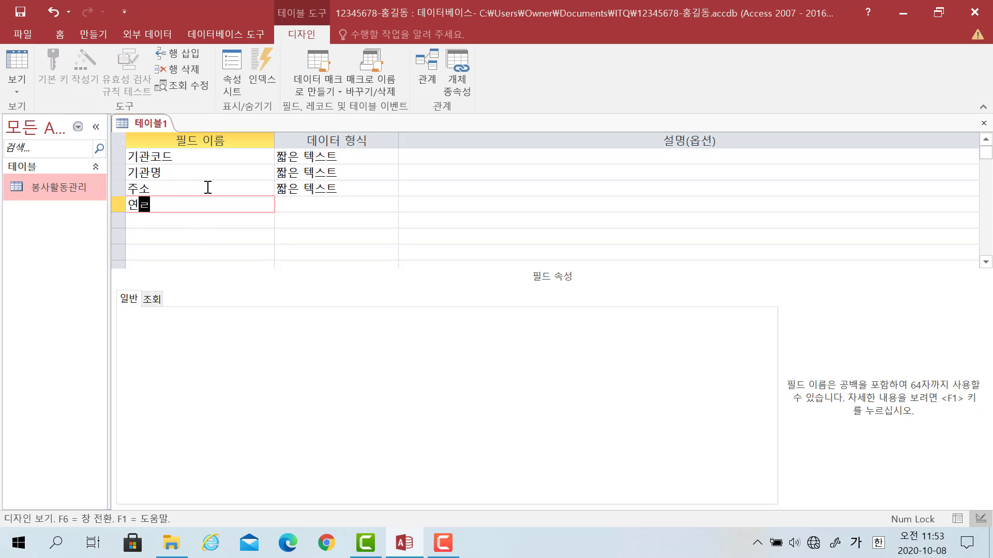
pyautogui.write('ㅏㄱㅊㅓ')
pyautogui.click(342, 207)
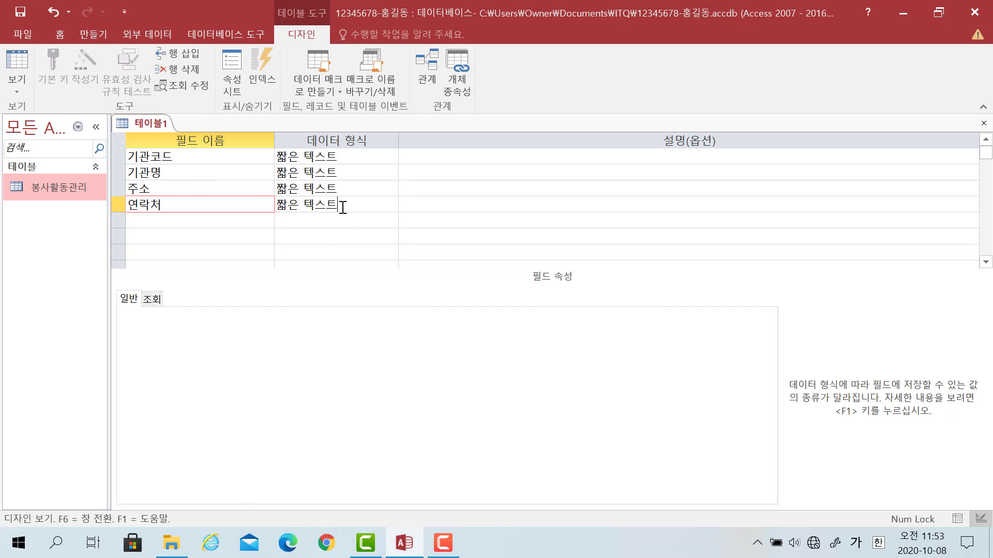
pyautogui.moveTo(272, 315); pyautogui.dragTo(200, 304)
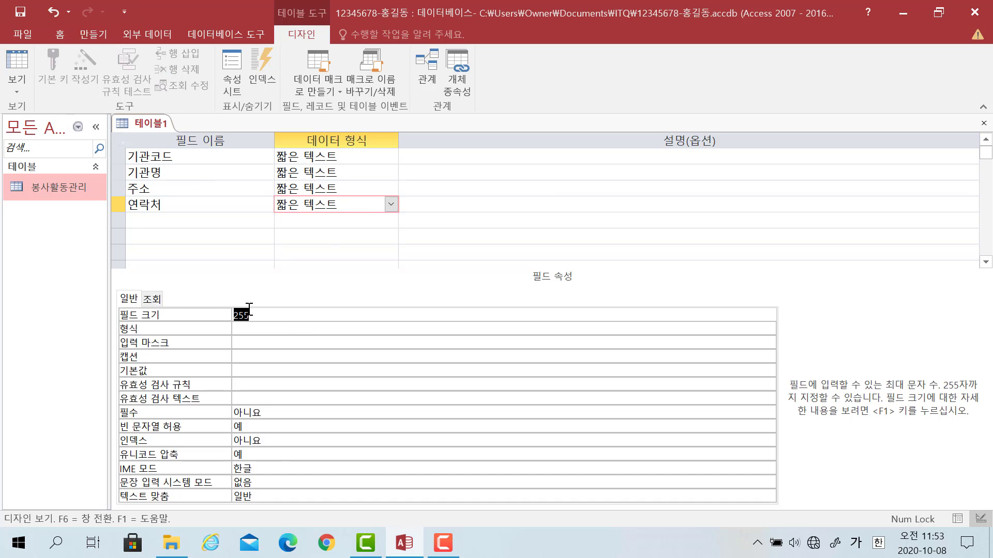
pyautogui.write('13')
pyautogui.click(196, 217)
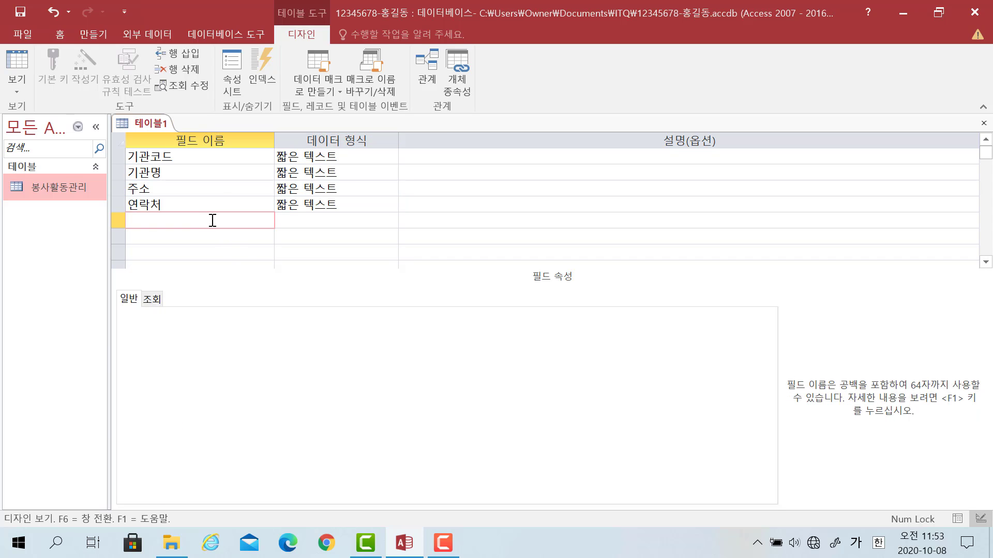
# Step: Add a 짧은 텍스트 field named 분야 below 연락처 with a field size of 10
pyautogui.write('분야')
pyautogui.press('Return')
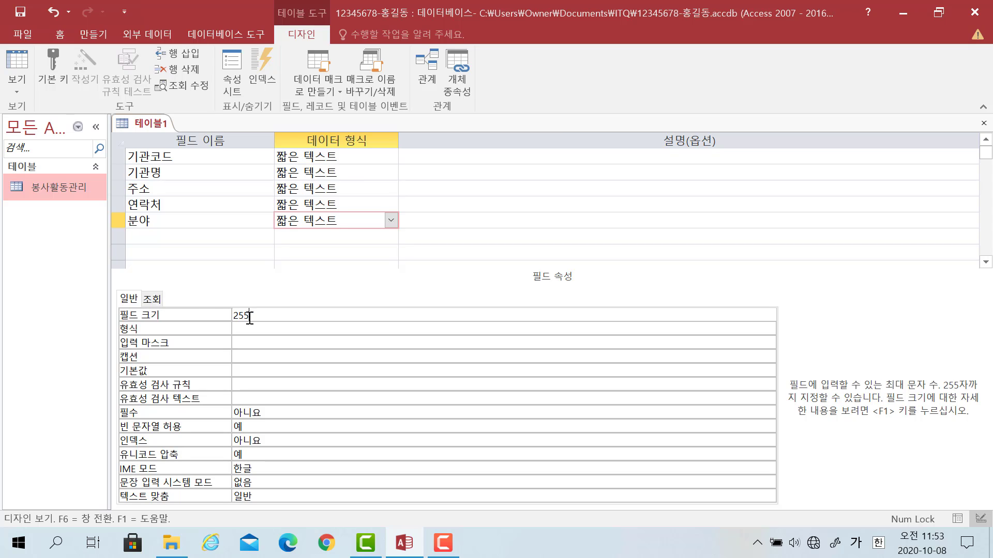
pyautogui.doubleClick(269, 315)
pyautogui.write('10')
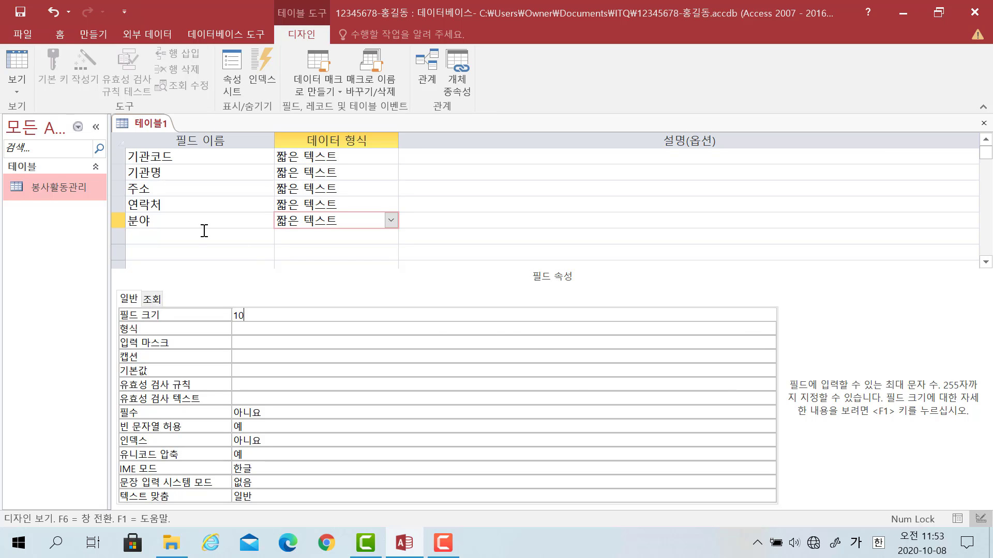
# Step: Set the 분야 field's validation rule to accept only values ending in 시설 or 단체, using "*시설" or "*단체"
pyautogui.click(344, 221)
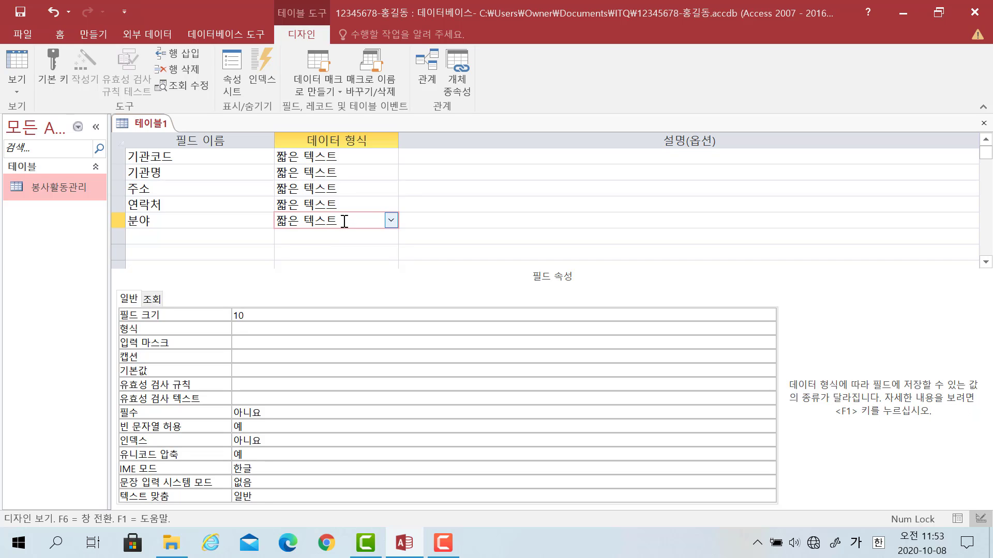
pyautogui.click(317, 207)
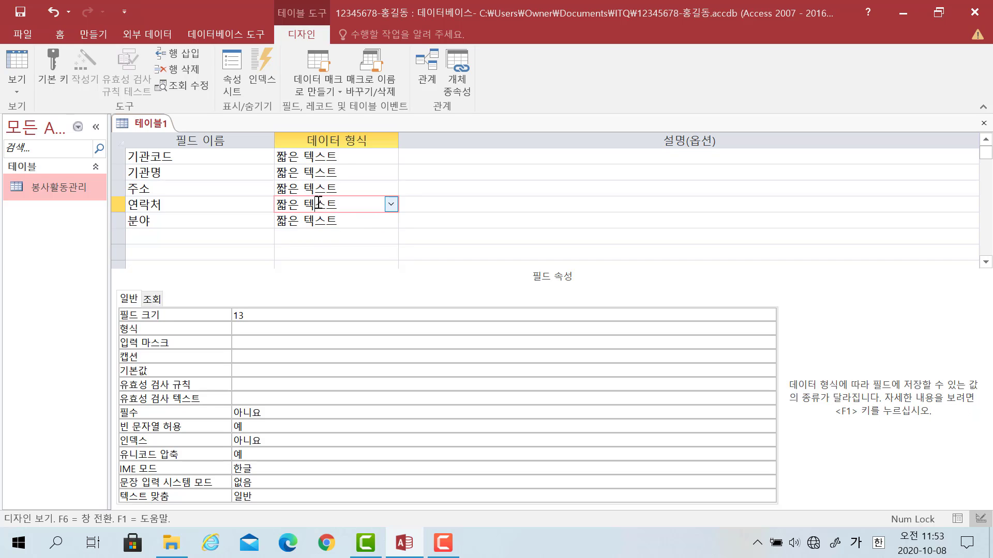
pyautogui.click(358, 222)
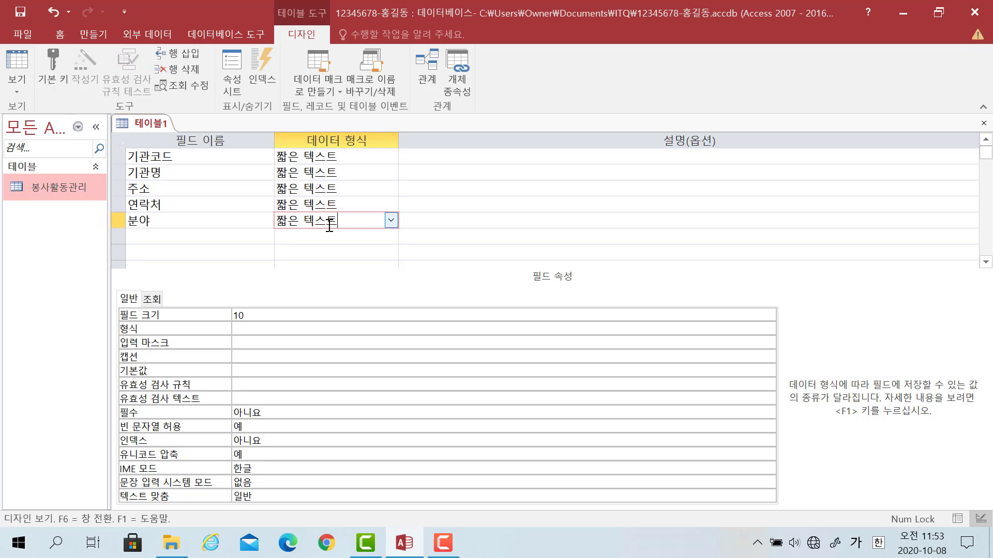
pyautogui.click(274, 383)
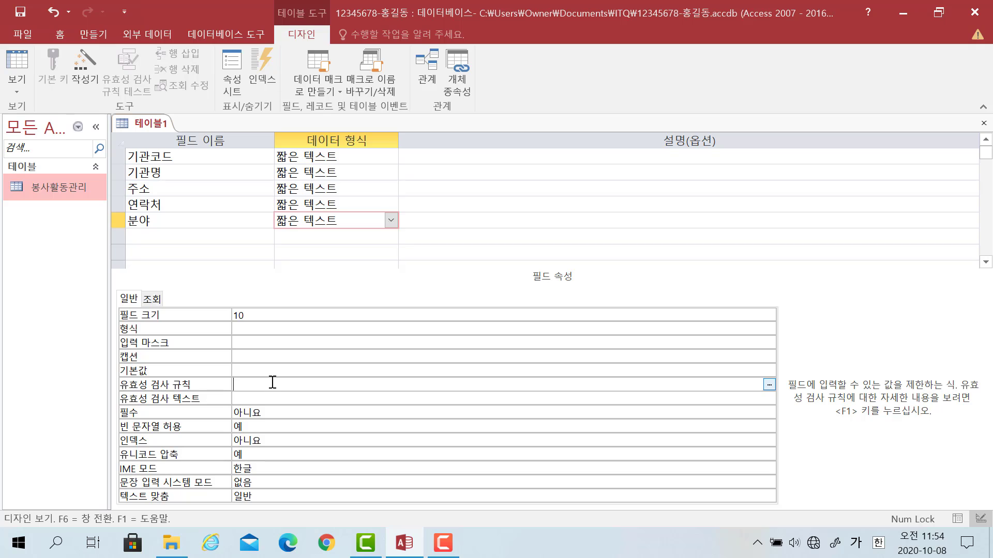
pyautogui.write('"*시설"')
pyautogui.press('Hangul')
pyautogui.write('or "*')
pyautogui.press('Hangul')
pyautogui.write('단체"')
pyautogui.press('Return')
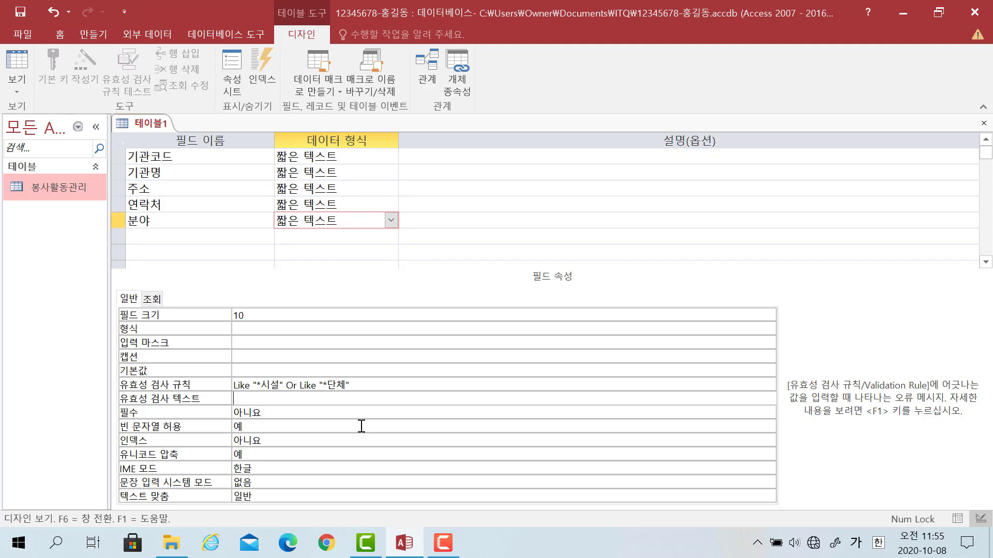
pyautogui.click(249, 152)
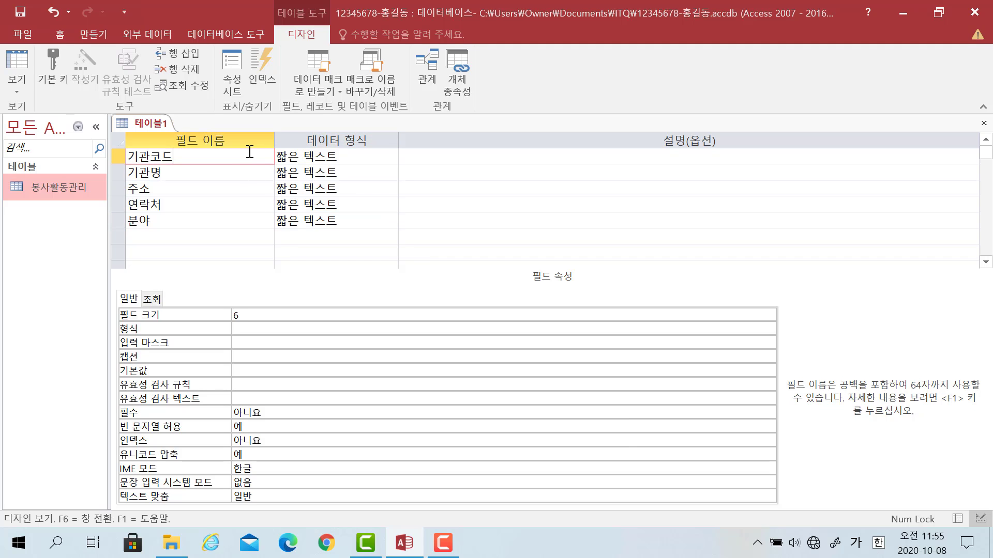
pyautogui.press('Down')
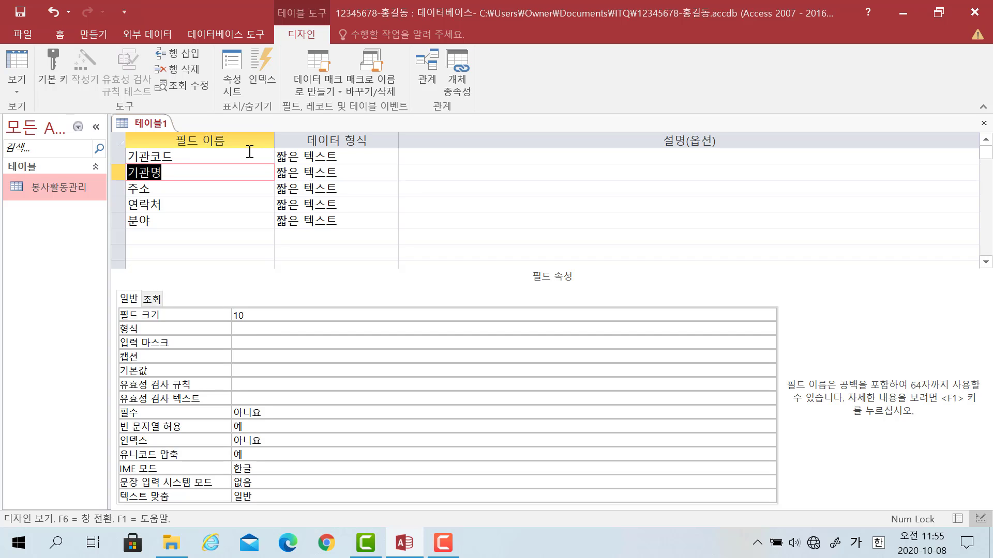
pyautogui.press('Down')
pyautogui.press('Down')
pyautogui.press('Down')
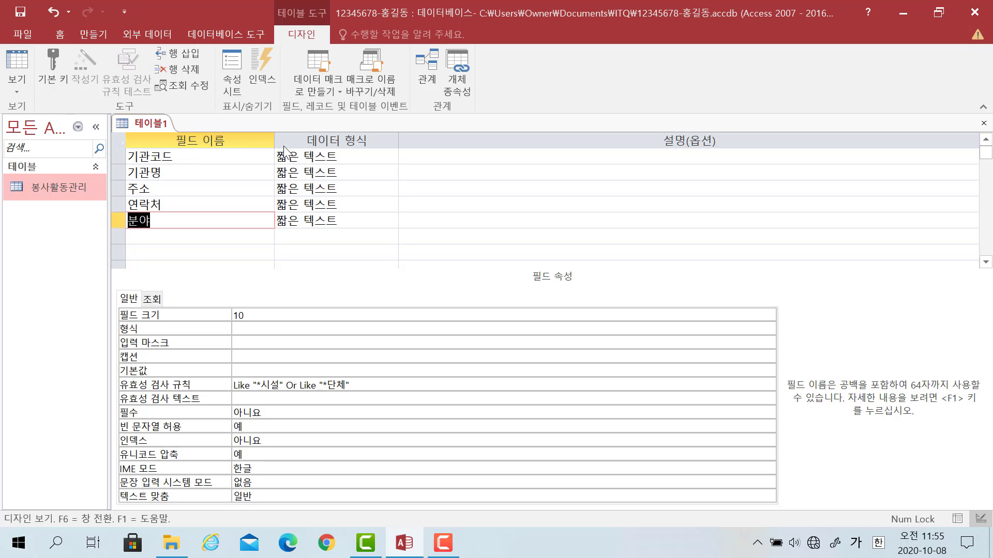
# Step: Switch the table to datasheet view, saving it as 봉사기관정보 without creating a primary key
pyautogui.click(21, 91)
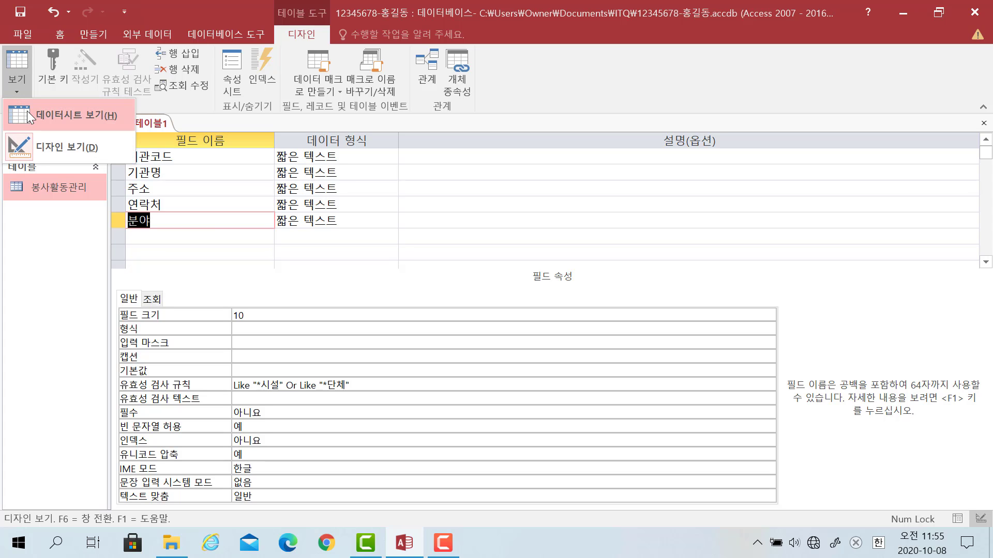
pyautogui.click(27, 110)
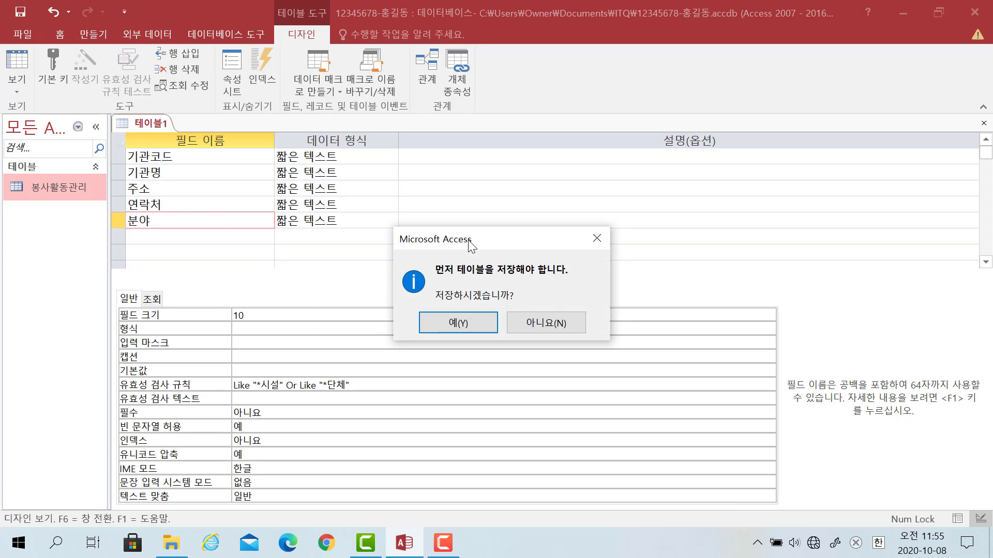
pyautogui.moveTo(469, 243); pyautogui.dragTo(432, 209)
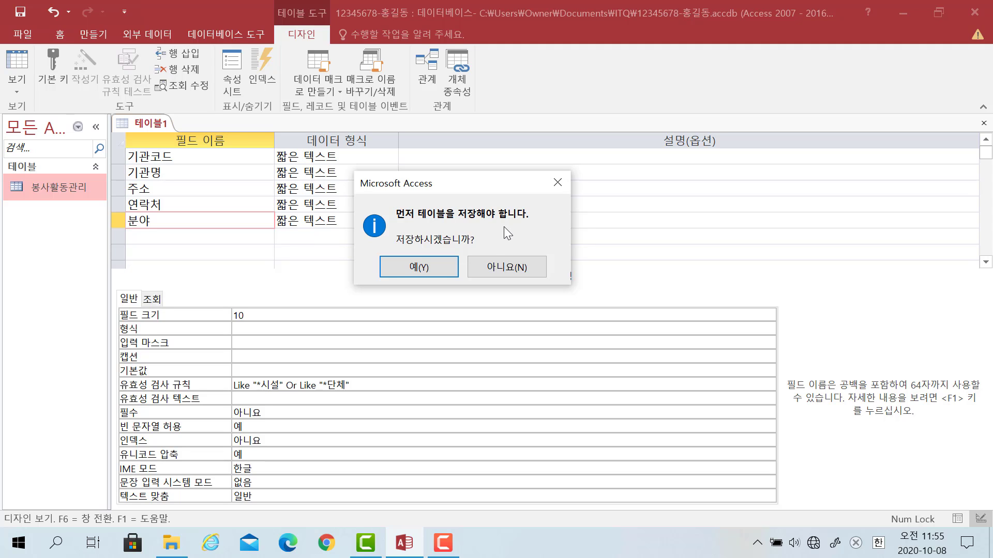
pyautogui.click(440, 265)
pyautogui.write('봉사긱')
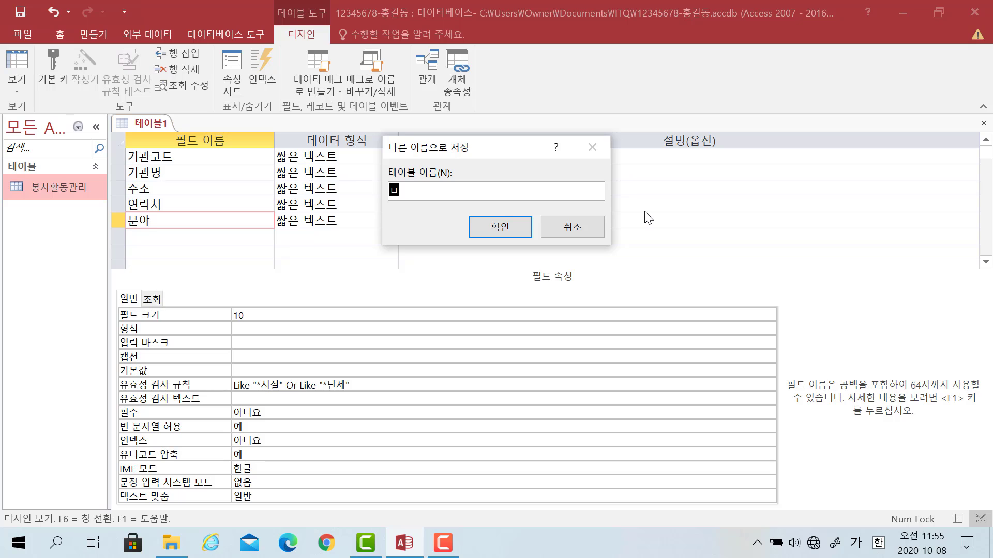
pyautogui.write('관정보')
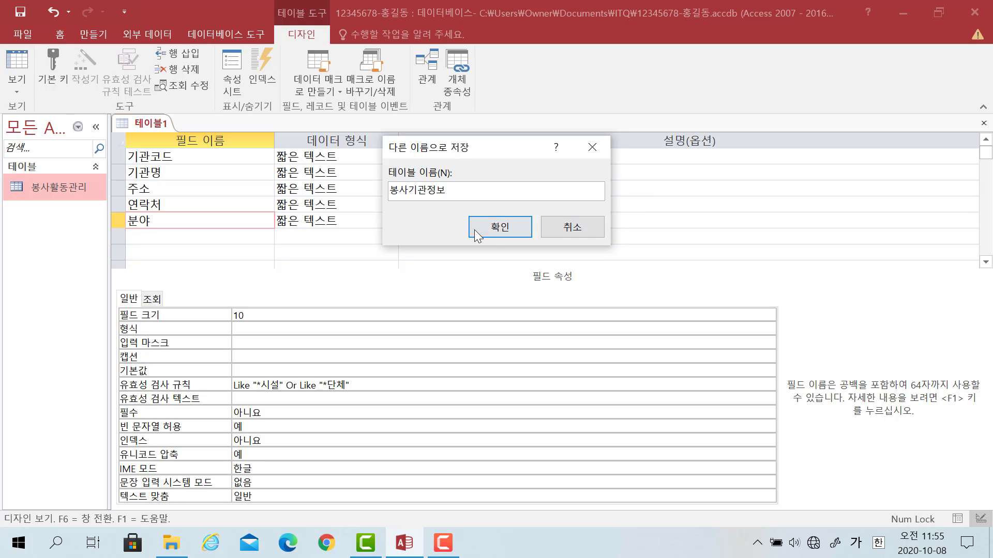
pyautogui.click(491, 228)
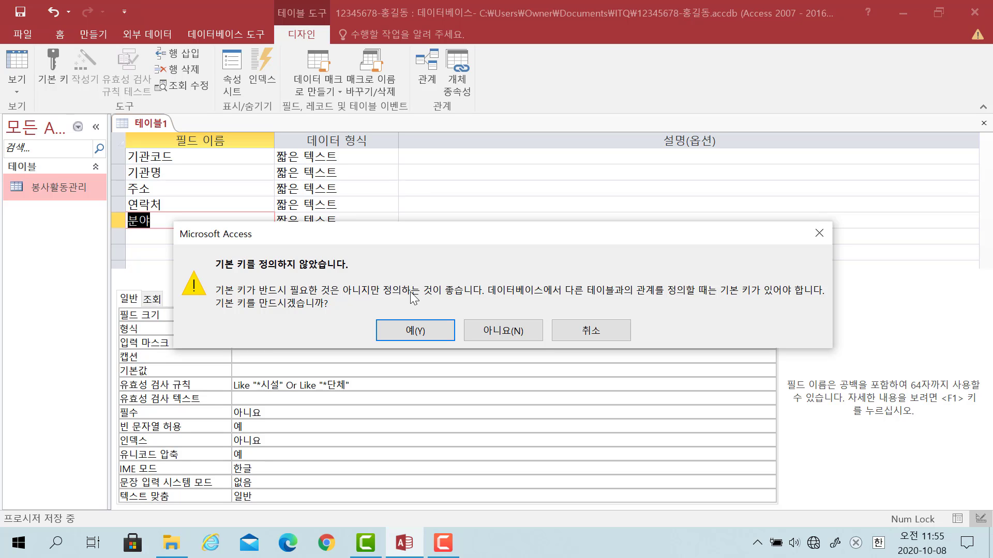
pyautogui.click(507, 329)
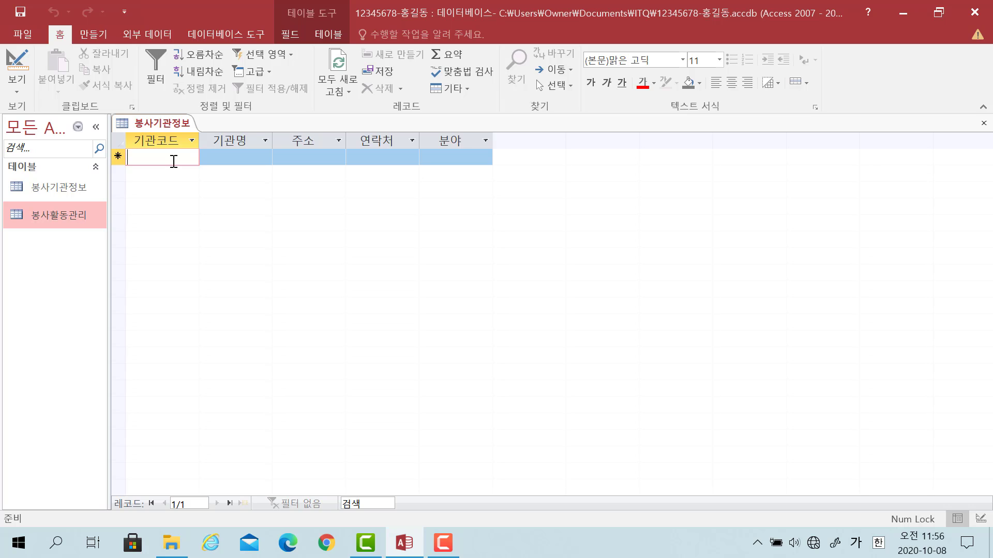
# Step: Enter 377889 as 기관코드 and 요셉의원 as 기관명 in the first record
pyautogui.write('377889')
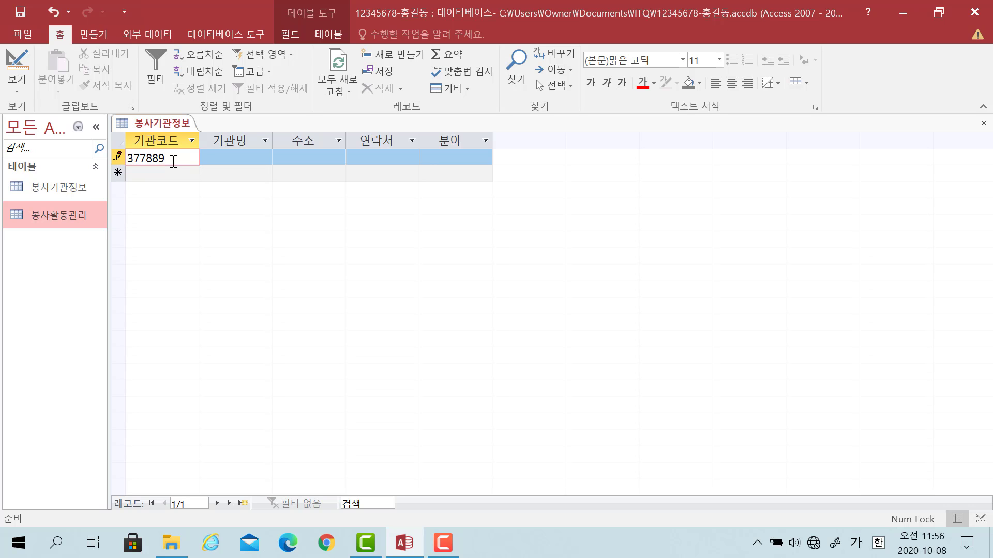
pyautogui.click(213, 161)
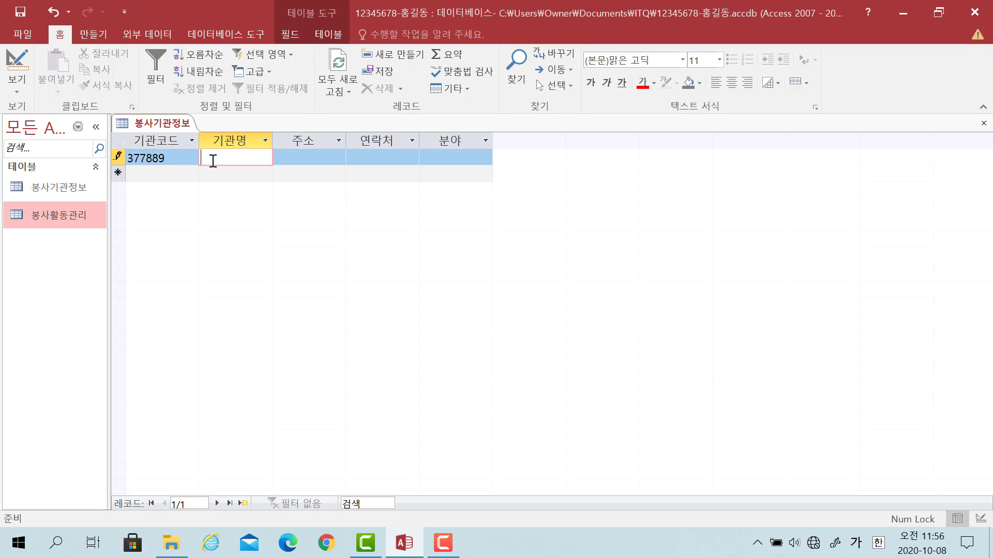
pyautogui.press('Hangul')
pyautogui.write('dke')
pyautogui.press('BackSpace')
pyautogui.press('BackSpace')
pyautogui.press('BackSpace')
pyautogui.press('Hangul')
pyautogui.write('요셉의원')
# Step: Fill in the organization's address in the first record's 주소 field and widen that column beyond its text
pyautogui.click(301, 157)
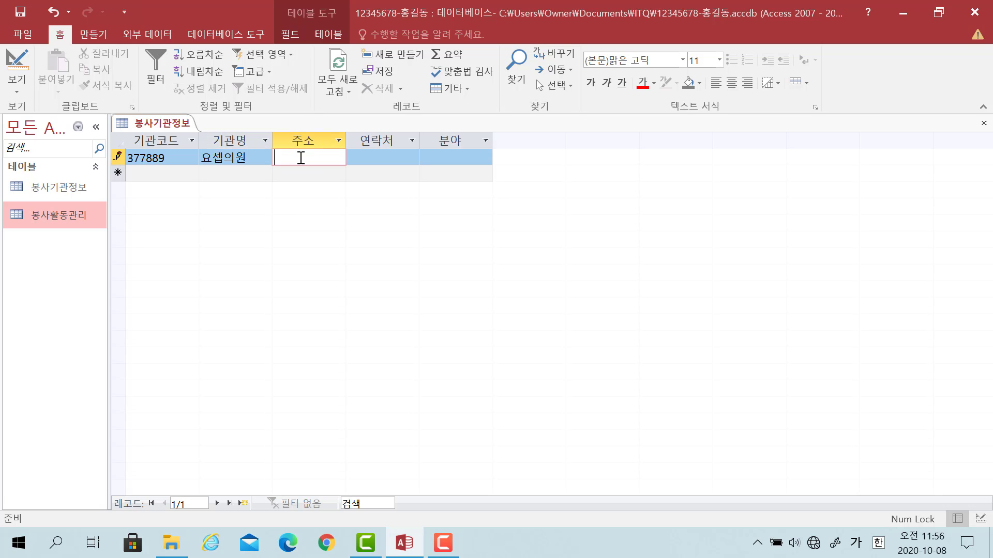
pyautogui.write('서울 영등포구 여의대로')
pyautogui.click(362, 157)
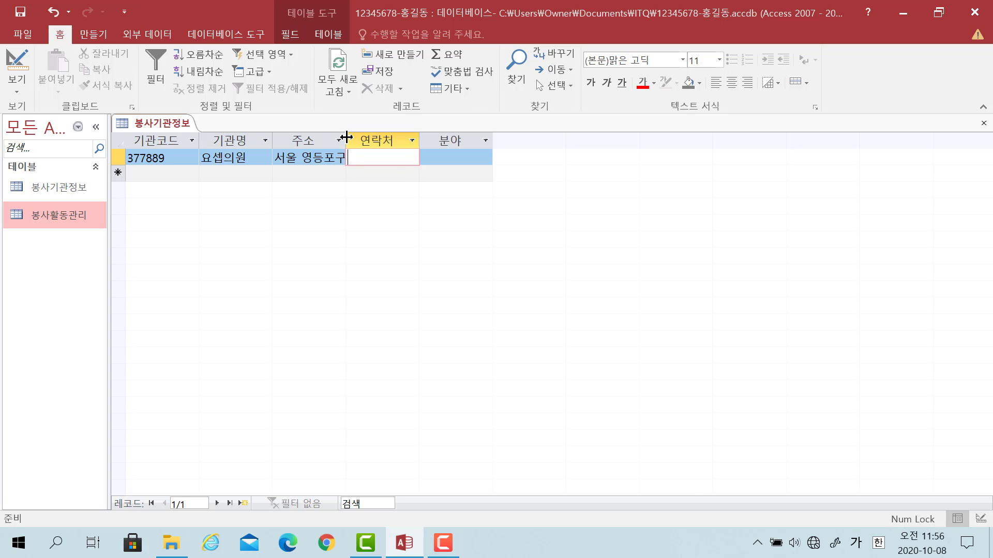
pyautogui.doubleClick(346, 137)
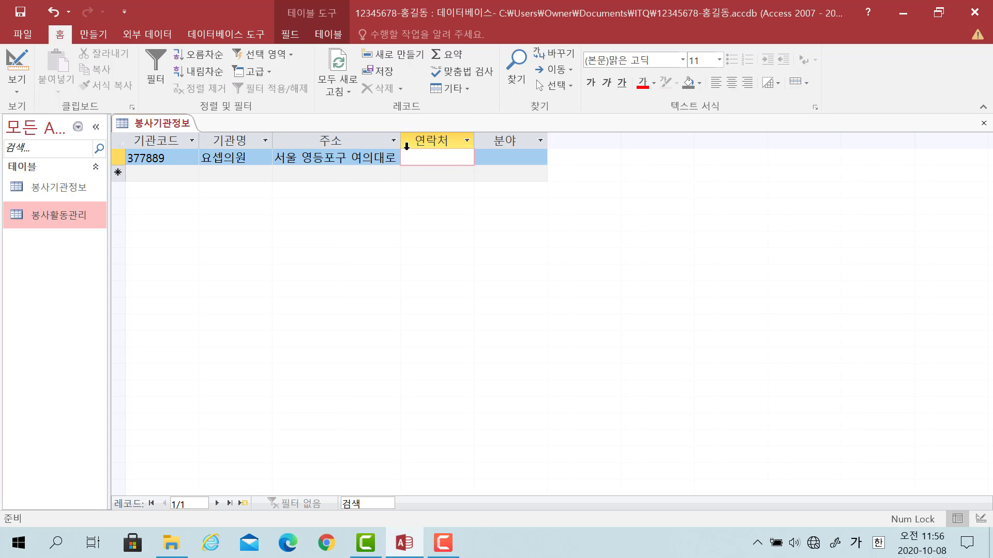
pyautogui.moveTo(402, 139); pyautogui.dragTo(413, 138)
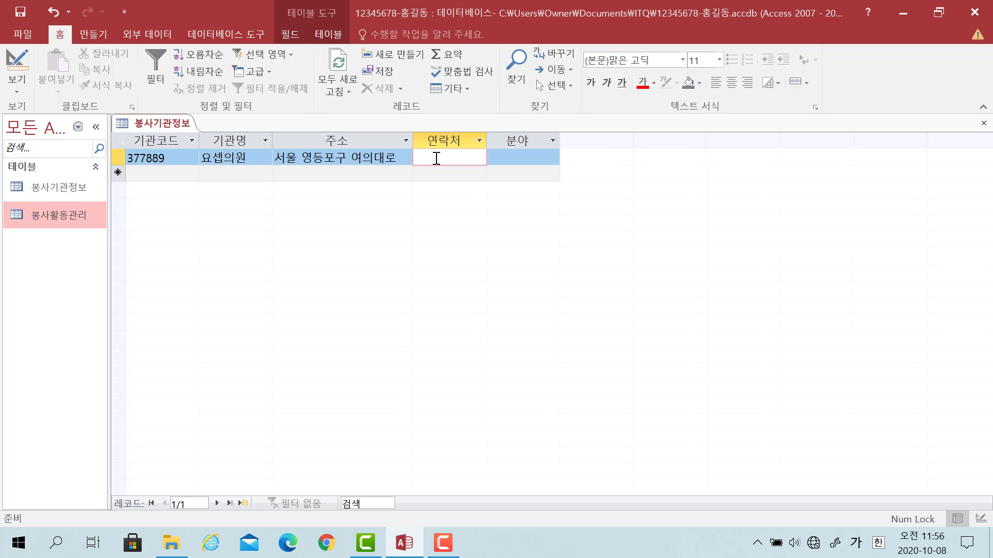
# Step: Enter the organization's phone number in the first record's 연락처 field and widen that column slightly
pyautogui.write('02-1111')
pyautogui.write('-1212')
pyautogui.press('Return')
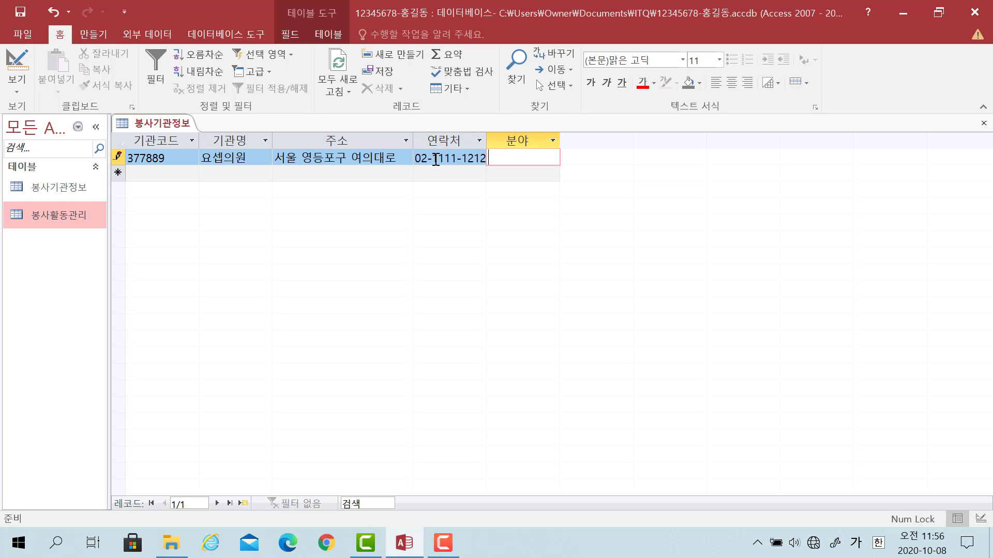
pyautogui.moveTo(488, 136); pyautogui.dragTo(493, 135)
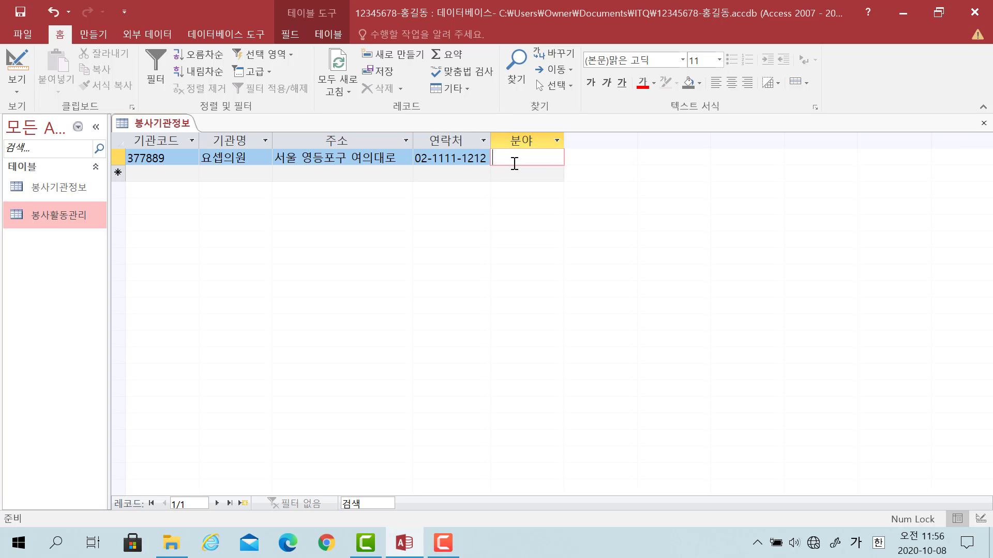
# Step: Enter 보건의료시설 as the first record's 분야 and commit the record
pyautogui.write('보건의료')
pyautogui.press('Return')
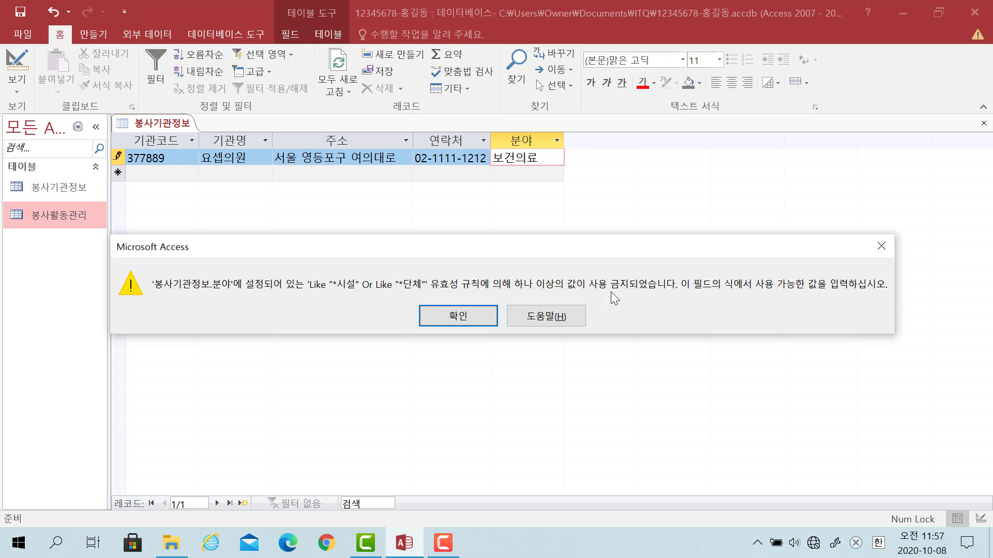
pyautogui.click(479, 311)
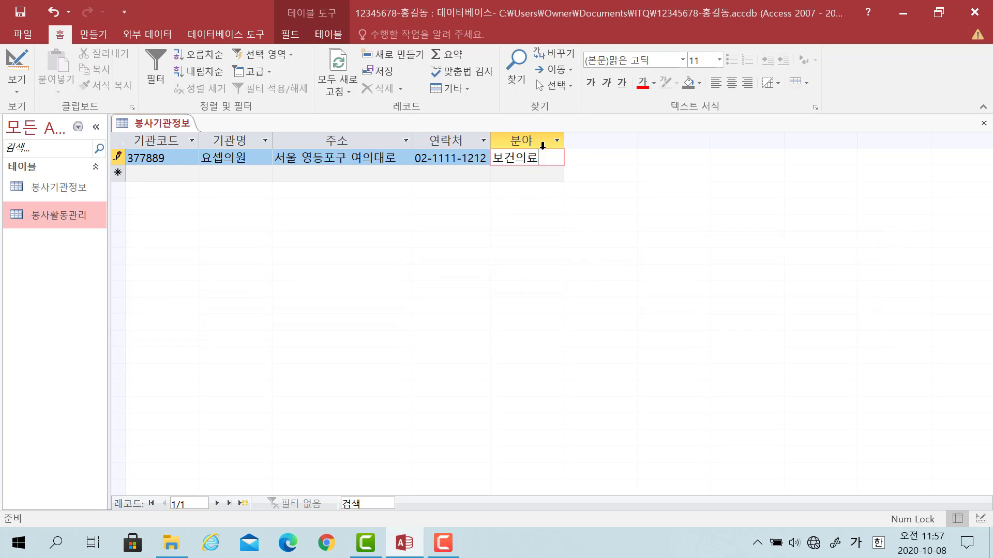
pyautogui.write('ㅛㅛ')
pyautogui.press('BackSpace')
pyautogui.press('BackSpace')
pyautogui.write('시설')
pyautogui.press('Return')
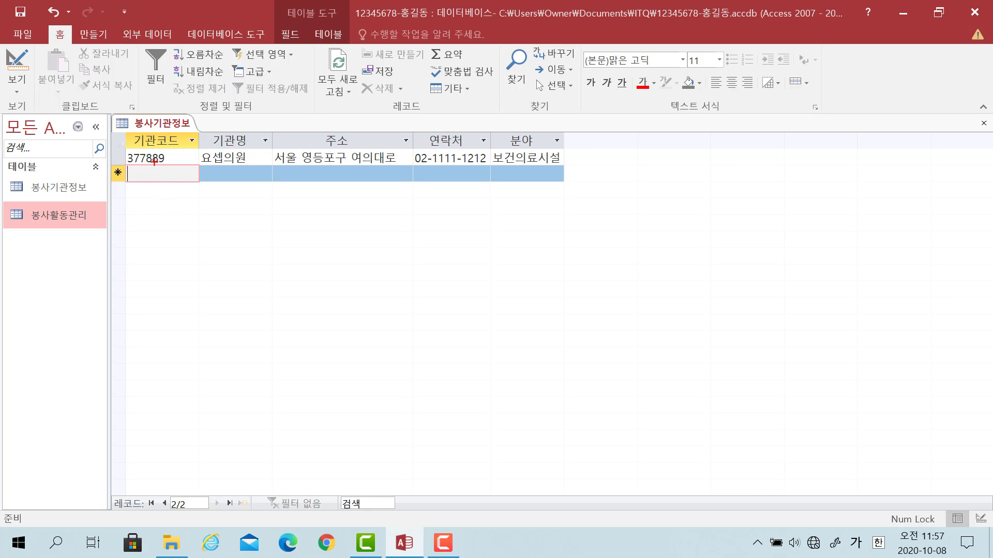
pyautogui.moveTo(154, 162); pyautogui.dragTo(154, 284)
pyautogui.moveTo(145, 267)
pyautogui.mouseDown()
pyautogui.moveTo(154, 283)
pyautogui.moveTo(170, 260)
pyautogui.mouseUp()
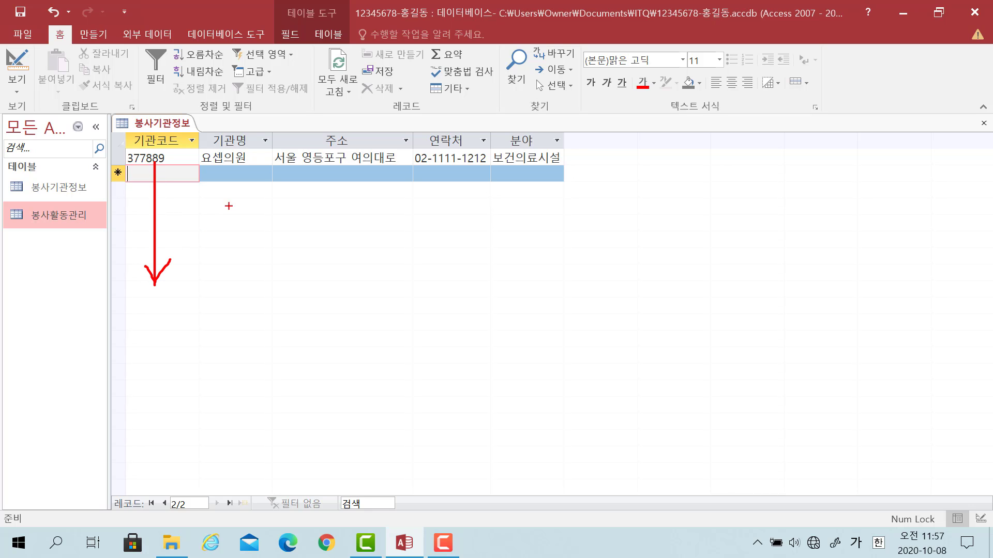
pyautogui.moveTo(243, 166)
pyautogui.mouseDown()
pyautogui.moveTo(241, 293)
pyautogui.moveTo(265, 254)
pyautogui.mouseUp()
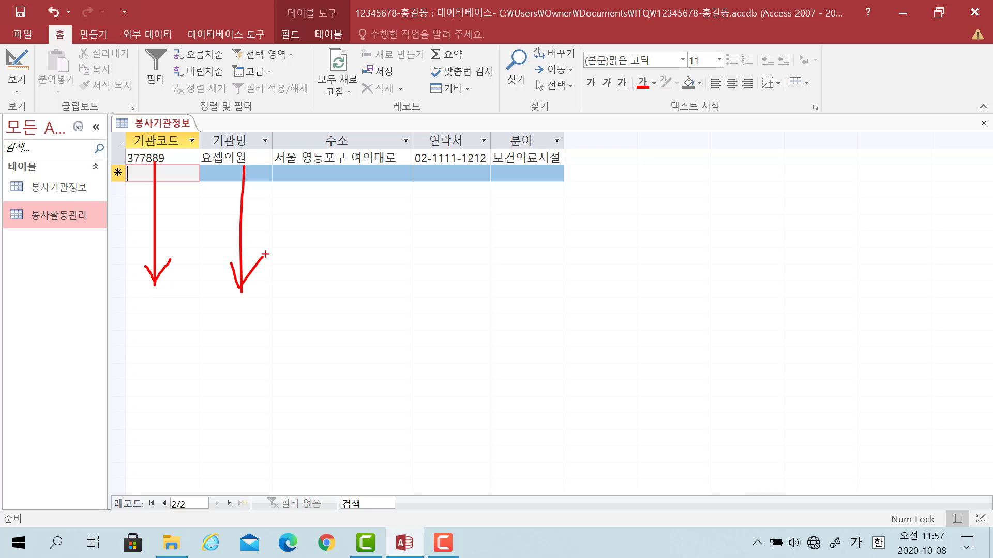
pyautogui.press('Escape')
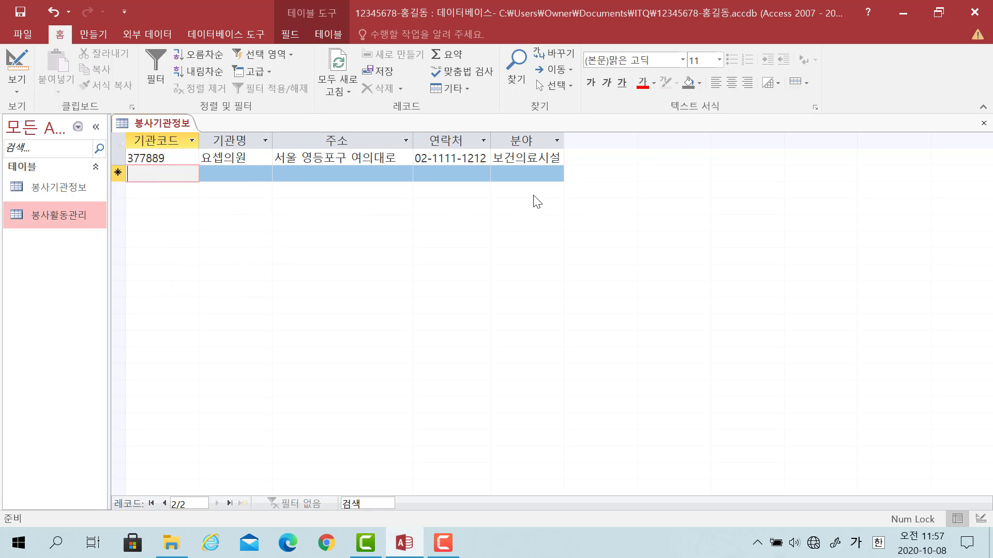
# Step: Close the 봉사기관정보 table and save its layout changes
pyautogui.click(984, 123)
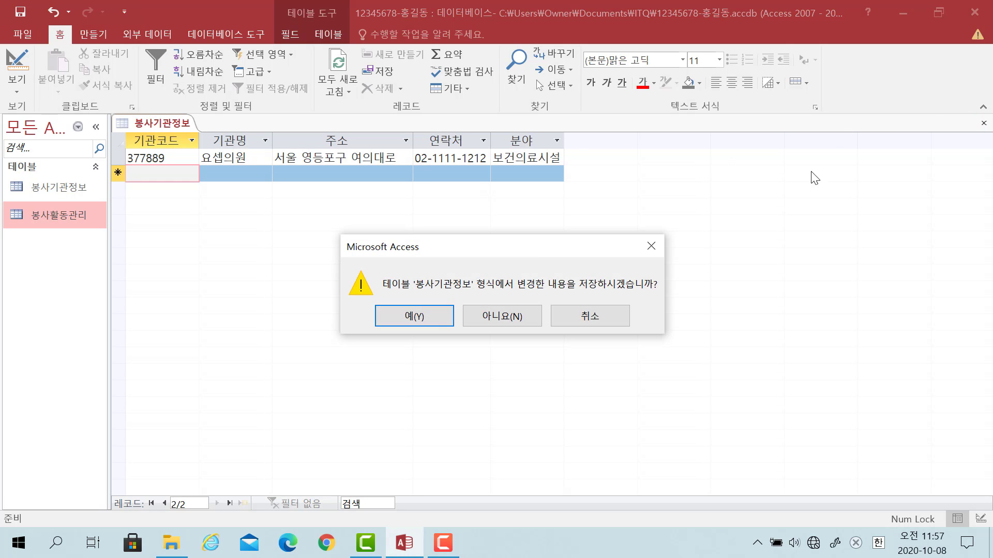
pyautogui.click(429, 317)
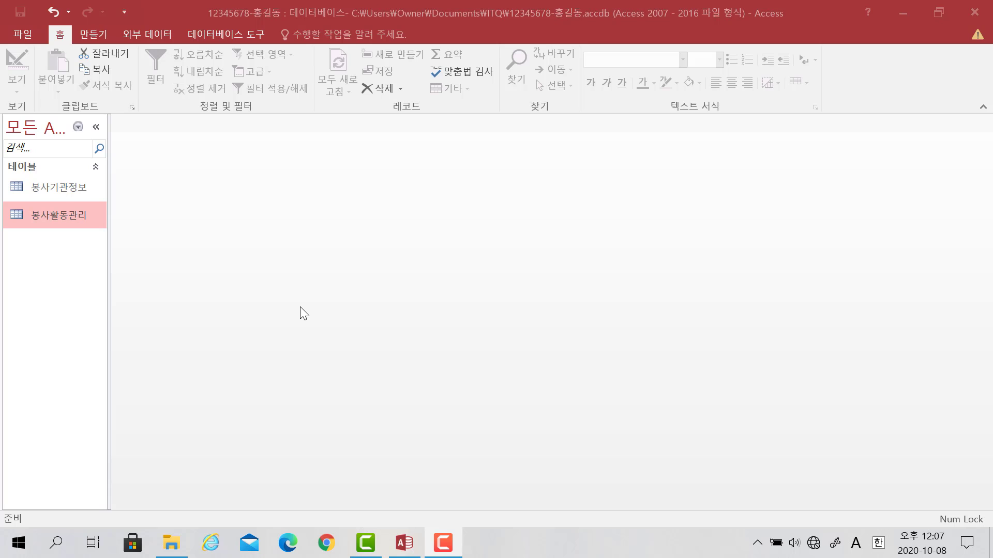
# Step: Create a new query in design view based on the 봉사활동관리 table
pyautogui.click(87, 34)
pyautogui.click(90, 32)
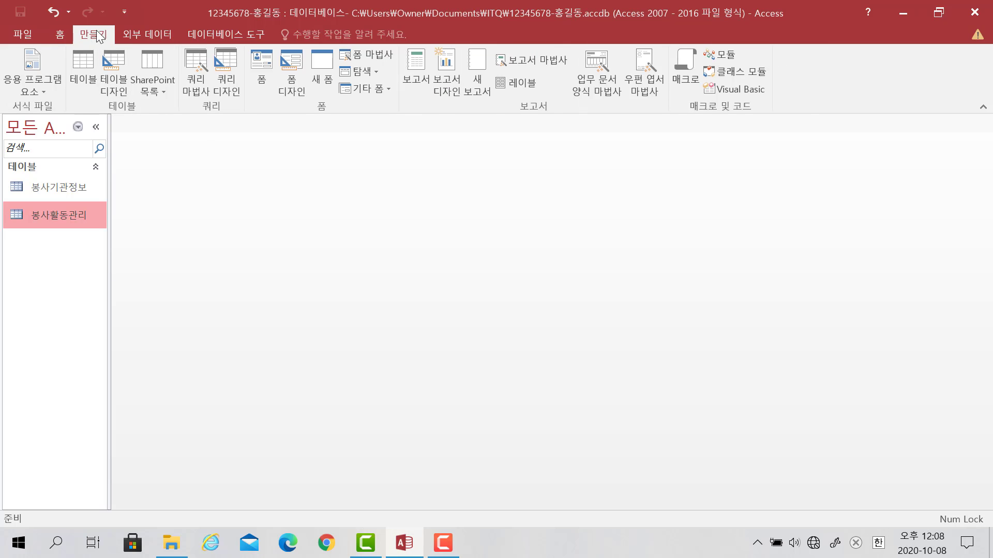
pyautogui.click(224, 89)
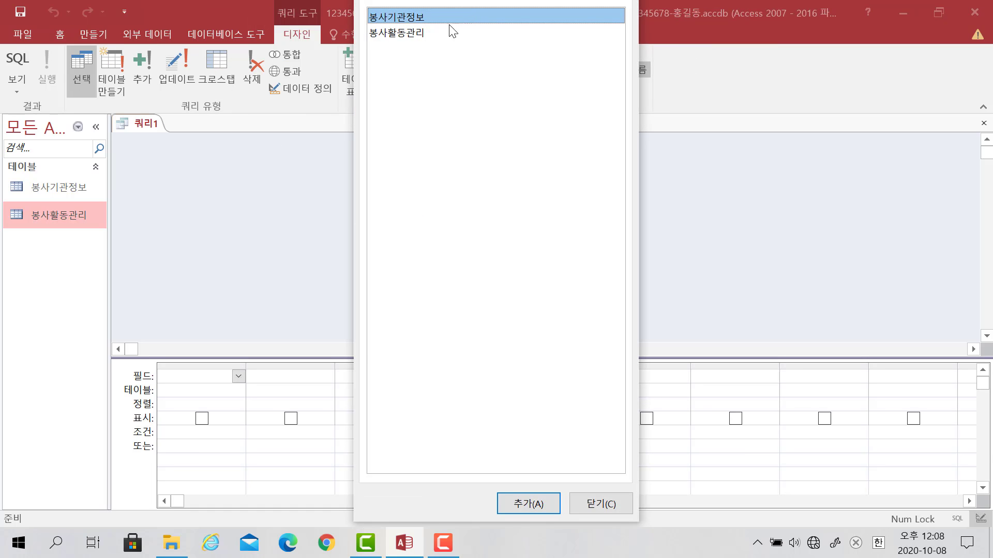
pyautogui.click(423, 34)
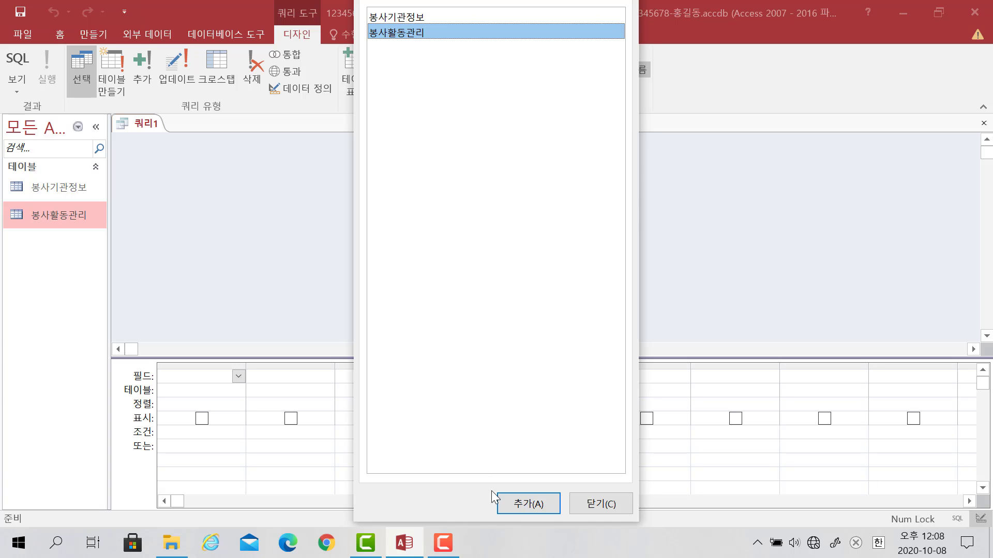
pyautogui.click(524, 504)
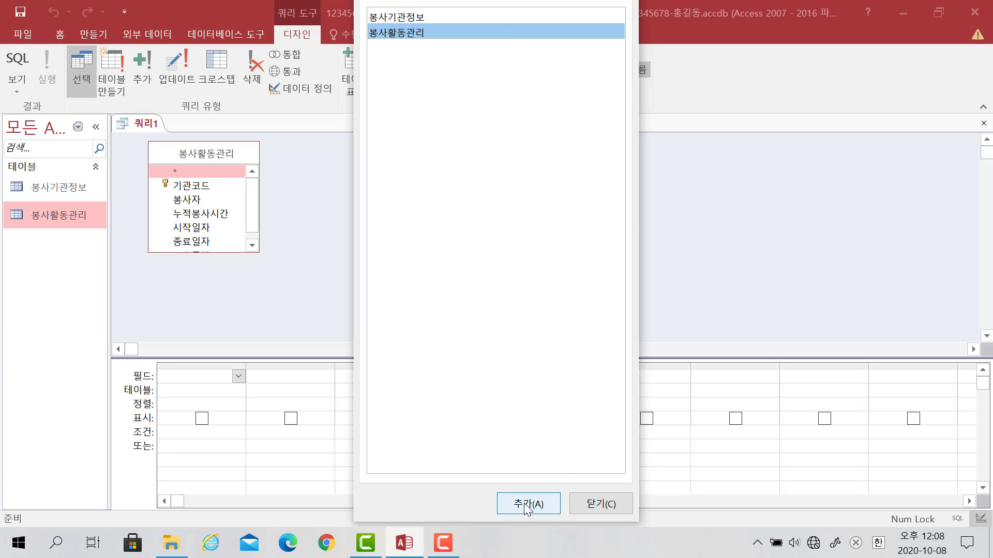
pyautogui.click(600, 504)
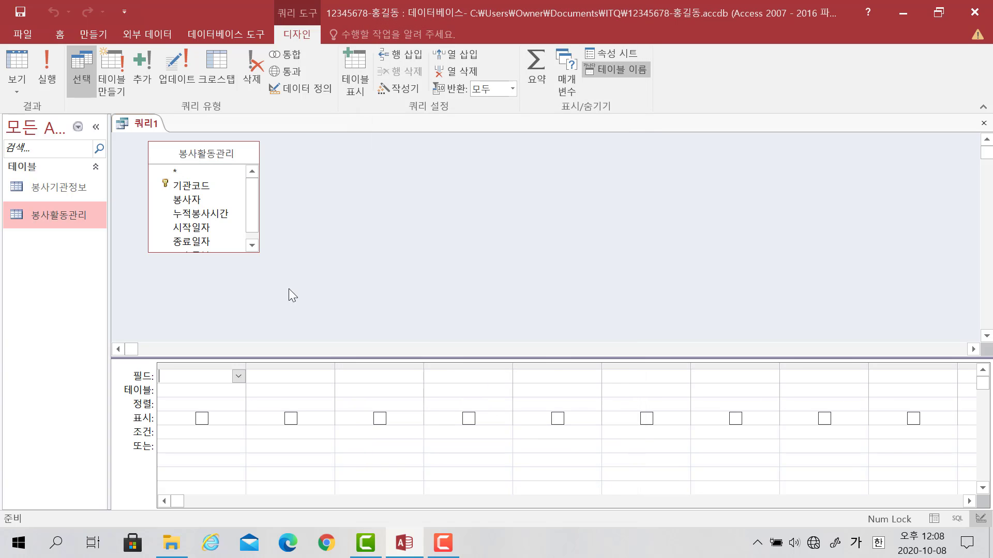
# Step: Enlarge the table's field list and add 기관코드, 봉사자, 누적봉사시간, 시작일자 and 종료일자 to the query grid
pyautogui.moveTo(228, 252); pyautogui.dragTo(220, 269)
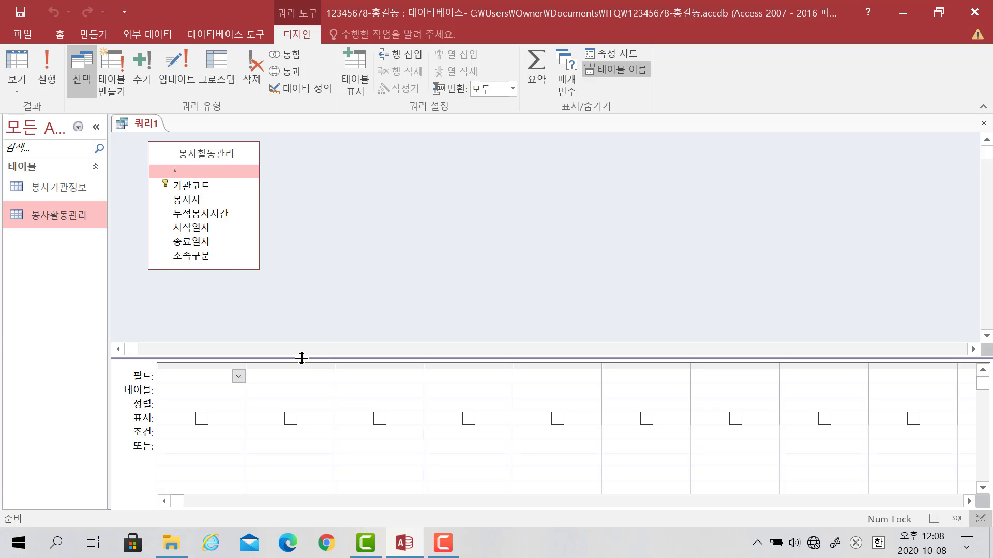
pyautogui.moveTo(301, 358); pyautogui.dragTo(313, 293)
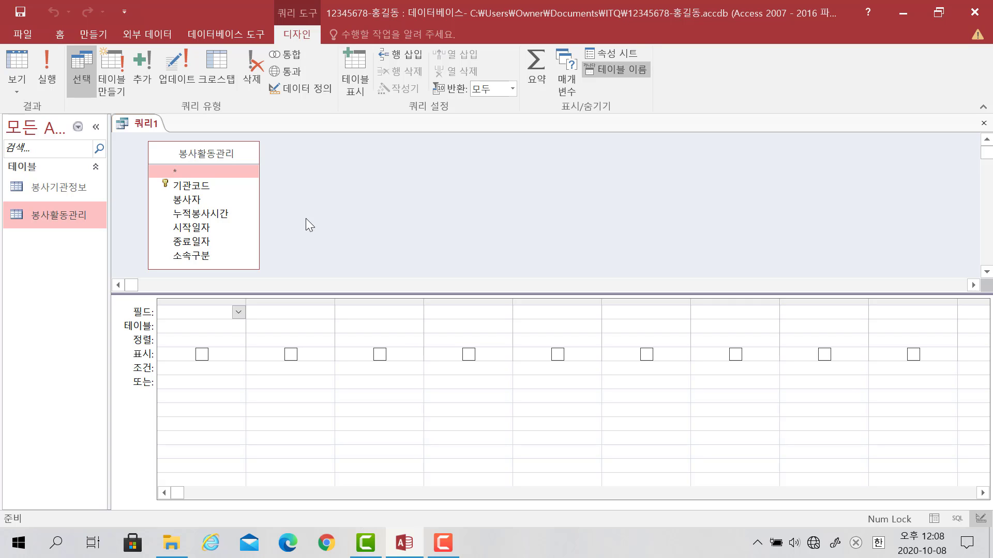
pyautogui.click(196, 189)
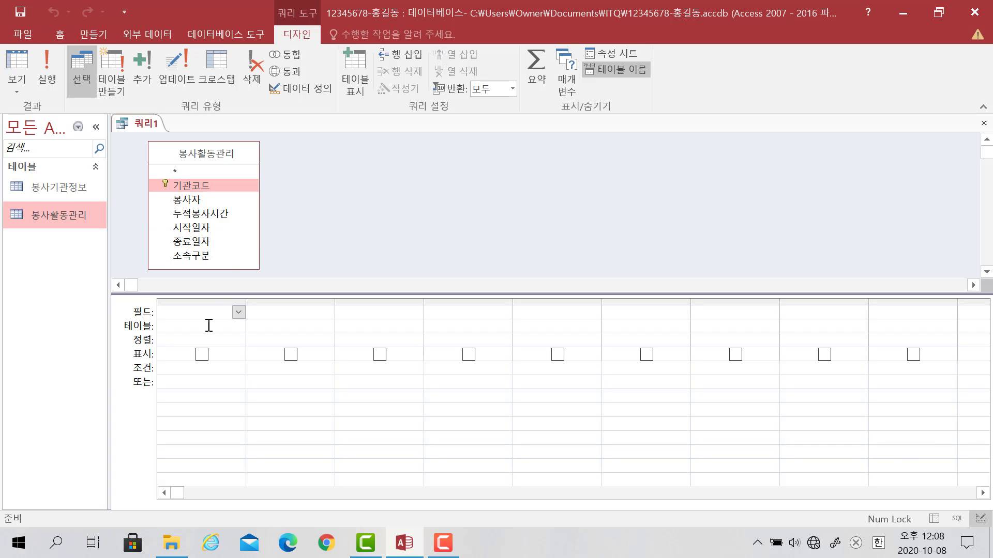
pyautogui.doubleClick(200, 184)
pyautogui.doubleClick(197, 201)
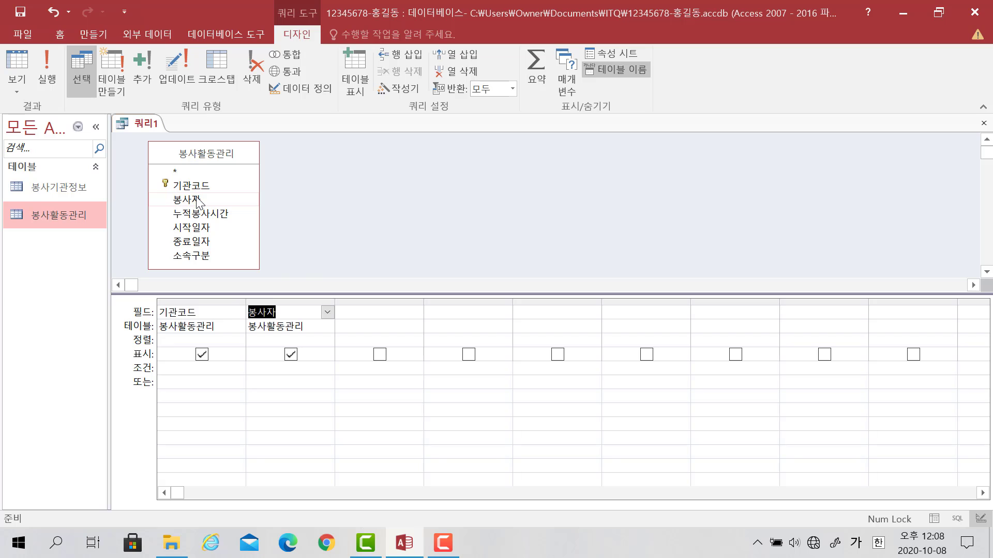
pyautogui.doubleClick(197, 215)
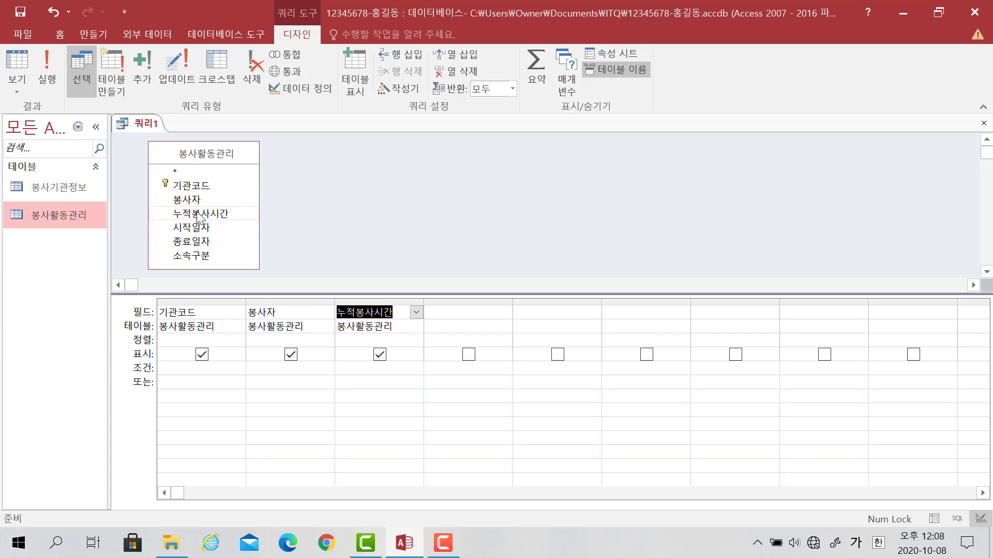
pyautogui.doubleClick(199, 228)
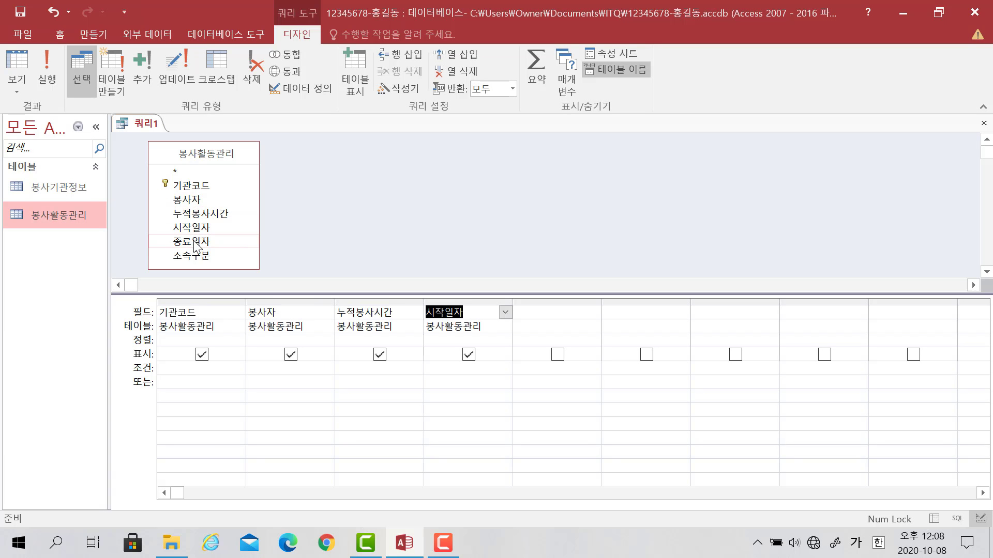
pyautogui.doubleClick(196, 244)
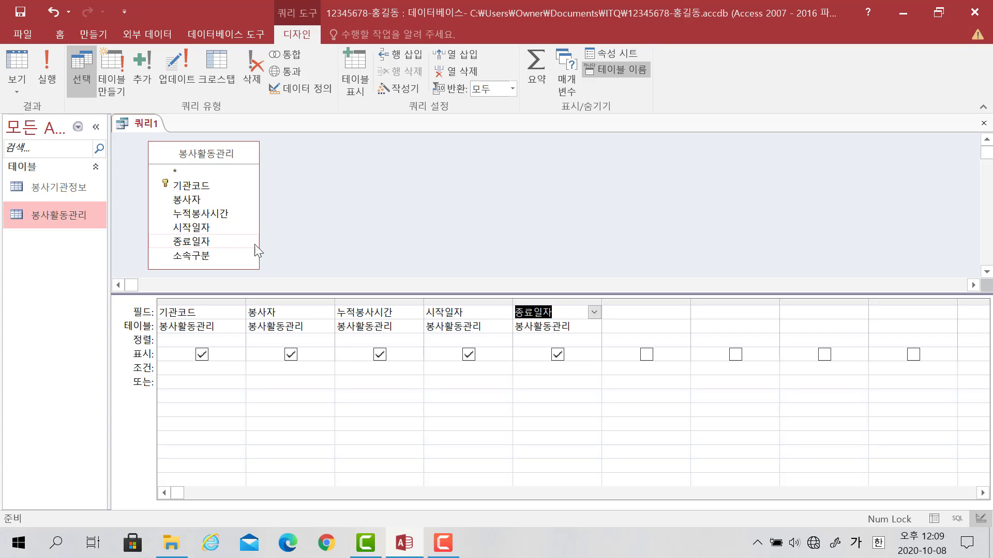
# Step: Open the Zoom editor for the empty field cell after 종료일자 and set its font size to 11
pyautogui.click(656, 315)
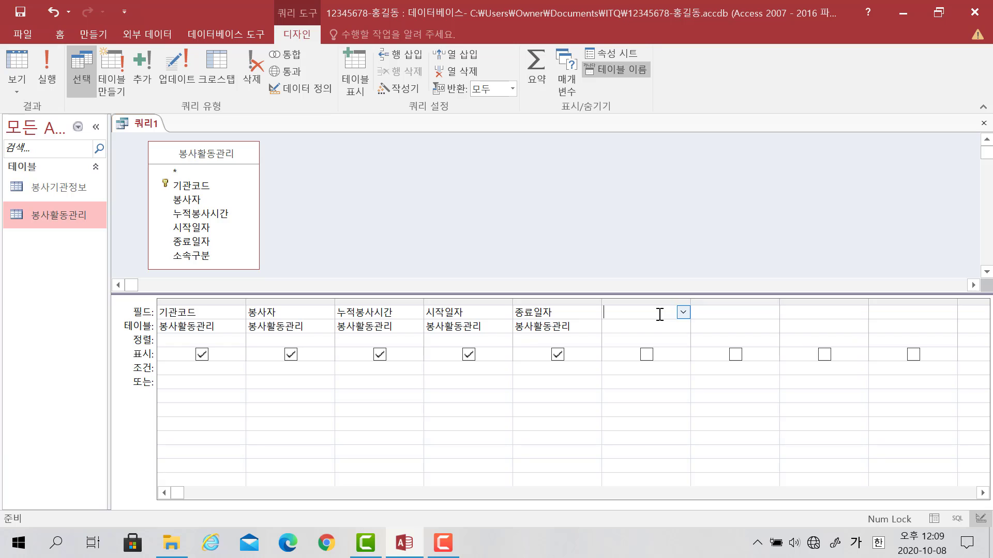
pyautogui.rightClick(613, 313)
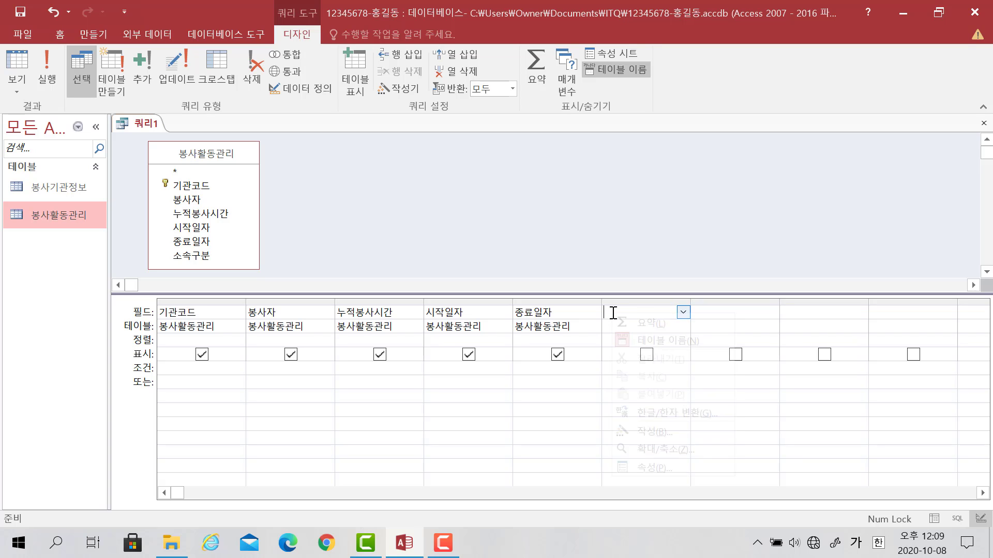
pyautogui.click(655, 452)
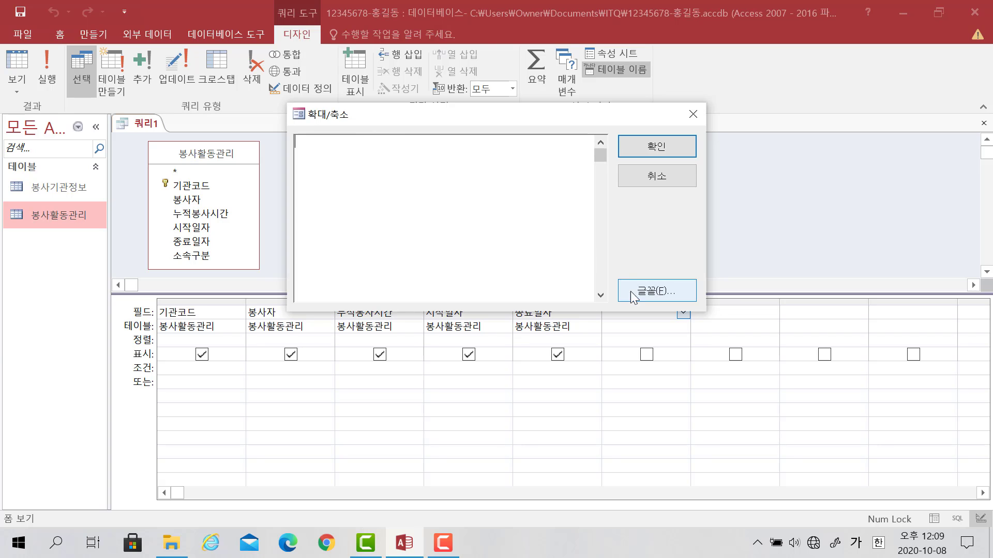
pyautogui.click(645, 292)
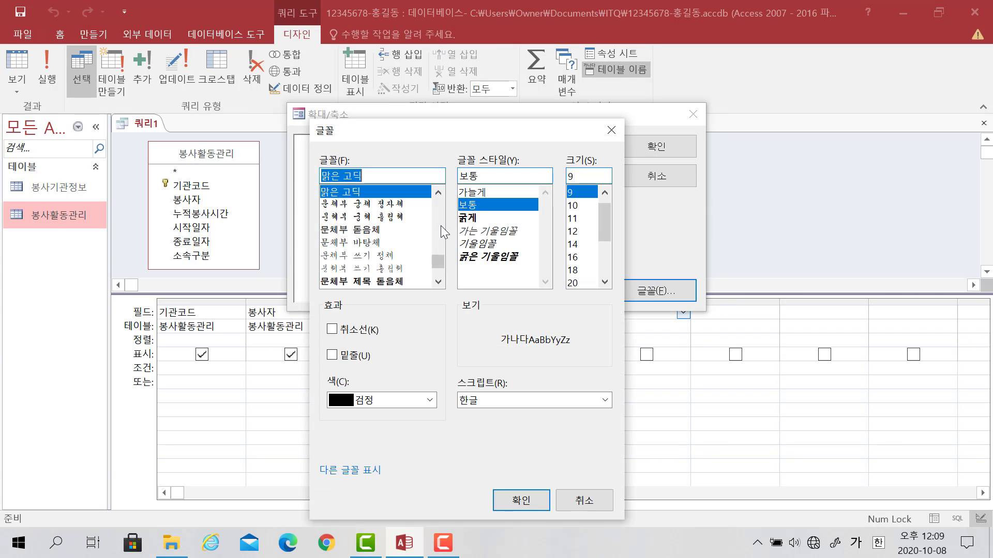
pyautogui.click(575, 219)
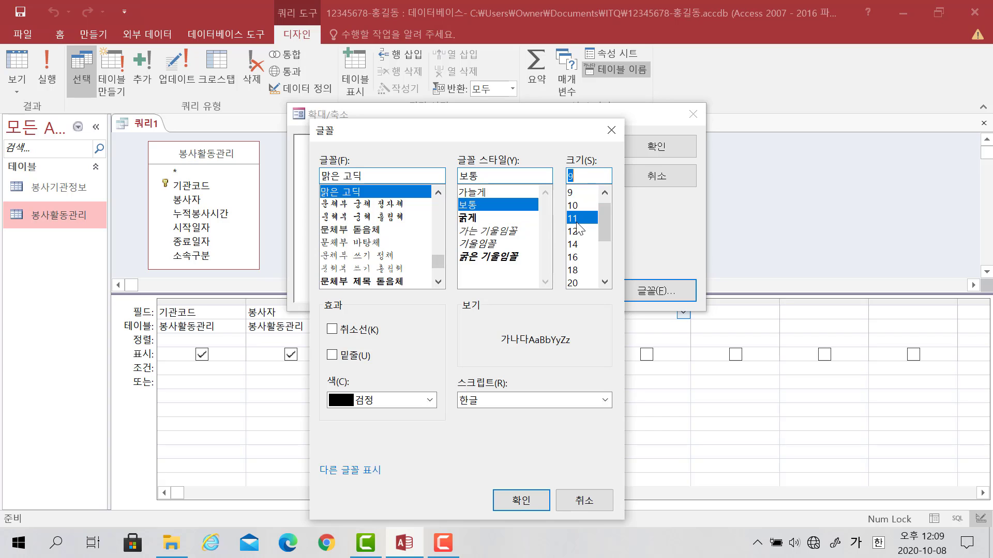
pyautogui.click(521, 499)
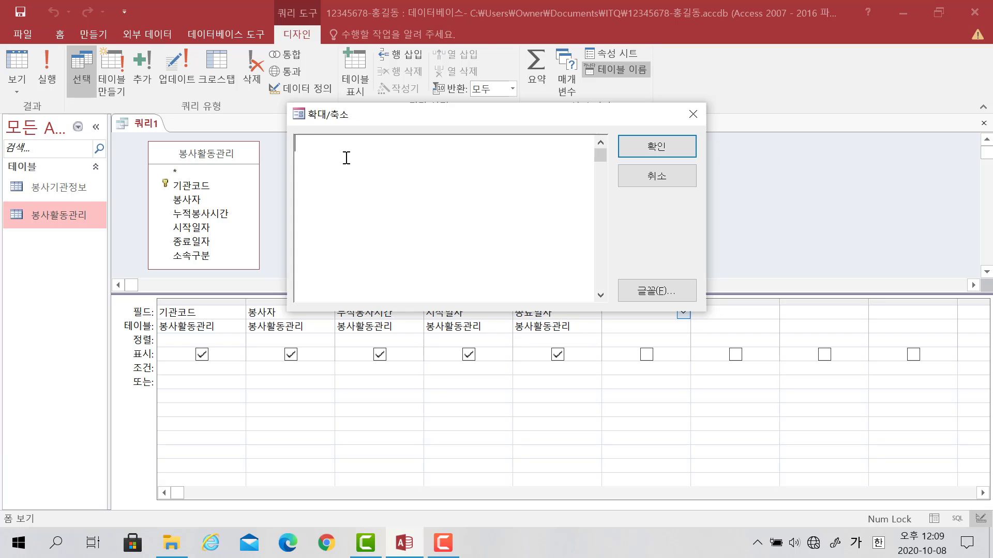
# Step: Start the calculated field expression with 총봉사시간:[누적봉사시간]+
pyautogui.press('Hangul')
pyautogui.write('ch')
pyautogui.press('BackSpace')
pyautogui.press('BackSpace')
pyautogui.press('Hangul')
pyautogui.write('초ㅇ봉사시간')
pyautogui.write(':')
pyautogui.write('[누적봉사')
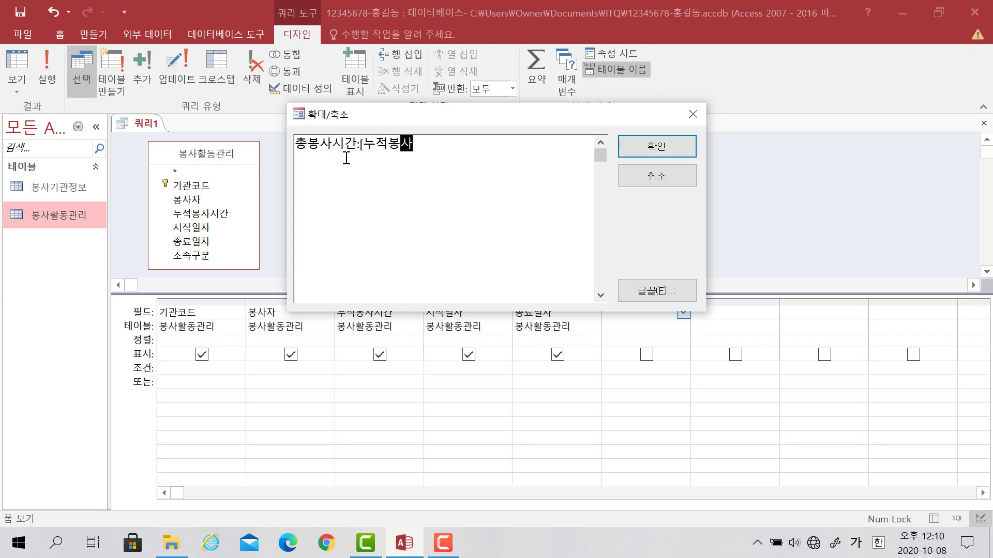
pyautogui.write('시간]')
pyautogui.write('+')
# Step: Append an iif function to the expression with the placeholder arguments 조건, 참 and 거짓
pyautogui.press('Hangul')
pyautogui.write('iif')
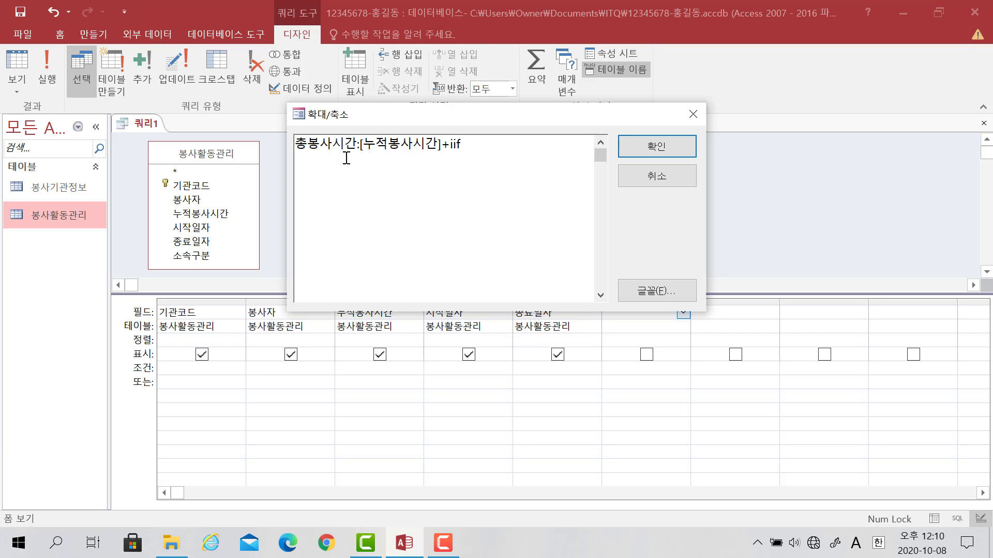
pyautogui.write('(')
pyautogui.write('조')
pyautogui.write('건,')
pyautogui.write('참,')
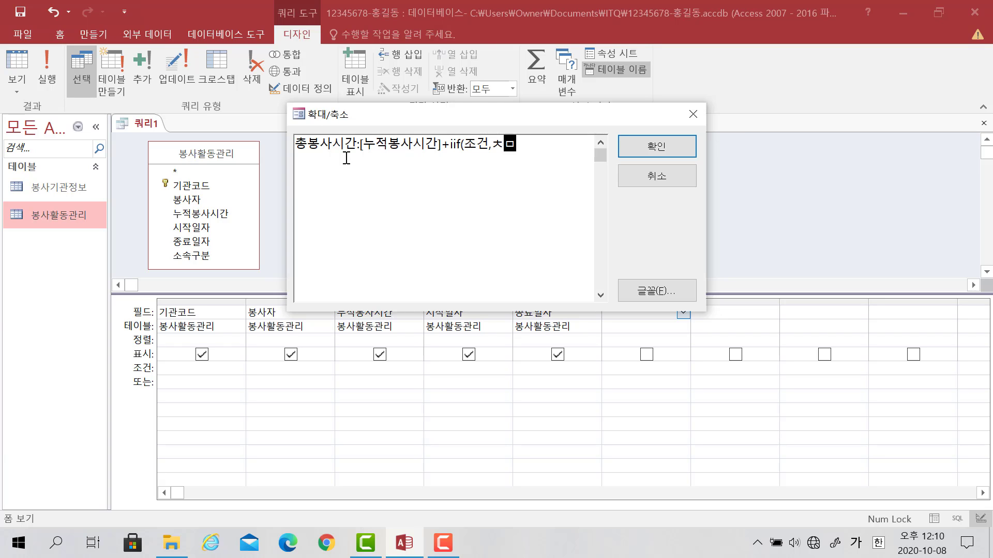
pyautogui.write('거짓)')
# Step: Replace the iif placeholder 조건 with [시작일자]=[종료일자] and the placeholder 참 with 4
pyautogui.press('Left')
pyautogui.press('BackSpace')
pyautogui.press('BackSpace')
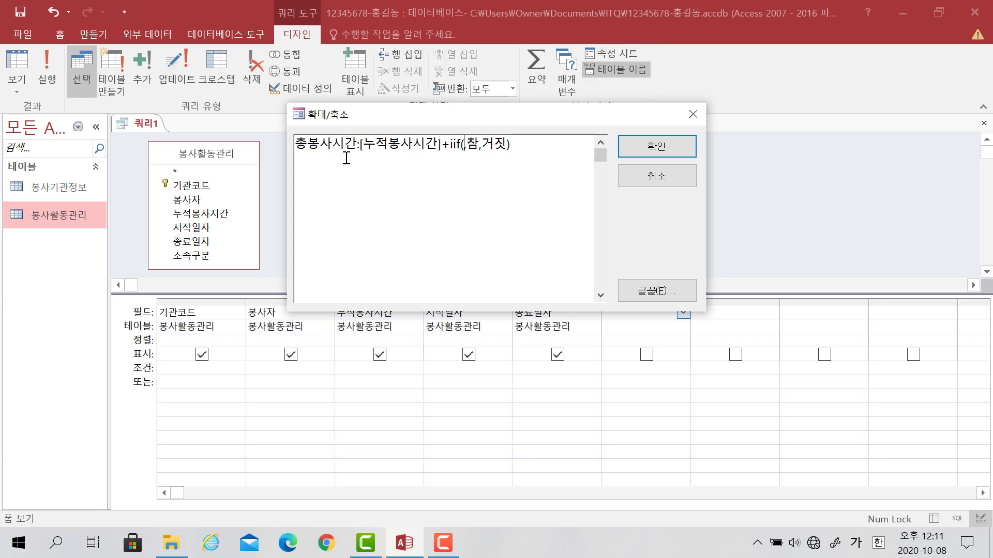
pyautogui.write('[시작일자')
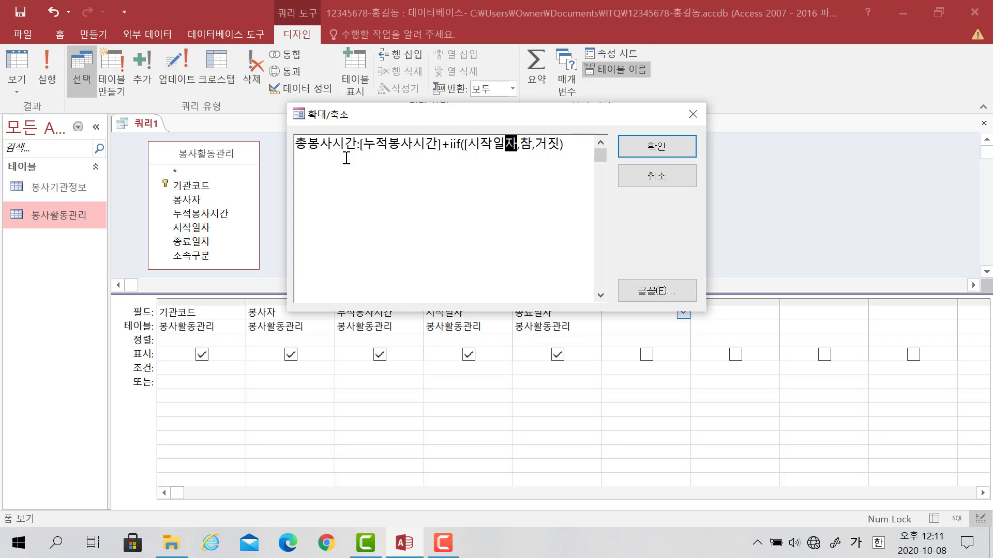
pyautogui.write(']=[')
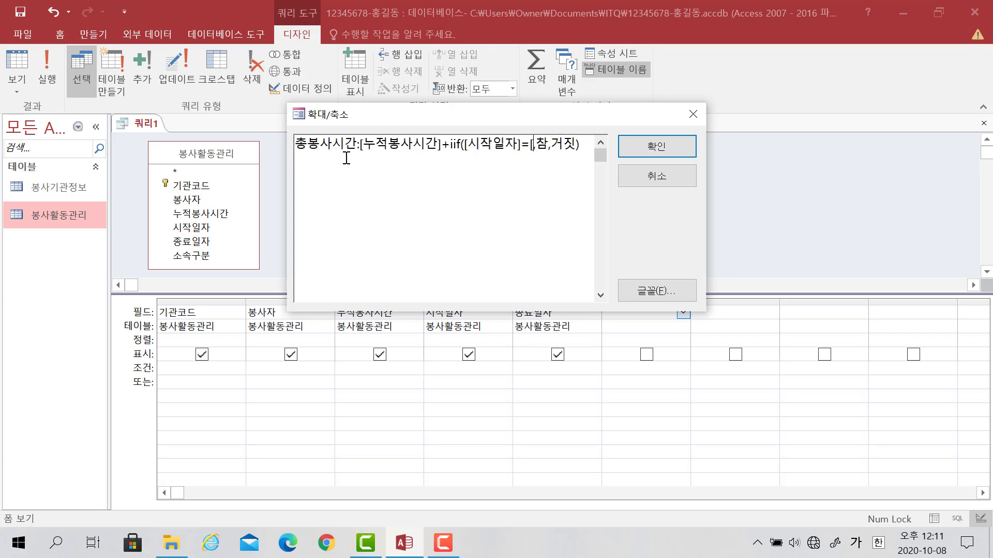
pyautogui.write('정료이')
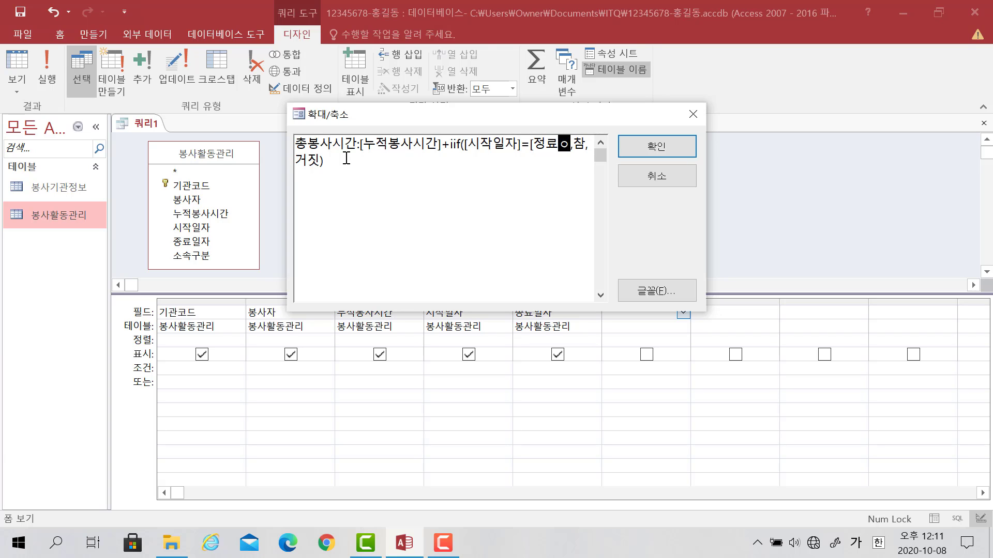
pyautogui.press('BackSpace')
pyautogui.press('BackSpace')
pyautogui.press('BackSpace')
pyautogui.write('종료일자]')
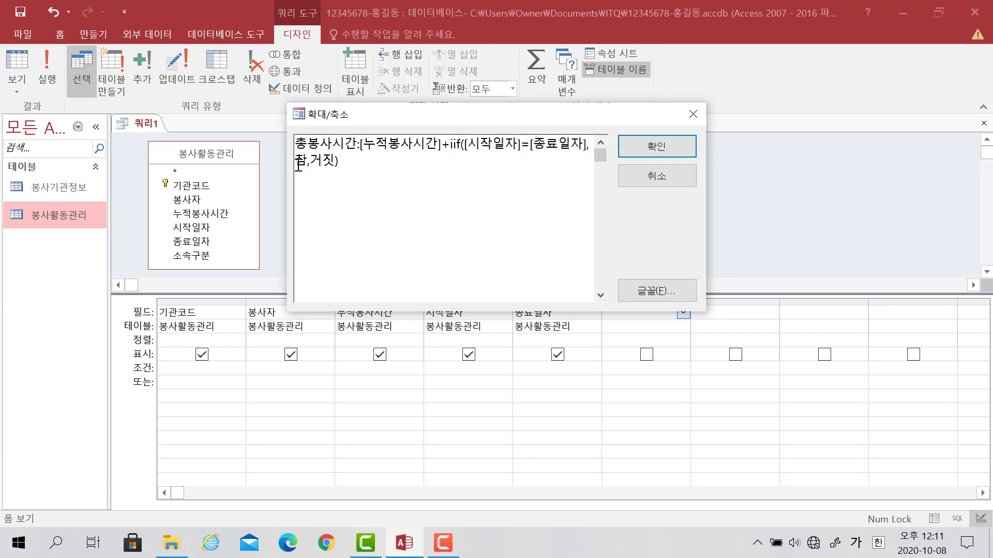
pyautogui.moveTo(308, 159); pyautogui.dragTo(296, 161)
pyautogui.write('4')
# Step: Replace the iif placeholder 거짓 with datediff("d",[시작일자],[종료일자])*4
pyautogui.moveTo(311, 160); pyautogui.dragTo(335, 163)
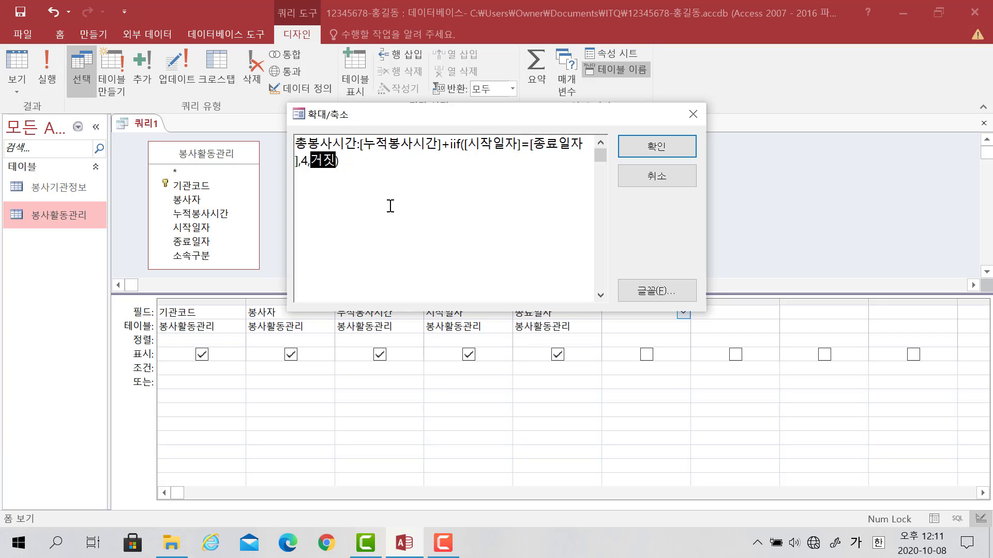
pyautogui.press('Hangul')
pyautogui.write('dated')
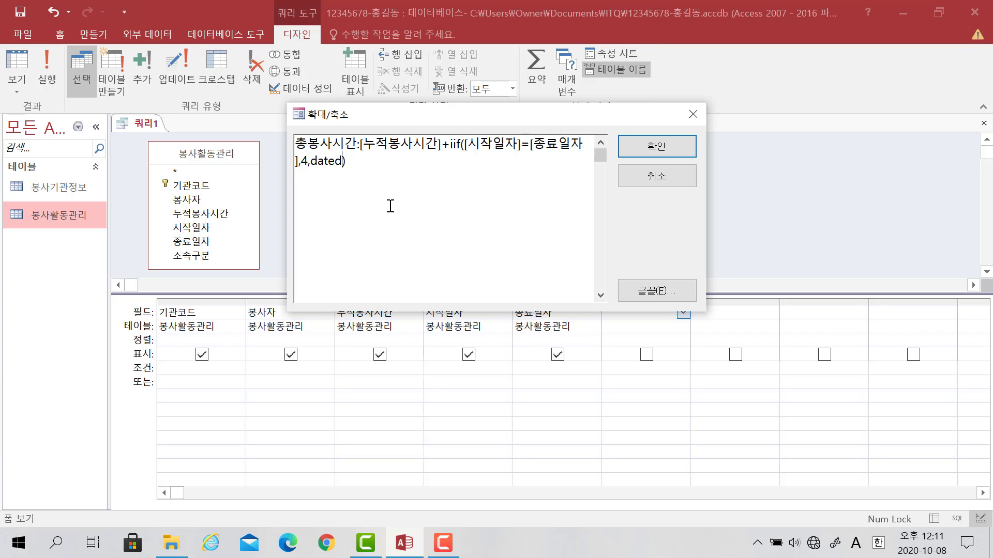
pyautogui.write('iff')
pyautogui.write('(')
pyautogui.write('"')
pyautogui.write('d"')
pyautogui.write(',')
pyautogui.write('[')
pyautogui.write('시작일자')
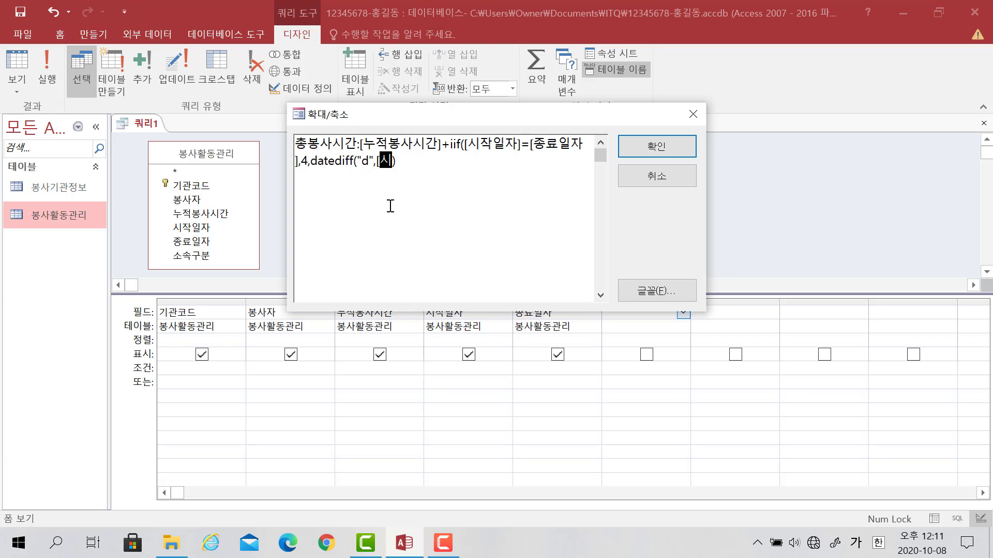
pyautogui.write('],[종')
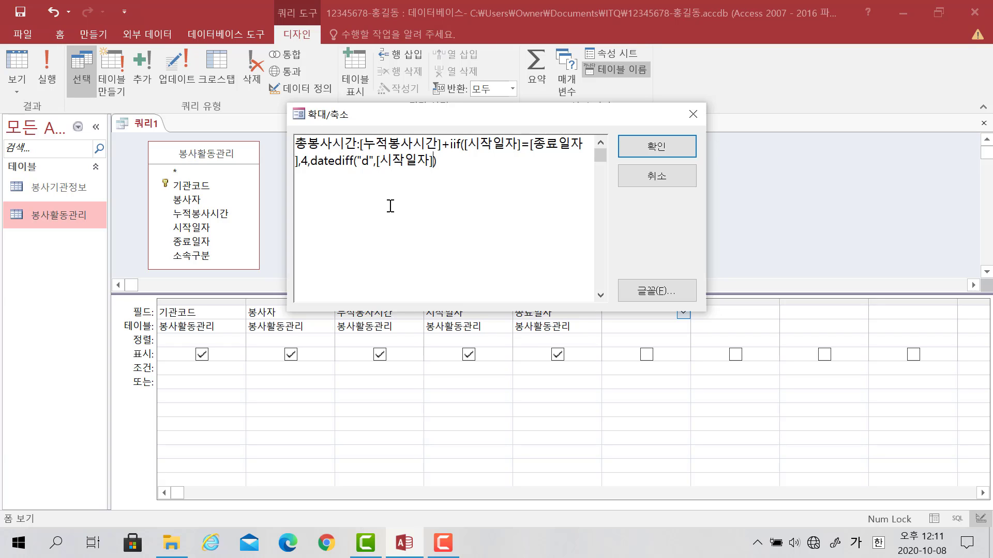
pyautogui.write('료일자])')
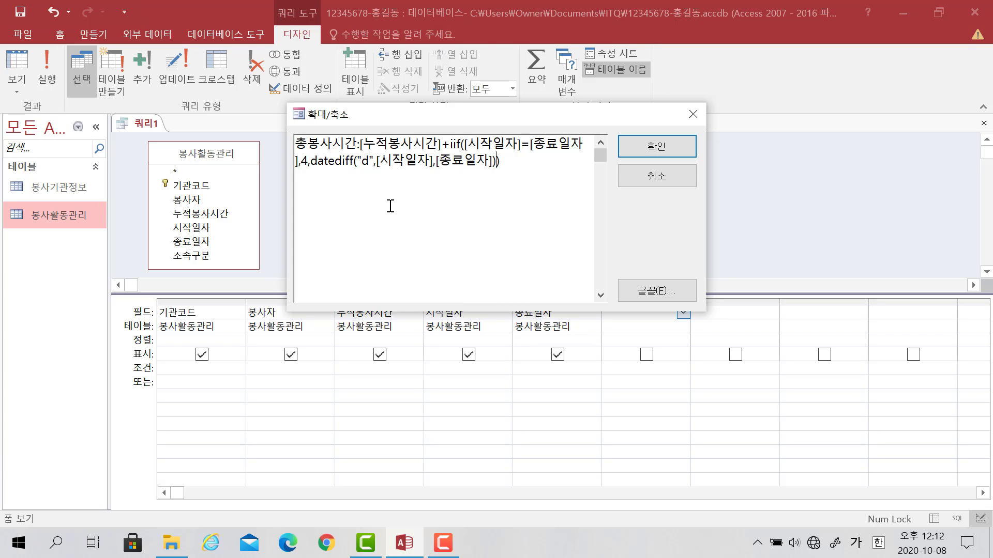
pyautogui.write('*4')
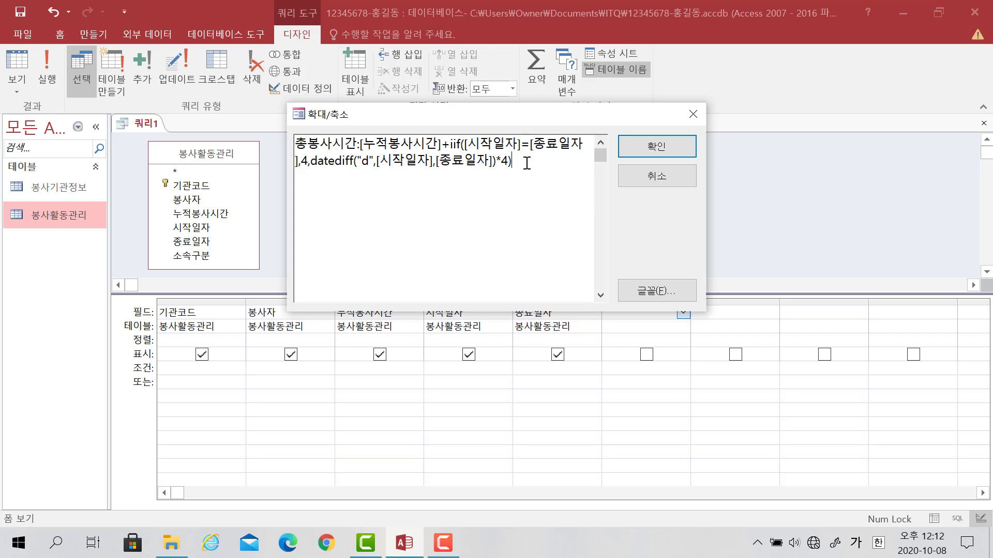
# Step: Apply the 총봉사시간 expression to the query's field cell and run the query
pyautogui.moveTo(526, 163); pyautogui.dragTo(270, 147)
pyautogui.click(576, 188)
pyautogui.click(650, 149)
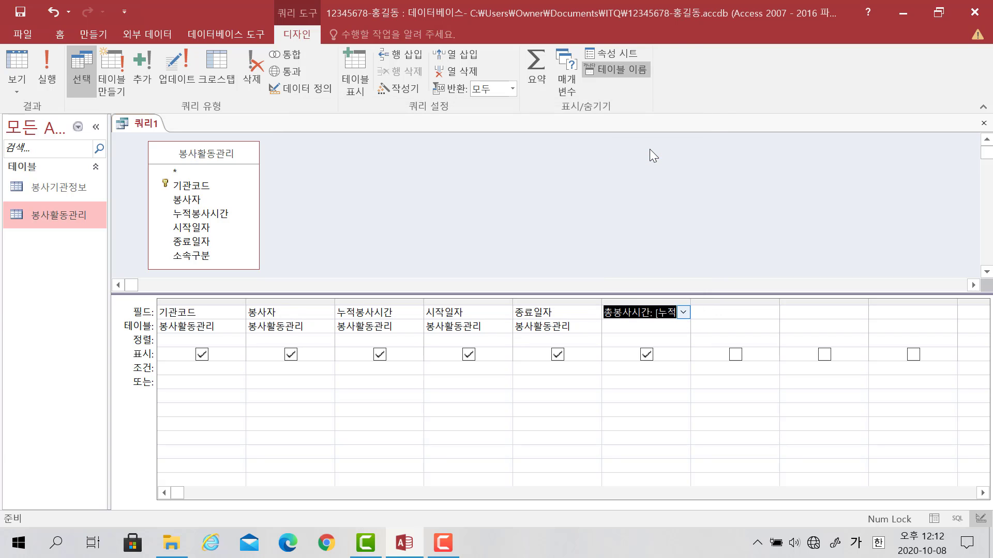
pyautogui.press('Return')
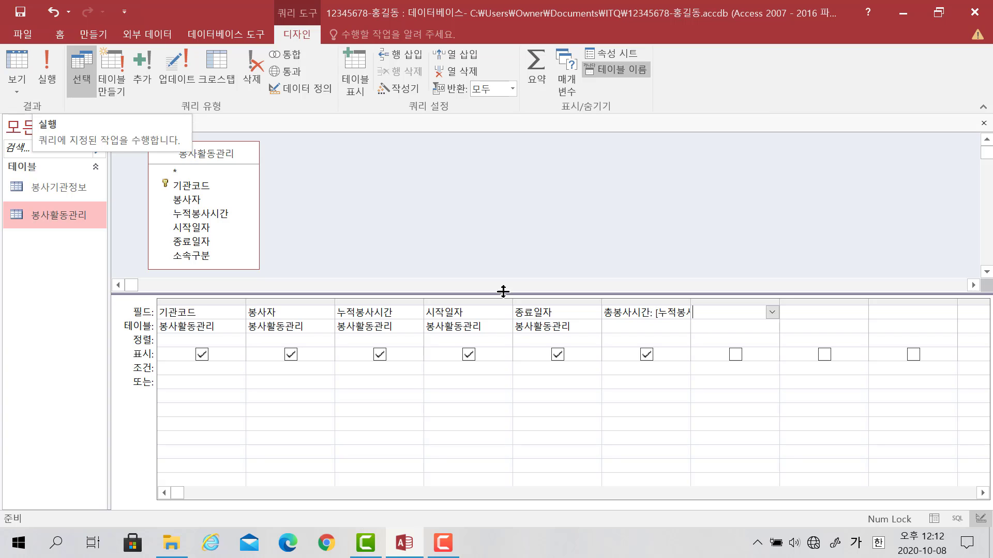
pyautogui.click(54, 77)
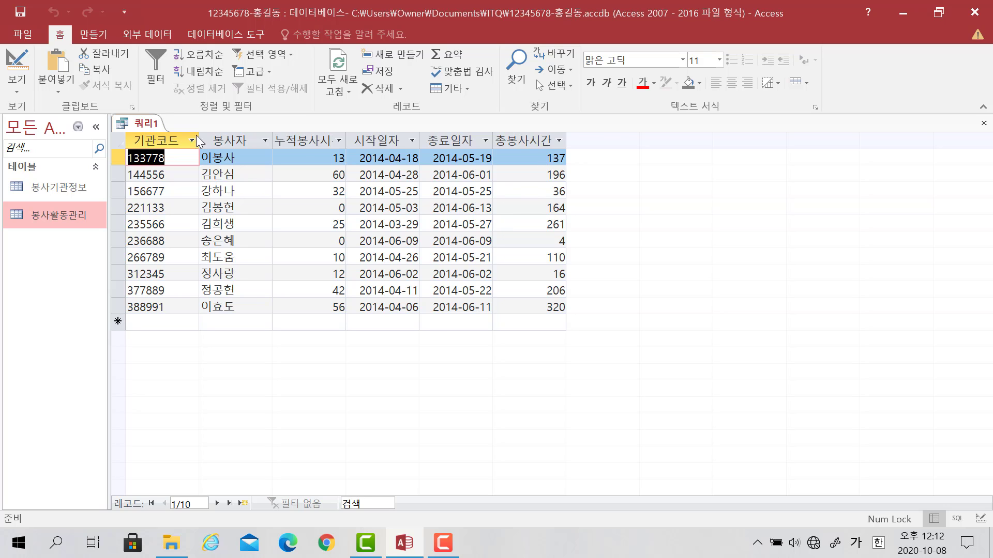
# Step: Sort the query by 종료일자 in descending order (내림차순) and run it
pyautogui.click(24, 86)
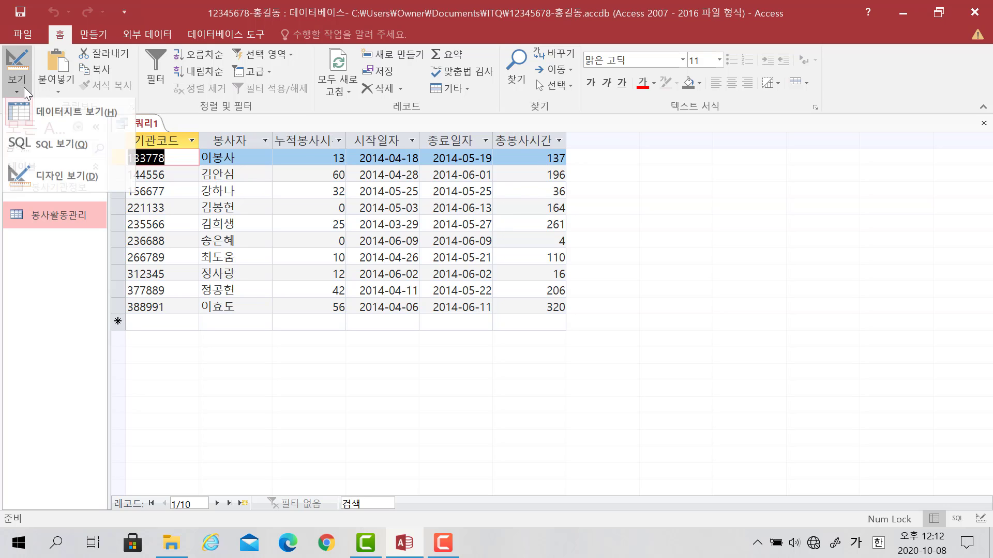
pyautogui.click(44, 174)
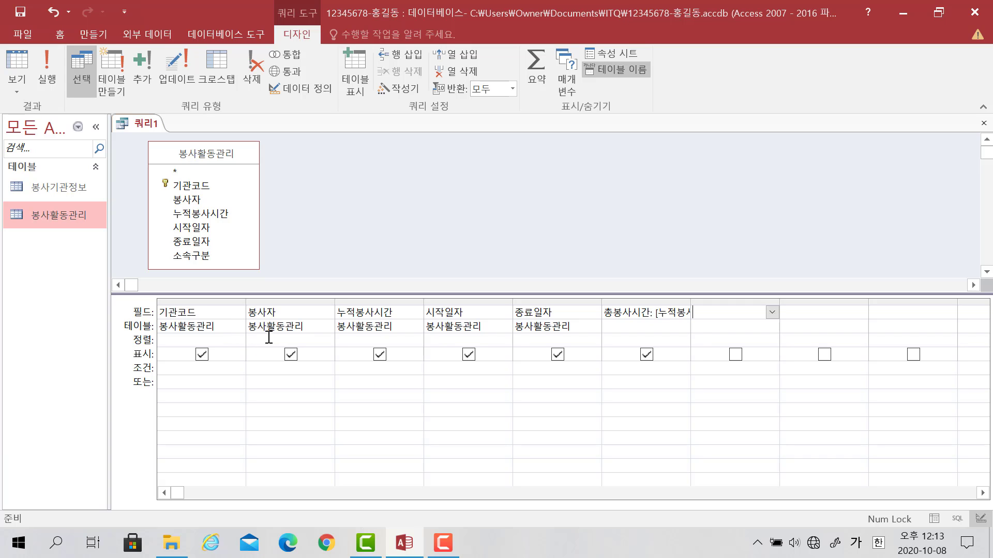
pyautogui.click(531, 338)
pyautogui.click(594, 341)
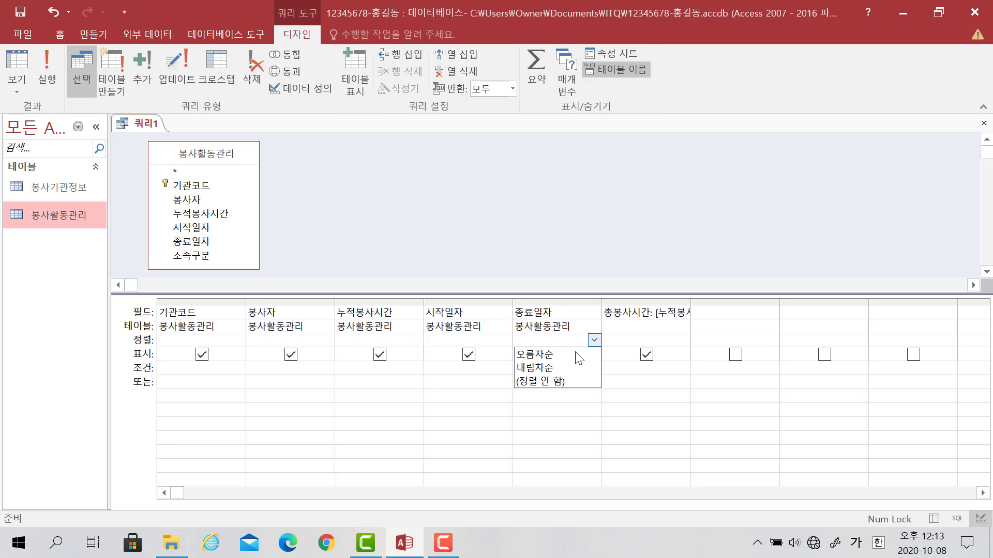
pyautogui.click(550, 367)
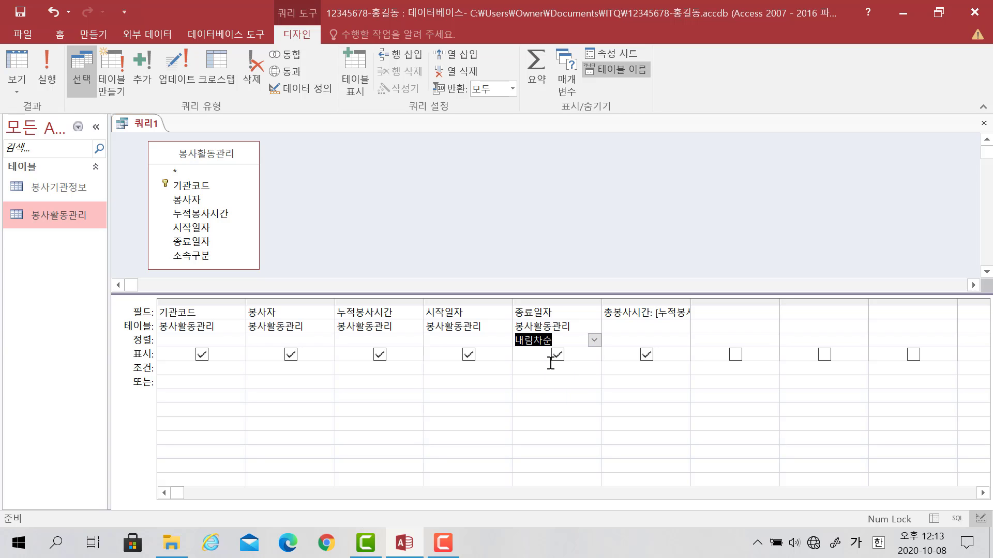
pyautogui.click(54, 67)
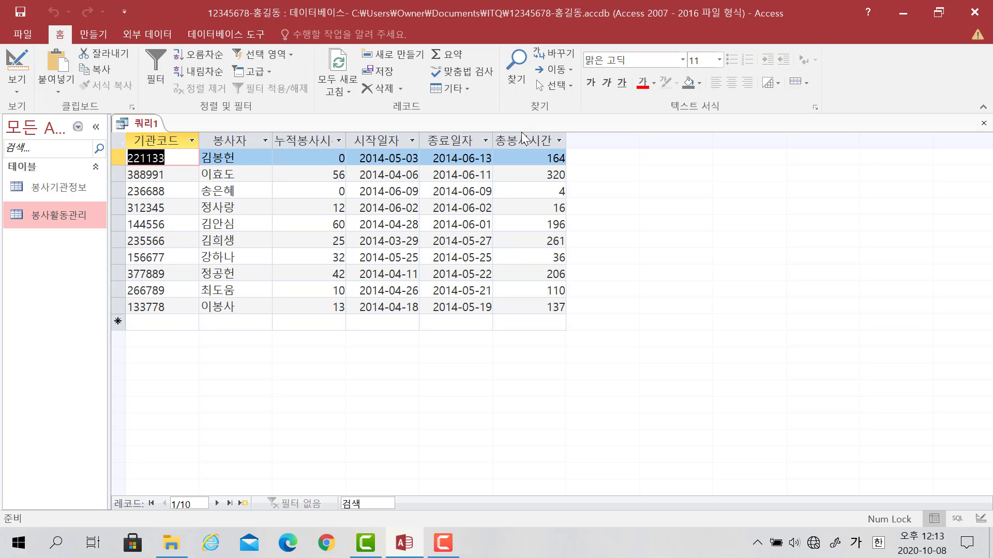
pyautogui.hotkey('ctrl', '2')
pyautogui.moveTo(489, 123); pyautogui.dragTo(582, 340)
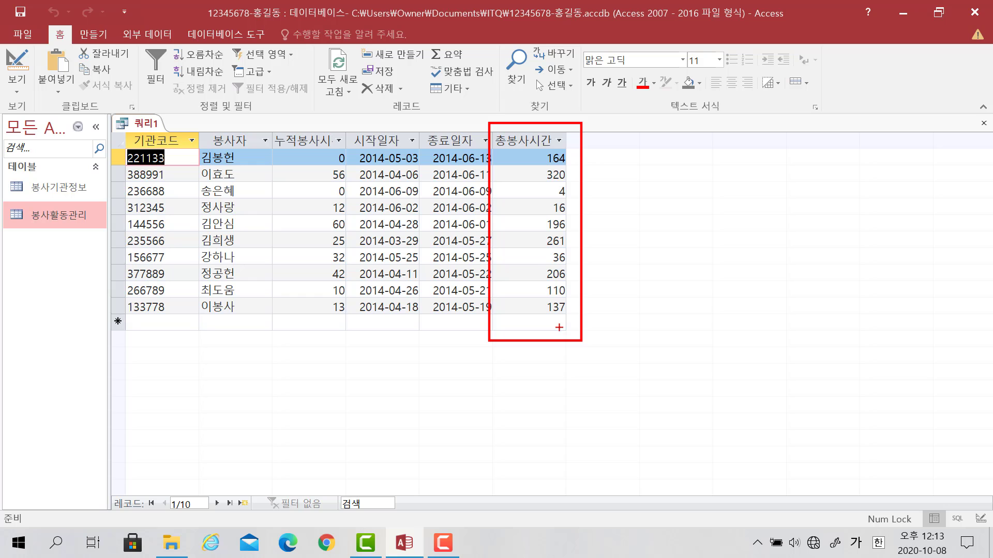
pyautogui.press('Escape')
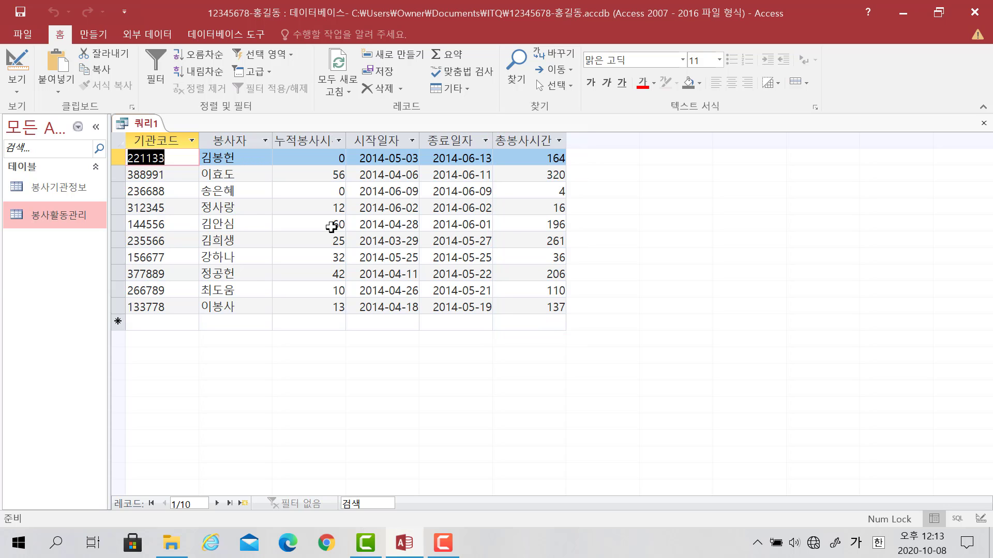
# Step: Start a calculated field named 확인서발급 with a choose function in the query's next empty column
pyautogui.click(19, 79)
pyautogui.click(37, 178)
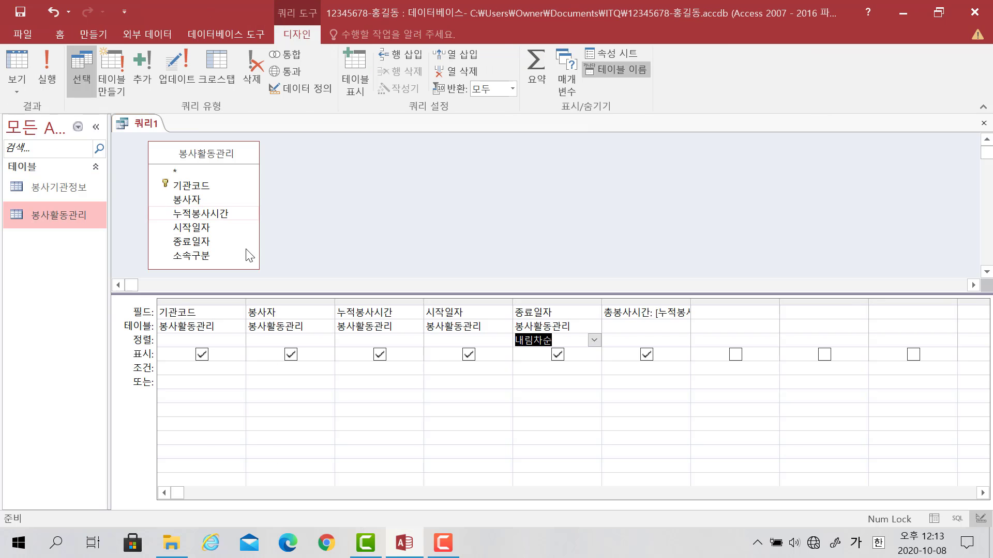
pyautogui.click(723, 313)
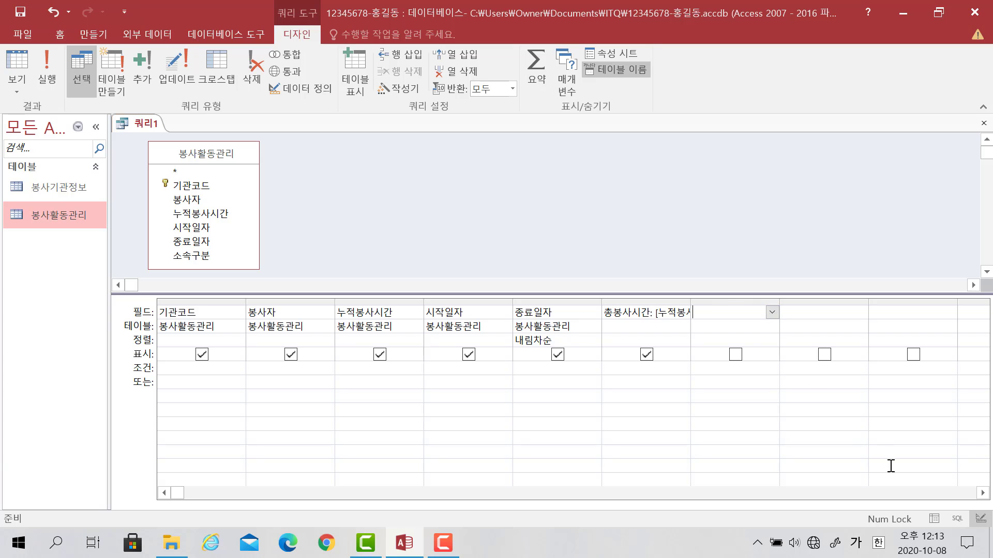
pyautogui.click(983, 493)
pyautogui.click(983, 494)
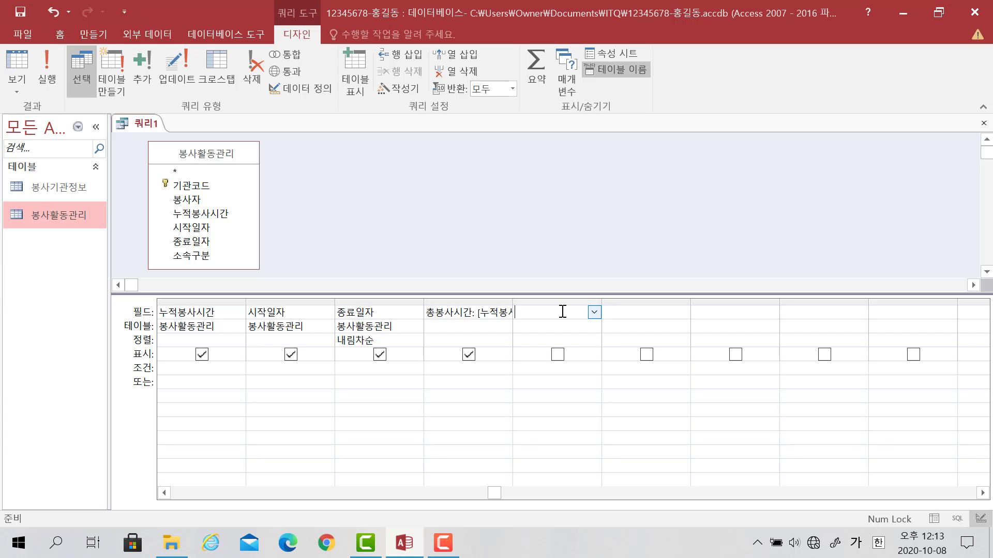
pyautogui.rightClick(562, 312)
pyautogui.click(600, 448)
pyautogui.write('확인서바')
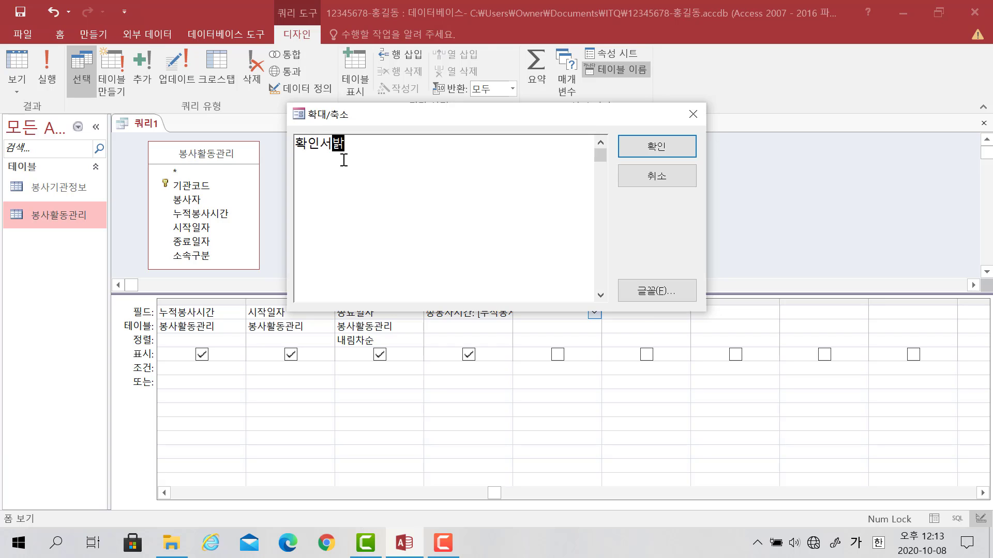
pyautogui.write('ㄹ급')
pyautogui.write(':')
pyautogui.press('Hangul')
pyautogui.write('choo')
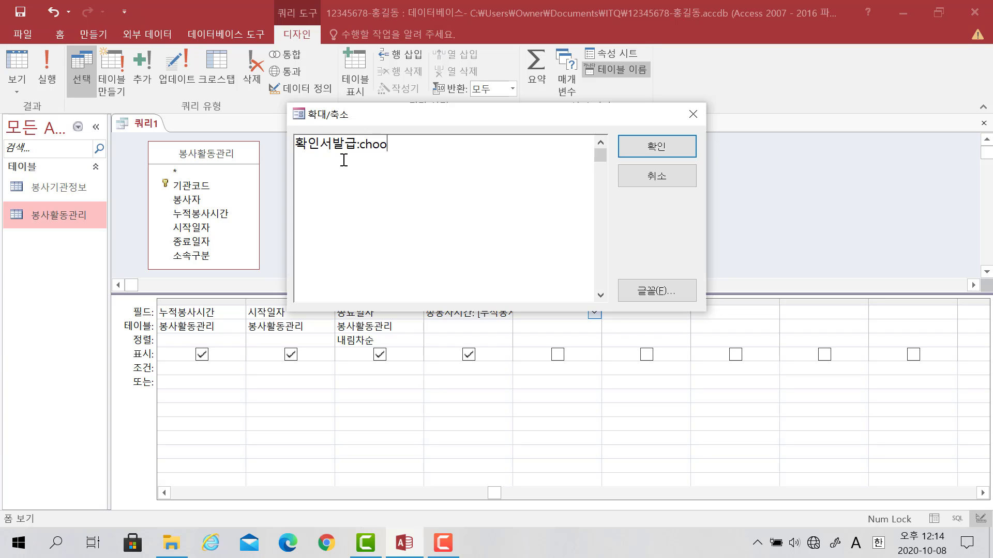
pyautogui.write('se(')
pyautogui.press('Hangul')
pyautogui.write('조건,1,2,3')
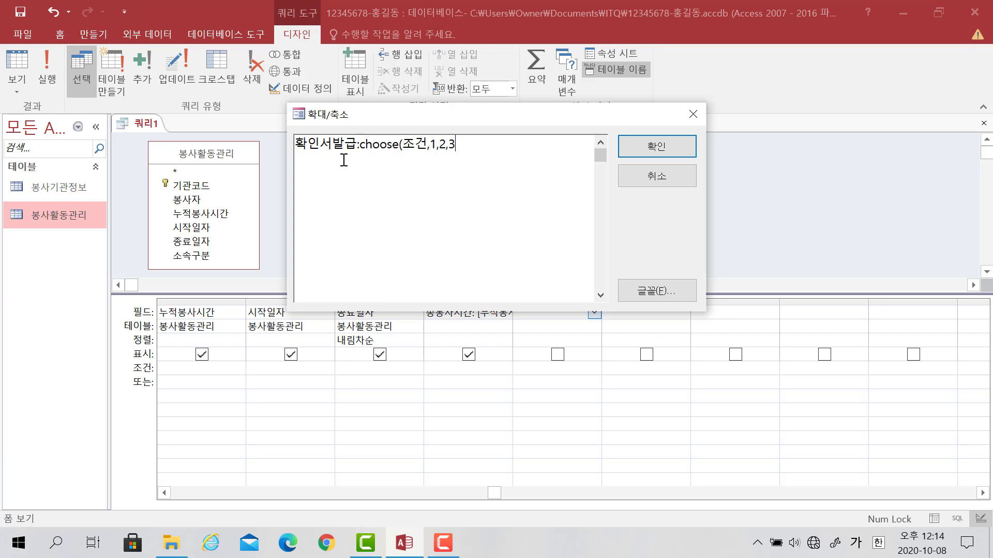
pyautogui.press('BackSpace')
pyautogui.press('BackSpace')
pyautogui.press('BackSpace')
pyautogui.press('BackSpace')
pyautogui.press('BackSpace')
pyautogui.press('BackSpace')
pyautogui.press('BackSpace')
pyautogui.press('BackSpace')
# Step: Enter left([기관코드],1) as the index argument of the choose function
pyautogui.press('Hangul')
pyautogui.write('left([')
pyautogui.press('Hangul')
pyautogui.write('기관')
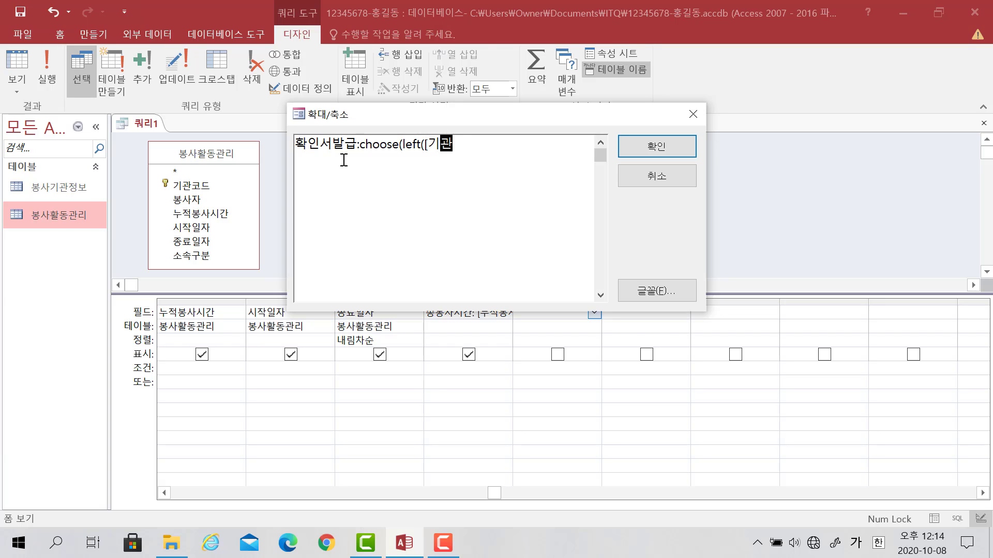
pyautogui.write('코드],1)')
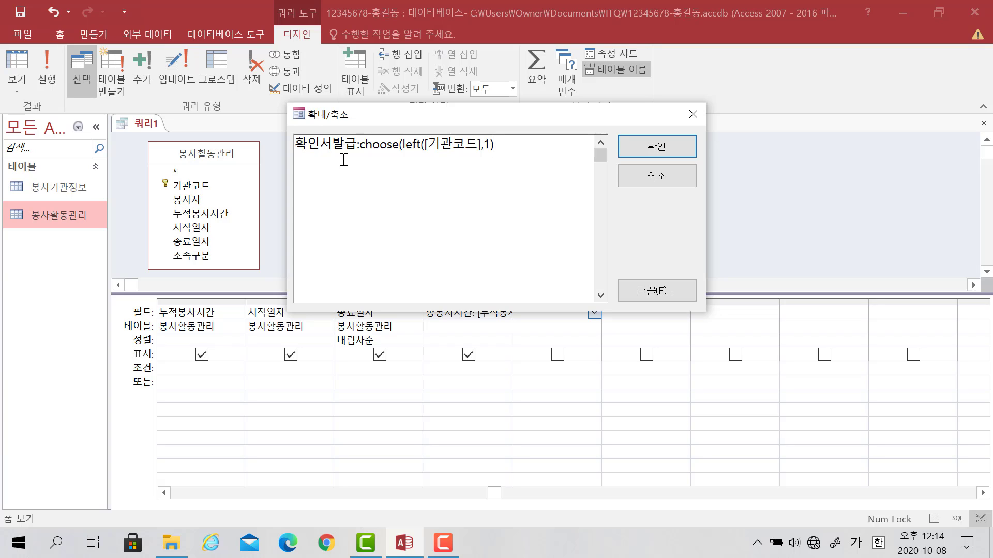
# Step: Add the choose results "개인", "단체" and "전자문서", close the function and append &"발급"
pyautogui.write(',')
pyautogui.write('"개인"')
pyautogui.write(',"단체')
pyautogui.write('","ㅈ')
pyautogui.write('전자문서')
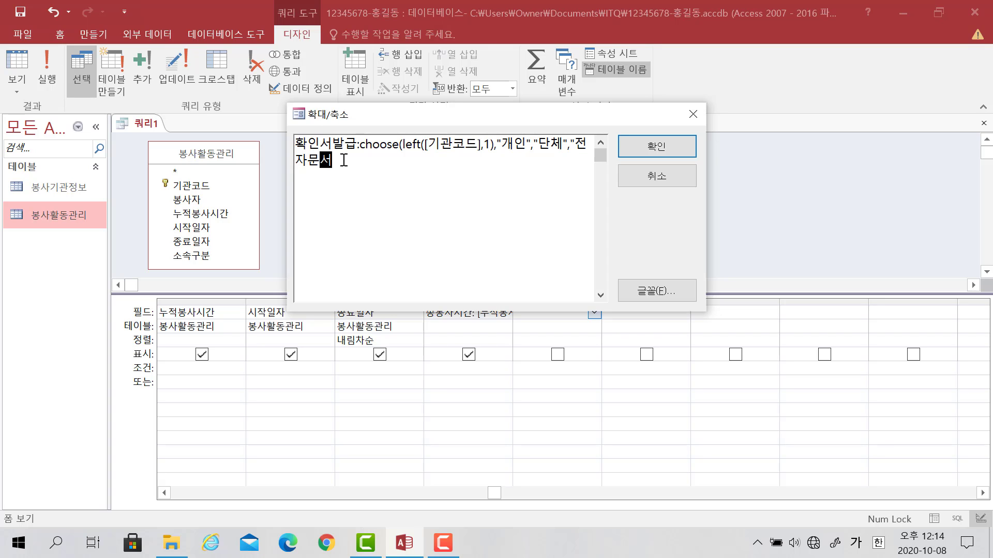
pyautogui.write('")')
pyautogui.write('&"발급"')
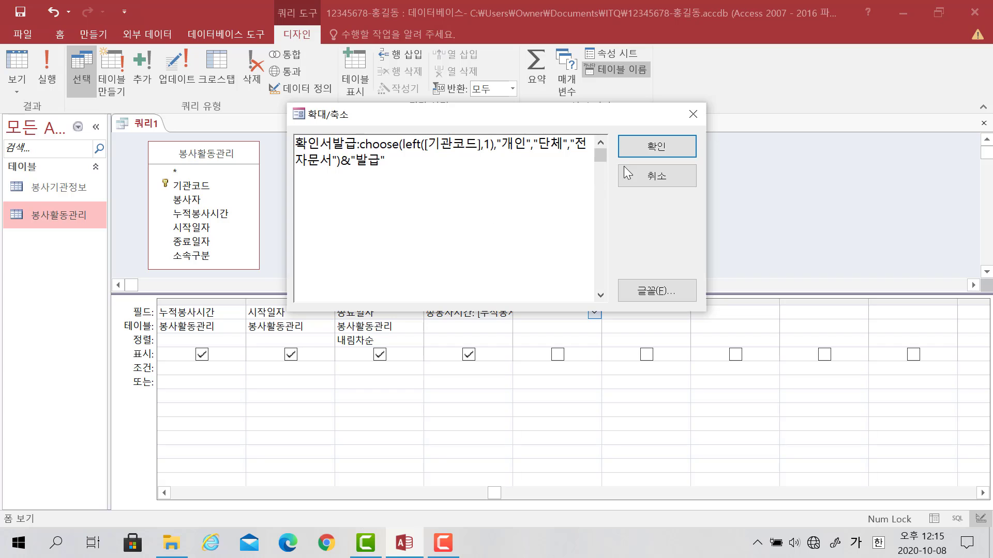
# Step: Apply the 확인서발급 expression to the query's field cell and run the query
pyautogui.click(641, 141)
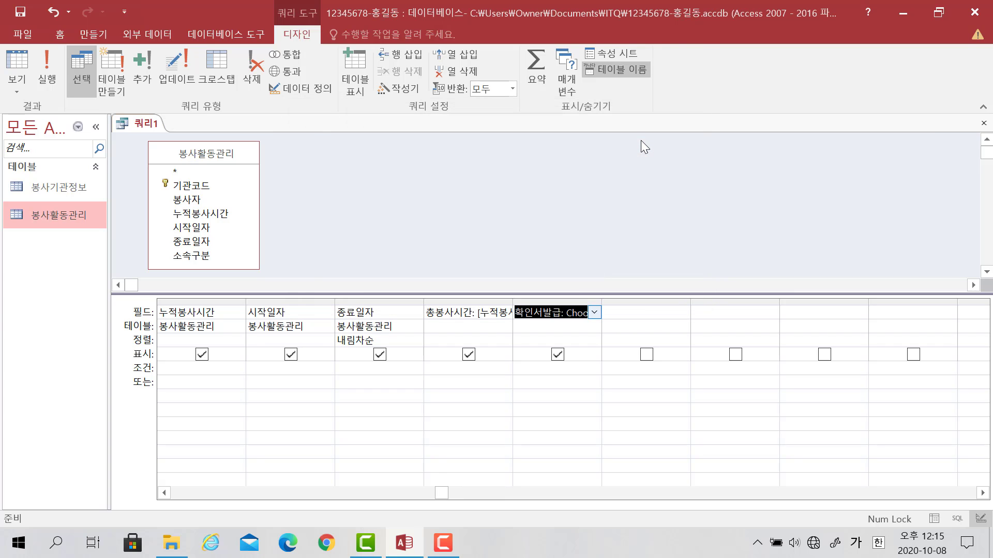
pyautogui.press('Tab')
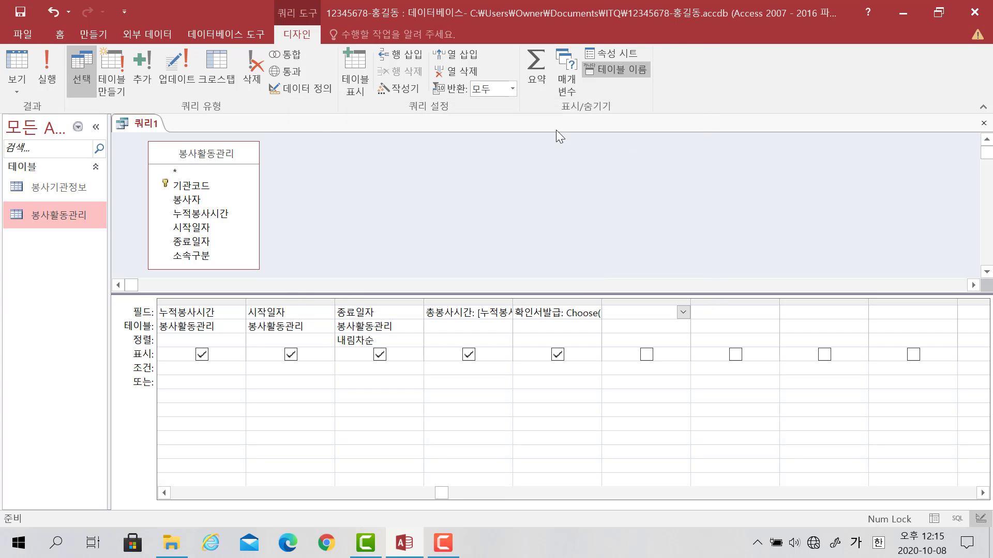
pyautogui.click(48, 85)
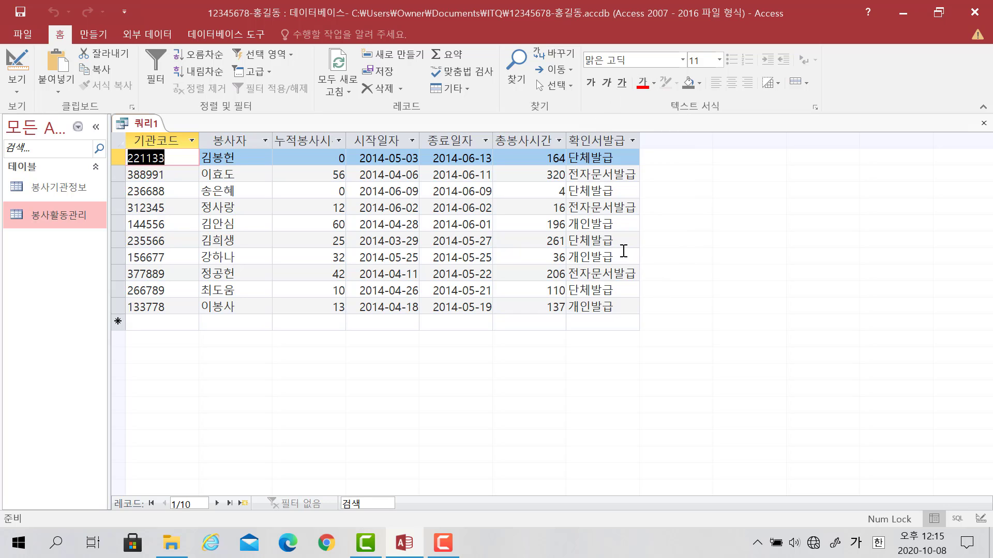
# Step: Start a calculated field named 수상추천 with a switch function in the design's next empty column
pyautogui.click(21, 85)
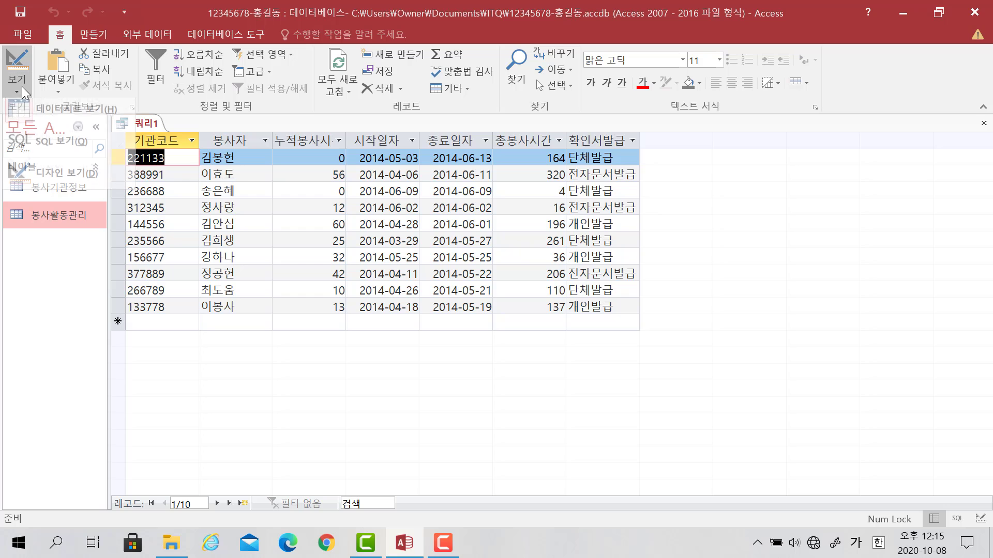
pyautogui.click(37, 174)
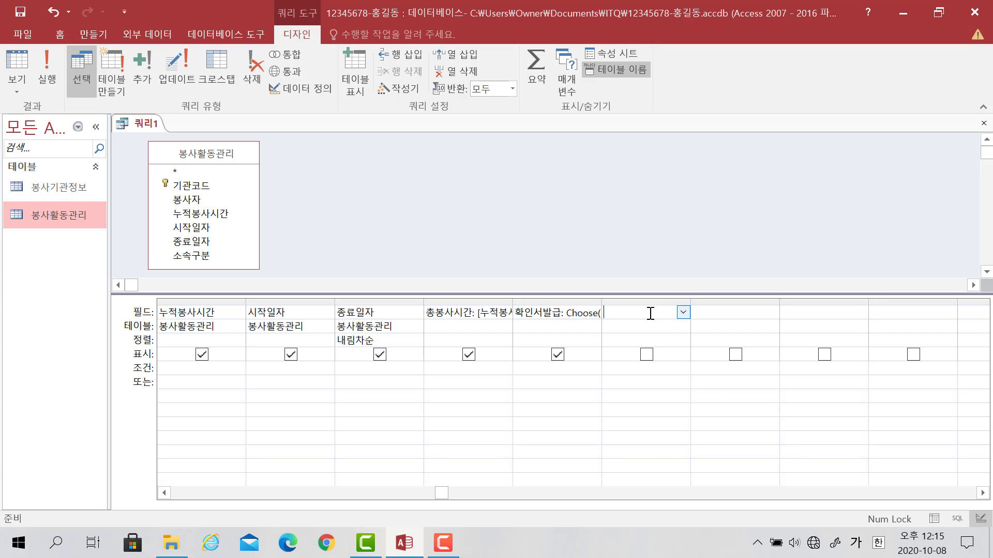
pyautogui.rightClick(651, 314)
pyautogui.click(681, 452)
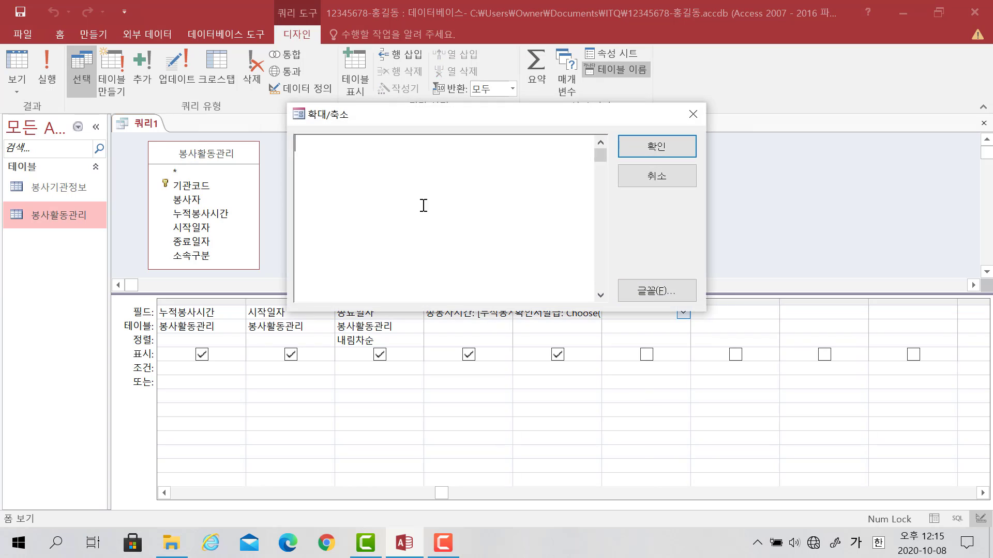
pyautogui.write('수상추')
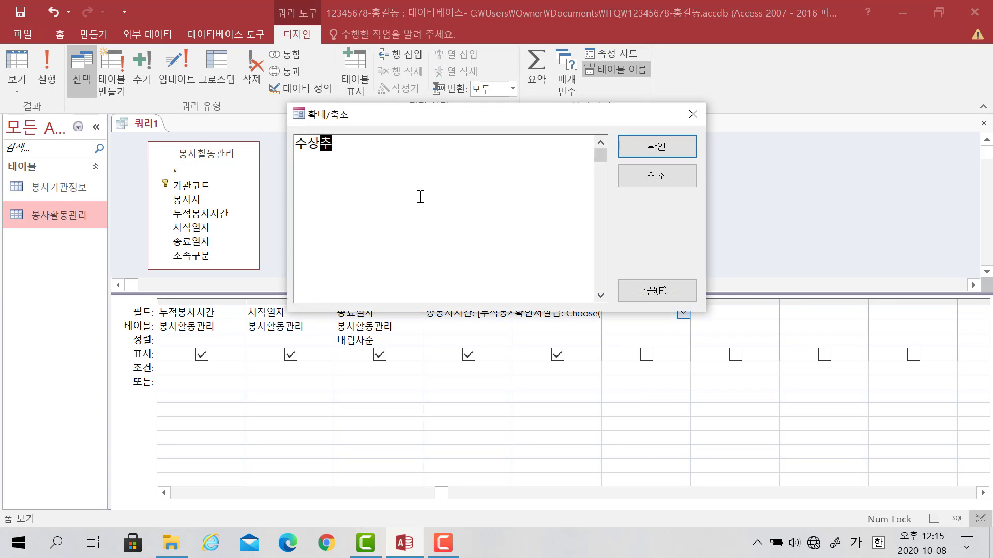
pyautogui.write('천:')
pyautogui.press('Hangul')
pyautogui.write('switch')
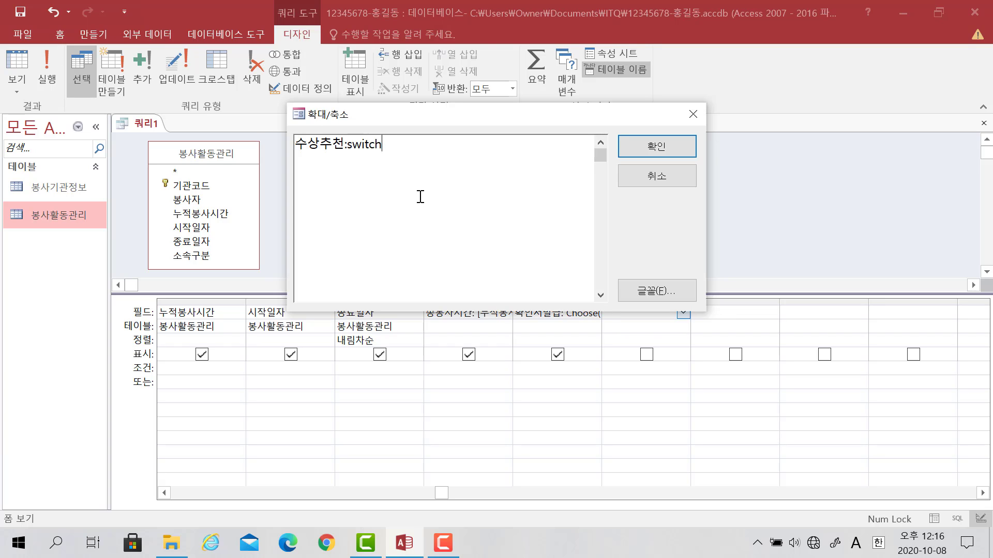
pyautogui.write('(')
# Step: Enter the first switch pair so that [소속구분]<>"학생" returns an empty string
pyautogui.write('[')
pyautogui.write('th')
pyautogui.press('BackSpace')
pyautogui.press('BackSpace')
pyautogui.press('Hangul')
pyautogui.write('ㅅ소속구분')
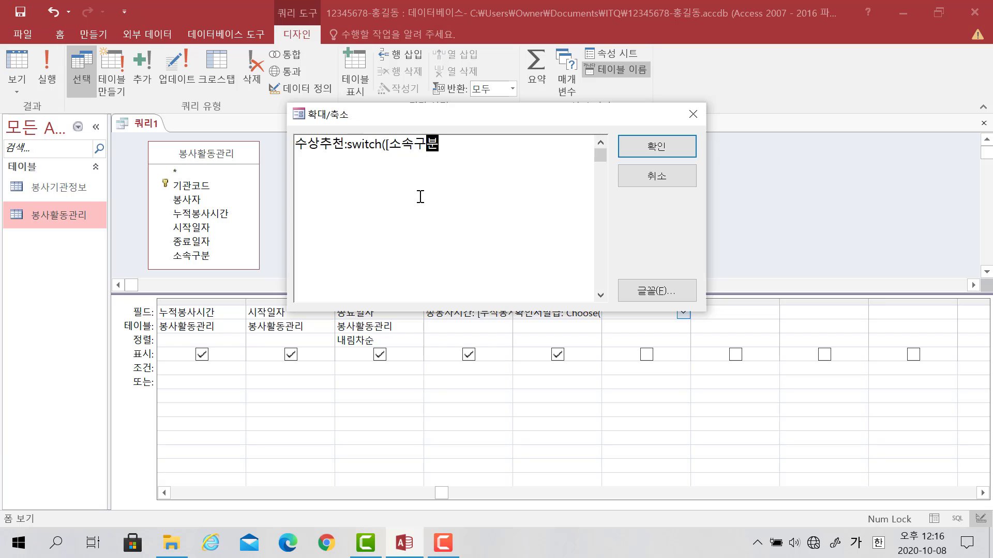
pyautogui.write(']<>"학생')
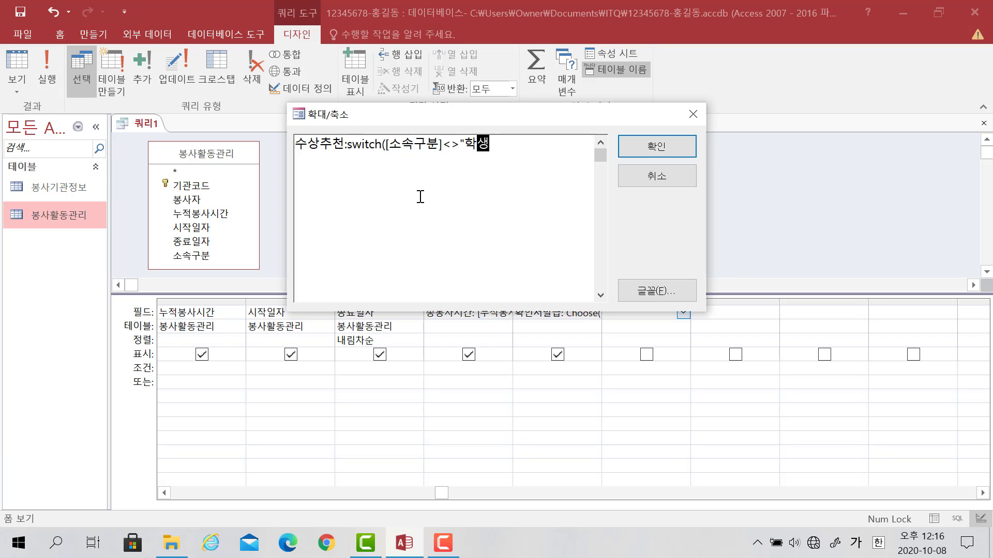
pyautogui.write('",')
pyautogui.write('""')
# Step: Add the second switch condition [소속구분]="학생" and [총봉사시간]>=100
pyautogui.write(',')
pyautogui.write('[소속구')
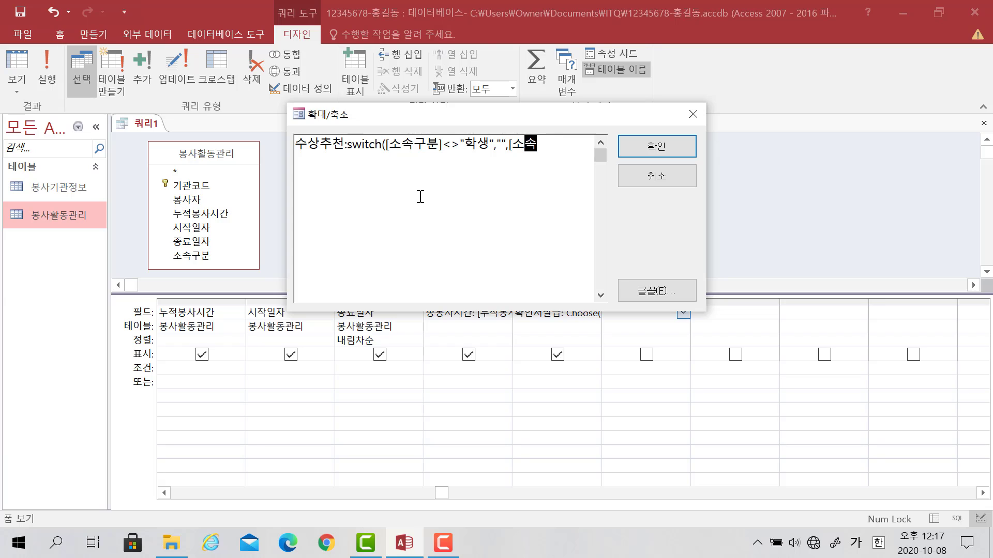
pyautogui.write('분]="학생"')
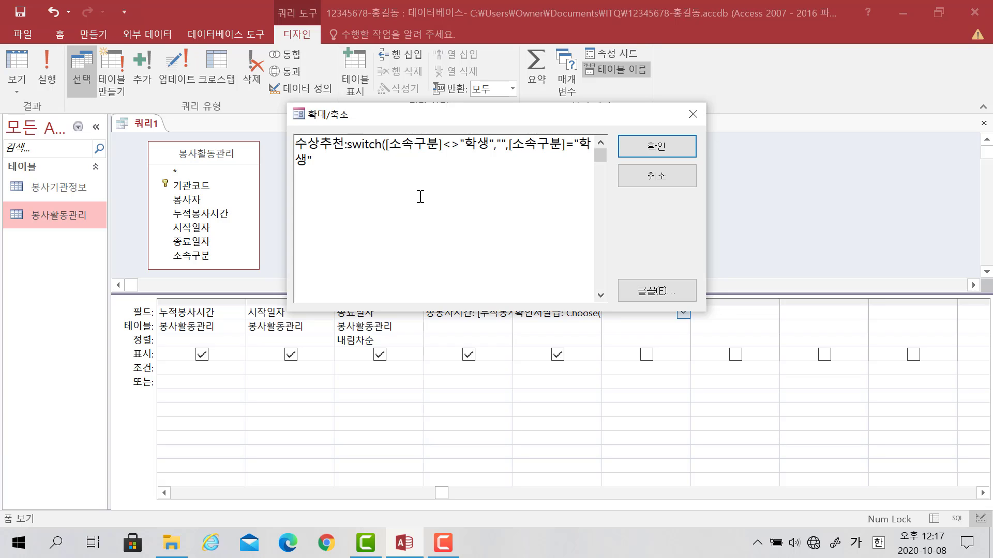
pyautogui.press('Hangul')
pyautogui.write('and [')
pyautogui.press('Hangul')
pyautogui.write('총ㅂ')
pyautogui.write('봉사시ㄱ')
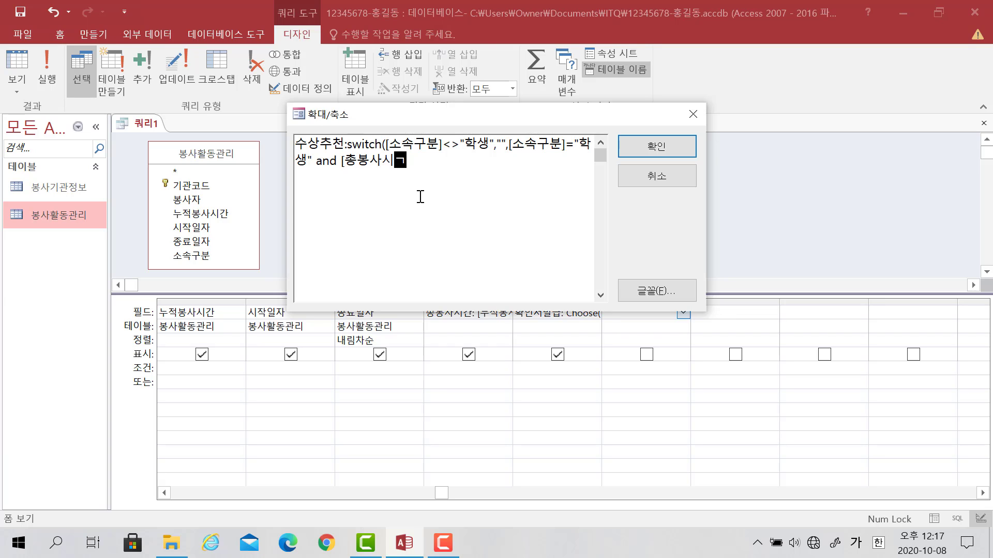
pyautogui.write('간]>=100,')
# Step: Complete the switch function with the result "추천대상", apply the 수상추천 expression and run the query
pyautogui.write('"추천대상')
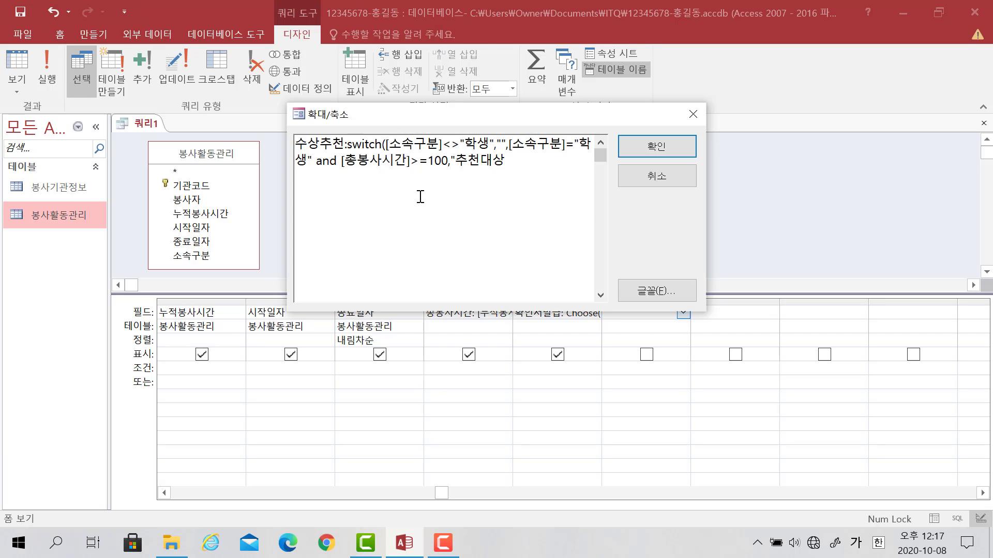
pyautogui.write('")')
pyautogui.click(635, 145)
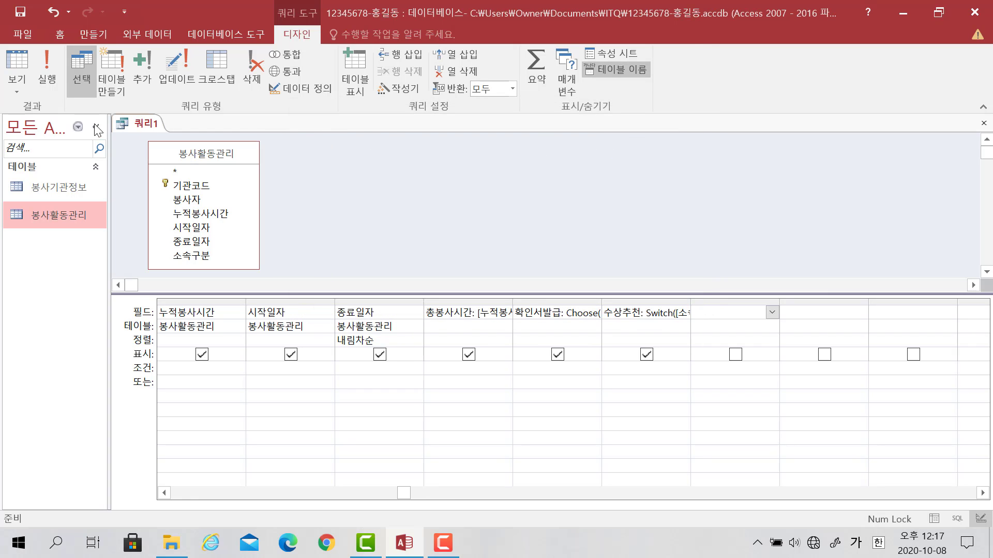
pyautogui.click(47, 70)
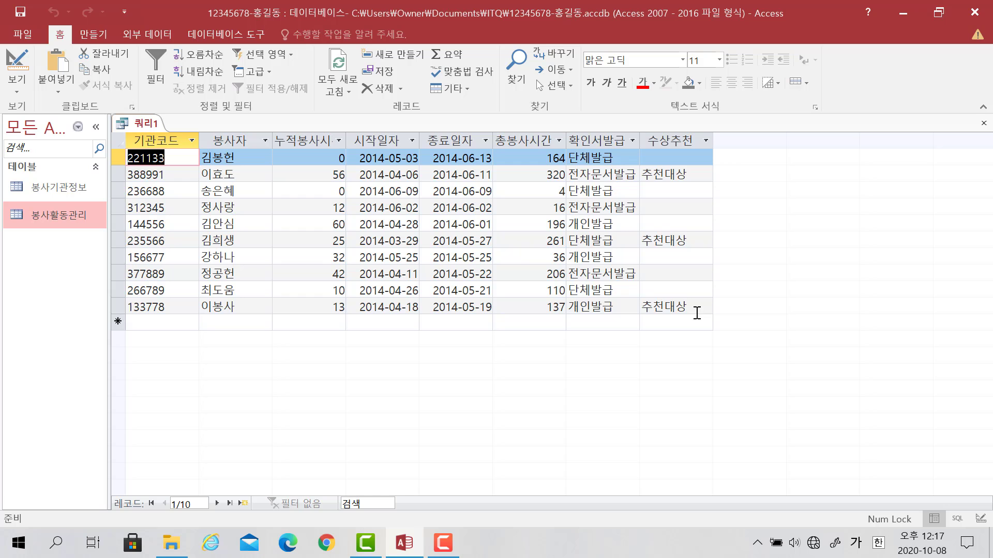
# Step: Reopen the query in design view and set the format of the 시작일자 field to 보통 날짜
pyautogui.click(17, 84)
pyautogui.click(40, 178)
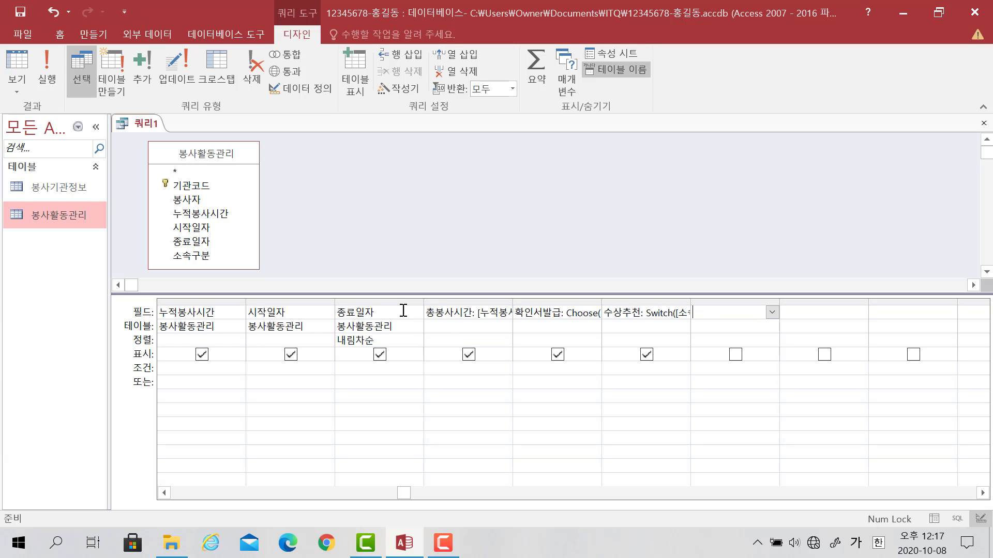
pyautogui.click(285, 330)
pyautogui.click(288, 314)
pyautogui.rightClick(289, 313)
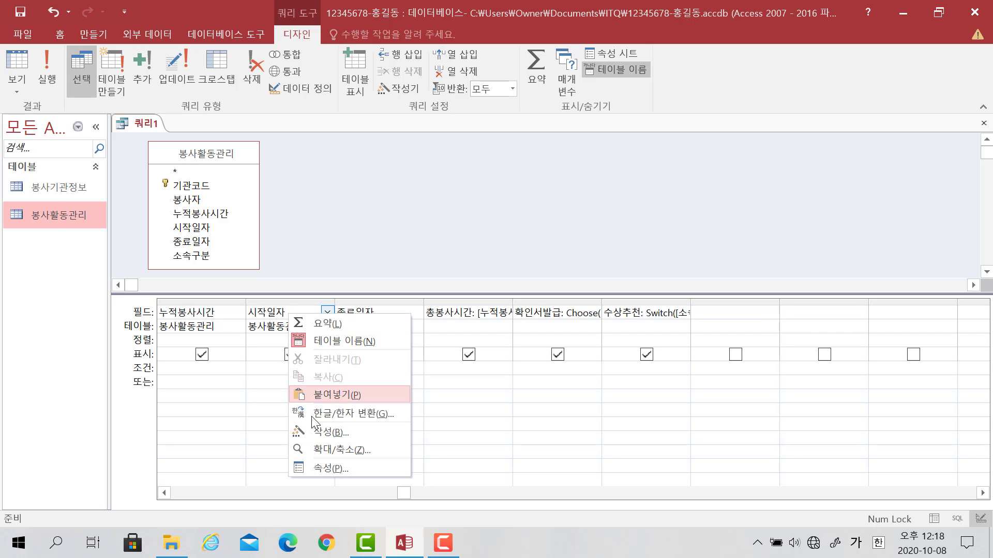
pyautogui.click(318, 470)
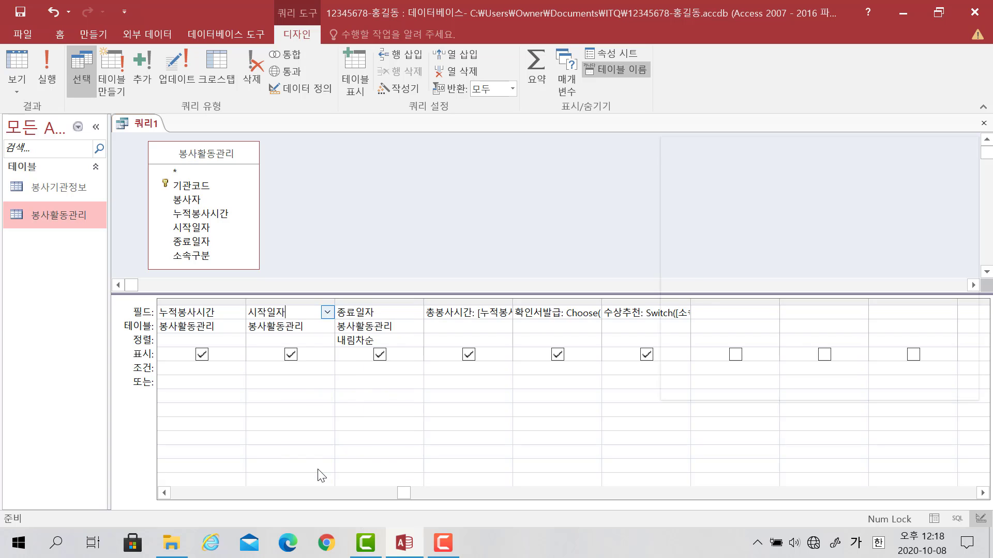
pyautogui.click(750, 222)
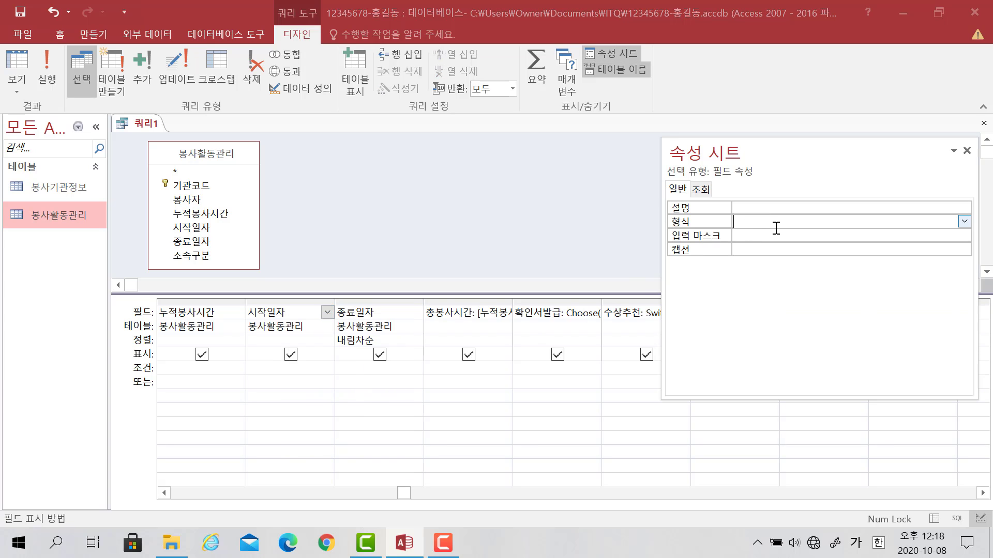
pyautogui.click(964, 221)
pyautogui.click(871, 262)
# Step: Set the format of the 종료일자 field to 보통 날짜 and close its properties
pyautogui.click(386, 314)
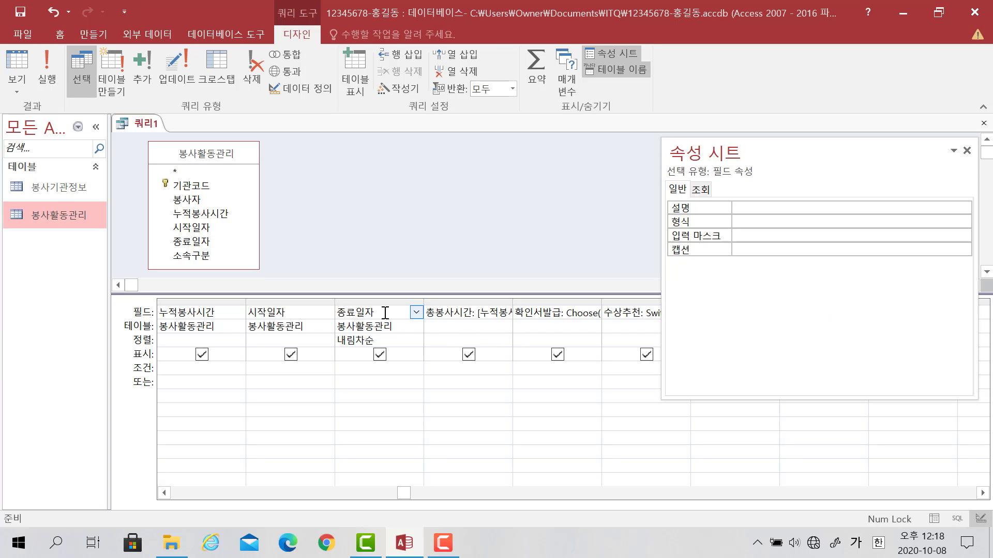
pyautogui.click(773, 222)
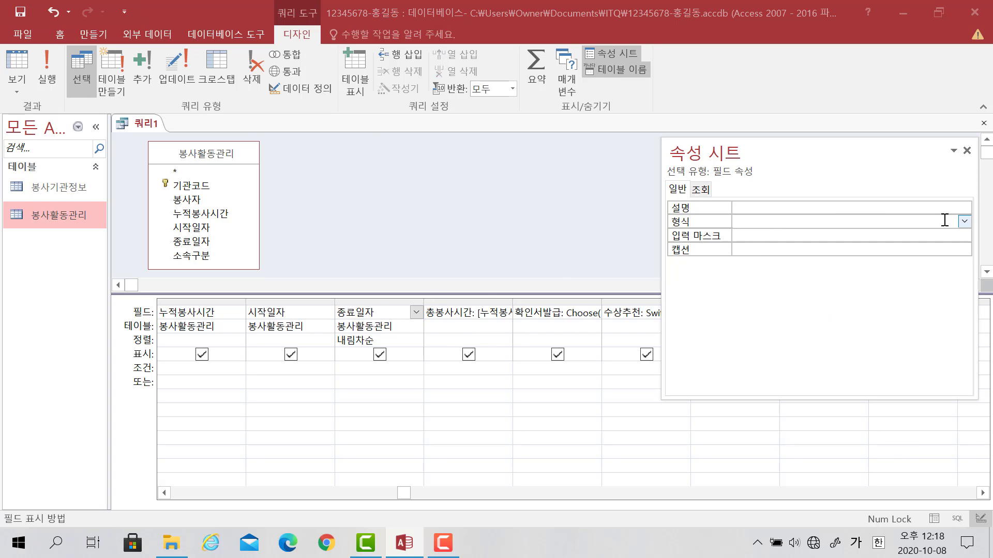
pyautogui.click(964, 221)
pyautogui.click(851, 264)
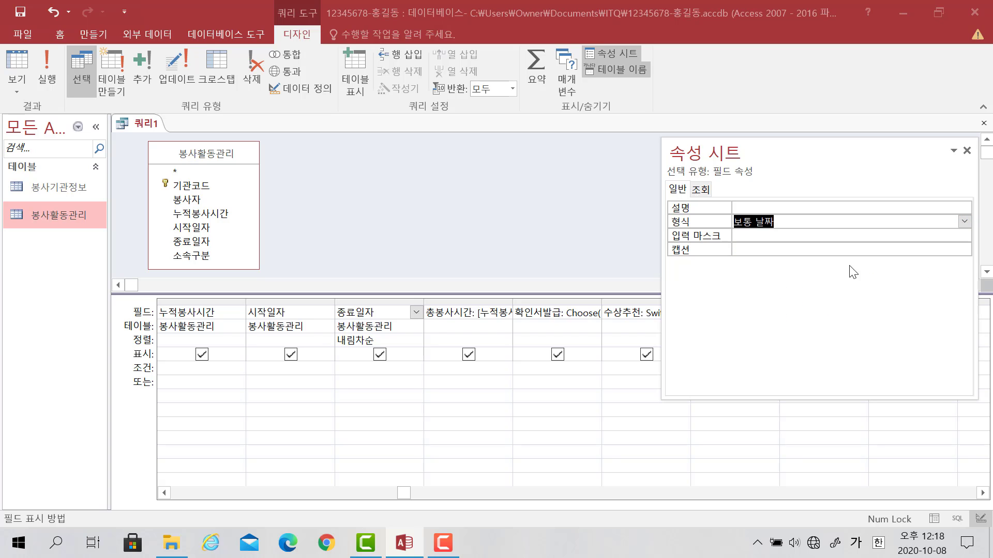
pyautogui.click(966, 151)
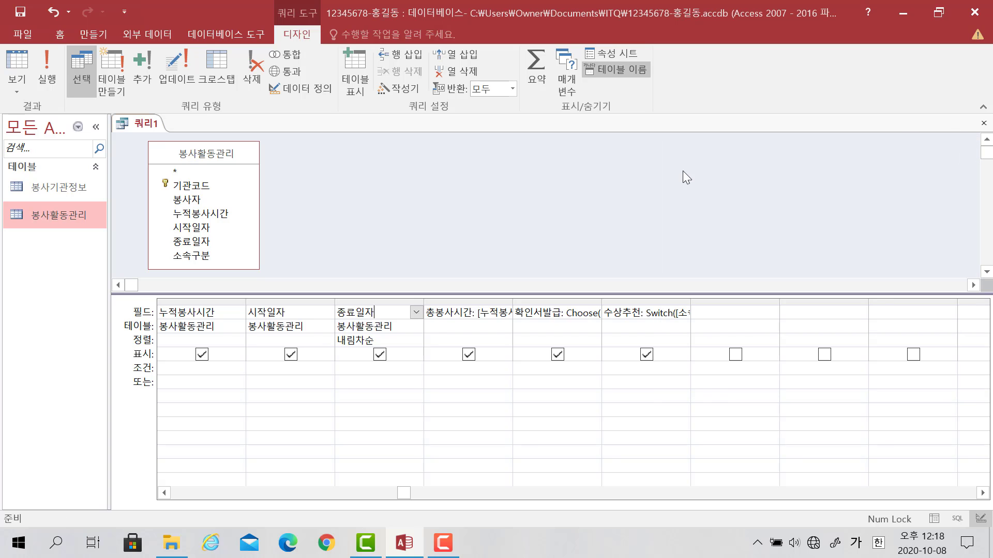
# Step: Run the query and fit the widths of the 시작일자, 종료일자 and 누적봉사시간 columns to their contents
pyautogui.click(52, 77)
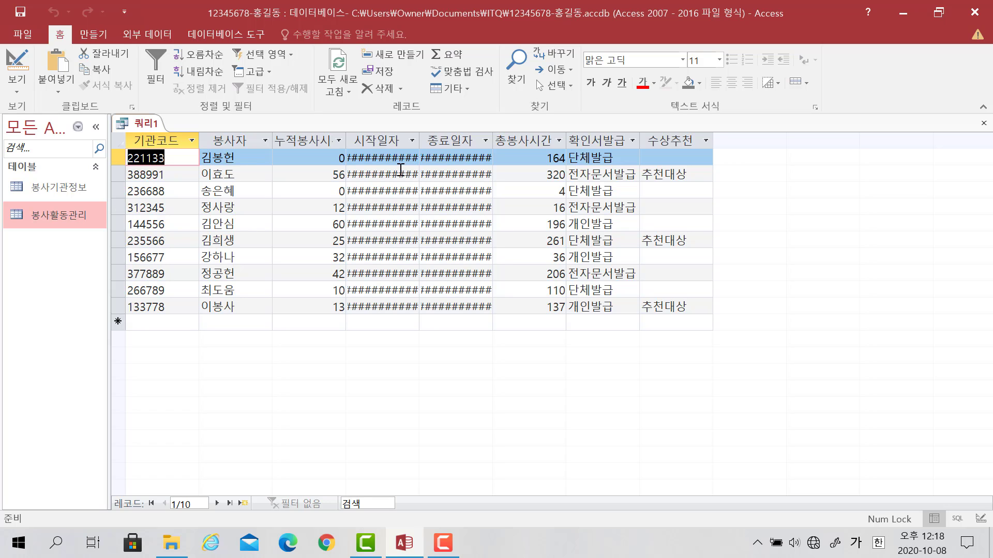
pyautogui.doubleClick(420, 135)
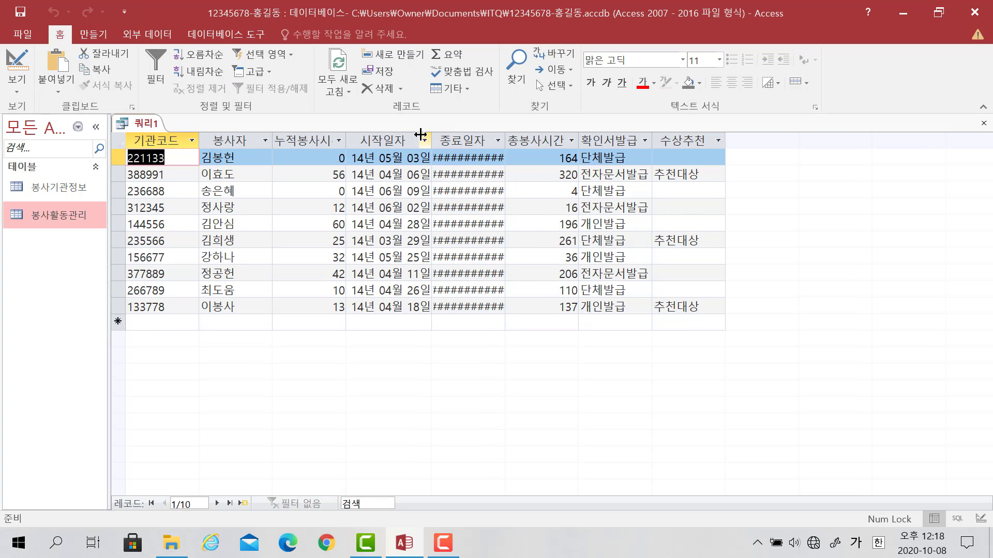
pyautogui.doubleClick(506, 134)
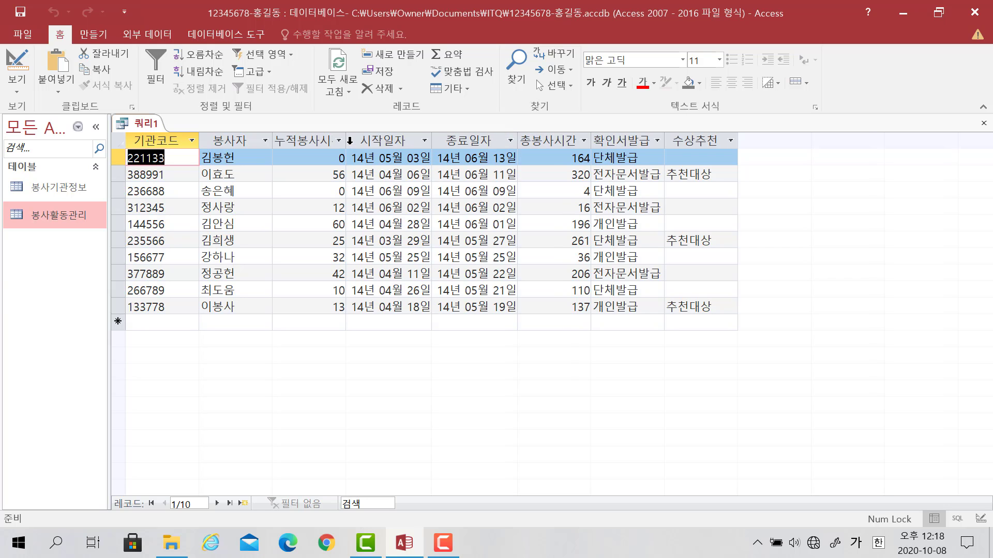
pyautogui.doubleClick(346, 137)
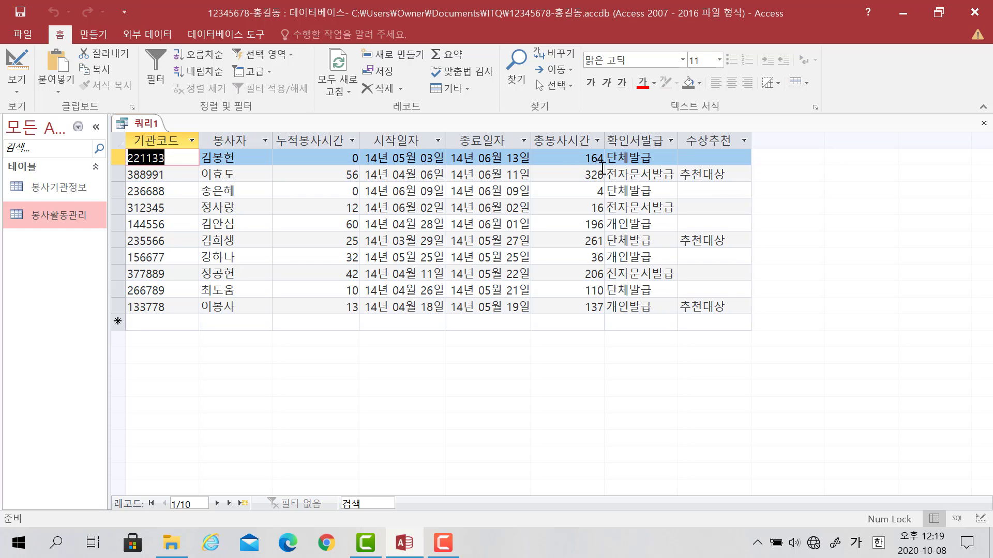
# Step: Add the 소속구분 field to the query design, move it directly before 확인서발급 and run the query
pyautogui.click(19, 89)
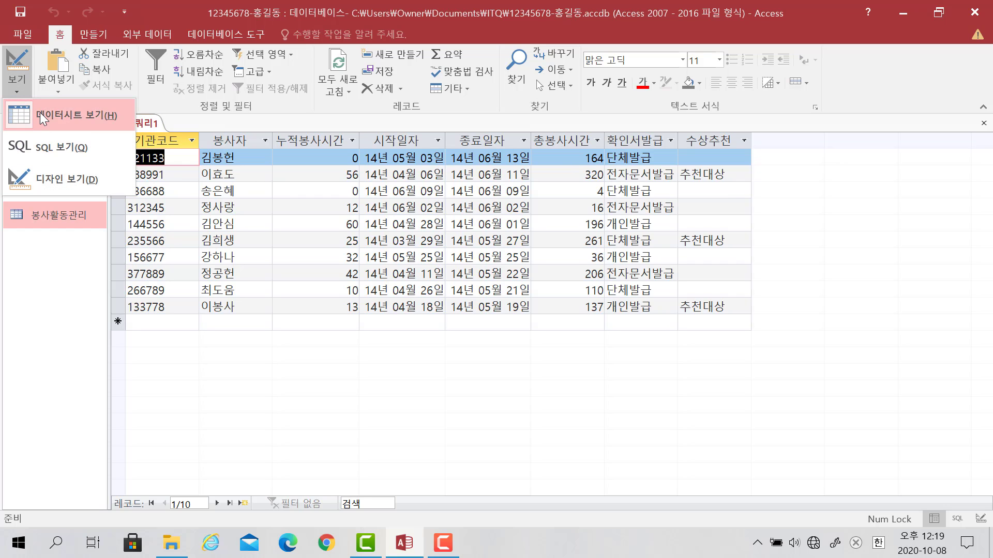
pyautogui.click(45, 175)
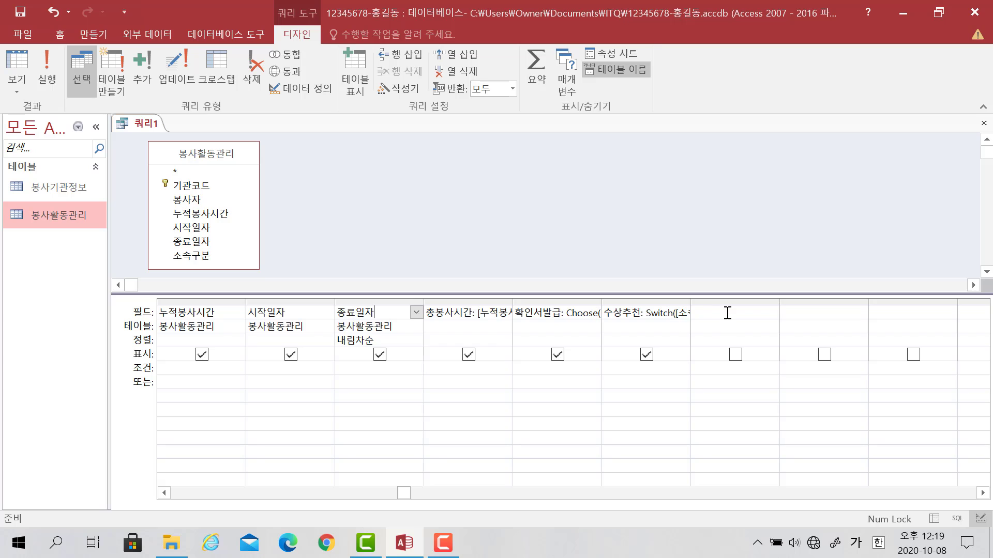
pyautogui.doubleClick(191, 256)
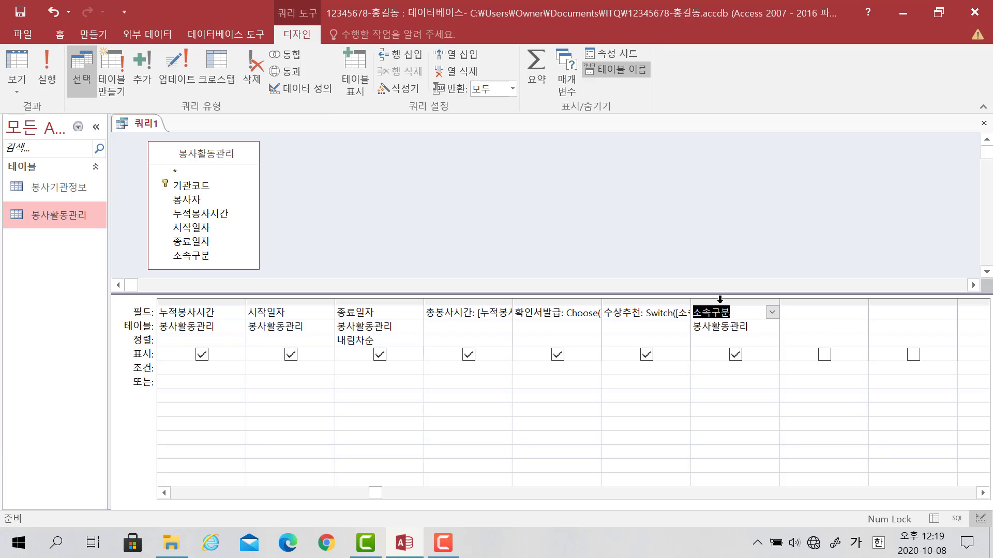
pyautogui.click(720, 299)
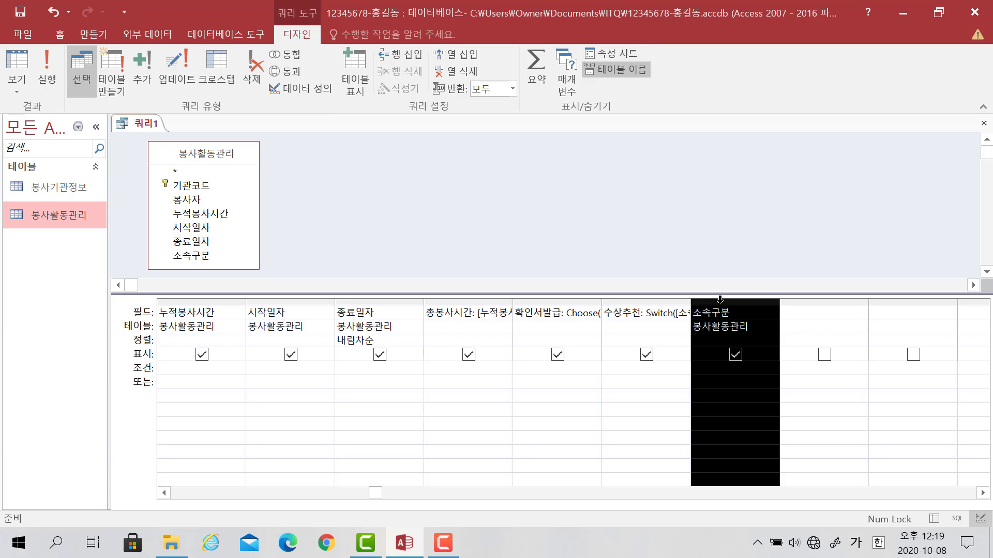
pyautogui.moveTo(720, 299); pyautogui.dragTo(551, 296)
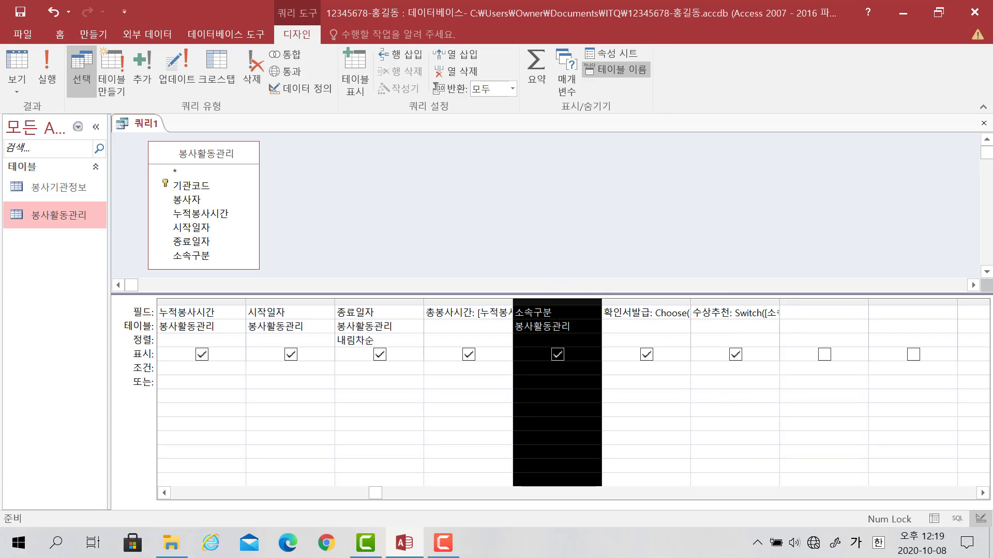
pyautogui.click(564, 314)
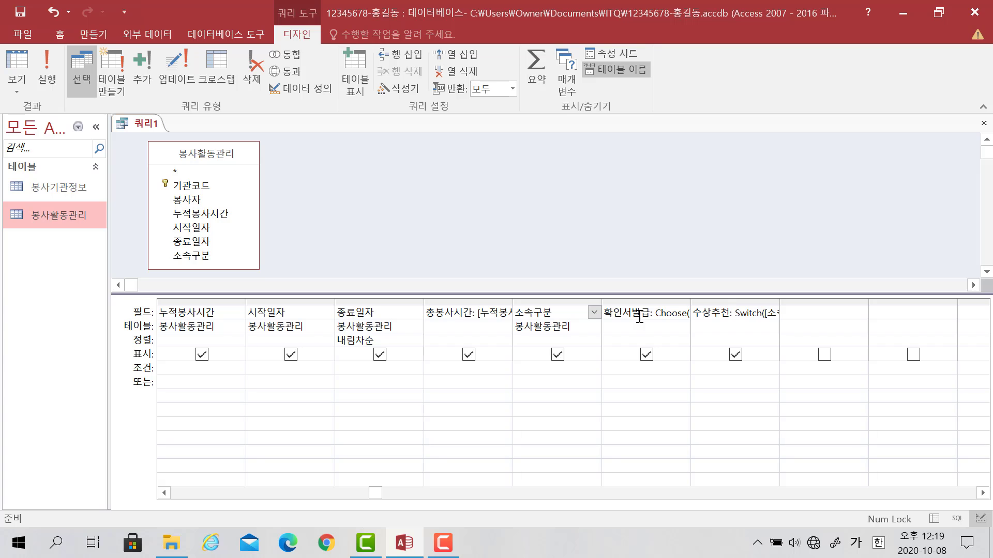
pyautogui.click(53, 75)
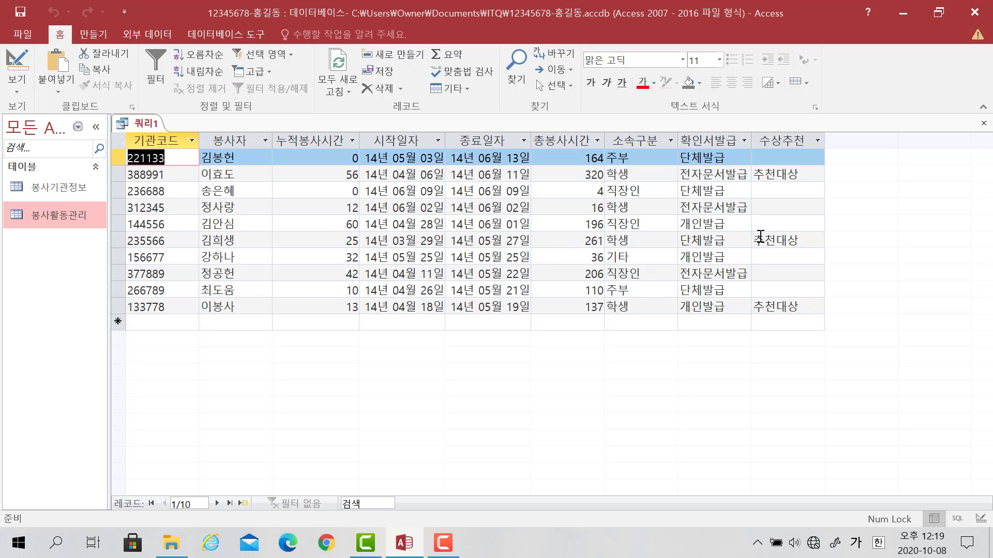
# Step: Close the query and save it under the name 봉사활동관리현황
pyautogui.click(981, 124)
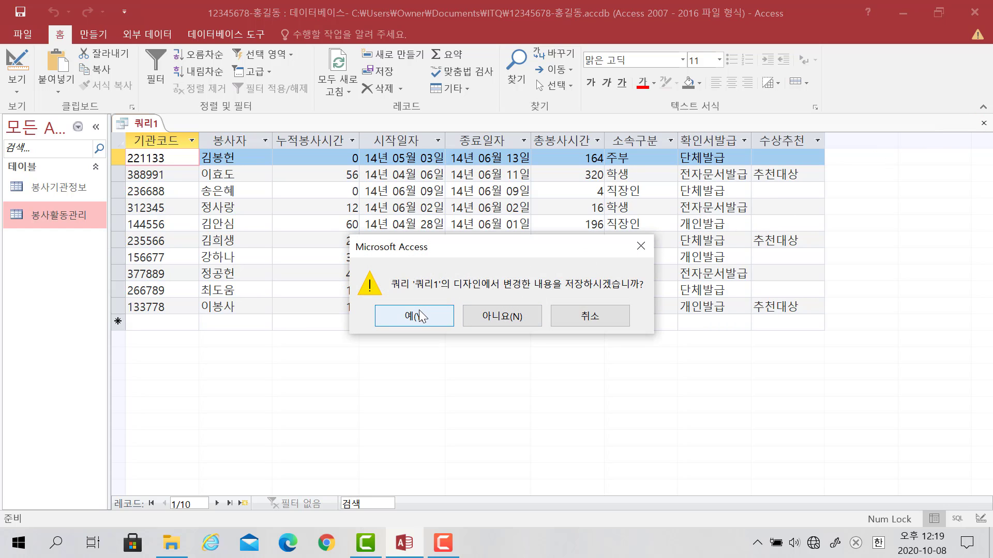
pyautogui.click(420, 316)
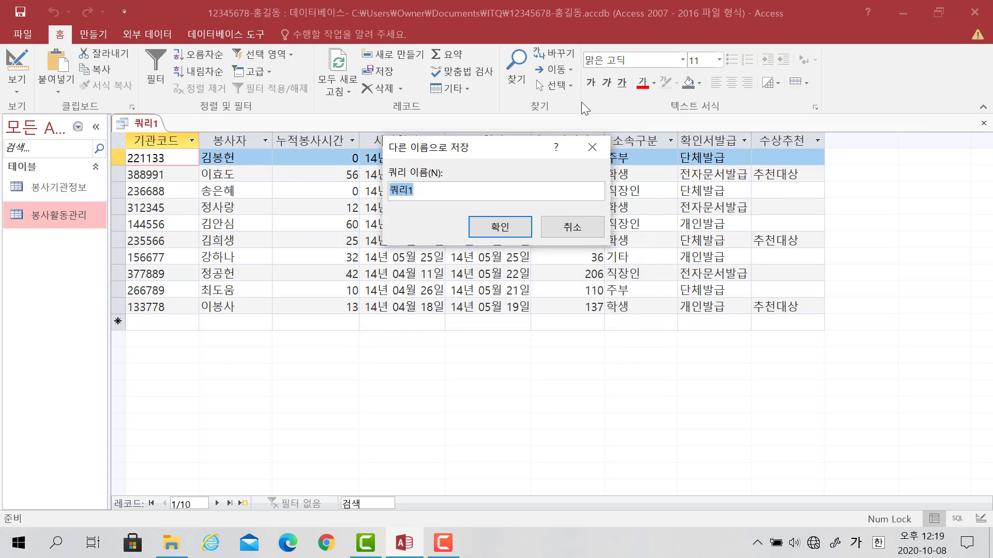
pyautogui.write('봉사활도')
pyautogui.write('동관리현황')
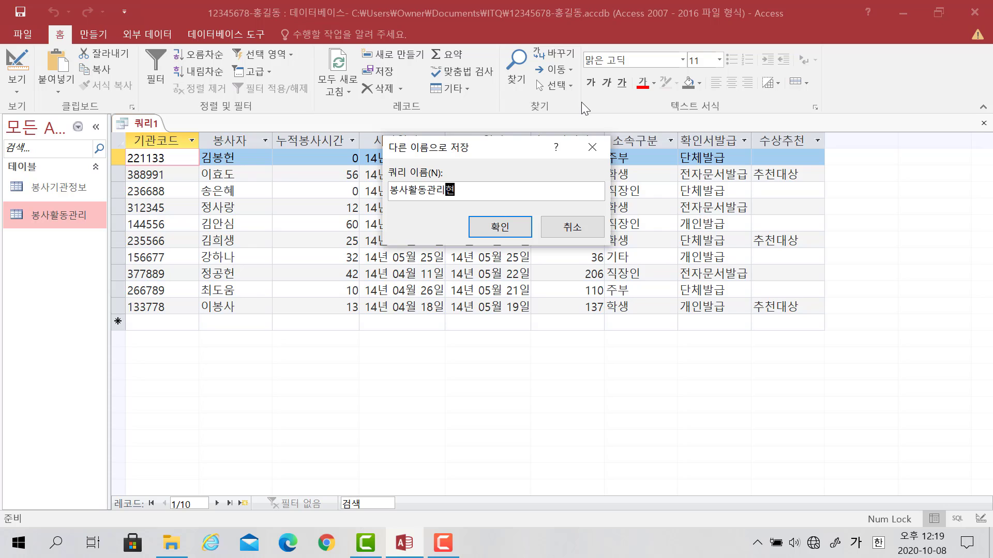
pyautogui.click(508, 222)
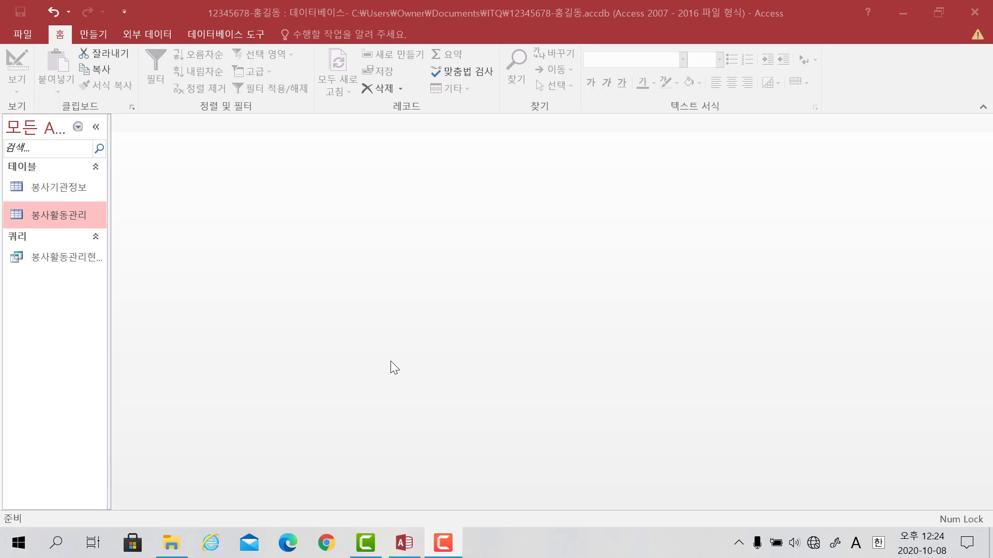
# Step: Create a new query in design view with the tables 봉사기관정보 and 봉사활동관리
pyautogui.click(93, 35)
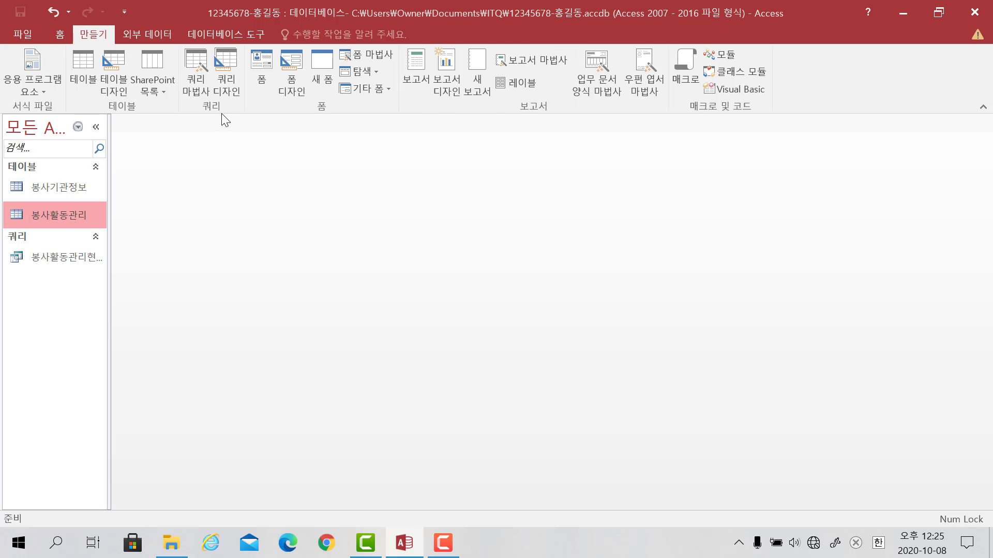
pyautogui.click(234, 92)
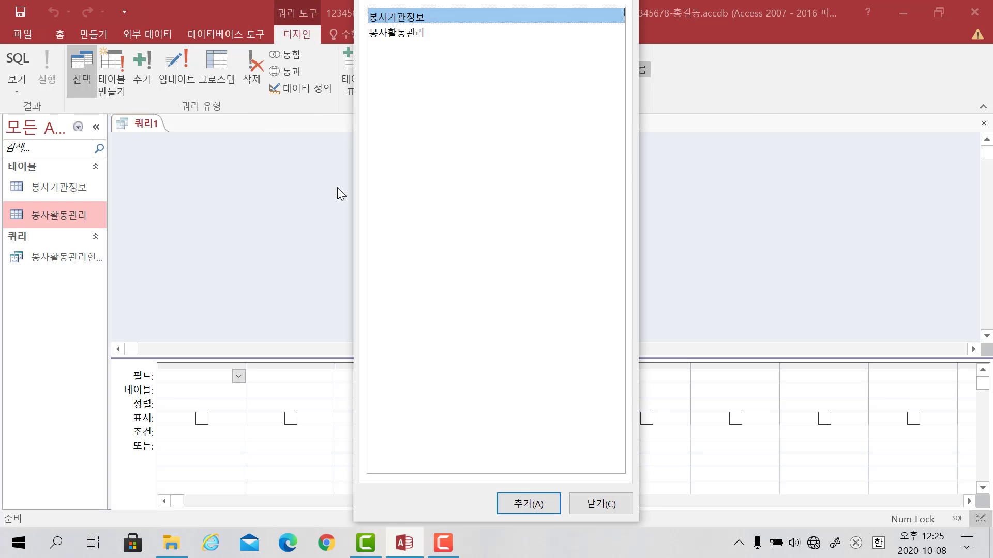
pyautogui.doubleClick(418, 19)
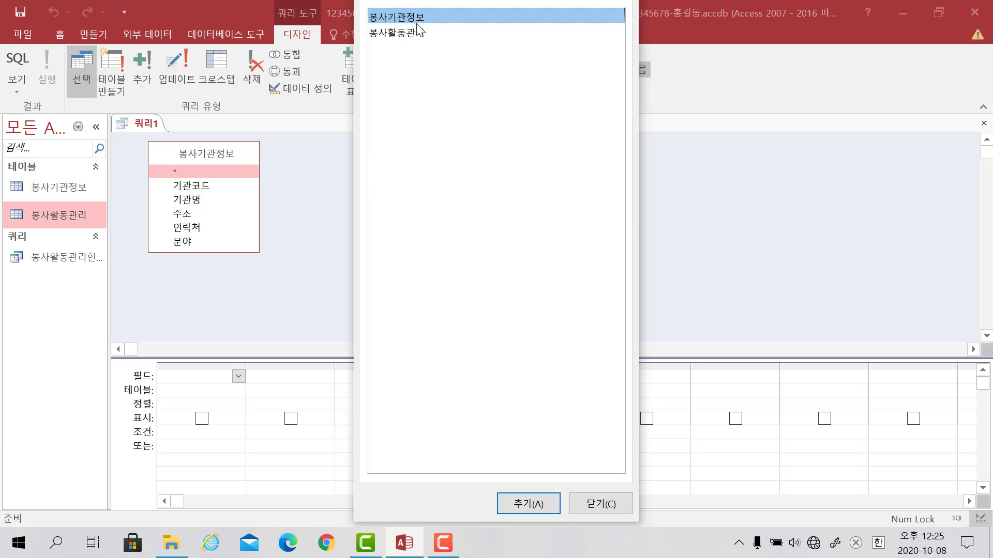
pyautogui.doubleClick(418, 33)
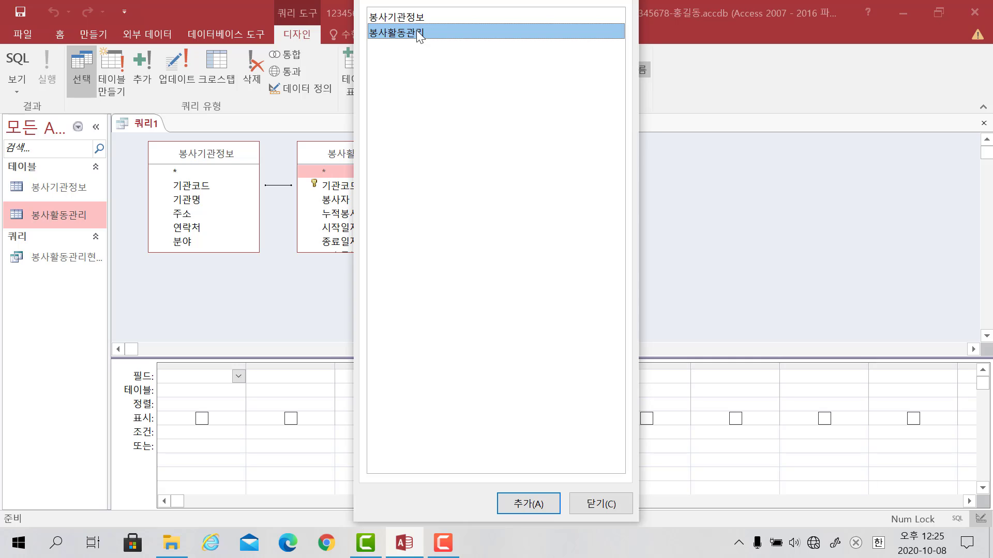
pyautogui.click(600, 504)
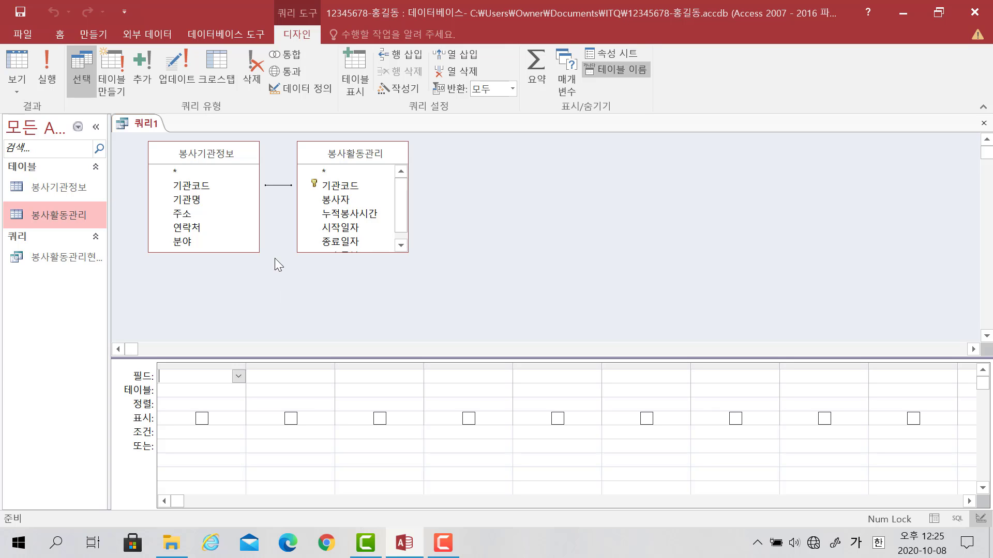
# Step: Delete the join line between the two tables and rejoin them on their 기관코드 fields
pyautogui.click(278, 185)
pyautogui.press('Delete')
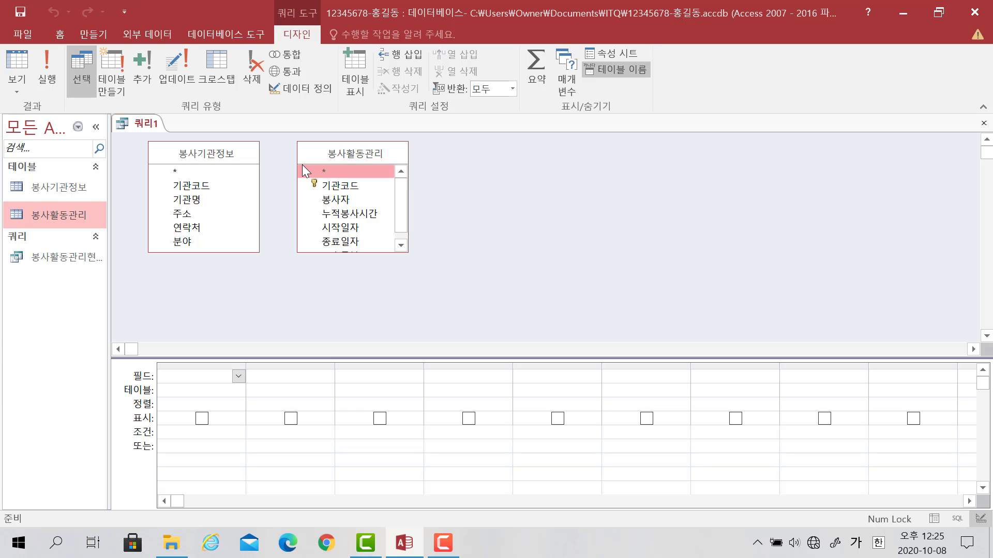
pyautogui.click(361, 290)
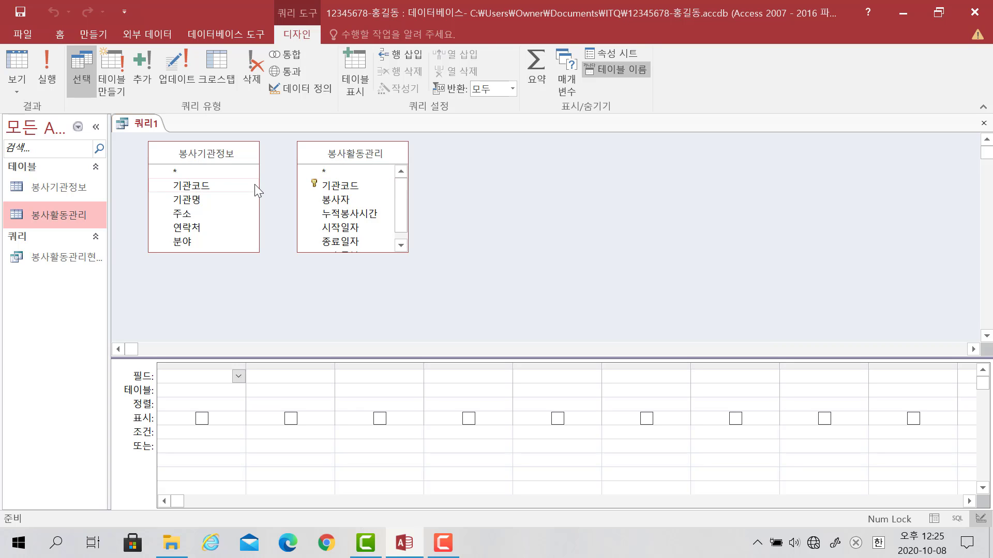
pyautogui.moveTo(255, 185); pyautogui.dragTo(323, 188)
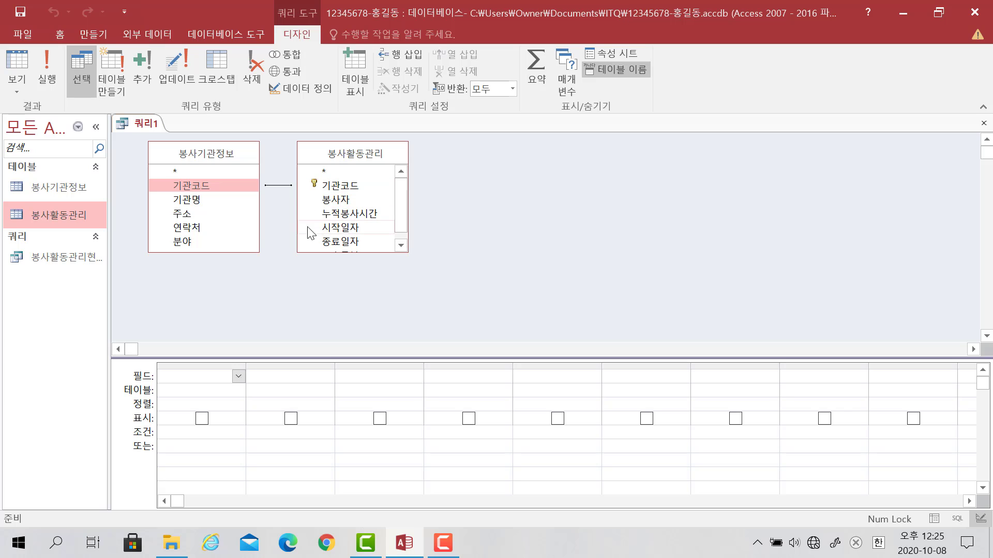
# Step: Confirm join option 1, only rows with matching joined fields, for the 기관코드 join and enlarge the design grid
pyautogui.doubleClick(279, 185)
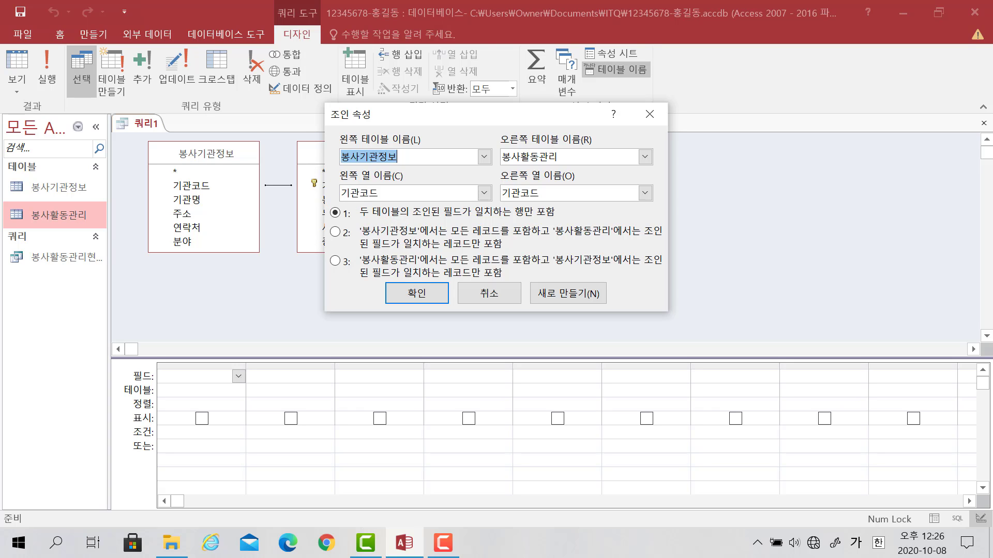
pyautogui.moveTo(329, 202)
pyautogui.mouseDown()
pyautogui.moveTo(443, 226)
pyautogui.moveTo(583, 226)
pyautogui.mouseUp()
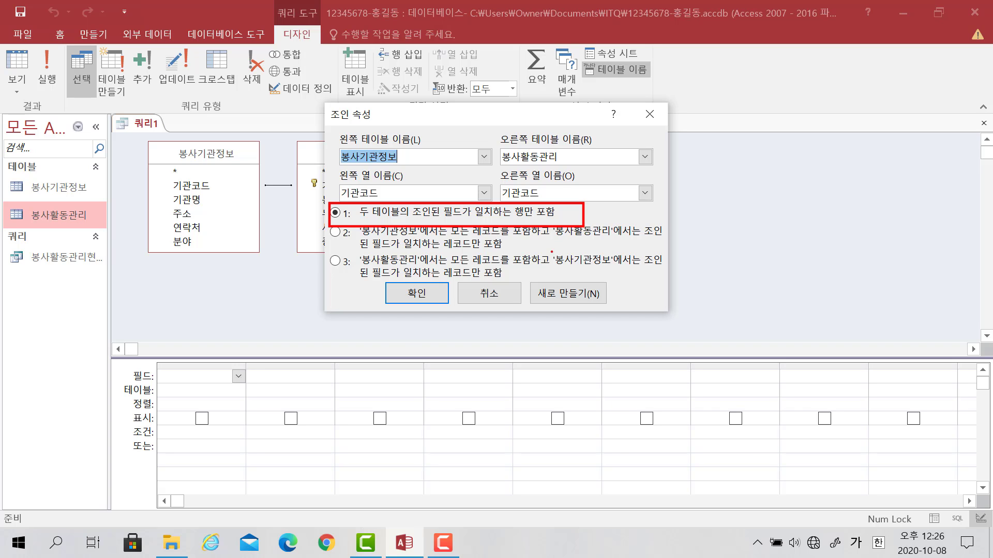
pyautogui.click(427, 290)
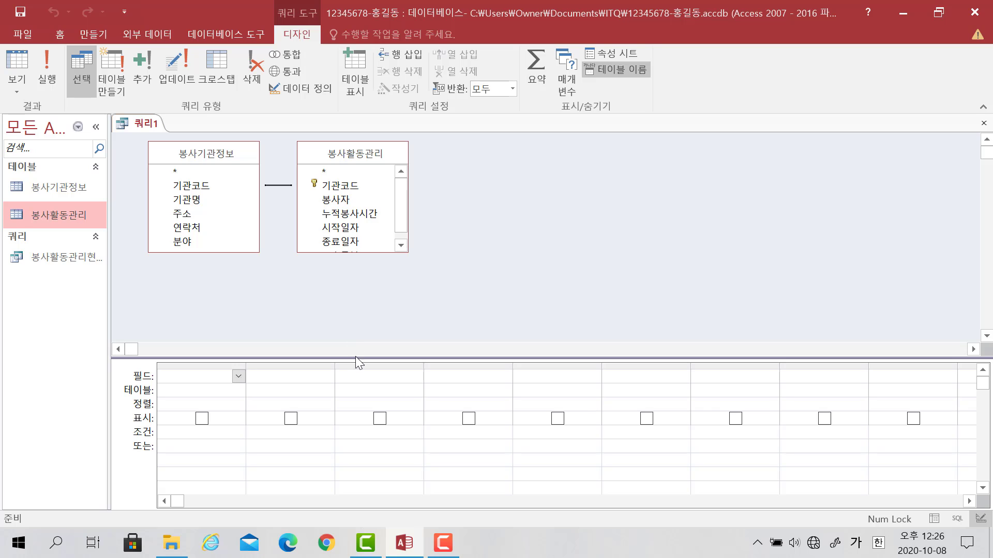
pyautogui.moveTo(356, 356); pyautogui.dragTo(369, 293)
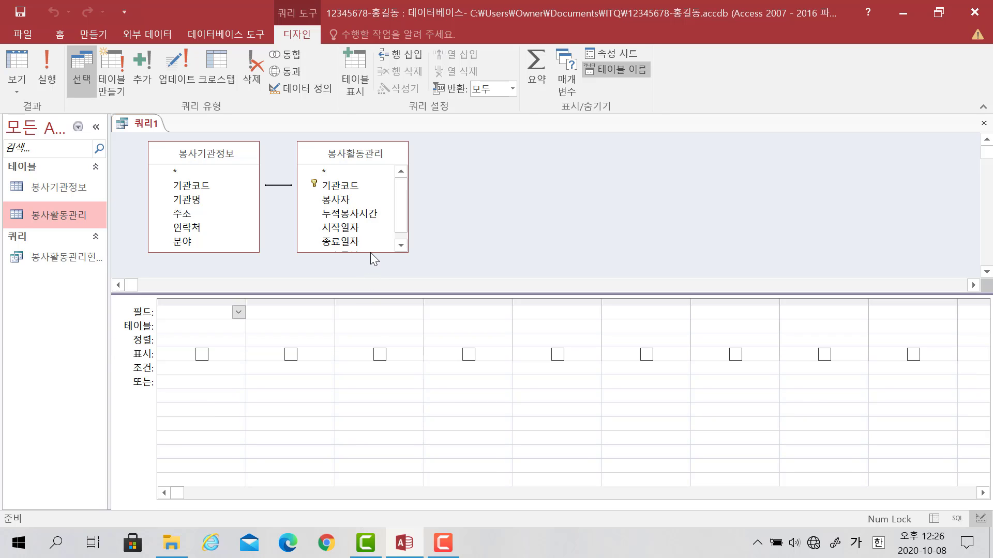
# Step: Add 기관명 from 봉사기관정보 and 봉사자, 소속구분, 시작일자 and 종료일자 from 봉사활동관리 to the query grid
pyautogui.moveTo(371, 252); pyautogui.dragTo(365, 272)
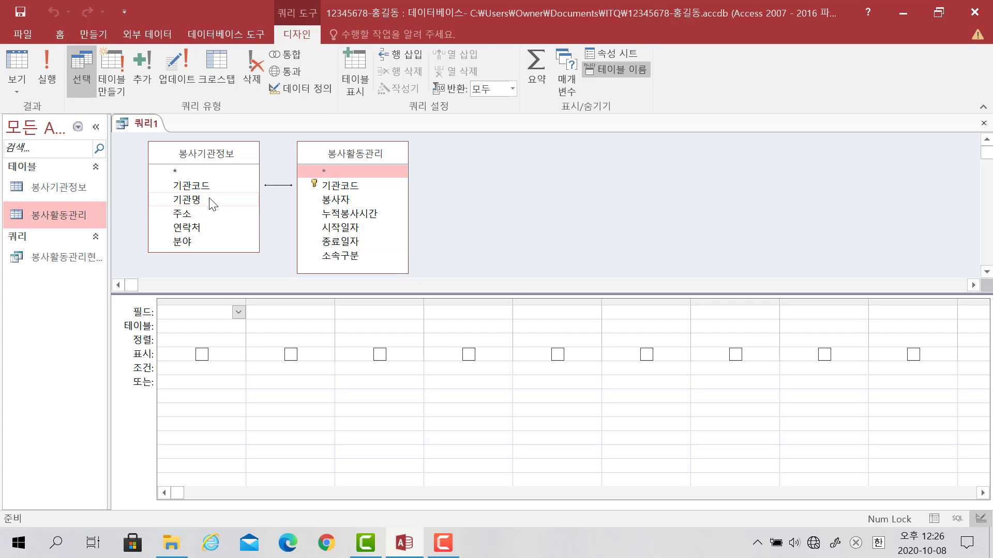
pyautogui.doubleClick(187, 200)
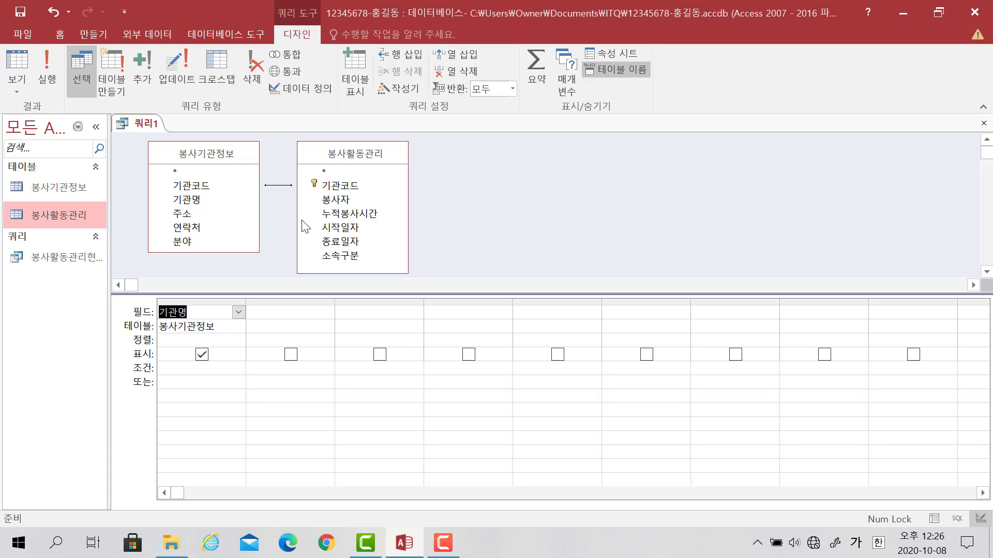
pyautogui.doubleClick(337, 200)
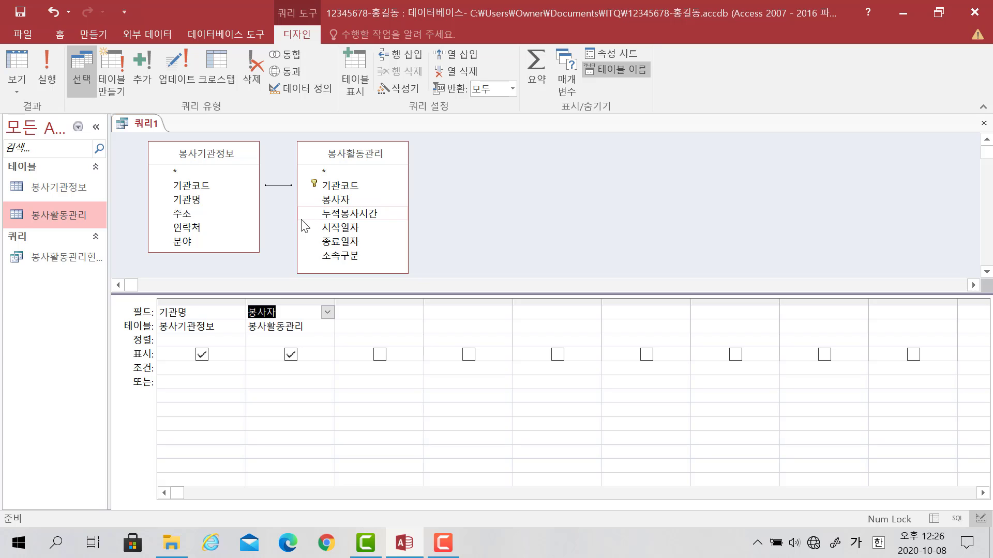
pyautogui.doubleClick(341, 255)
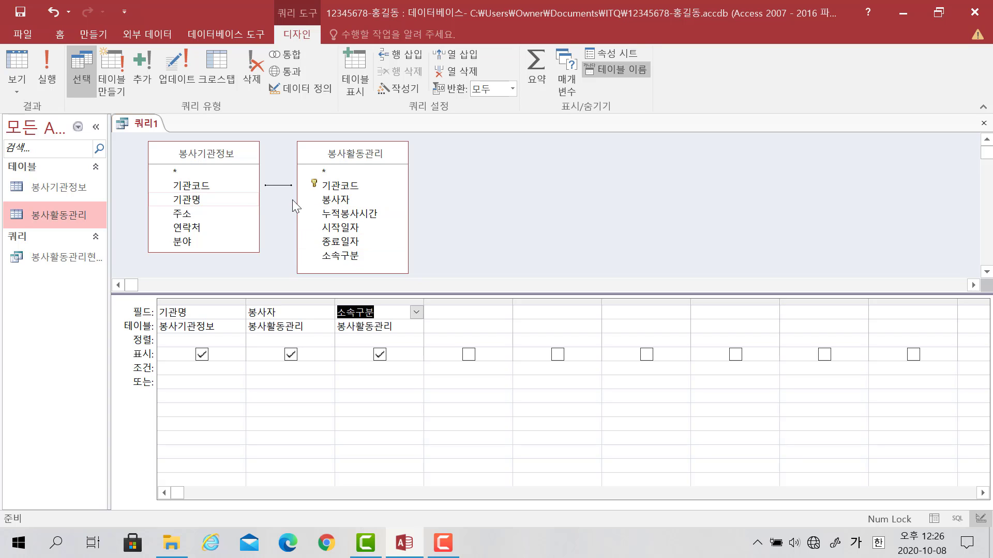
pyautogui.doubleClick(339, 230)
pyautogui.doubleClick(340, 241)
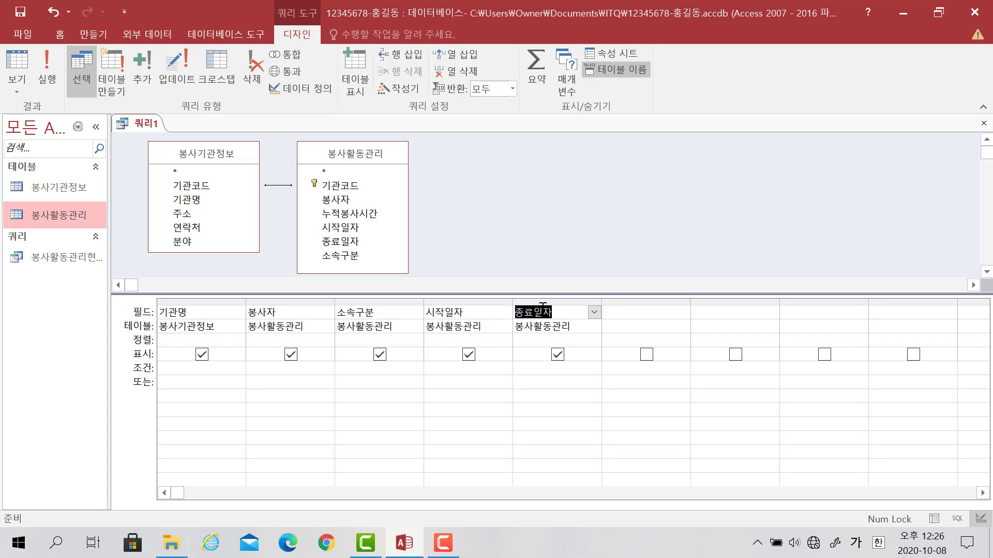
# Step: Add 분야 from 봉사기관정보 as the sixth query column and hide it from the results
pyautogui.click(633, 308)
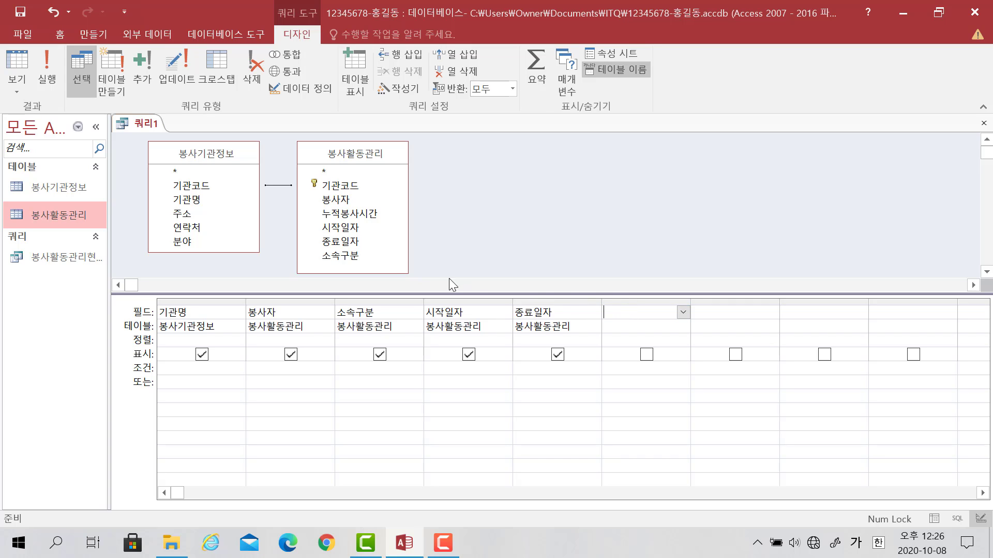
pyautogui.doubleClick(208, 242)
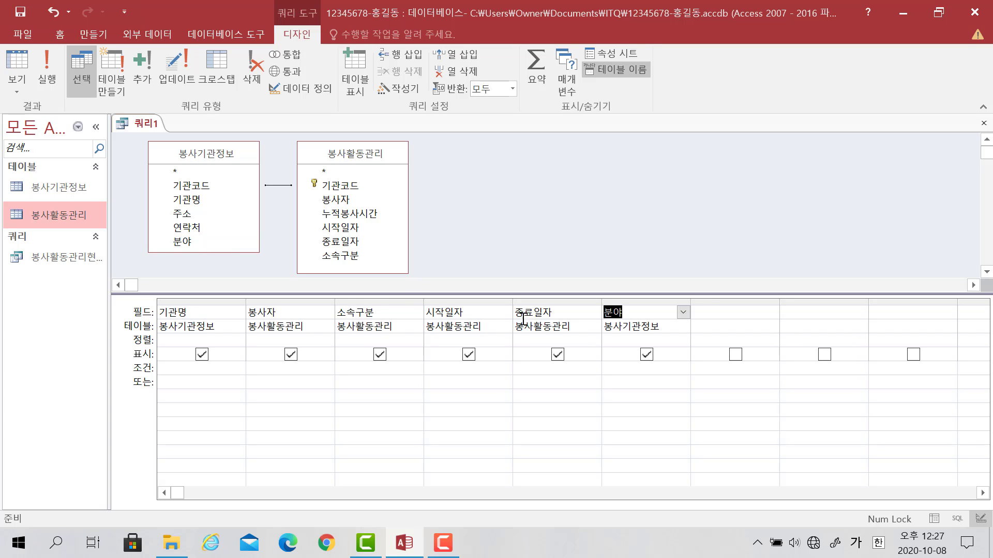
pyautogui.click(647, 355)
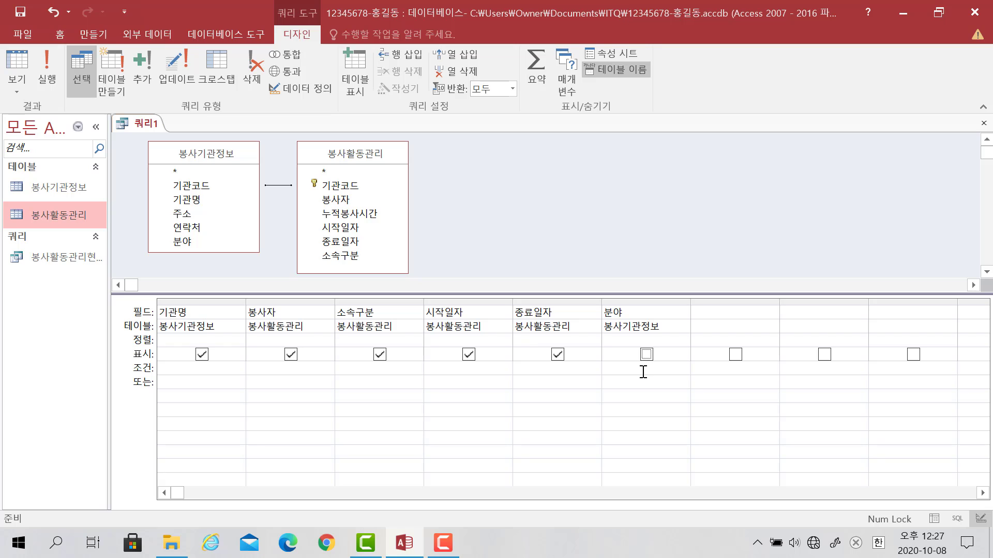
# Step: Set the criteria "*시설" for 분야 and >=2014-06-01 for 종료일자 on the same criteria row
pyautogui.click(640, 369)
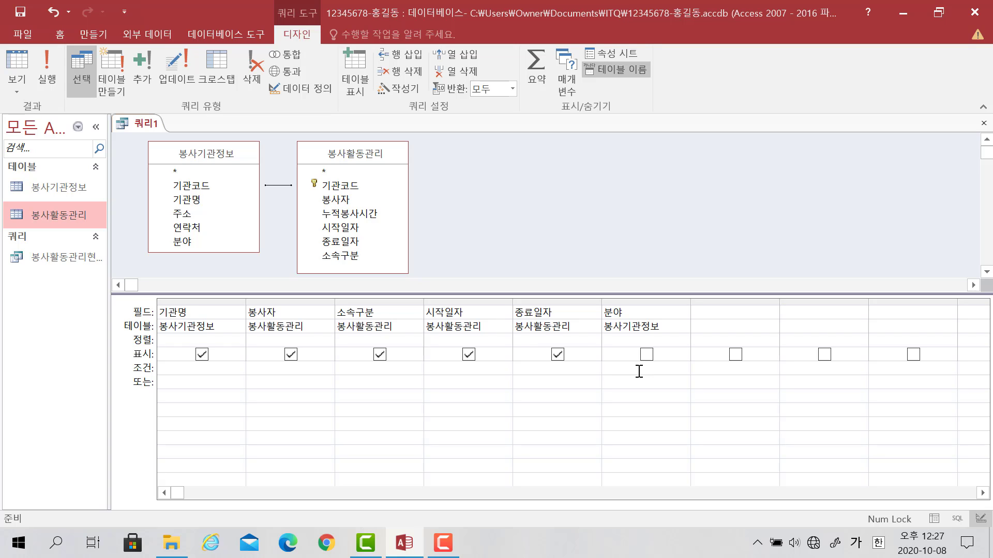
pyautogui.write('*')
pyautogui.write('싯설')
pyautogui.press('Tab')
pyautogui.write('>=2014-06-01')
pyautogui.press('Tab')
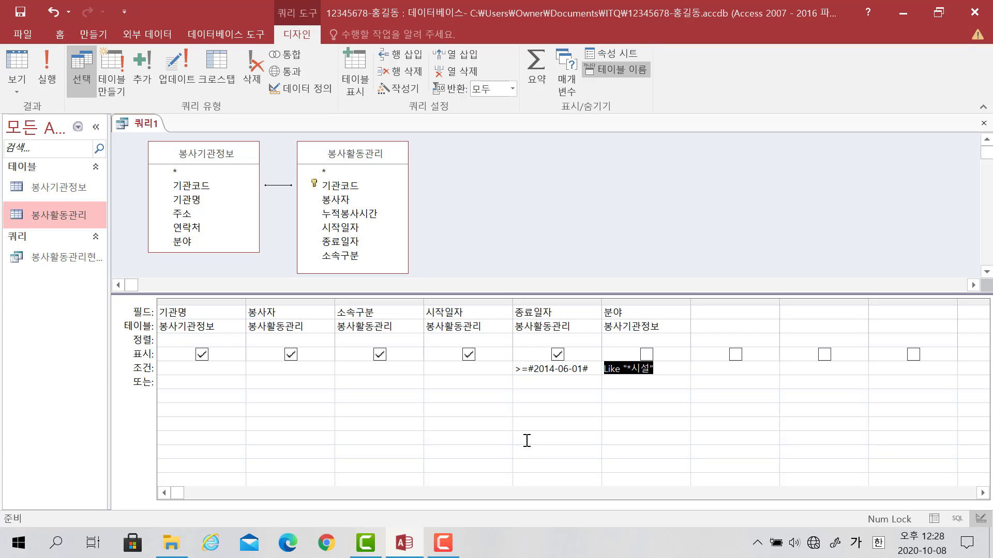
pyautogui.click(533, 386)
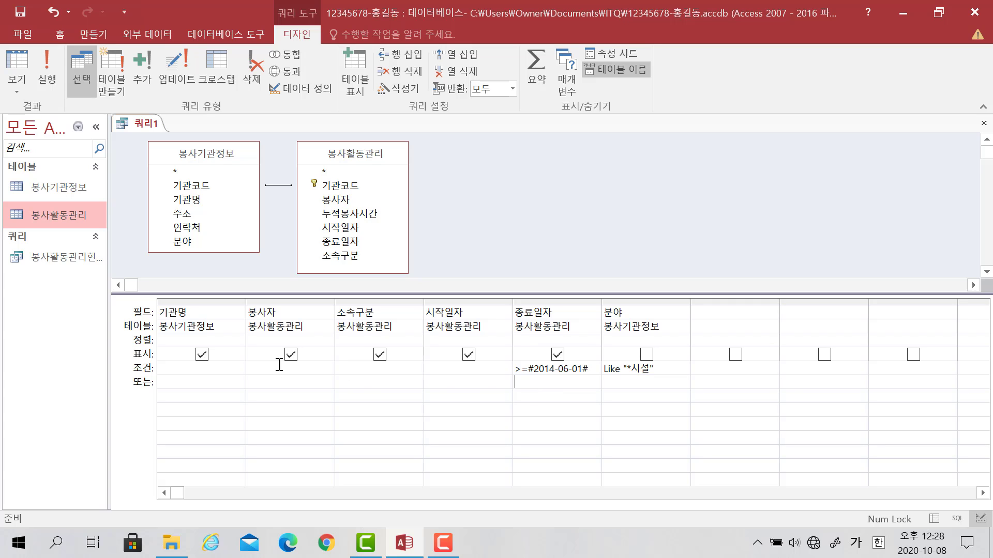
# Step: Sort the query by 봉사자 in ascending order (오름차순)
pyautogui.click(277, 340)
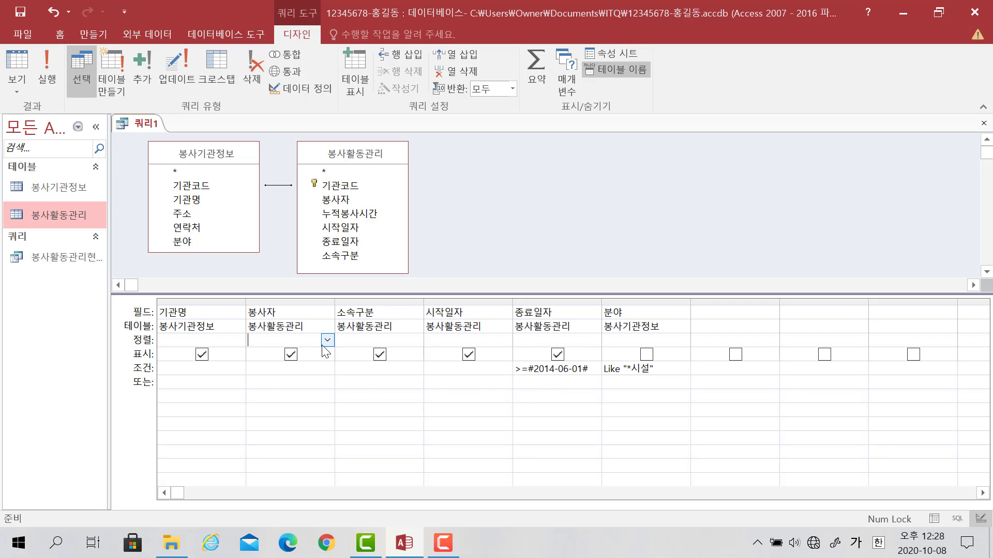
pyautogui.click(327, 341)
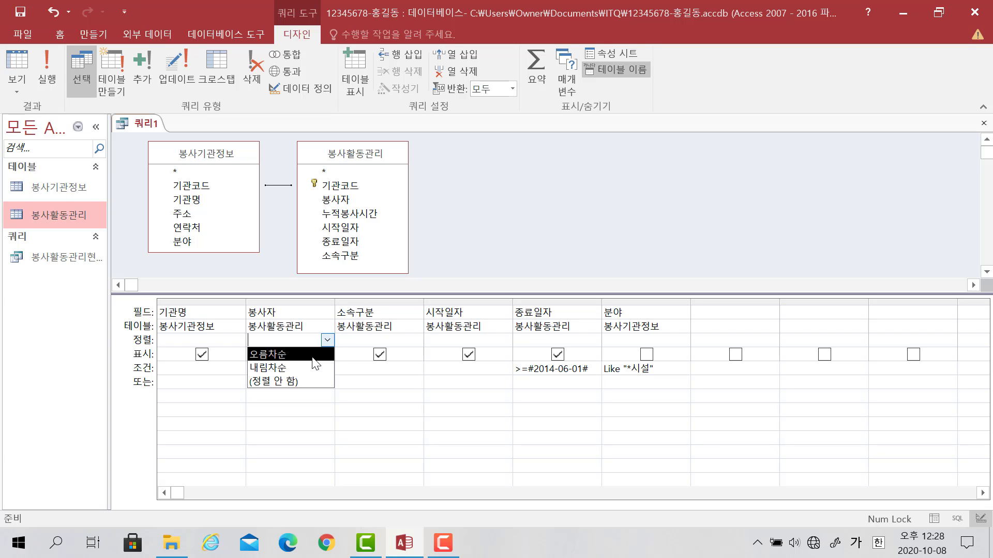
pyautogui.click(312, 358)
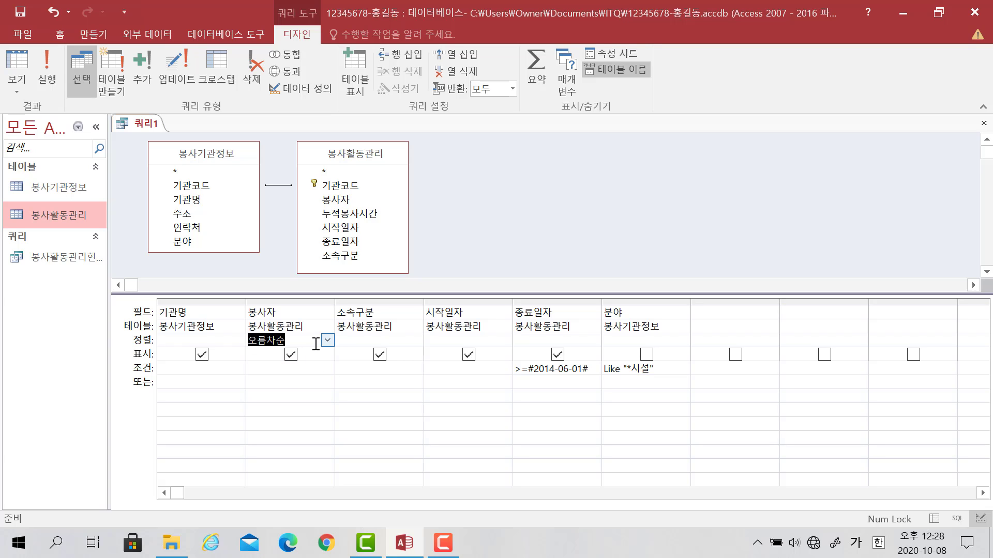
# Step: Run the query to check its records and return to design view
pyautogui.click(57, 89)
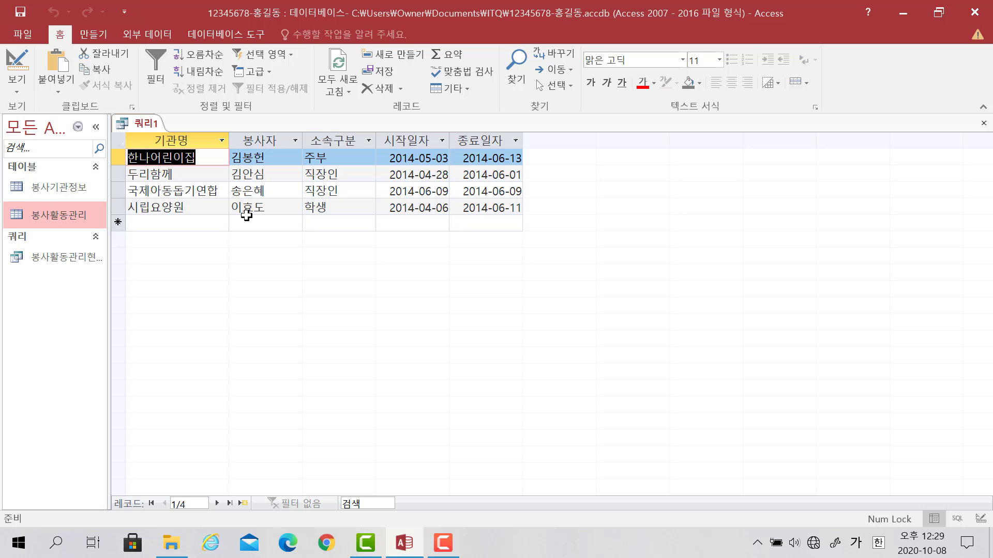
pyautogui.click(17, 83)
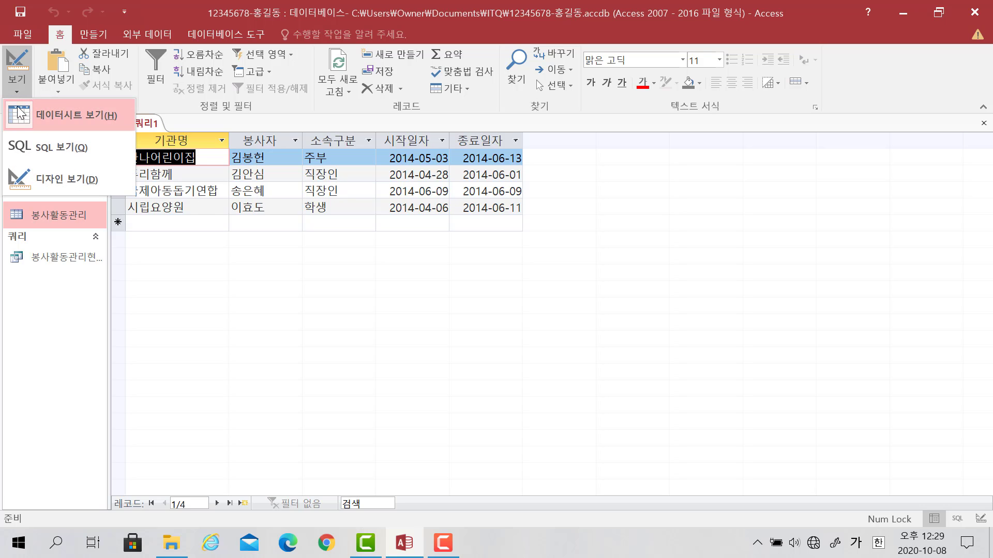
pyautogui.click(35, 175)
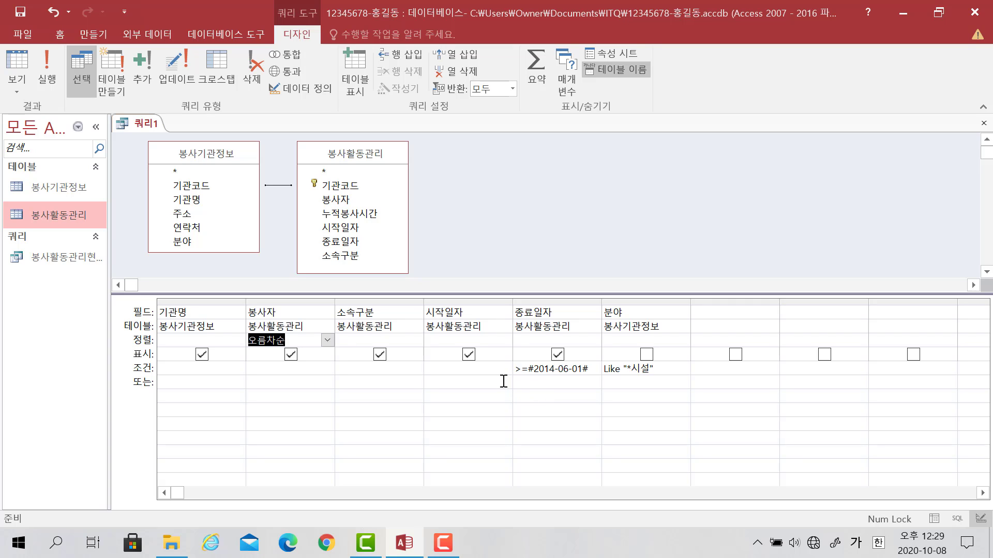
pyautogui.hotkey('ctrl', '2')
pyautogui.moveTo(511, 356)
pyautogui.mouseDown()
pyautogui.moveTo(522, 370)
pyautogui.moveTo(663, 381)
pyautogui.mouseUp()
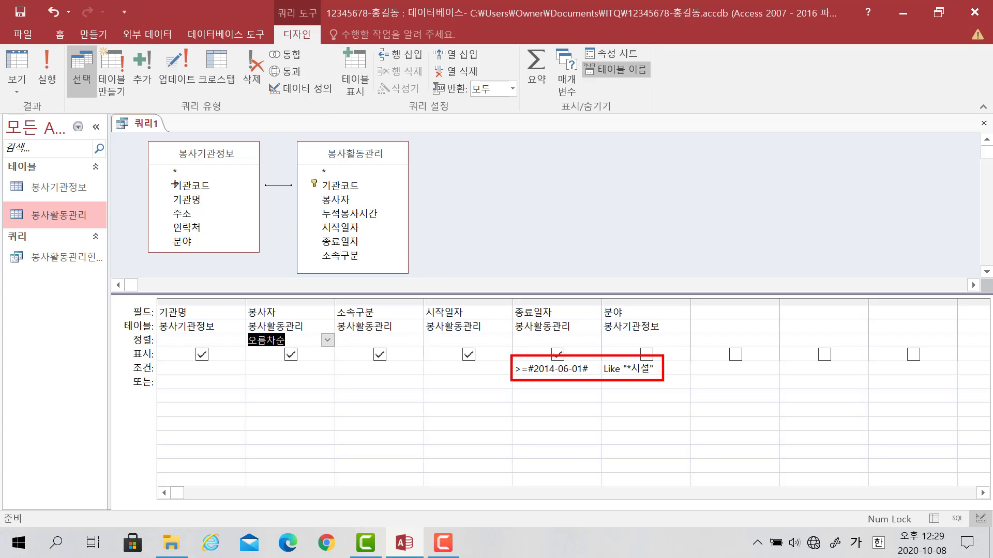
pyautogui.moveTo(171, 175); pyautogui.dragTo(222, 194)
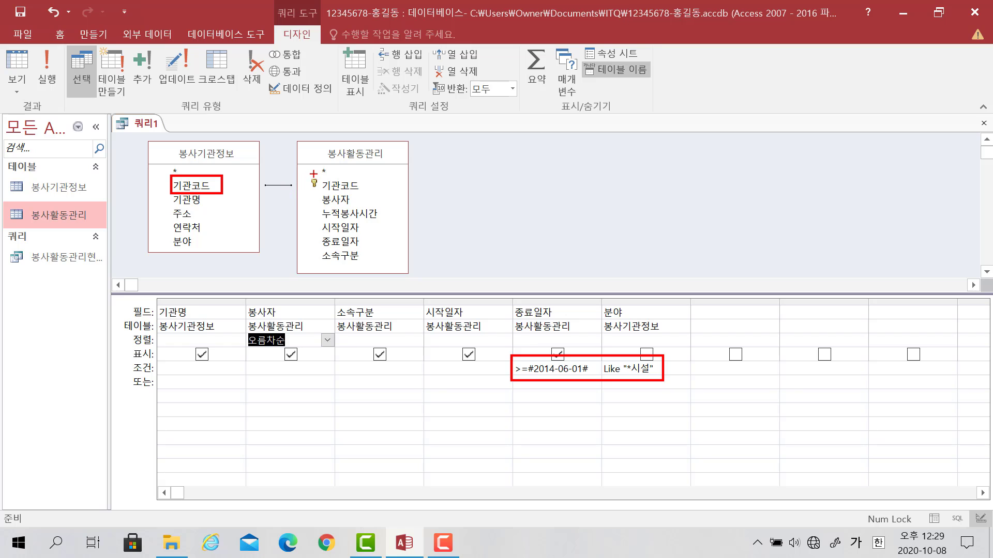
pyautogui.moveTo(313, 174)
pyautogui.mouseDown()
pyautogui.moveTo(338, 196)
pyautogui.moveTo(365, 196)
pyautogui.mouseUp()
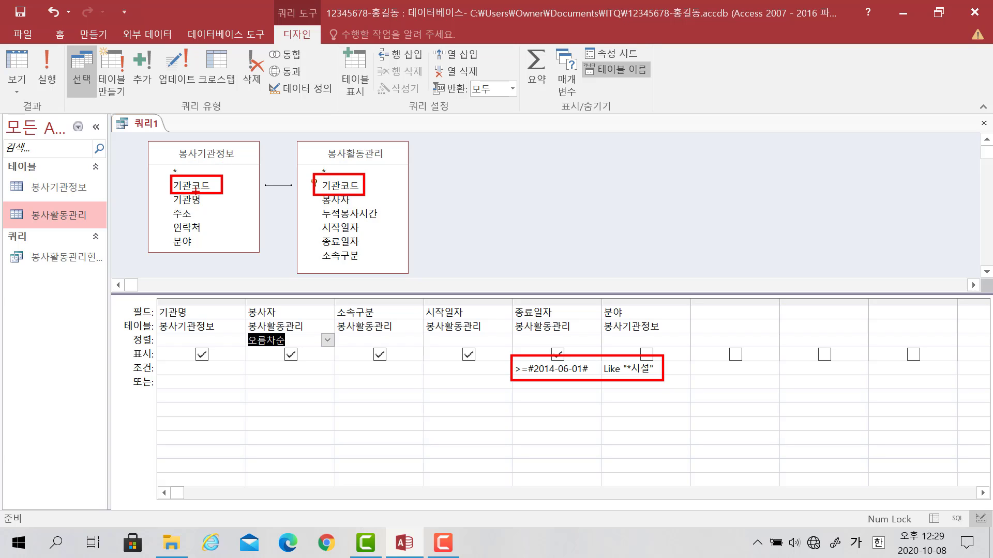
pyautogui.moveTo(195, 192)
pyautogui.mouseDown()
pyautogui.moveTo(169, 183)
pyautogui.moveTo(217, 172)
pyautogui.moveTo(198, 196)
pyautogui.mouseUp()
pyautogui.moveTo(55, 226)
pyautogui.mouseDown()
pyautogui.moveTo(23, 175)
pyautogui.moveTo(107, 207)
pyautogui.moveTo(51, 227)
pyautogui.mouseUp()
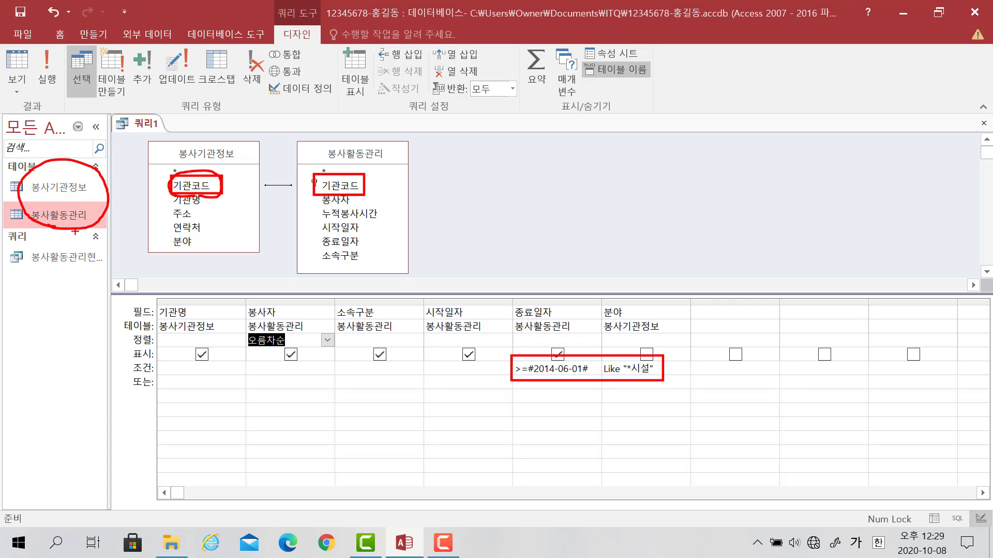
pyautogui.press('Escape')
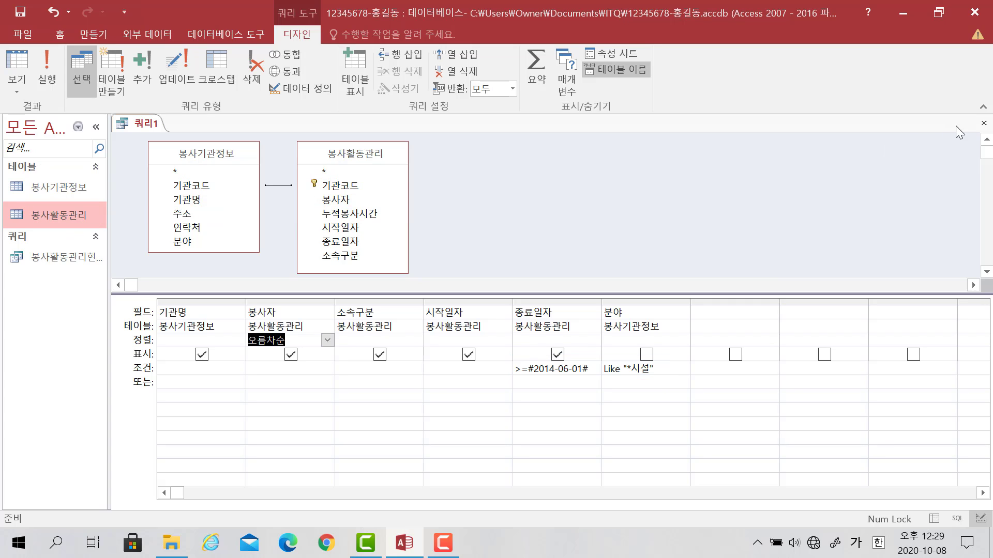
# Step: Close the query and save it under the name 봉사활동관리현황 분석
pyautogui.click(984, 125)
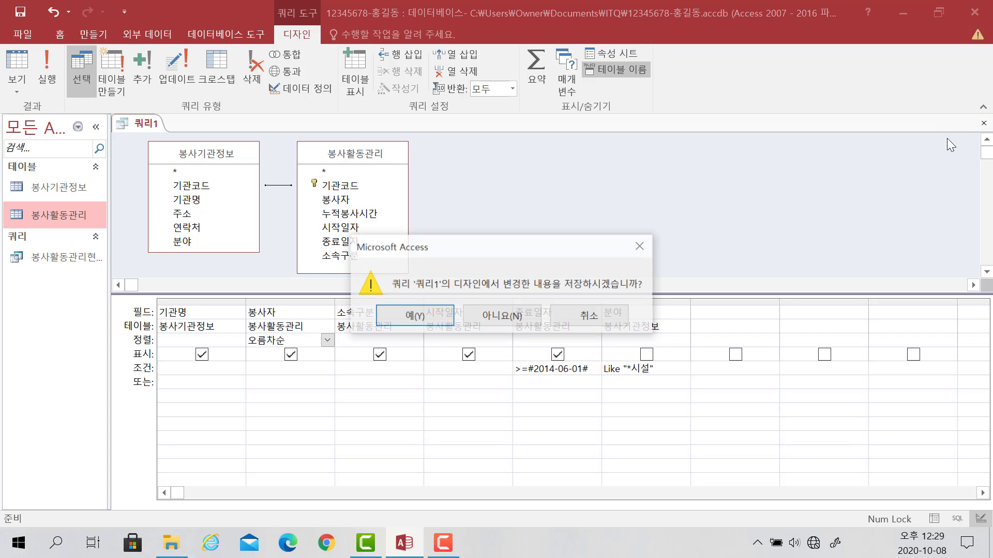
pyautogui.click(423, 319)
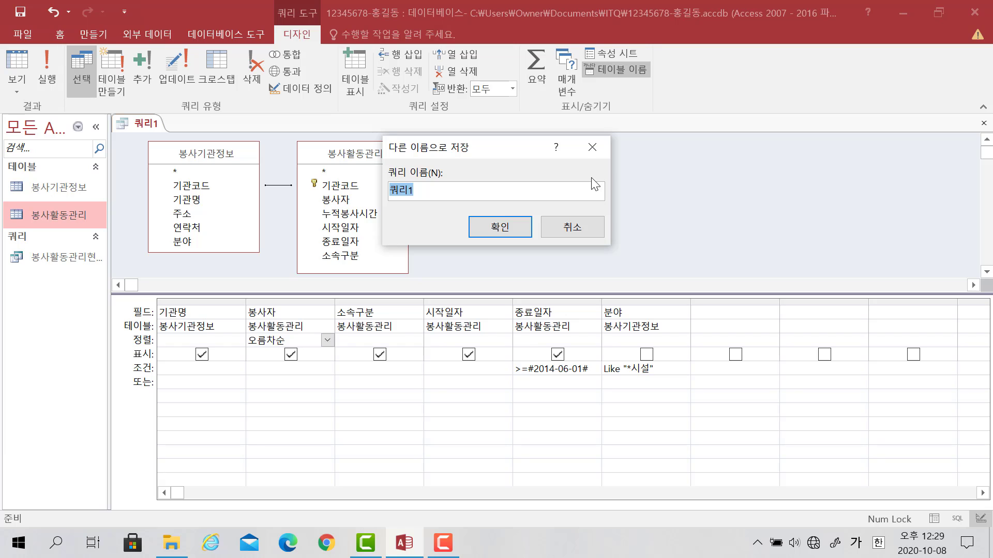
pyautogui.write('봉상')
pyautogui.write('활동관리현호')
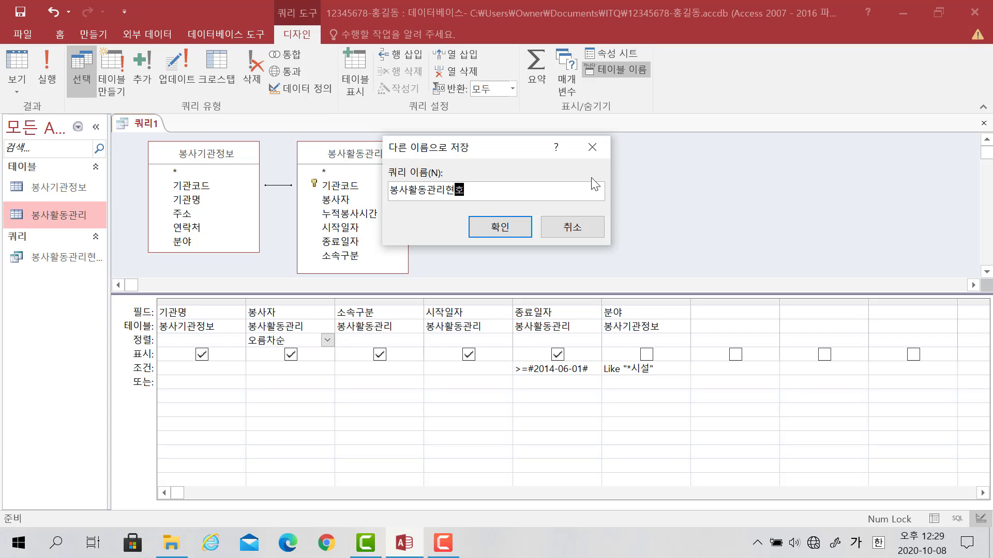
pyautogui.write('황 분석')
pyautogui.click(490, 228)
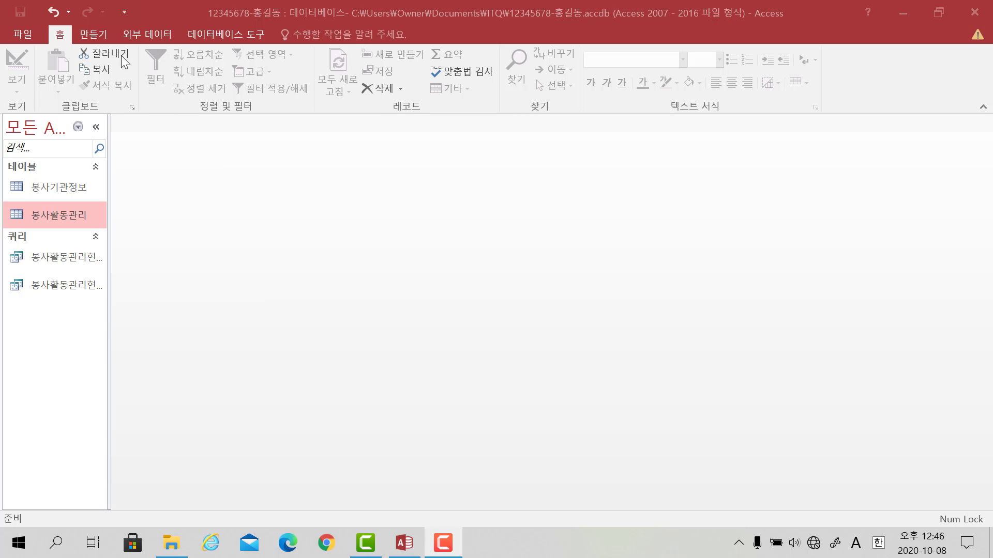
# Step: Start a new report with the Report Wizard, using the query 봉사활동관리현황 as its source
pyautogui.click(104, 33)
pyautogui.click(105, 32)
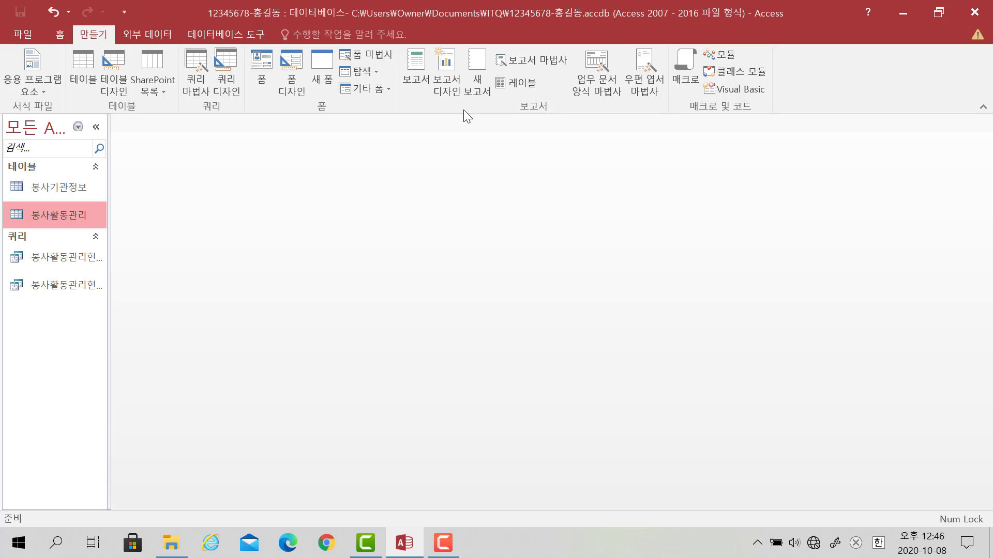
pyautogui.click(525, 59)
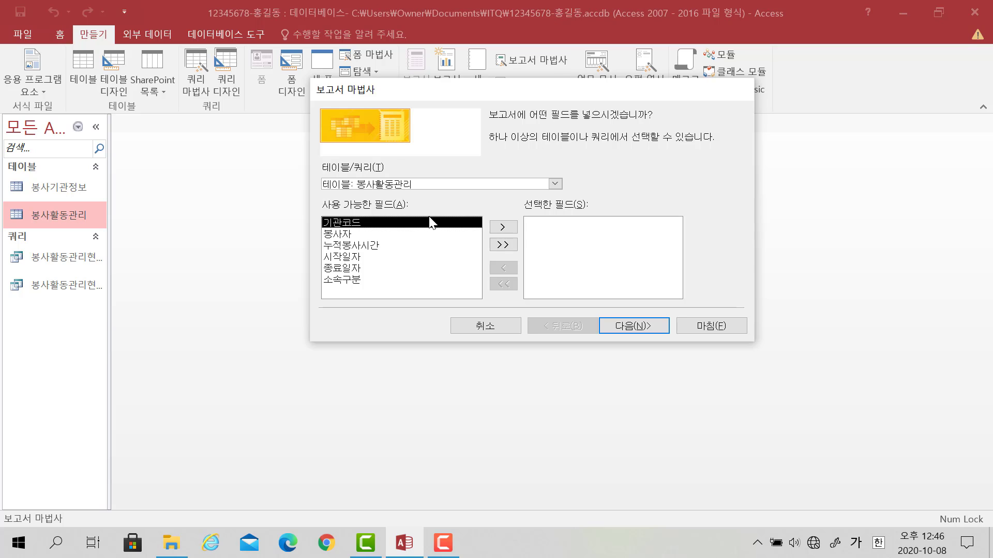
pyautogui.click(562, 184)
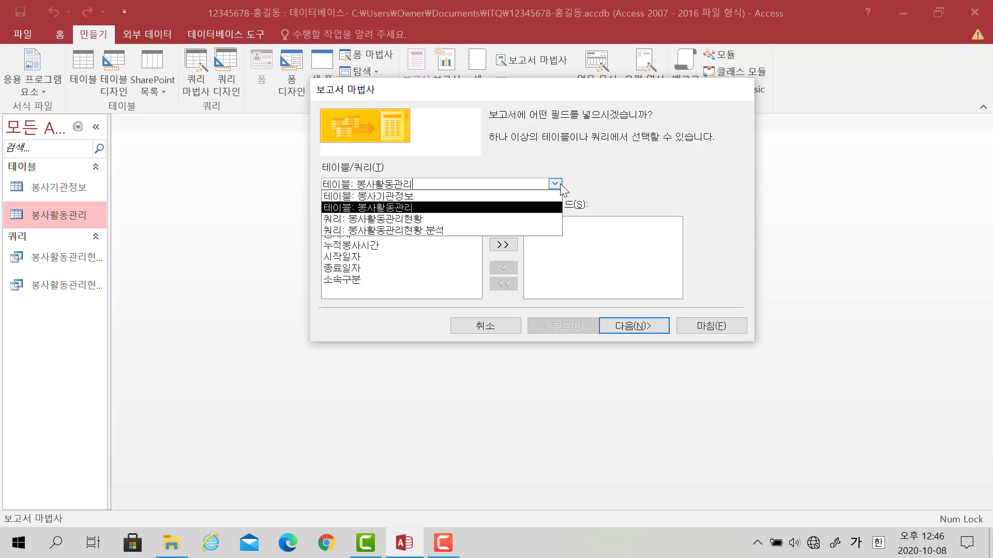
pyautogui.click(486, 219)
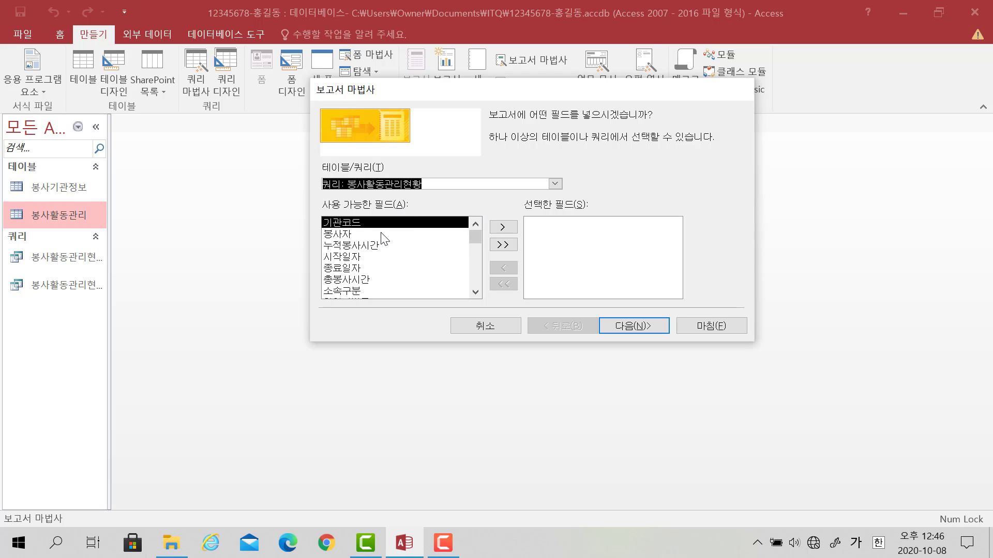
# Step: Add the fields 시작일자, 종료일자, 봉사자, 소속구분, 확인서발급 and 총봉사시간 to the report in that order
pyautogui.doubleClick(371, 258)
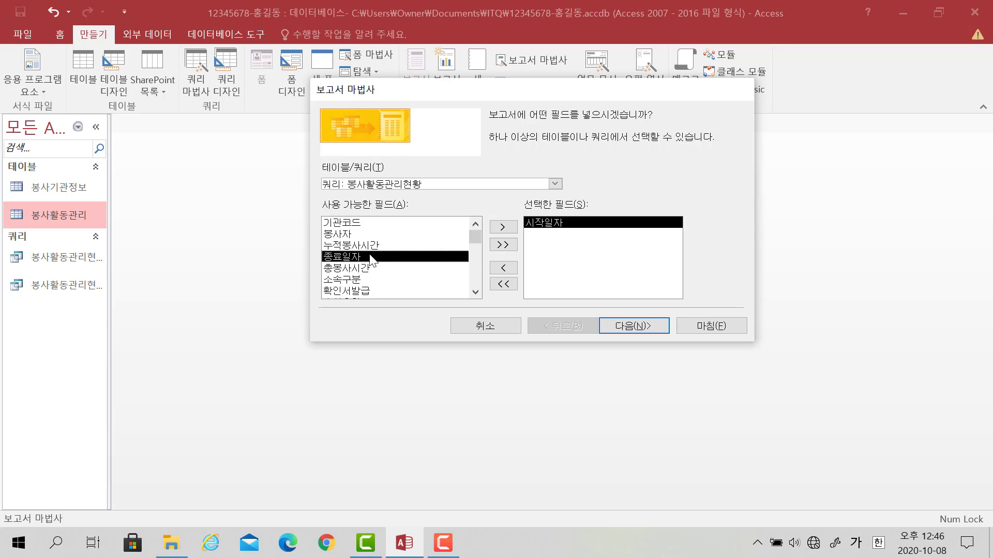
pyautogui.doubleClick(371, 258)
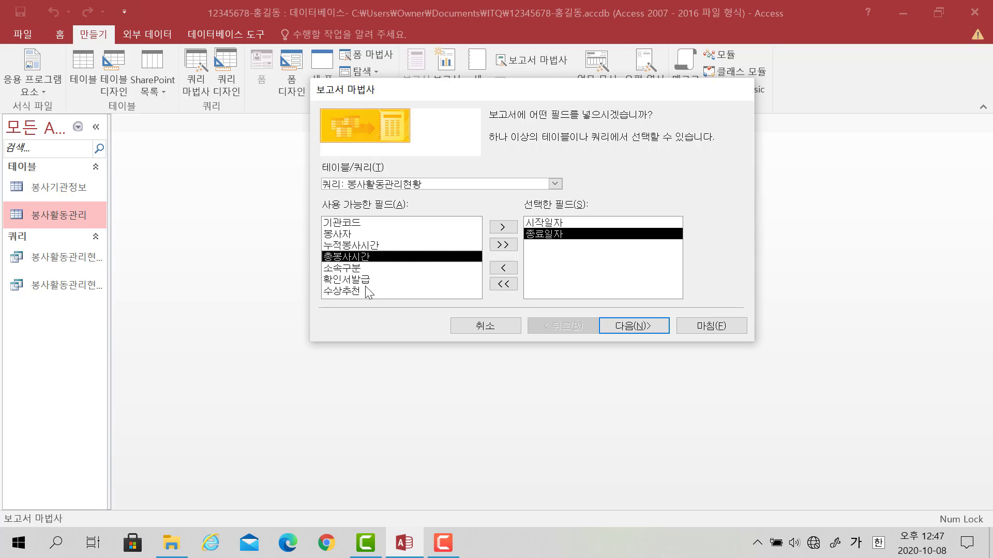
pyautogui.doubleClick(371, 235)
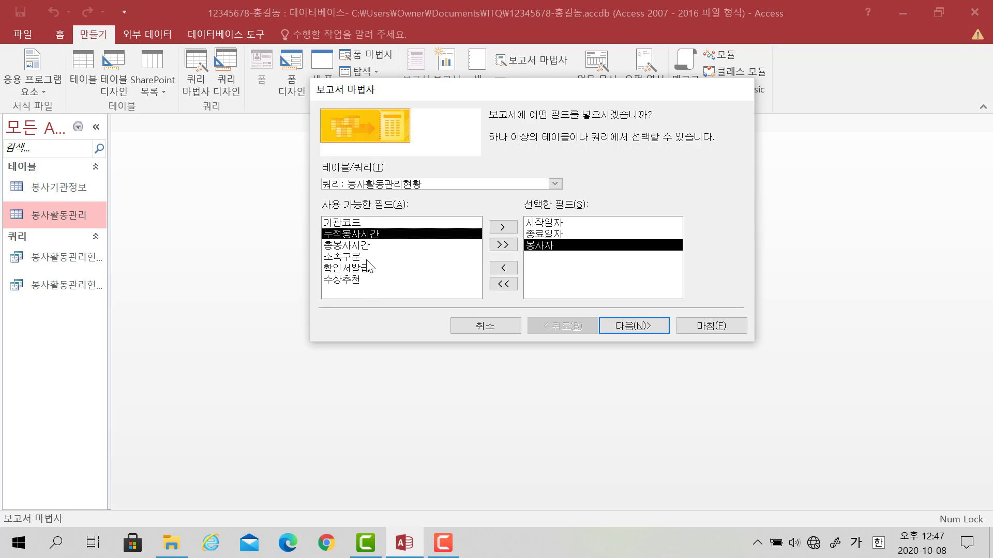
pyautogui.doubleClick(368, 257)
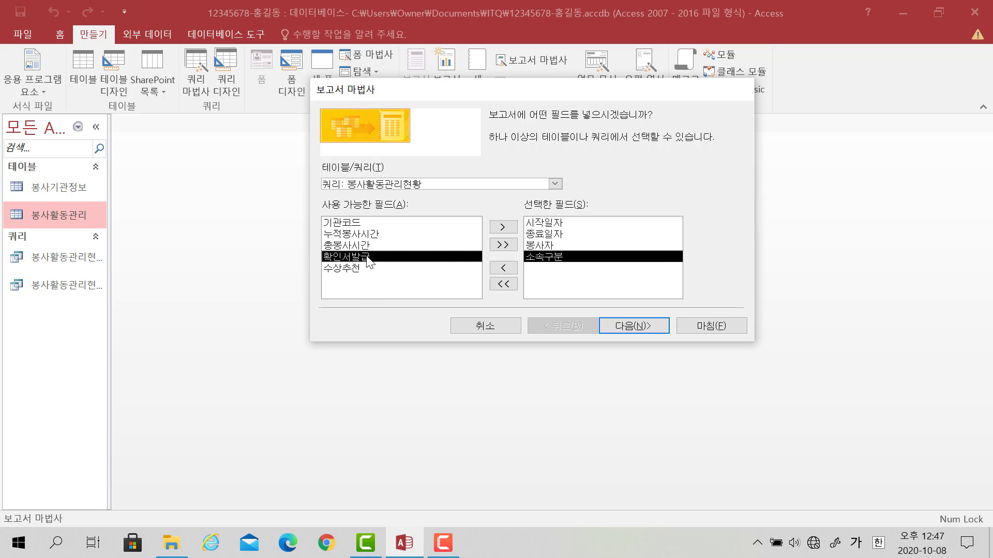
pyautogui.doubleClick(369, 256)
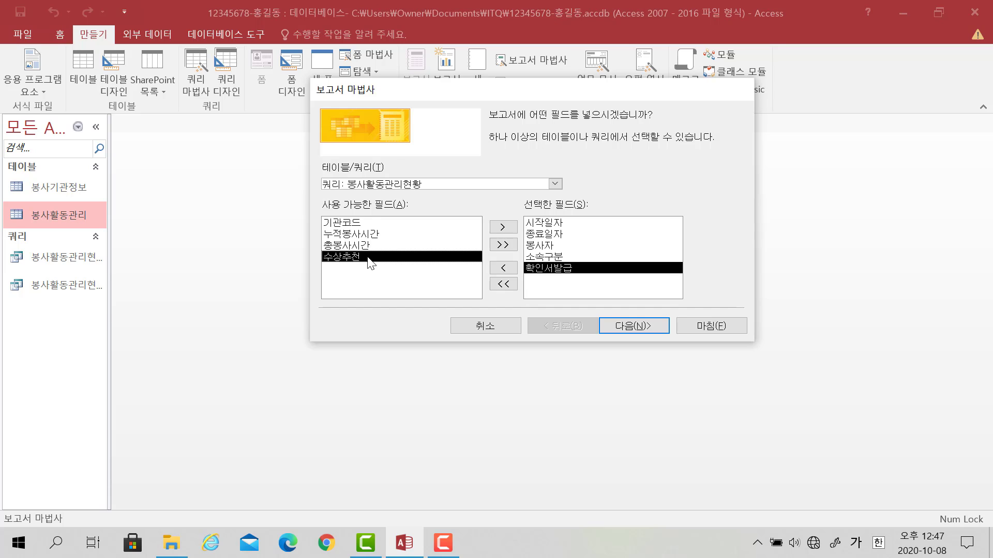
pyautogui.doubleClick(370, 246)
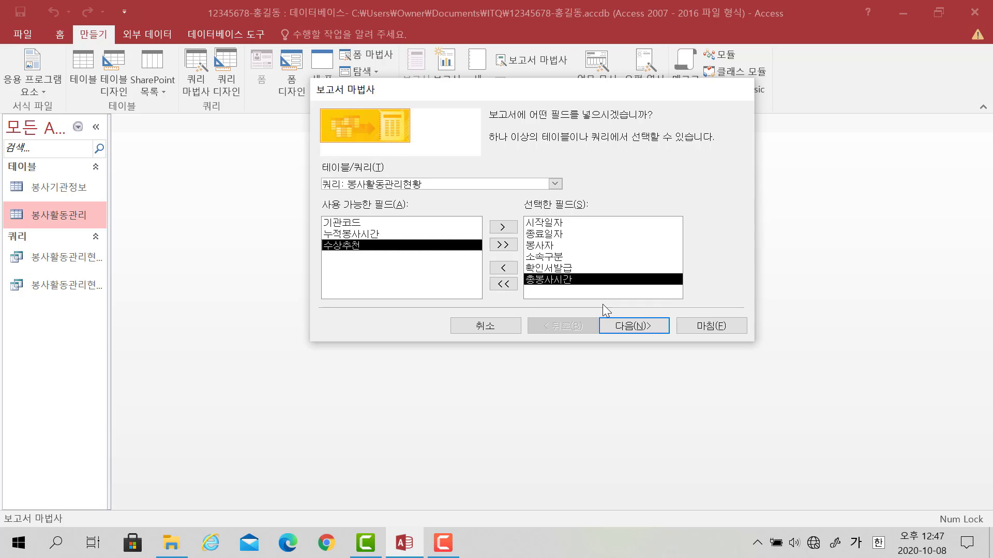
# Step: Accept the selected fields for the report and group the records by 시작일자 per month
pyautogui.click(632, 325)
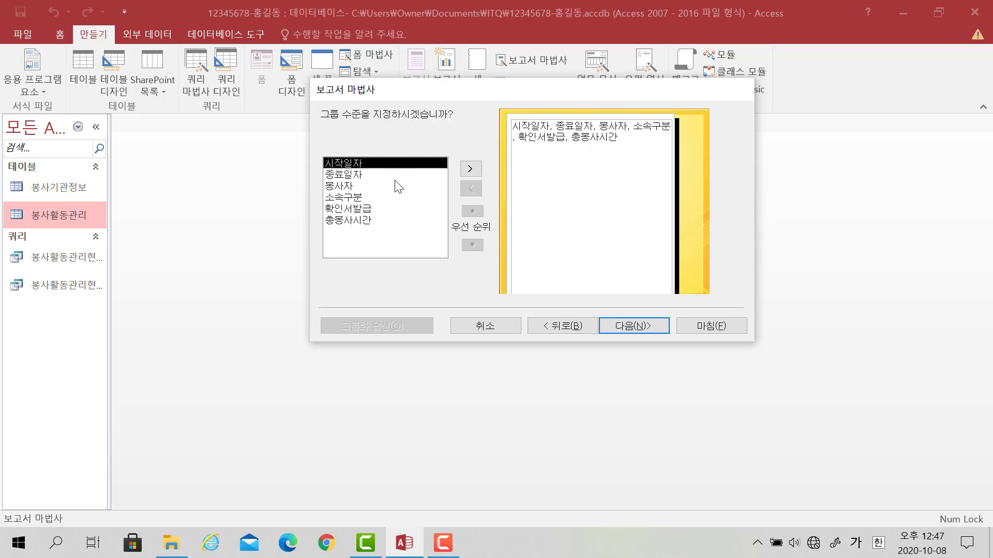
pyautogui.click(469, 169)
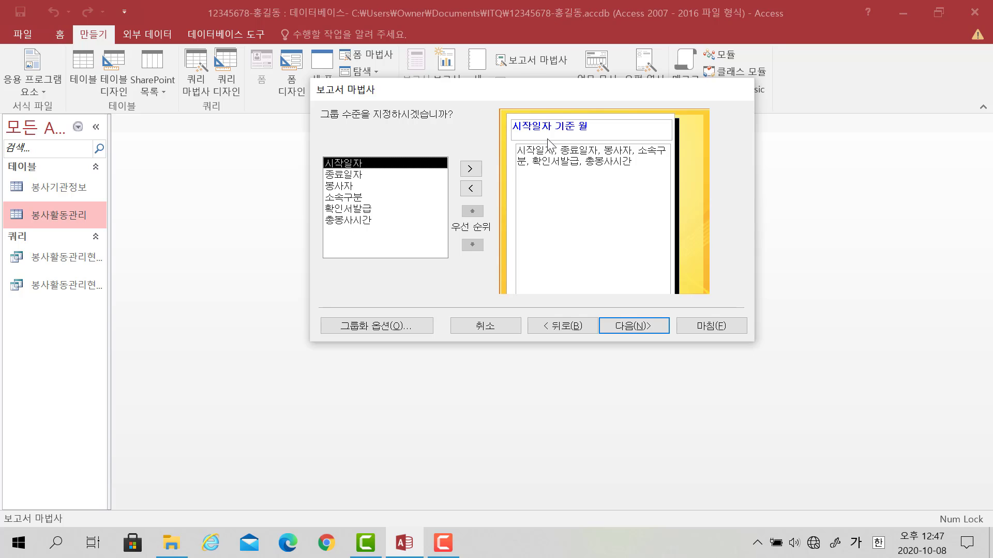
pyautogui.click(617, 323)
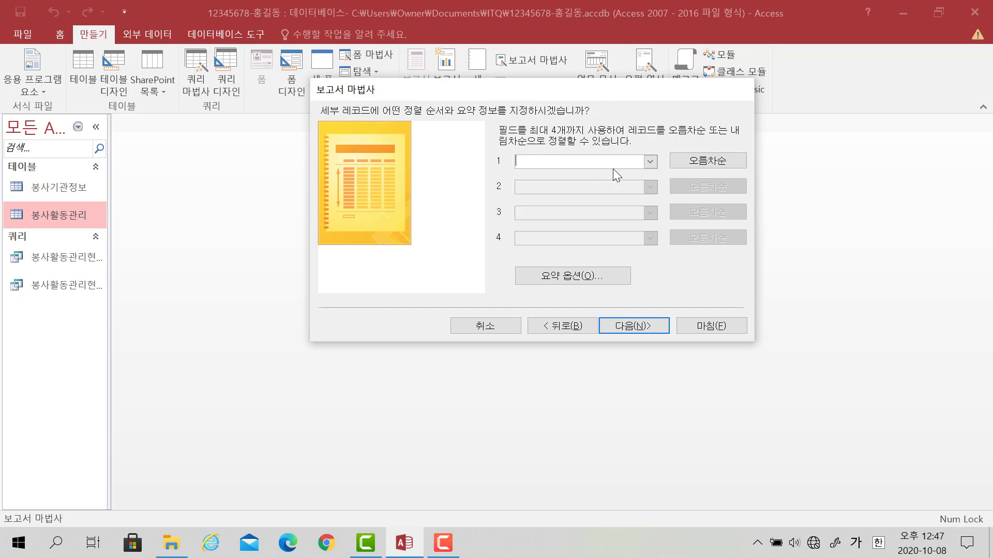
# Step: Sort the report's detail records by 종료일자 in ascending order (오름차순)
pyautogui.click(650, 162)
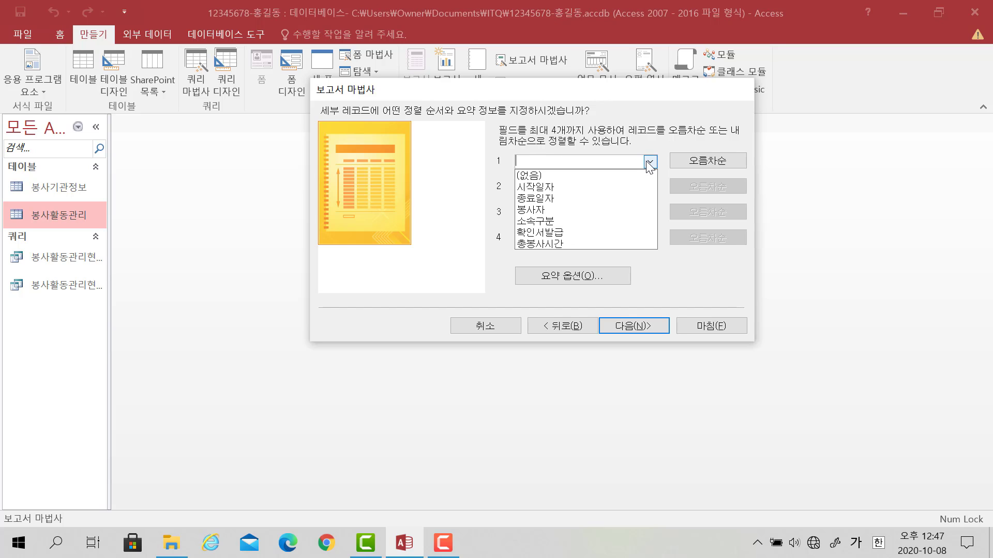
pyautogui.click(615, 200)
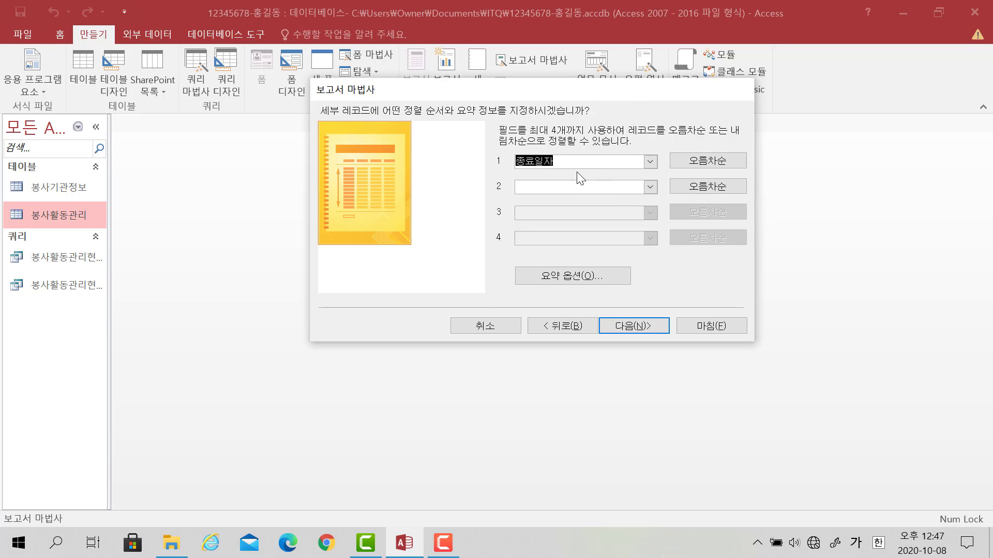
pyautogui.click(720, 161)
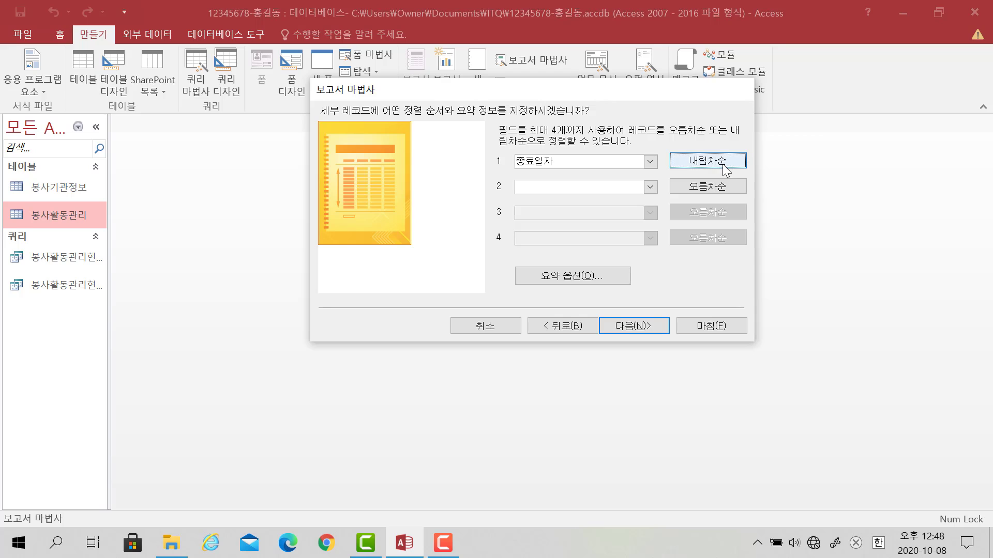
pyautogui.click(724, 162)
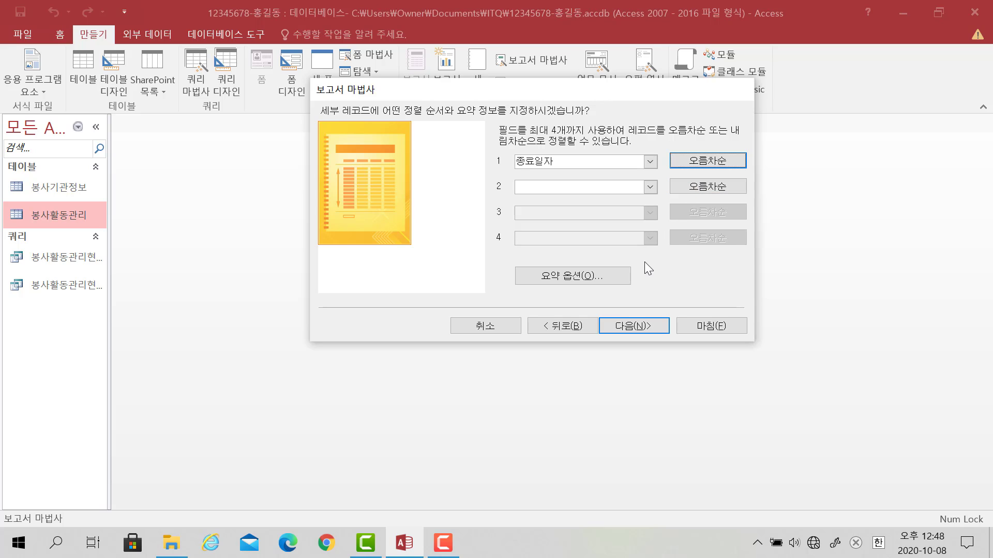
# Step: Add a 합계 summary for 총봉사시간, and accept the 단계 layout with 세로 orientation
pyautogui.click(589, 270)
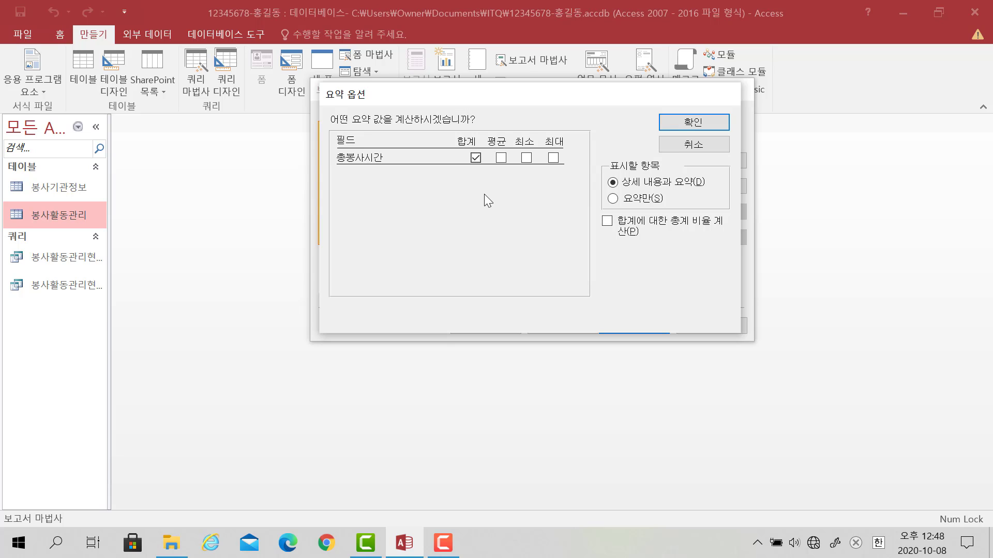
pyautogui.click(670, 123)
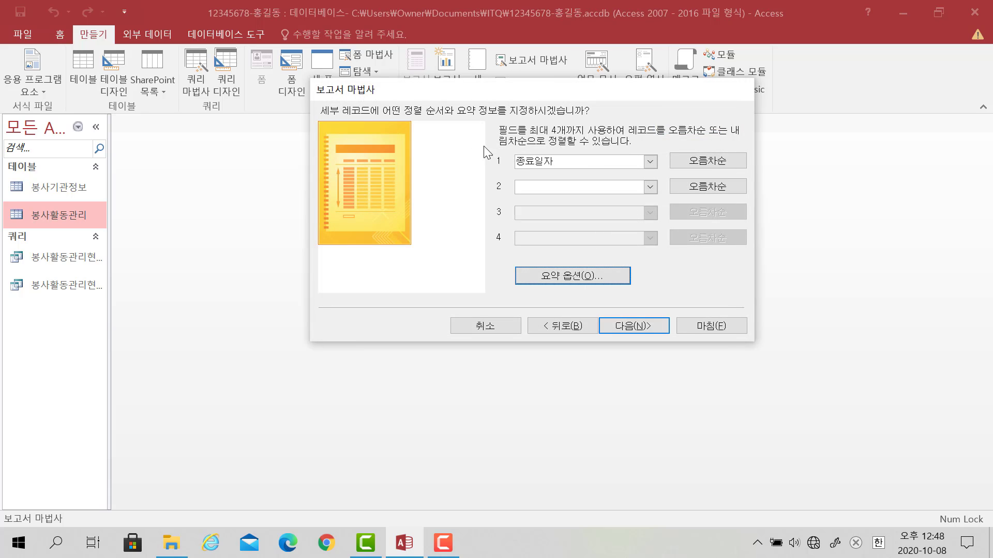
pyautogui.click(633, 326)
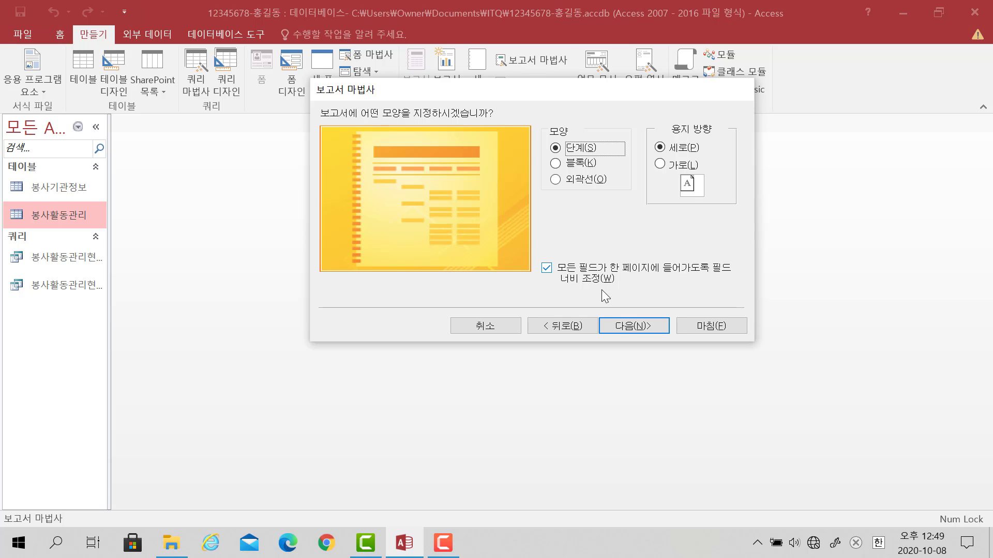
pyautogui.click(620, 326)
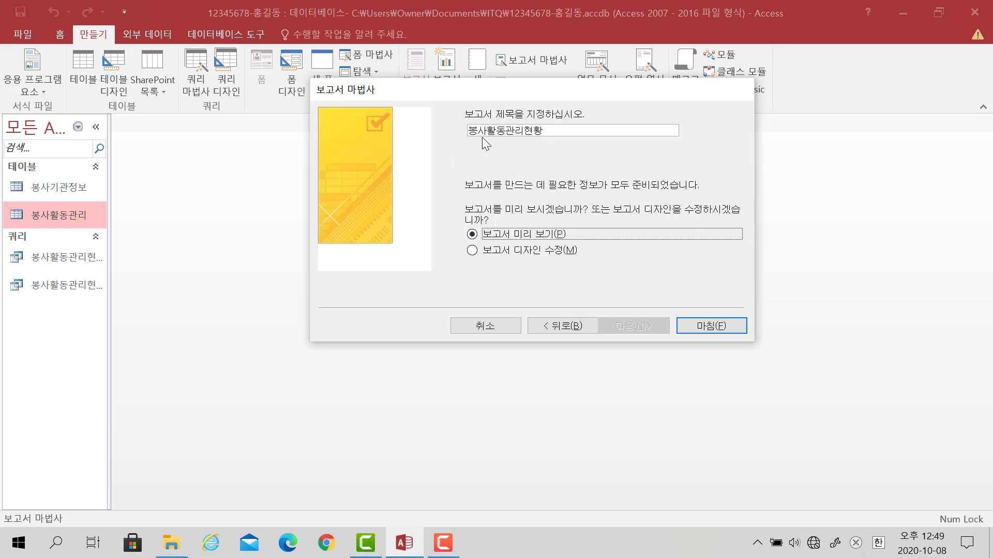
# Step: Title the report 봉사활동관리현황 보고서 and finish the wizard with the 보고서 디자인 수정 option
pyautogui.click(556, 134)
pyautogui.write('보')
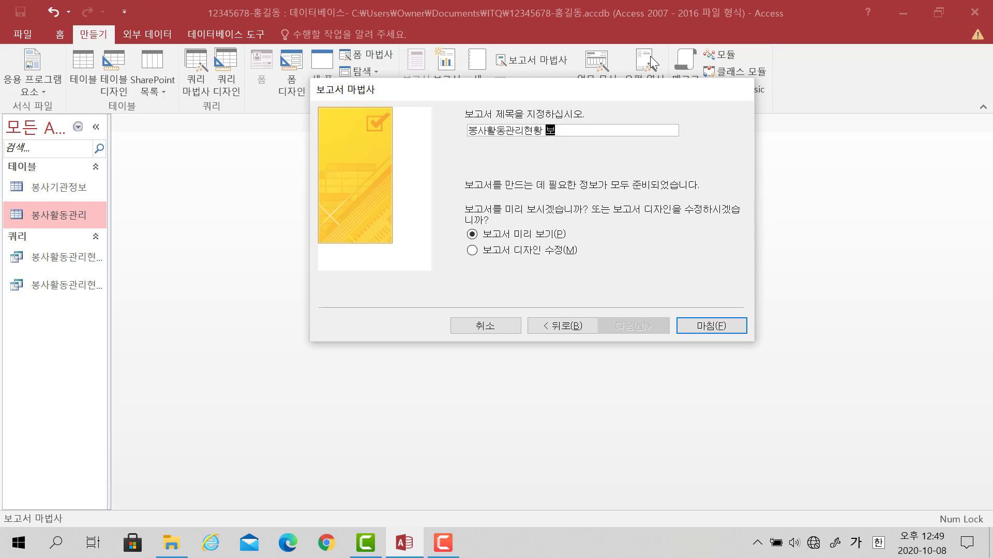
pyautogui.write('고서')
pyautogui.click(510, 253)
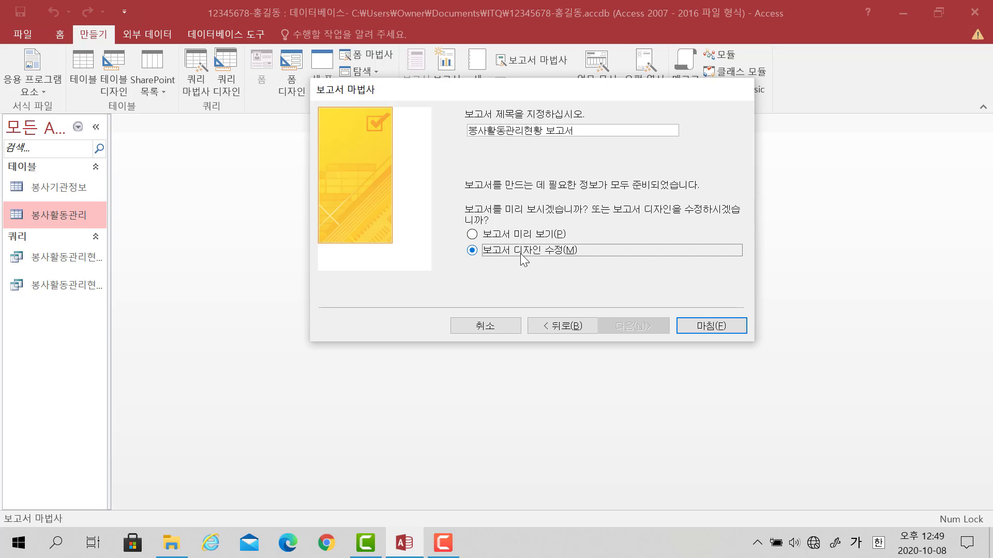
pyautogui.click(702, 327)
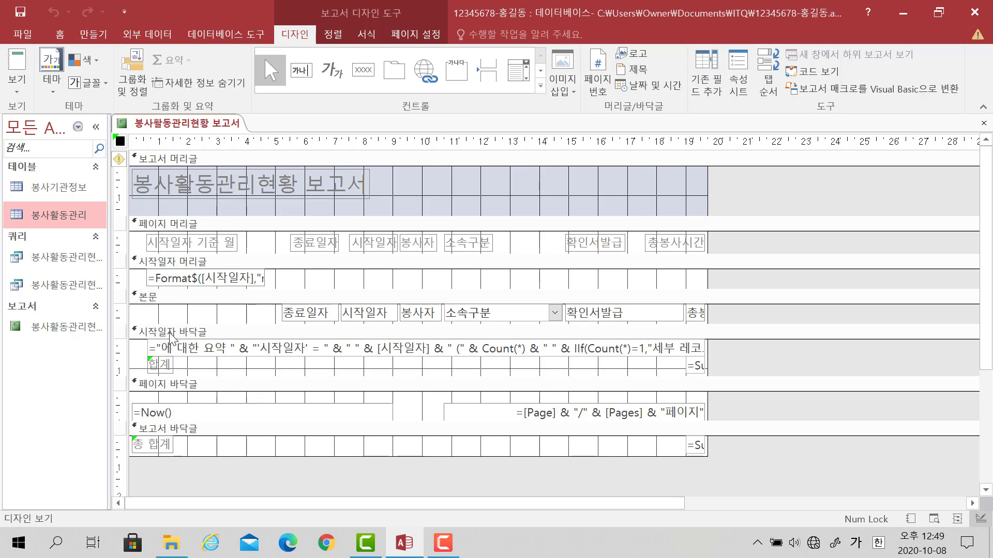
# Step: Delete the summary expression box from the 시작일자 바닥글 section and the page number box from the 페이지 바닥글 section
pyautogui.click(190, 353)
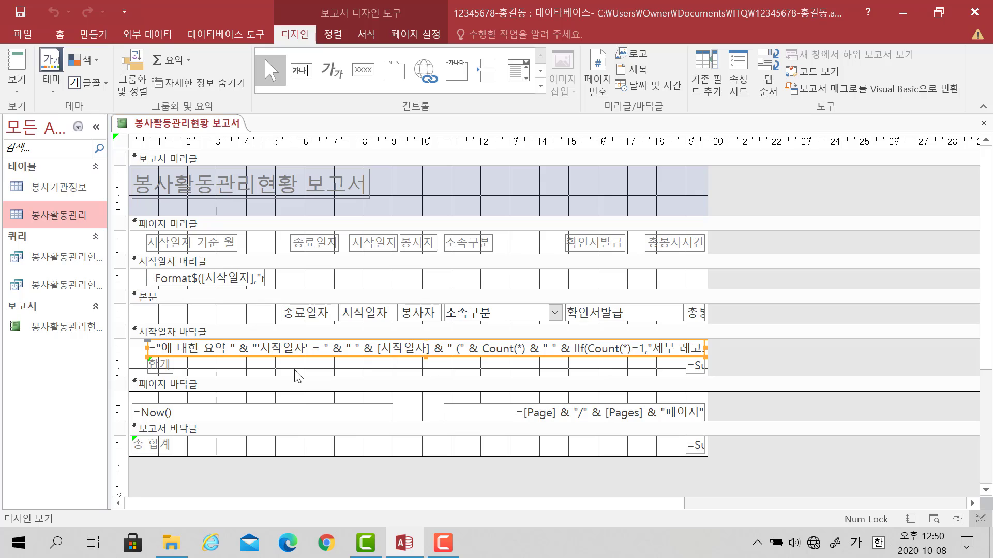
pyautogui.press('Delete')
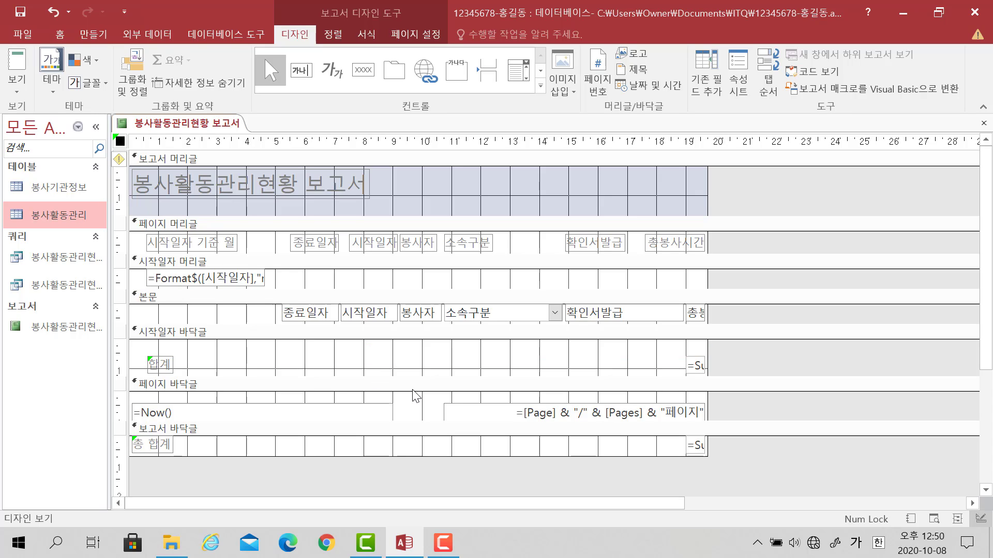
pyautogui.click(482, 411)
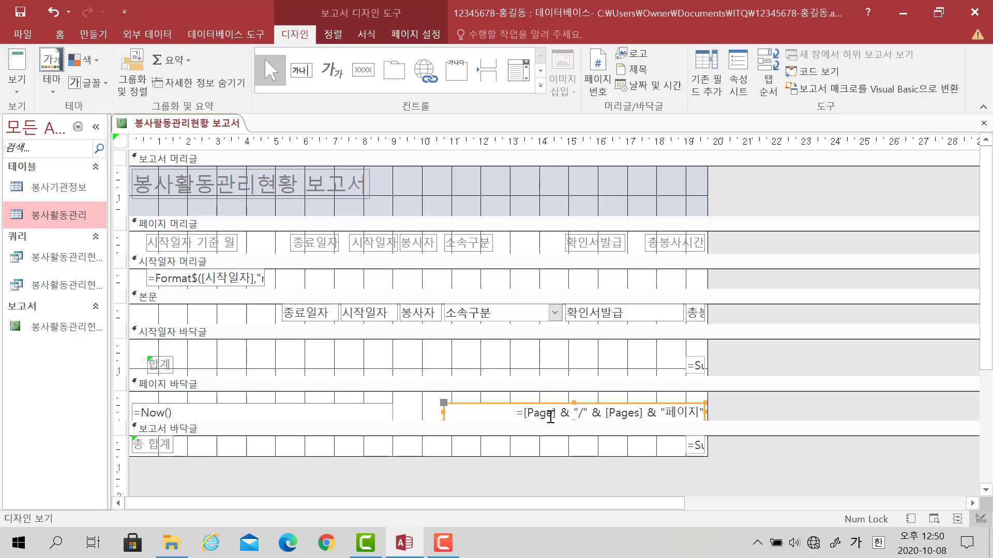
pyautogui.press('Delete')
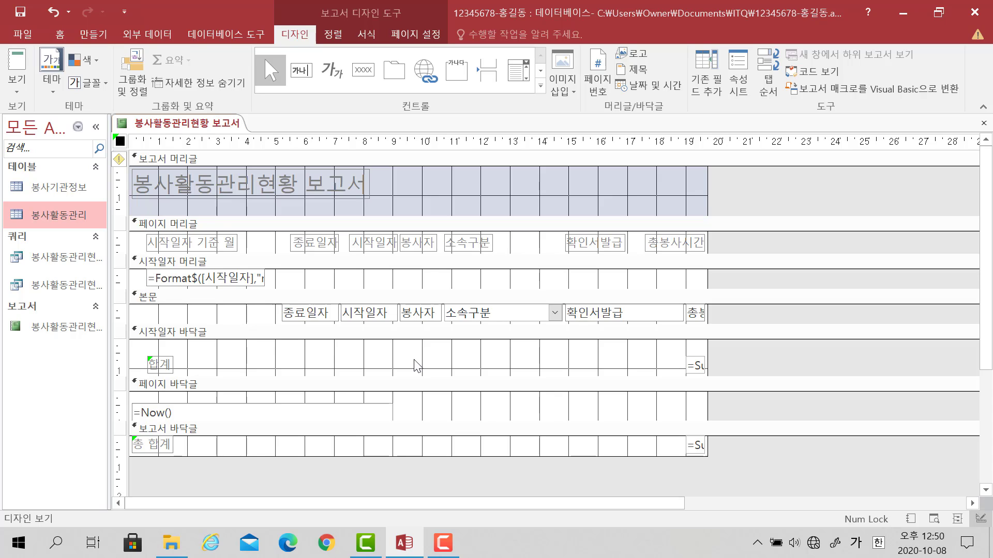
# Step: Move the =Now() box below the title in a taller 보고서 머리글 section and narrow it to about 6 cm
pyautogui.click(203, 409)
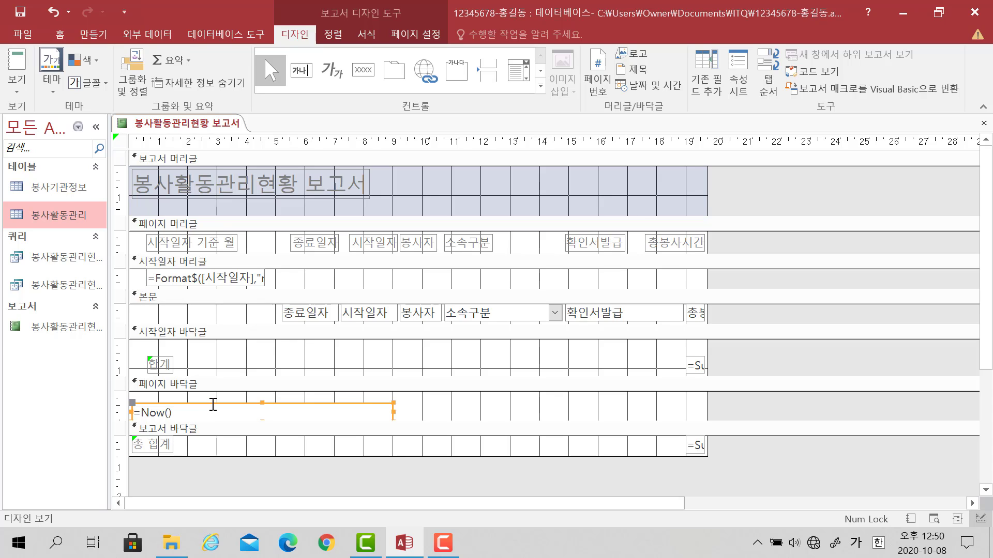
pyautogui.moveTo(213, 406); pyautogui.dragTo(503, 199)
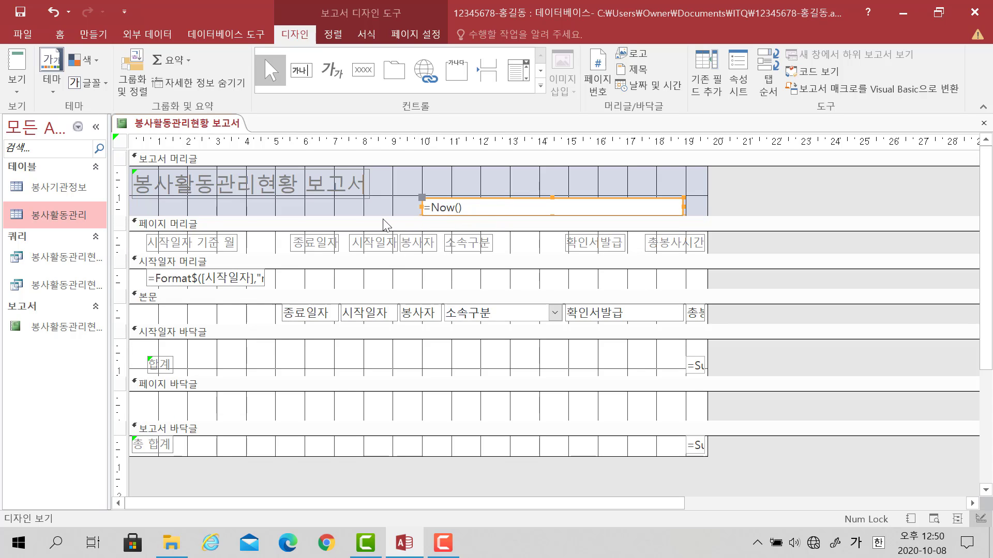
pyautogui.moveTo(383, 223); pyautogui.dragTo(382, 243)
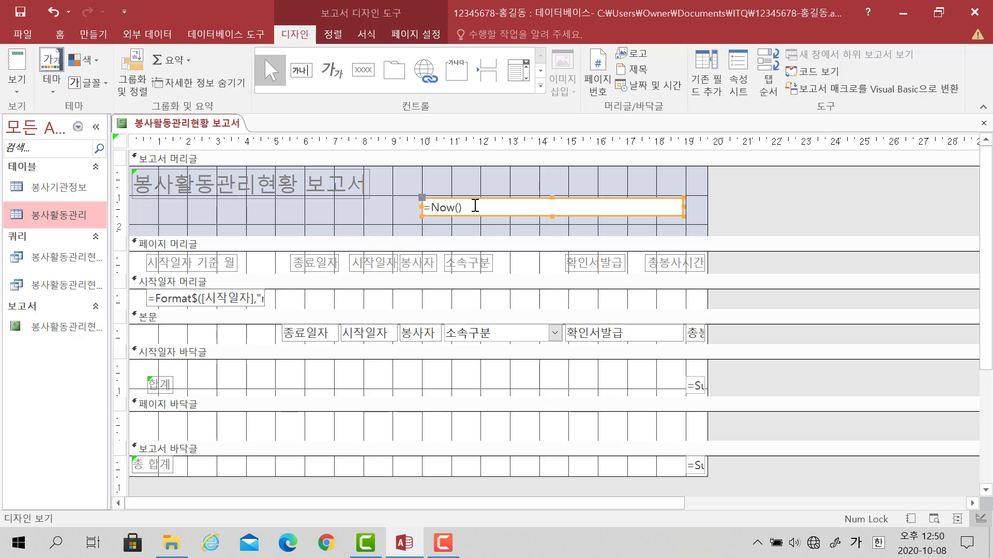
pyautogui.moveTo(495, 216); pyautogui.dragTo(505, 225)
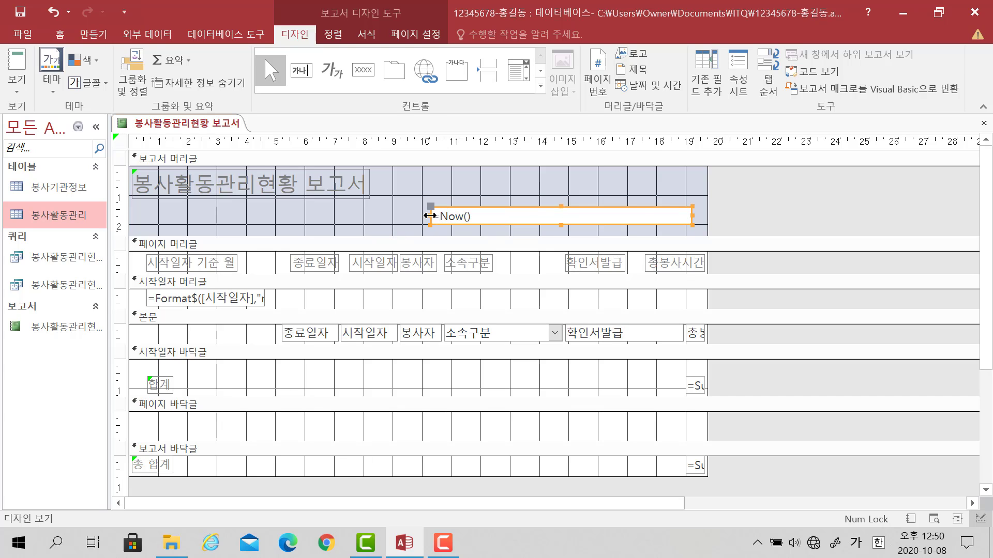
pyautogui.moveTo(430, 216); pyautogui.dragTo(563, 215)
# Step: Replace the header date box's expression with =DateSerial(2014,6,14) and right-align its text
pyautogui.click(527, 215)
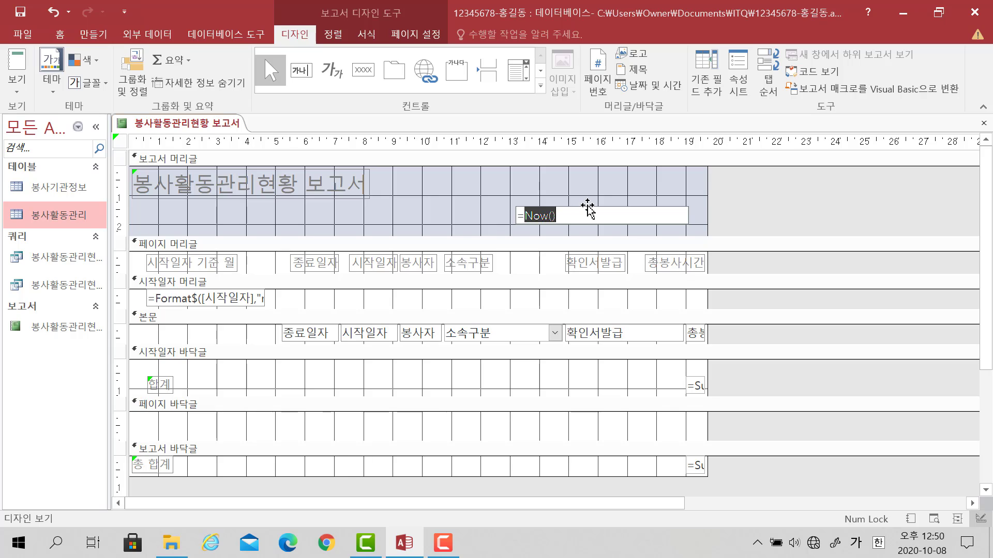
pyautogui.press('Hangul')
pyautogui.write('dat')
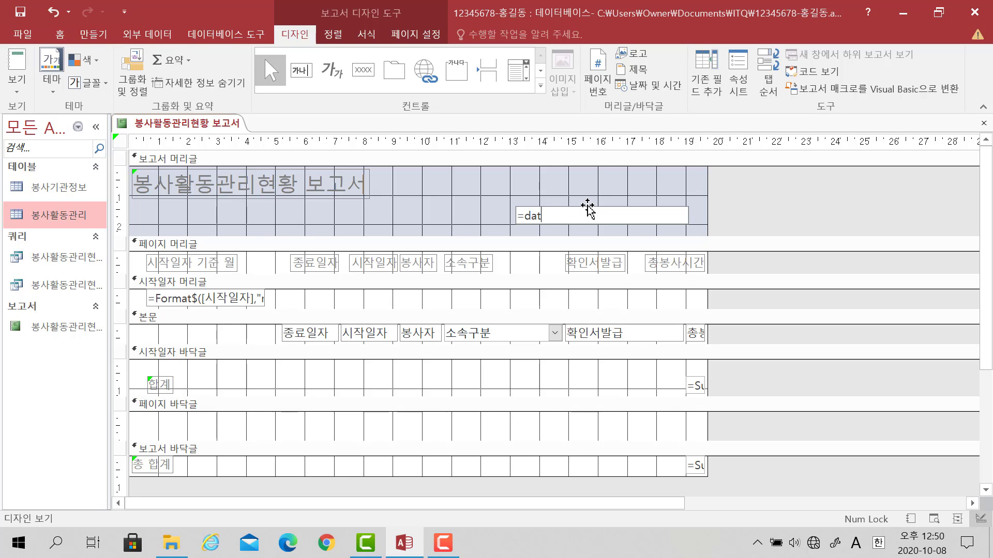
pyautogui.write('eserial(2014')
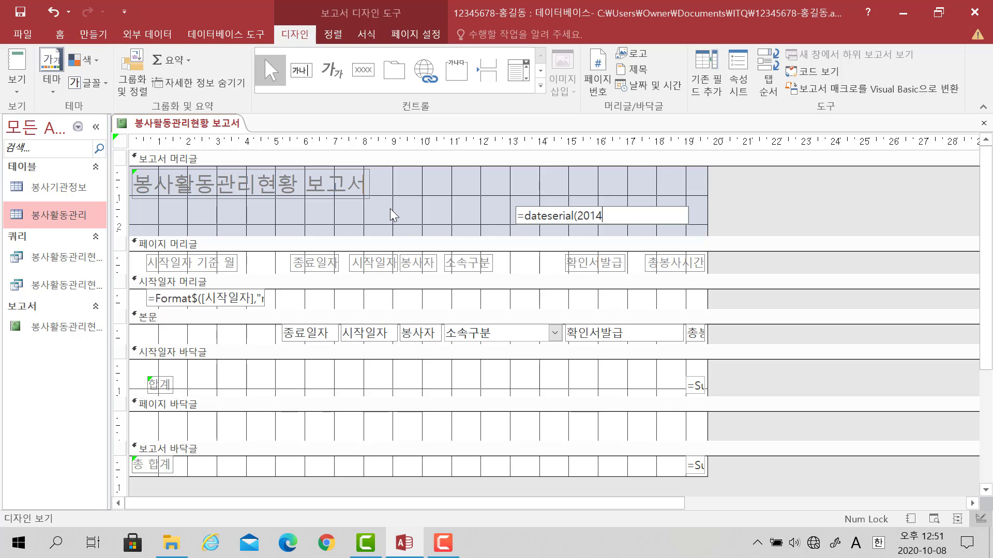
pyautogui.write(',6,14)')
pyautogui.press('Return')
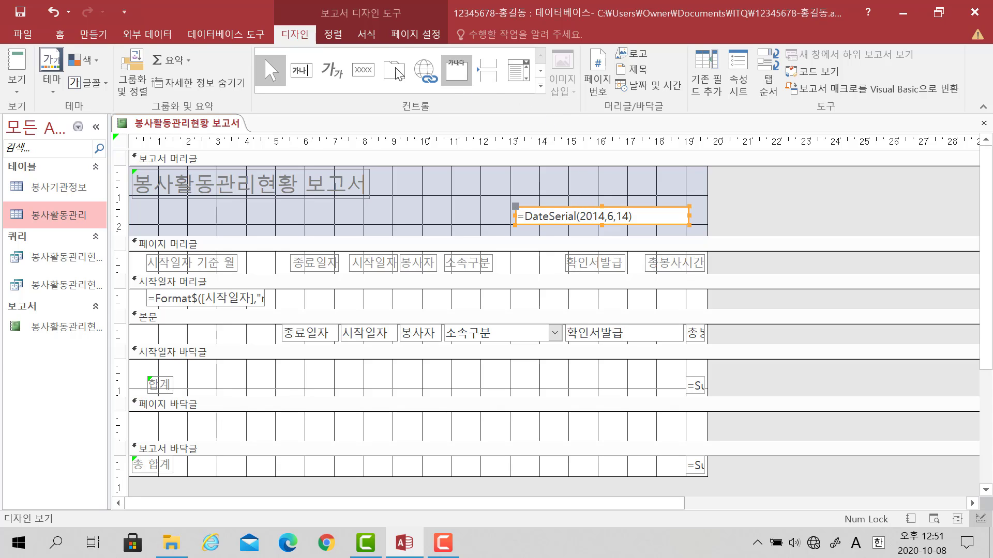
pyautogui.click(60, 35)
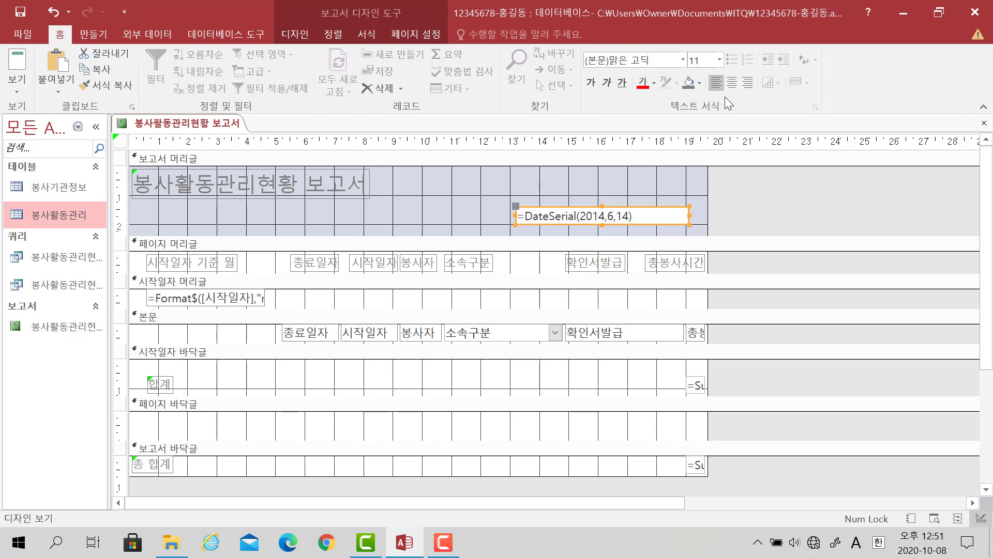
pyautogui.click(746, 86)
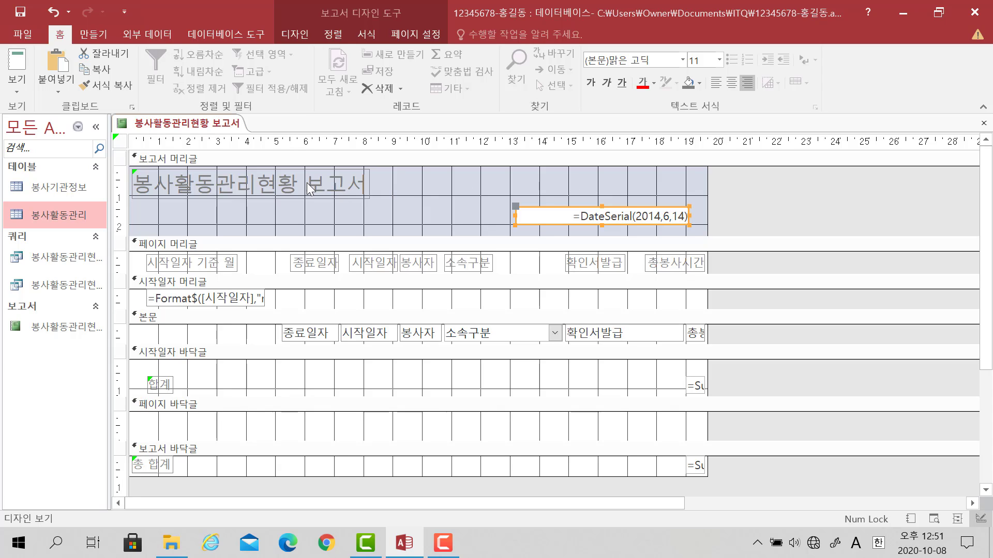
# Step: Set the title label's font to 궁서 and its font size to 24 in the 보고서 머리글 section
pyautogui.click(246, 195)
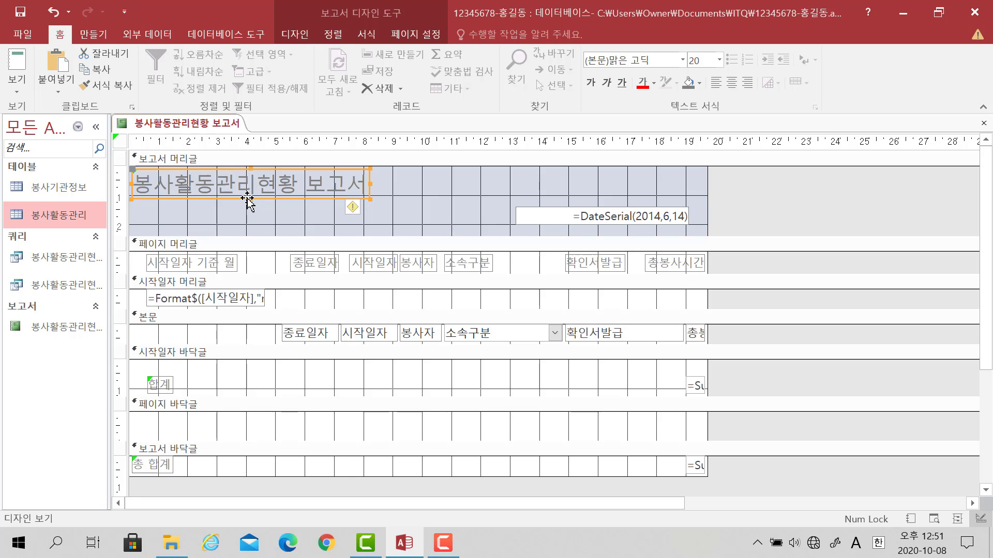
pyautogui.rightClick(282, 200)
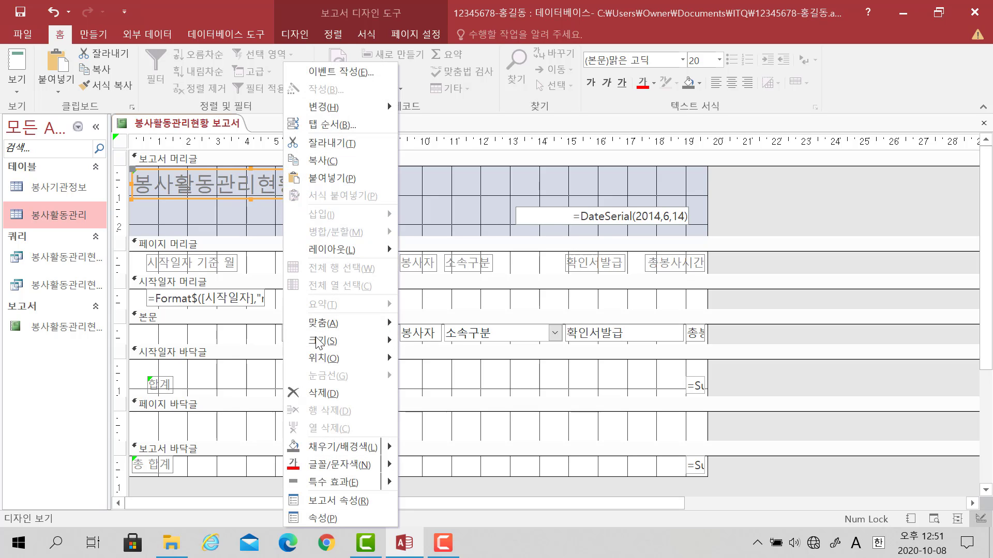
pyautogui.click(309, 518)
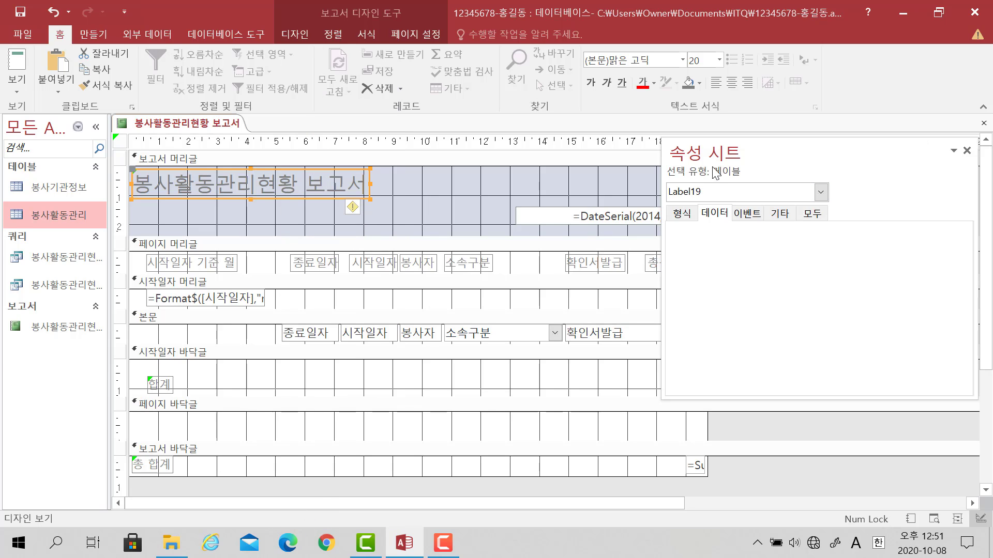
pyautogui.click(690, 212)
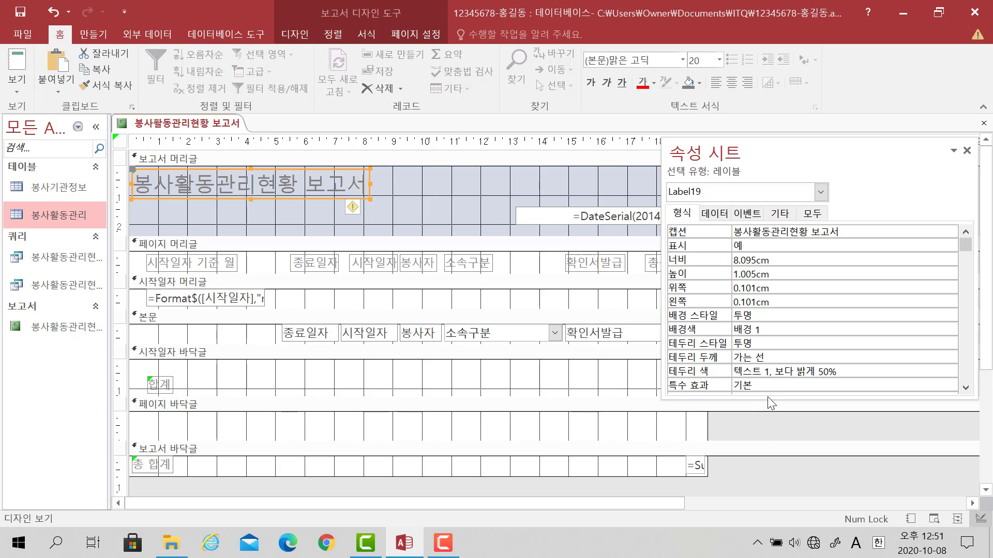
pyautogui.moveTo(768, 399); pyautogui.dragTo(761, 494)
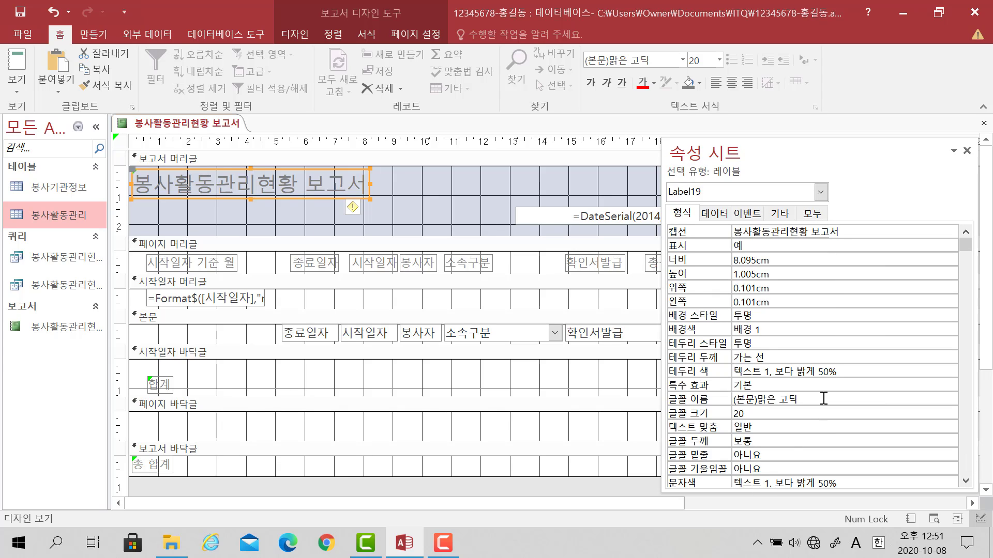
pyautogui.moveTo(824, 398); pyautogui.dragTo(716, 402)
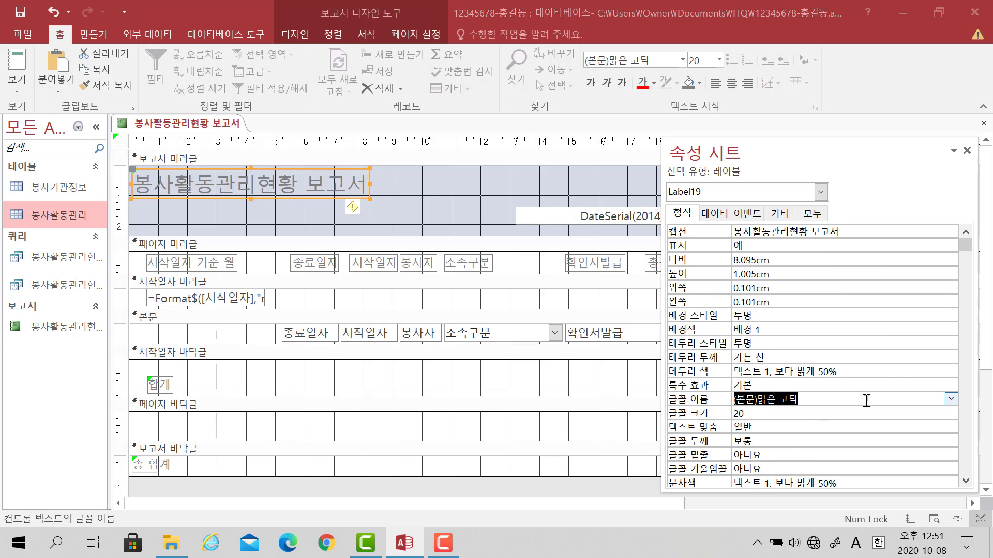
pyautogui.press('BackSpace')
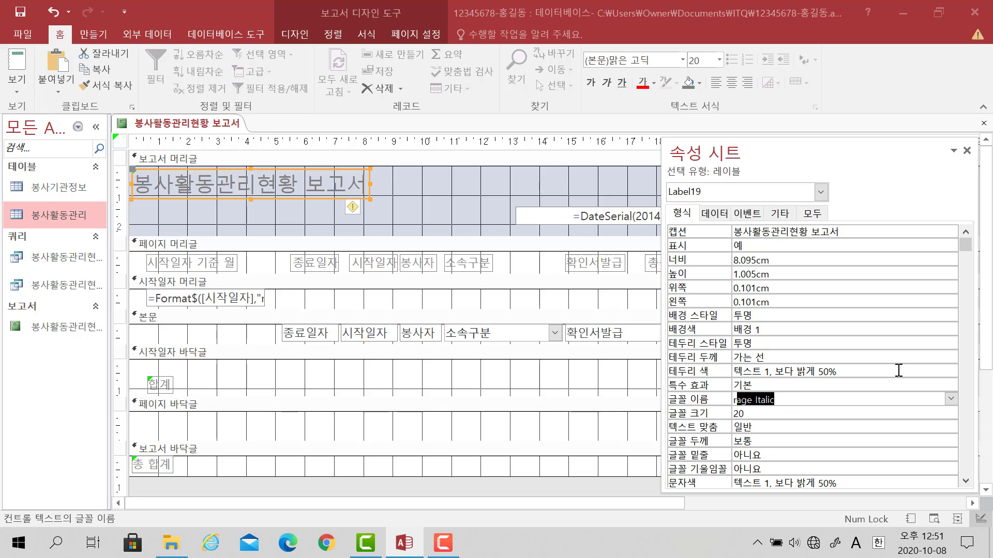
pyautogui.press('Hangul')
pyautogui.write('궁서')
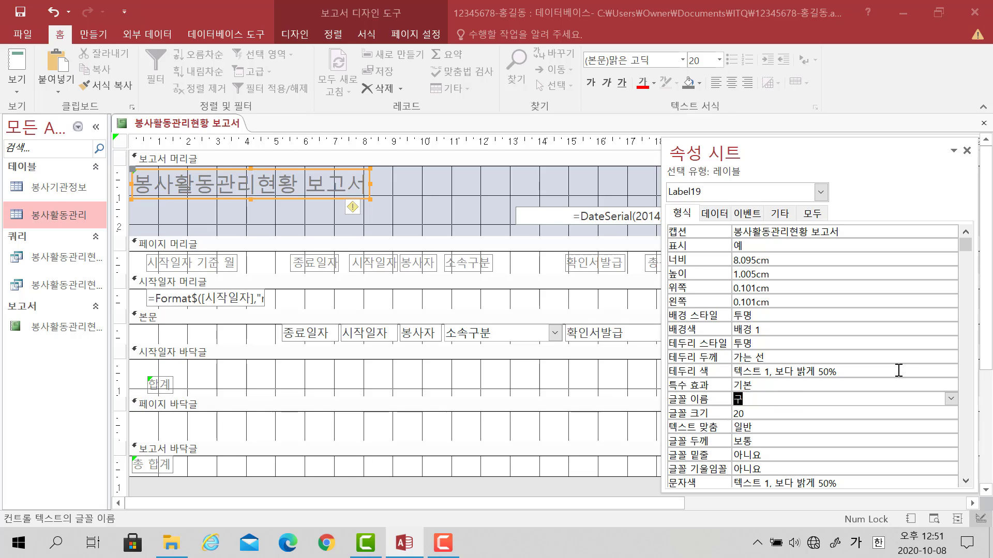
pyautogui.press('Return')
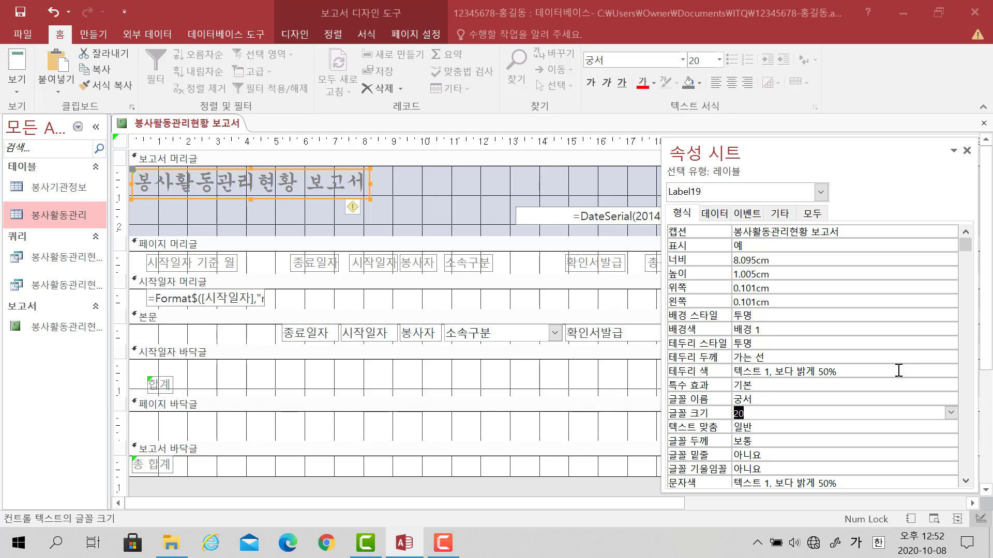
pyautogui.write('24')
pyautogui.press('Return')
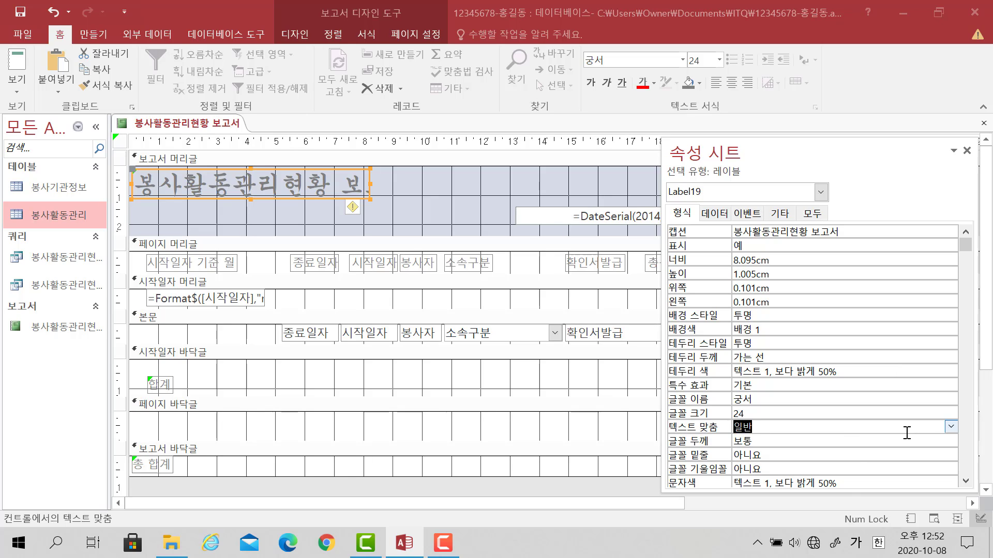
# Step: Format the title label with 가운데 text alignment, 굵게 font weight and underlining set to 예
pyautogui.click(952, 427)
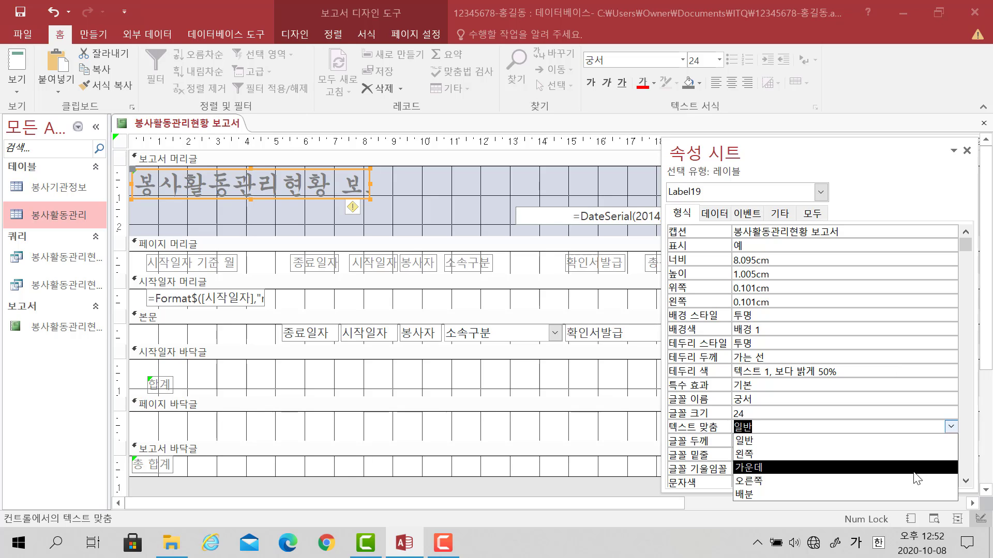
pyautogui.click(869, 467)
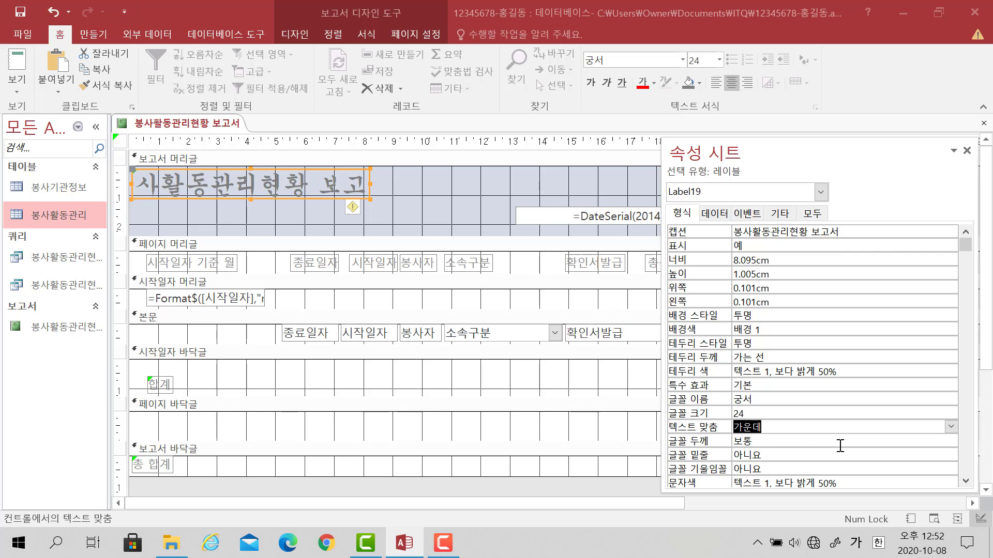
pyautogui.click(874, 443)
pyautogui.click(950, 441)
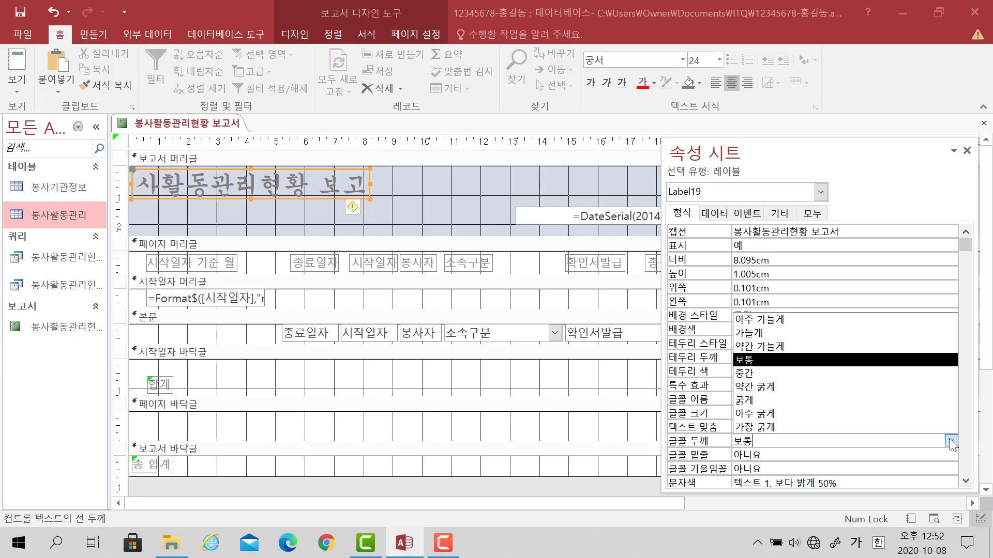
pyautogui.click(886, 410)
pyautogui.click(848, 453)
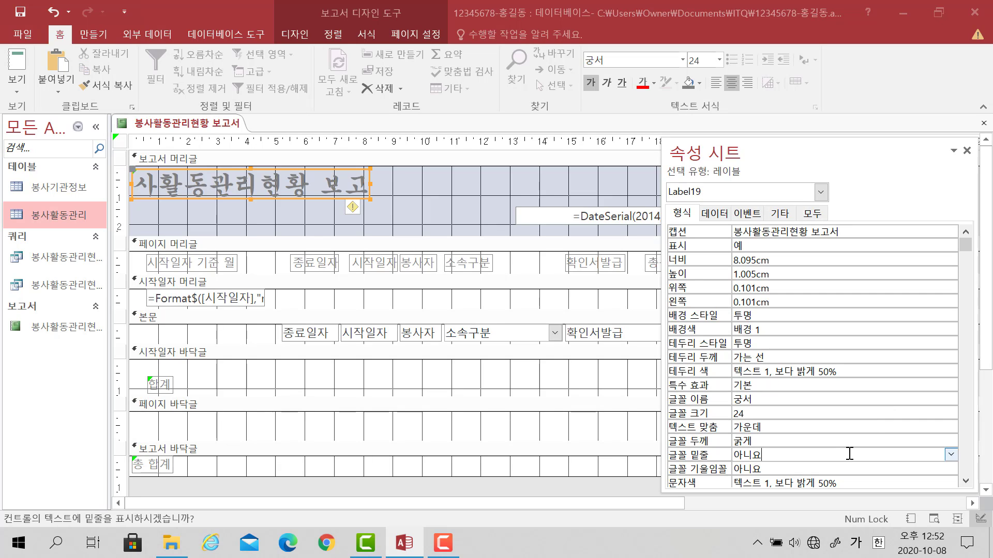
pyautogui.click(950, 454)
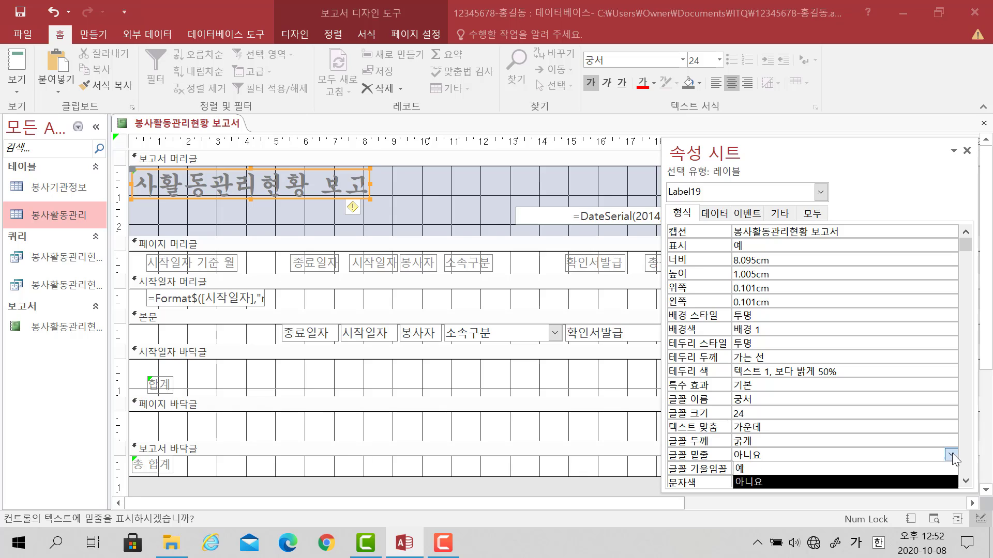
pyautogui.click(910, 473)
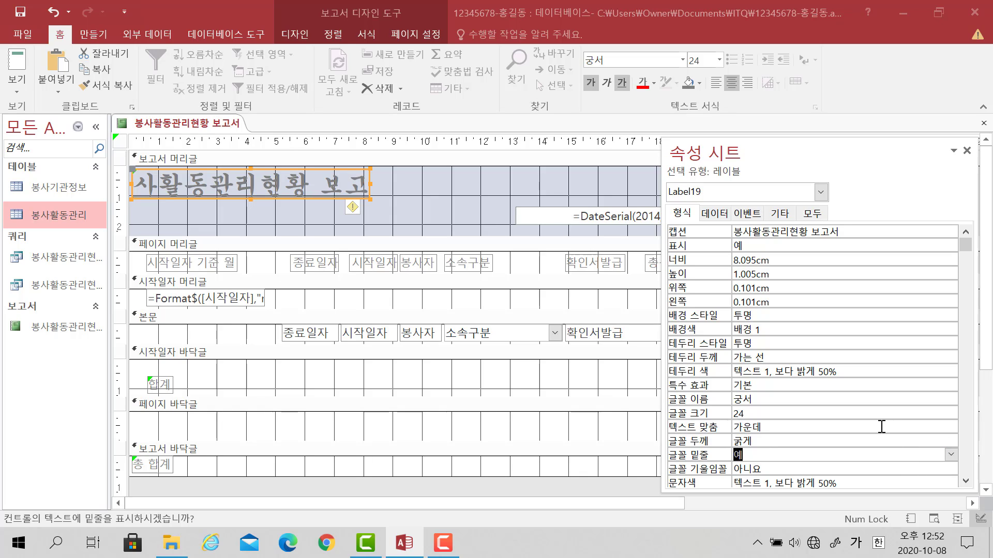
# Step: Widen the title label to about 10.3 cm and move it to about 3.5 cm from the report's left edge
pyautogui.click(427, 192)
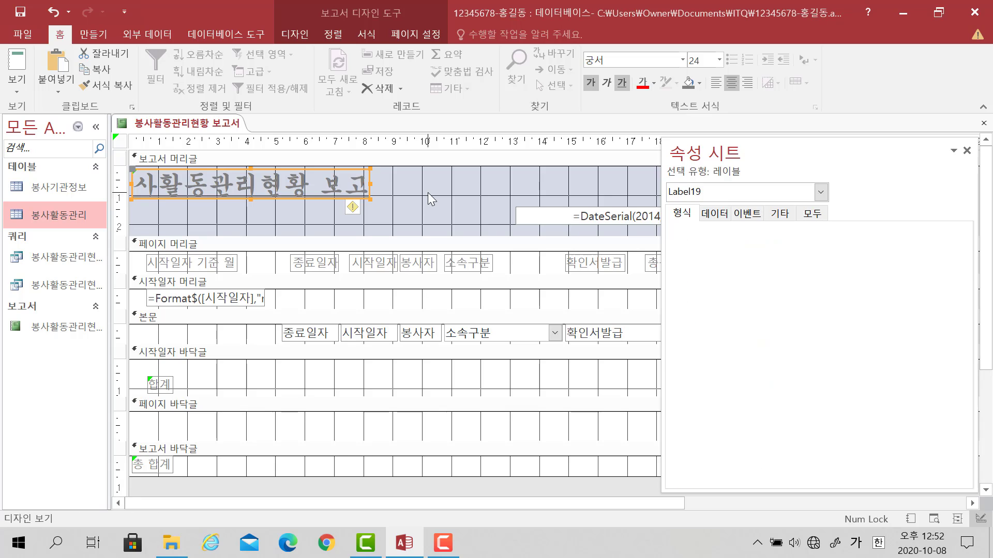
pyautogui.click(349, 193)
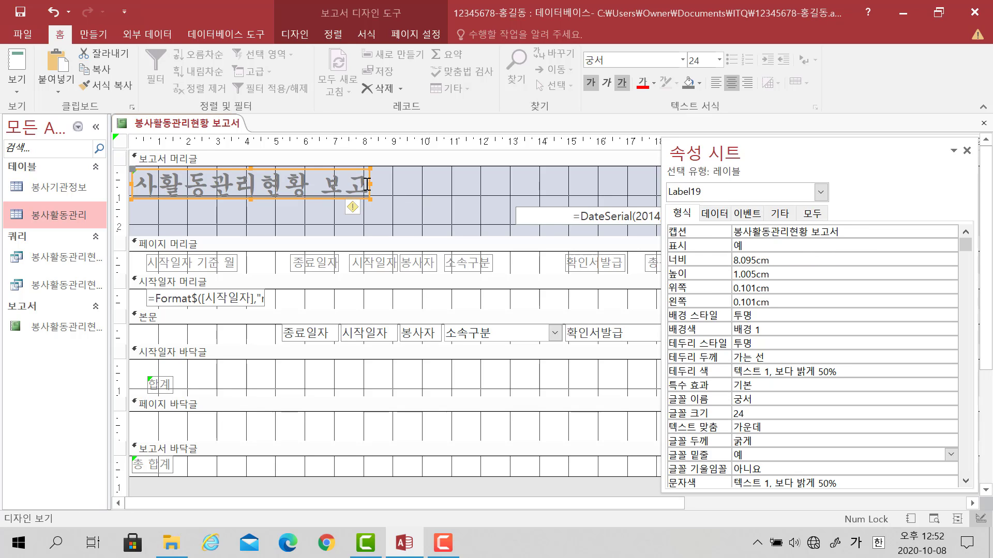
pyautogui.moveTo(368, 182); pyautogui.dragTo(423, 185)
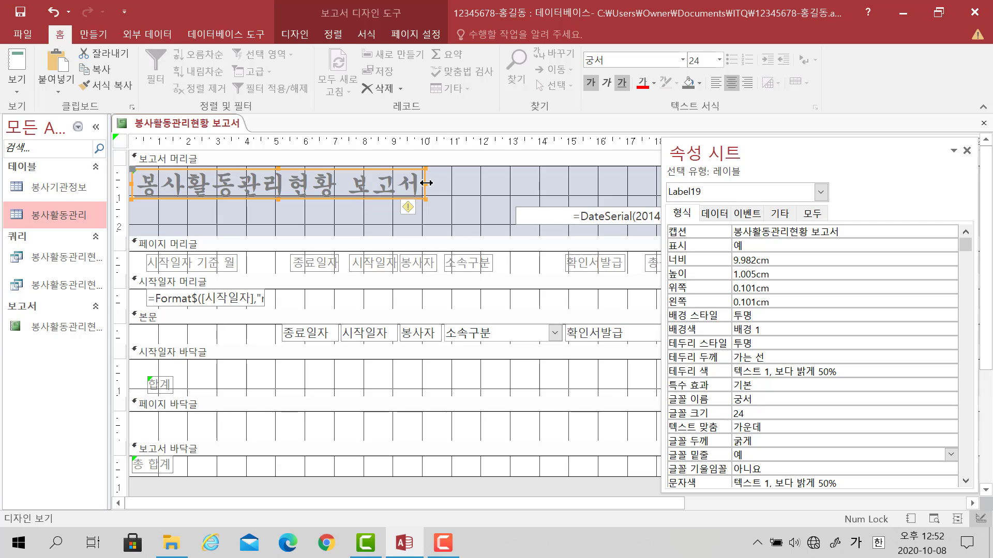
pyautogui.click(423, 186)
pyautogui.moveTo(382, 196); pyautogui.dragTo(477, 202)
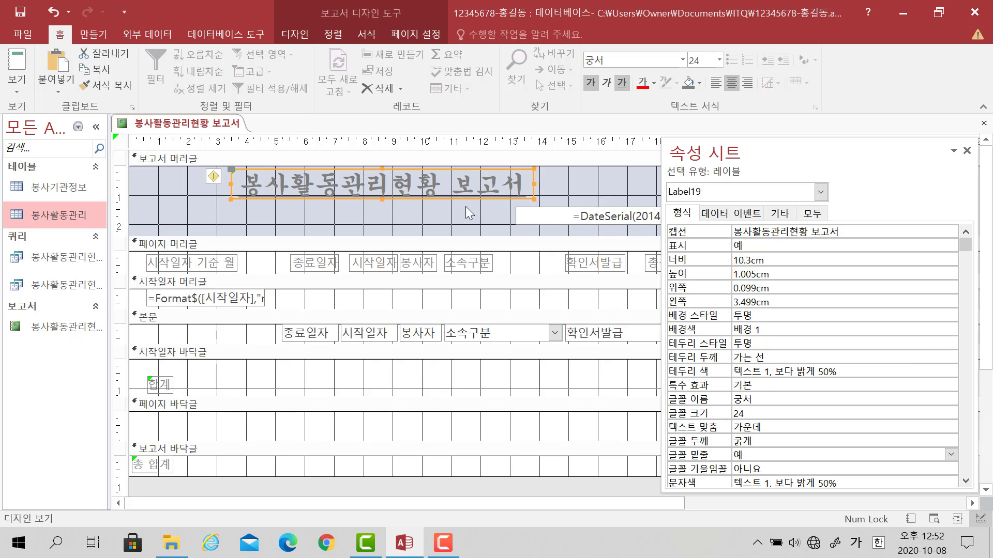
pyautogui.click(967, 151)
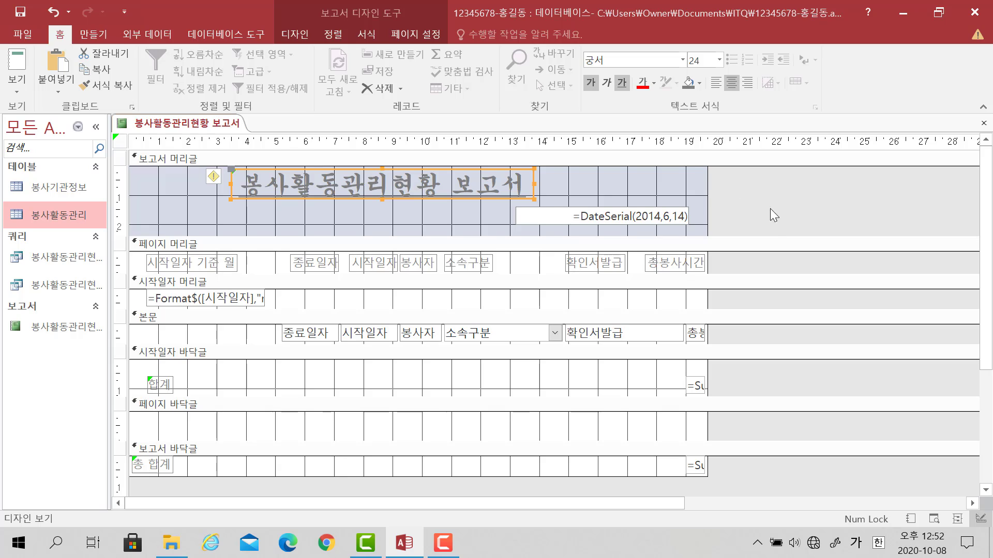
# Step: Set the border style of the header date box to 투명
pyautogui.click(625, 215)
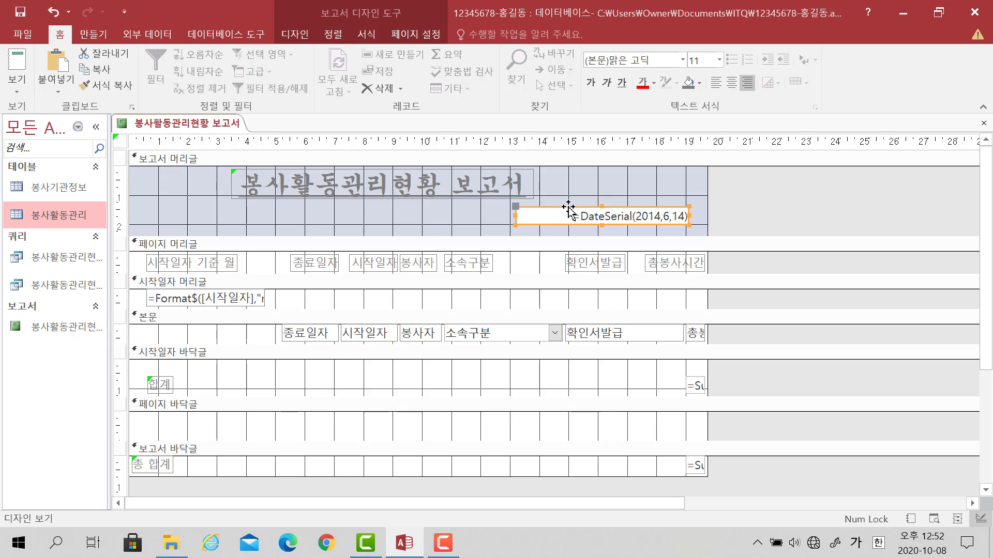
pyautogui.doubleClick(568, 210)
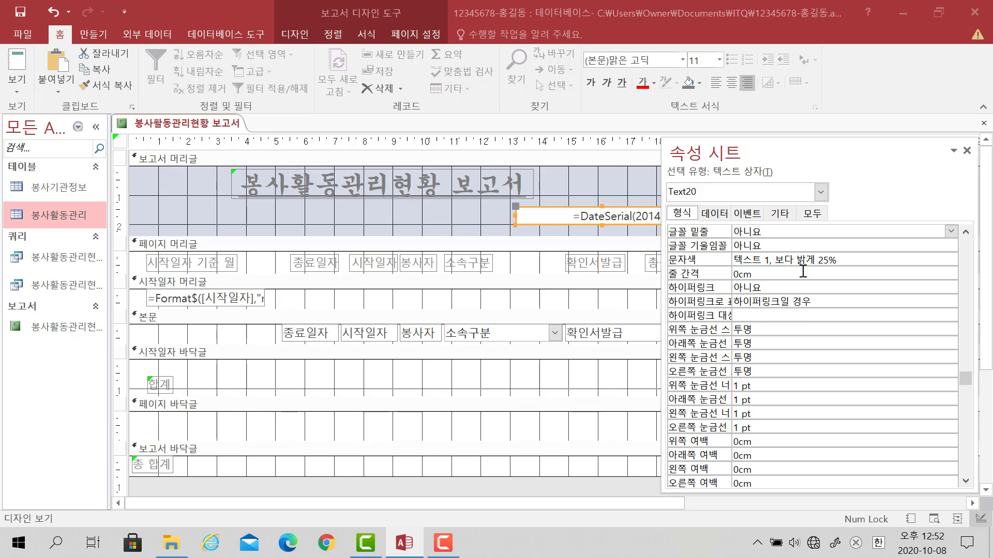
pyautogui.moveTo(964, 380); pyautogui.dragTo(964, 262)
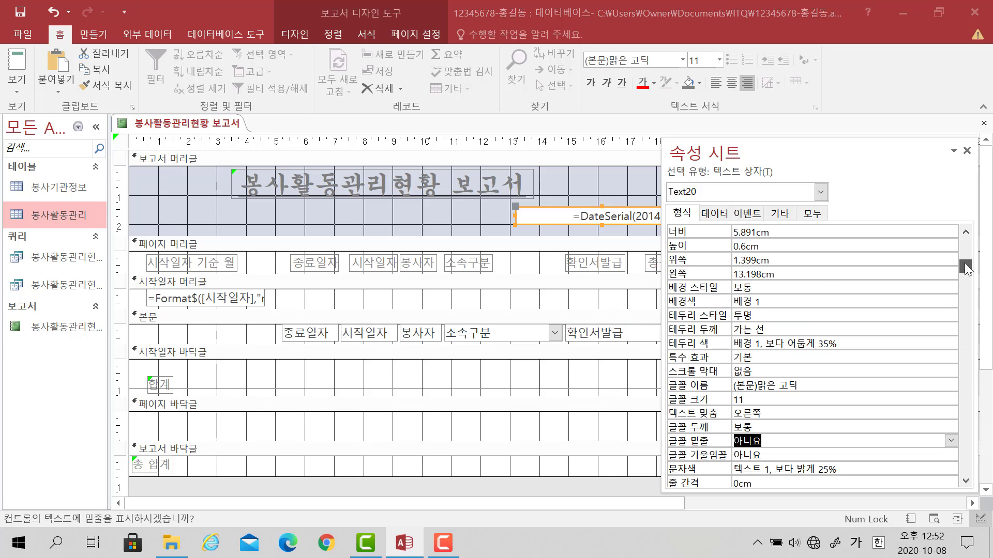
pyautogui.click(757, 315)
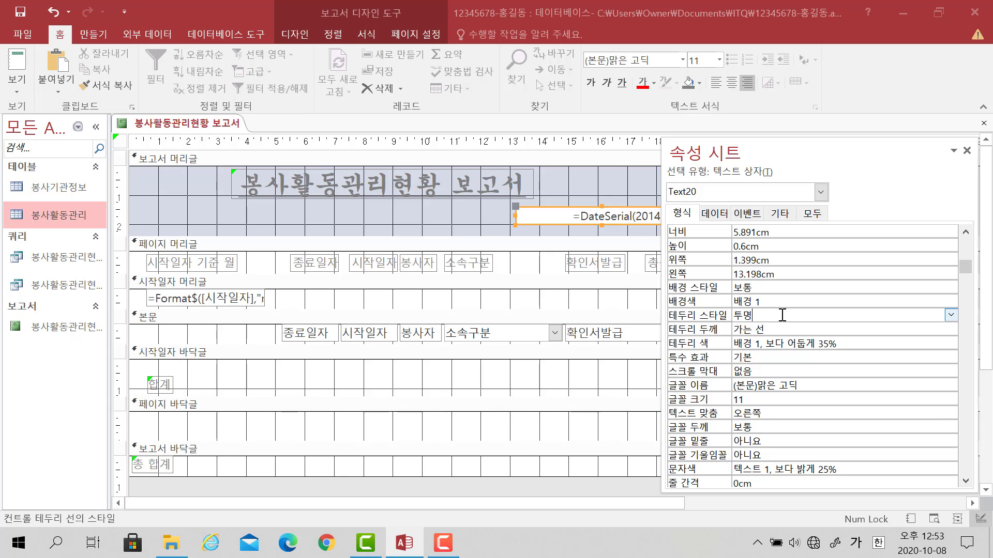
pyautogui.click(949, 317)
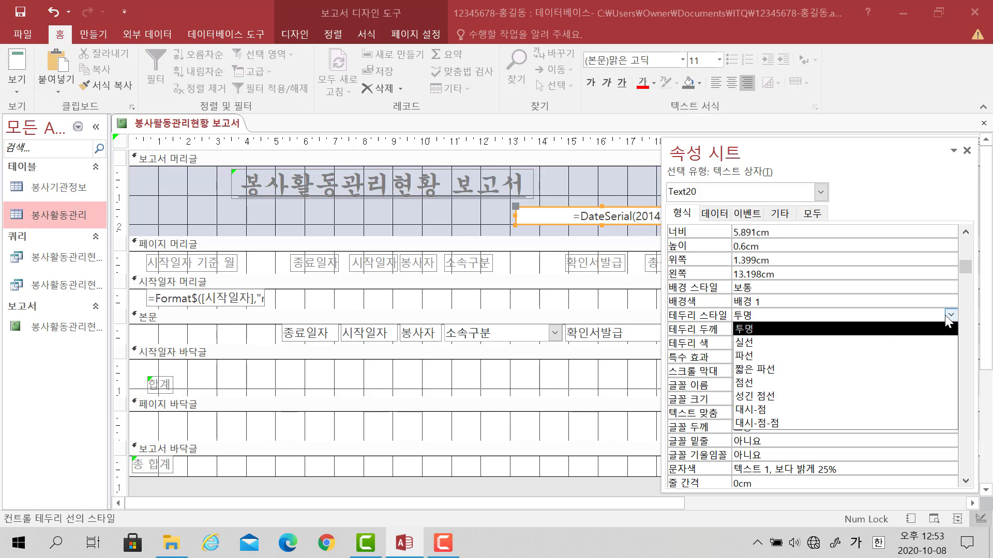
pyautogui.click(913, 328)
pyautogui.click(559, 186)
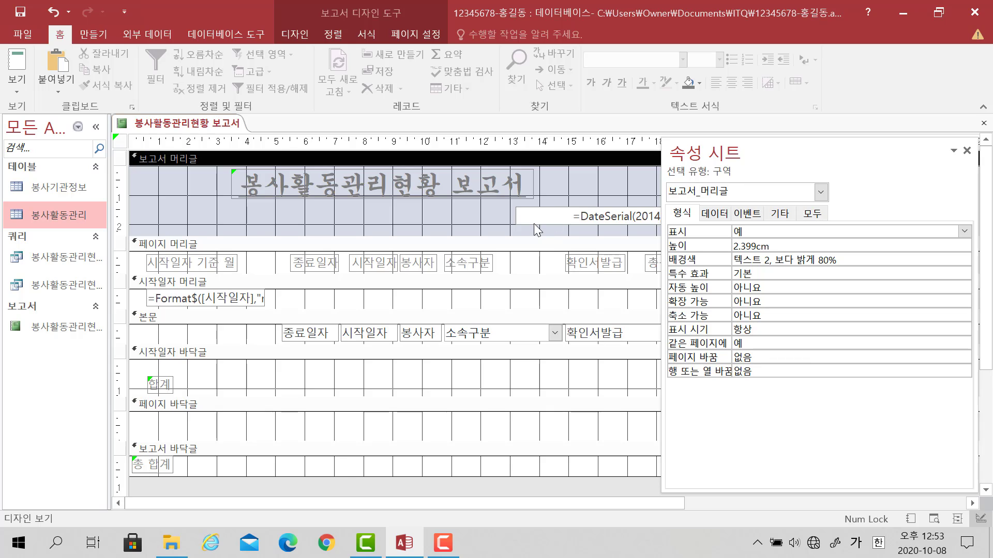
pyautogui.click(455, 217)
# Step: Switch the report to 레이아웃 보기 and set the header date box's background style to 투명
pyautogui.click(17, 92)
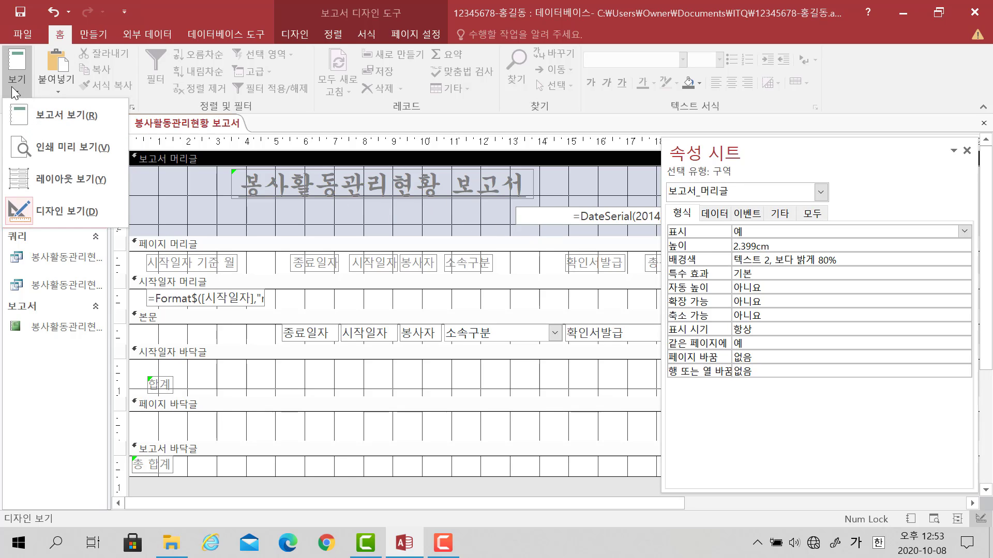
pyautogui.click(45, 178)
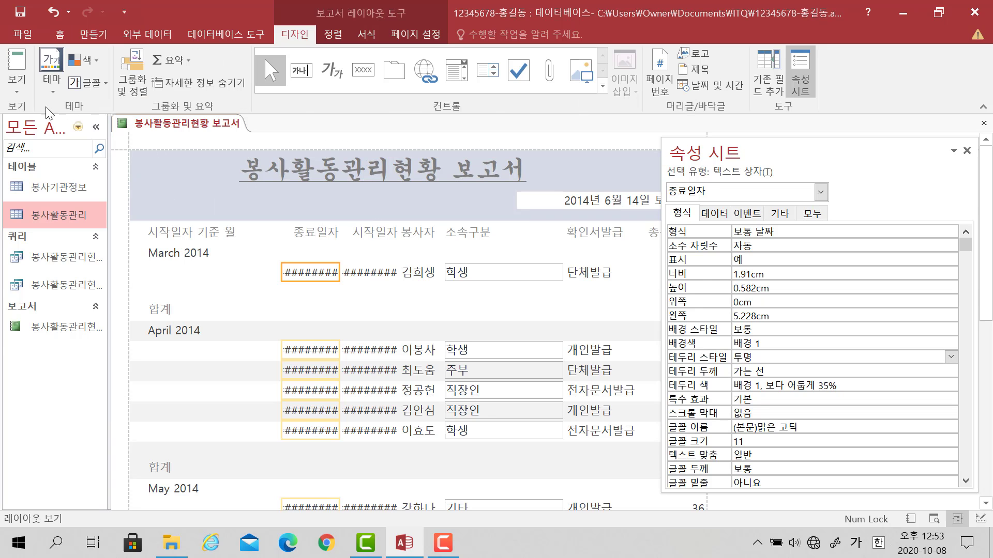
pyautogui.click(556, 201)
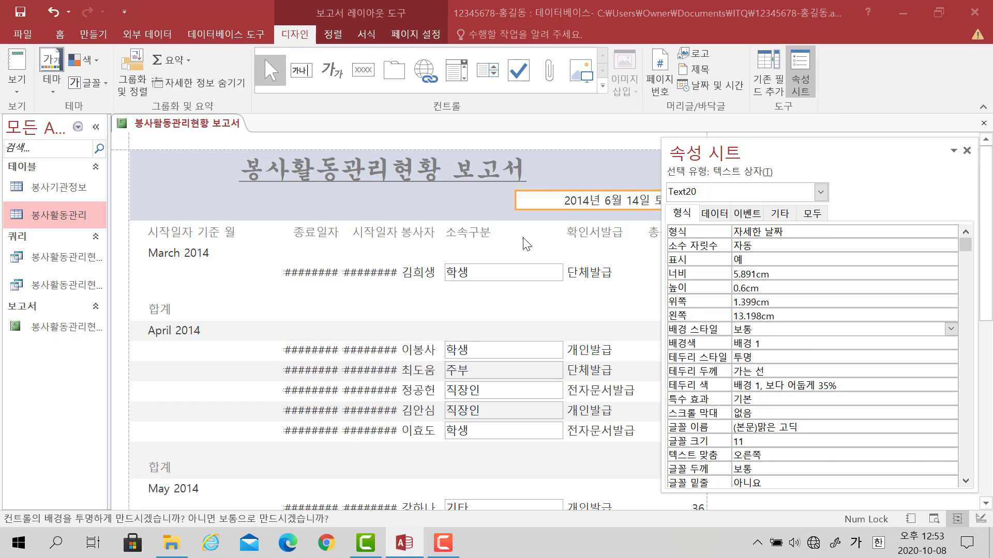
pyautogui.click(505, 196)
pyautogui.click(554, 200)
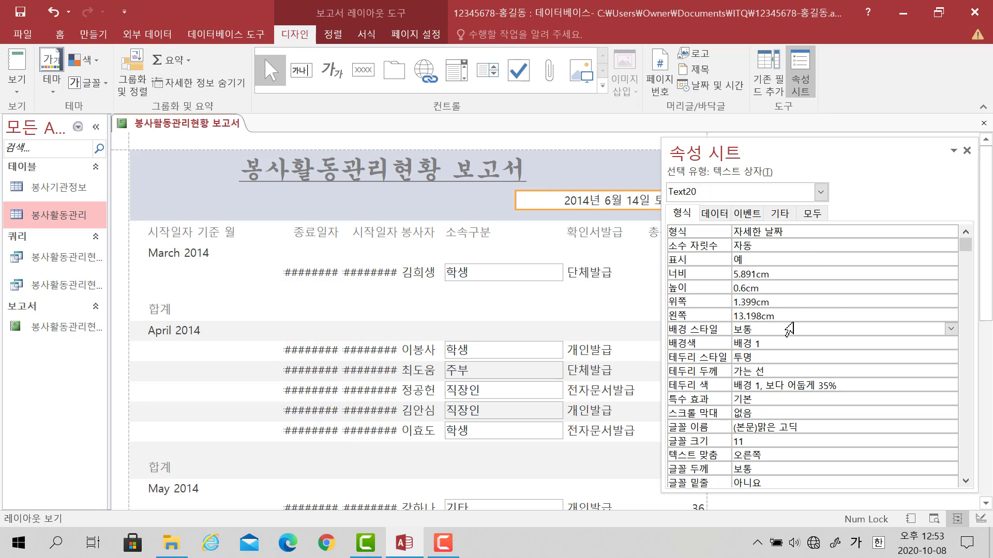
pyautogui.click(789, 329)
pyautogui.click(950, 332)
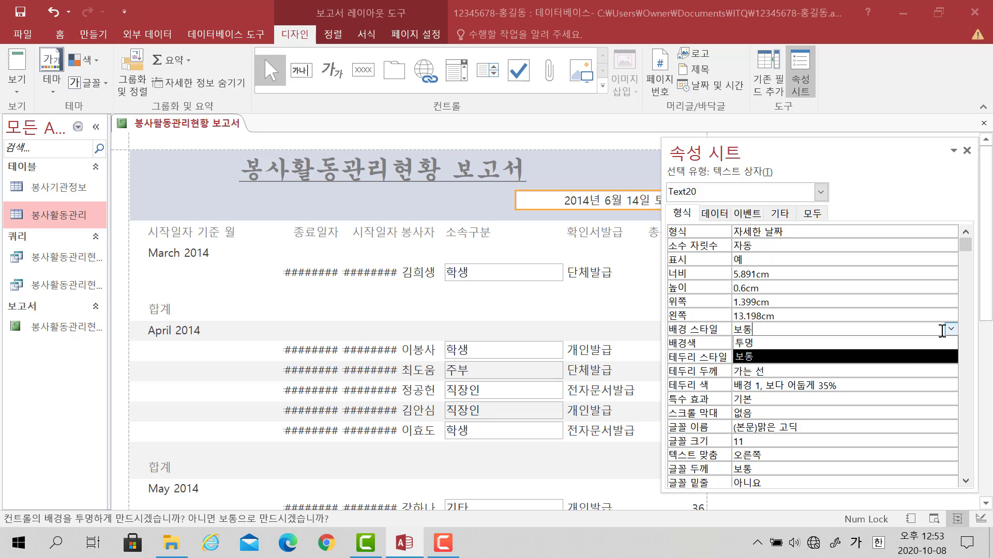
pyautogui.click(914, 344)
pyautogui.click(464, 195)
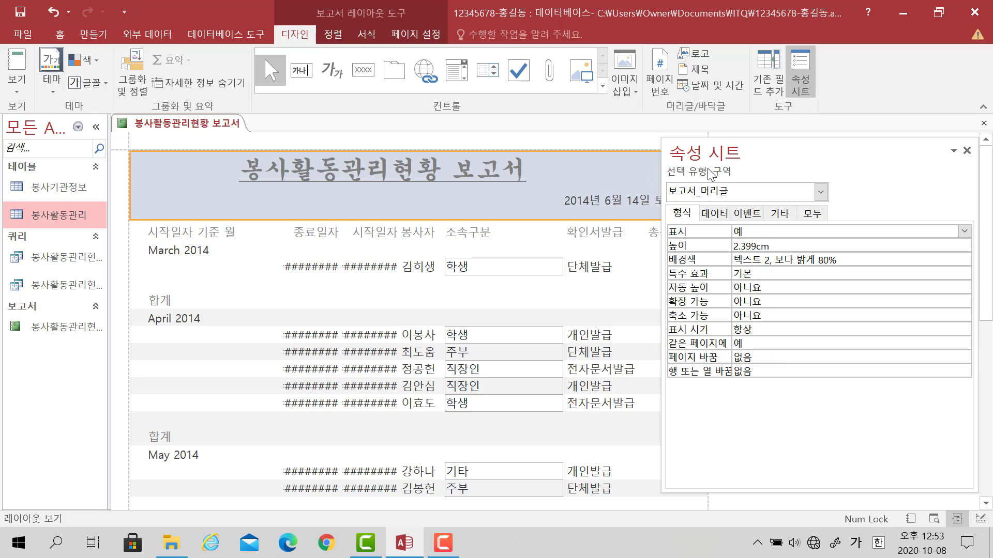
pyautogui.click(966, 150)
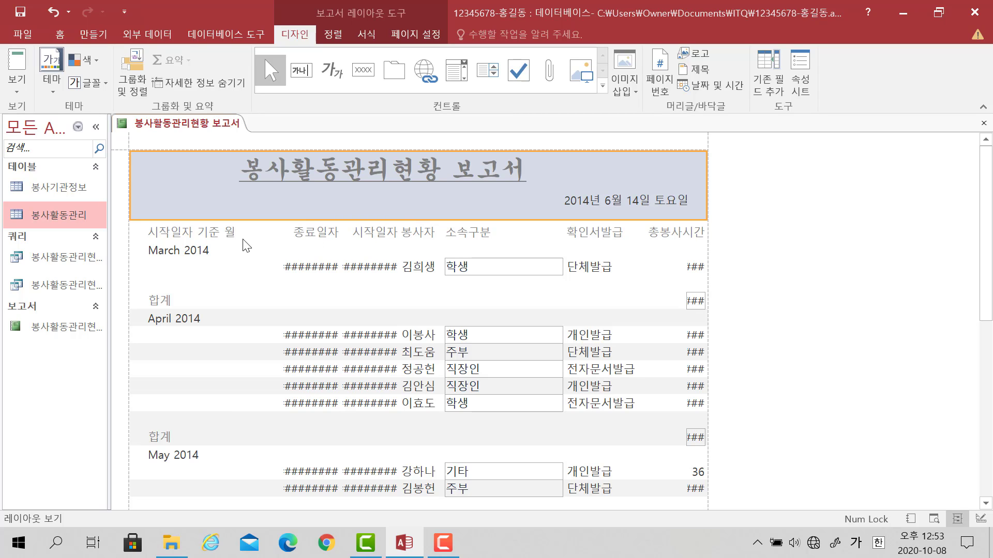
# Step: Change the first column heading's text to 시작일자(월)
pyautogui.click(194, 231)
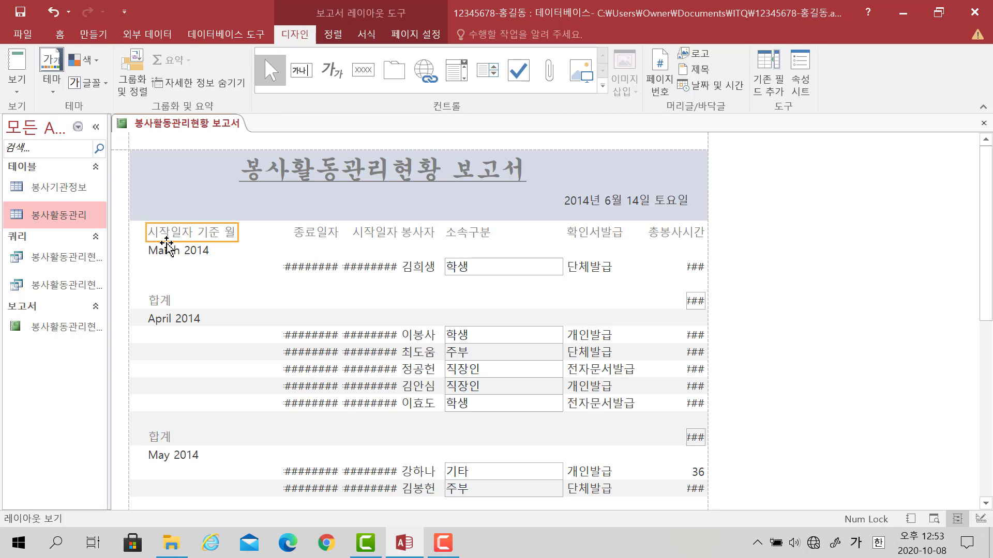
pyautogui.click(197, 231)
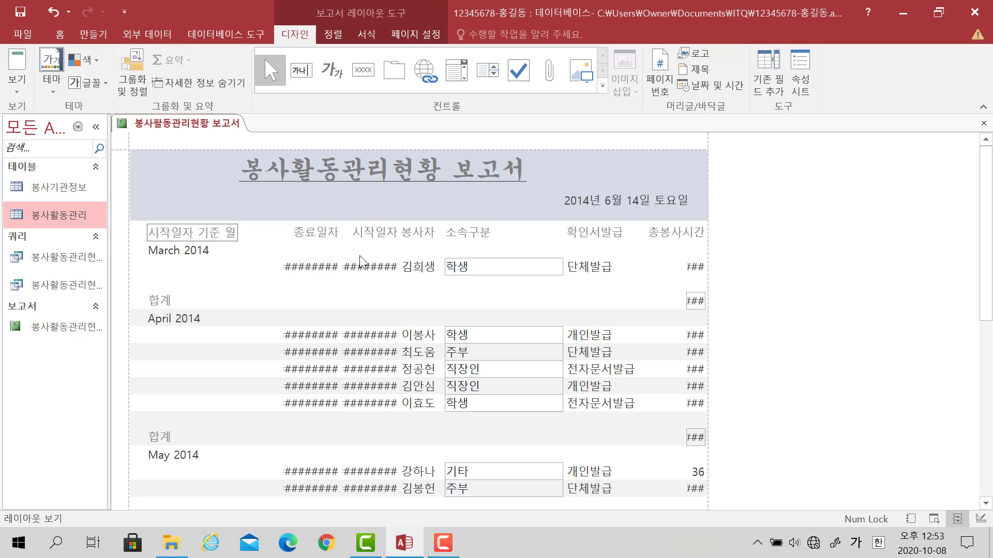
pyautogui.press('Delete')
pyautogui.press('Delete')
pyautogui.press('Delete')
pyautogui.press('Delete')
pyautogui.write('(월)')
# Step: Shorten the format pattern in the group month box's control source to "mm"
pyautogui.click(190, 253)
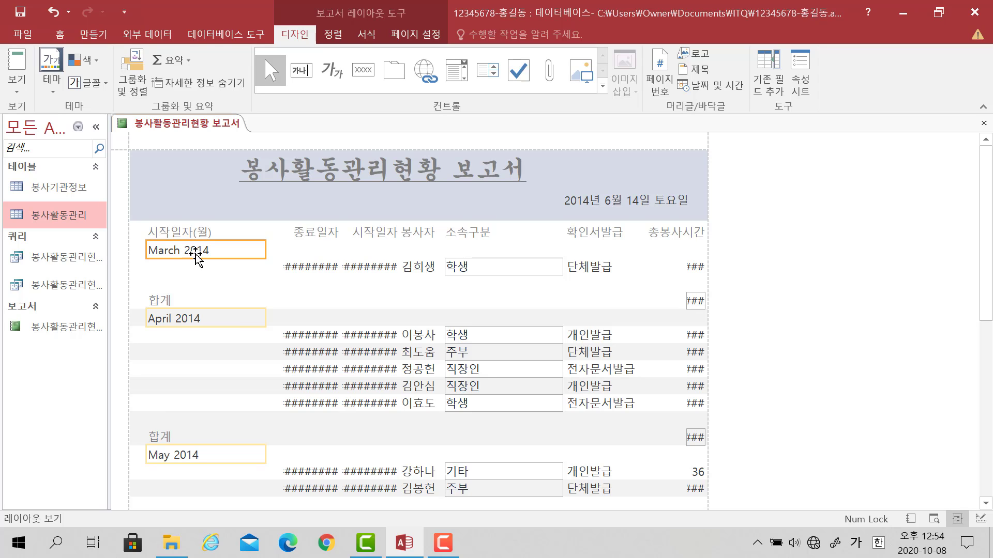
pyautogui.rightClick(222, 256)
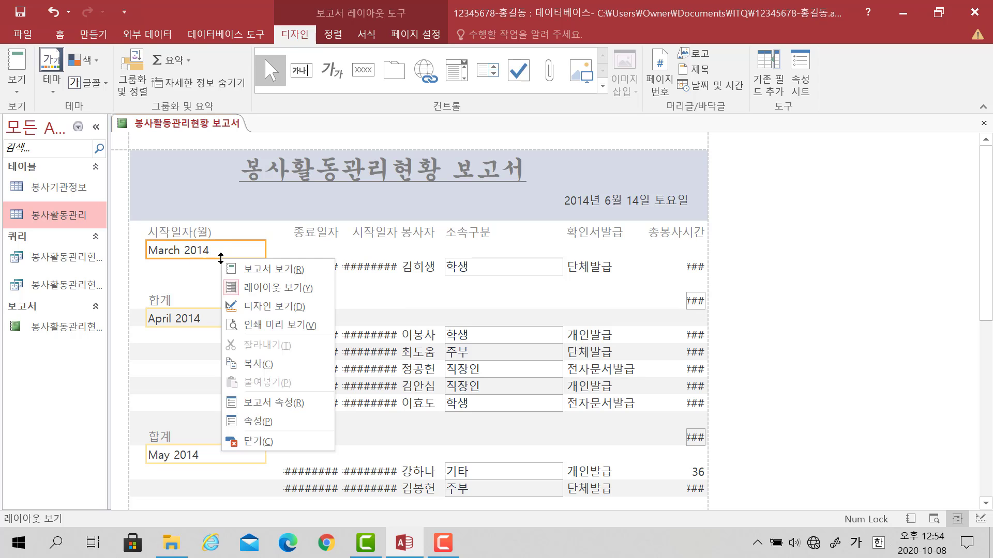
pyautogui.click(249, 421)
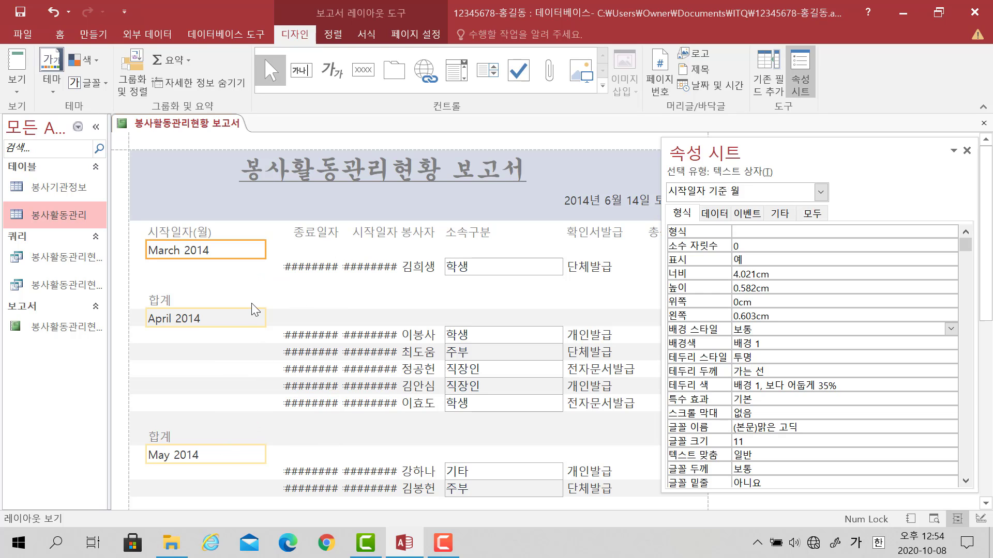
pyautogui.click(712, 214)
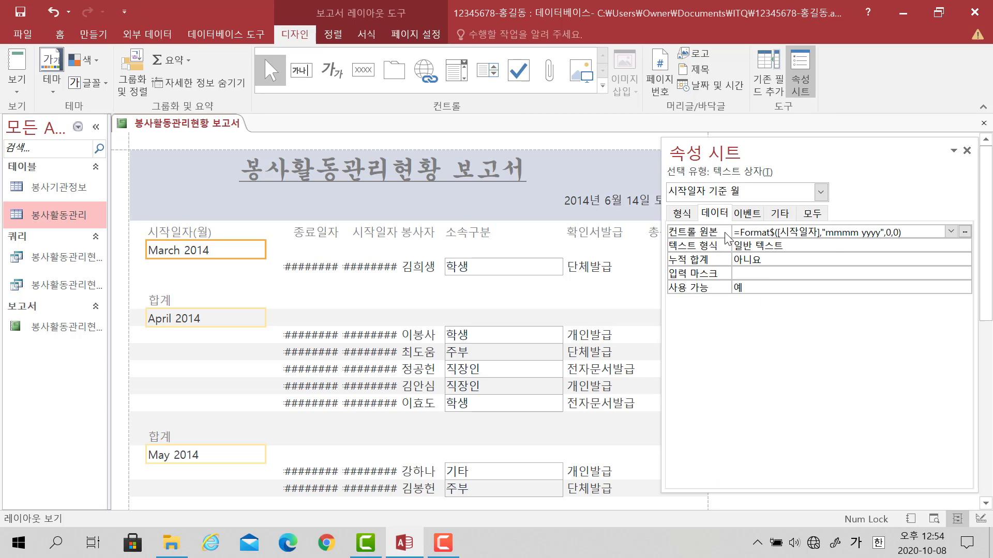
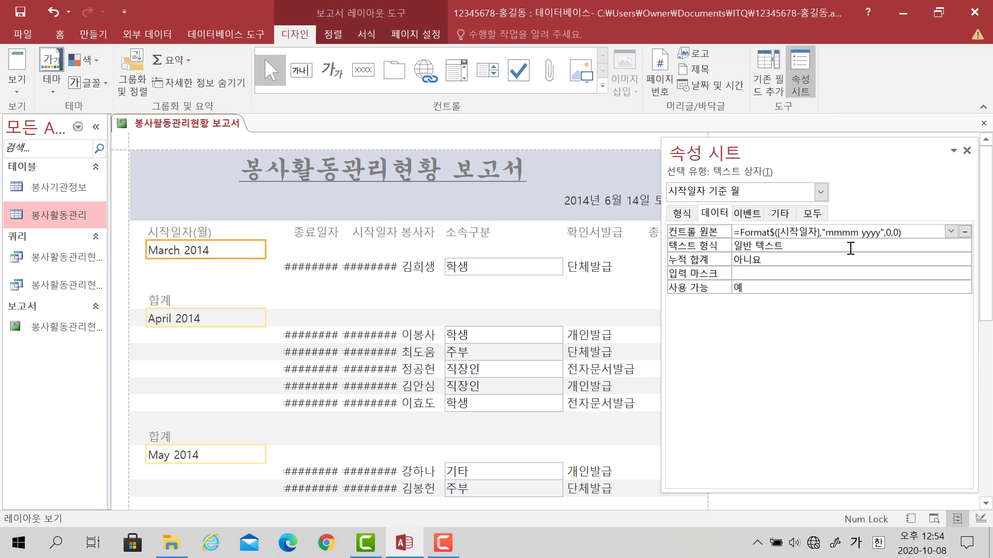
pyautogui.click(843, 233)
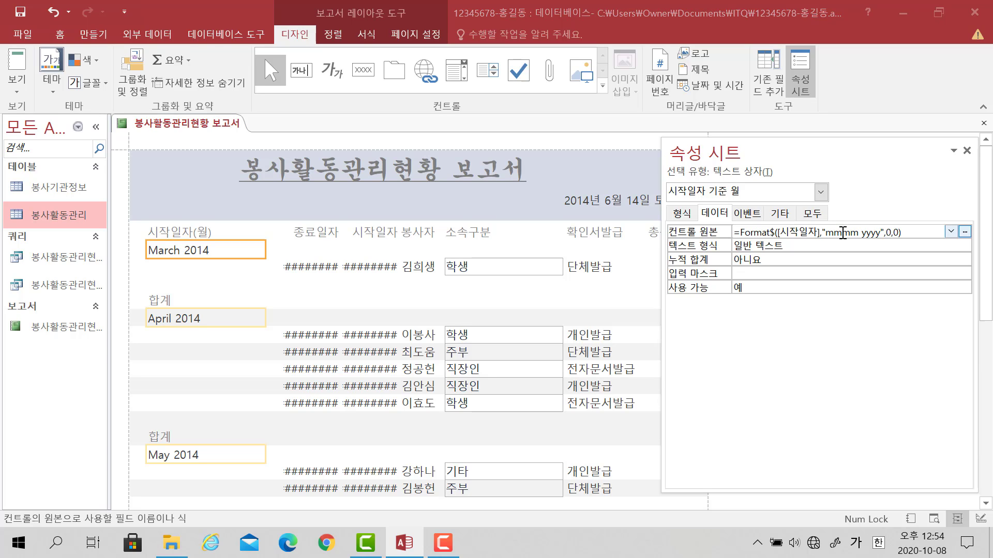
pyautogui.press('Delete')
pyautogui.press('Delete')
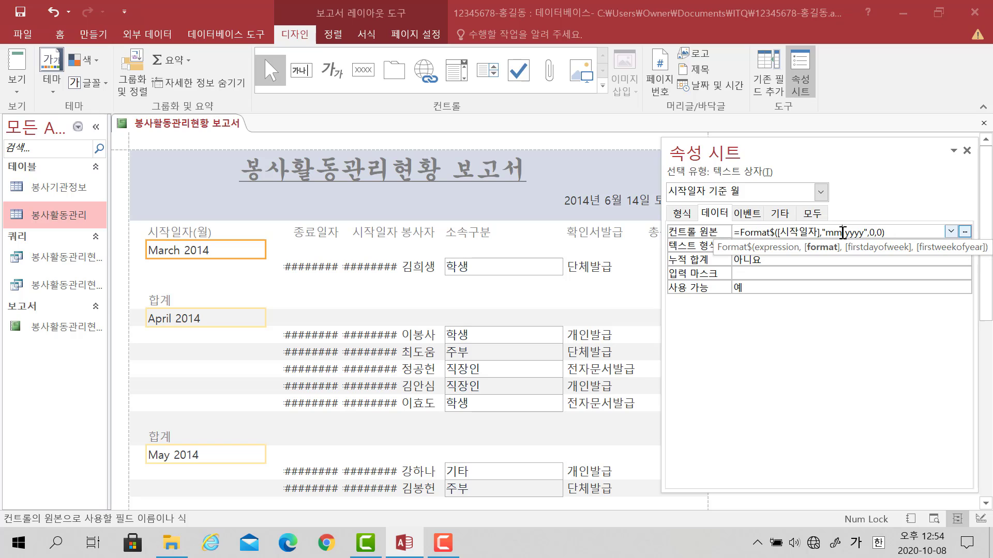
pyautogui.press('Delete')
pyautogui.press('Delete')
pyautogui.press('Delete')
pyautogui.press('Delete')
pyautogui.press('Delete')
pyautogui.press('Delete')
# Step: Append & "월" to the month box's control source so it reads =Format$([시작일자],"mm",0,0) & "월"
pyautogui.click(883, 234)
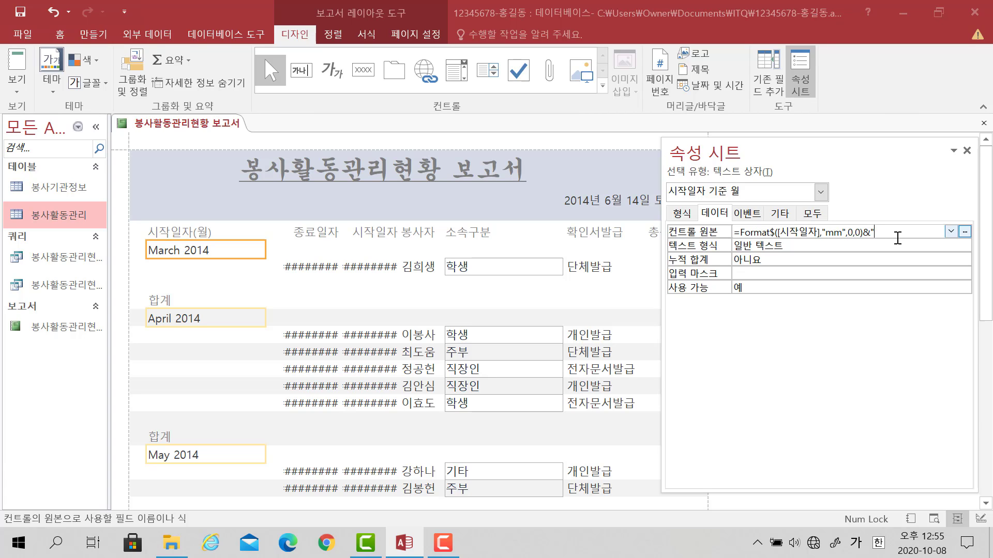
pyautogui.write('&"')
pyautogui.press('Hangul')
pyautogui.write('d')
pyautogui.press('Hangul')
pyautogui.write('월"')
pyautogui.press('Return')
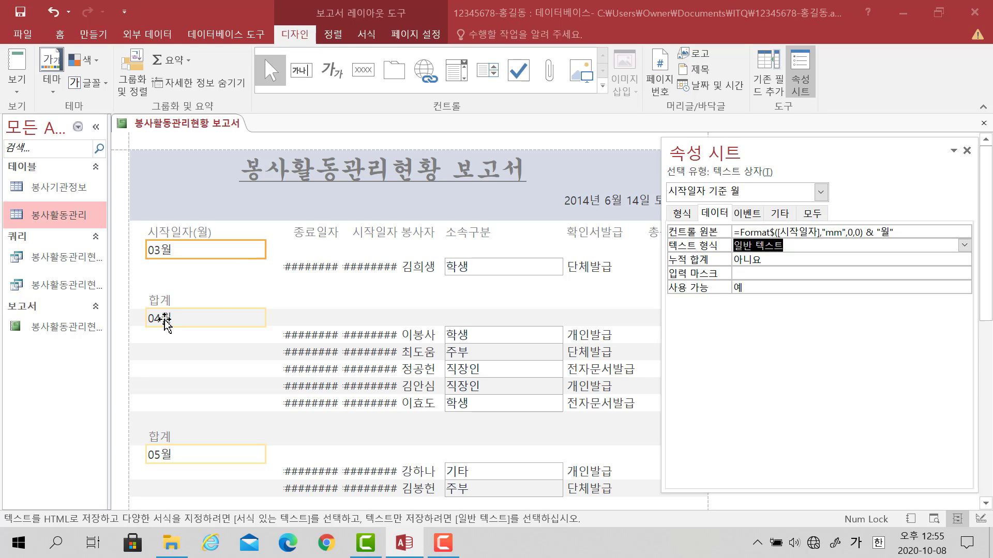
# Step: Narrow the group month box to roughly the width of the 시작일자(월) heading
pyautogui.click(175, 234)
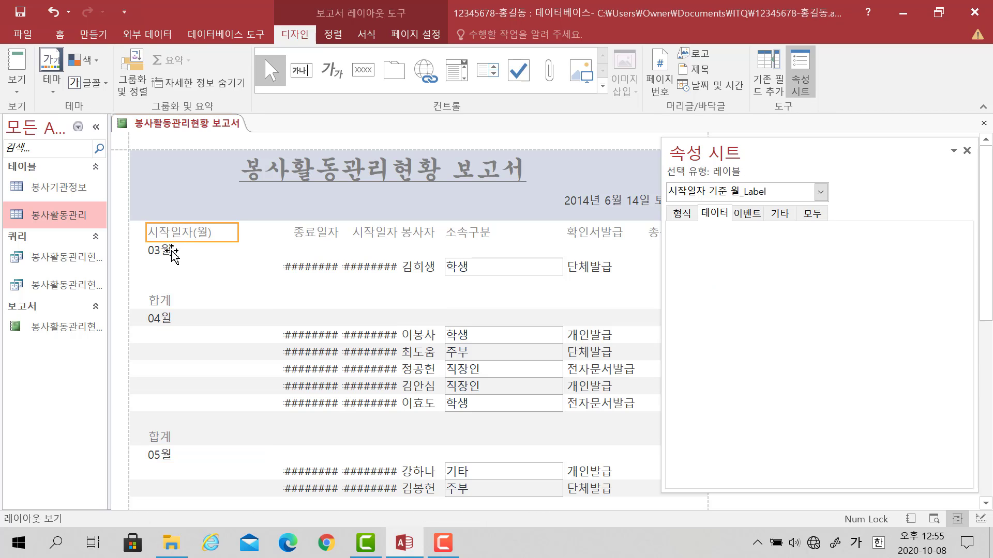
pyautogui.keyDown('shift'); pyautogui.click(178, 250); pyautogui.keyUp('shift')
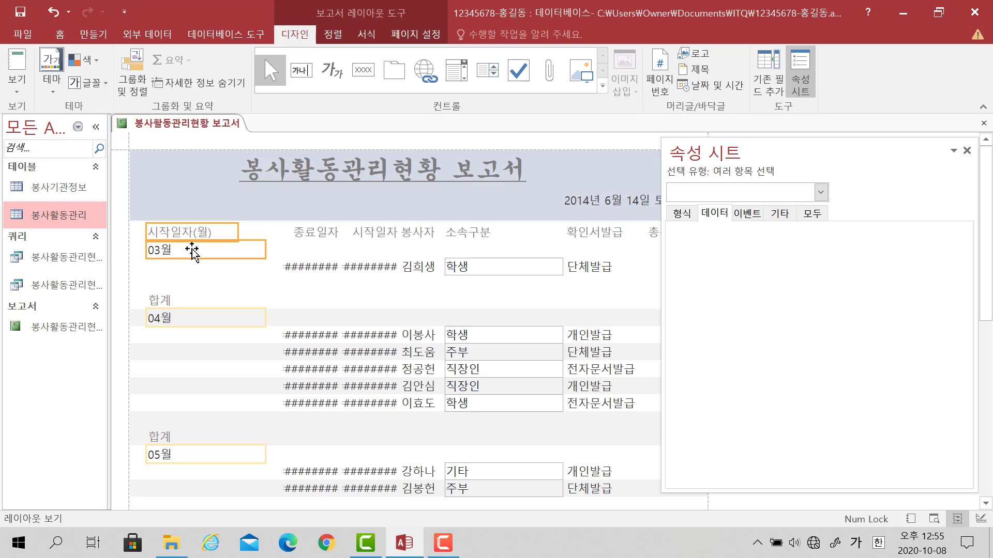
pyautogui.click(262, 235)
pyautogui.click(215, 253)
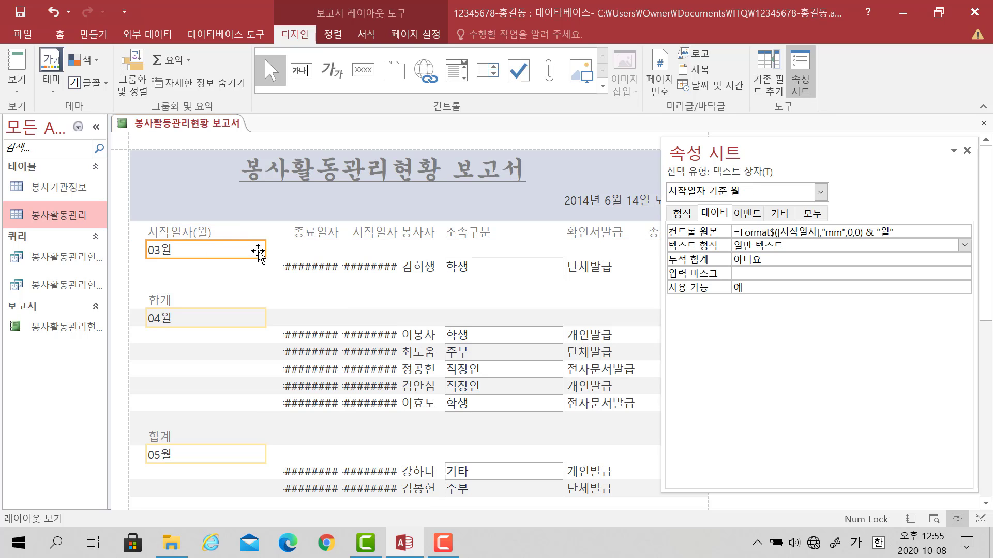
pyautogui.moveTo(265, 248); pyautogui.dragTo(233, 241)
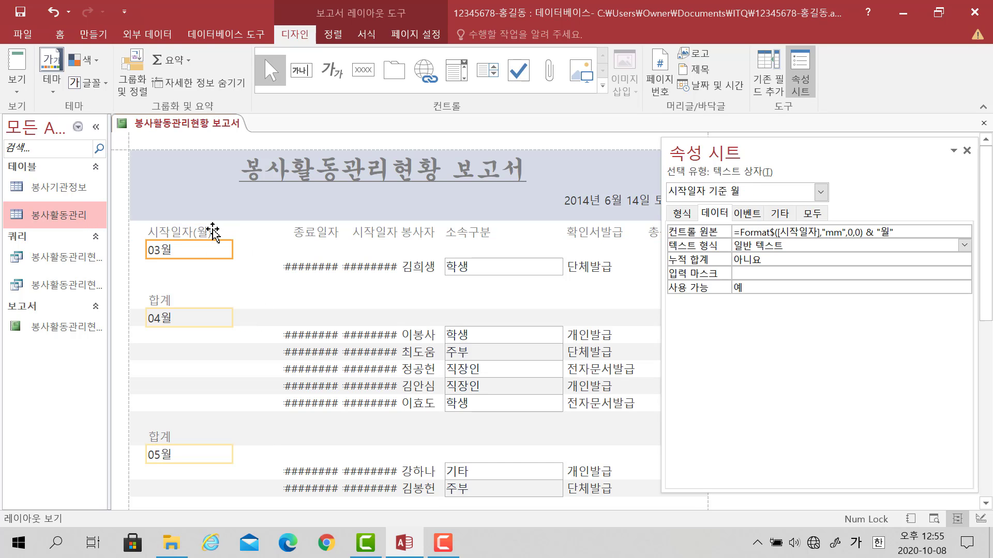
# Step: Centre-align the text of the 시작일자(월) heading and the month box together
pyautogui.keyDown('shift'); pyautogui.click(213, 232); pyautogui.keyUp('shift')
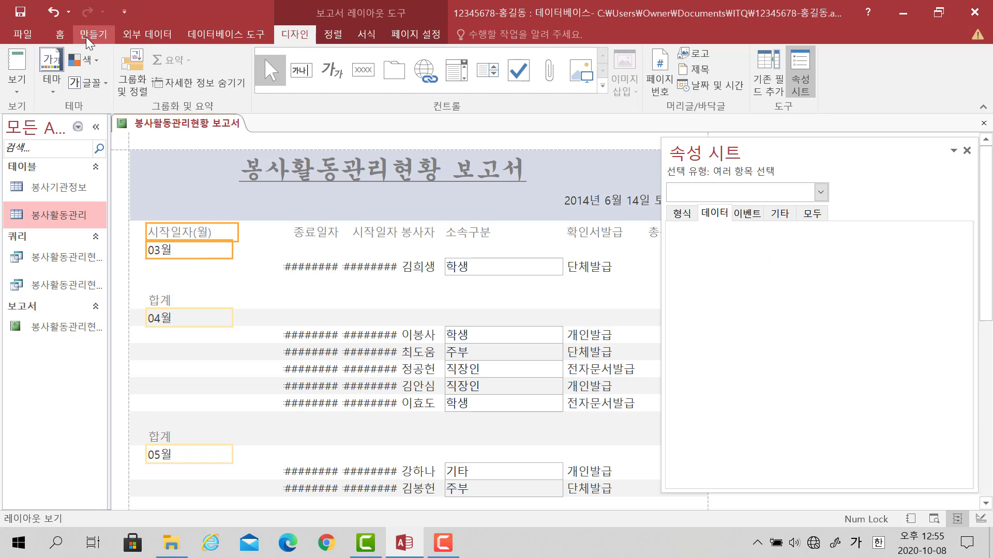
pyautogui.click(60, 34)
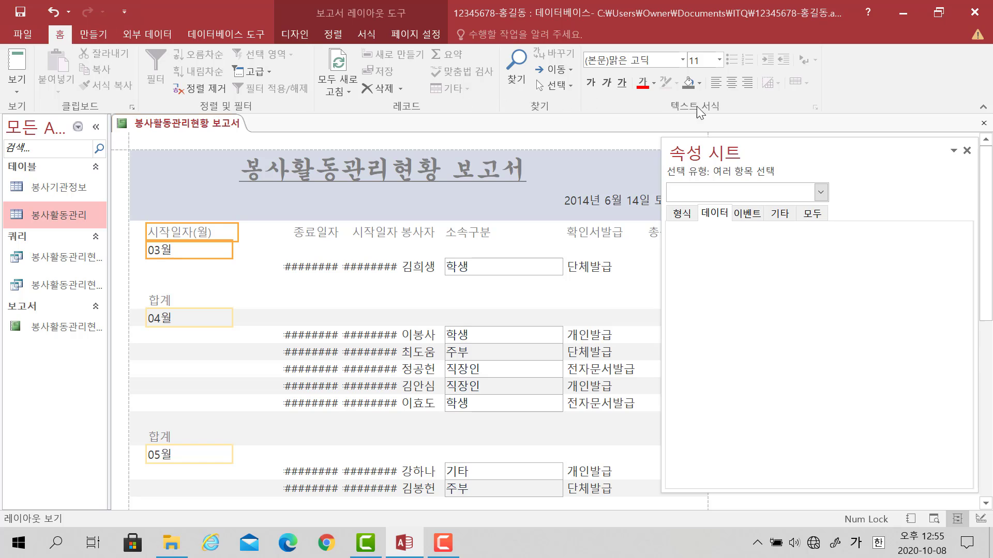
pyautogui.click(730, 83)
pyautogui.click(218, 202)
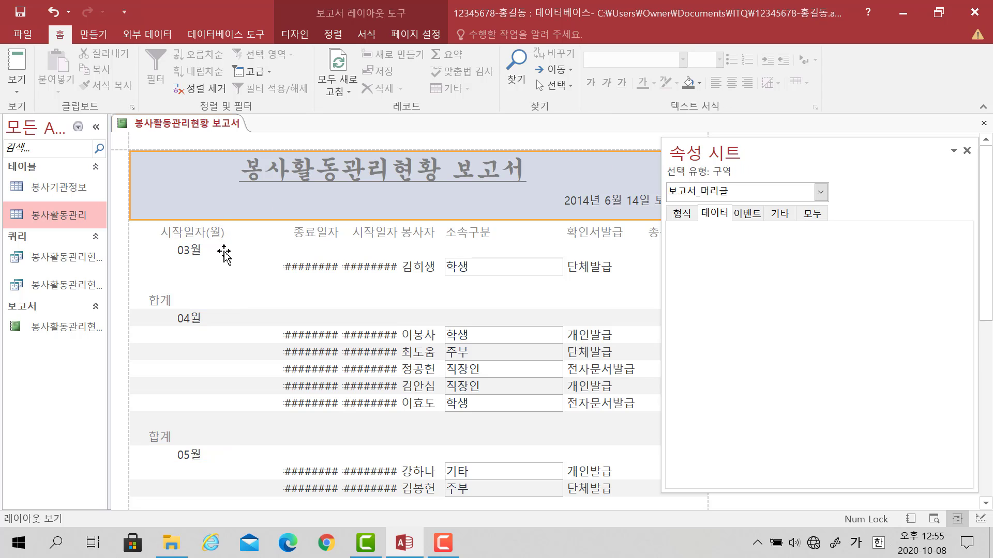
# Step: Widen the 종료일자 value box leftward until the full dates fit, and extend its heading label leftward as well
pyautogui.click(311, 235)
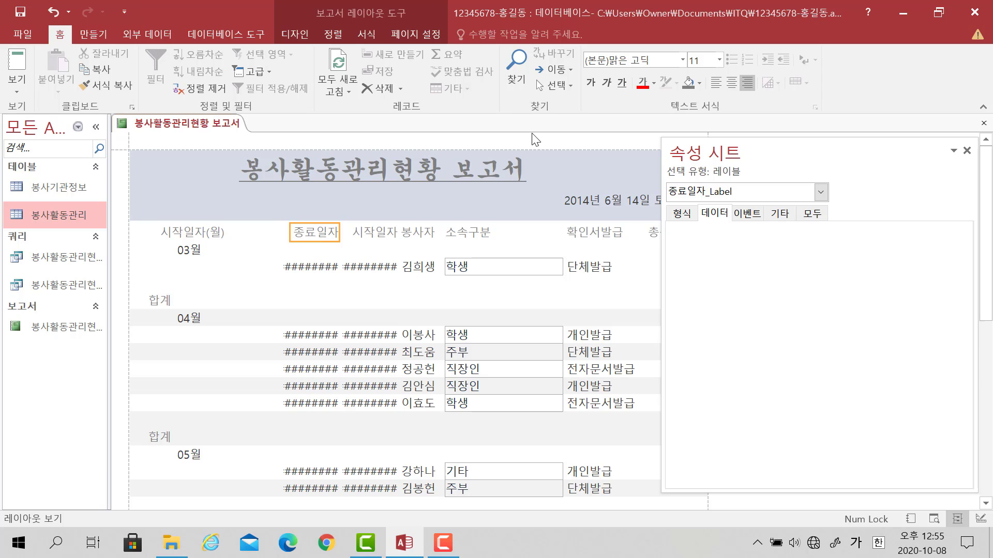
pyautogui.click(304, 267)
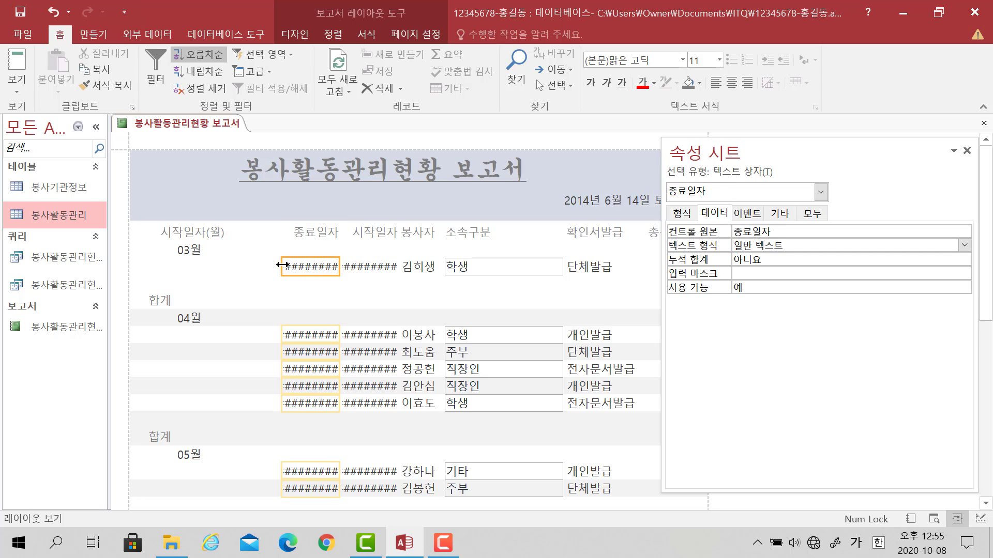
pyautogui.moveTo(283, 265); pyautogui.dragTo(245, 267)
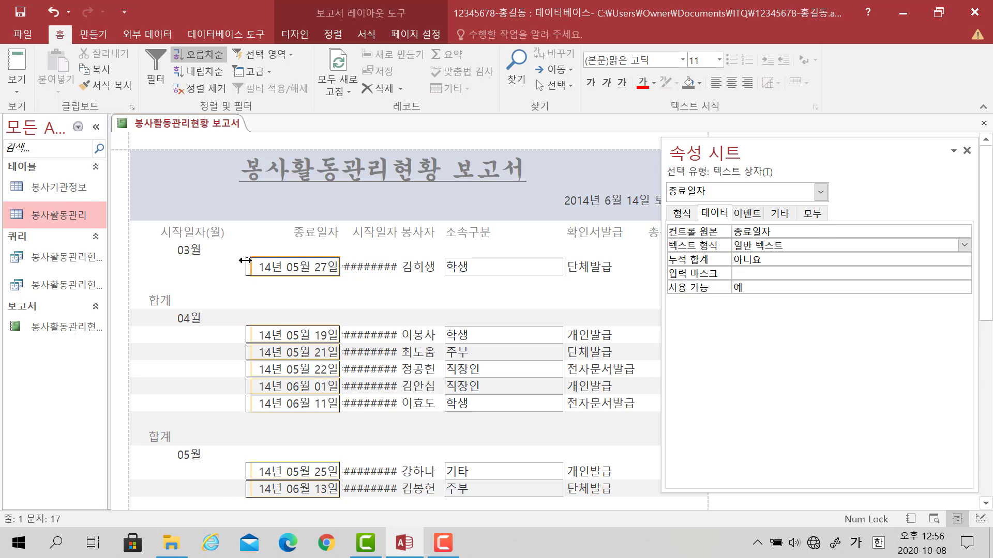
pyautogui.click(302, 242)
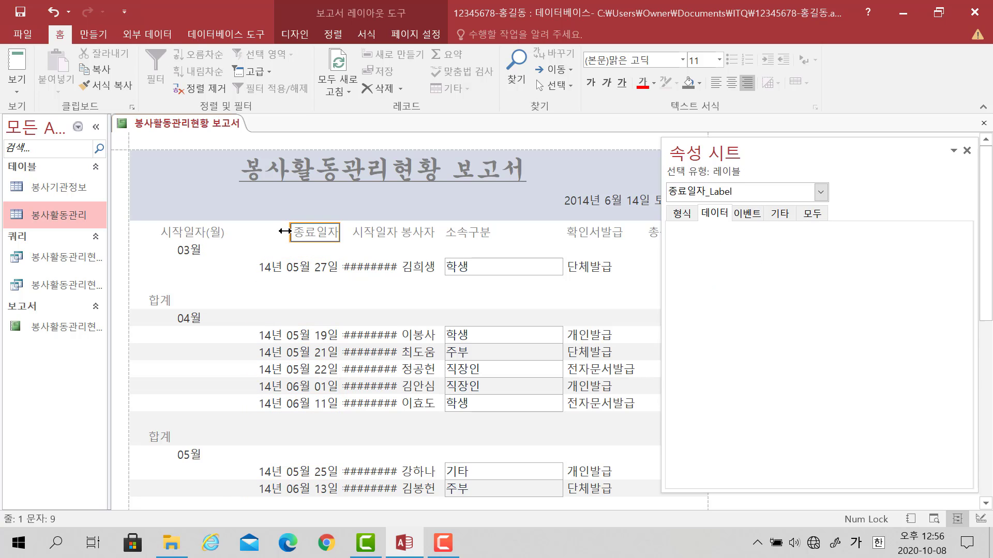
pyautogui.moveTo(285, 232); pyautogui.dragTo(260, 231)
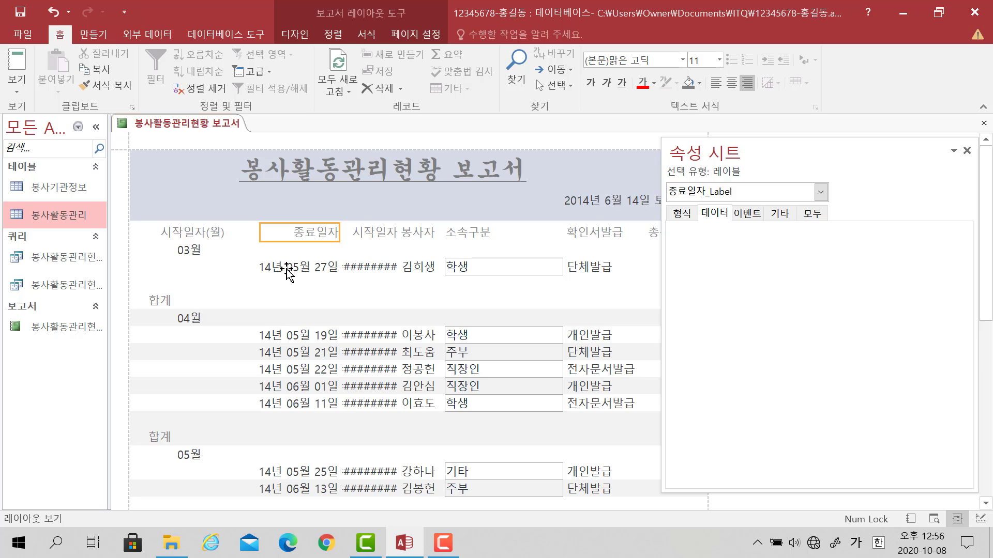
# Step: Centre-align the text of the 종료일자 heading and its date values
pyautogui.keyDown('shift'); pyautogui.click(288, 269); pyautogui.keyUp('shift')
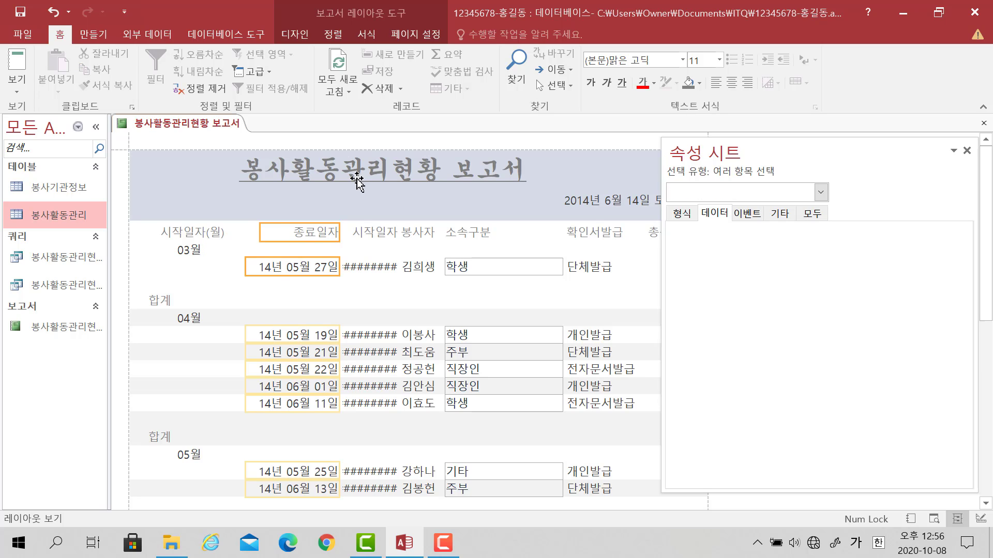
pyautogui.click(732, 84)
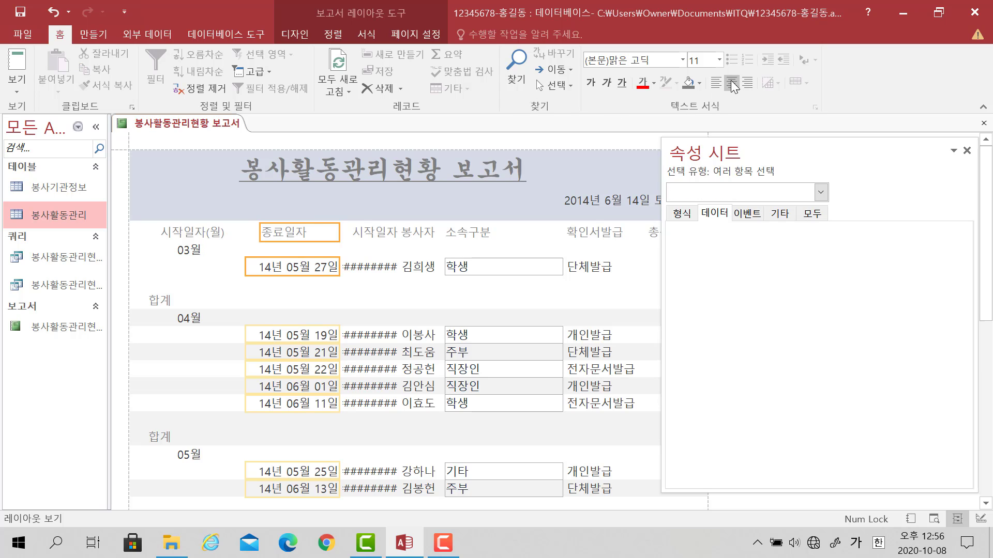
pyautogui.click(733, 84)
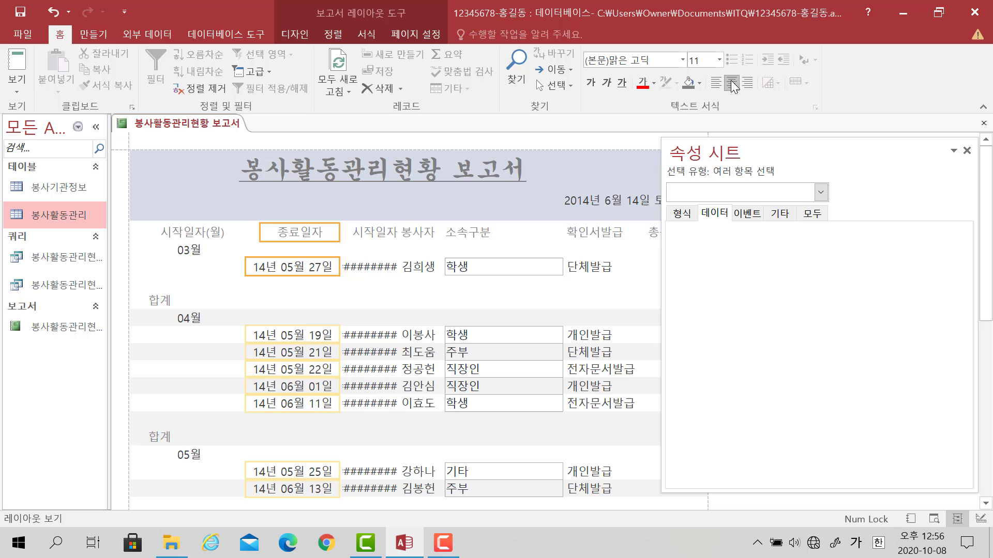
pyautogui.click(271, 206)
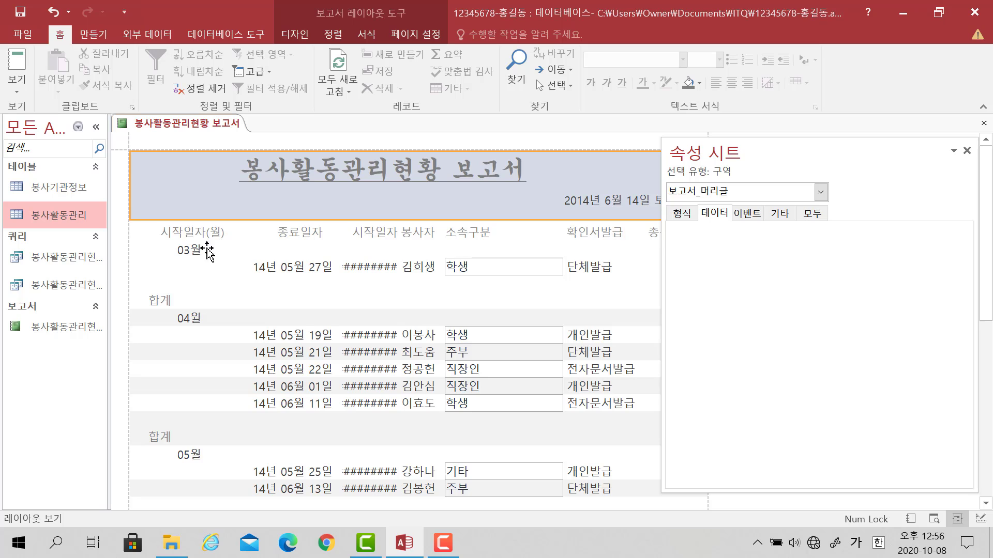
# Step: Delete the 시작일자 heading label together with its value box beside the 봉사자 column
pyautogui.click(373, 236)
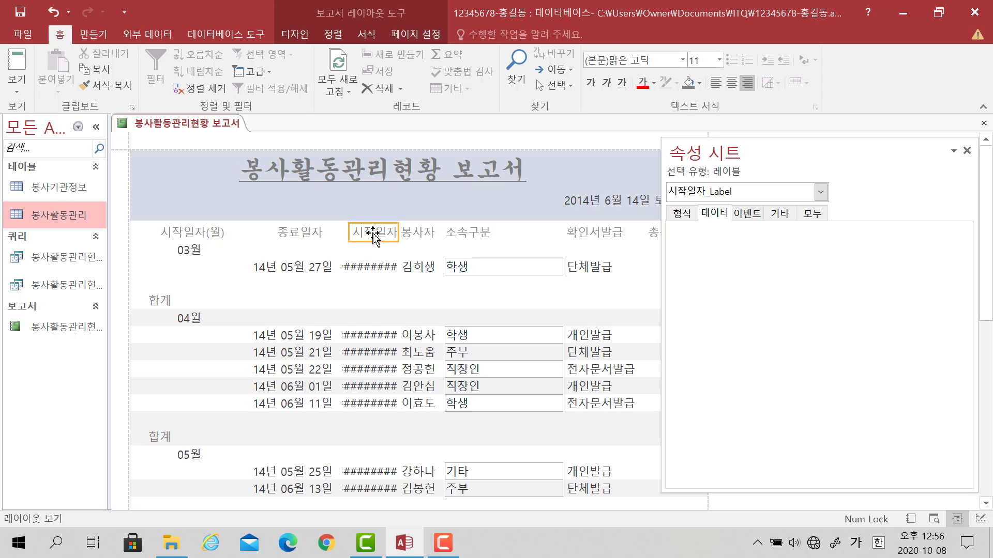
pyautogui.keyDown('shift'); pyautogui.click(371, 268); pyautogui.keyUp('shift')
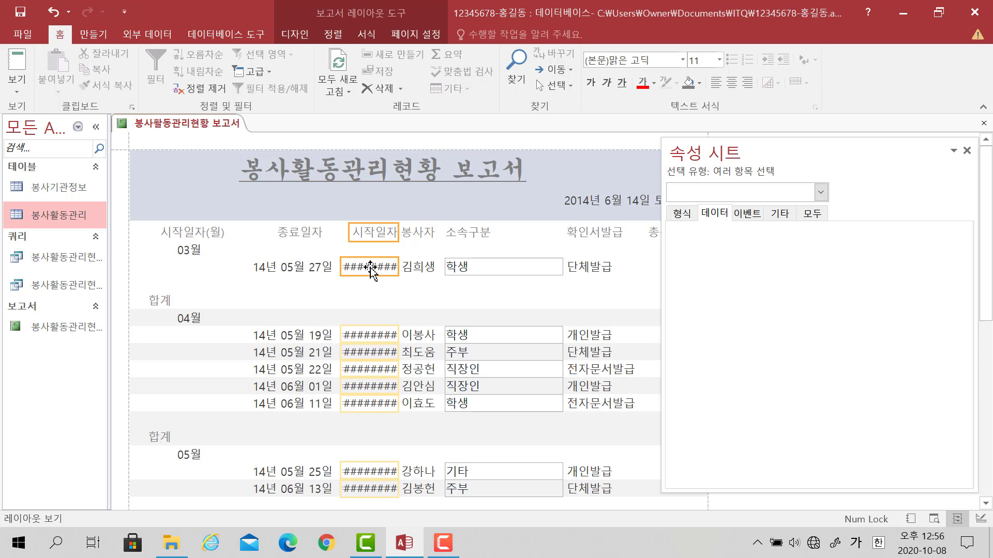
pyautogui.press('Delete')
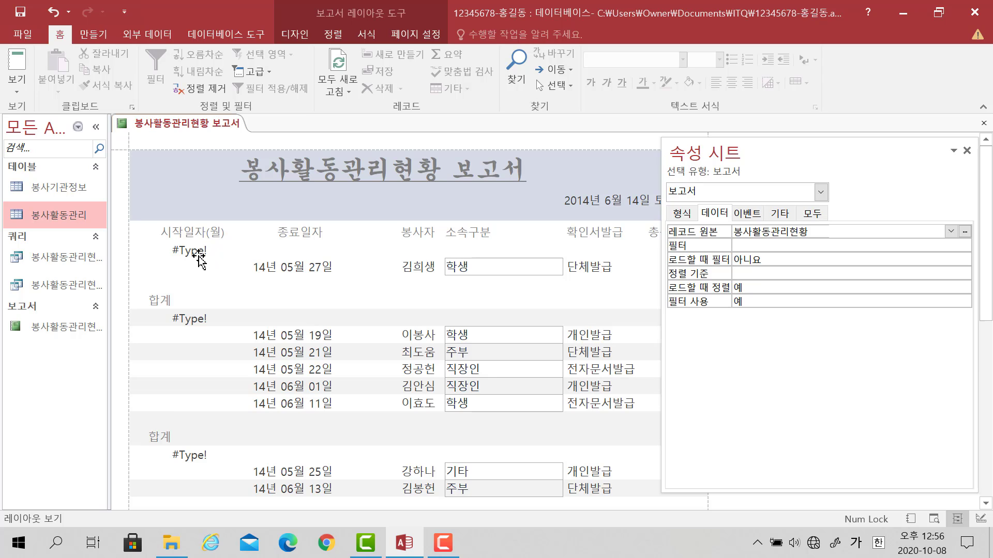
# Step: Switch the report to 디자인 보기 and back to 레이아웃 보기 to refresh the month values
pyautogui.click(18, 86)
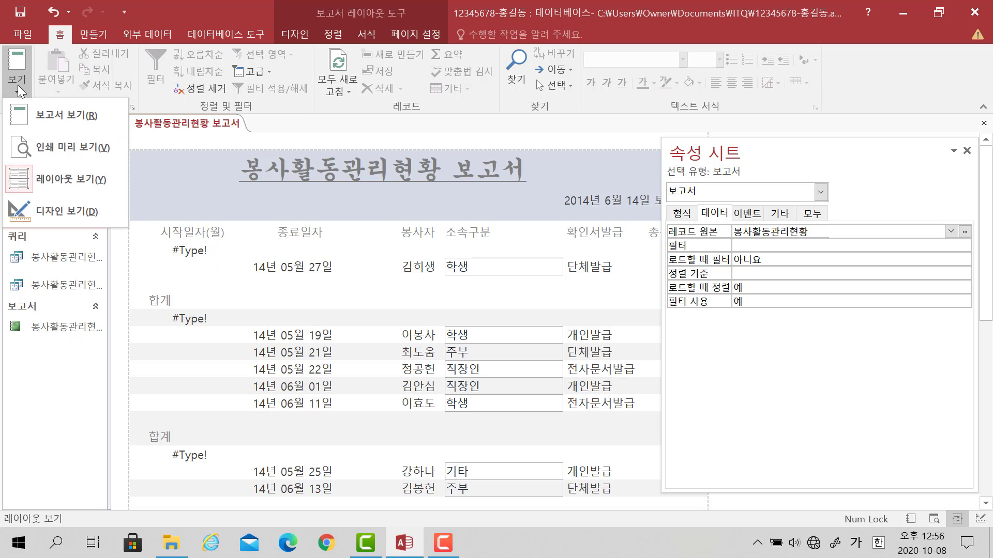
pyautogui.click(30, 211)
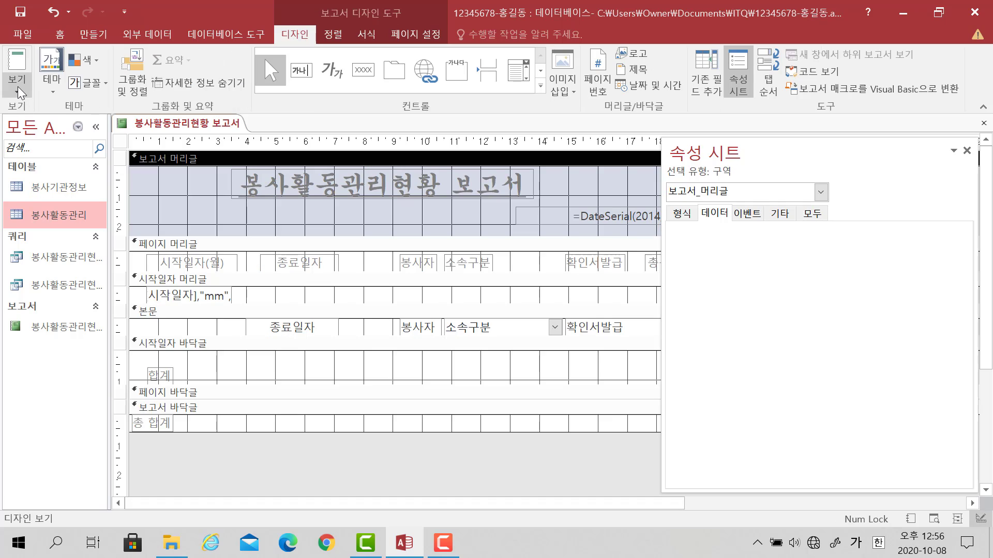
pyautogui.click(18, 91)
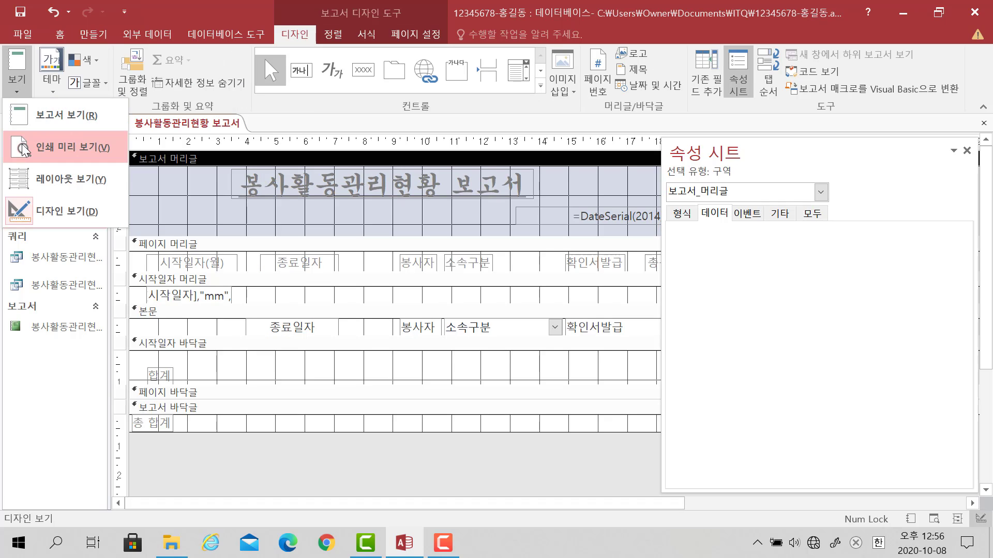
pyautogui.click(31, 178)
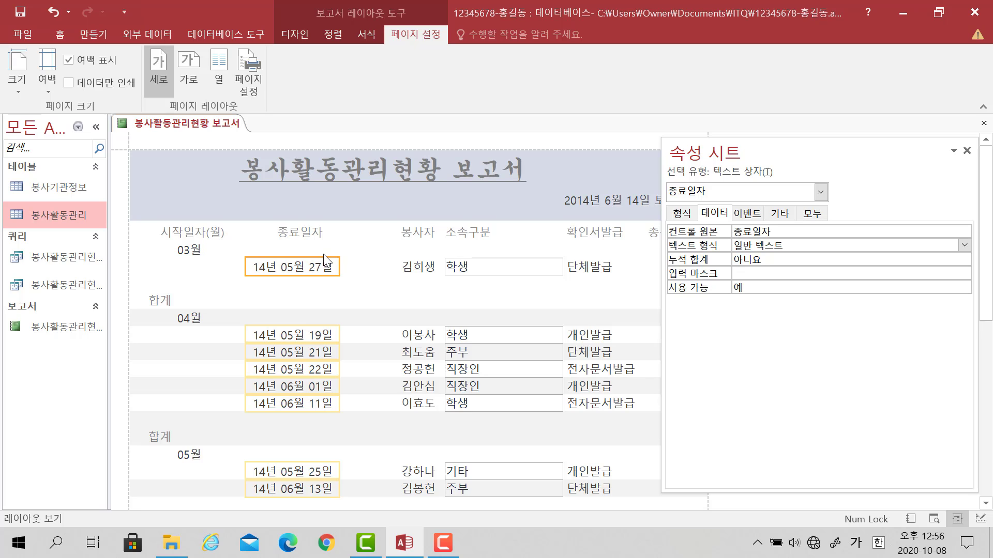
# Step: Extend the 봉사자 heading and value box leftward together, and pull their right edges in slightly
pyautogui.click(414, 236)
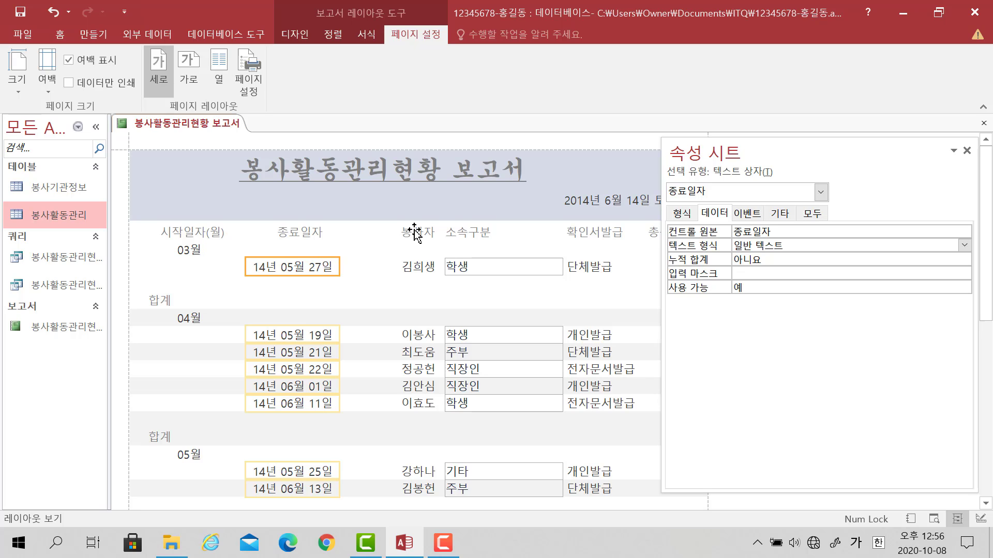
pyautogui.keyDown('shift'); pyautogui.click(412, 267); pyautogui.keyUp('shift')
pyautogui.moveTo(399, 234); pyautogui.dragTo(348, 230)
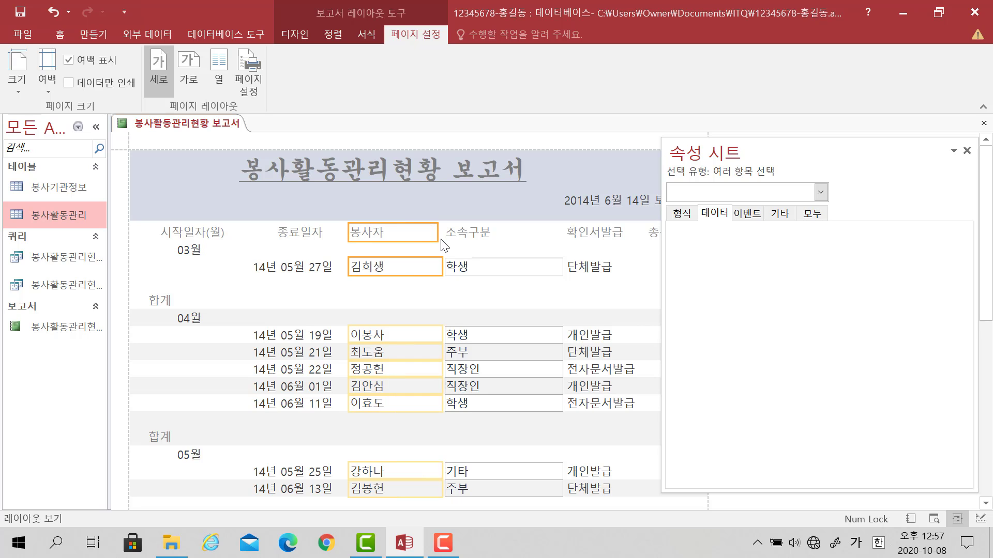
pyautogui.moveTo(433, 231); pyautogui.dragTo(416, 231)
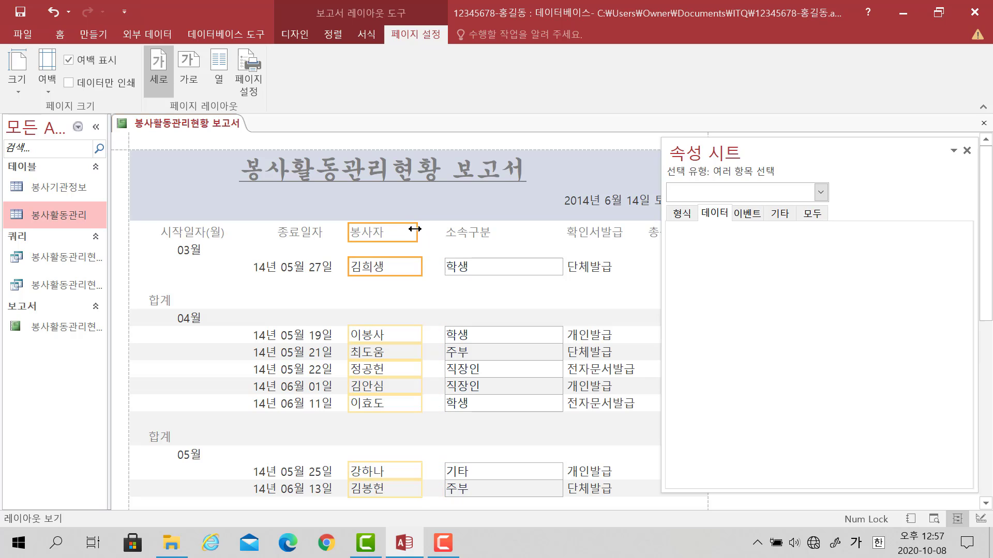
# Step: Centre-align the text of the 봉사자 heading and its values, and close the property sheet
pyautogui.click(60, 35)
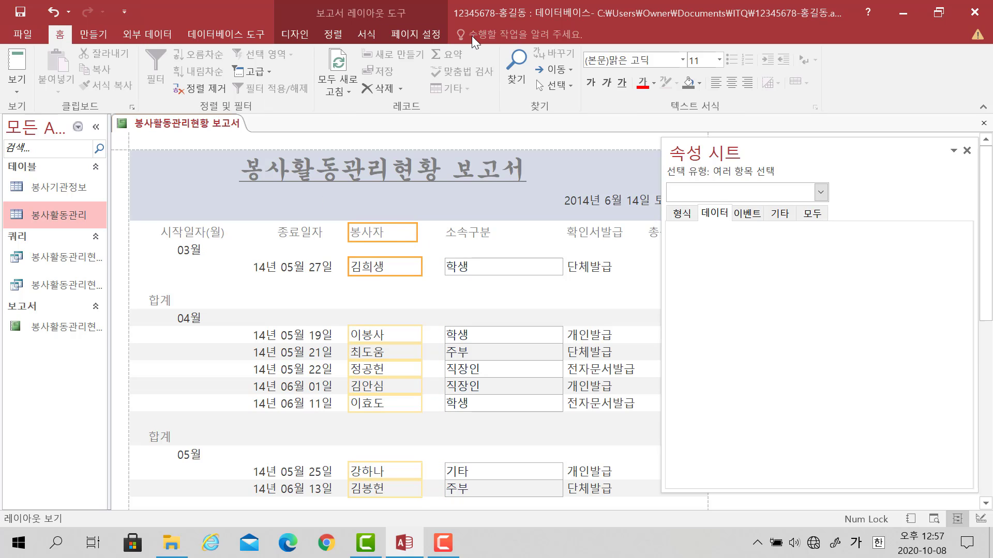
pyautogui.click(731, 82)
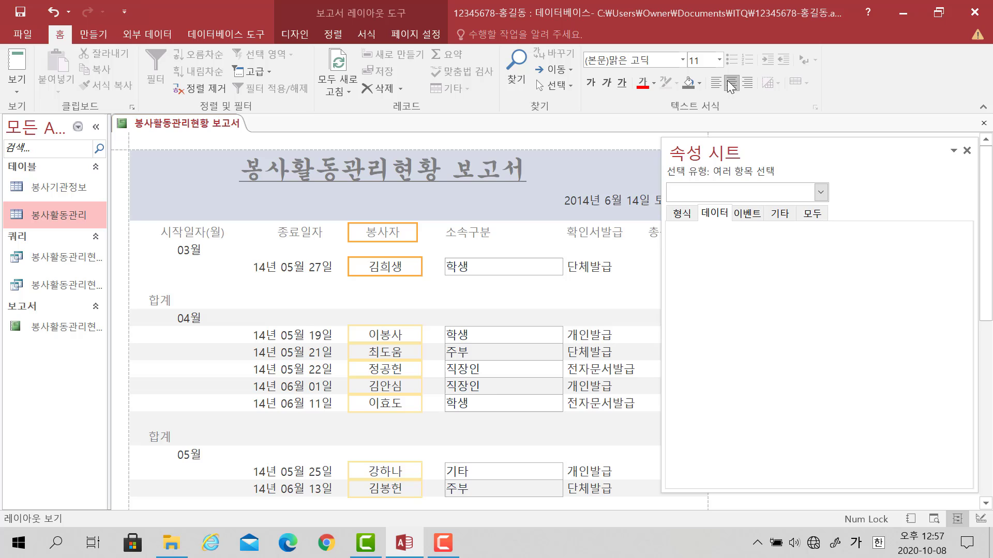
pyautogui.click(967, 151)
# Step: Narrow the 소속구분 value box by pulling its right edge in towards the values
pyautogui.click(478, 234)
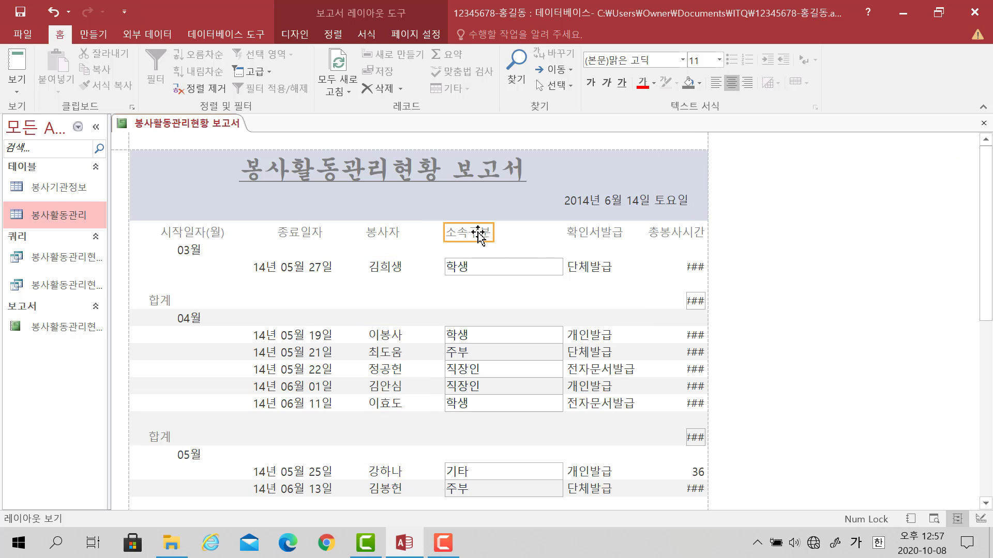
pyautogui.keyDown('shift'); pyautogui.click(482, 264); pyautogui.keyUp('shift')
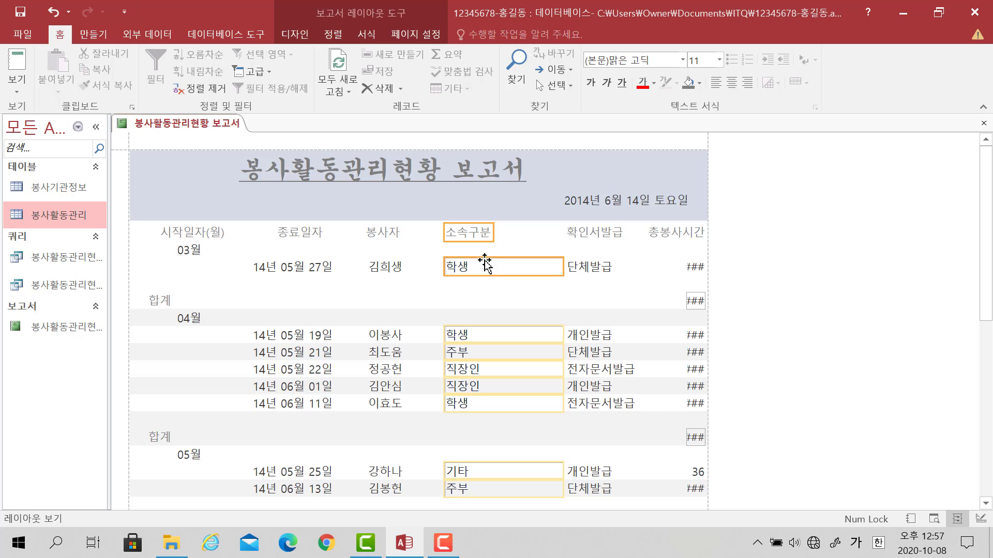
pyautogui.click(504, 264)
pyautogui.moveTo(563, 267); pyautogui.dragTo(514, 265)
# Step: Centre-align the 소속구분 heading and its values, and widen the heading label rightward to match the value box
pyautogui.click(473, 231)
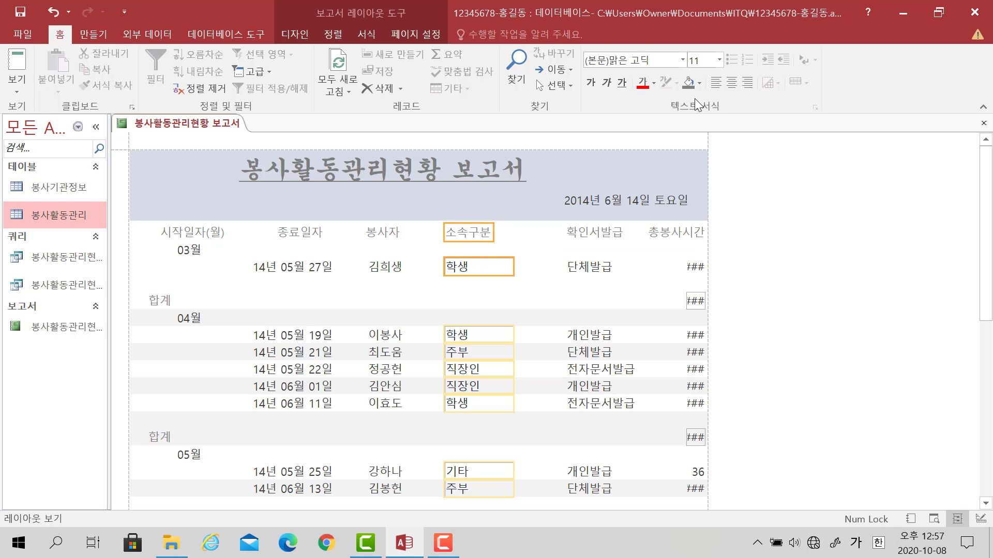
pyautogui.click(728, 81)
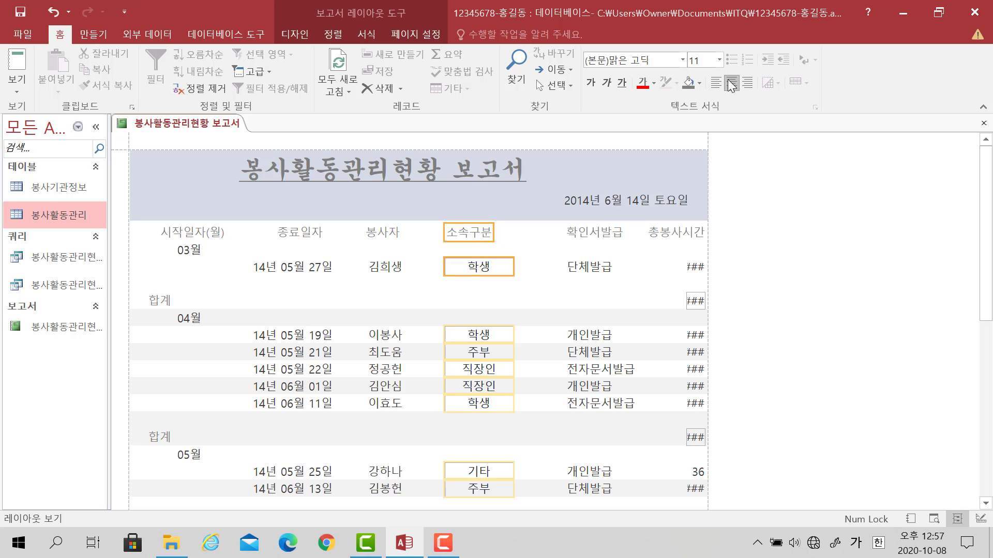
pyautogui.click(492, 230)
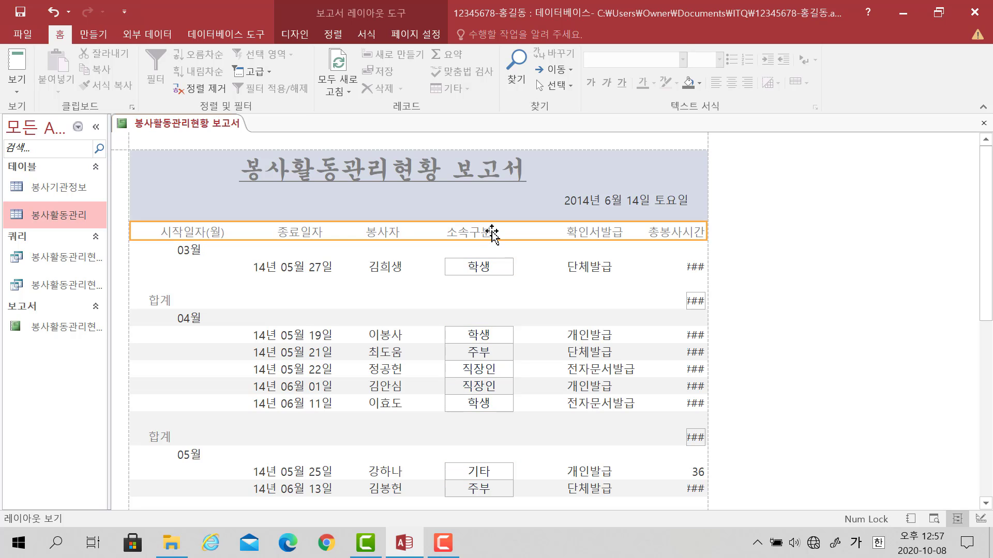
pyautogui.moveTo(493, 230); pyautogui.dragTo(511, 231)
# Step: Open the property sheet for the 소속구분 value box
pyautogui.click(516, 257)
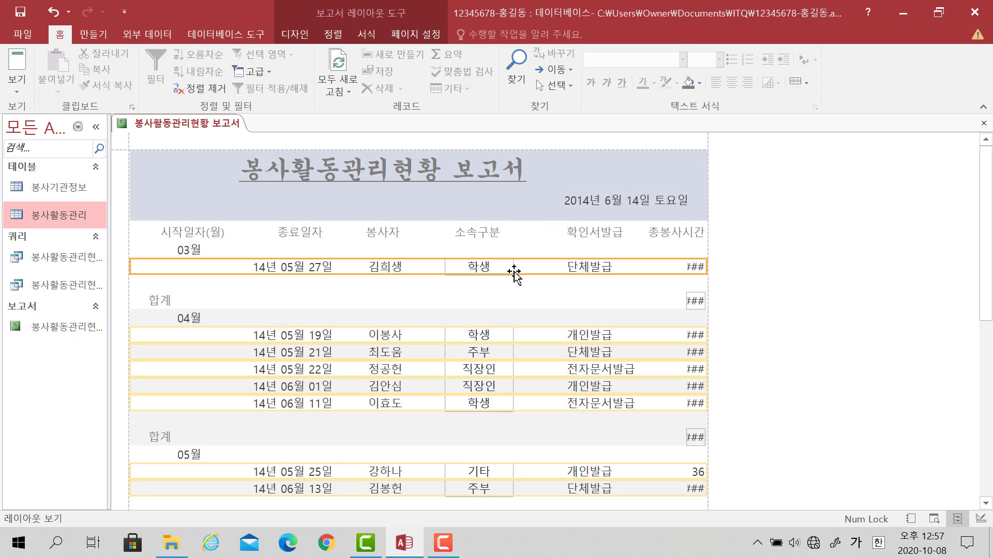
pyautogui.click(503, 263)
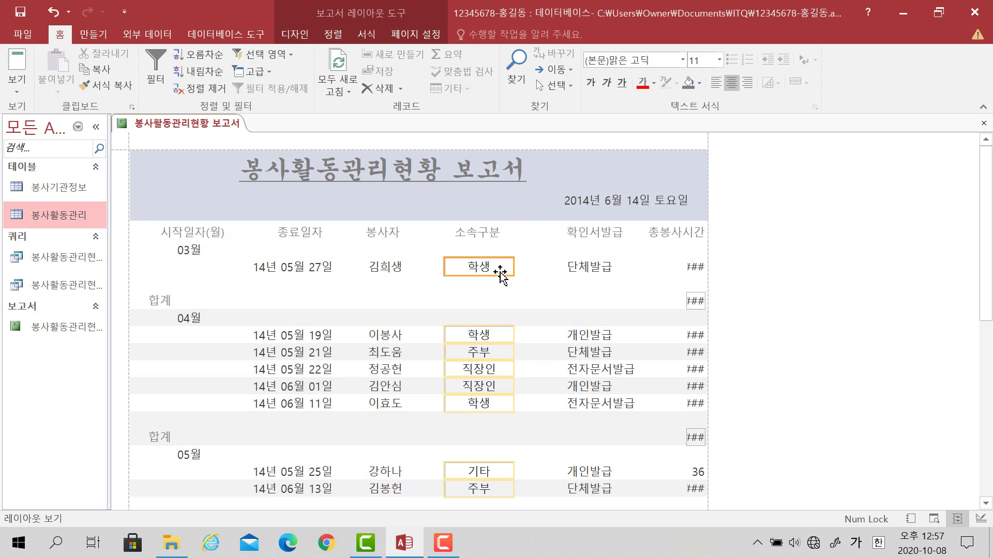
pyautogui.click(500, 255)
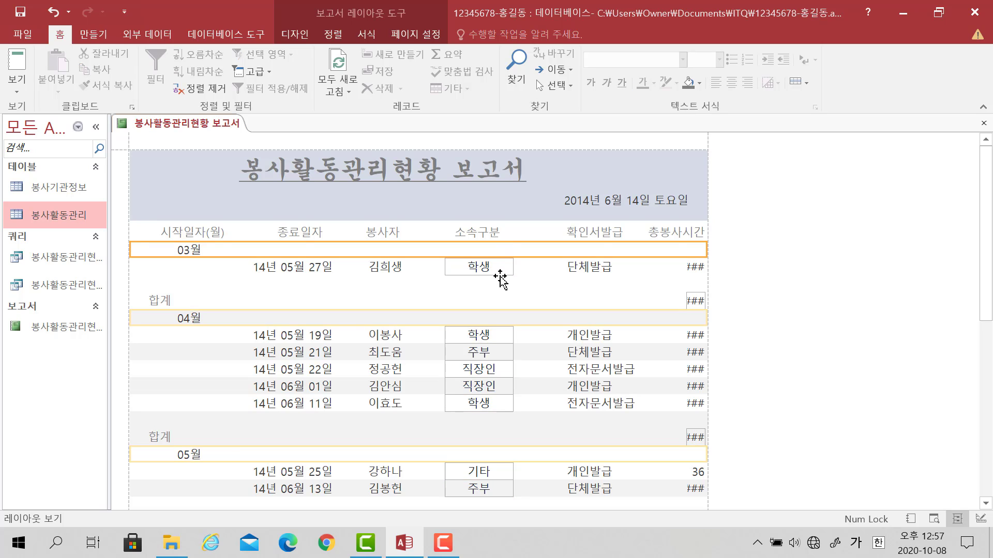
pyautogui.click(500, 271)
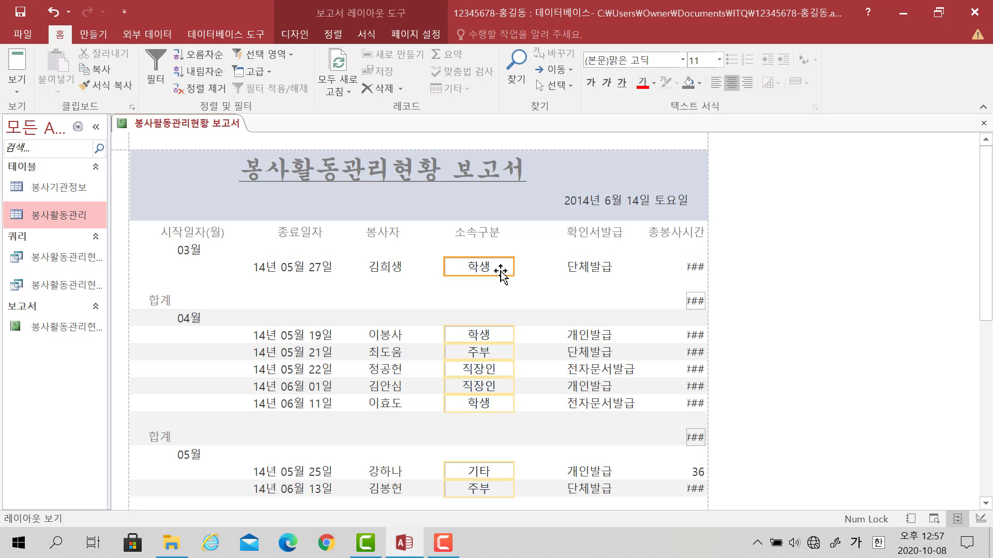
pyautogui.rightClick(500, 271)
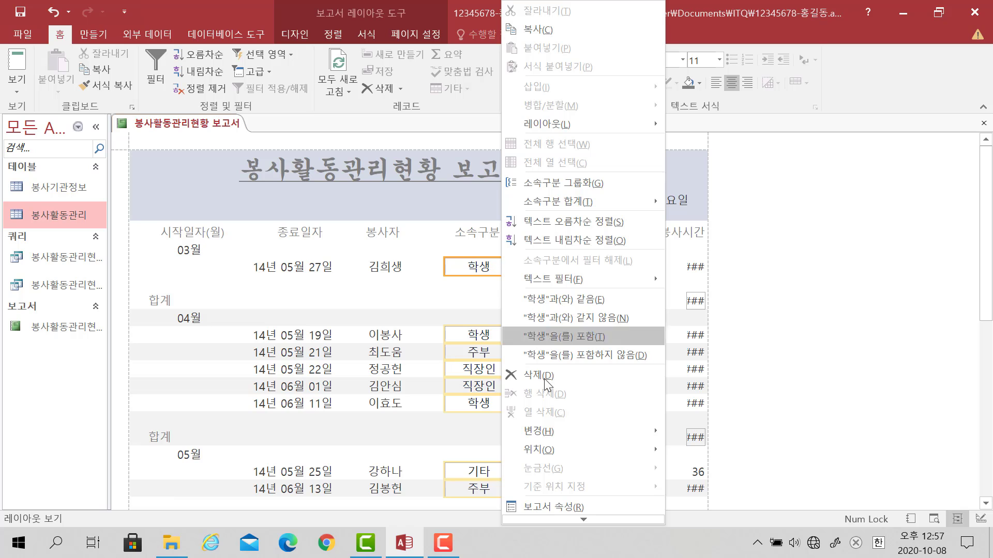
pyautogui.click(474, 268)
pyautogui.rightClick(471, 268)
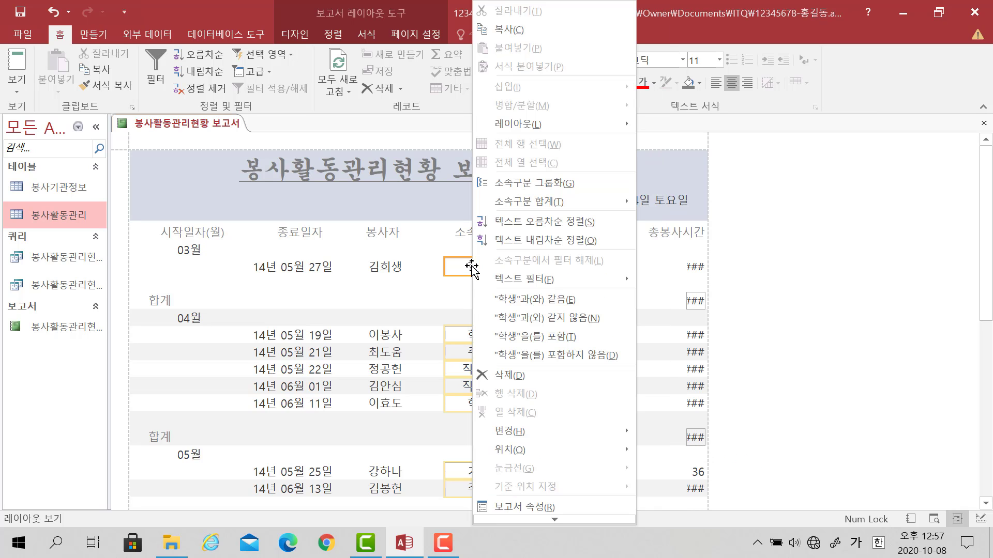
pyautogui.click(547, 515)
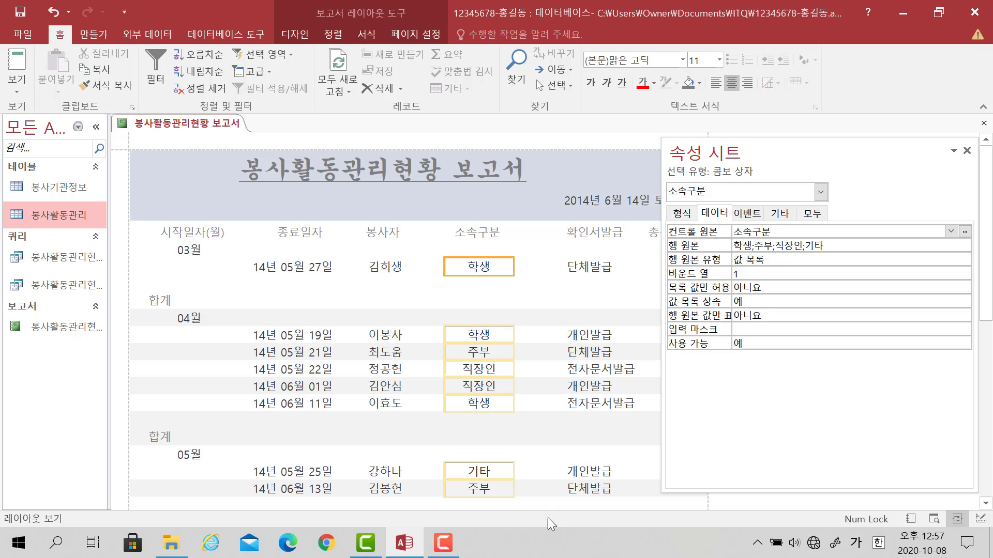
# Step: Set the 소속구분 value box's 테두리 스타일 to 투명 and close the property sheet
pyautogui.click(479, 263)
pyautogui.click(479, 266)
pyautogui.click(672, 214)
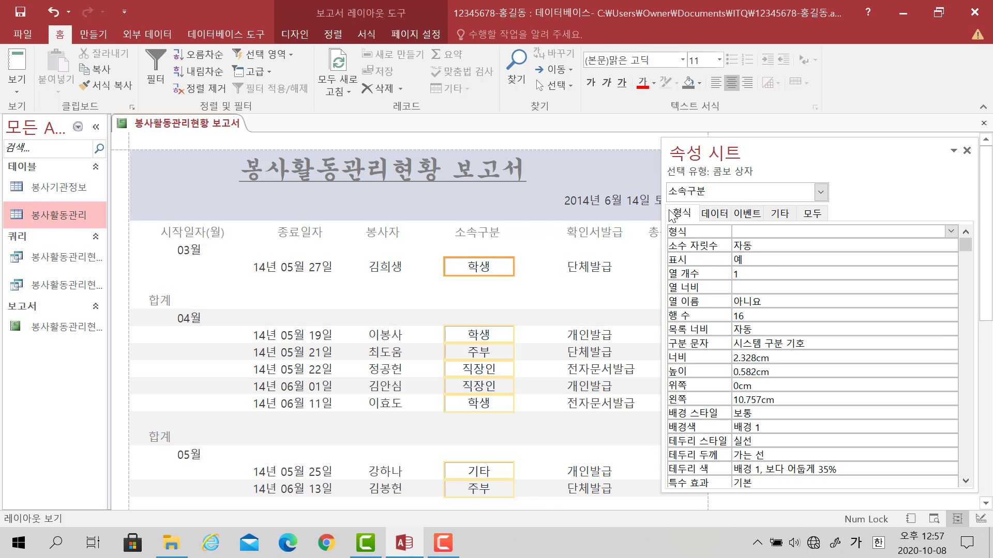
pyautogui.click(768, 440)
pyautogui.click(952, 440)
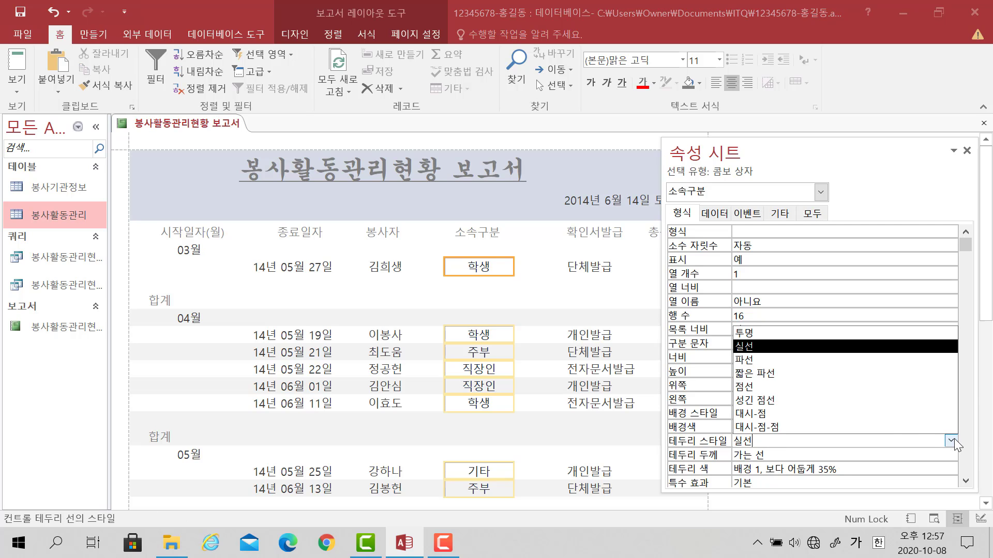
pyautogui.click(803, 345)
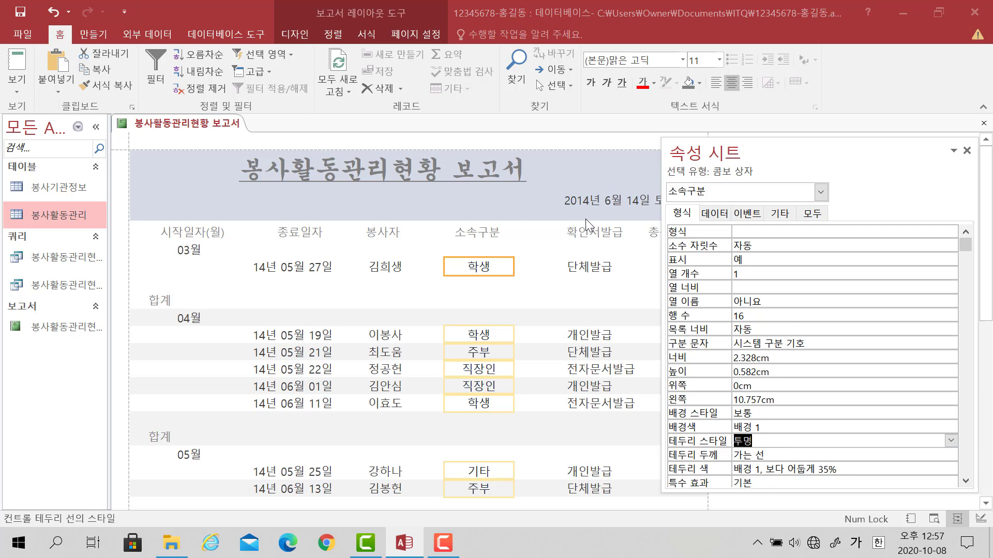
pyautogui.click(507, 201)
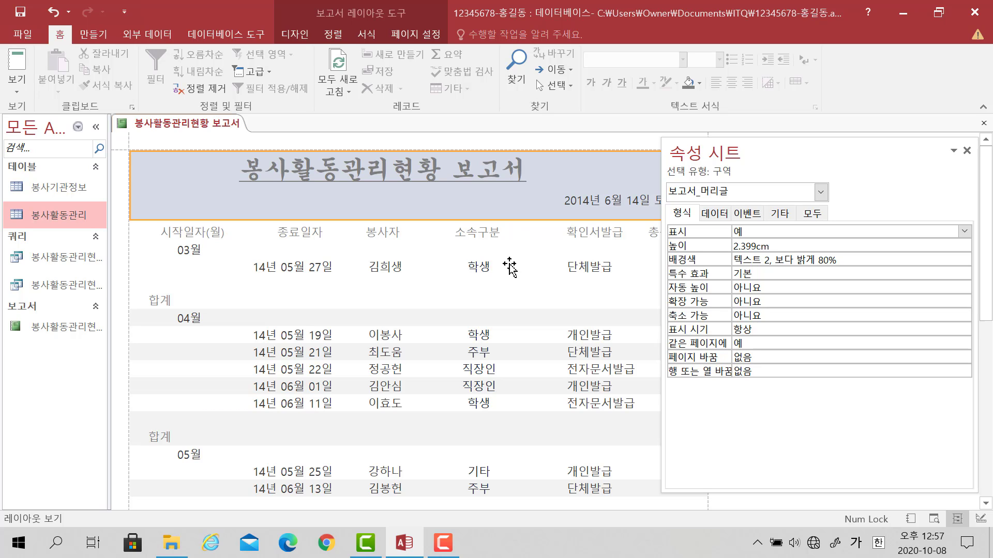
pyautogui.click(966, 151)
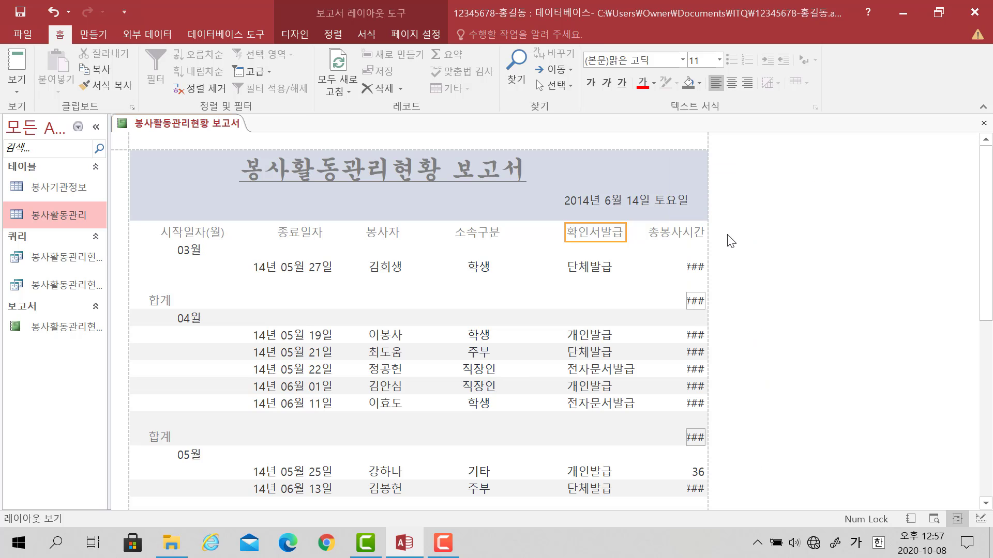
# Step: Extend the 확인서발급 heading and value box leftward together, and pull each one's right edge inward
pyautogui.keyDown('shift'); pyautogui.click(602, 270); pyautogui.keyUp('shift')
pyautogui.moveTo(567, 233); pyautogui.dragTo(521, 234)
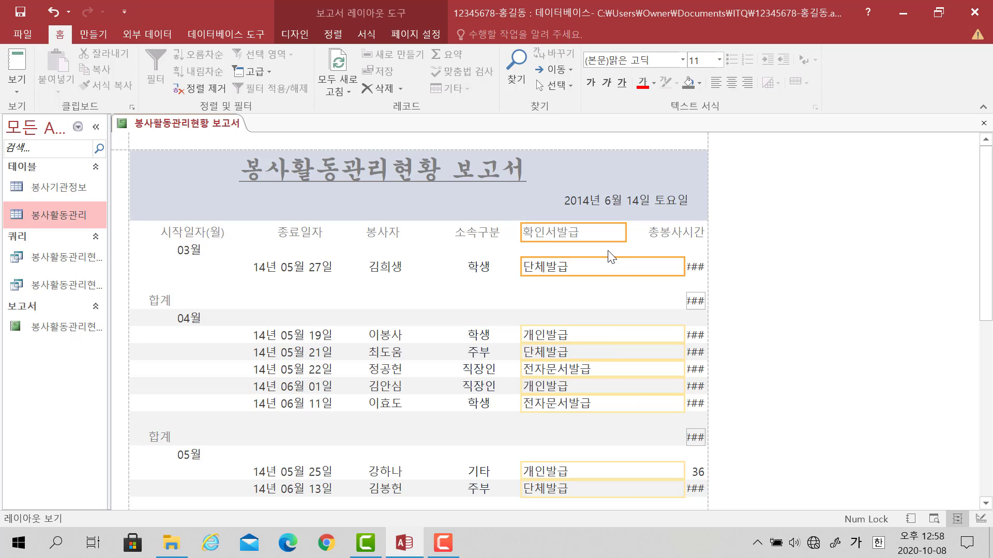
pyautogui.click(604, 270)
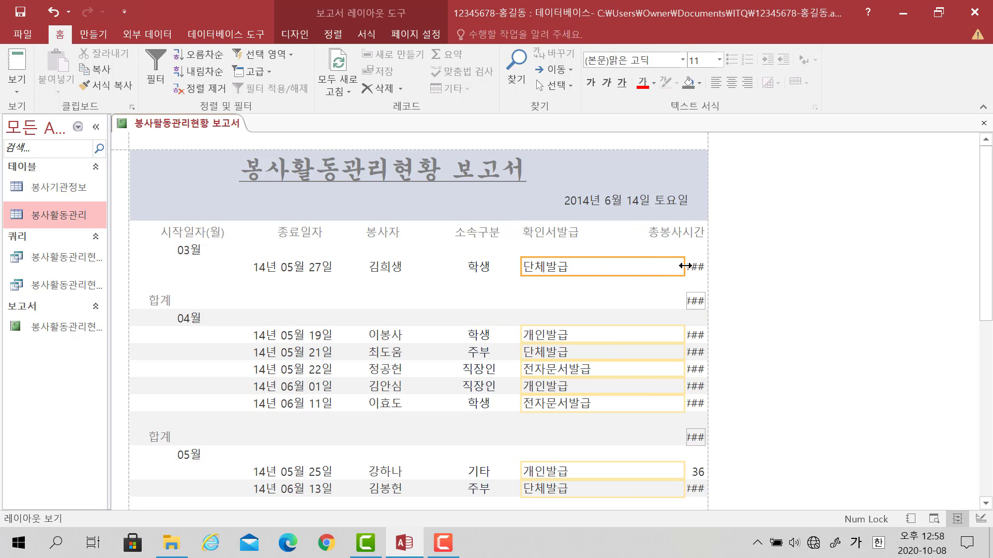
pyautogui.moveTo(685, 266); pyautogui.dragTo(613, 265)
pyautogui.click(551, 230)
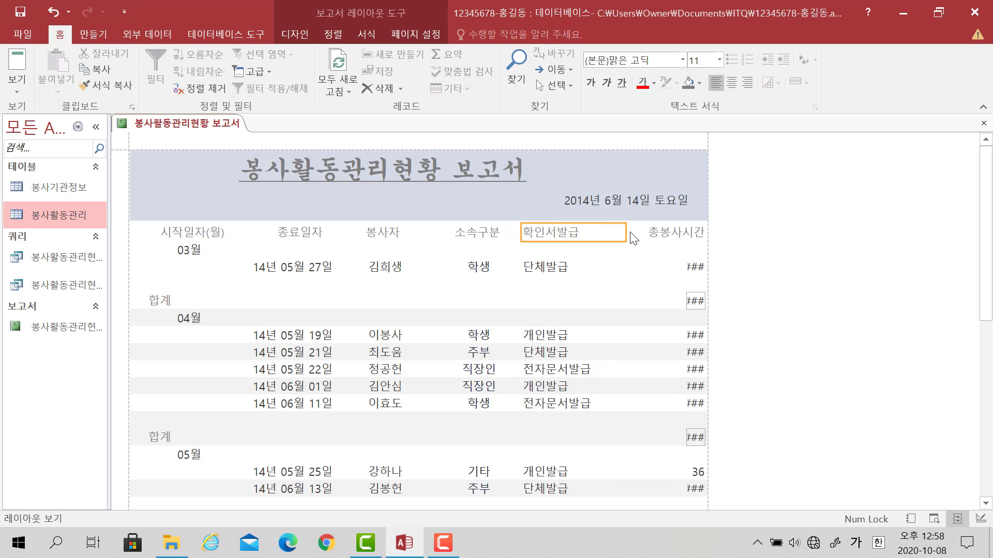
# Step: Centre-align the text of the 확인서발급 heading and its values
pyautogui.click(573, 266)
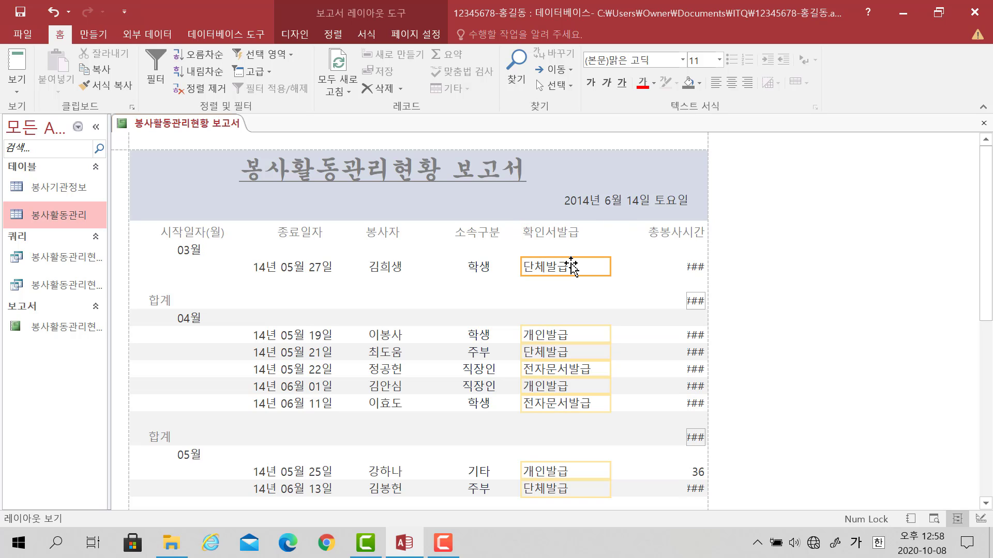
pyautogui.keyDown('shift'); pyautogui.click(571, 236); pyautogui.keyUp('shift')
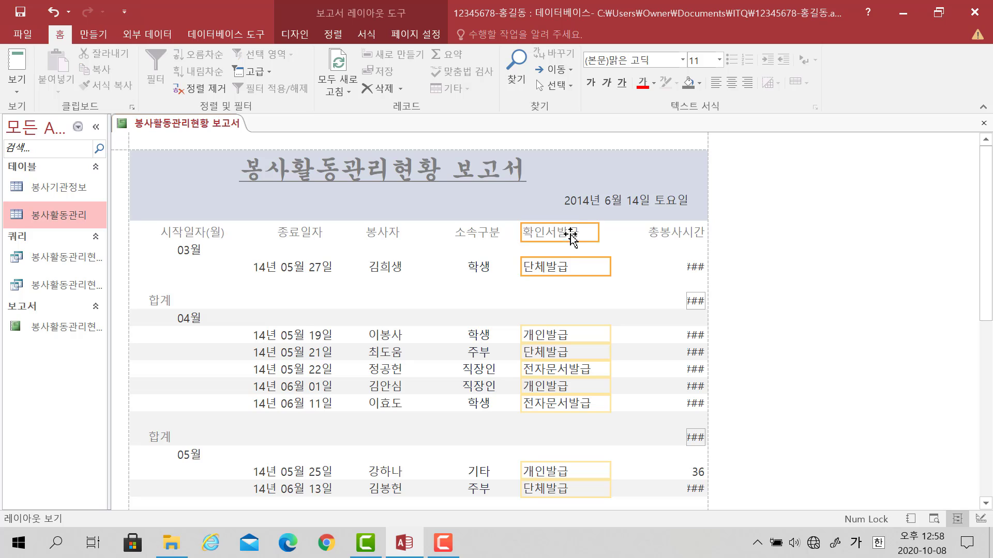
pyautogui.click(732, 83)
# Step: Widen the 확인서발급 heading label slightly rightward so it lines up over its values
pyautogui.click(596, 235)
pyautogui.click(596, 234)
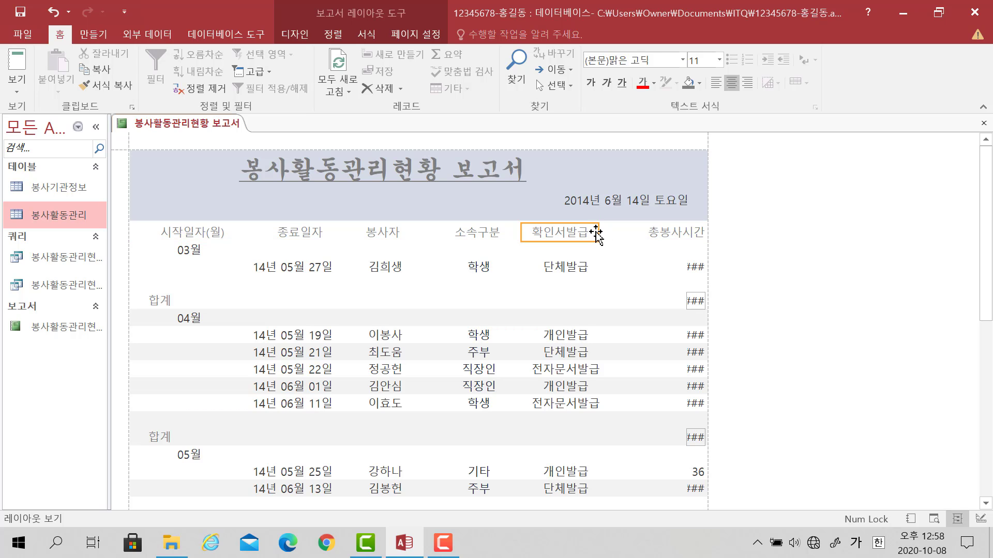
pyautogui.click(596, 235)
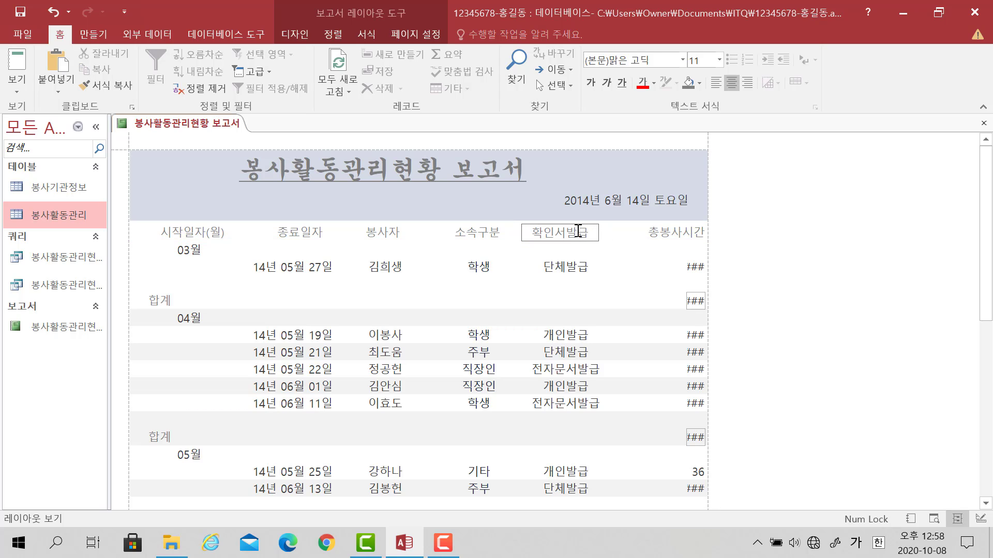
pyautogui.click(609, 240)
pyautogui.click(602, 236)
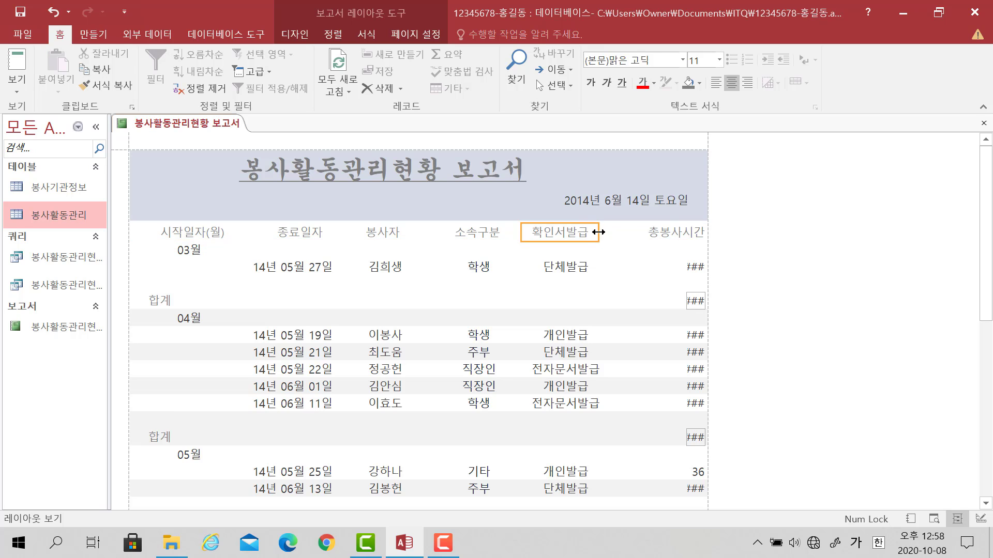
pyautogui.click(598, 232)
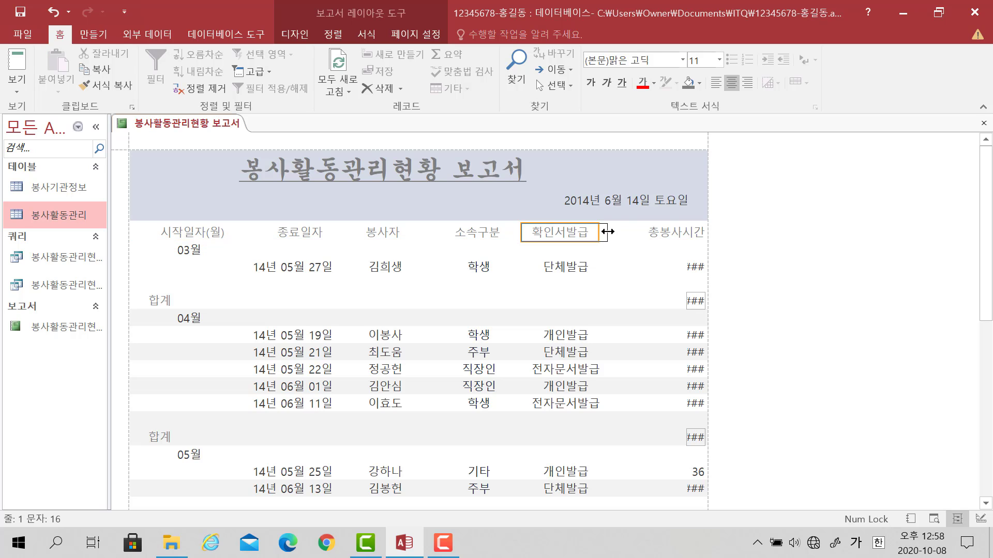
pyautogui.click(608, 232)
# Step: Widen the 총봉사시간 value box leftward until the full numbers fit, and pull its right edge inward
pyautogui.click(651, 233)
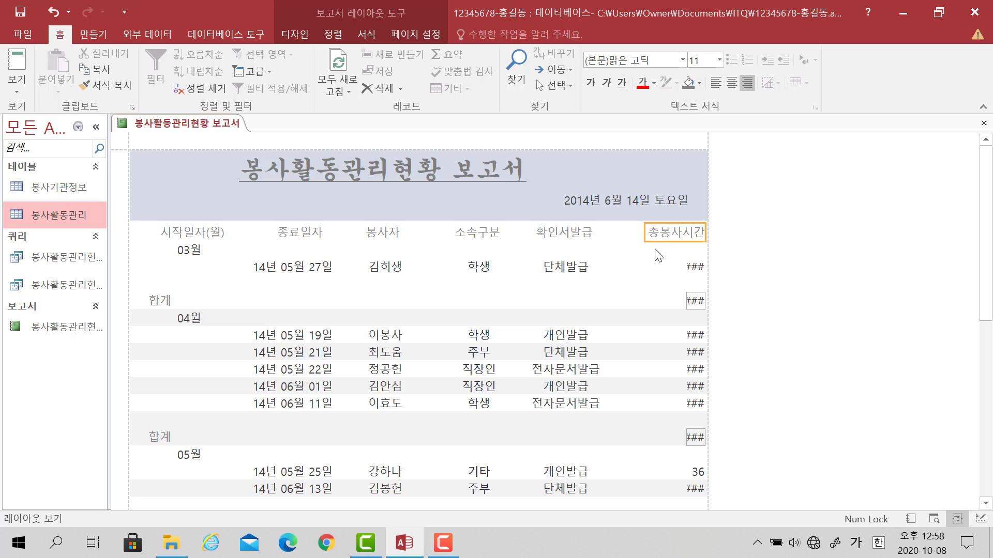
pyautogui.click(665, 267)
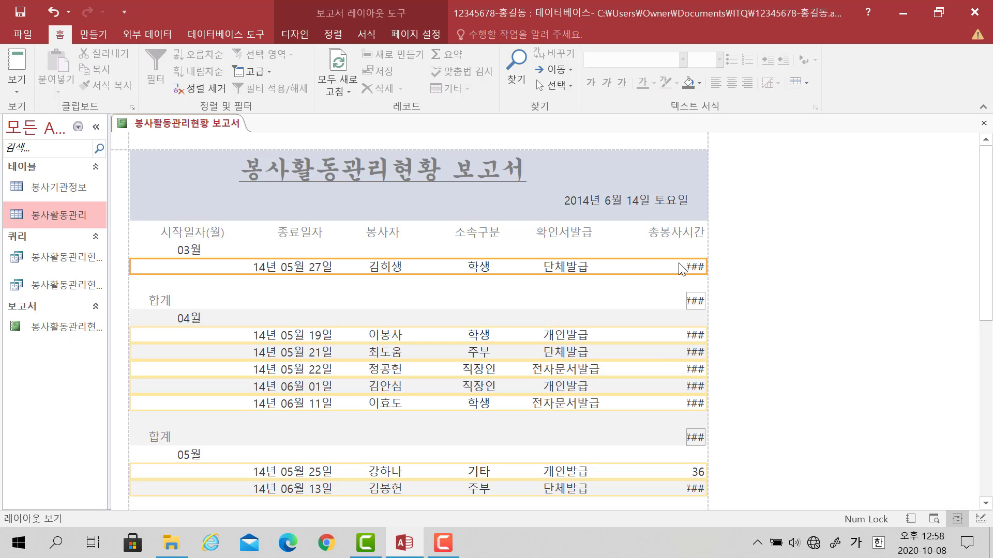
pyautogui.click(682, 268)
pyautogui.moveTo(685, 267); pyautogui.dragTo(627, 266)
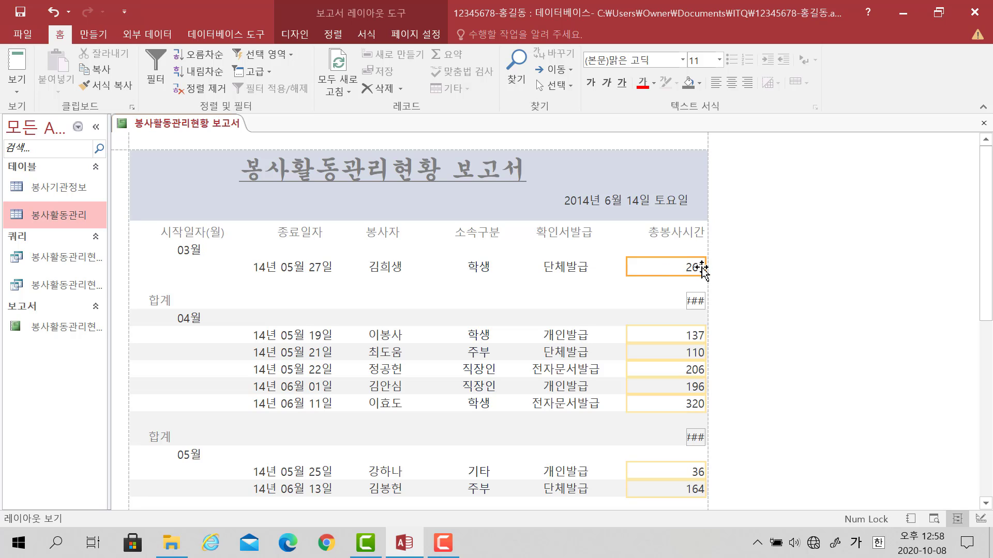
pyautogui.moveTo(704, 268); pyautogui.dragTo(678, 266)
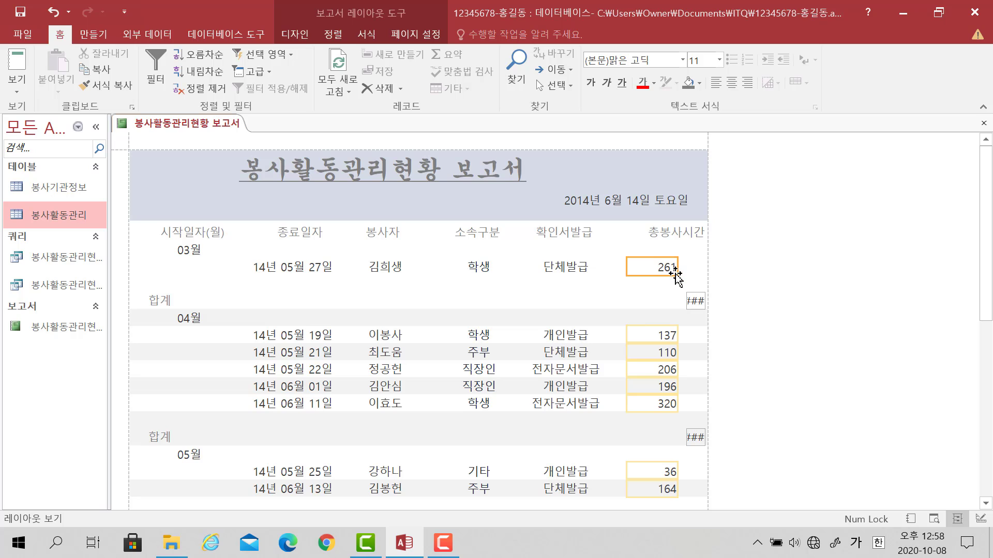
# Step: Shift the 총봉사시간 heading label leftward and fit it over its column of values
pyautogui.click(663, 233)
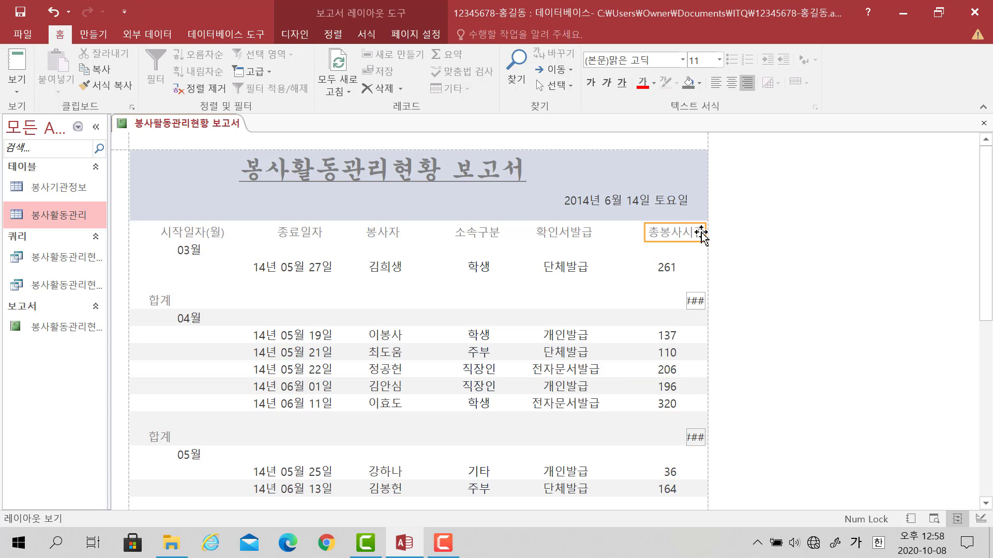
pyautogui.moveTo(704, 232); pyautogui.dragTo(629, 229)
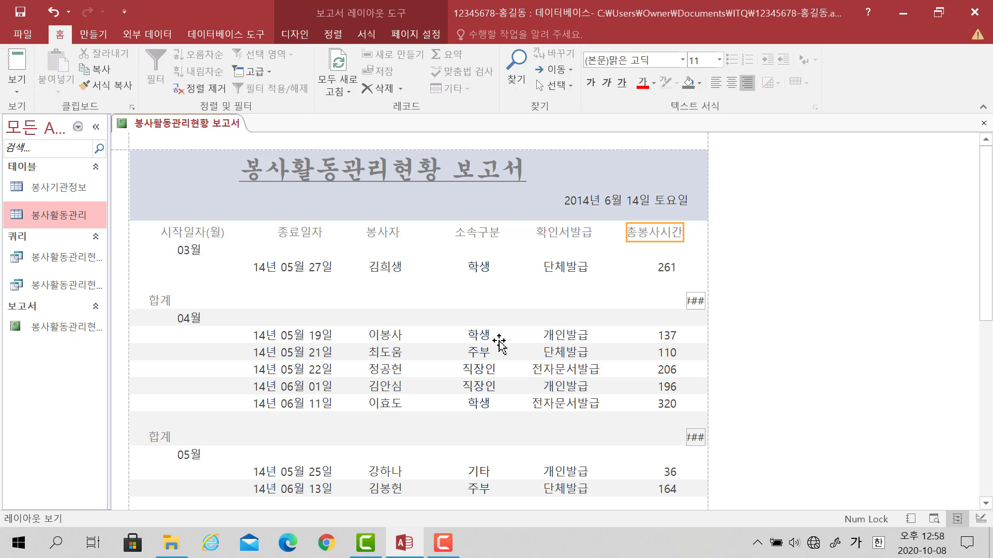
pyautogui.click(756, 251)
pyautogui.click(754, 238)
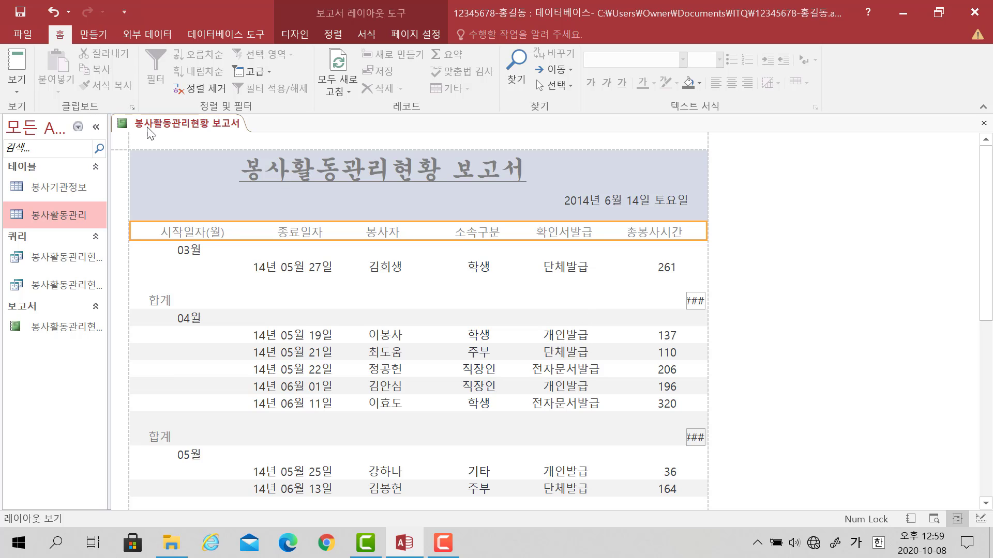
pyautogui.click(793, 176)
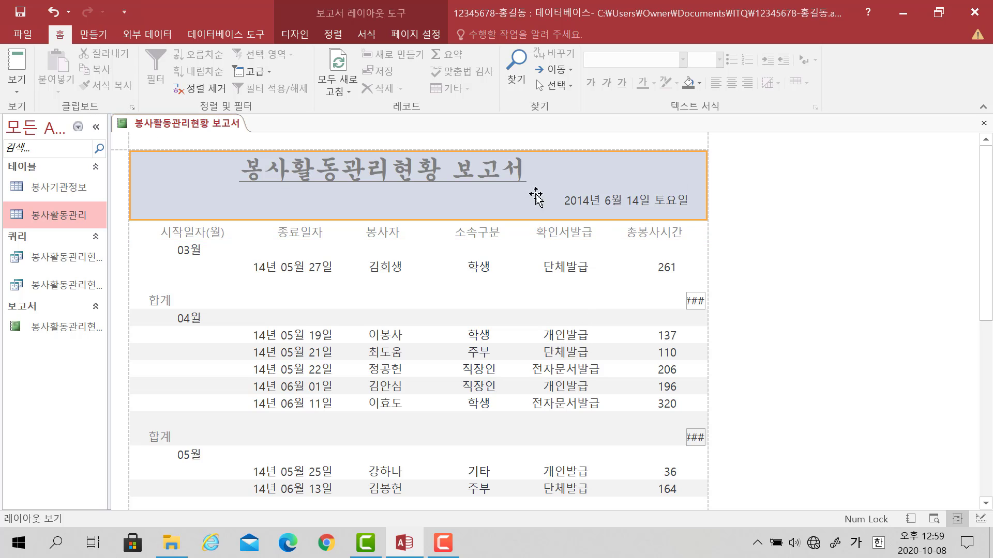
# Step: Switch the report to Design View and change the 합계 label in the 시작일자 footer to 인원수
pyautogui.click(11, 88)
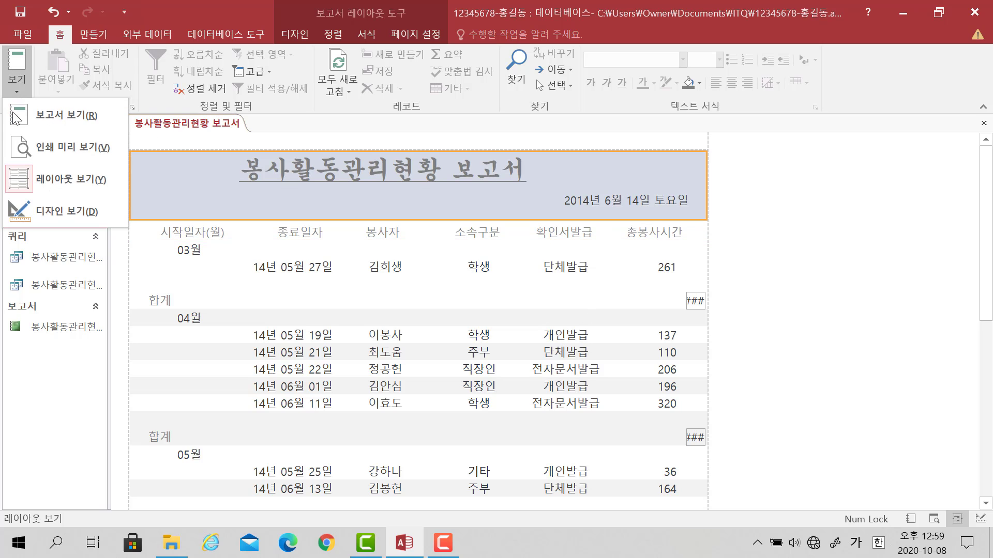
pyautogui.click(37, 209)
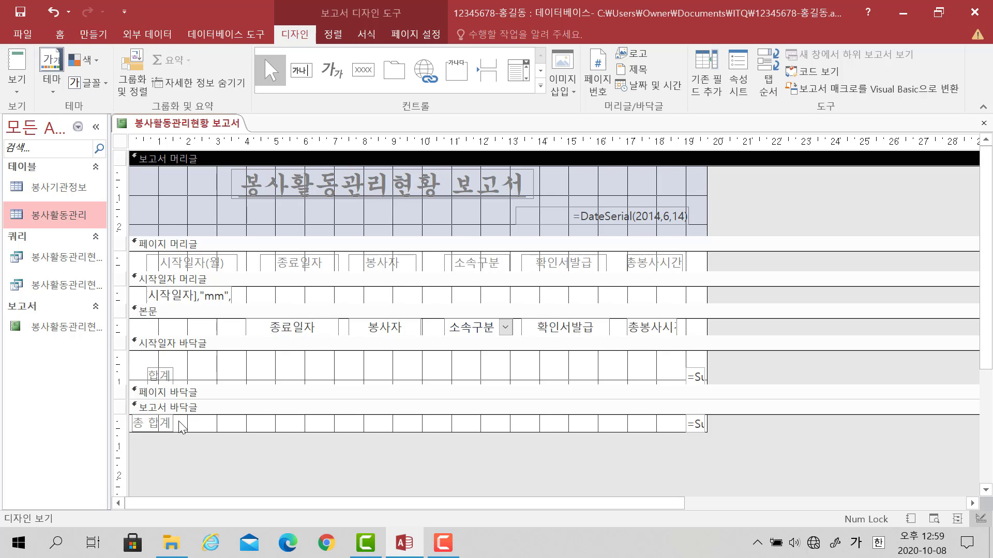
pyautogui.click(157, 376)
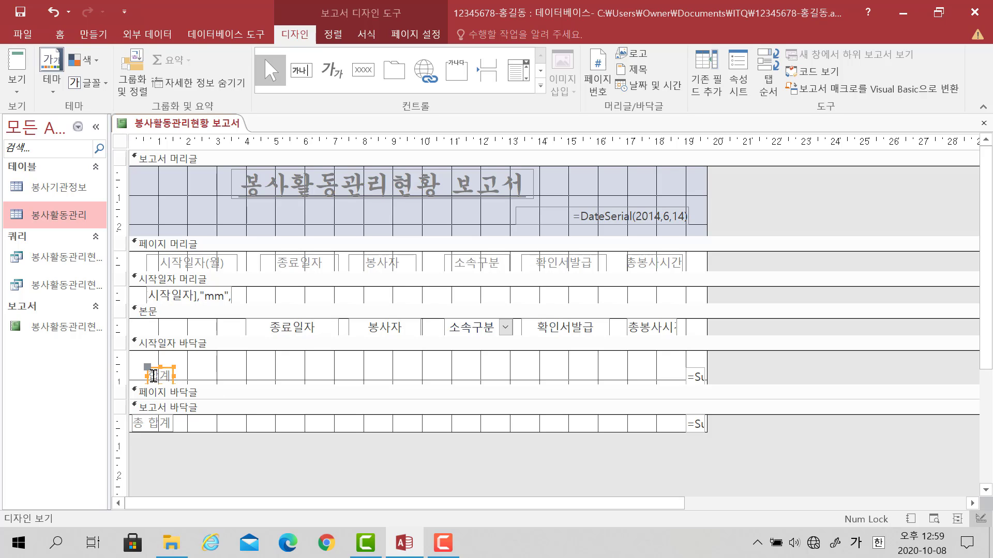
pyautogui.doubleClick(153, 375)
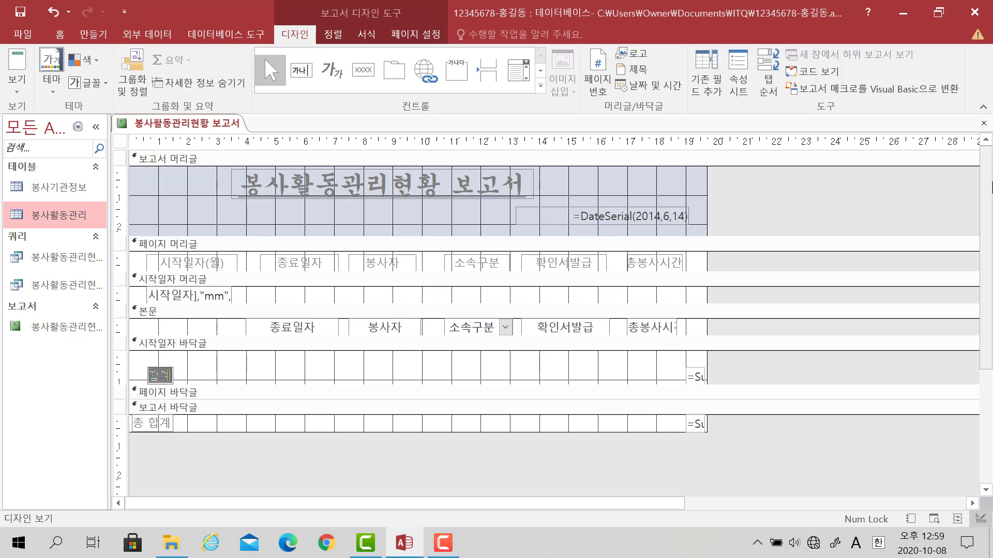
pyautogui.write('d')
pyautogui.write('인원수')
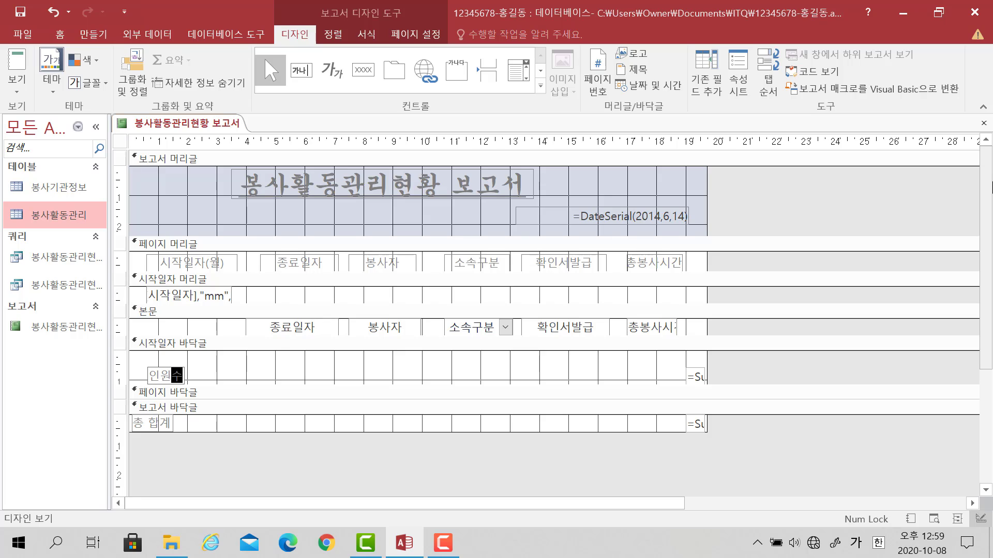
pyautogui.press('Return')
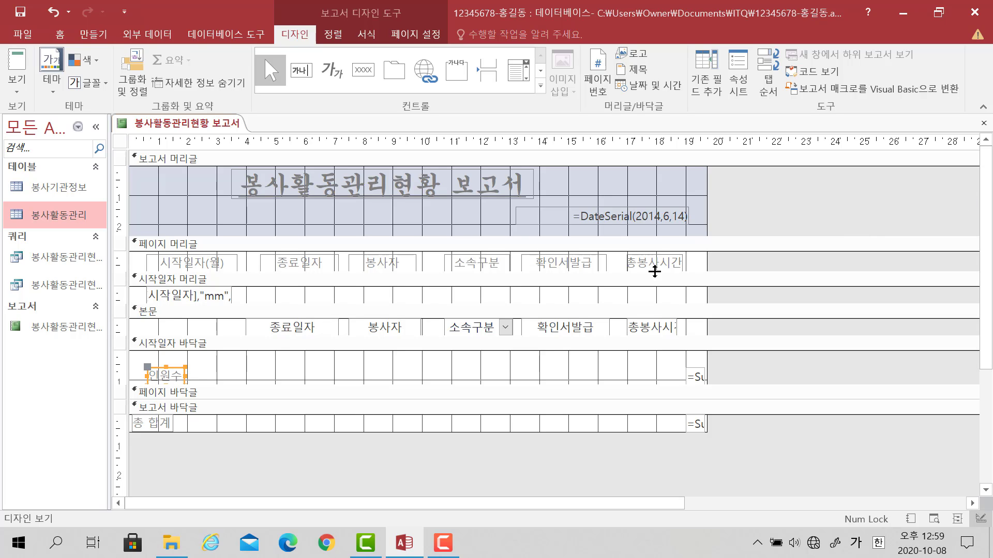
# Step: Change the 총 합계 label in the report footer to 총인원수
pyautogui.click(154, 424)
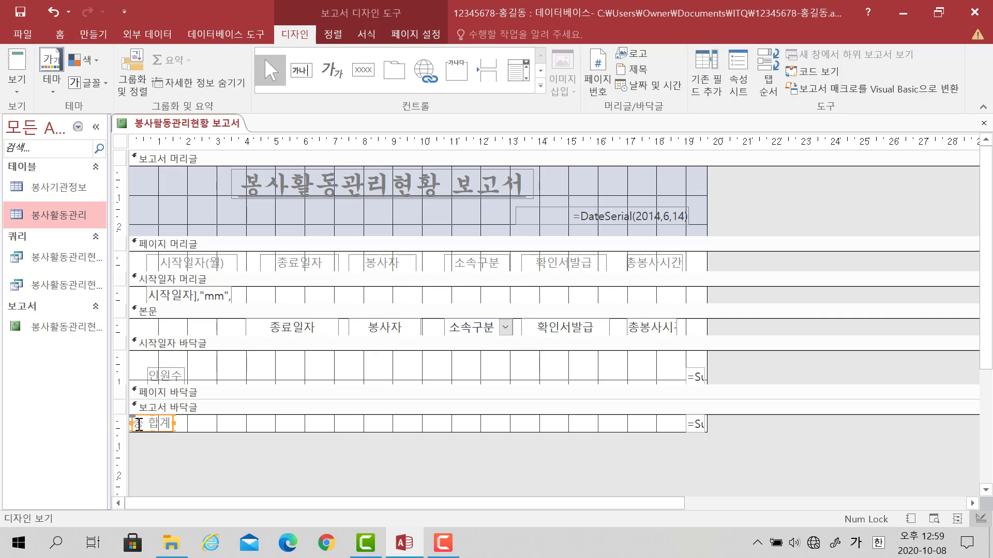
pyautogui.doubleClick(139, 423)
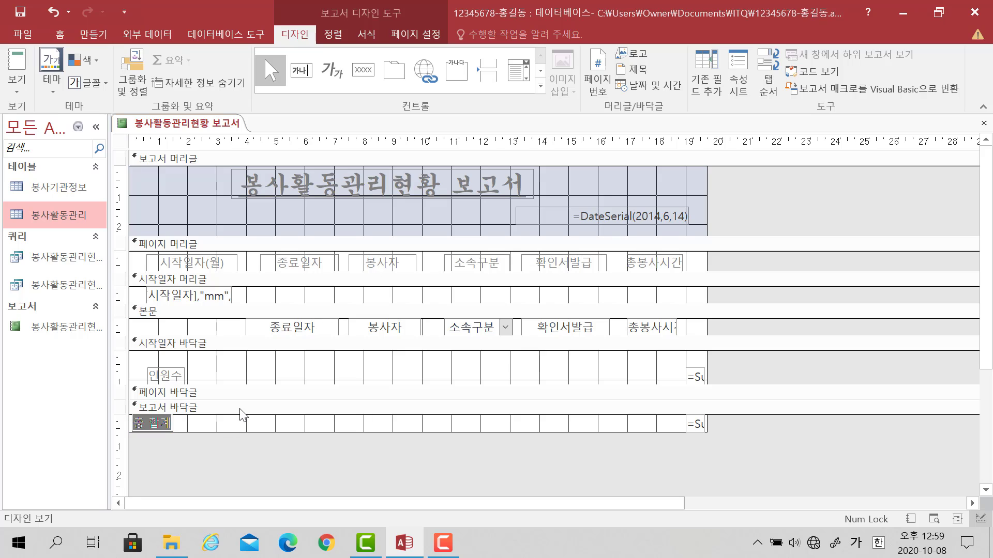
pyautogui.write('총인원수')
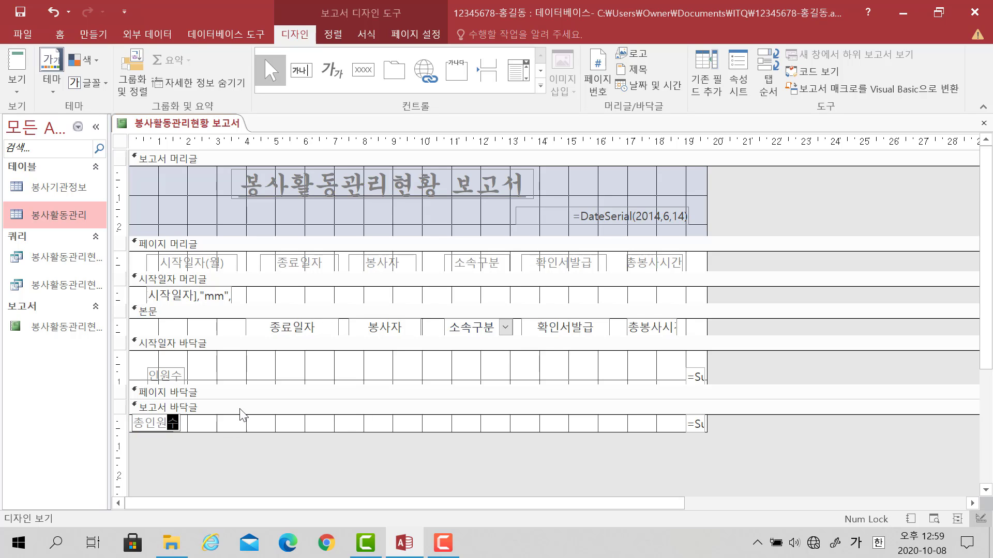
pyautogui.press('Return')
pyautogui.click(236, 453)
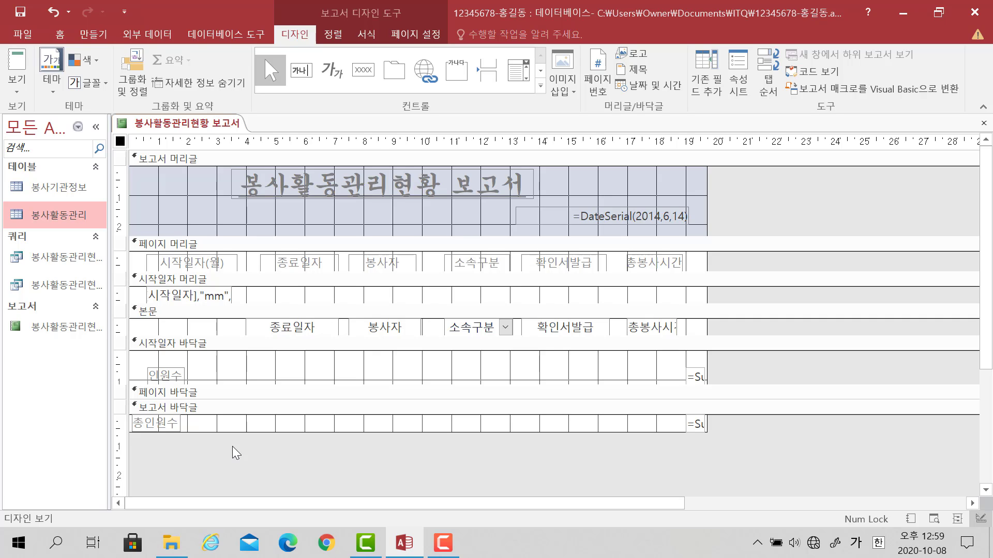
# Step: Make the 인원수 and 총인원수 footer labels bold together
pyautogui.click(156, 376)
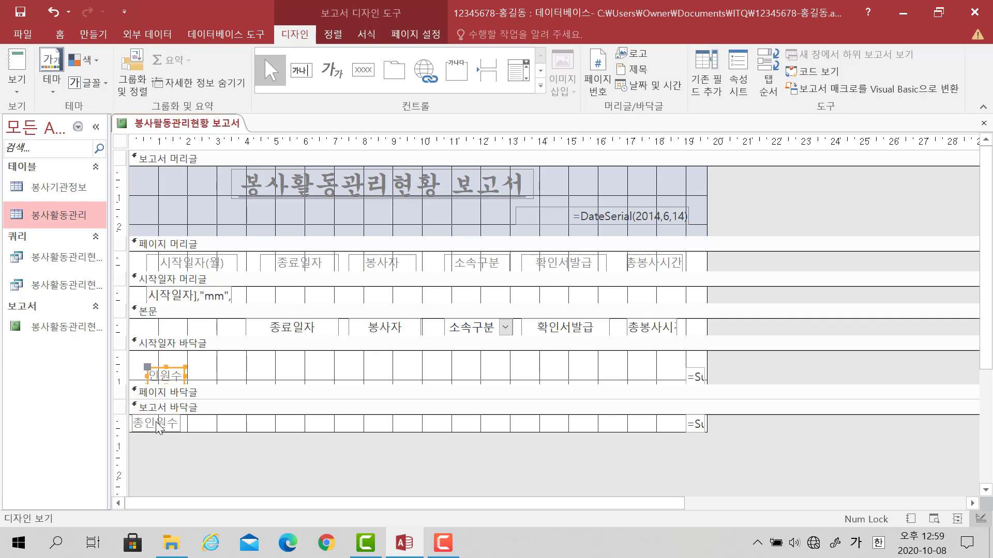
pyautogui.keyDown('shift'); pyautogui.click(156, 425); pyautogui.keyUp('shift')
pyautogui.click(60, 35)
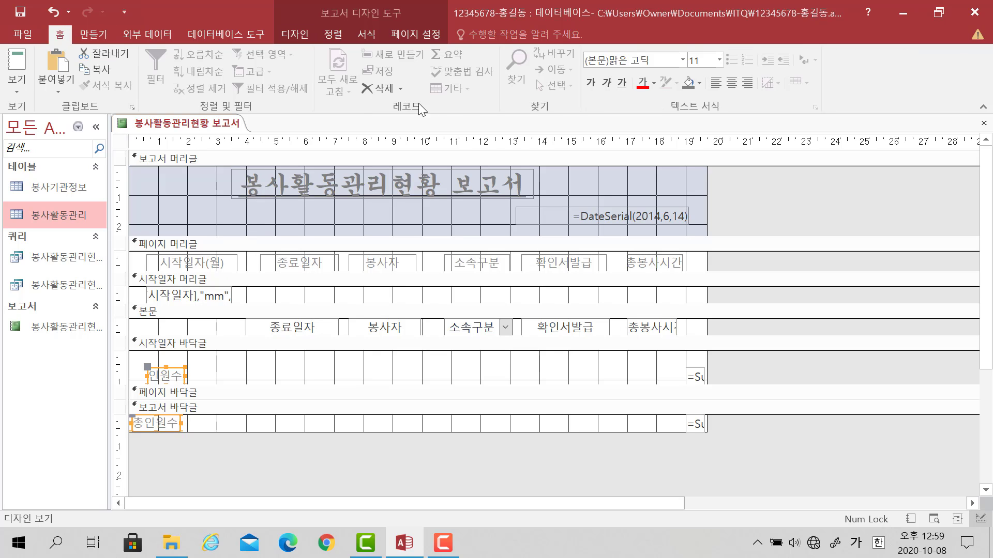
pyautogui.click(592, 84)
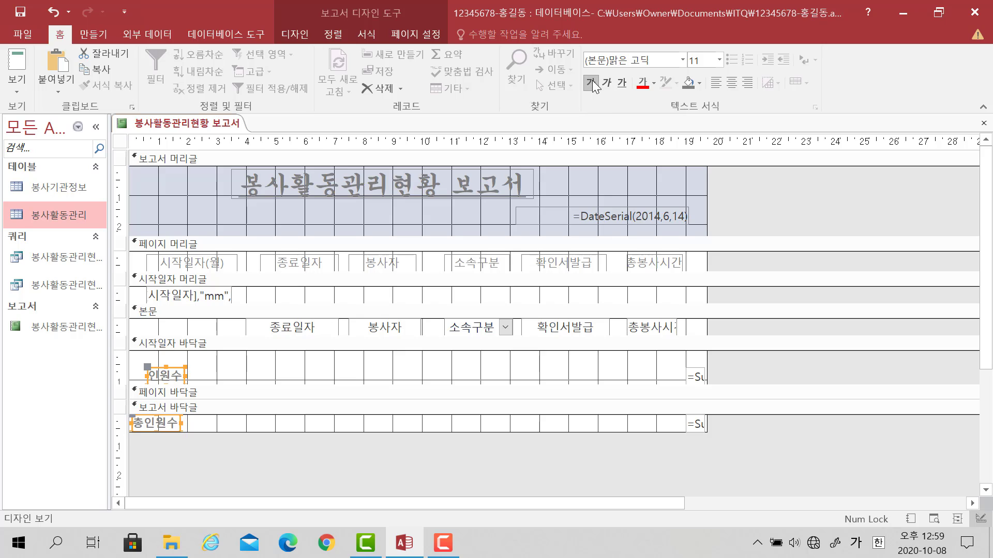
pyautogui.click(358, 461)
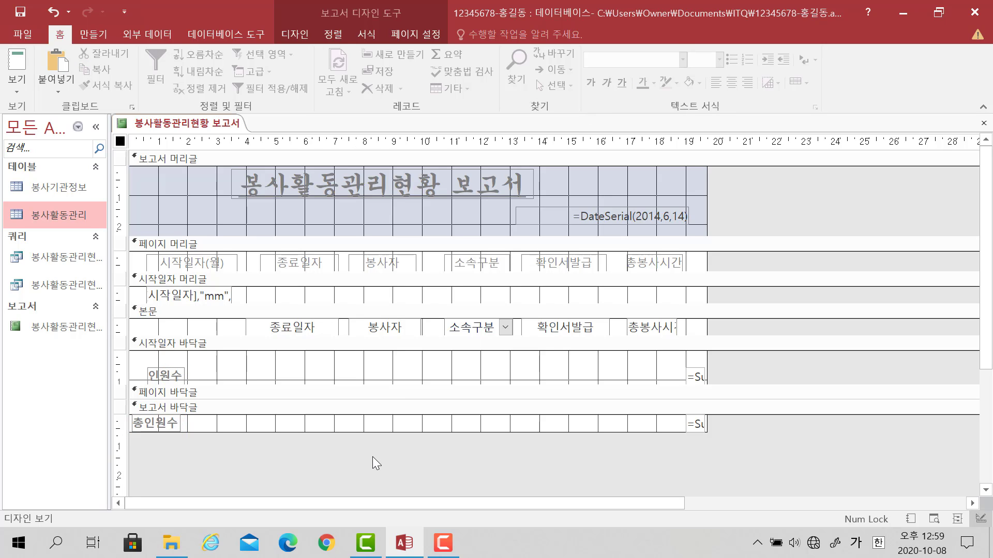
# Step: Extend both footer Sum boxes leftward to below the 봉사자 column, and pull their right edges in to just past the expression
pyautogui.click(694, 377)
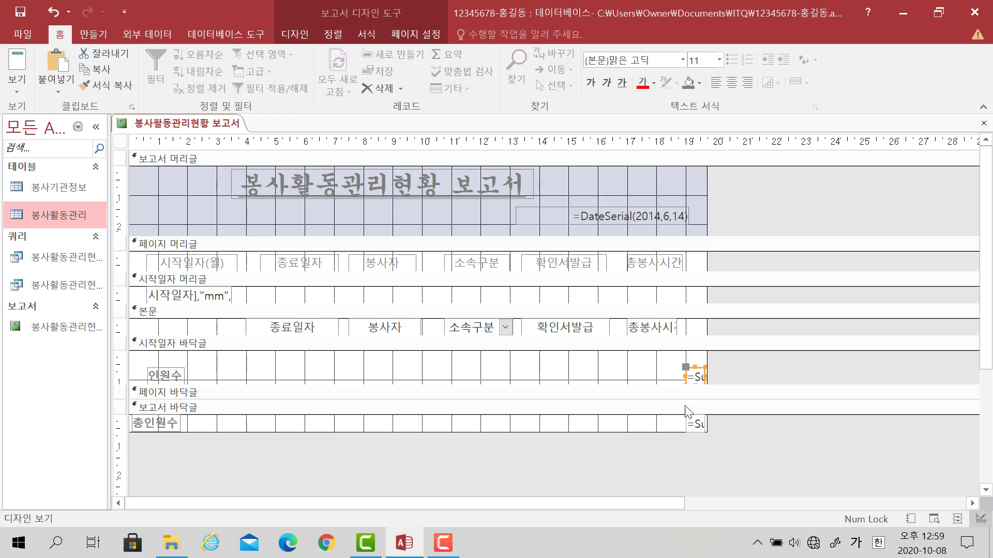
pyautogui.keyDown('shift'); pyautogui.click(689, 429); pyautogui.keyUp('shift')
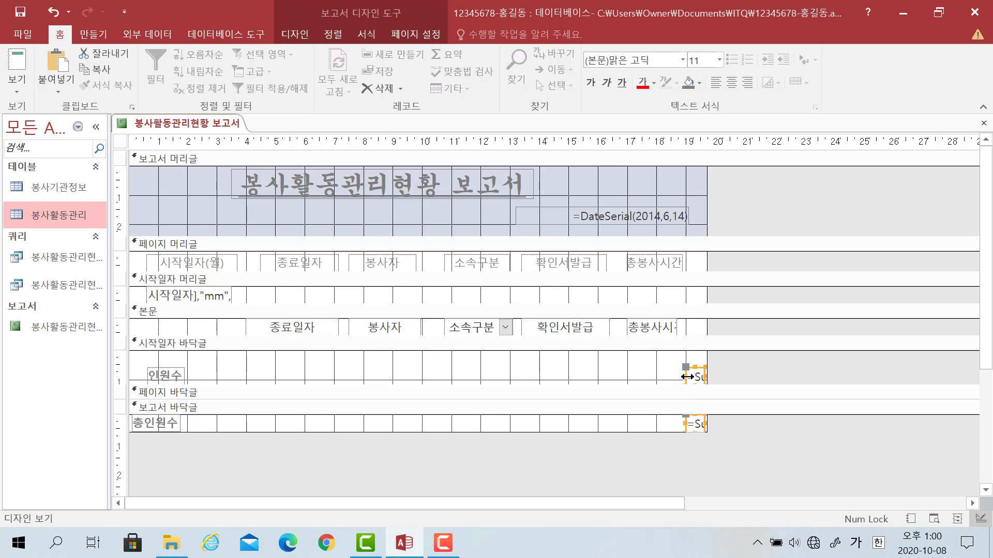
pyautogui.moveTo(687, 377); pyautogui.dragTo(354, 377)
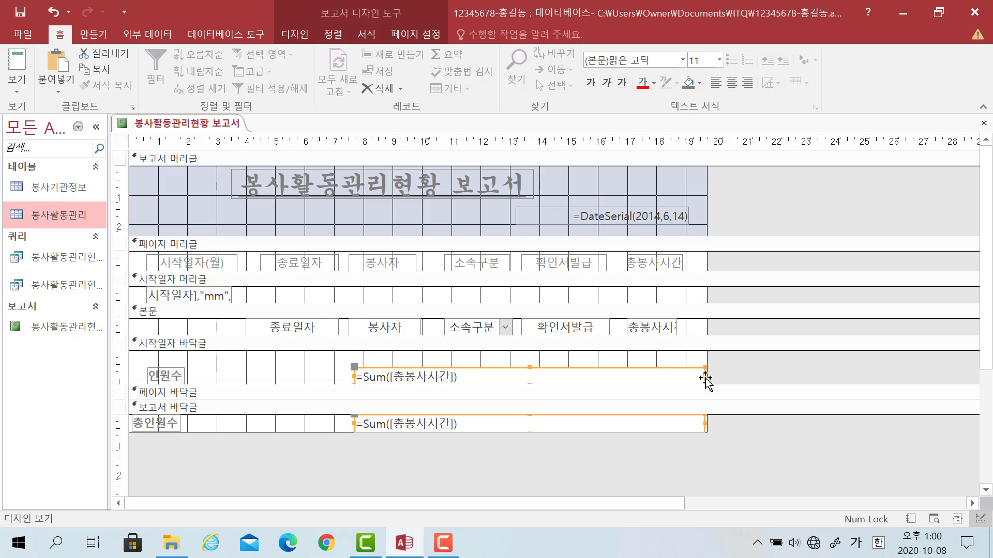
pyautogui.moveTo(705, 377); pyautogui.dragTo(463, 380)
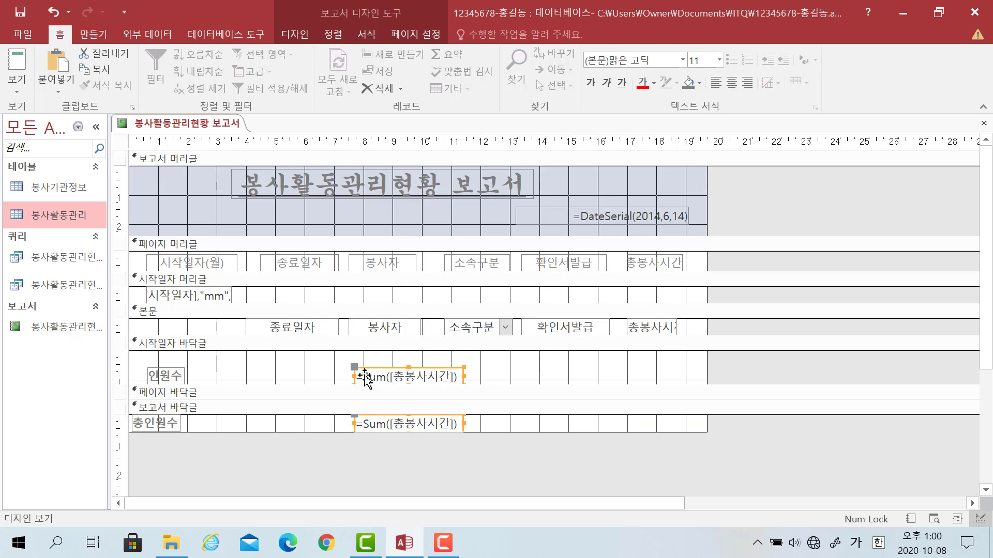
pyautogui.click(319, 476)
# Step: Set the control source of the calculated box in the 시작일자 footer to =Count([봉사자])
pyautogui.click(375, 375)
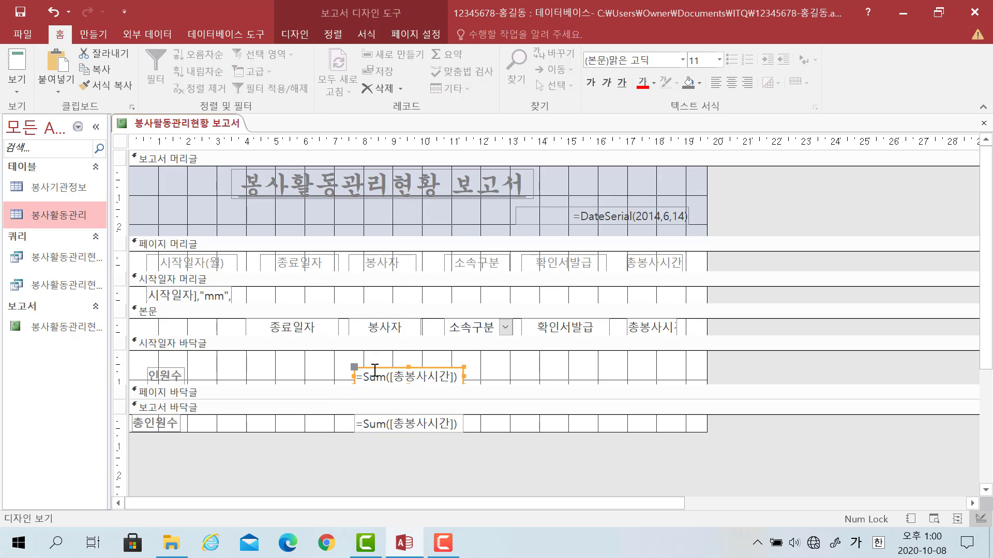
pyautogui.doubleClick(375, 371)
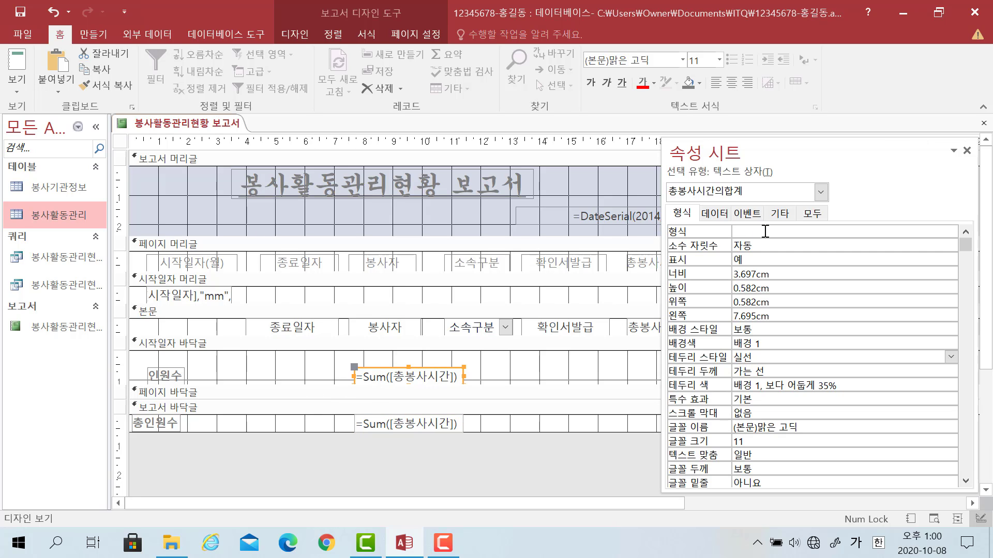
pyautogui.click(715, 214)
pyautogui.click(738, 232)
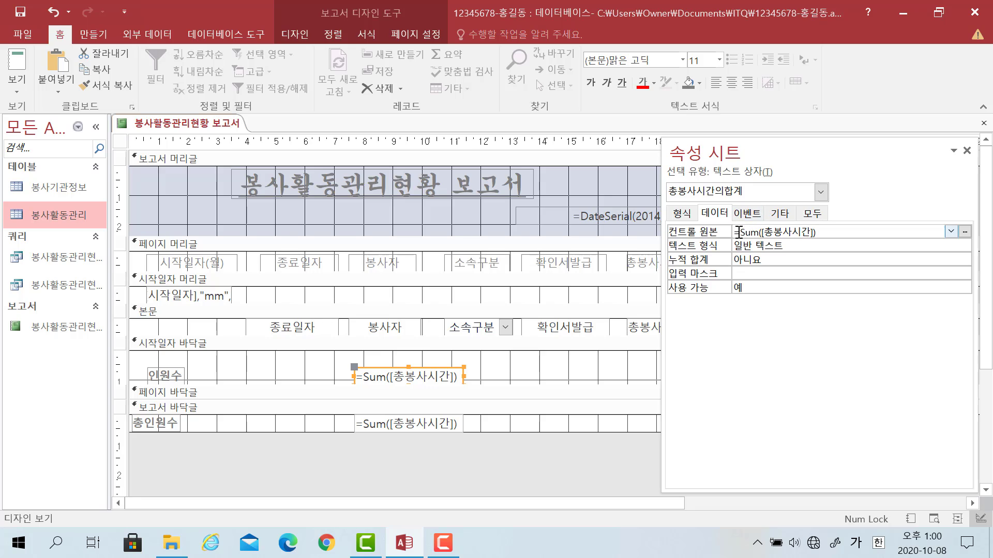
pyautogui.moveTo(740, 233); pyautogui.dragTo(759, 233)
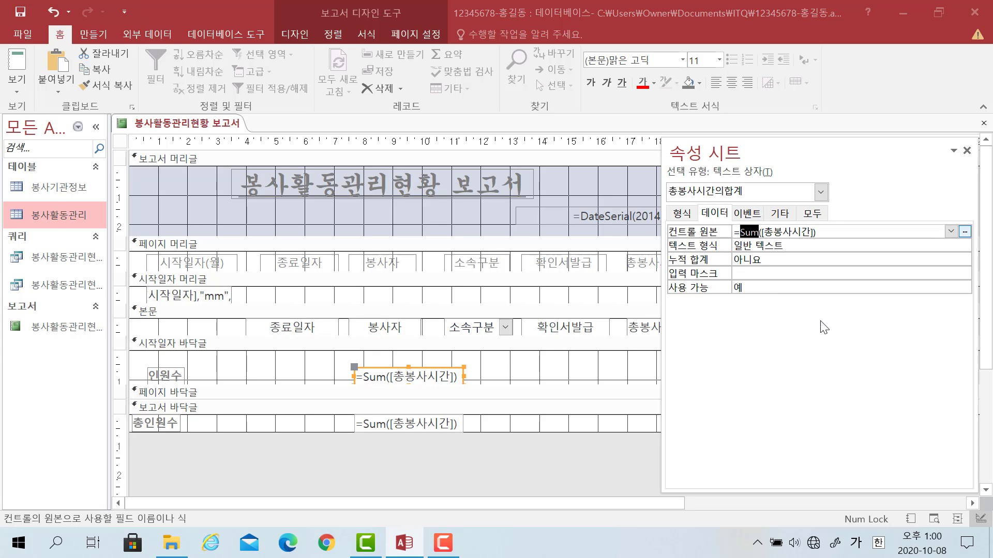
pyautogui.write('채')
pyautogui.press('BackSpace')
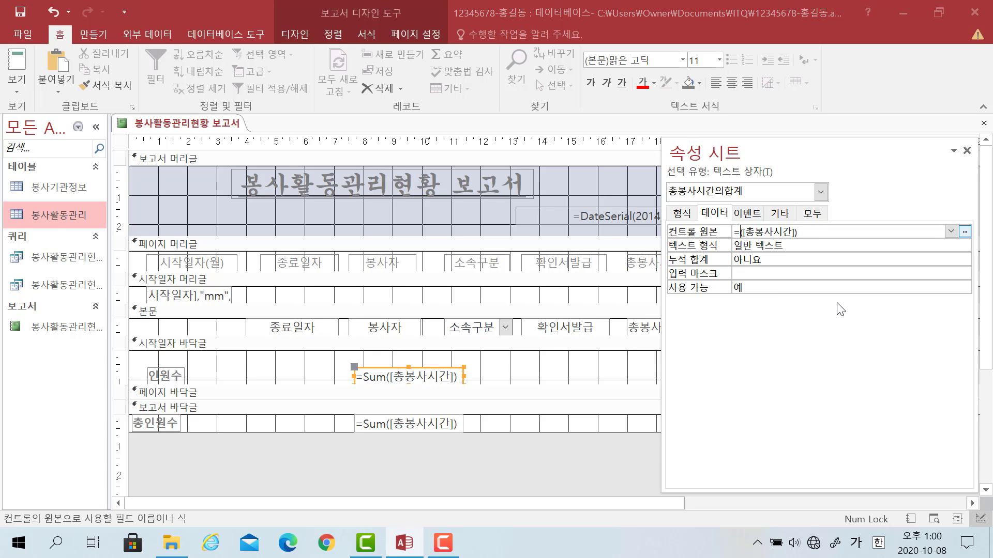
pyautogui.write('채')
pyautogui.press('BackSpace')
pyautogui.press('BackSpace')
pyautogui.write('count')
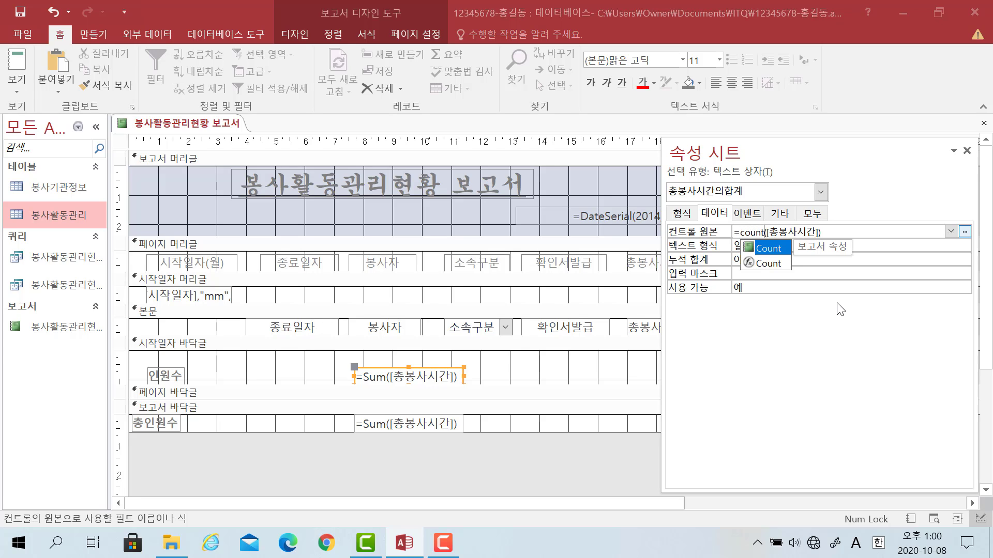
pyautogui.click(772, 231)
pyautogui.moveTo(773, 231); pyautogui.dragTo(816, 232)
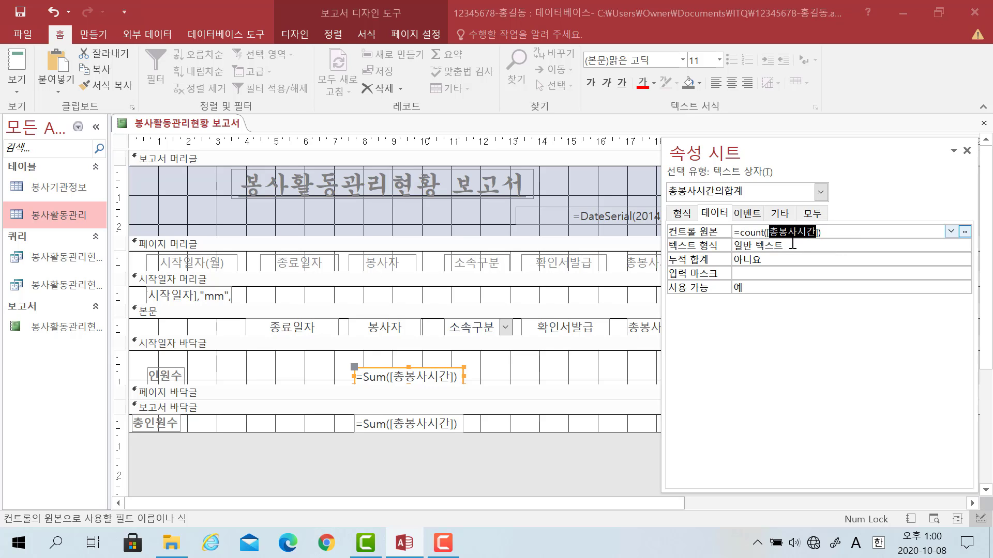
pyautogui.write('봉사자')
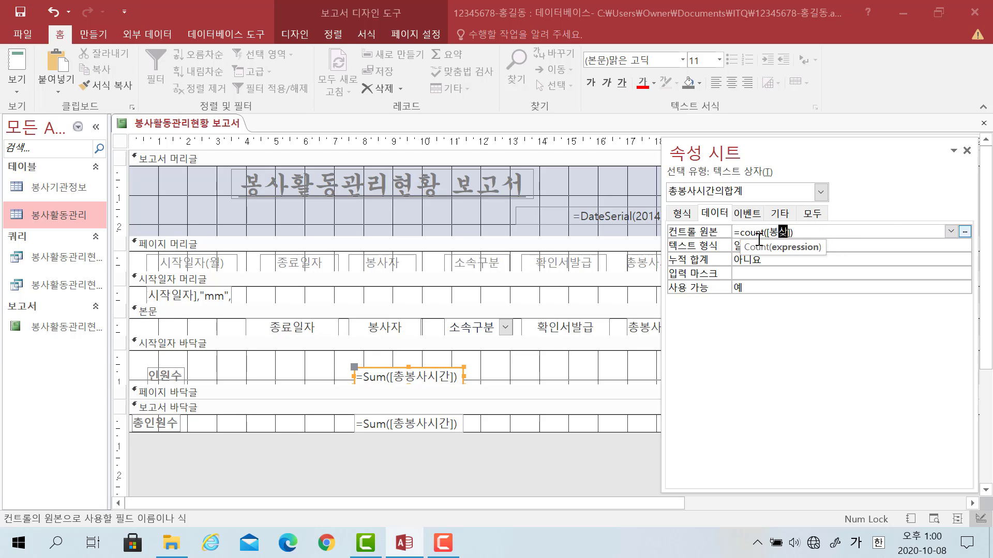
pyautogui.press('Return')
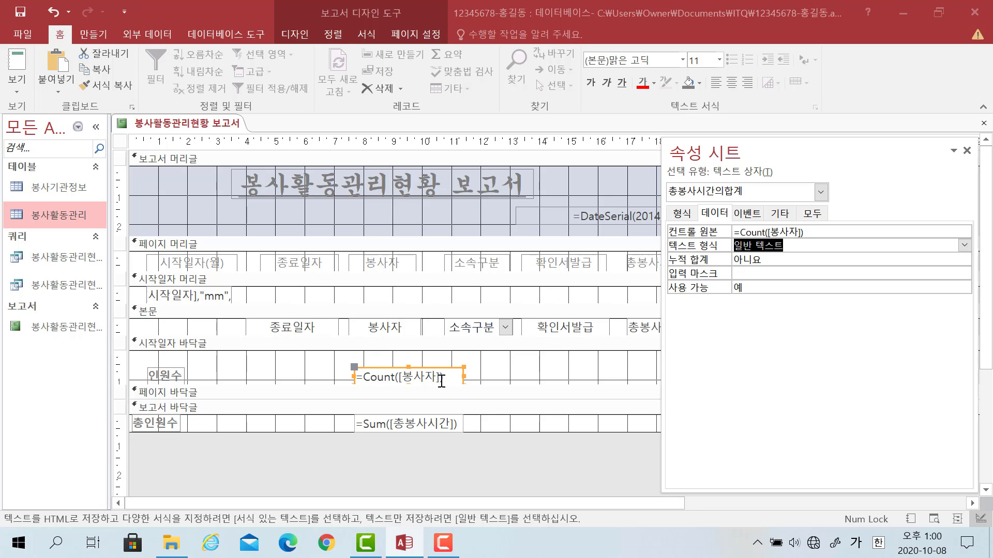
# Step: Copy the =Count([봉사자]) expression into the report footer's calculated box, replacing its Sum formula
pyautogui.moveTo(448, 377); pyautogui.dragTo(348, 377)
pyautogui.hotkey('ctrl', 'c')
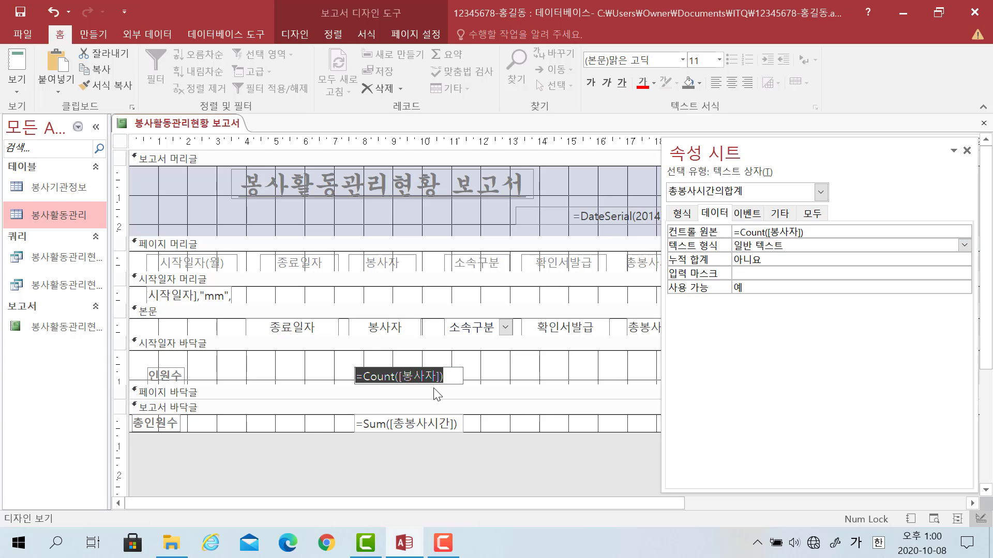
pyautogui.click(428, 428)
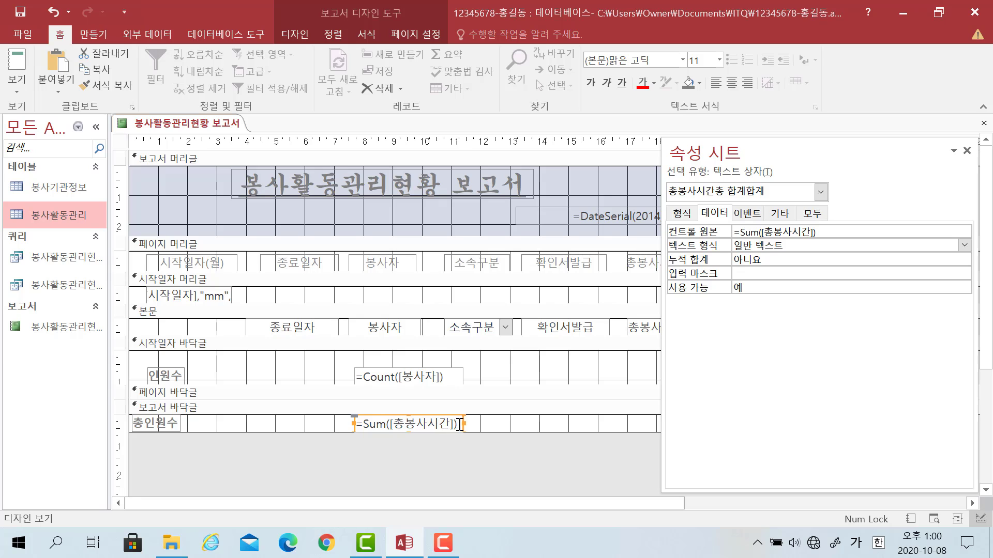
pyautogui.moveTo(461, 423); pyautogui.dragTo(356, 423)
pyautogui.hotkey('ctrl', 'v')
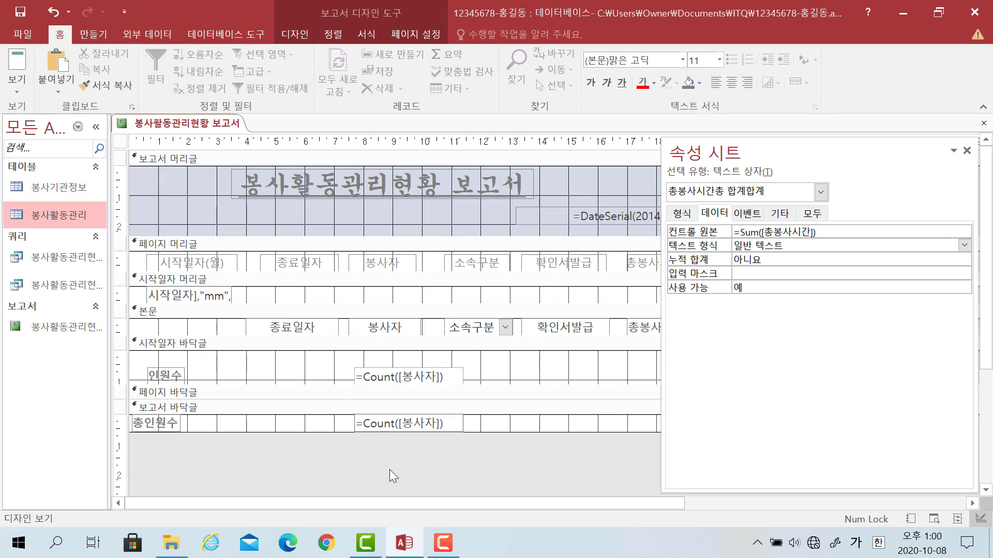
pyautogui.click(389, 469)
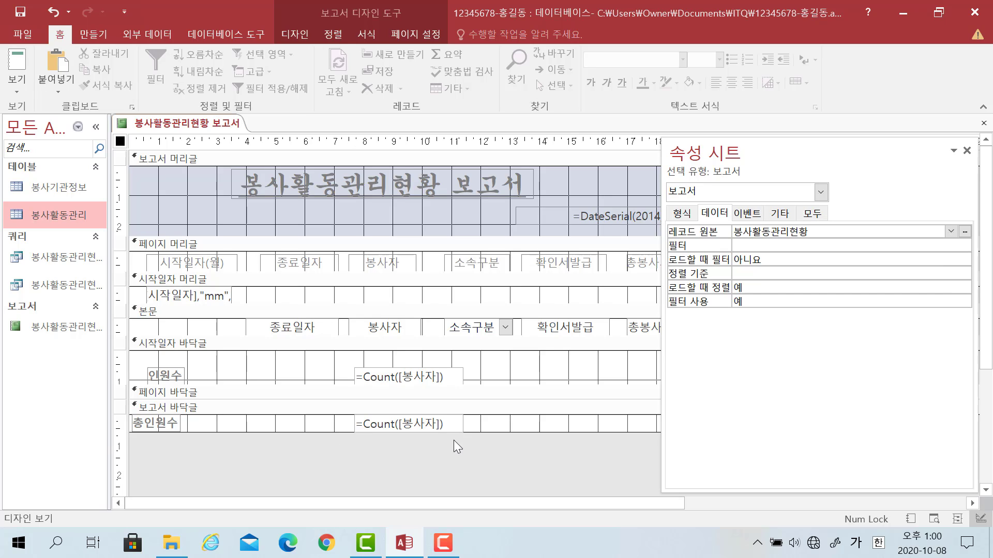
# Step: Switch the report to Layout view and set the border style of the count box beside 인원수 to 투명
pyautogui.click(18, 92)
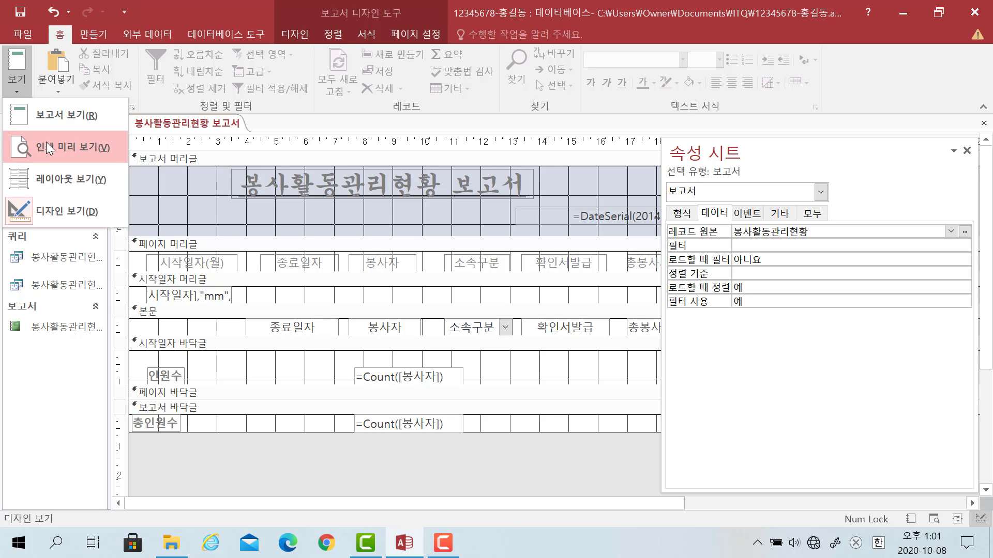
pyautogui.click(49, 176)
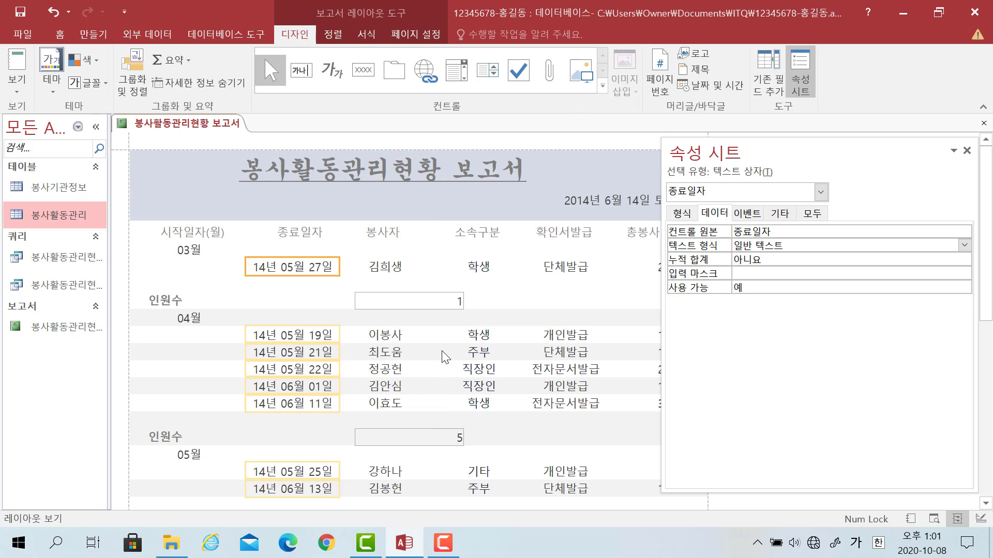
pyautogui.scroll(-2, 445, 357)
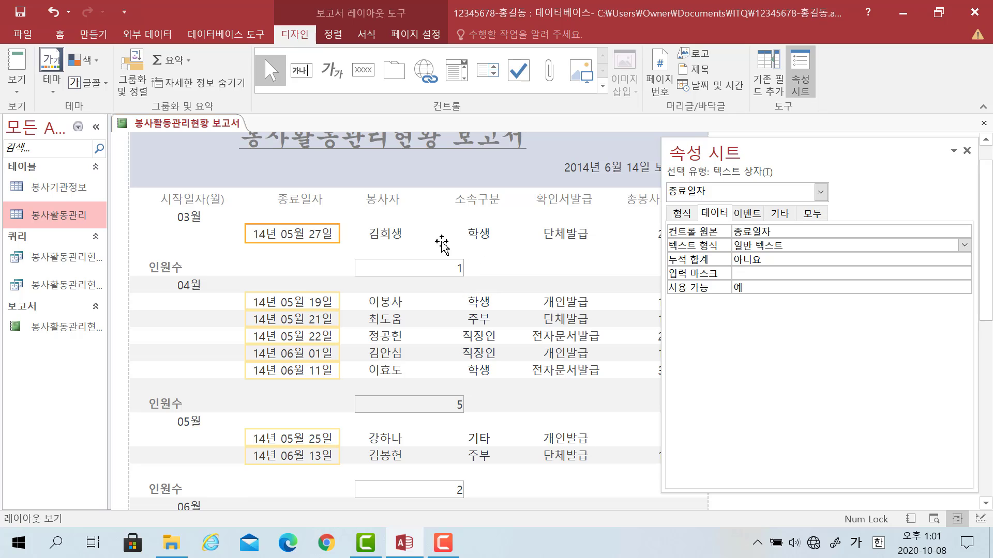
pyautogui.click(421, 258)
pyautogui.click(433, 266)
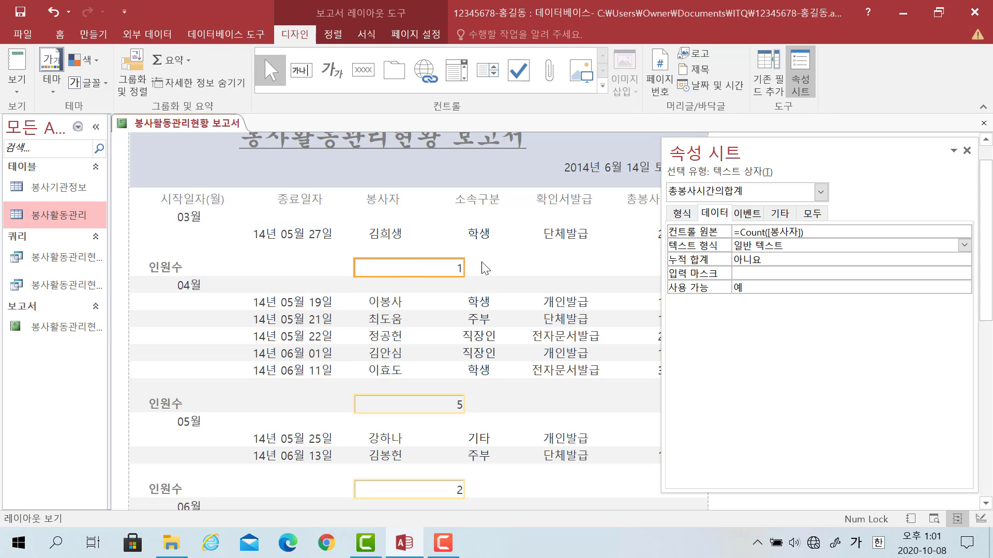
pyautogui.click(682, 214)
pyautogui.click(833, 352)
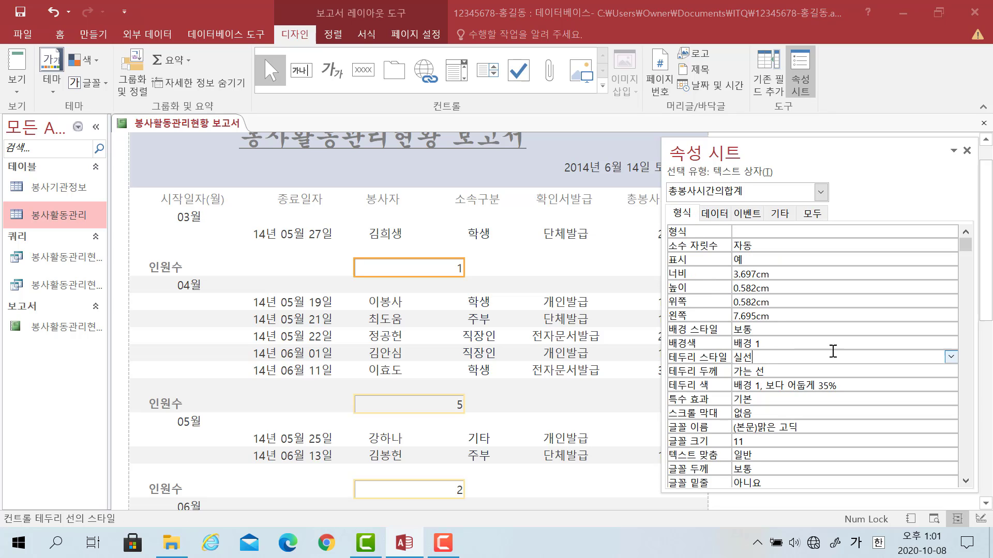
pyautogui.click(951, 357)
pyautogui.click(874, 368)
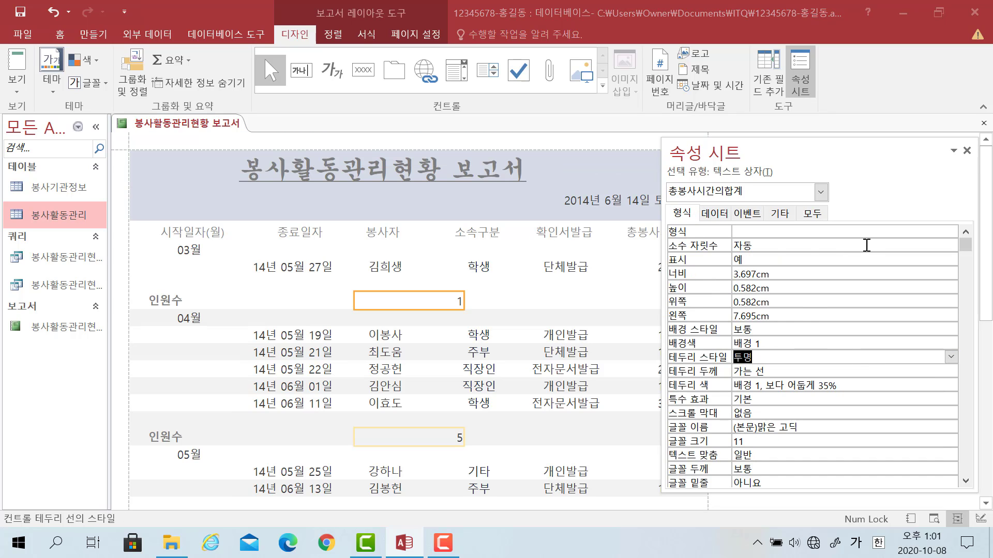
pyautogui.click(970, 151)
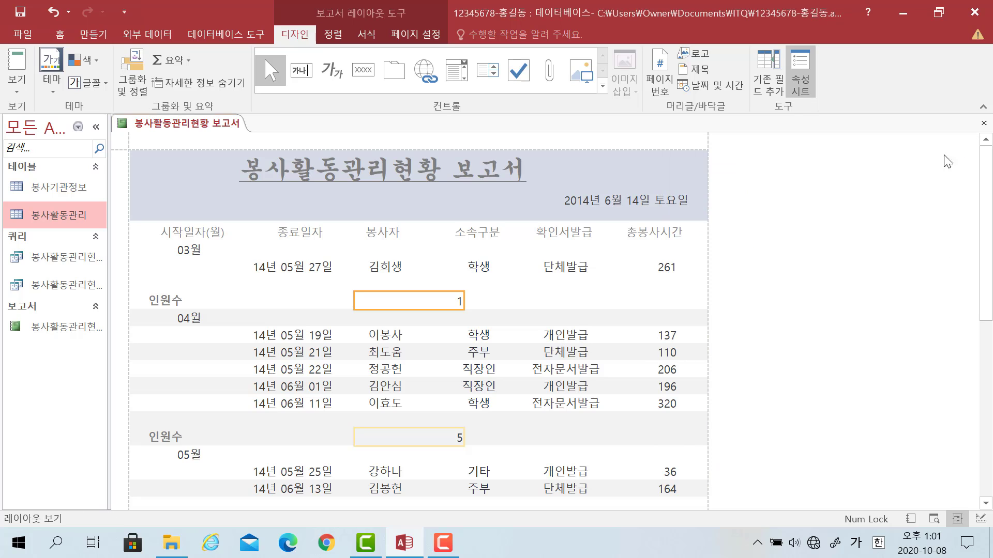
# Step: Widen and shift the 인원수 label to fit below the 시작일자(월) heading, and centre its text
pyautogui.scroll(-2, 450, 306)
pyautogui.scroll(-1, 449, 306)
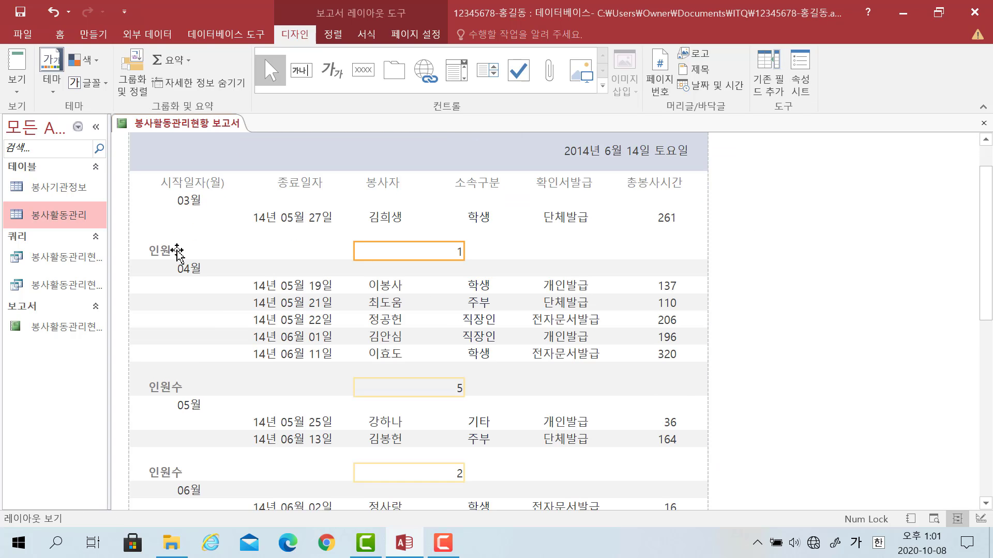
pyautogui.click(161, 251)
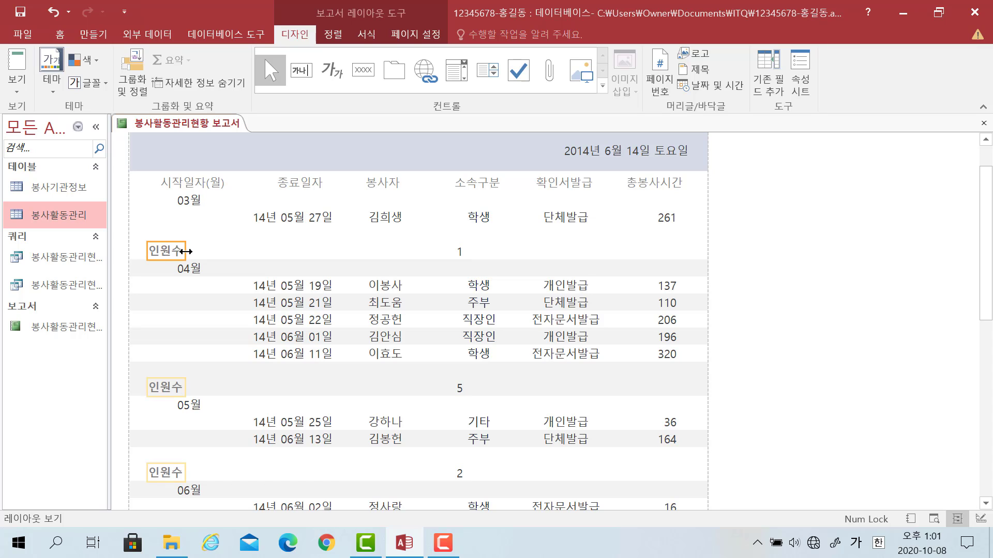
pyautogui.moveTo(186, 251); pyautogui.dragTo(230, 251)
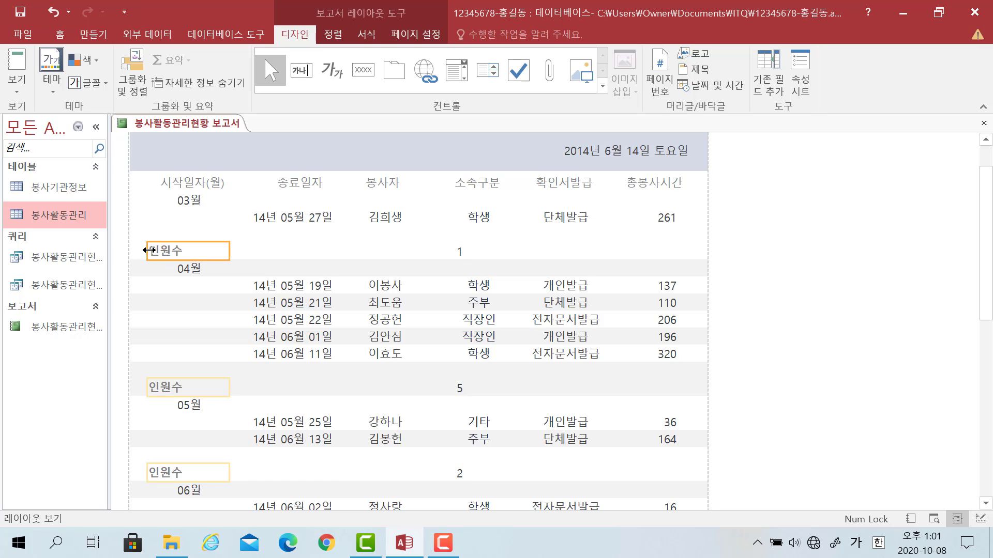
pyautogui.moveTo(147, 251)
pyautogui.mouseDown()
pyautogui.moveTo(178, 249)
pyautogui.moveTo(164, 247)
pyautogui.mouseUp()
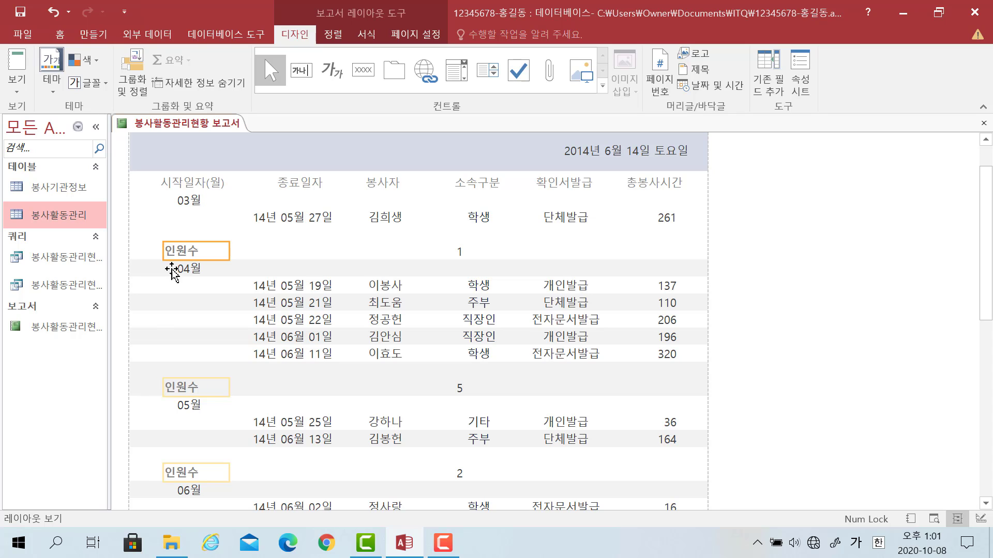
pyautogui.scroll(-1, 206, 391)
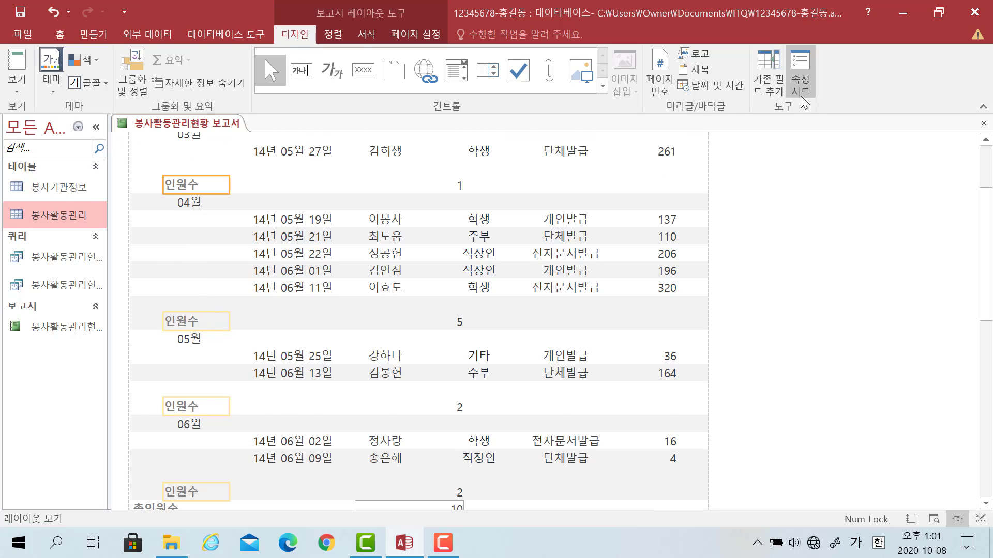
pyautogui.click(61, 35)
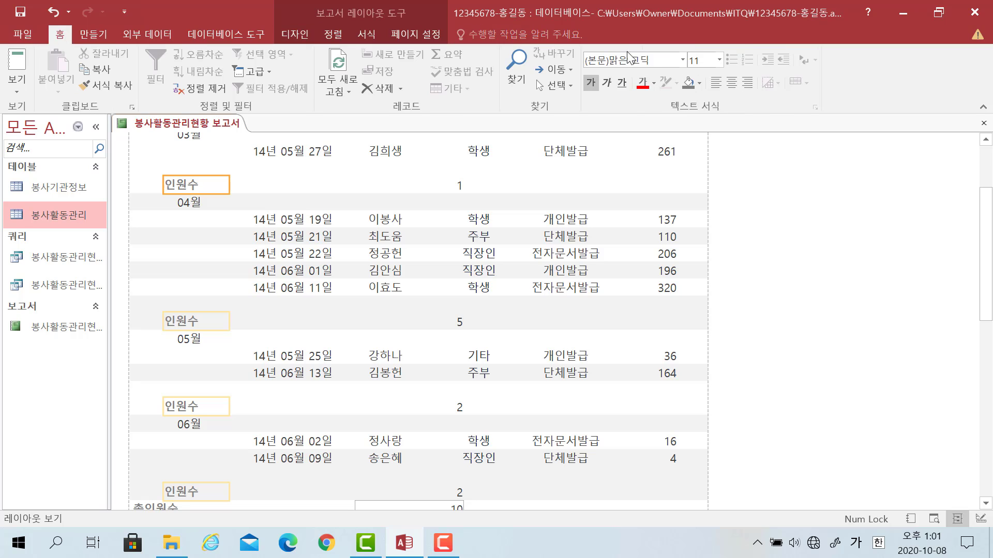
pyautogui.click(732, 82)
pyautogui.scroll(1, 249, 240)
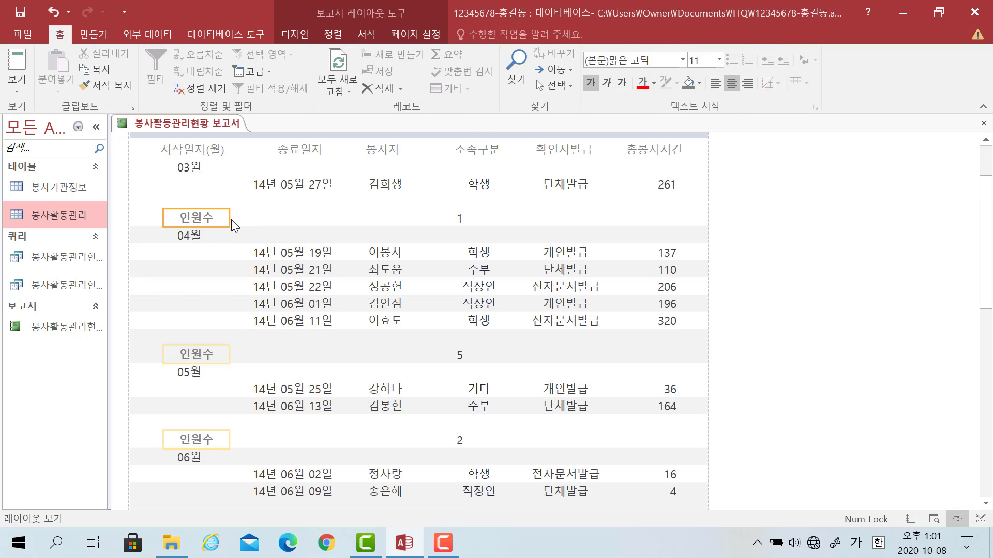
pyautogui.moveTo(230, 219); pyautogui.dragTo(221, 219)
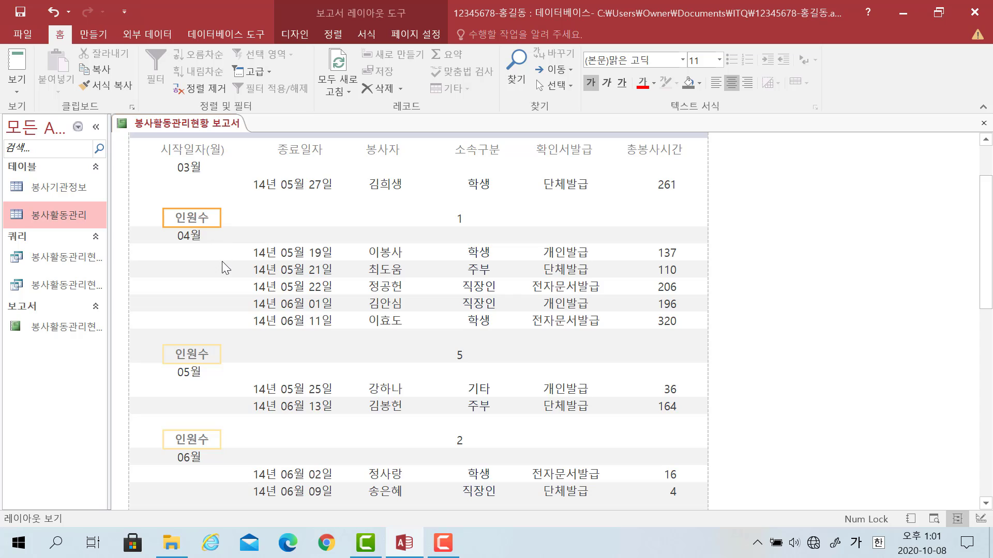
# Step: Widen and shift the 총인원수 label to line up below the 인원수 label, and centre its text
pyautogui.scroll(-1, 222, 262)
pyautogui.click(155, 494)
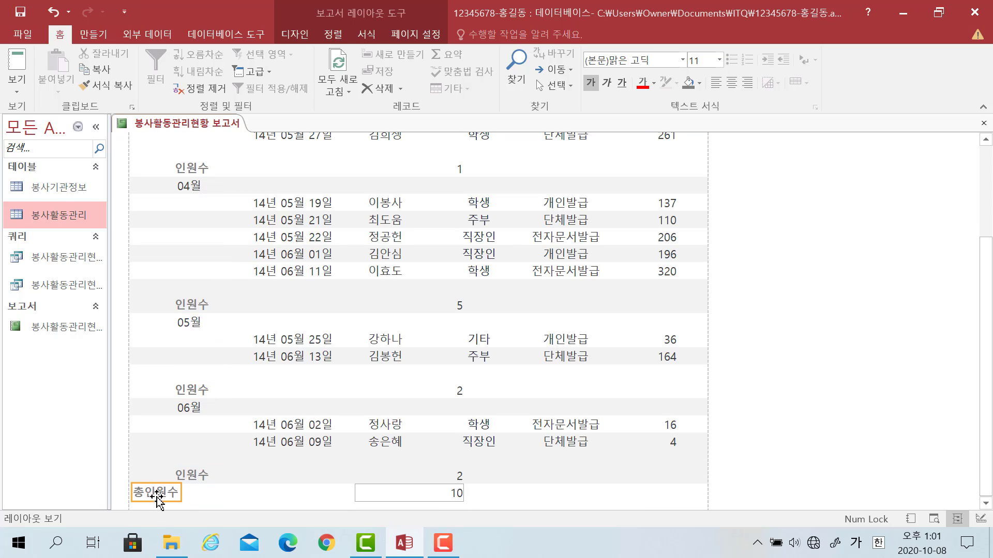
pyautogui.moveTo(182, 493); pyautogui.dragTo(241, 493)
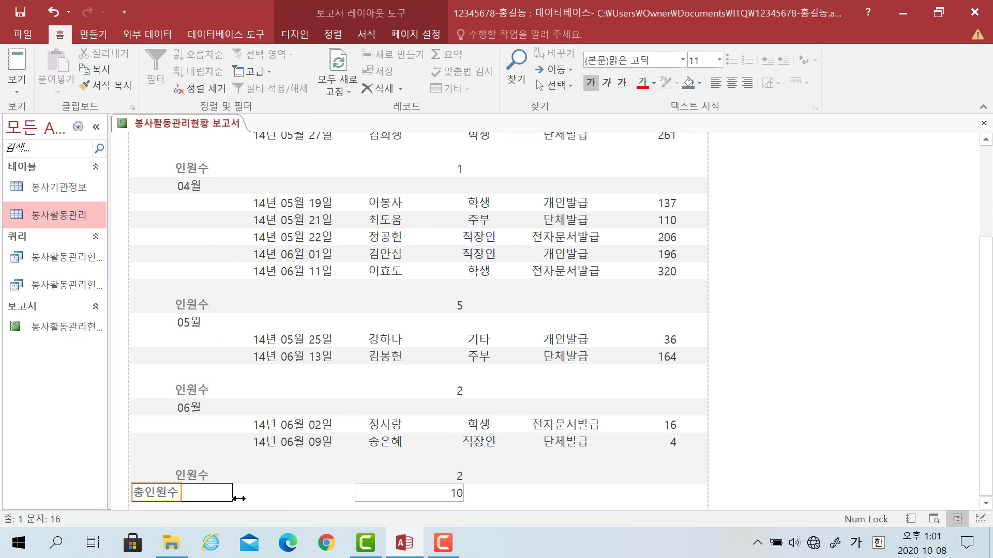
pyautogui.click(155, 493)
pyautogui.moveTo(155, 494); pyautogui.dragTo(155, 494)
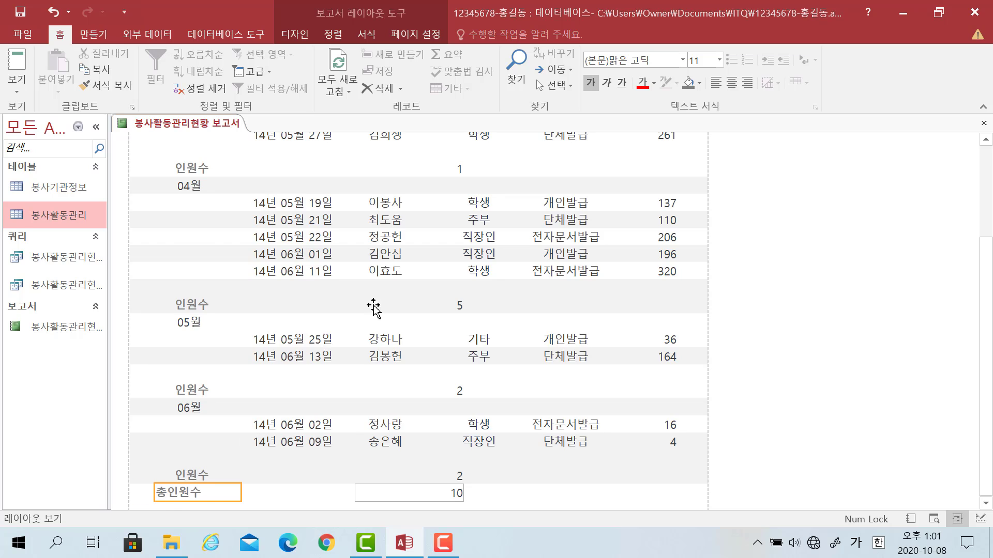
pyautogui.click(730, 84)
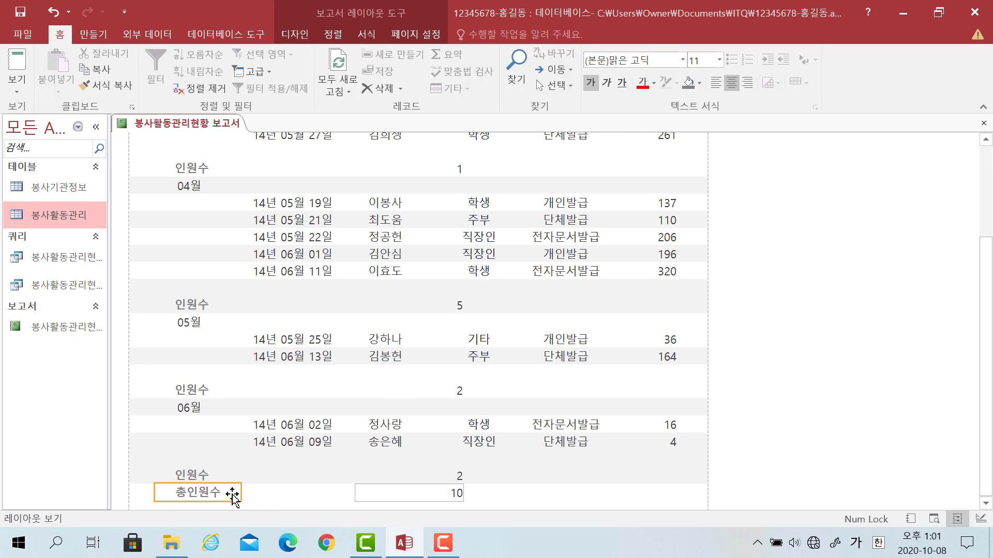
pyautogui.moveTo(154, 492); pyautogui.dragTo(147, 492)
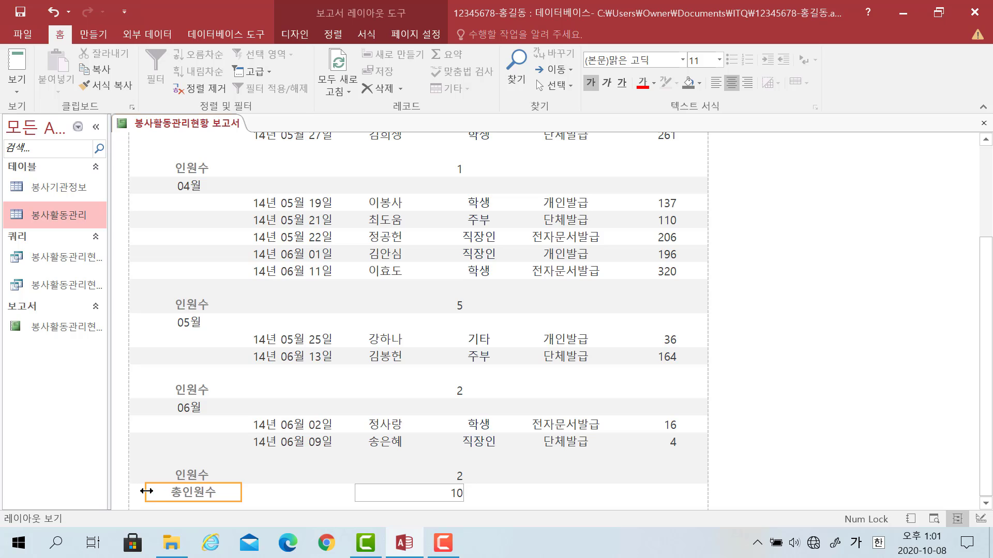
# Step: Set the border style of the count box beside 총인원수 to 투명
pyautogui.click(439, 498)
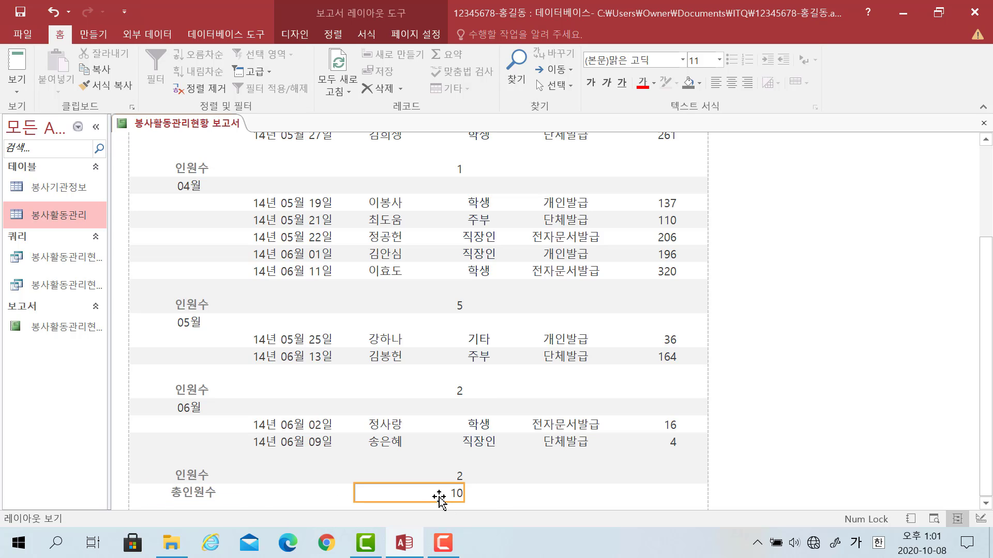
pyautogui.rightClick(448, 495)
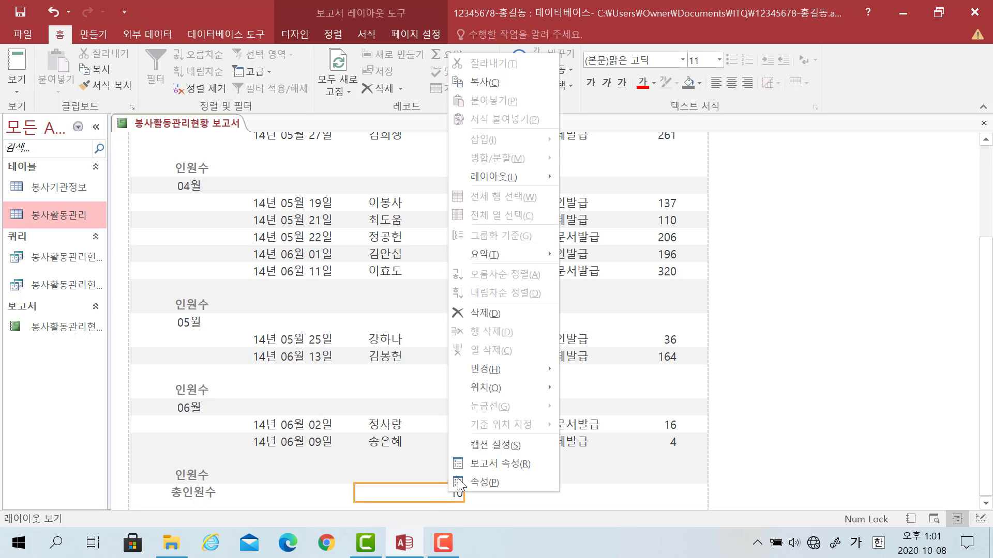
pyautogui.click(527, 498)
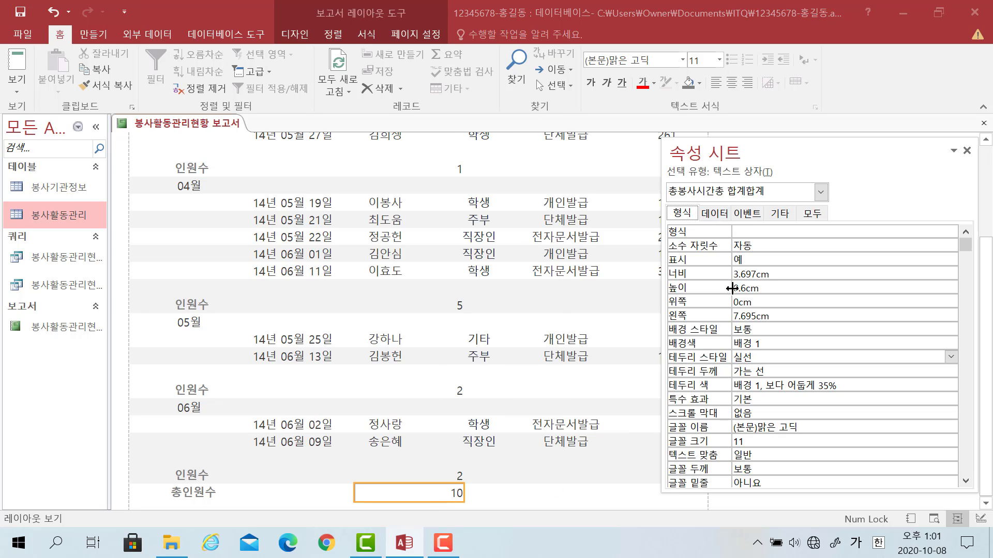
pyautogui.click(760, 358)
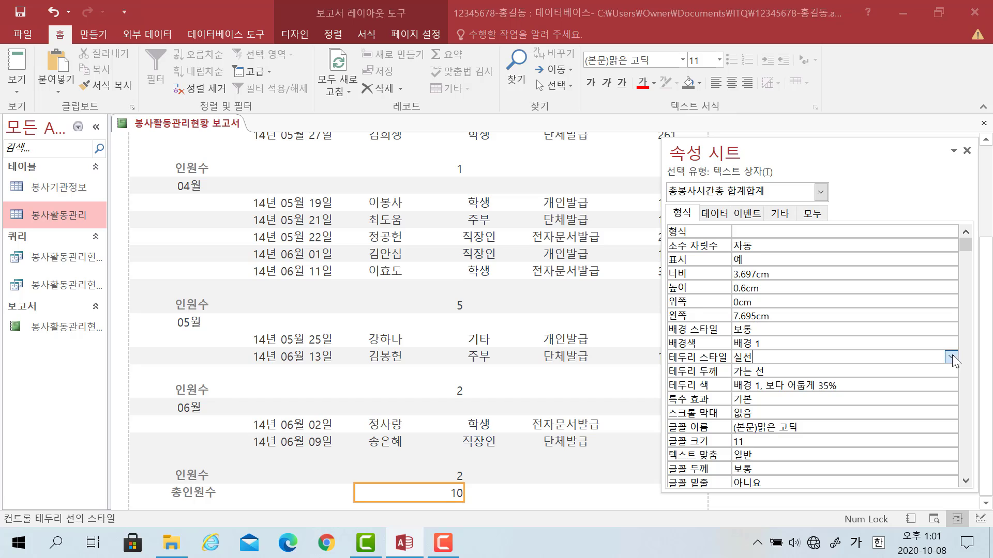
pyautogui.click(951, 358)
pyautogui.click(748, 372)
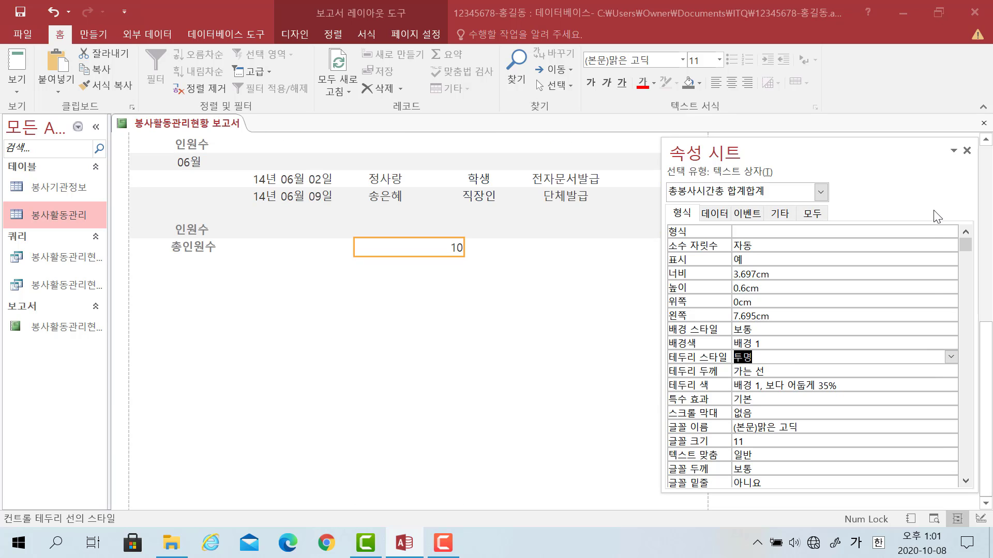
pyautogui.click(966, 151)
pyautogui.click(789, 304)
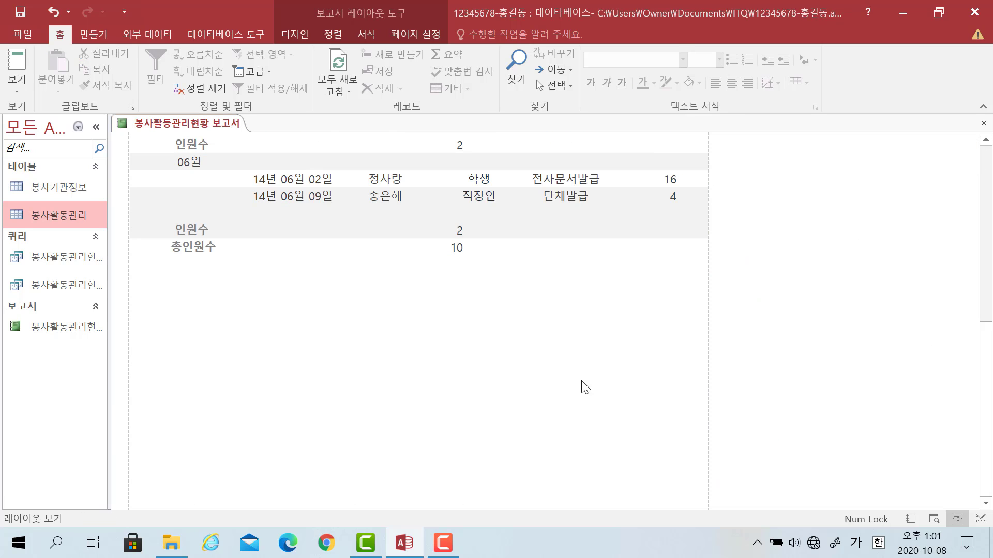
# Step: Look over the whole report layout, checking the monthly groups, the 인원수 rows and the 총인원수 row
pyautogui.scroll(5, 585, 388)
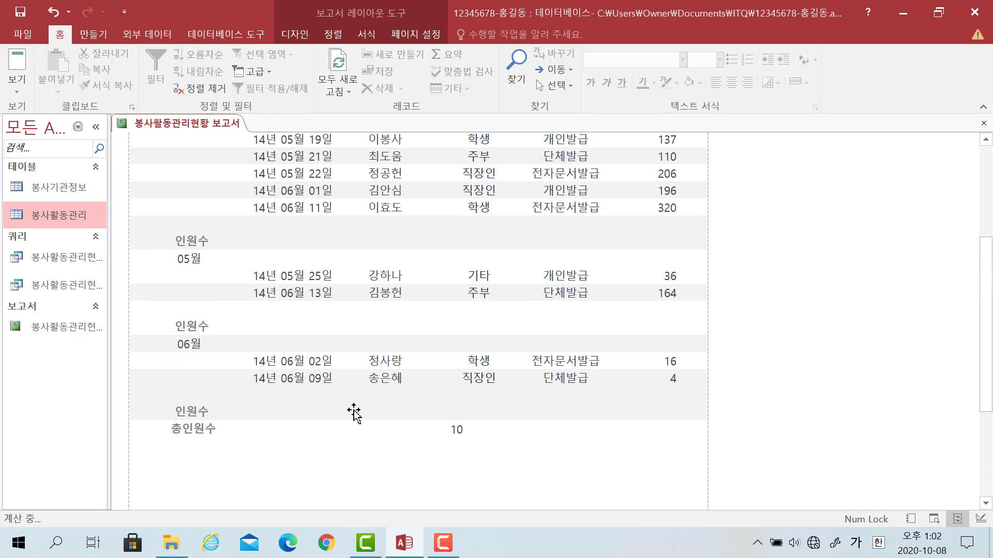
pyautogui.scroll(3, 354, 412)
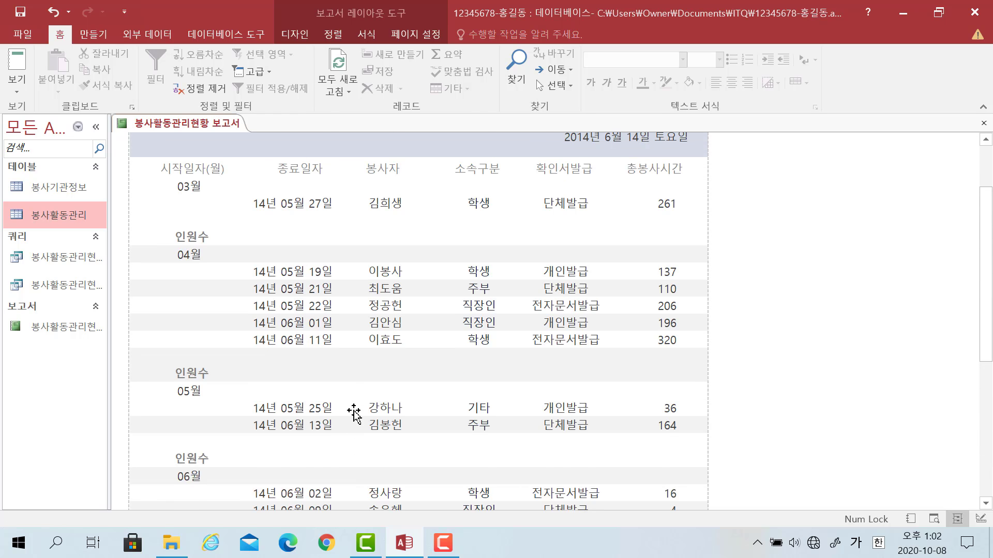
pyautogui.scroll(1, 354, 412)
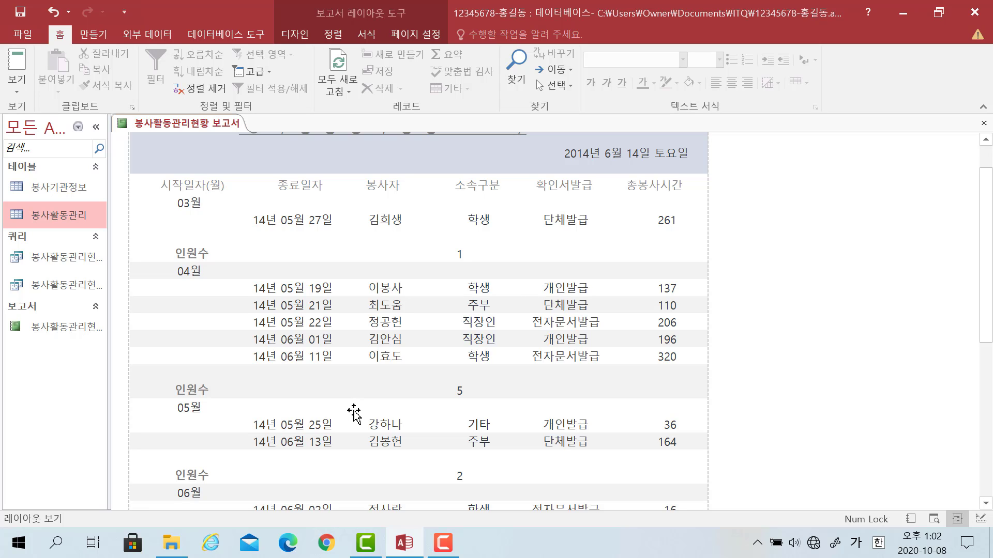
pyautogui.scroll(-3, 349, 305)
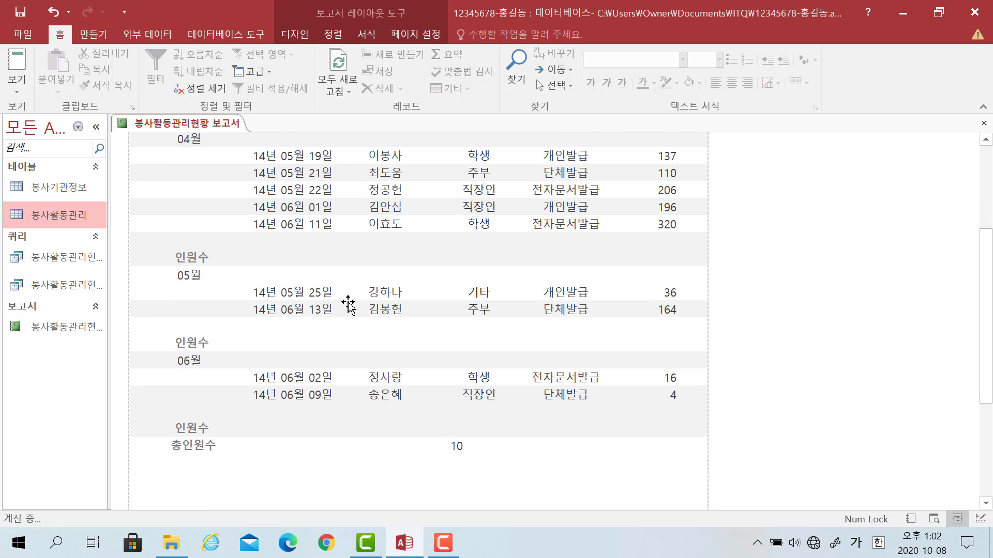
pyautogui.scroll(3, 348, 305)
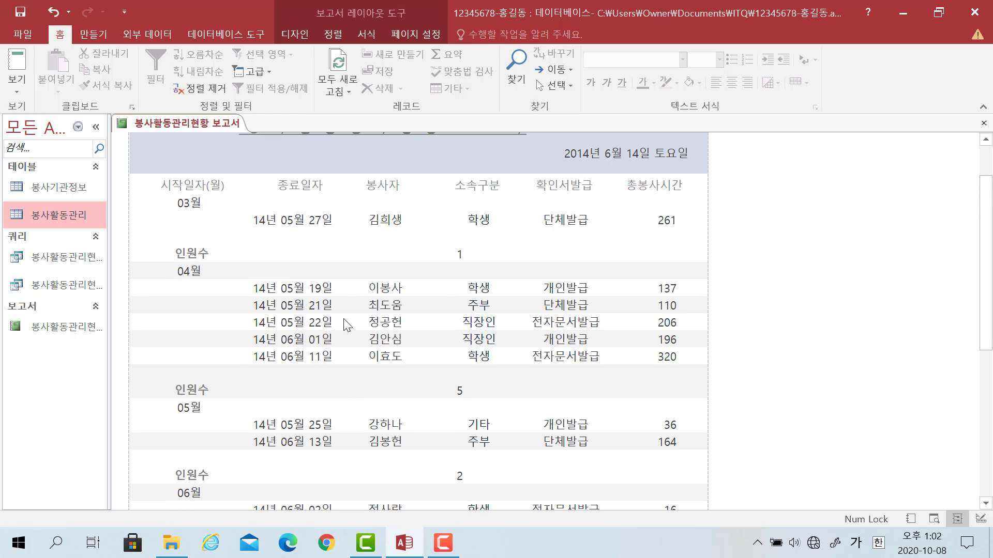
pyautogui.scroll(1, 347, 325)
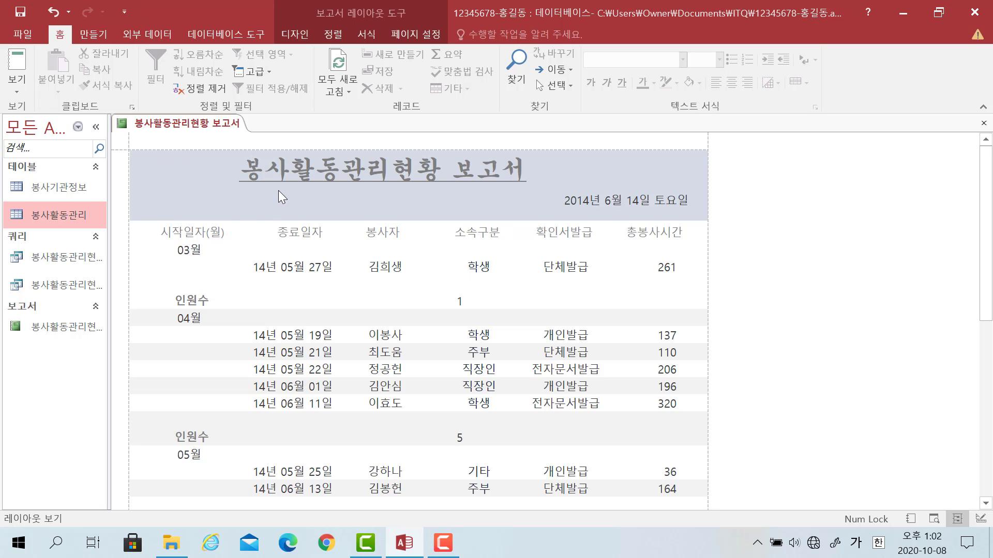
# Step: In Design view, make the 페이지 머리글 section taller and move all its column headings slightly down
pyautogui.click(15, 91)
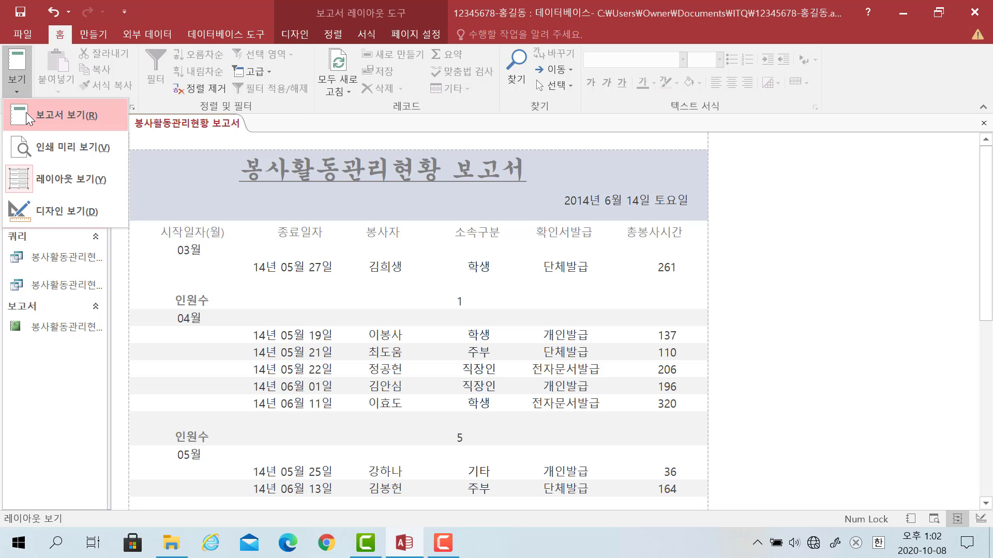
pyautogui.click(32, 211)
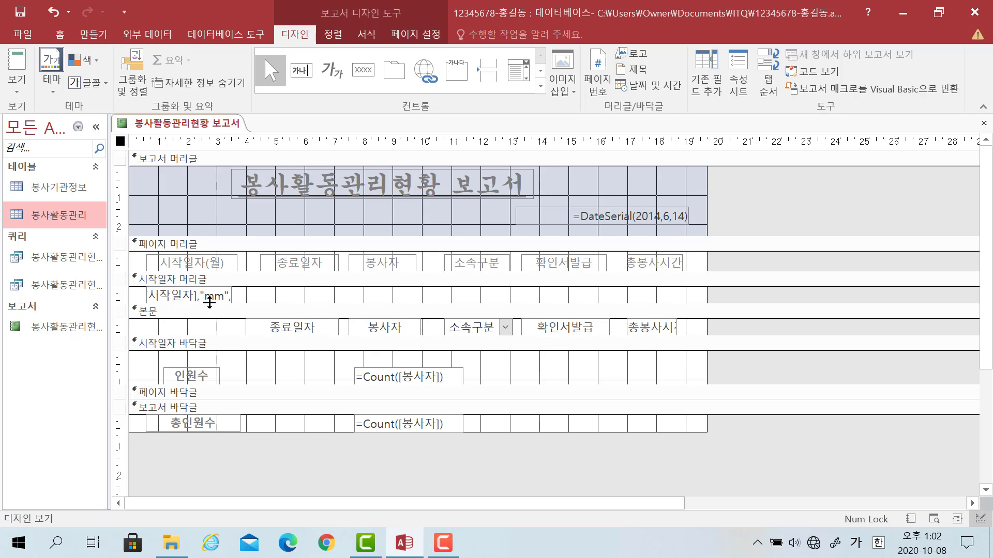
pyautogui.click(225, 271)
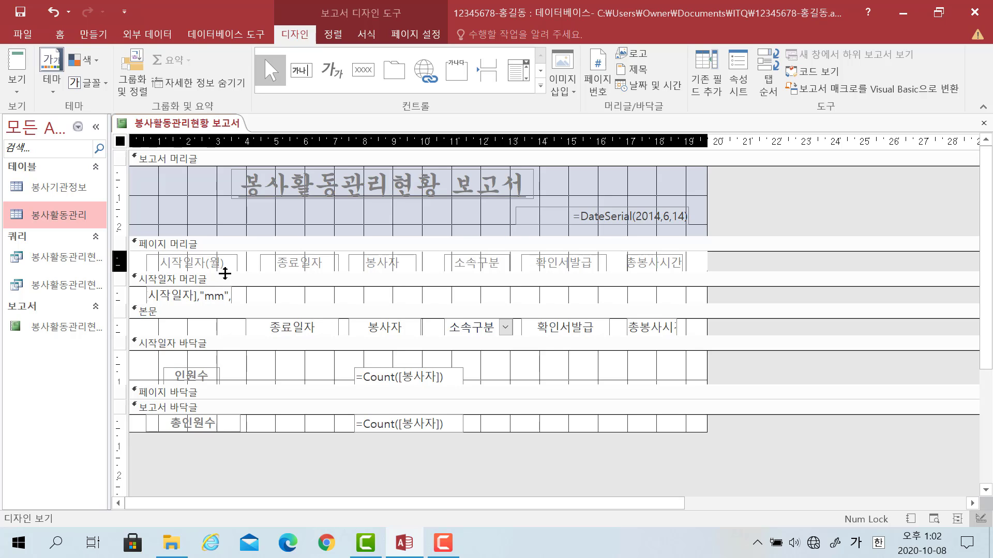
pyautogui.moveTo(225, 274); pyautogui.dragTo(225, 283)
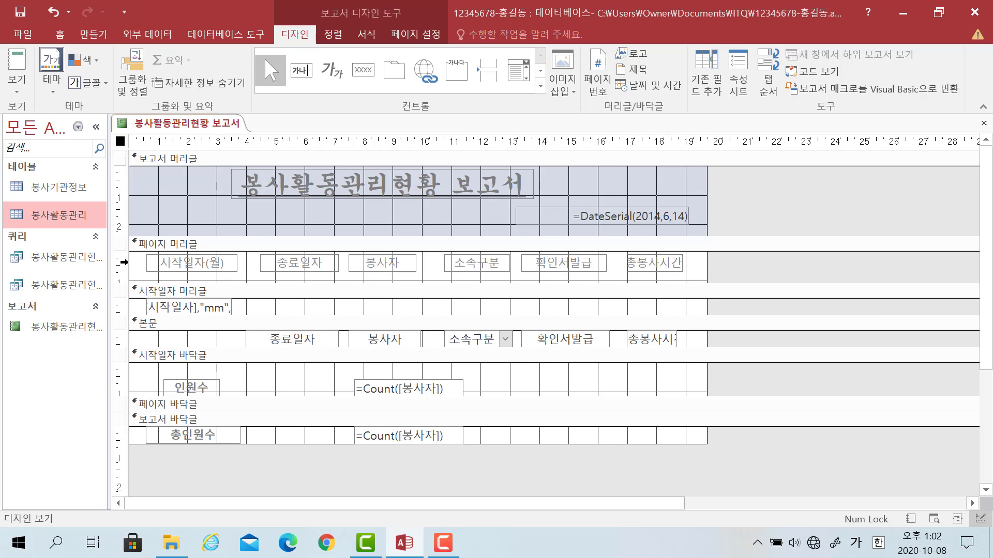
pyautogui.click(123, 262)
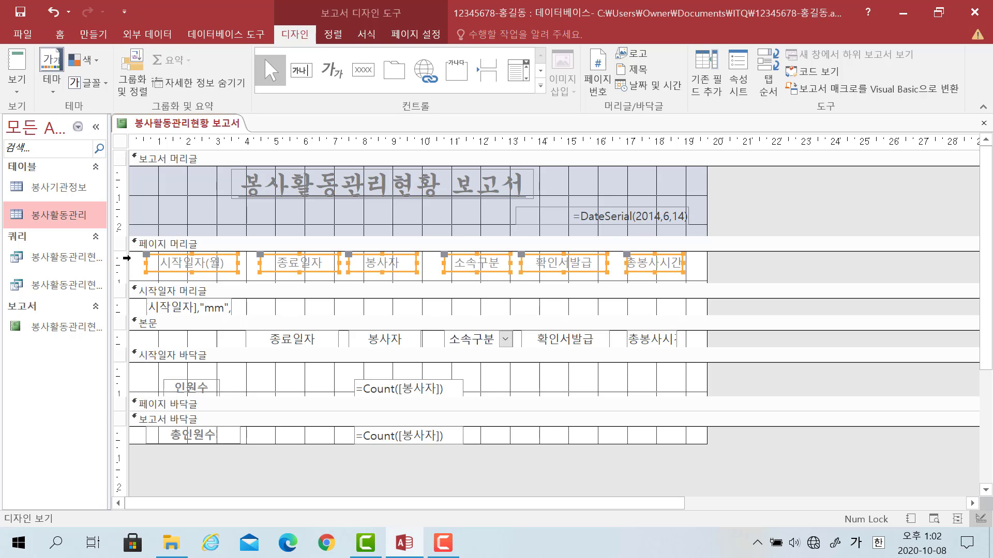
pyautogui.press('Down')
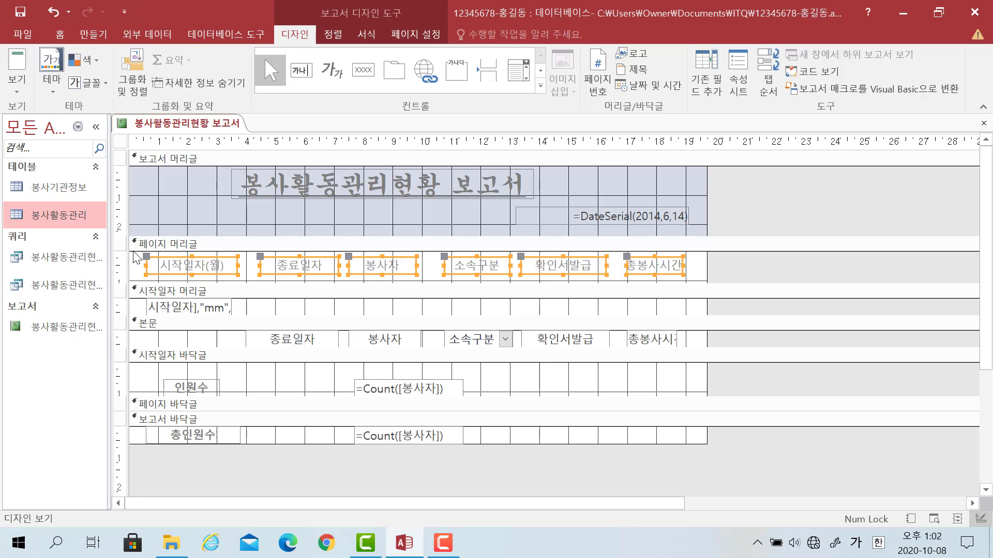
pyautogui.press('Down')
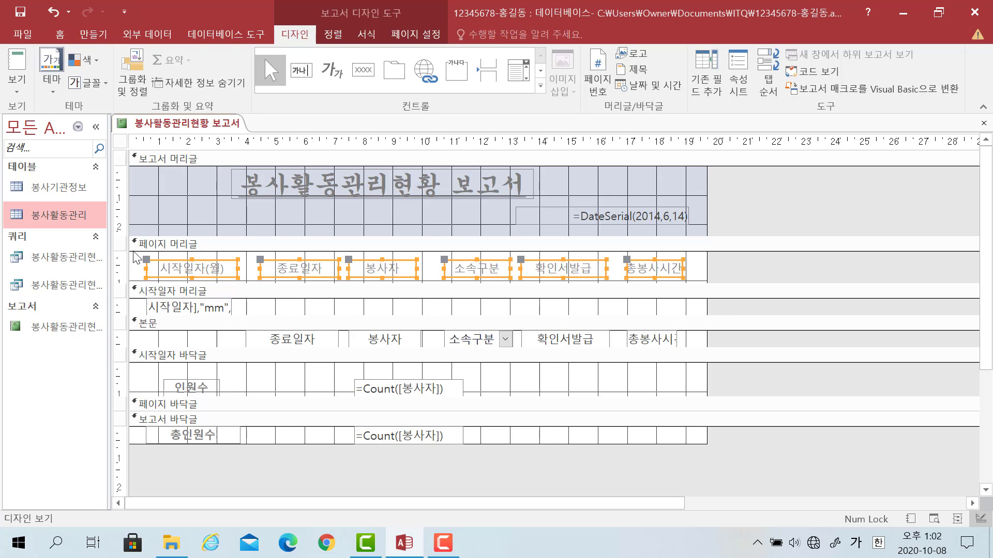
pyautogui.moveTo(204, 284); pyautogui.dragTo(207, 289)
pyautogui.click(783, 269)
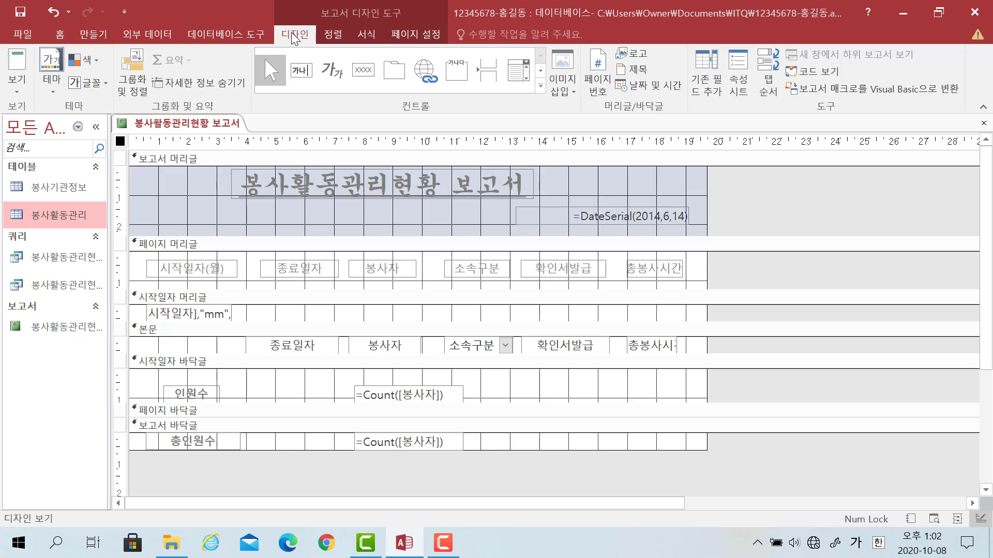
# Step: Draw a horizontal line about 19 cm long above the column headings in the 페이지 머리글 section
pyautogui.click(539, 87)
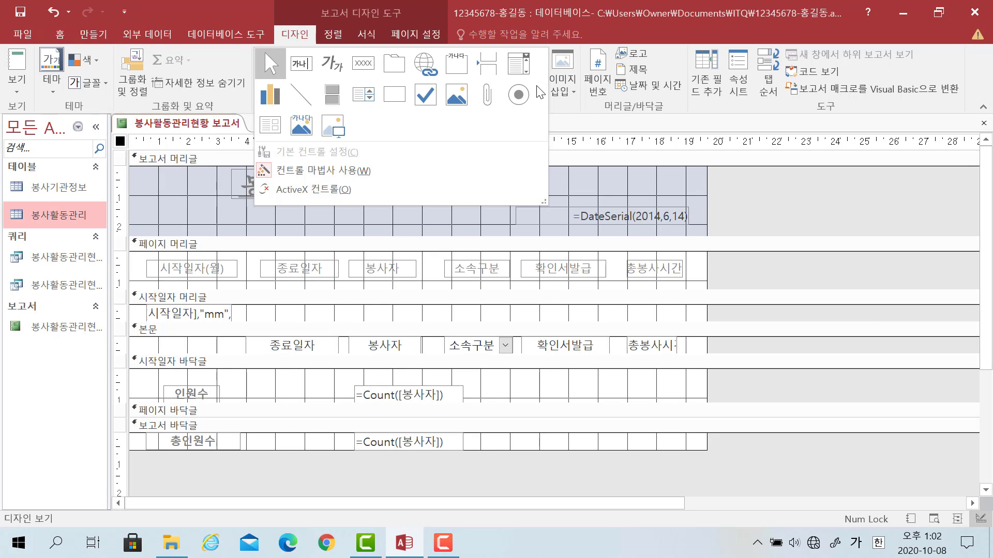
pyautogui.click(301, 95)
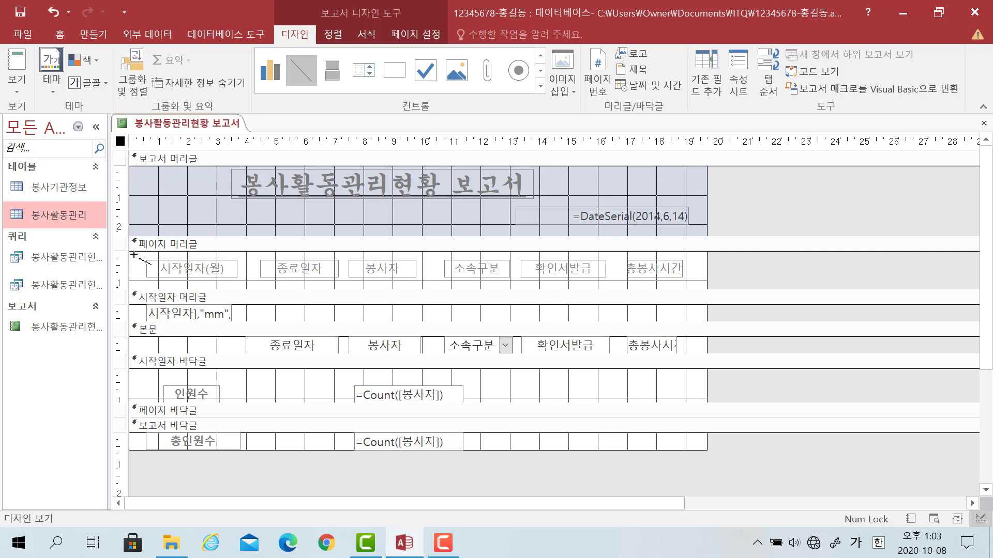
pyautogui.moveTo(135, 254); pyautogui.dragTo(692, 255)
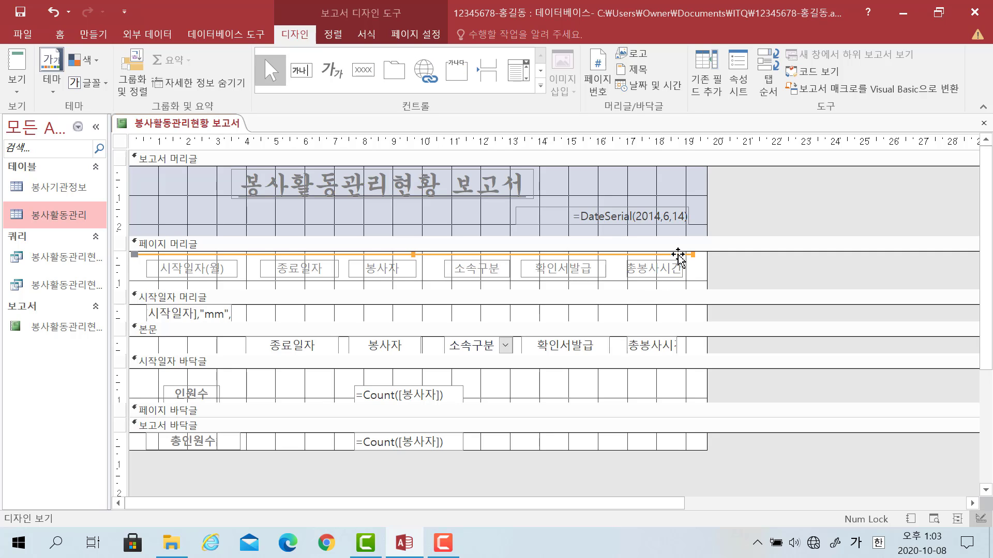
# Step: Set the border thickness (테두리 두께) of the line above the column headings to 2 pt
pyautogui.doubleClick(678, 255)
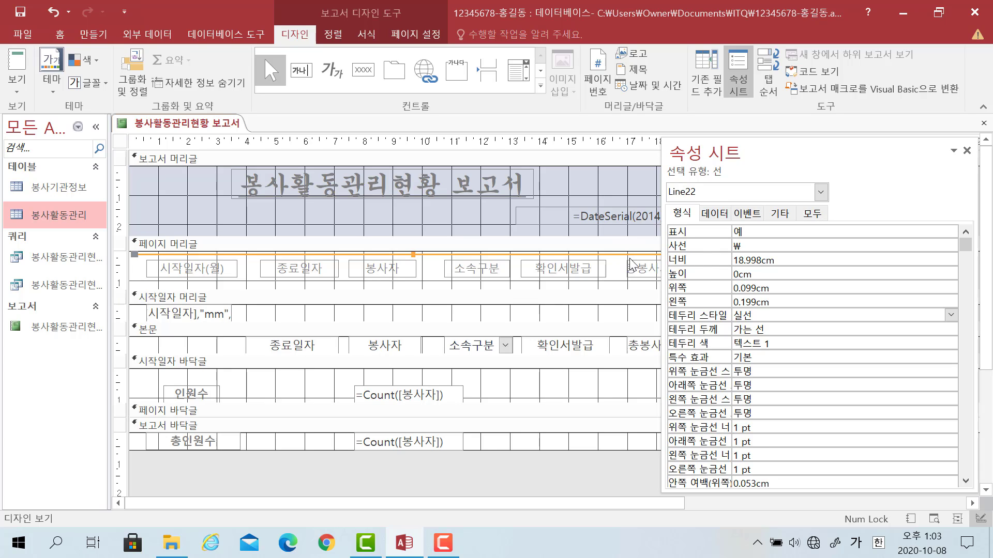
pyautogui.click(780, 326)
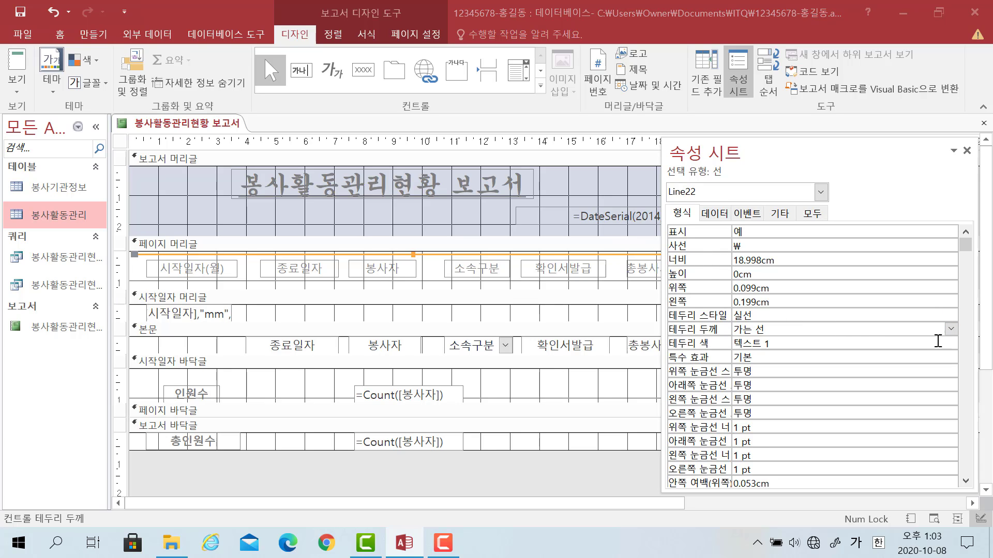
pyautogui.click(950, 328)
pyautogui.click(889, 371)
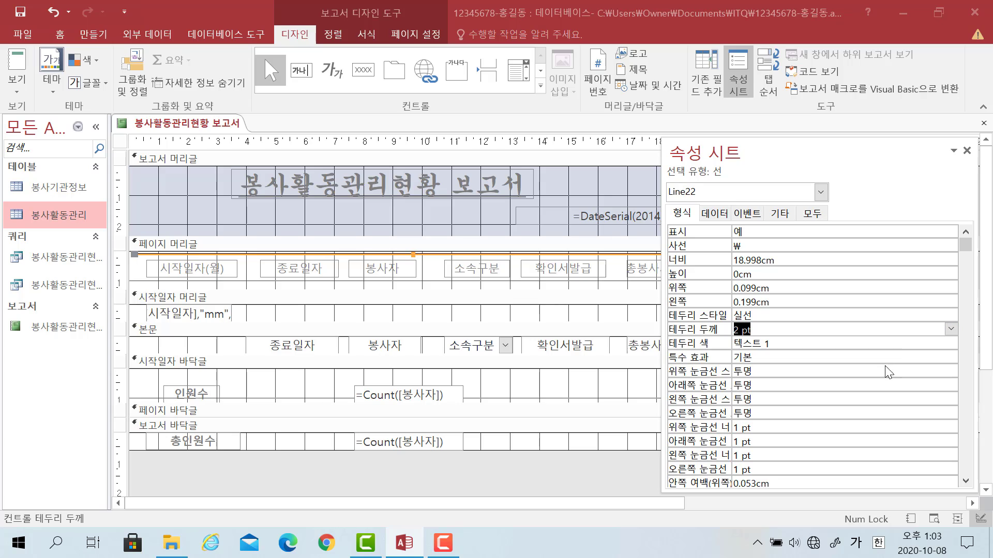
pyautogui.click(967, 150)
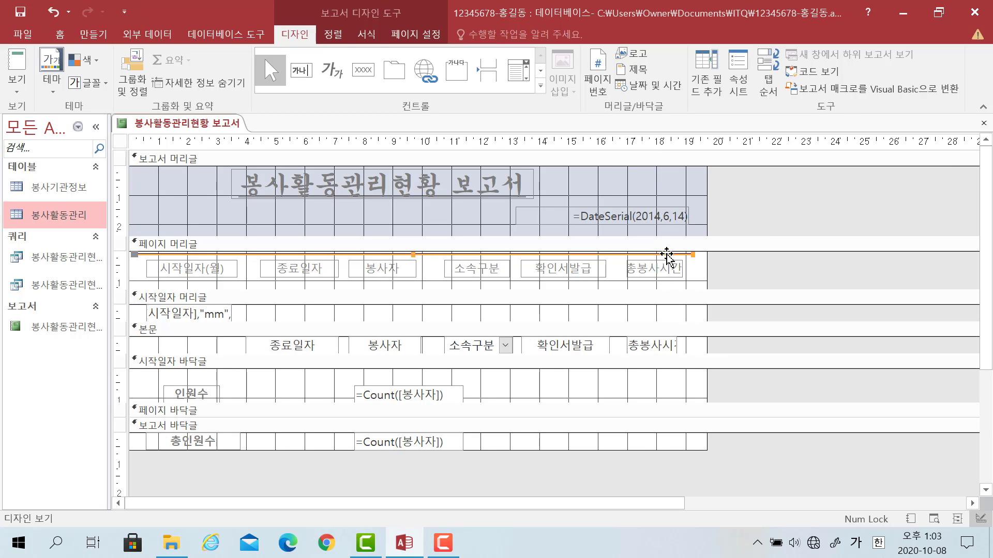
# Step: Duplicate the thick line and place the copy just below the column headings, roughly aligned with the original
pyautogui.click(693, 270)
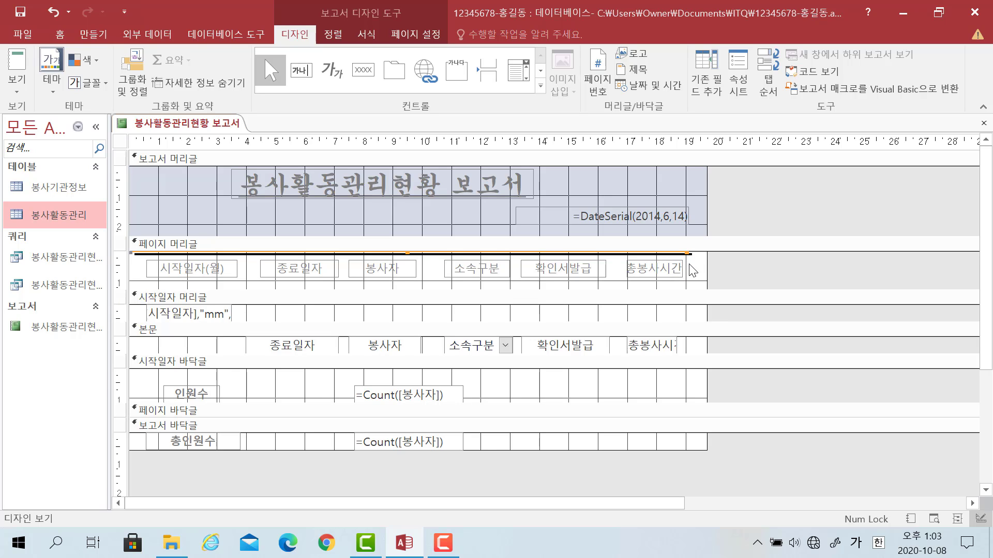
pyautogui.press('Down')
pyautogui.press('Down')
pyautogui.press('Down')
pyautogui.press('Down')
pyautogui.press('Down')
pyautogui.press('Down')
pyautogui.press('Down')
pyautogui.press('Down')
pyautogui.press('Down')
pyautogui.press('Down')
pyautogui.press('Down')
pyautogui.press('Down')
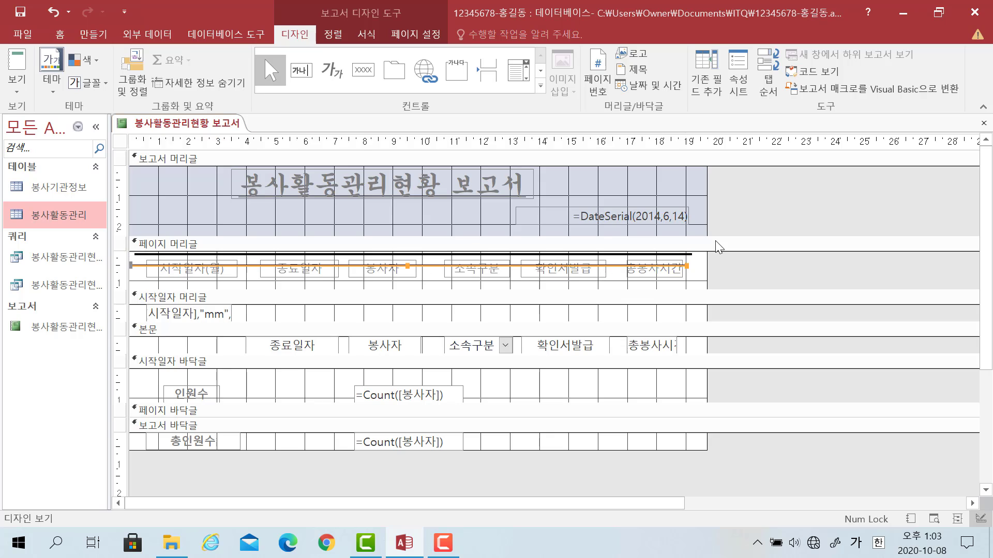
pyautogui.press('Down')
pyautogui.press('Down')
pyautogui.press('Down')
pyautogui.press('Right')
pyautogui.press('Right')
pyautogui.press('Right')
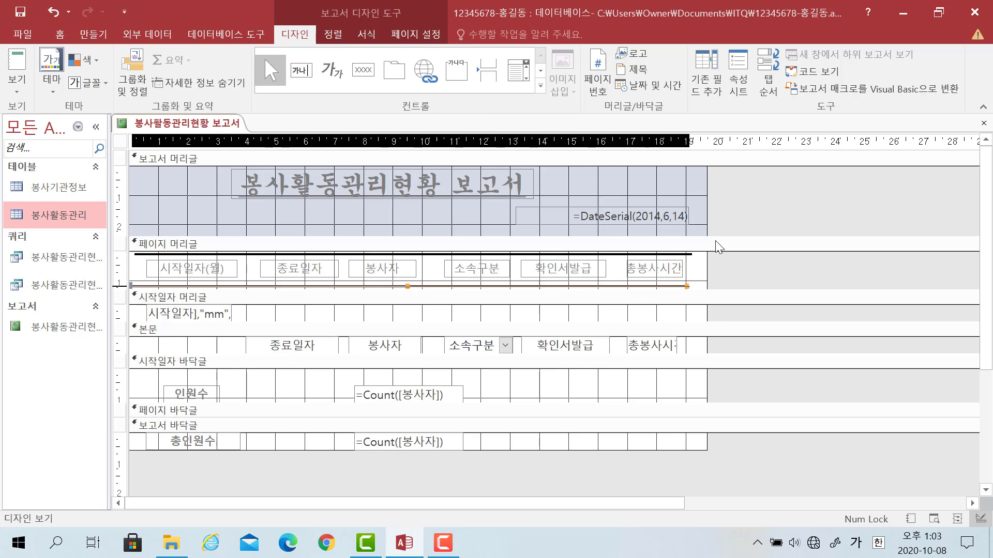
pyautogui.press('Left')
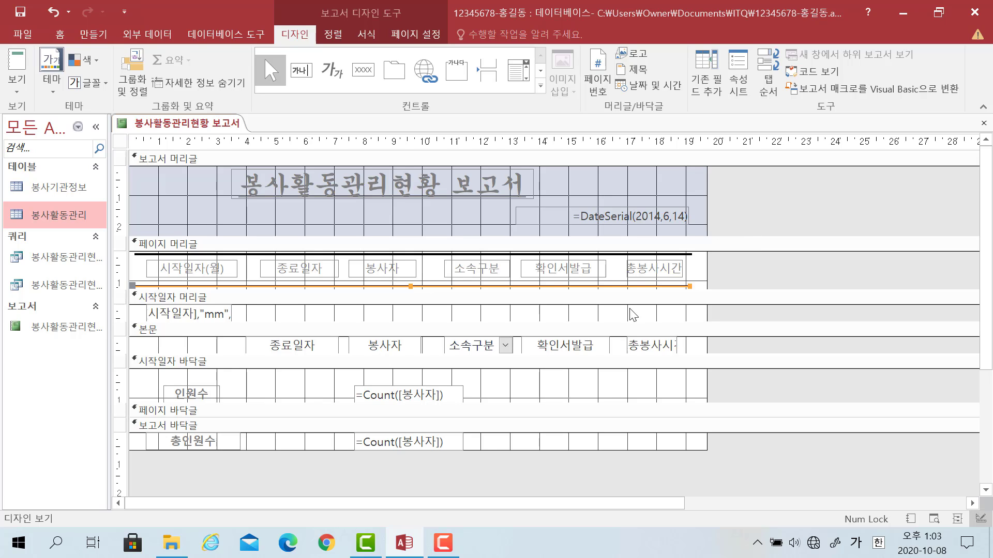
# Step: Move the 인원수 label and its count box up to the upper edge of the 시작일자 바닥글 section
pyautogui.click(423, 383)
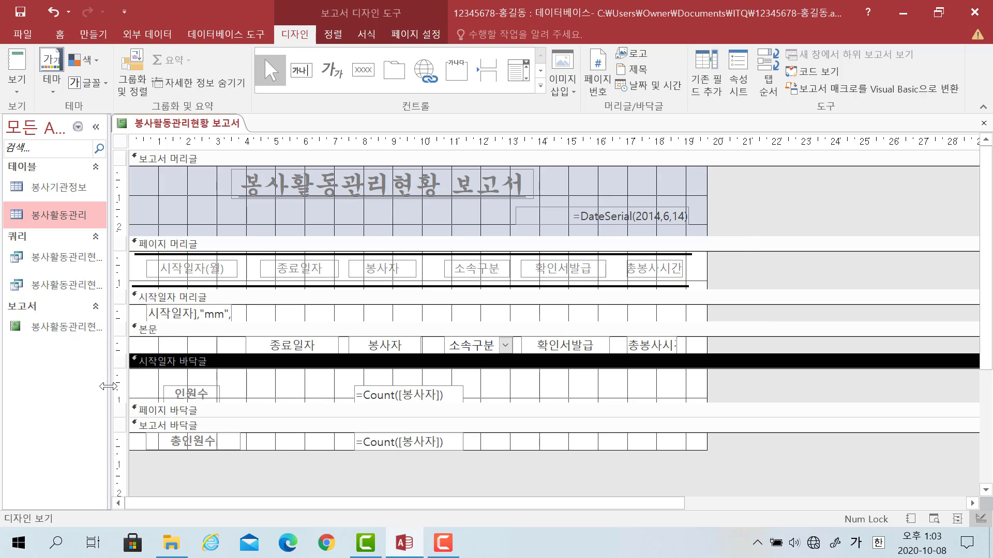
pyautogui.click(114, 398)
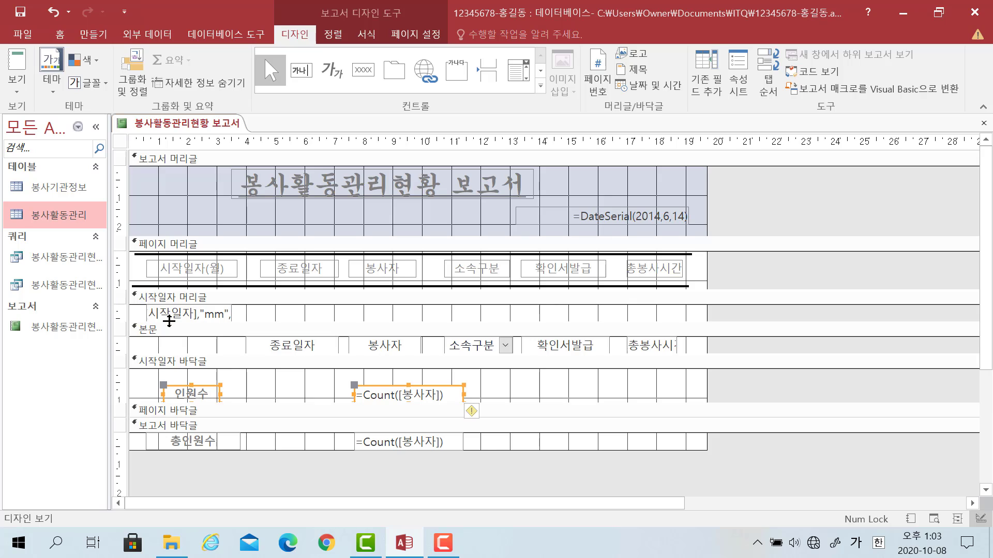
pyautogui.press('Up')
pyautogui.press('Up')
pyautogui.press('Up')
pyautogui.press('Up')
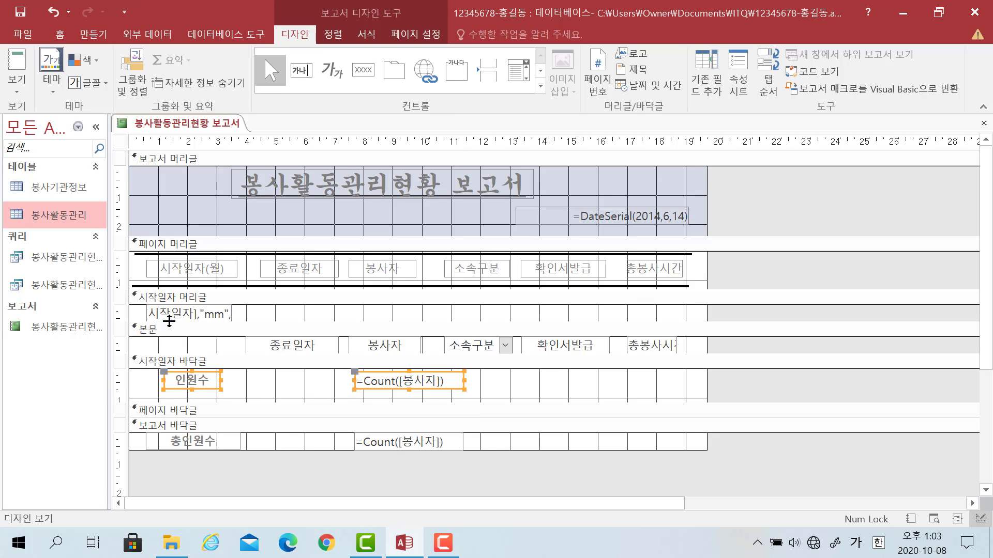
# Step: Paste a copy of the thick line into the 시작일자 바닥글 section and place it below the 인원수 row
pyautogui.click(536, 398)
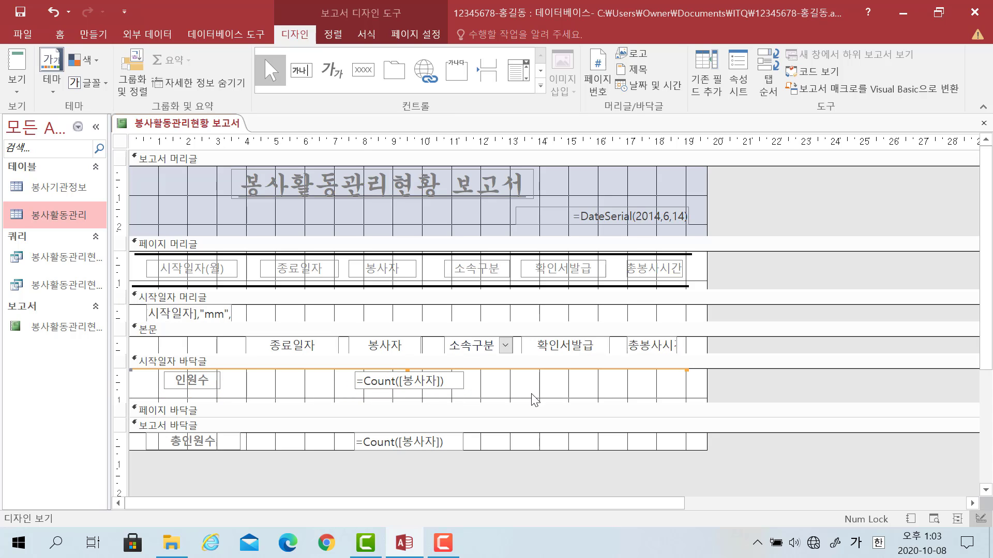
pyautogui.press('Down')
pyautogui.press('Down')
pyautogui.press('Down')
pyautogui.press('Down')
pyautogui.press('Down')
pyautogui.press('Down')
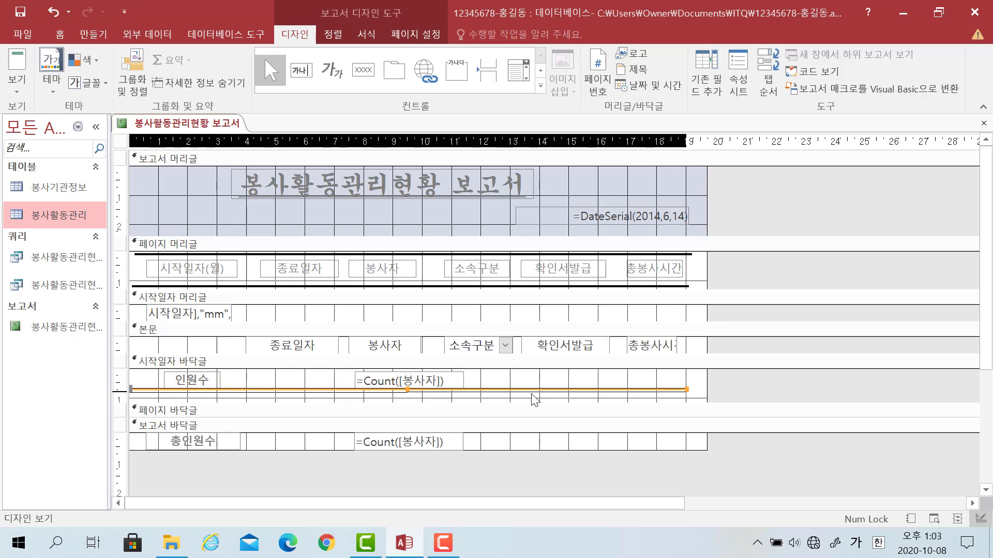
pyautogui.press('Down')
pyautogui.press('Down')
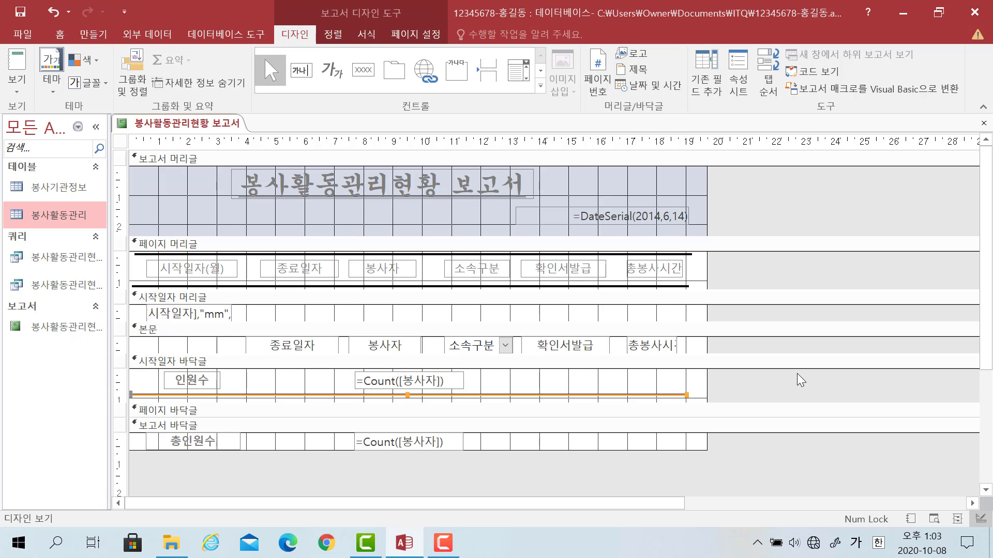
pyautogui.click(800, 398)
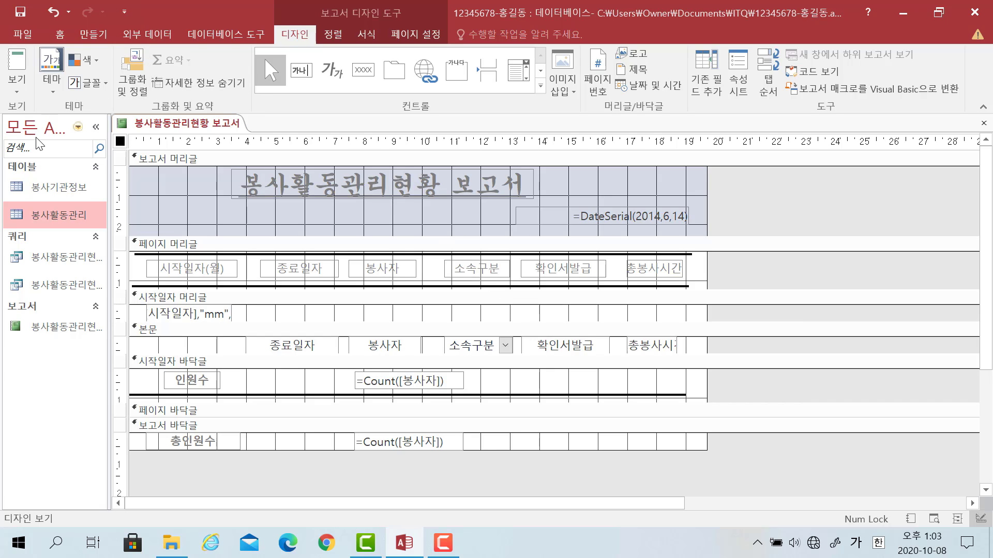
# Step: In Layout view, narrow the count box beside 인원수 to sit under the 봉사자 column, and centre its text
pyautogui.click(17, 83)
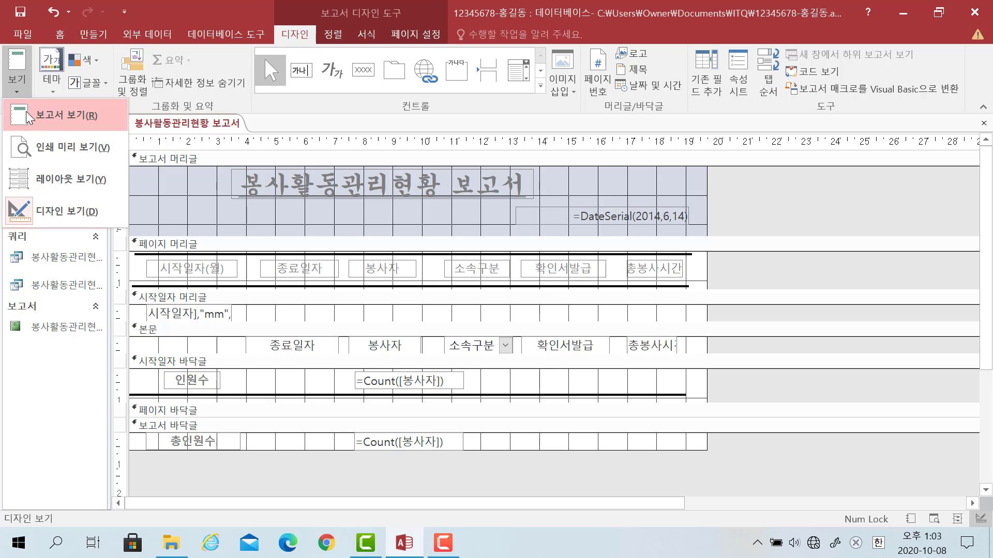
pyautogui.click(30, 176)
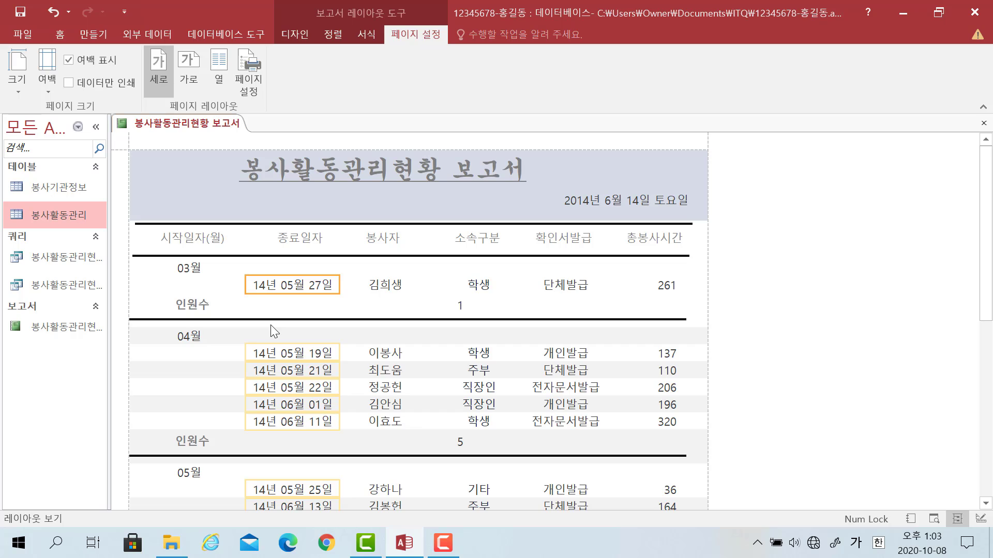
pyautogui.click(462, 309)
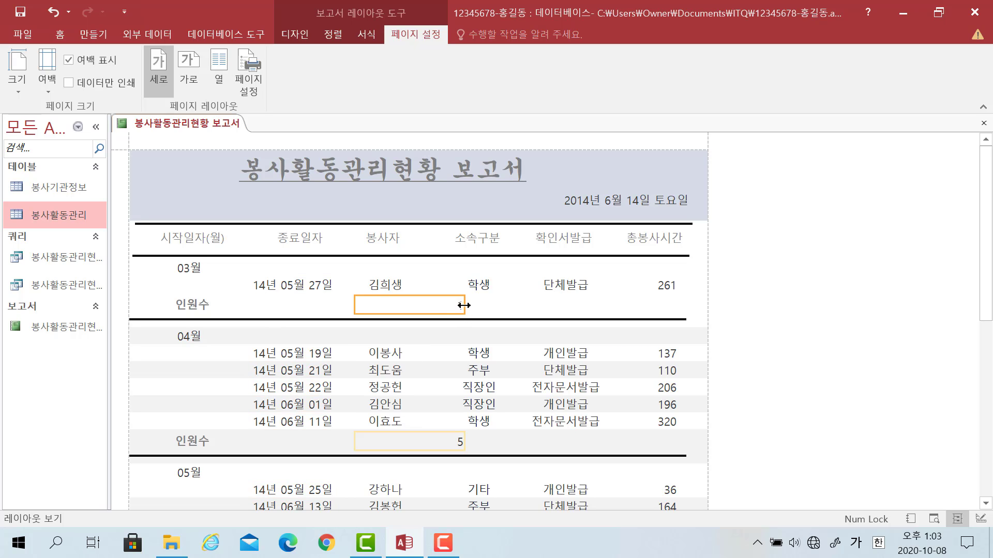
pyautogui.moveTo(462, 303); pyautogui.dragTo(409, 302)
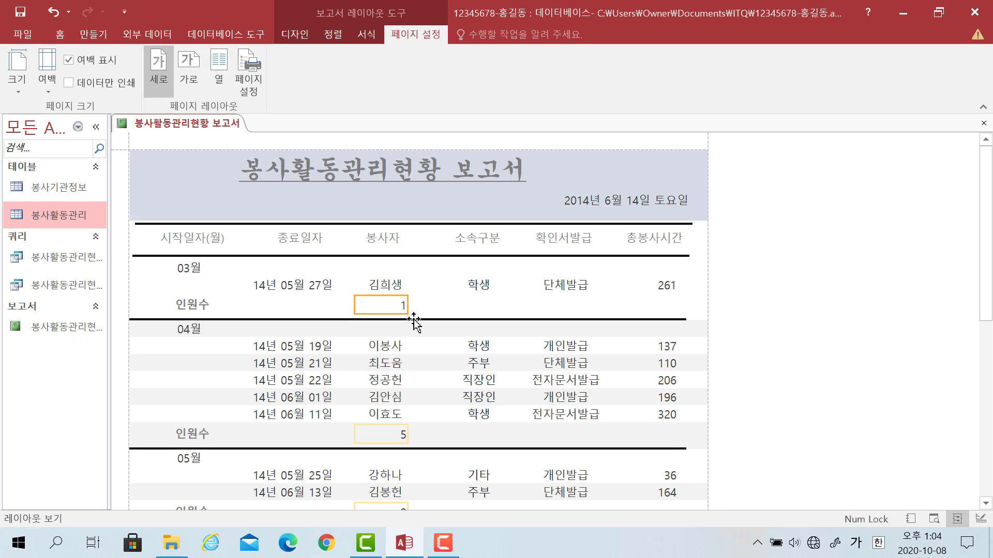
pyautogui.click(55, 35)
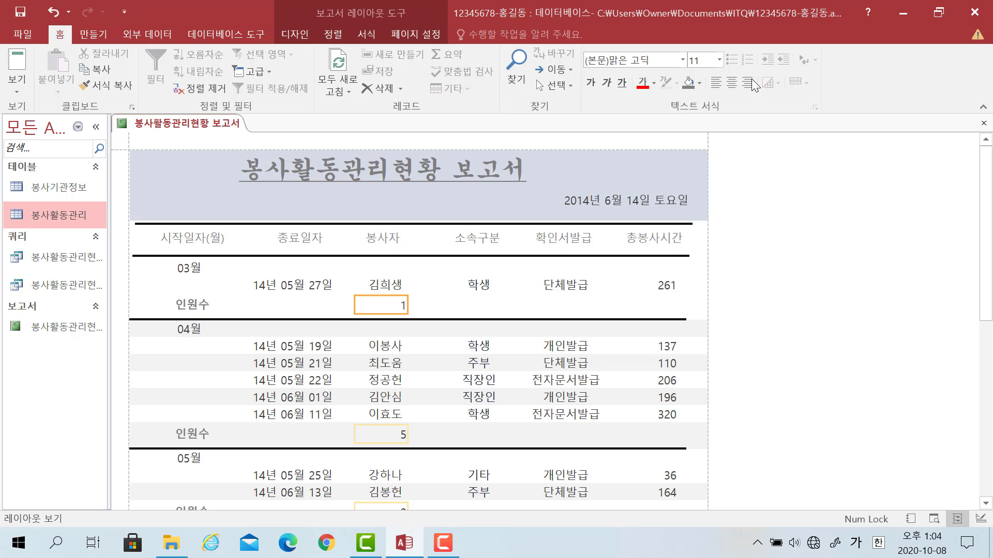
pyautogui.click(731, 83)
# Step: Narrow the count box beside 총인원수 to line up with the monthly counts under 봉사자, and centre its text
pyautogui.scroll(-5, 466, 370)
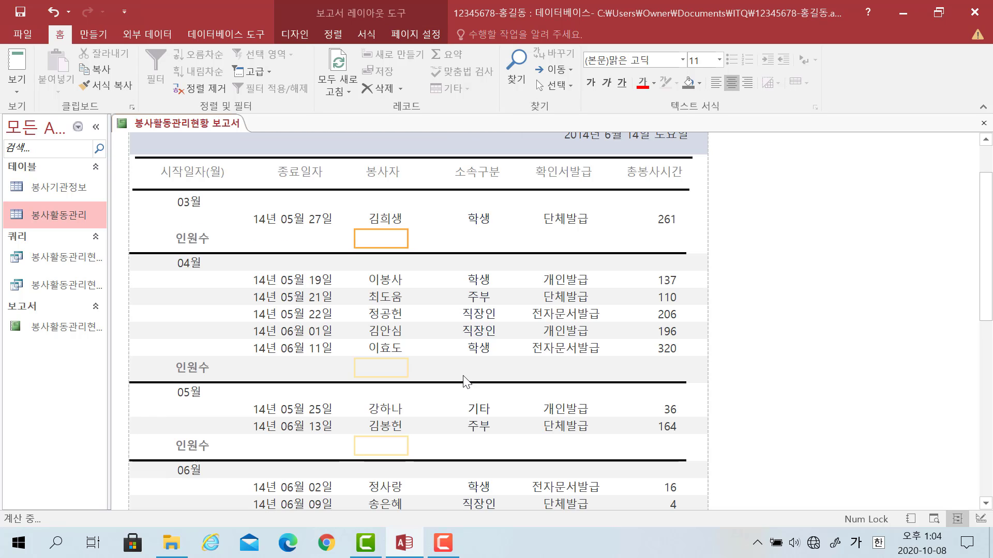
pyautogui.click(458, 498)
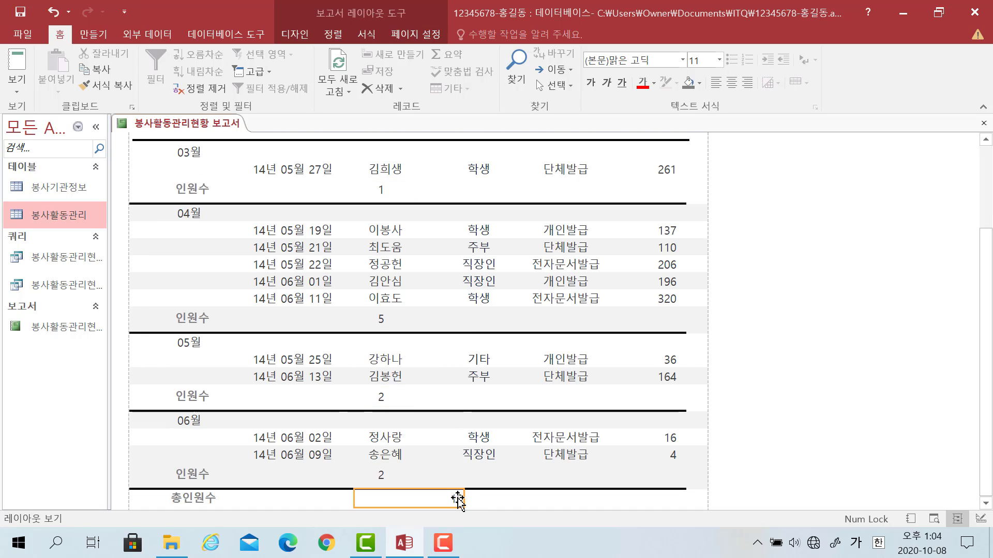
pyautogui.moveTo(463, 497); pyautogui.dragTo(411, 492)
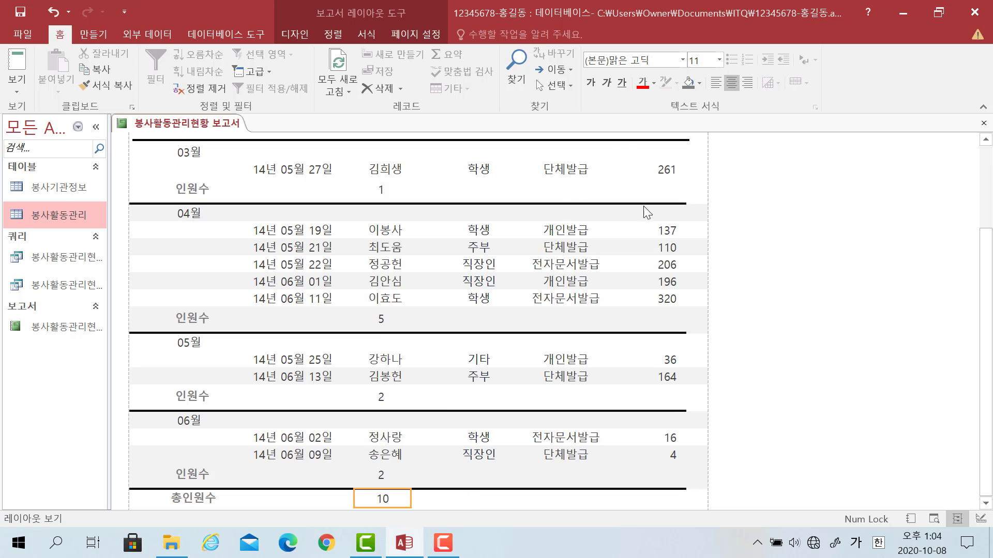
pyautogui.click(747, 438)
pyautogui.click(386, 501)
pyautogui.moveTo(353, 496)
pyautogui.mouseDown()
pyautogui.moveTo(342, 497)
pyautogui.moveTo(350, 503)
pyautogui.mouseUp()
pyautogui.click(796, 417)
pyautogui.scroll(3, 752, 318)
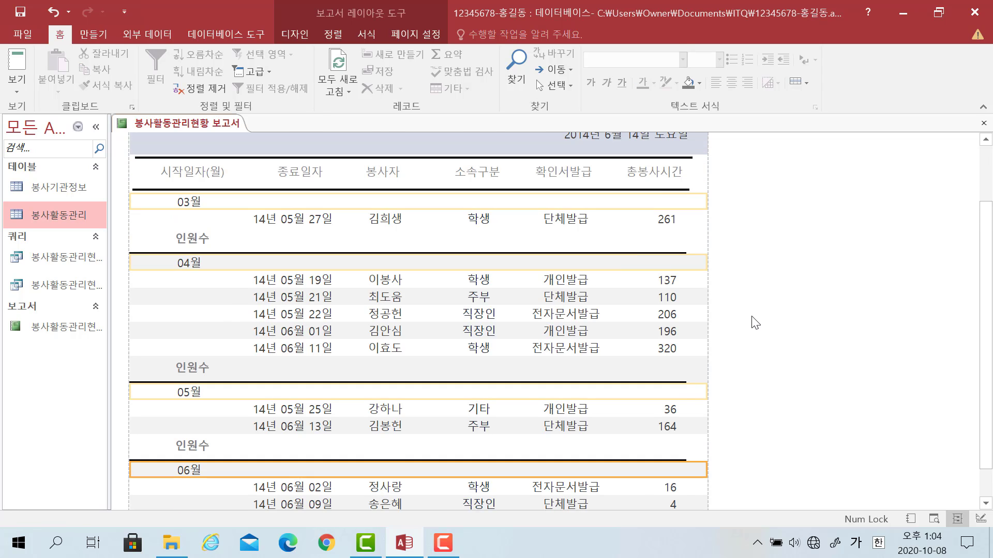
# Step: In Design view, set the alternate background colour of the 본문 section to white (#FFFFFF)
pyautogui.click(780, 224)
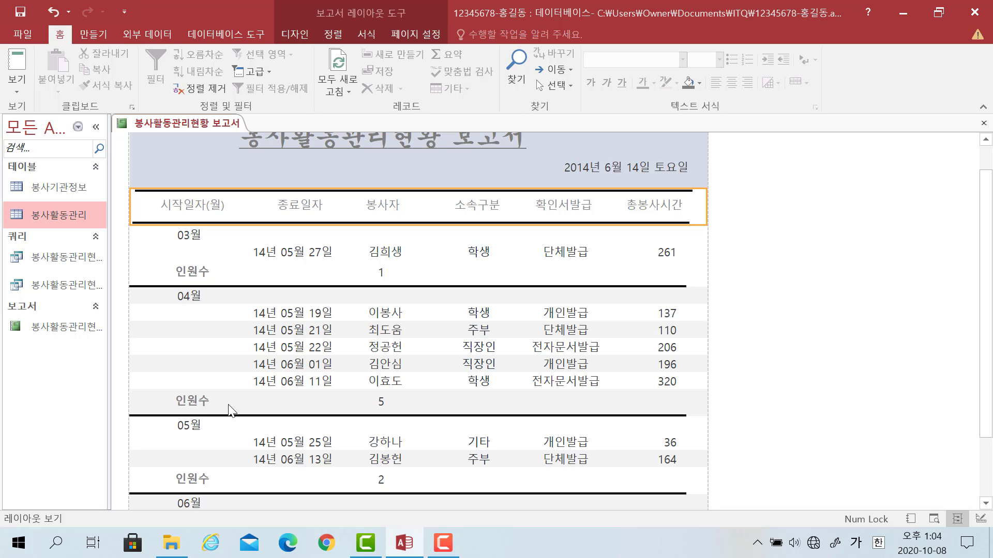
pyautogui.scroll(-1, 233, 408)
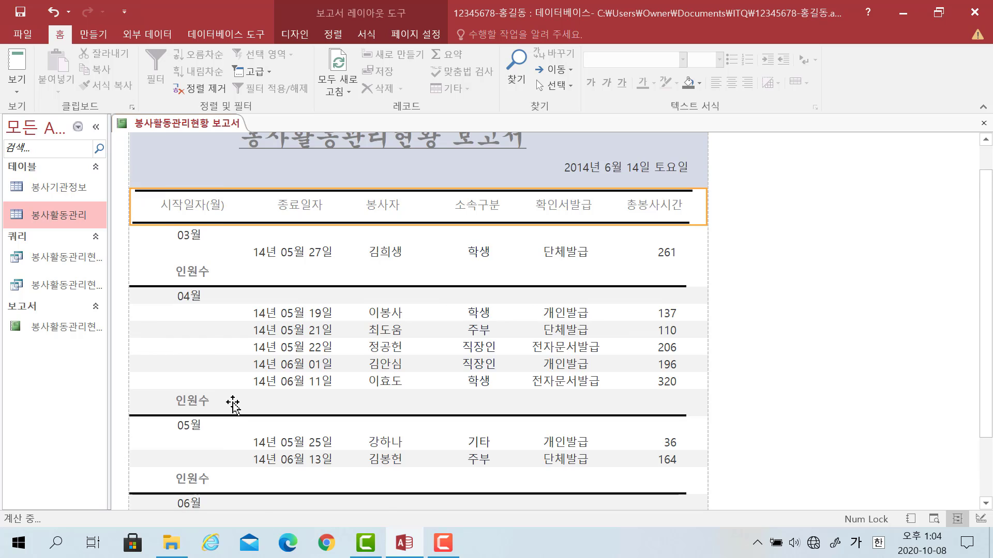
pyautogui.scroll(-3, 237, 409)
pyautogui.scroll(3, 234, 407)
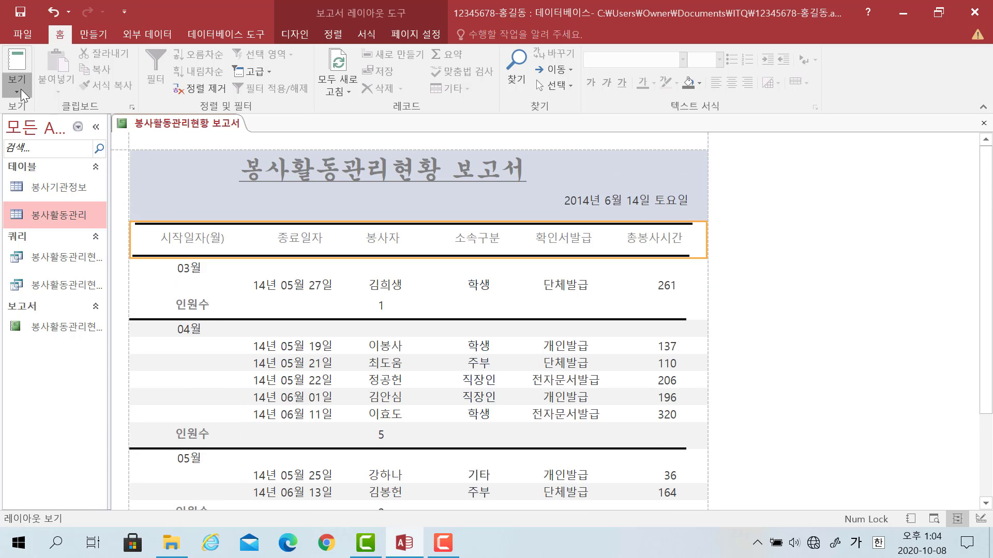
pyautogui.click(20, 89)
pyautogui.click(34, 211)
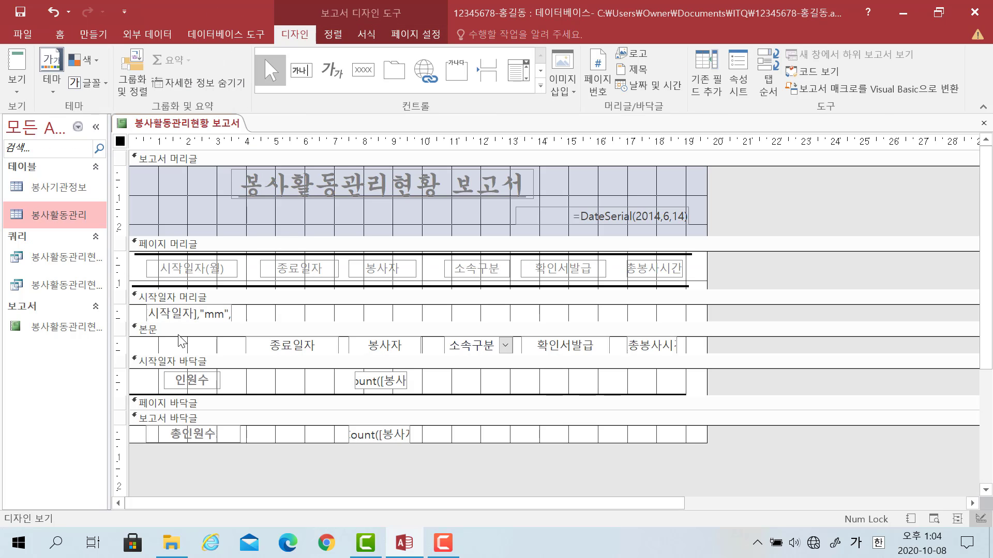
pyautogui.click(176, 351)
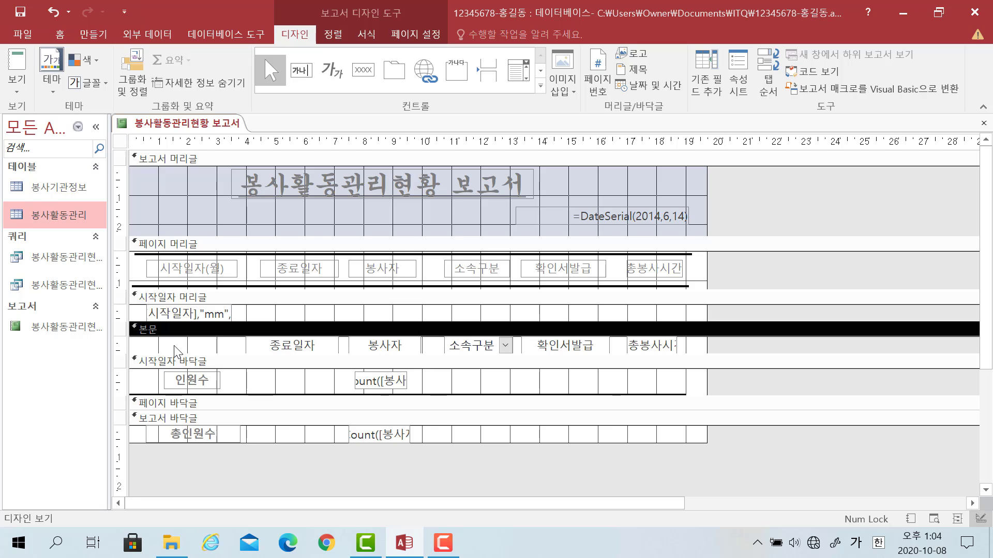
pyautogui.rightClick(173, 345)
pyautogui.click(185, 336)
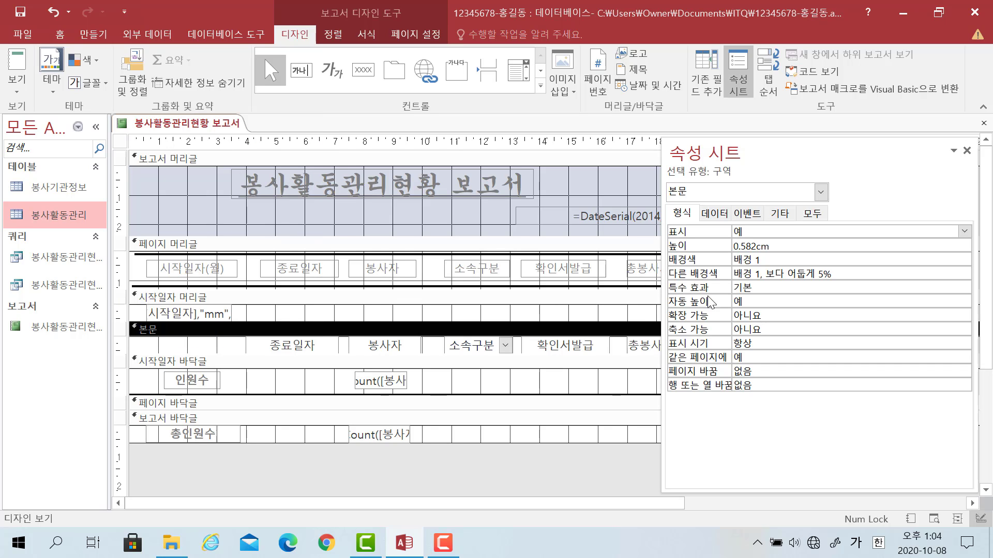
pyautogui.click(839, 274)
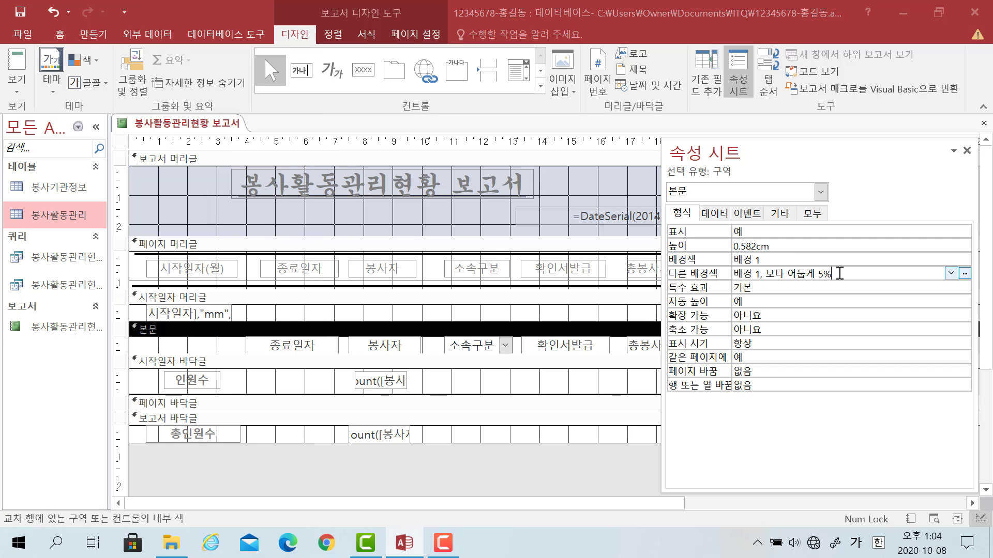
pyautogui.click(952, 274)
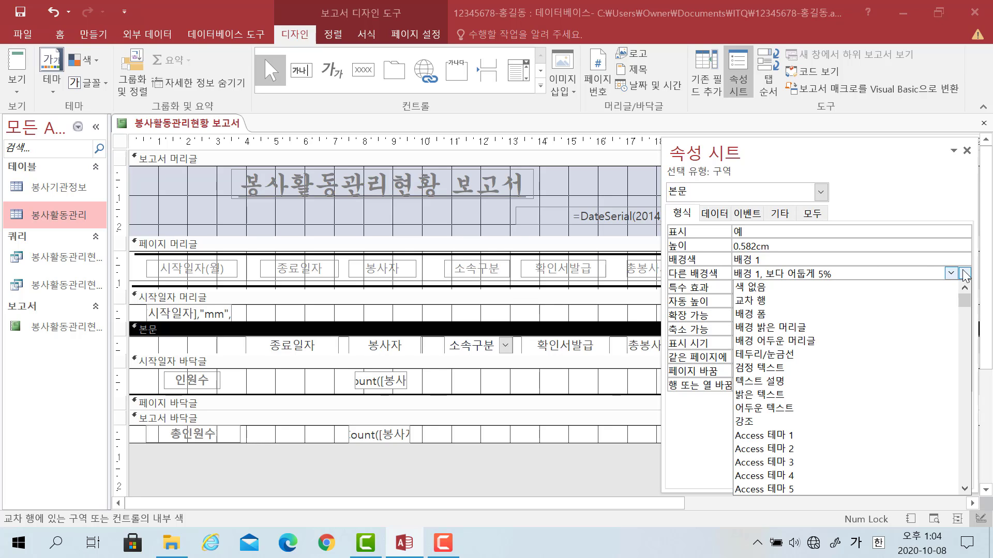
pyautogui.click(965, 274)
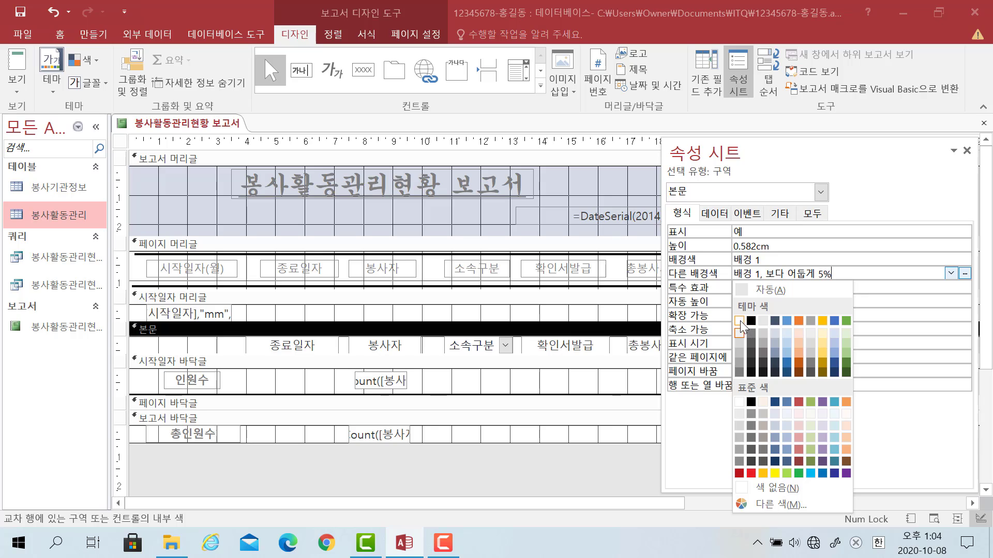
pyautogui.click(739, 403)
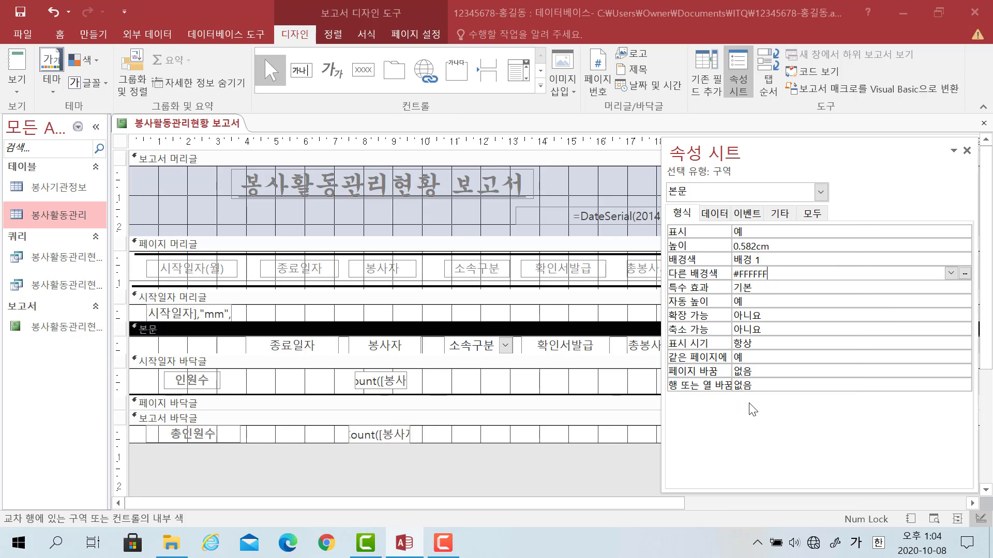
# Step: Set the alternate background colour of the 시작일자 바닥글 section to white (#FFFFFF)
pyautogui.click(141, 388)
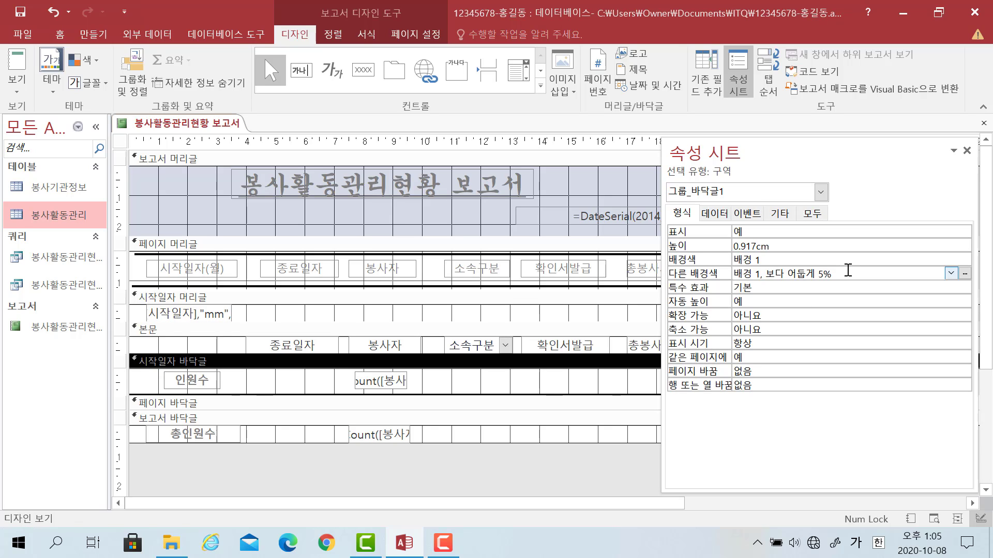
pyautogui.click(870, 267)
pyautogui.click(965, 274)
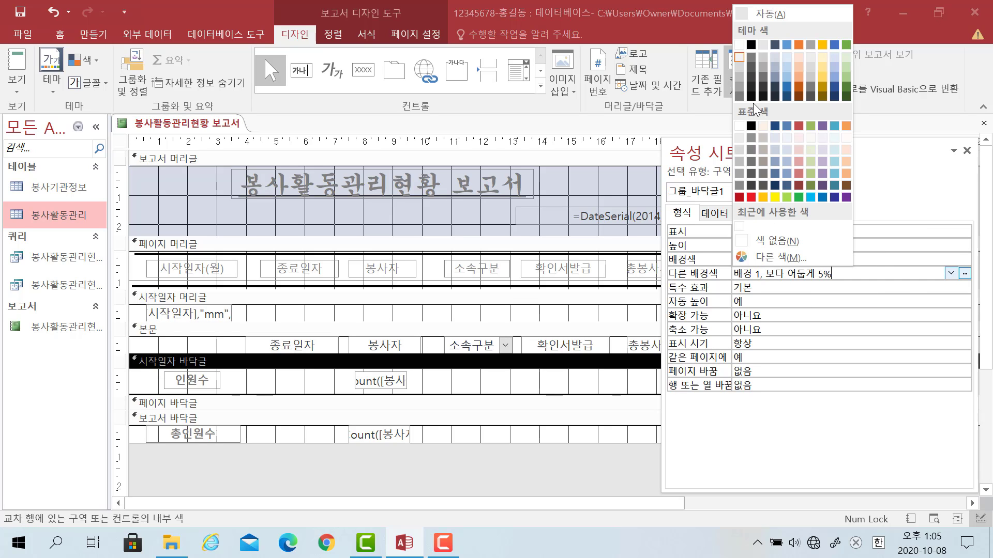
pyautogui.click(744, 125)
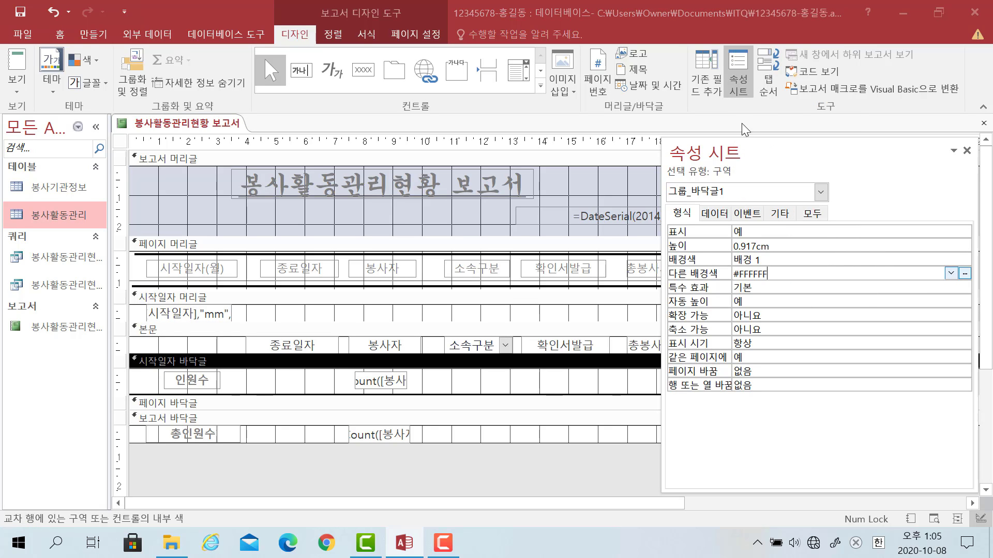
# Step: Set the alternate background colour of the 시작일자 머리글 section to white and close its properties
pyautogui.click(269, 317)
pyautogui.click(879, 271)
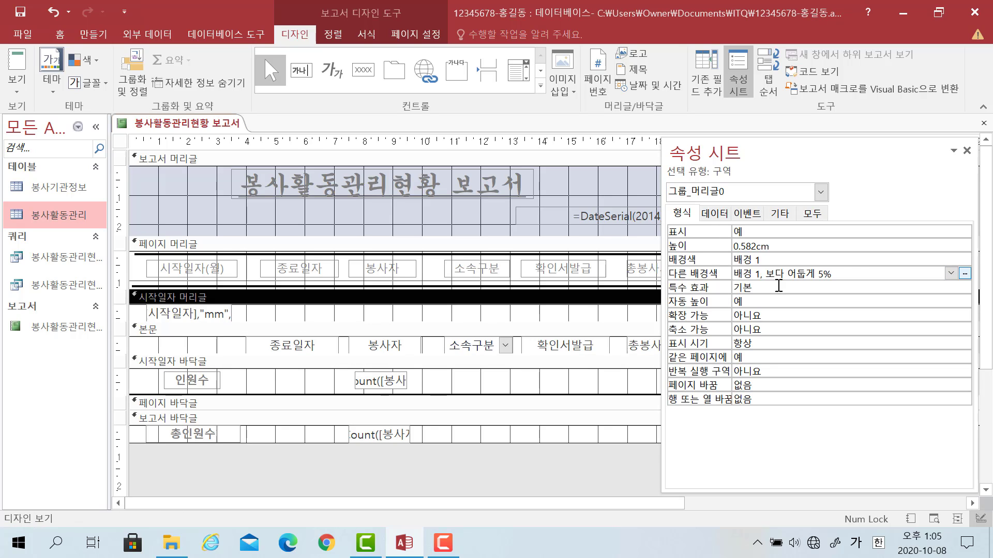
pyautogui.click(964, 273)
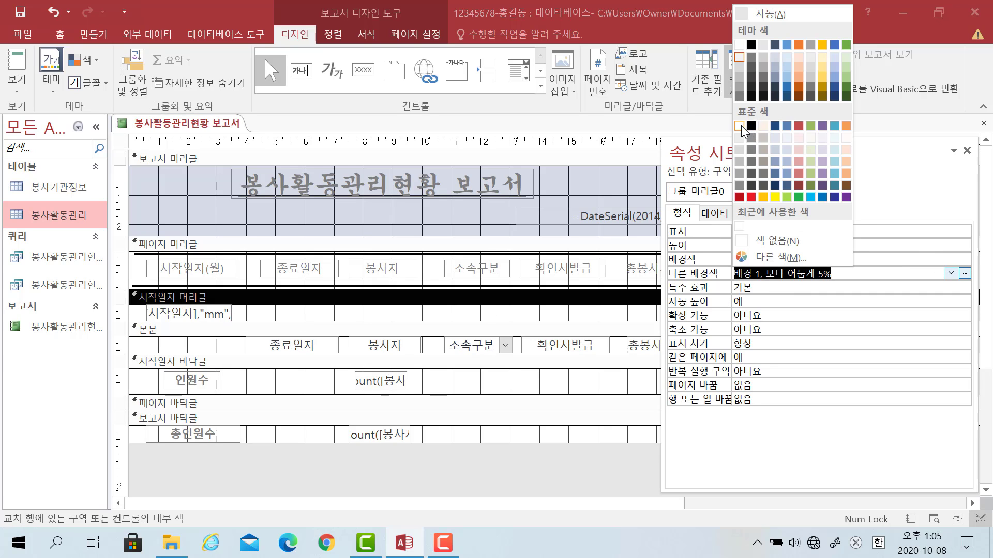
pyautogui.click(745, 127)
pyautogui.click(967, 151)
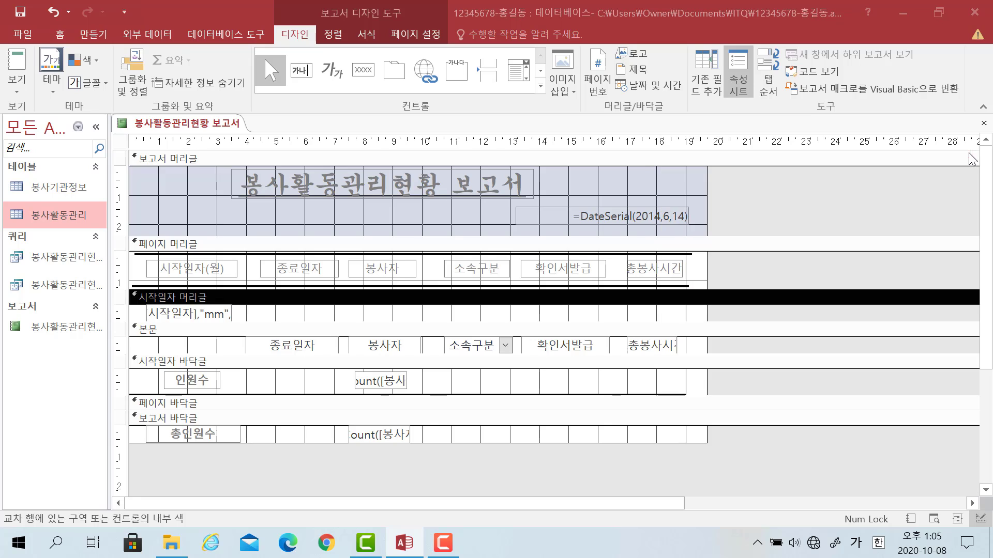
pyautogui.click(843, 222)
# Step: Check the row backgrounds from the report title down to the 총인원수 row in Layout view
pyautogui.click(18, 86)
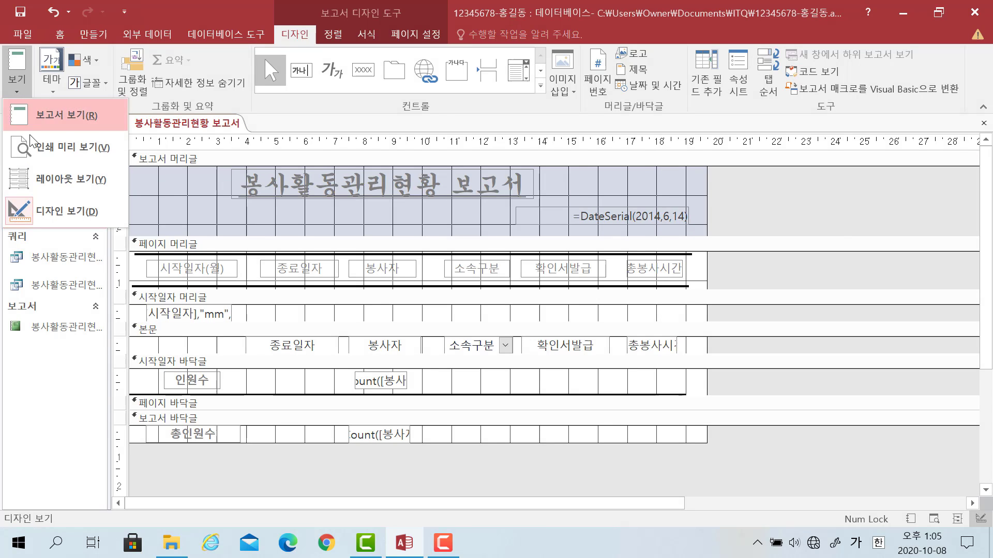
pyautogui.click(27, 181)
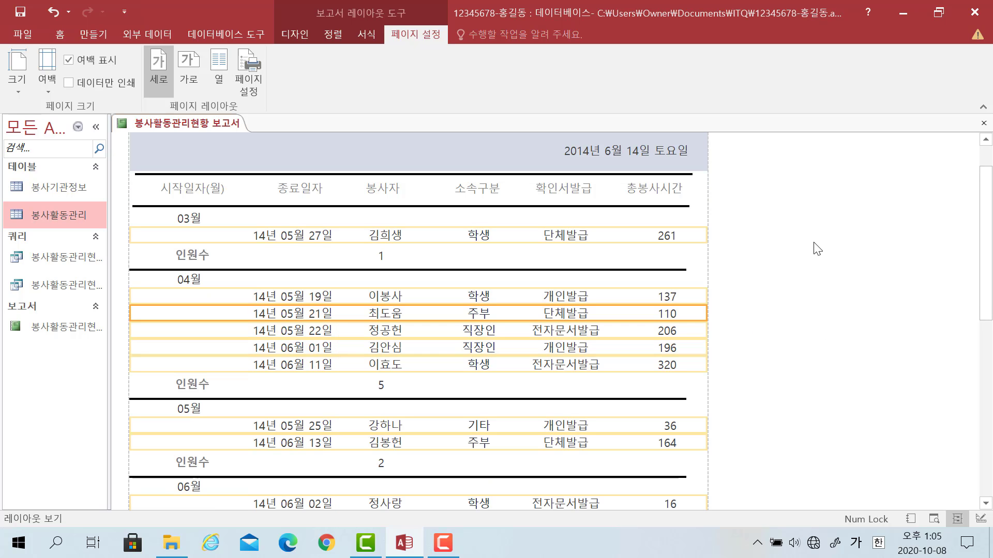
pyautogui.scroll(-1, 768, 258)
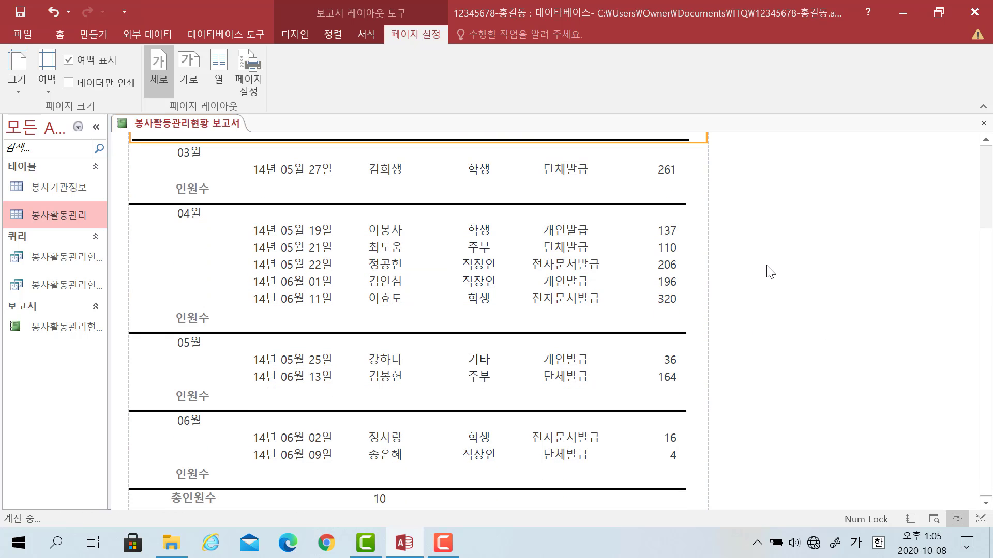
pyautogui.scroll(2, 770, 273)
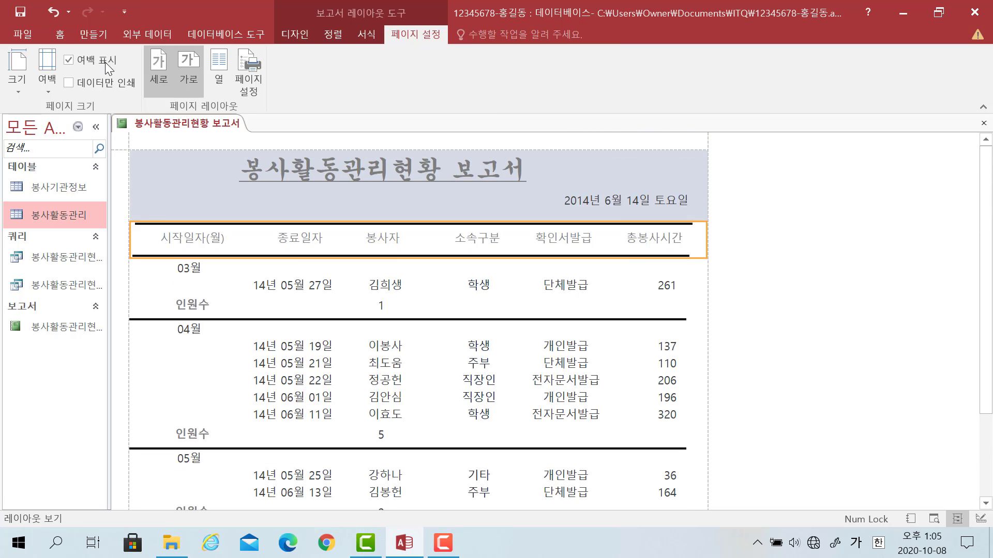
# Step: In Design view, start a new conditional formatting rule of the 식이 (expression) type for the 종료일자 box in the 본문 section
pyautogui.click(63, 32)
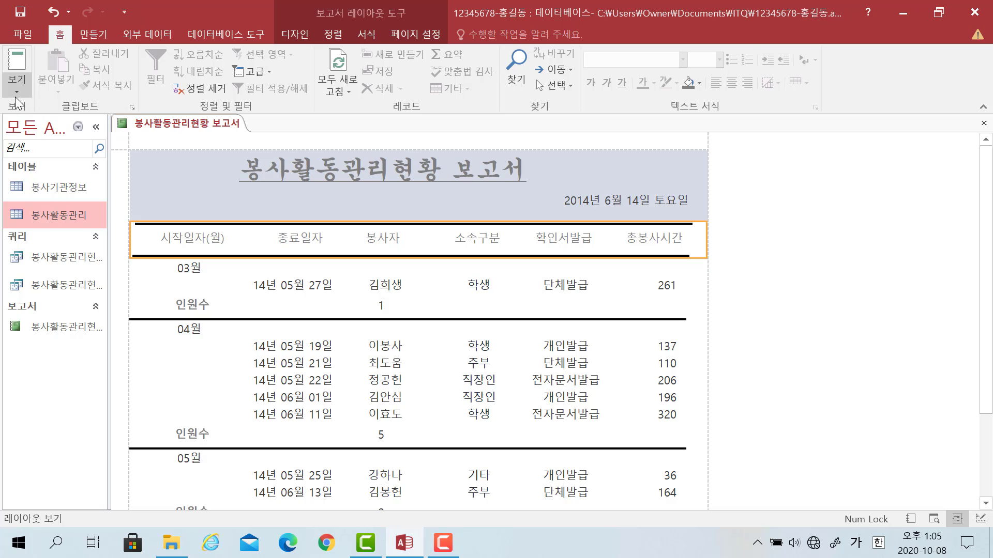
pyautogui.click(17, 77)
pyautogui.click(57, 211)
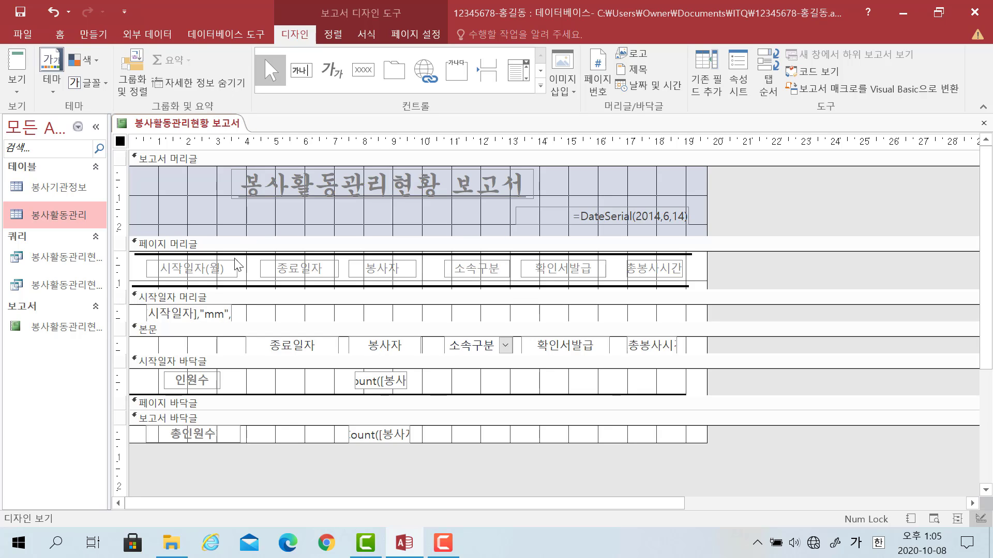
pyautogui.click(305, 344)
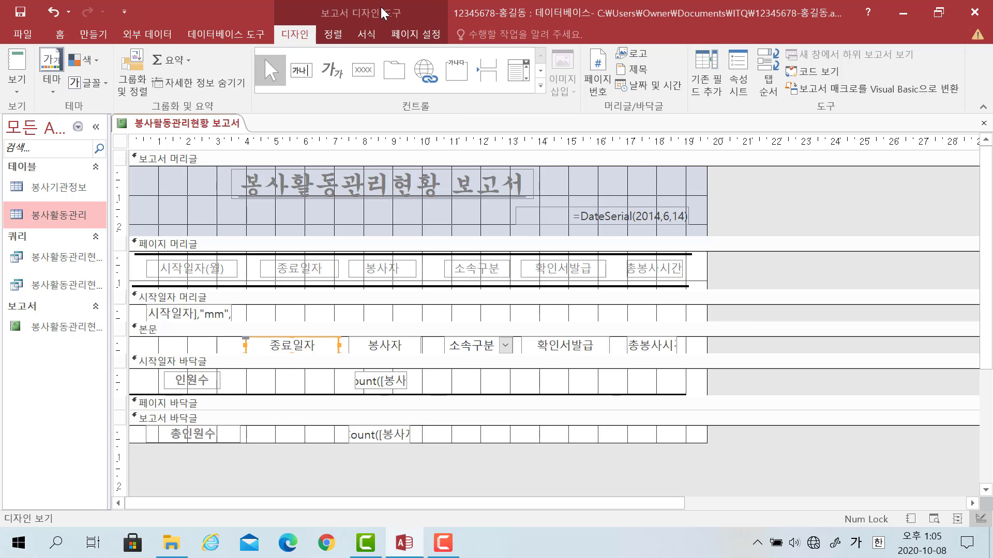
pyautogui.click(371, 37)
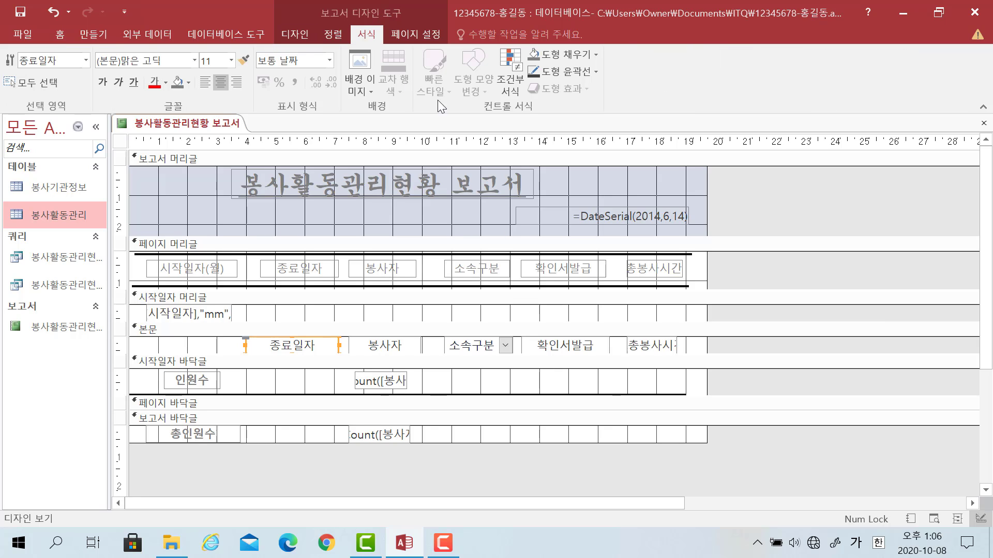
pyautogui.click(510, 86)
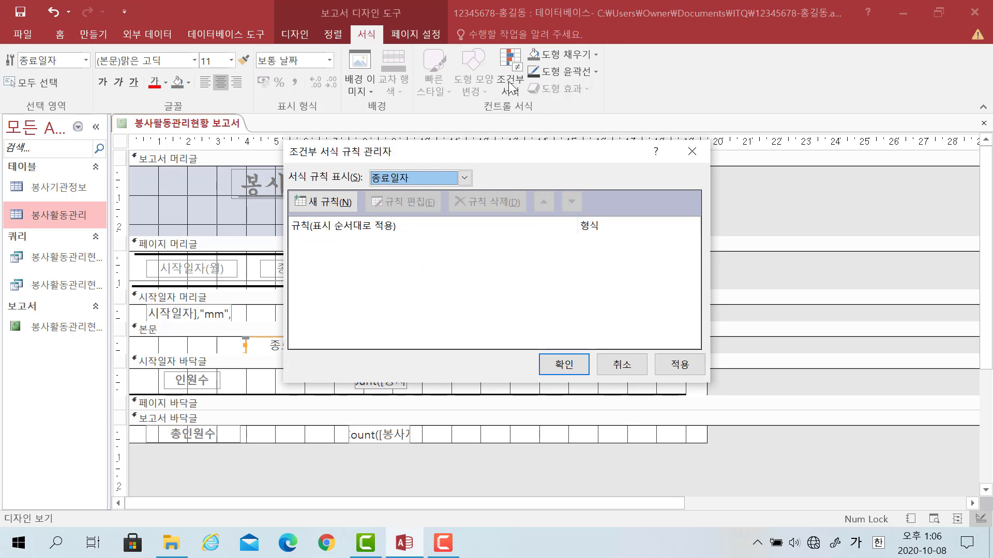
pyautogui.click(308, 204)
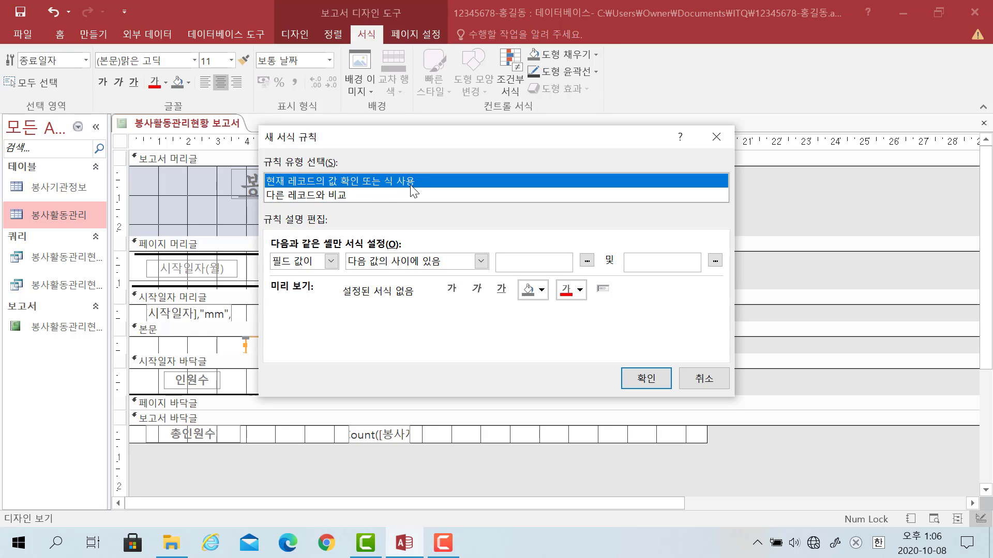
pyautogui.click(330, 261)
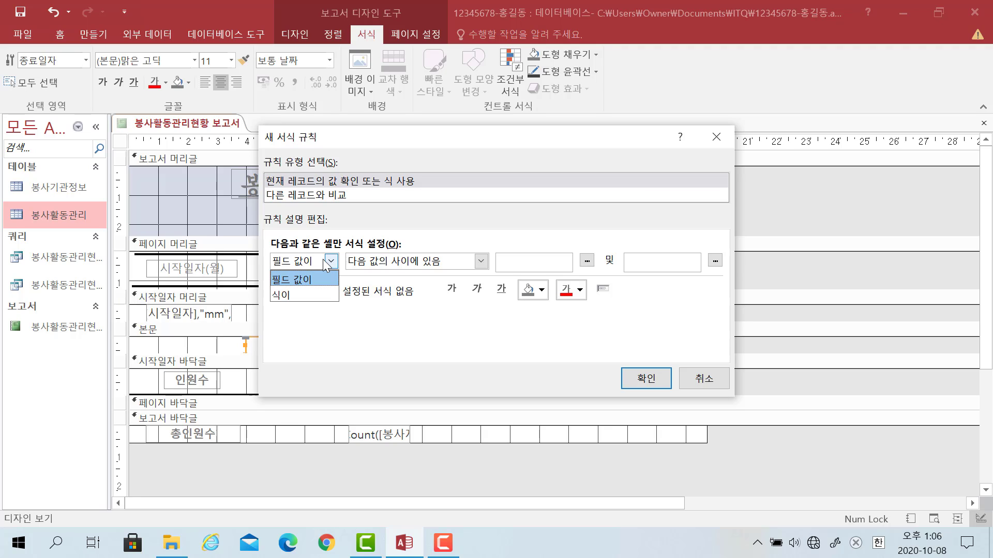
pyautogui.click(309, 293)
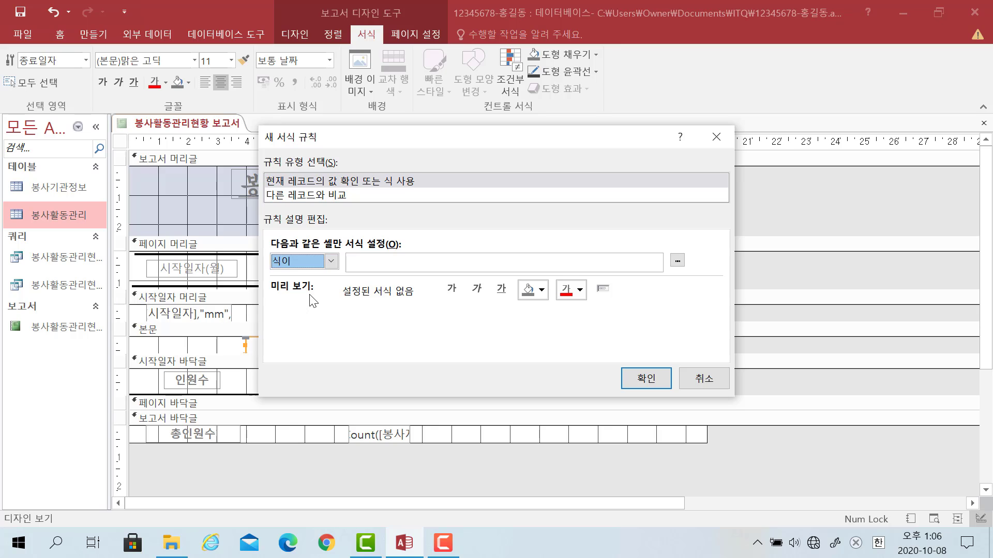
# Step: Enter month([종료일자])=6 as the condition expression of the new formatting rule
pyautogui.click(365, 263)
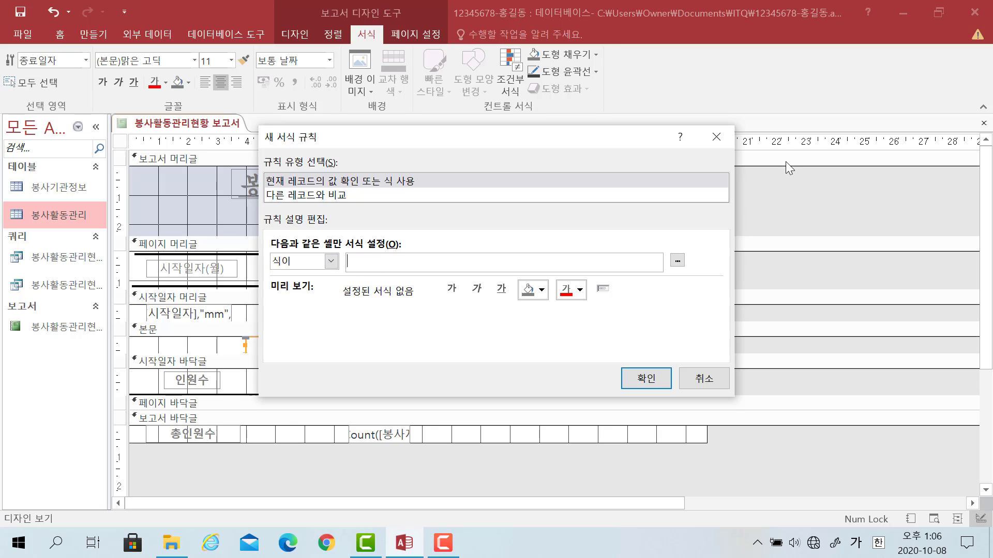
pyautogui.write('ㅡ')
pyautogui.press('BackSpace')
pyautogui.press('Hangul')
pyautogui.write('mon')
pyautogui.write('th')
pyautogui.write('([wh')
pyautogui.press('BackSpace')
pyautogui.press('BackSpace')
pyautogui.press('Hangul')
pyautogui.write('종료일자])=6')
# Step: Format the rule's matches in bold on a yellow background, apply it to 종료일자, and clear the selection
pyautogui.click(451, 290)
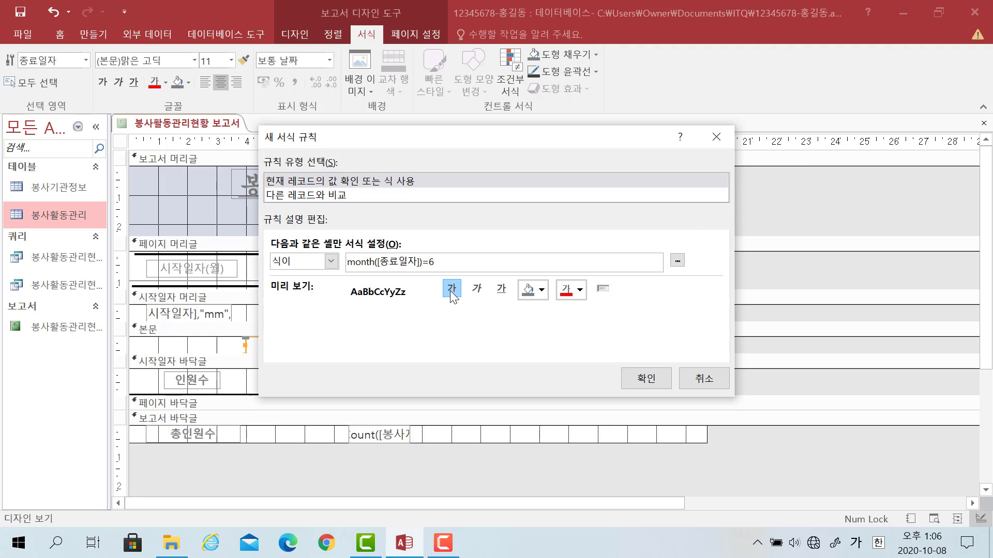
pyautogui.click(540, 291)
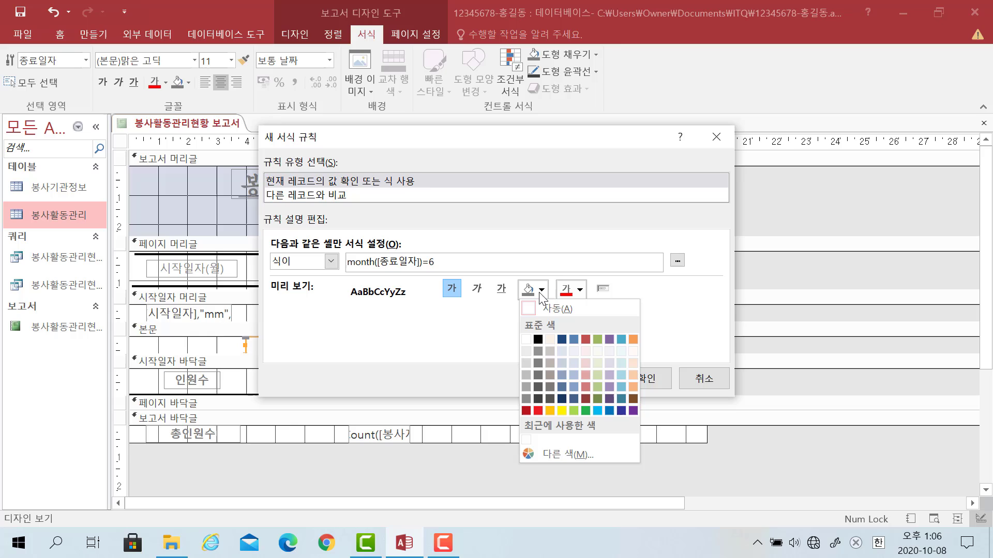
pyautogui.click(559, 412)
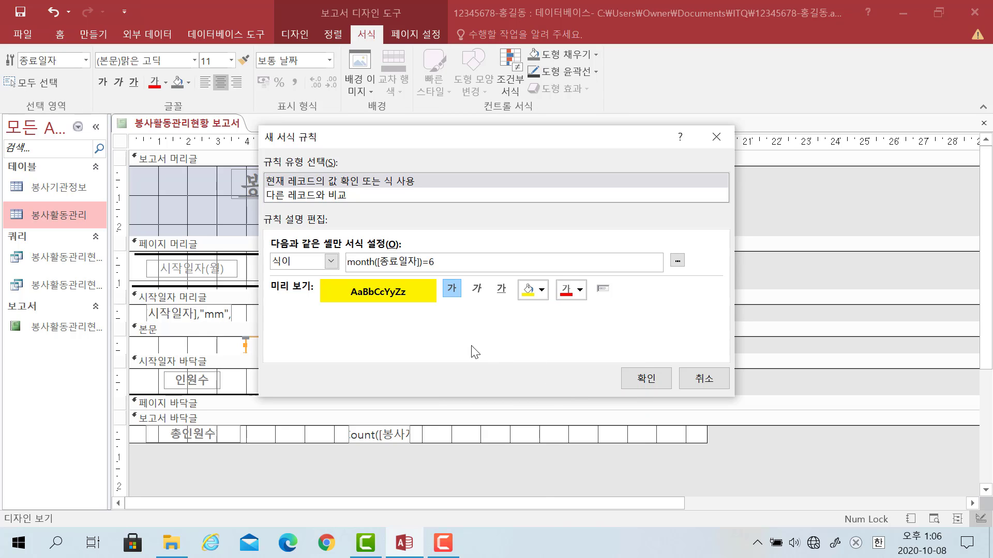
pyautogui.click(635, 377)
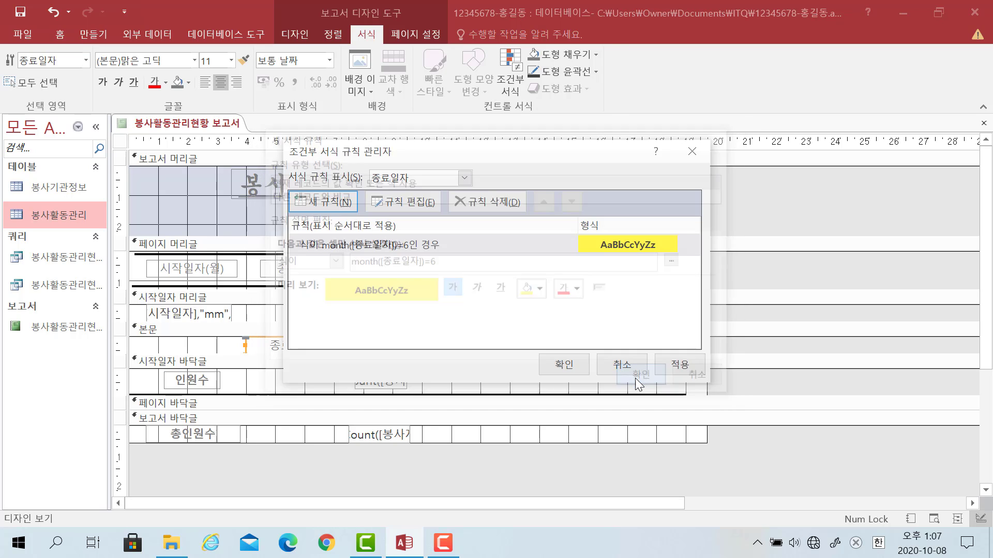
pyautogui.click(565, 365)
pyautogui.click(700, 315)
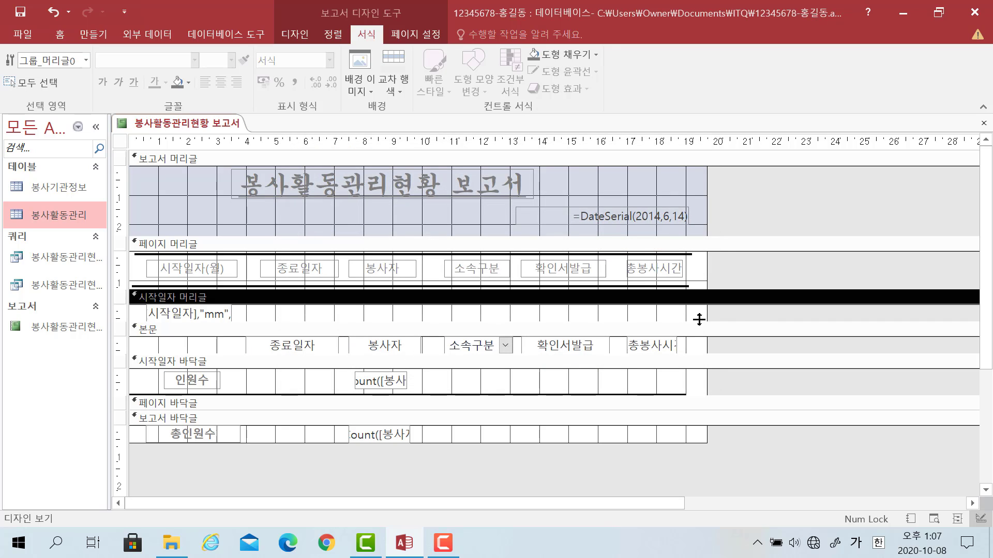
pyautogui.click(756, 312)
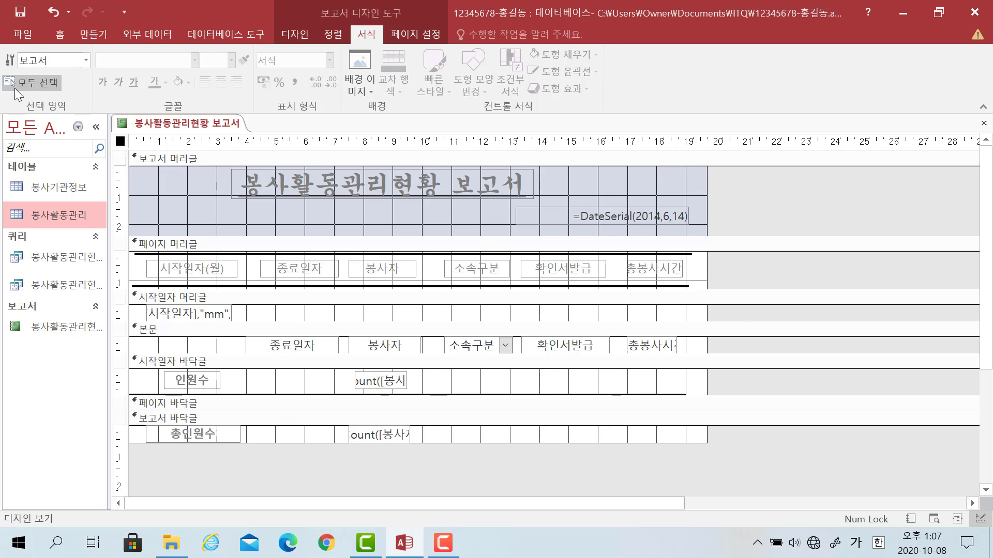
# Step: Open the report in print preview and check the 종료일자 formatting from the title down to the 총인원수 row
pyautogui.click(58, 36)
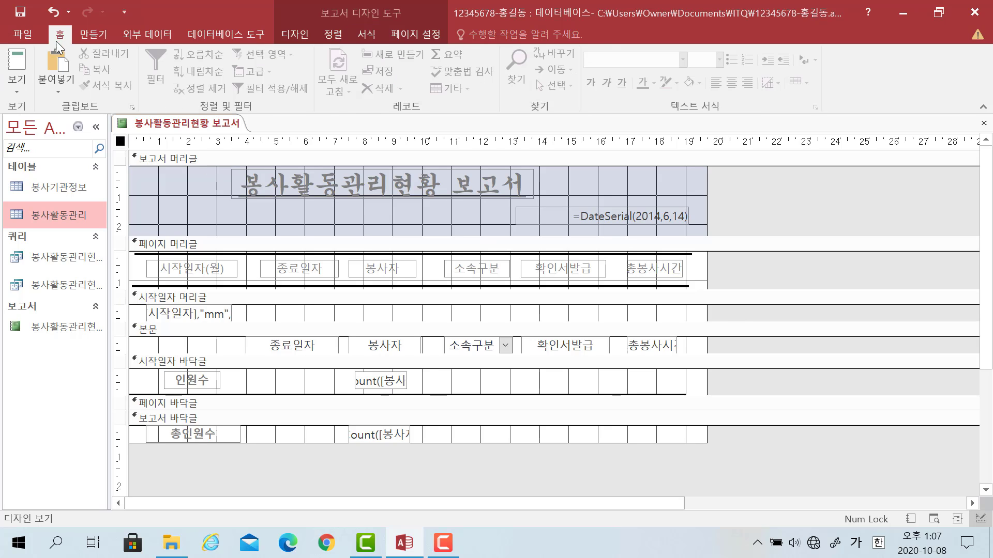
pyautogui.click(20, 91)
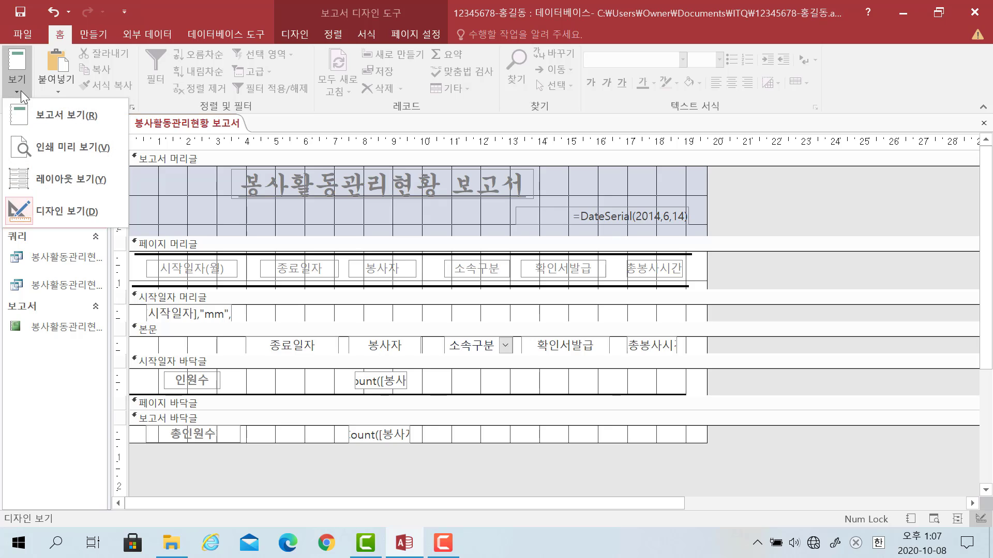
pyautogui.click(30, 148)
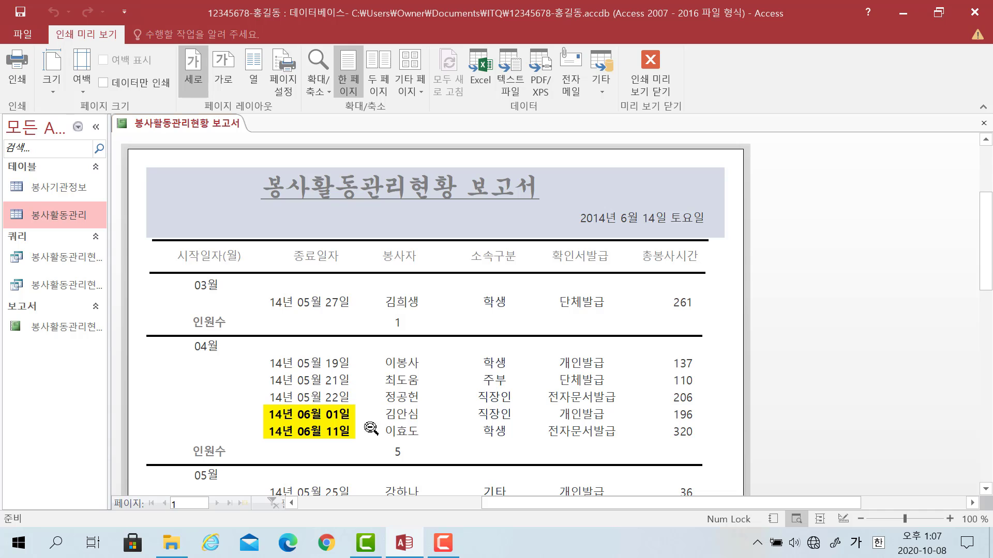
pyautogui.scroll(-2, 789, 329)
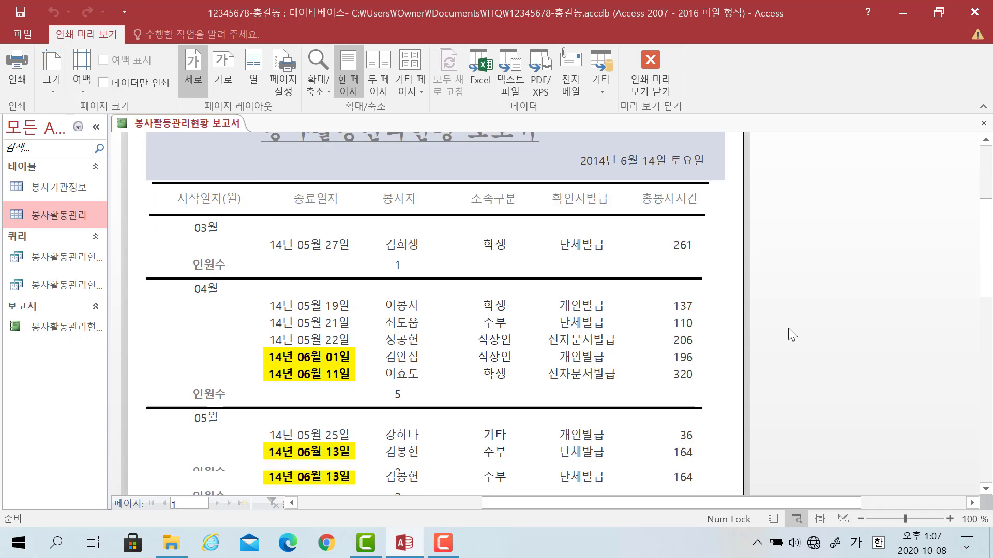
pyautogui.scroll(-8, 788, 329)
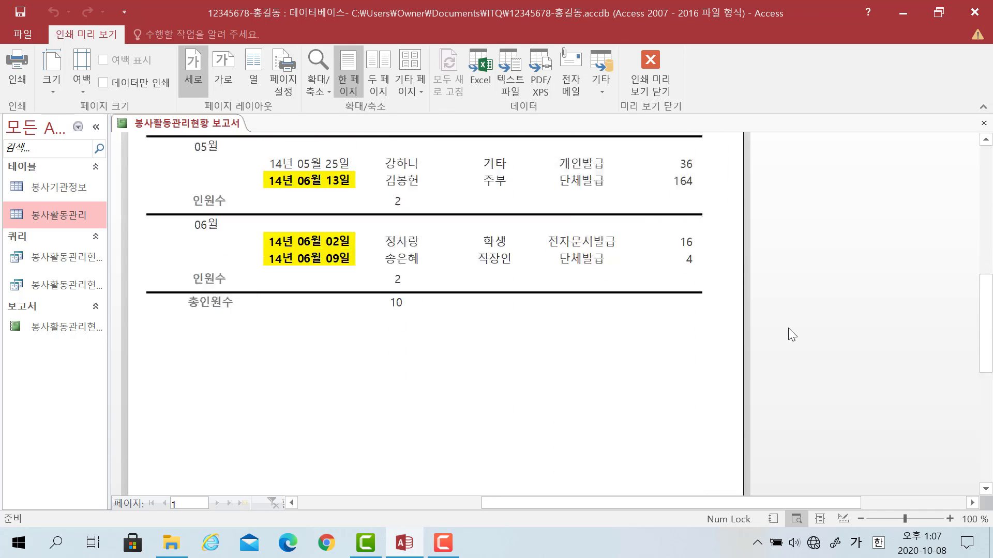
pyautogui.scroll(7, 788, 328)
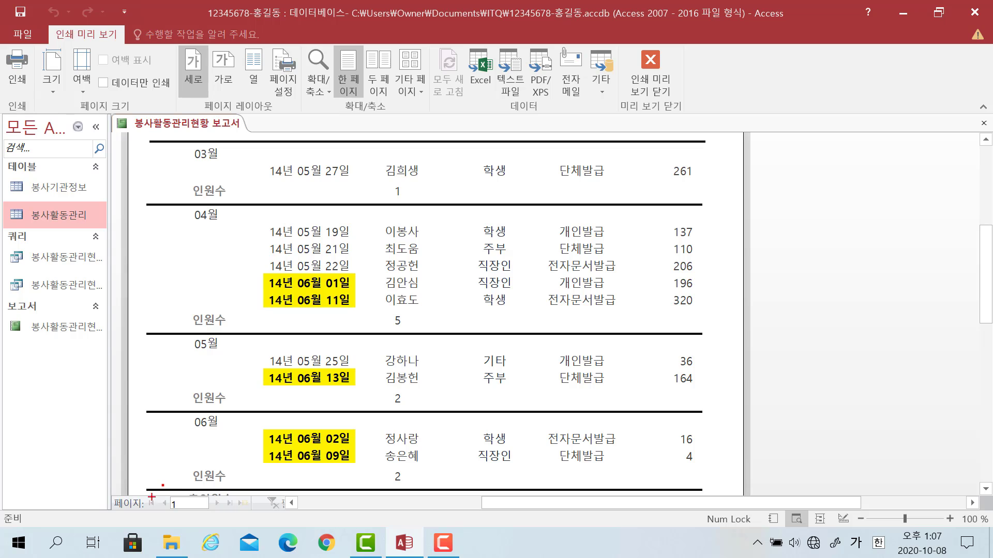
# Step: Review the 봉사활동관리현황 보고서 preview, and close the report with its design changes saved
pyautogui.moveTo(156, 488)
pyautogui.mouseDown()
pyautogui.moveTo(200, 522)
pyautogui.moveTo(221, 520)
pyautogui.moveTo(163, 494)
pyautogui.moveTo(196, 507)
pyautogui.moveTo(184, 514)
pyautogui.moveTo(201, 494)
pyautogui.moveTo(247, 489)
pyautogui.moveTo(246, 515)
pyautogui.moveTo(225, 520)
pyautogui.mouseUp()
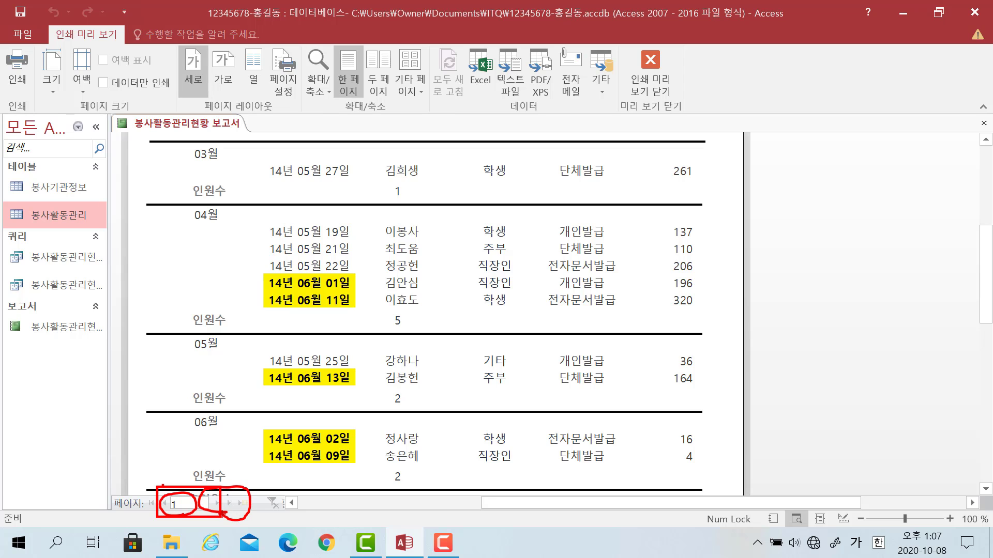
pyautogui.press('Escape')
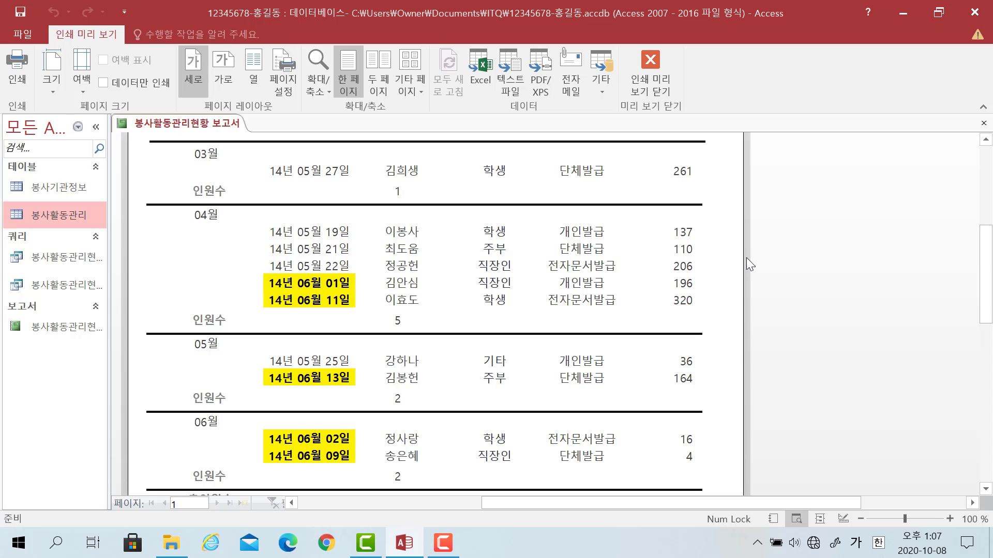
pyautogui.scroll(3, 652, 284)
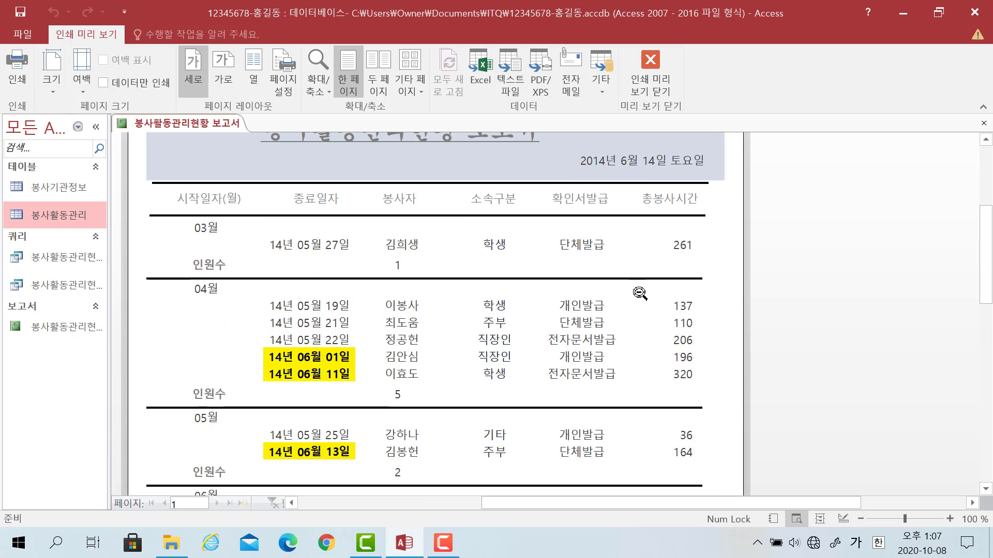
pyautogui.scroll(1, 623, 302)
pyautogui.scroll(-5, 591, 306)
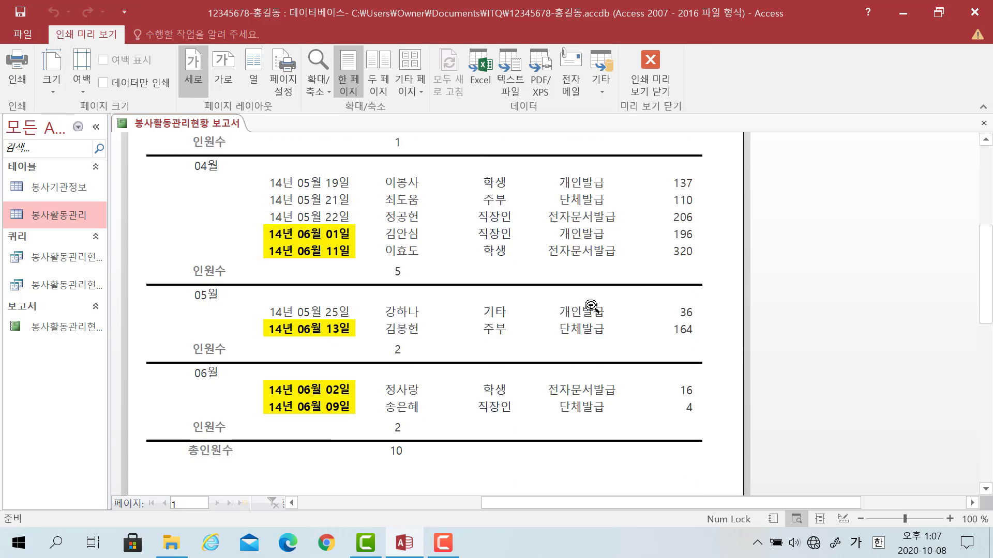
pyautogui.click(641, 85)
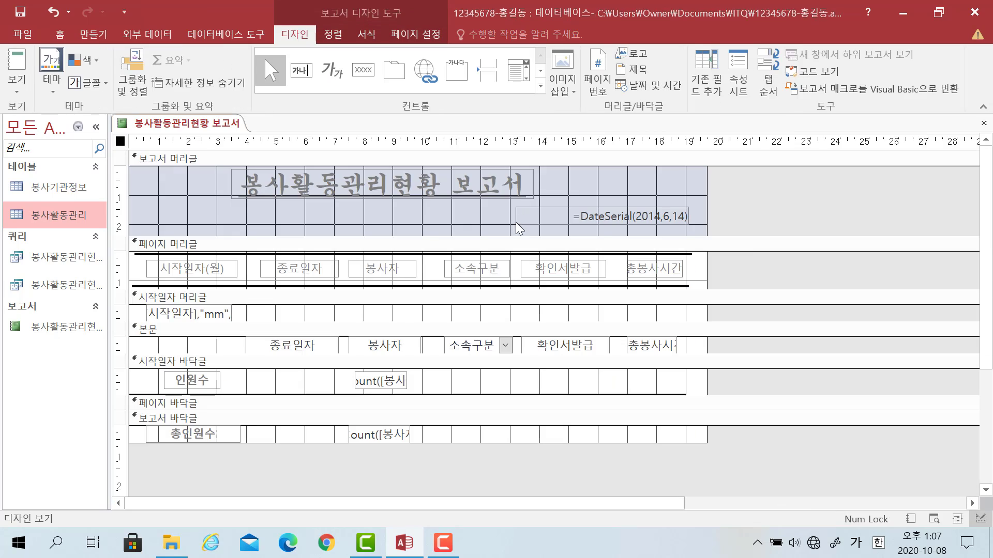
pyautogui.click(984, 124)
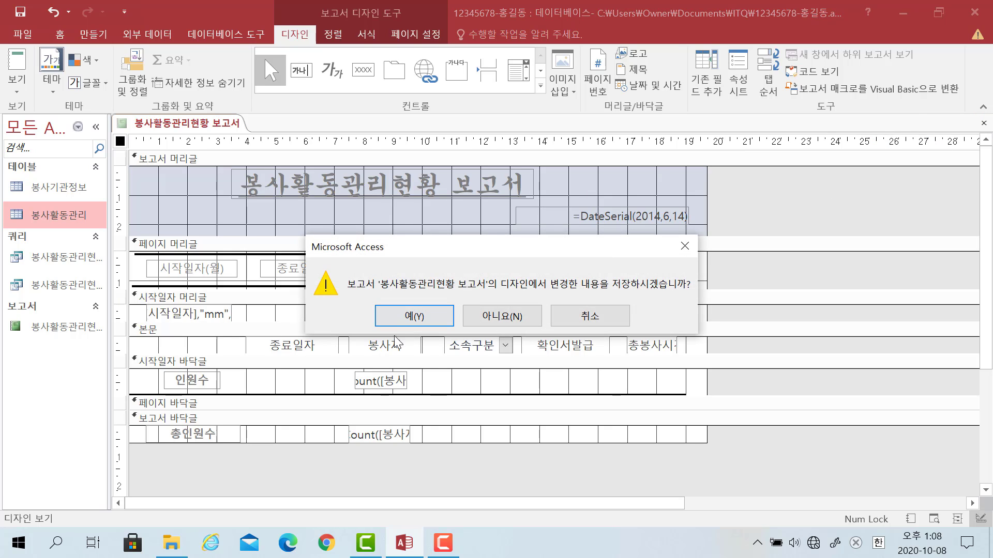
pyautogui.click(395, 322)
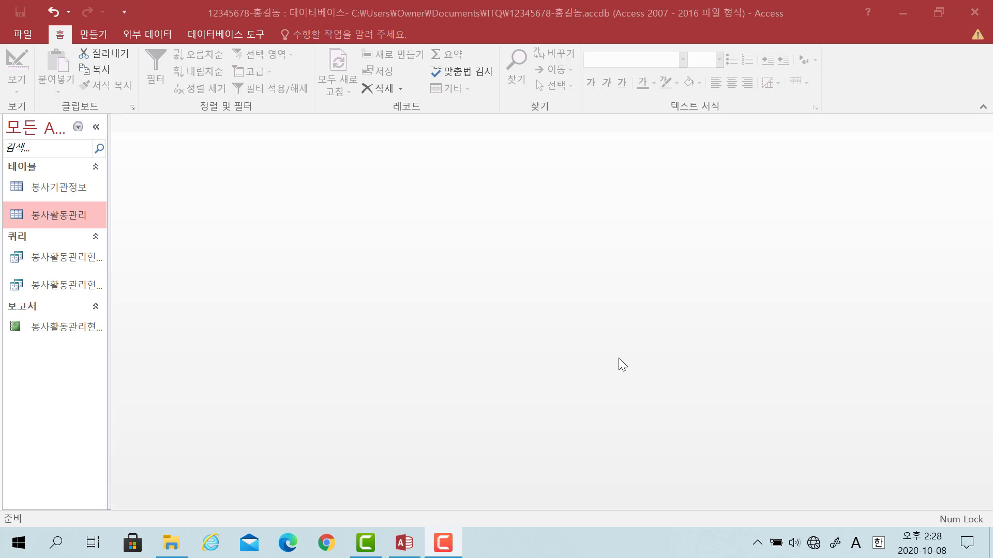
# Step: Start the Form Wizard with the 봉사활동관리현황 query as the record source
pyautogui.click(95, 33)
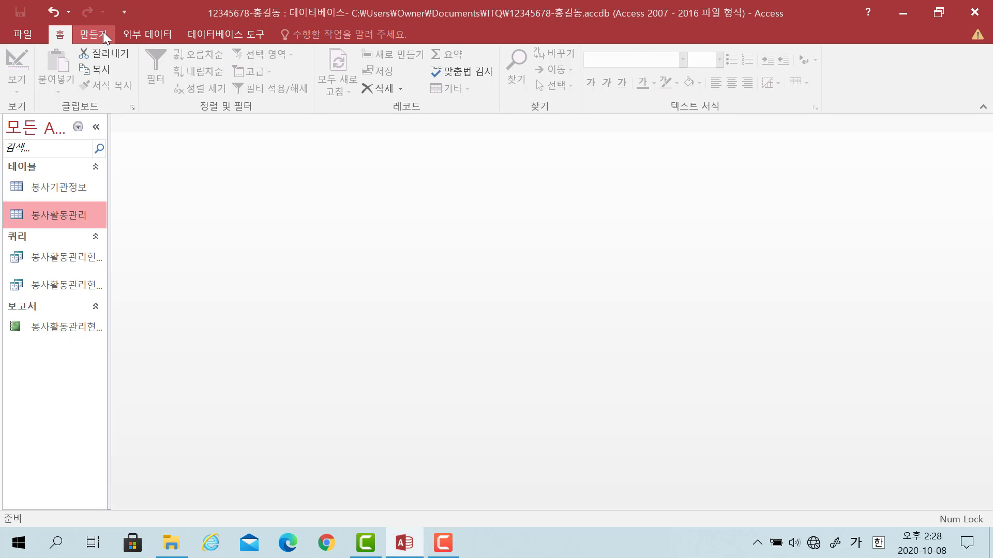
pyautogui.click(100, 33)
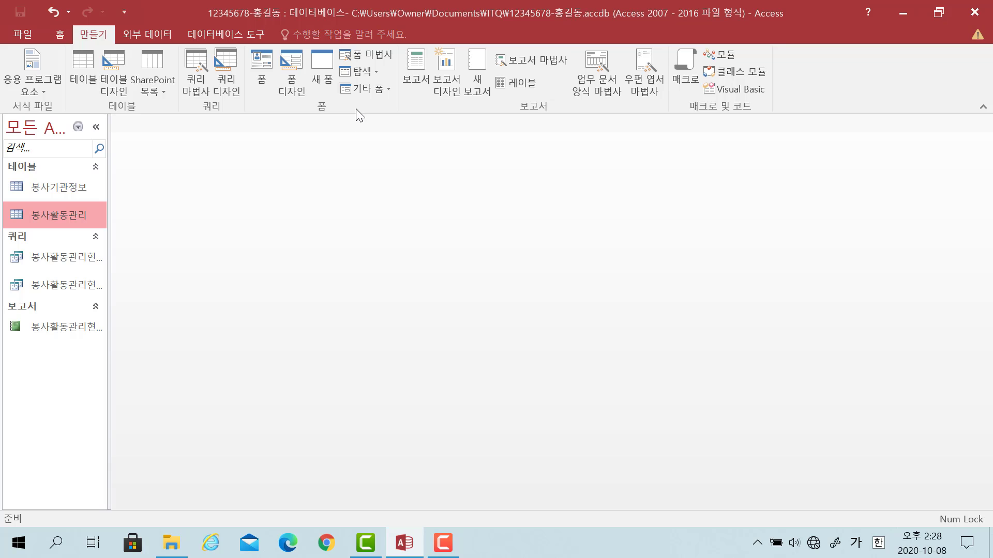
pyautogui.click(365, 56)
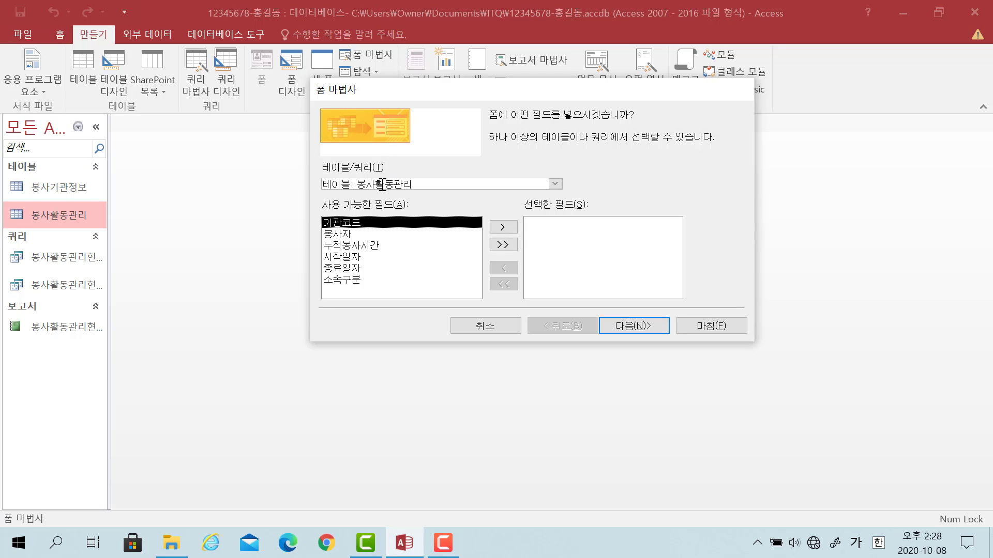
pyautogui.click(554, 185)
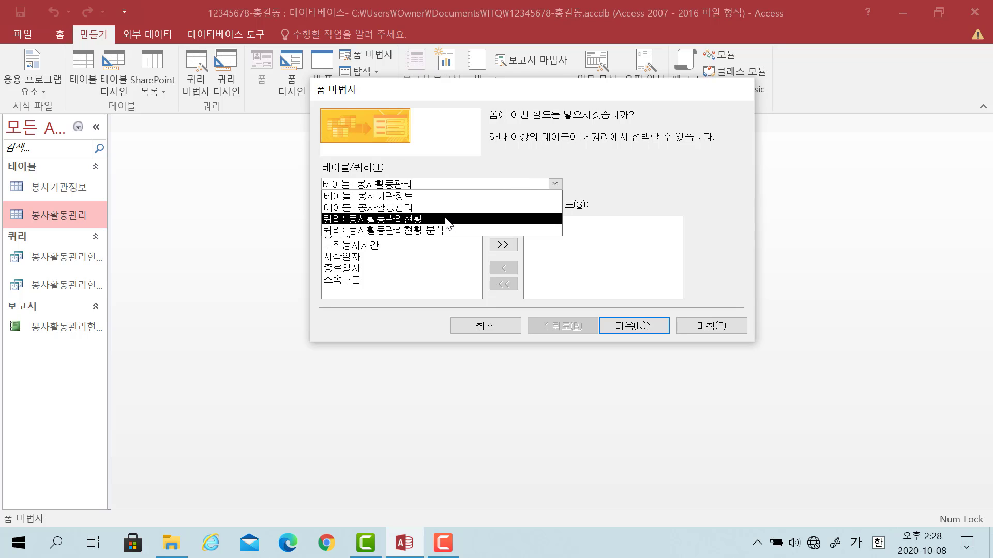
pyautogui.click(448, 219)
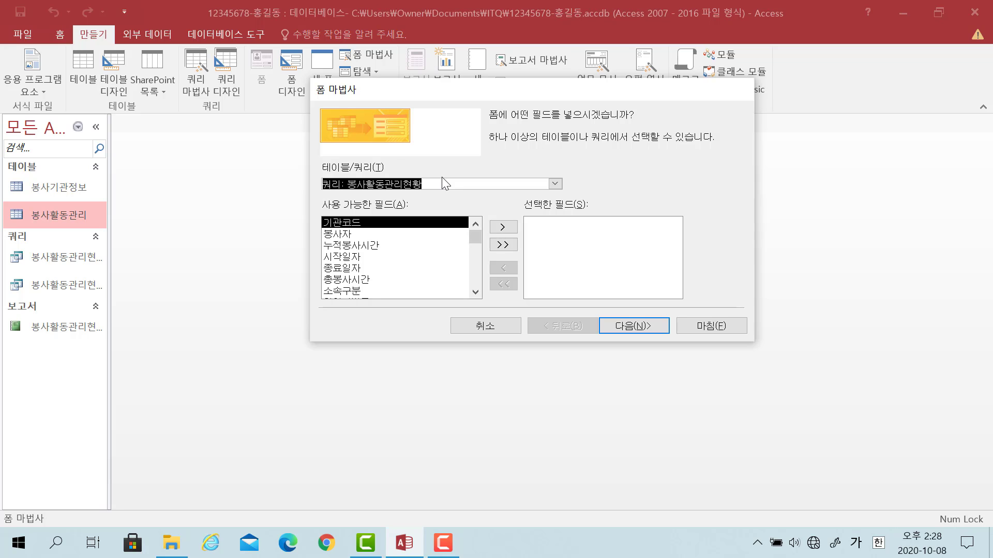
# Step: Add the fields 봉사자, 소속구분, 확인서발급, 누적봉사시간, 시작일자, 종료일자 and 총봉사시간 to the form, in that order
pyautogui.doubleClick(356, 234)
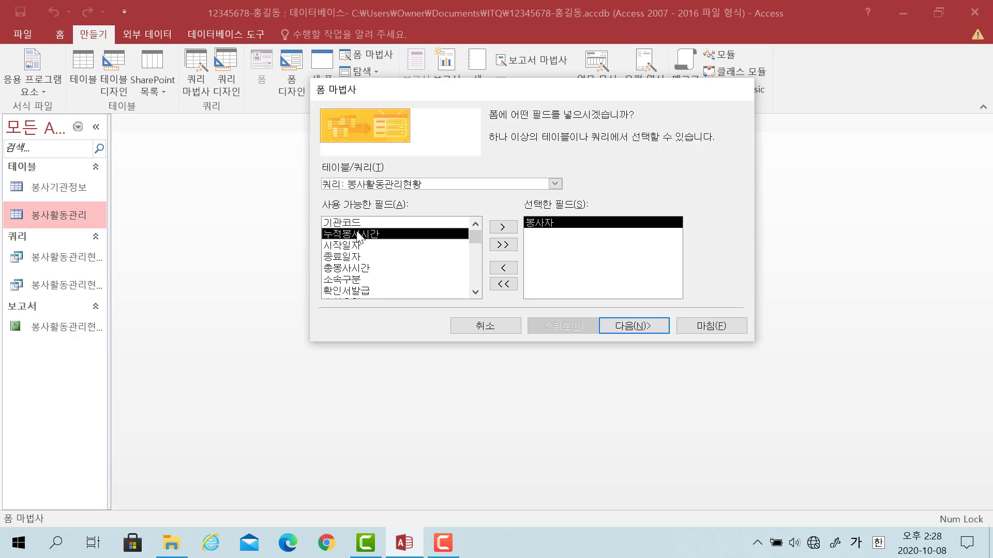
pyautogui.doubleClick(368, 279)
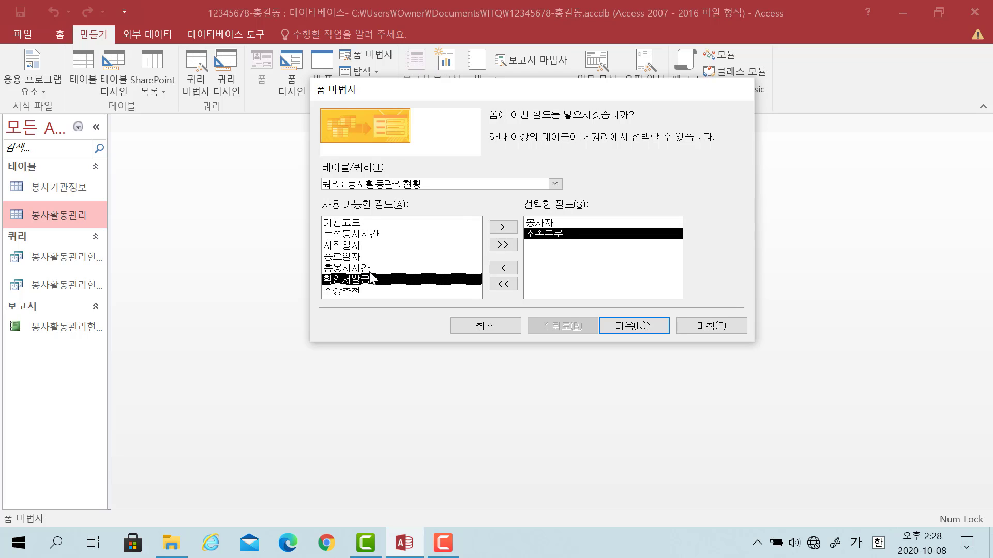
pyautogui.doubleClick(373, 280)
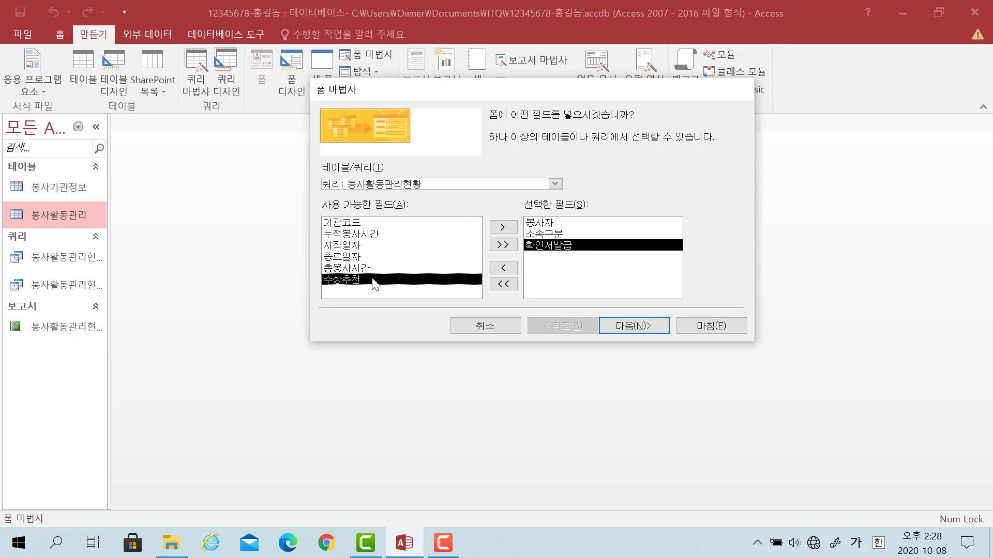
pyautogui.doubleClick(383, 238)
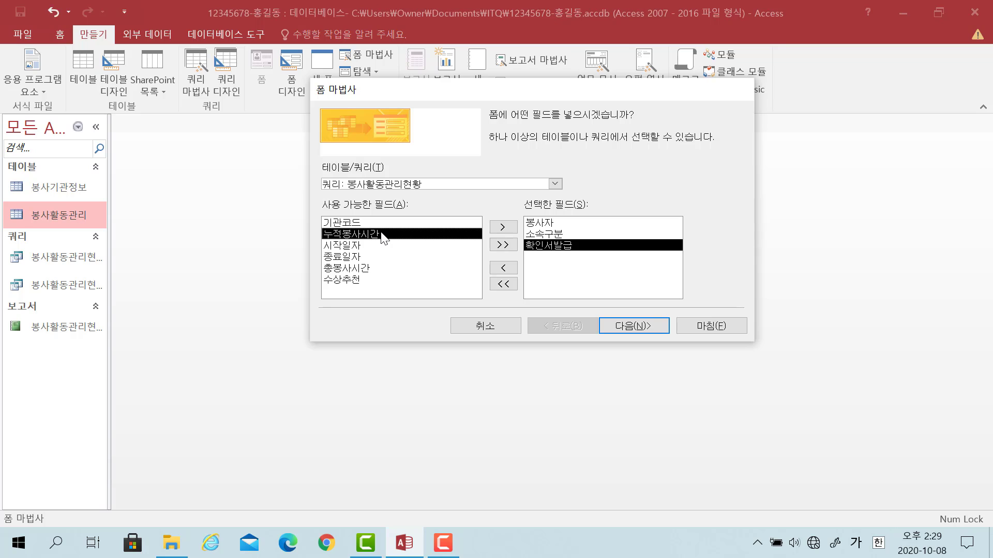
pyautogui.doubleClick(383, 238)
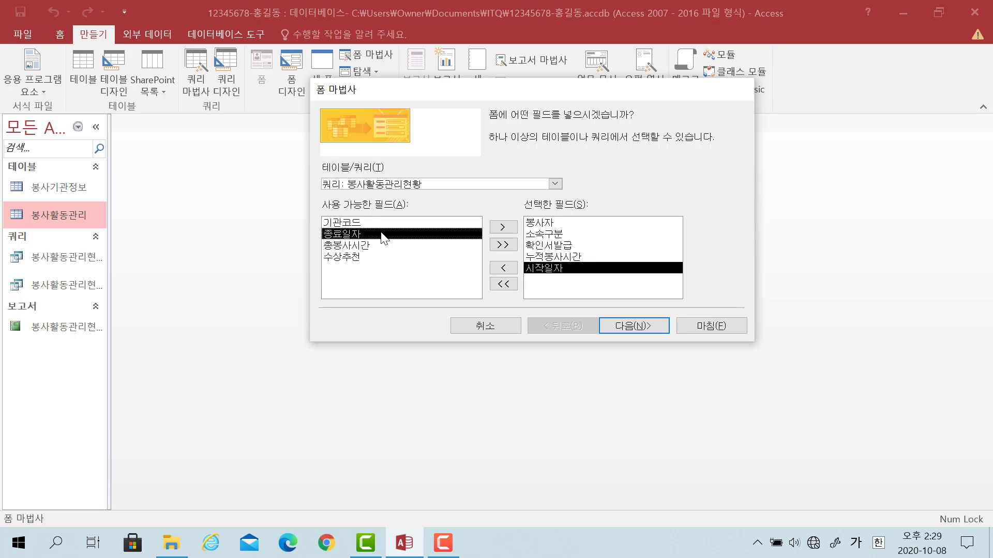
pyautogui.doubleClick(383, 237)
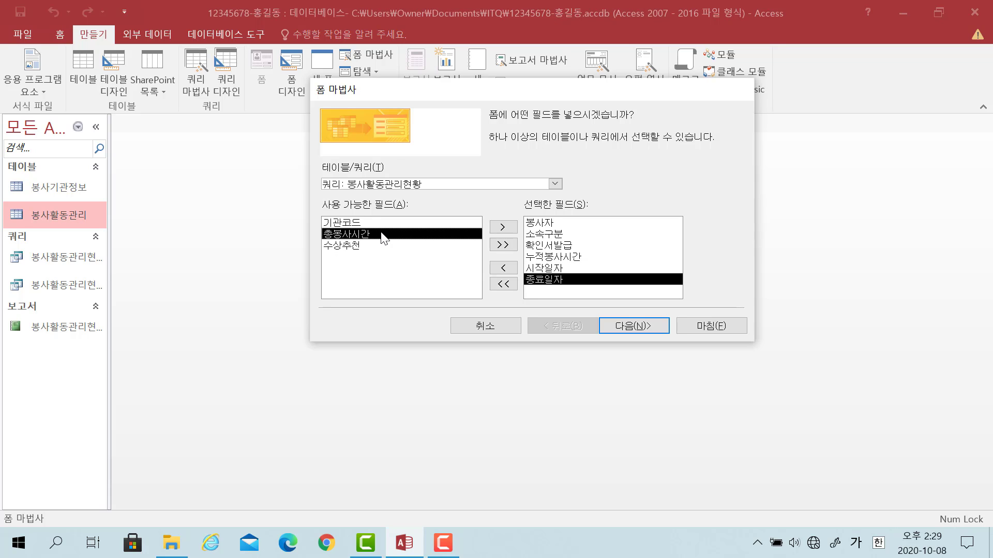
pyautogui.doubleClick(383, 237)
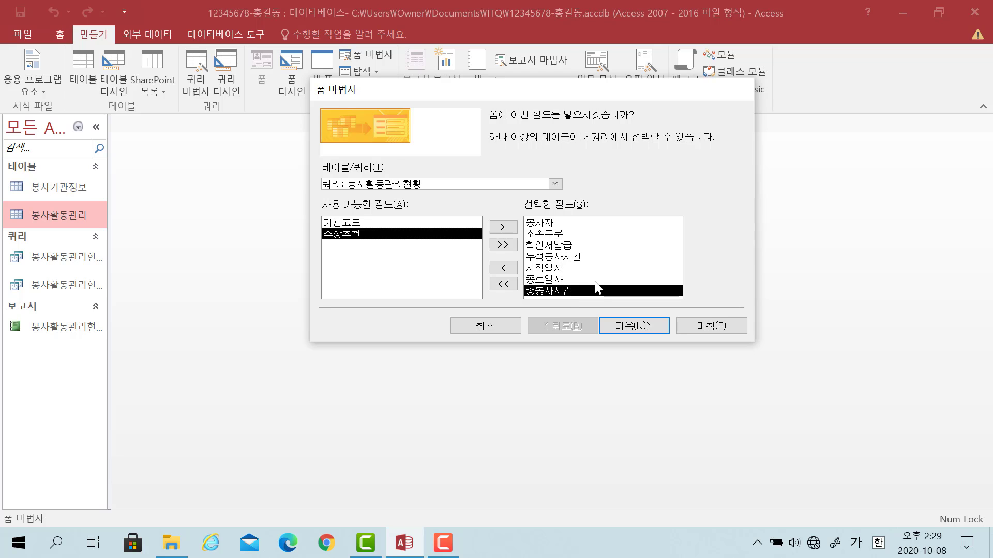
# Step: Finish the wizard with the columnar layout (열 형식), the title 봉사활동관리 and the option to modify the form design (폼 디자인 수정)
pyautogui.click(621, 329)
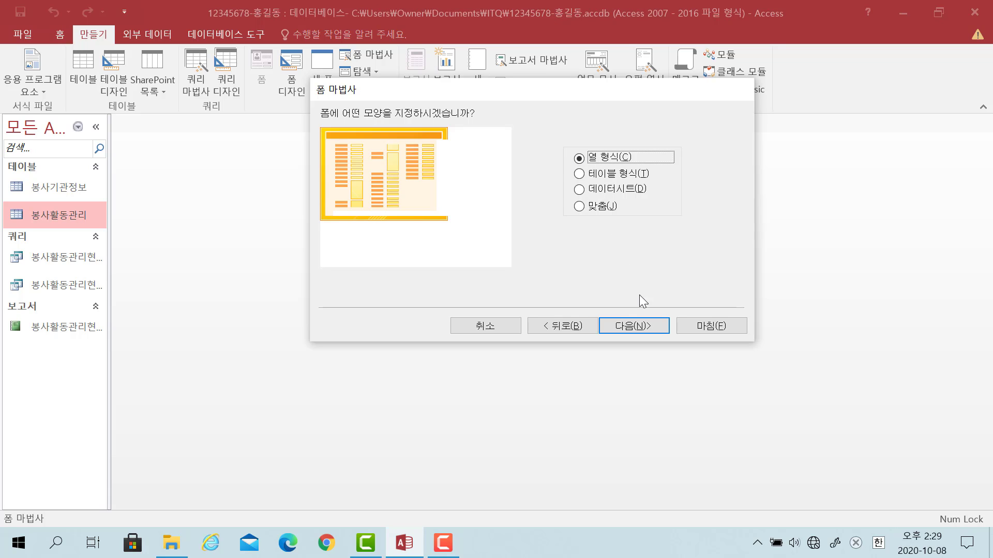
pyautogui.click(645, 331)
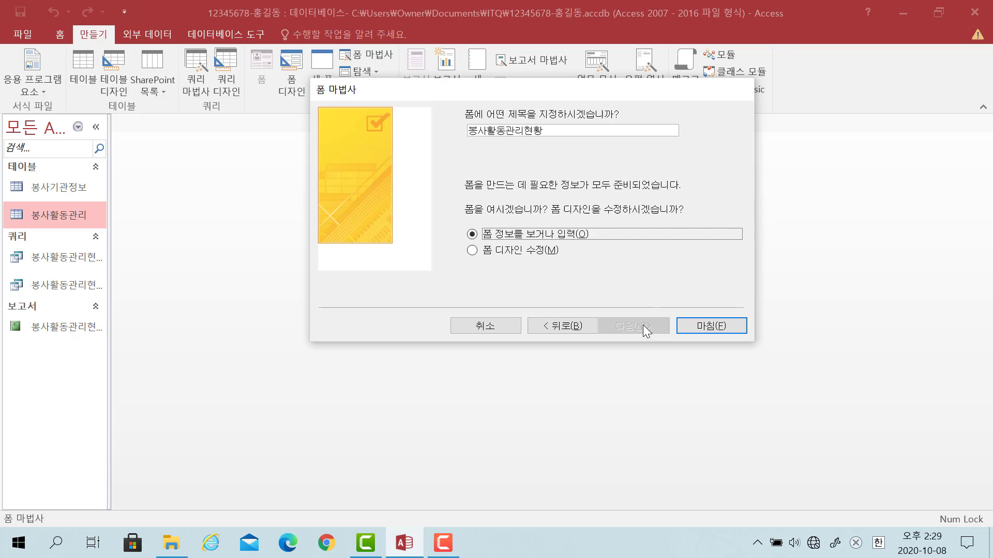
pyautogui.click(557, 133)
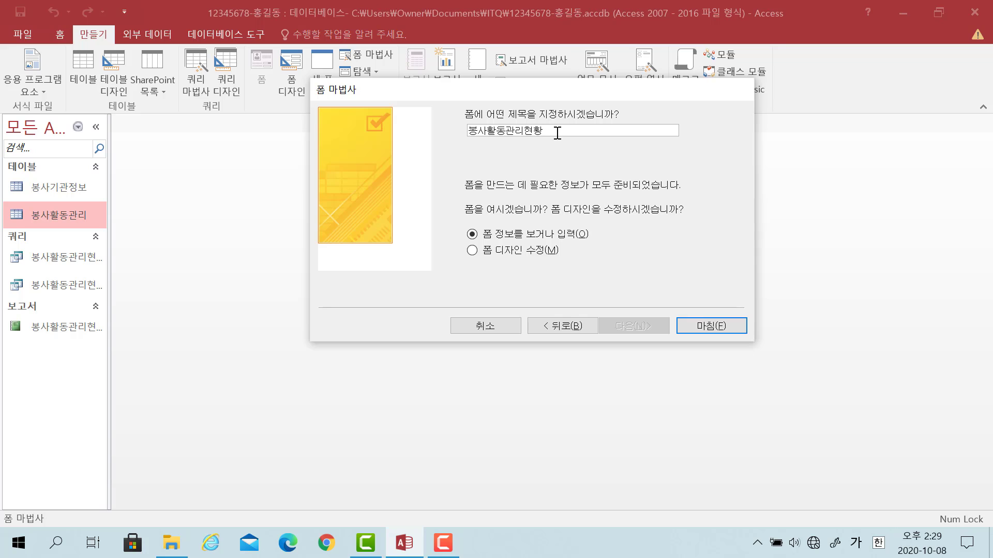
pyautogui.press('BackSpace')
pyautogui.press('BackSpace')
pyautogui.click(530, 249)
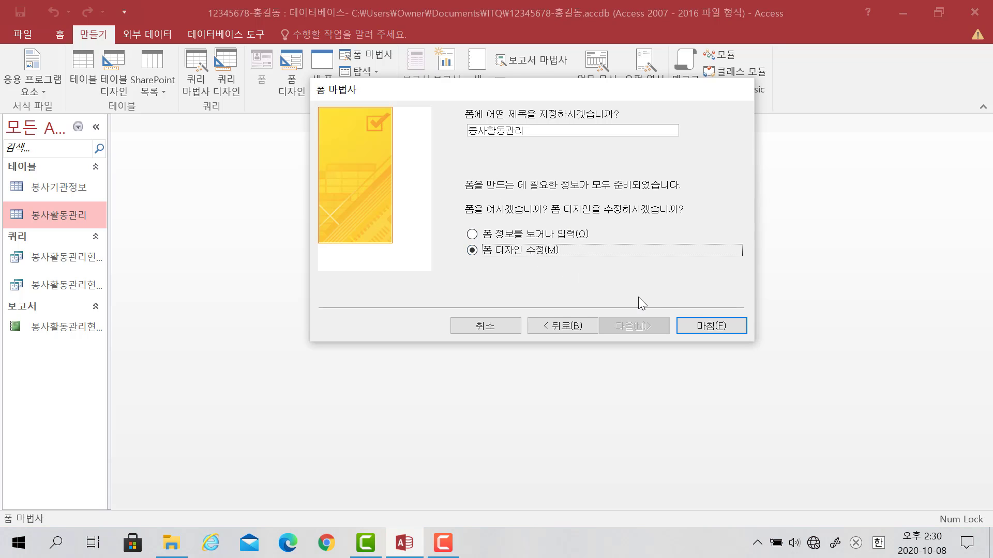
pyautogui.click(703, 326)
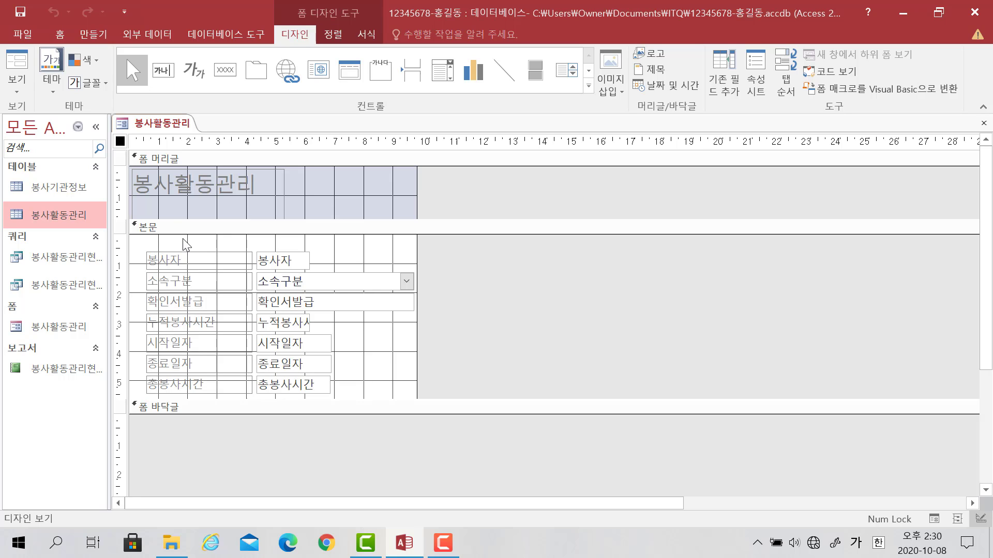
# Step: Narrow all seven field labels in the detail section (본문) to about 3 cm wide
pyautogui.moveTo(184, 238); pyautogui.dragTo(207, 401)
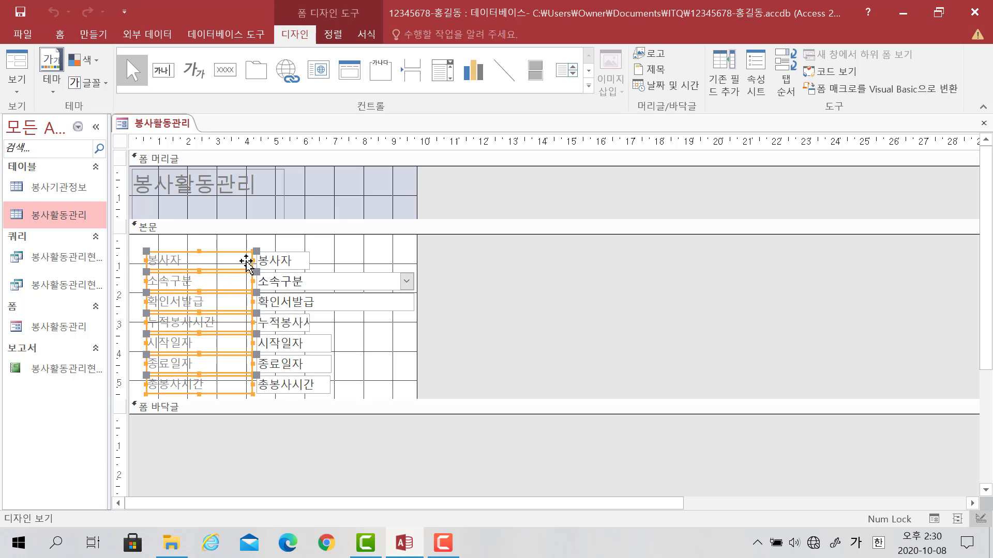
pyautogui.moveTo(252, 260); pyautogui.dragTo(310, 401)
# Step: Resize the seven data controls in the detail section to match the narrowest one (가장 좁은 너비에)
pyautogui.click(283, 241)
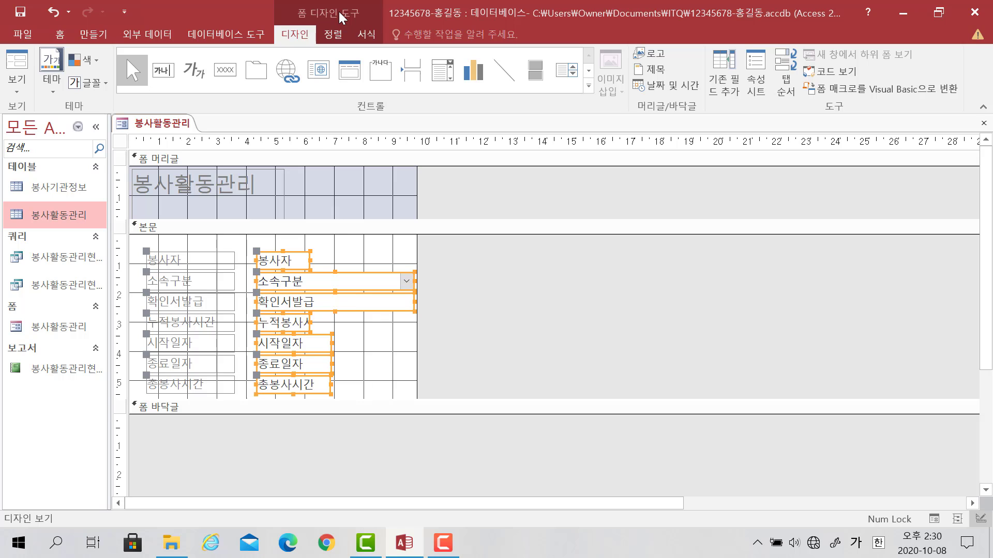
pyautogui.click(340, 33)
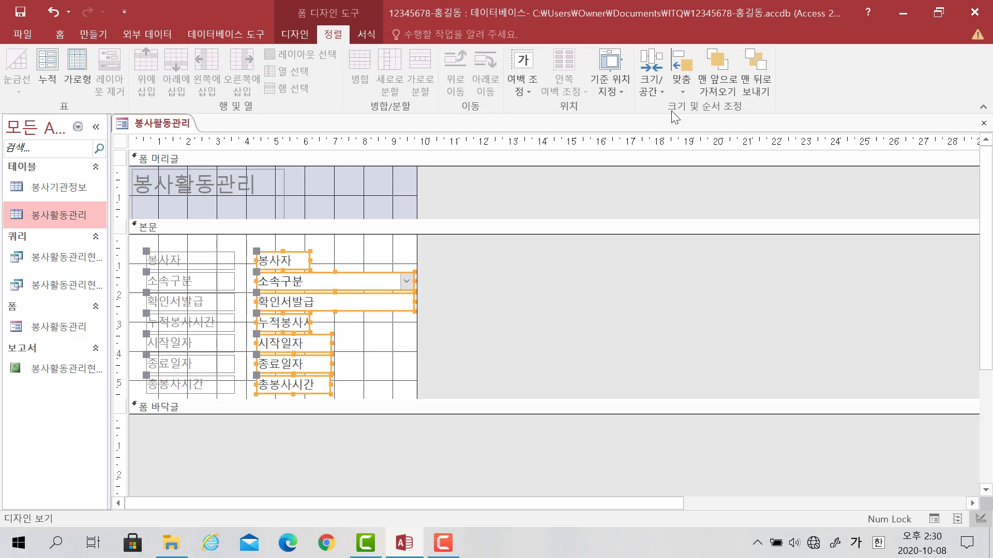
pyautogui.click(650, 88)
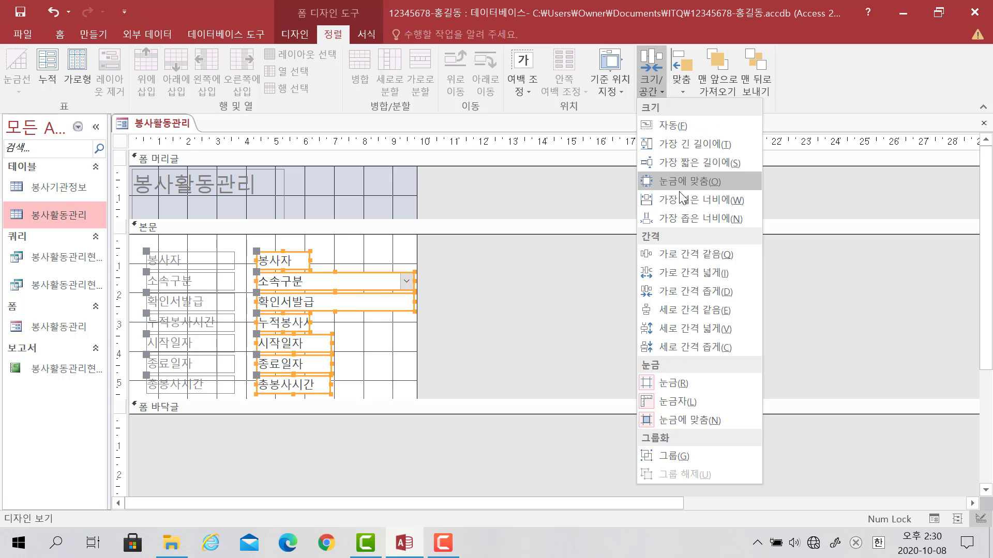
pyautogui.click(684, 219)
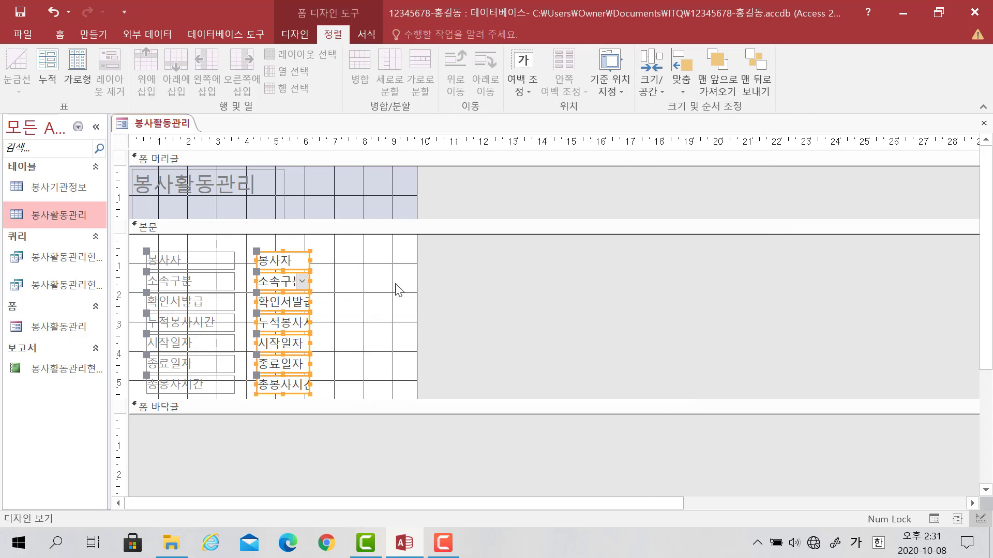
# Step: Widen the seven data controls together on both sides to about 3.3 cm, keeping a small gap beside their labels
pyautogui.moveTo(311, 260); pyautogui.dragTo(338, 259)
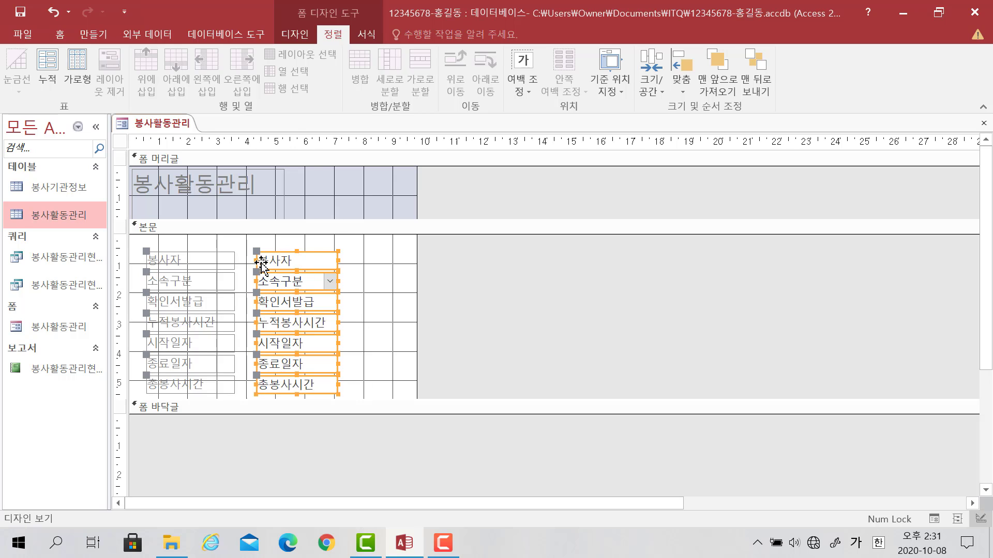
pyautogui.moveTo(250, 258); pyautogui.dragTo(249, 258)
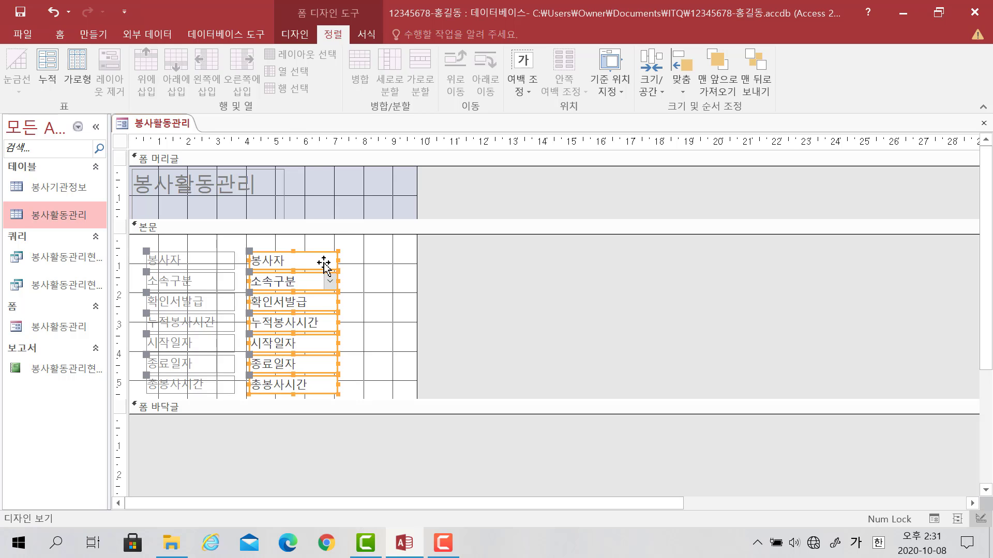
pyautogui.moveTo(335, 259); pyautogui.dragTo(347, 257)
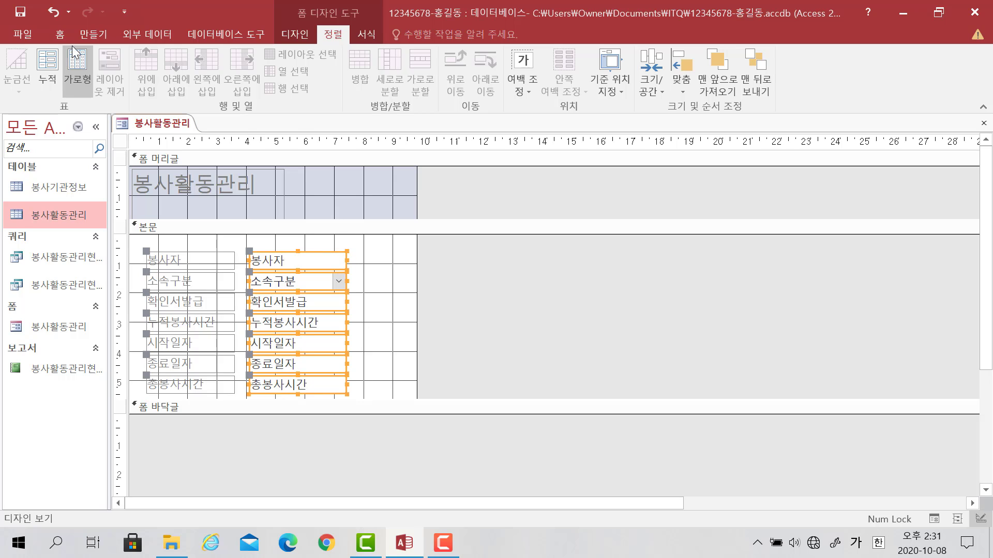
# Step: Show the 봉사활동관리 form in Form View (폼 보기) to check the resized controls
pyautogui.click(62, 31)
pyautogui.click(24, 91)
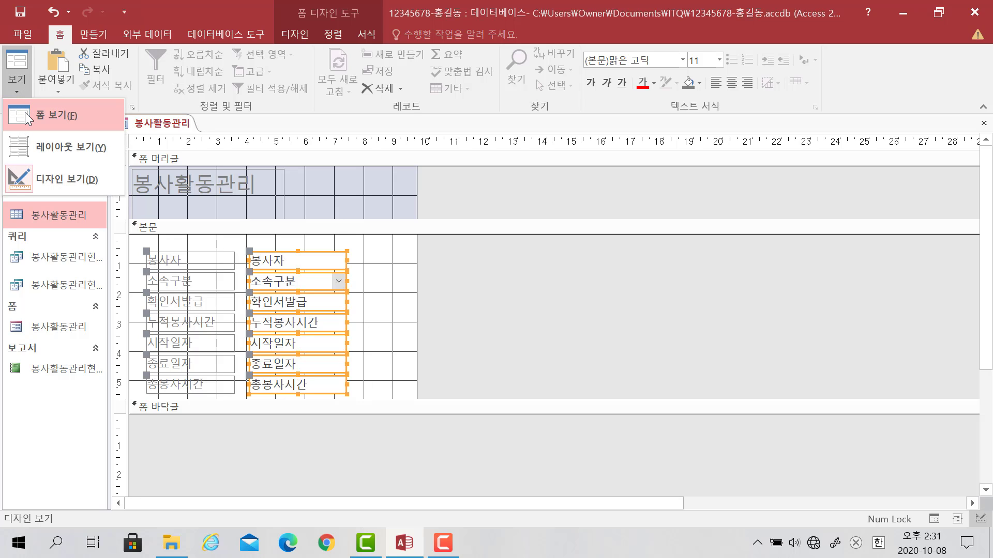
pyautogui.click(24, 112)
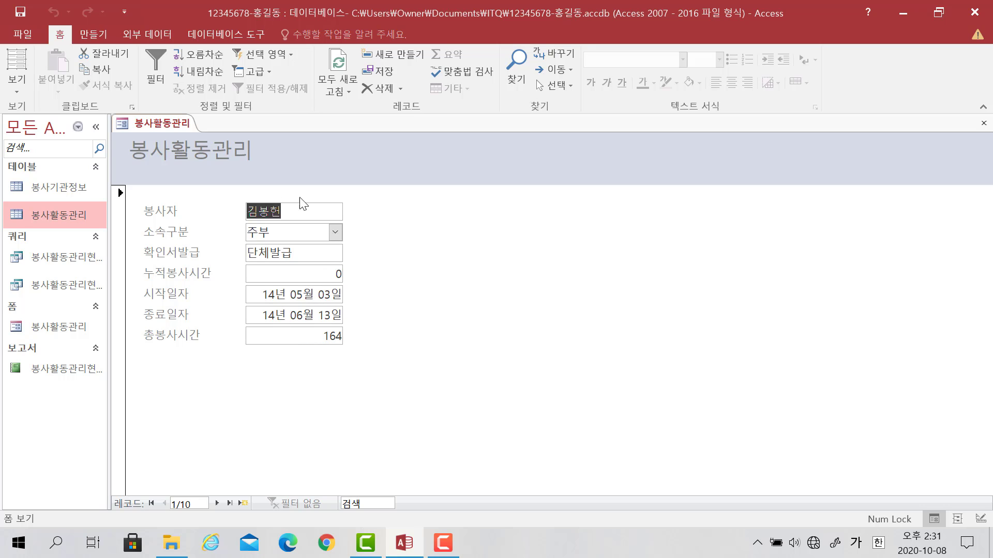
# Step: In Design View (디자인 보기), move the 누적봉사시간, 시작일자, 종료일자 and 총봉사시간 labels and controls into a second column level with the 봉사자 row
pyautogui.click(20, 88)
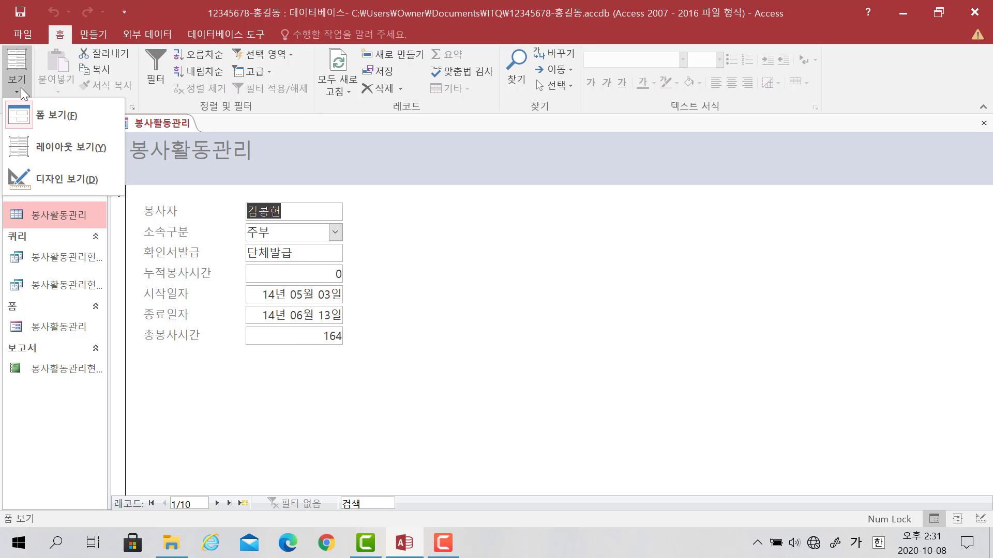
pyautogui.click(42, 177)
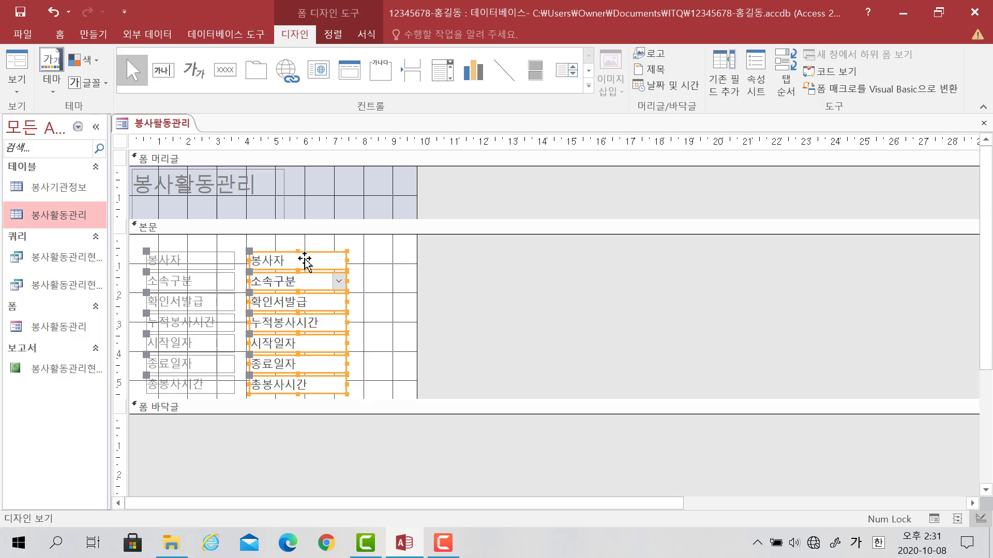
pyautogui.click(383, 387)
pyautogui.click(381, 388)
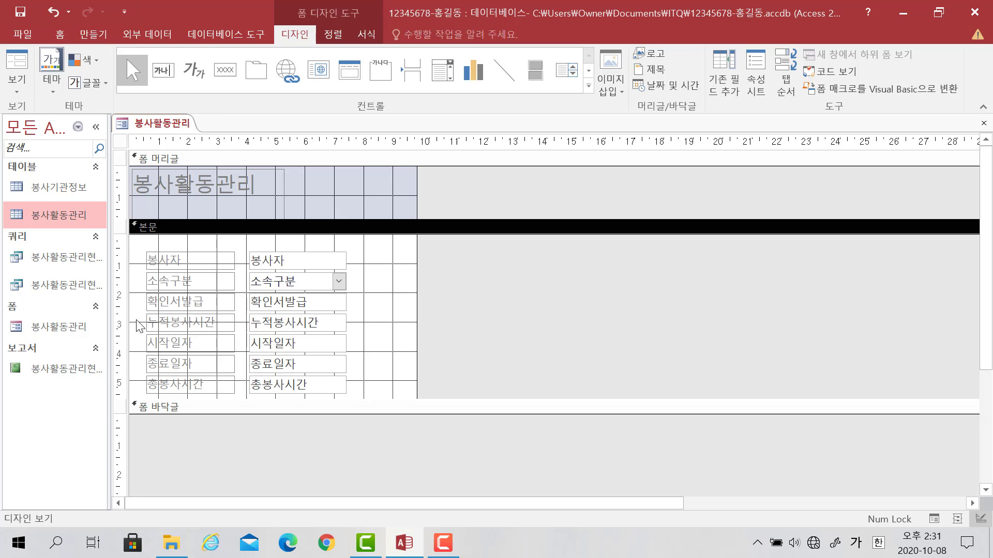
pyautogui.moveTo(137, 321); pyautogui.dragTo(367, 388)
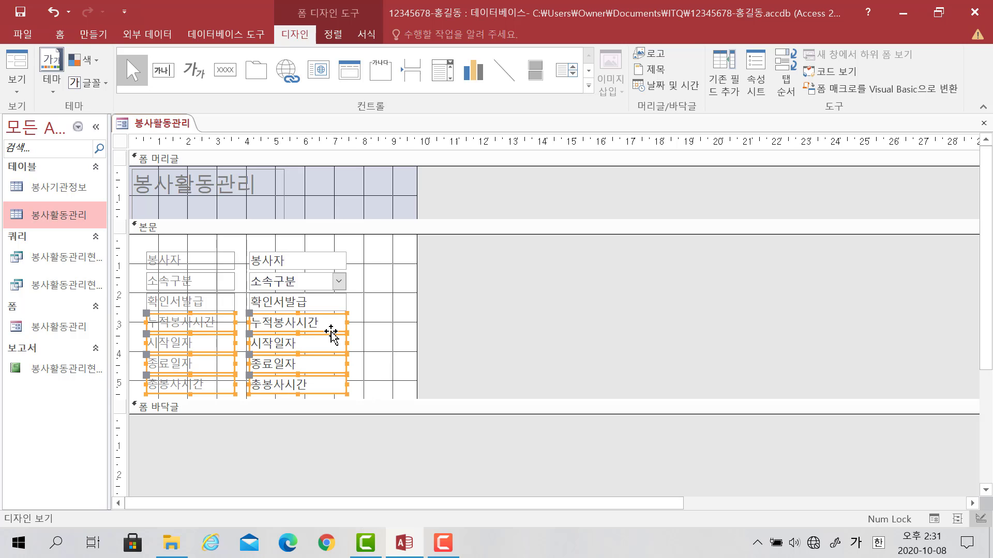
pyautogui.moveTo(330, 317); pyautogui.dragTo(546, 266)
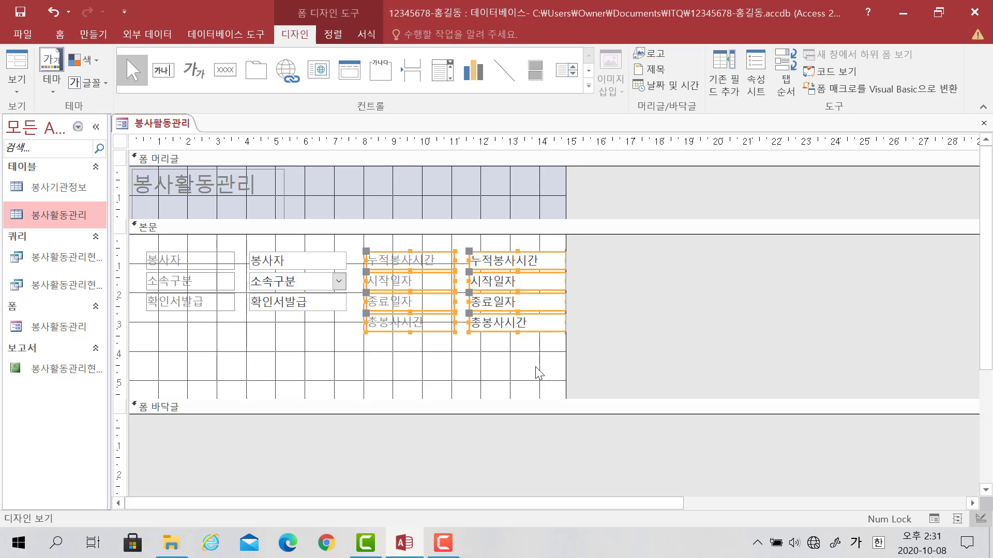
pyautogui.click(518, 374)
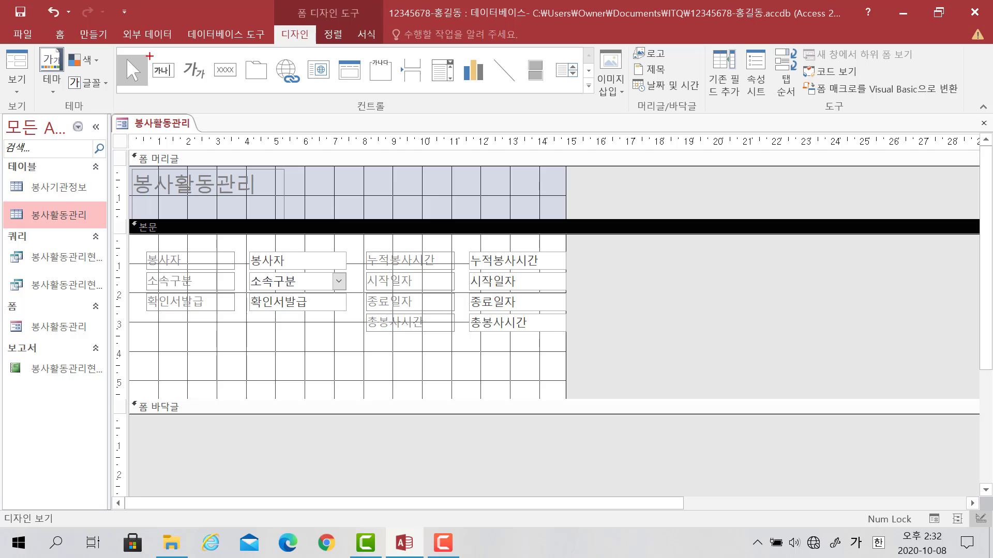
# Step: Add an unbound text box about 3 cm wide below the 확인서발급 control, accepting the wizard's default formatting
pyautogui.moveTo(150, 56); pyautogui.dragTo(181, 87)
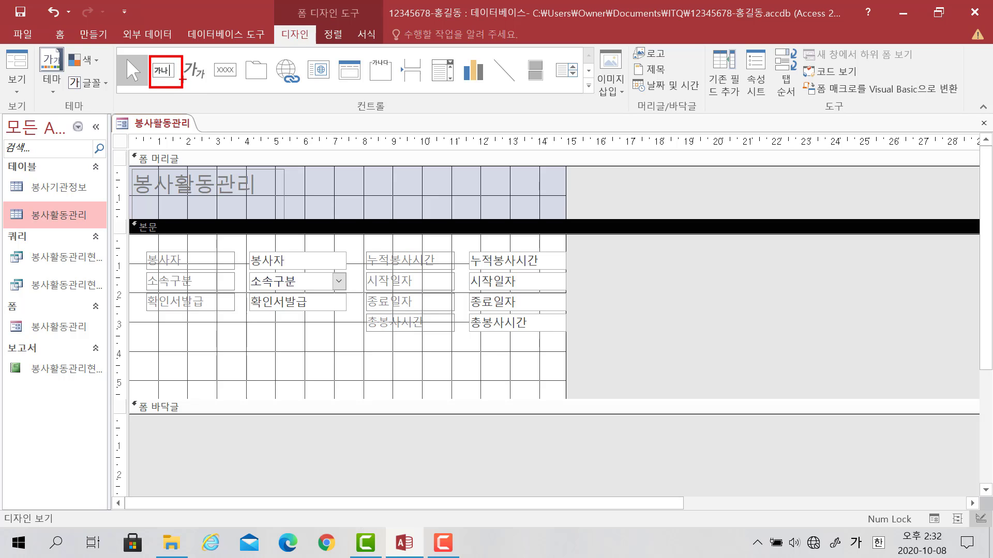
pyautogui.press('Escape')
pyautogui.click(169, 75)
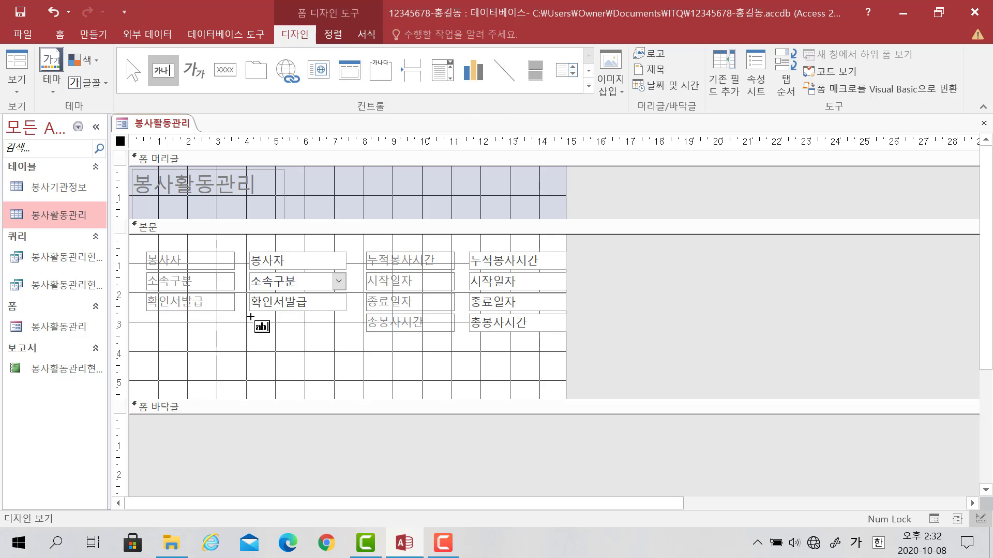
pyautogui.moveTo(251, 317); pyautogui.dragTo(335, 335)
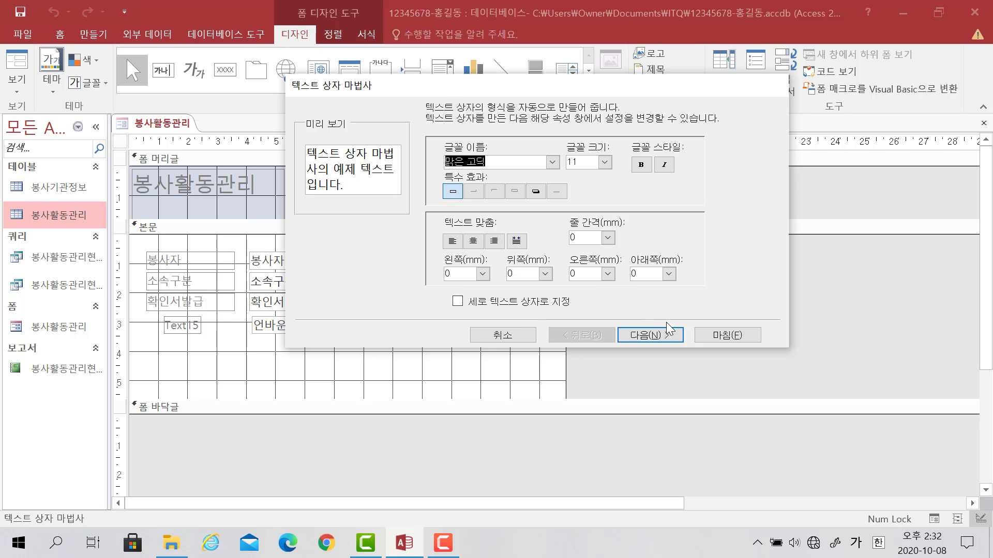
pyautogui.click(717, 336)
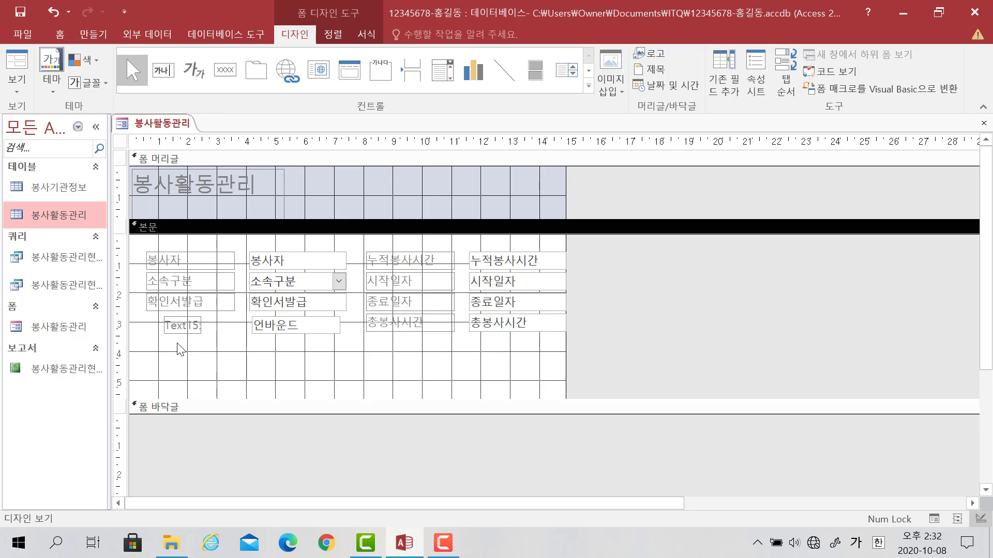
# Step: Left-align the new text box's label with the three labels above it and match them all to the widest one (가장 넓은 너비에)
pyautogui.moveTo(187, 341); pyautogui.dragTo(168, 249)
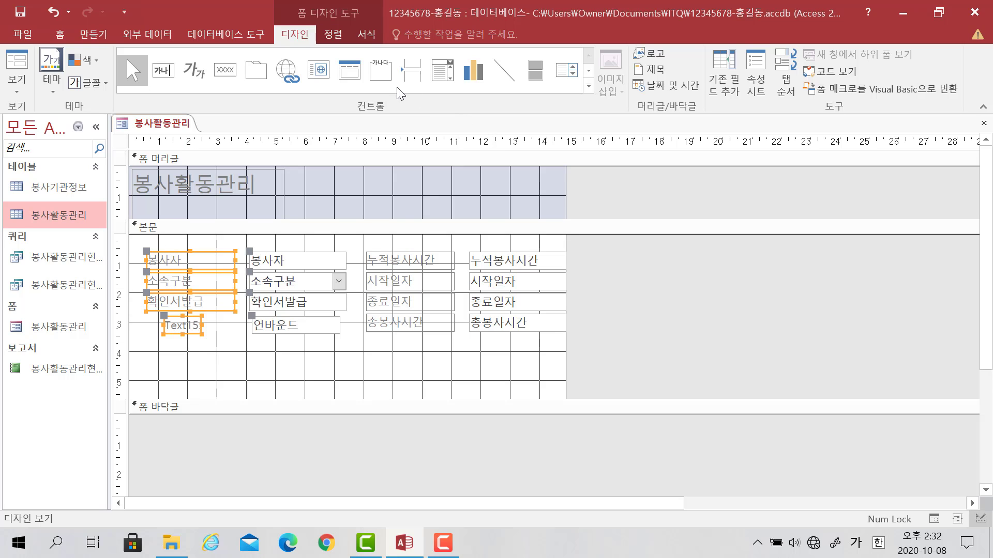
pyautogui.click(337, 36)
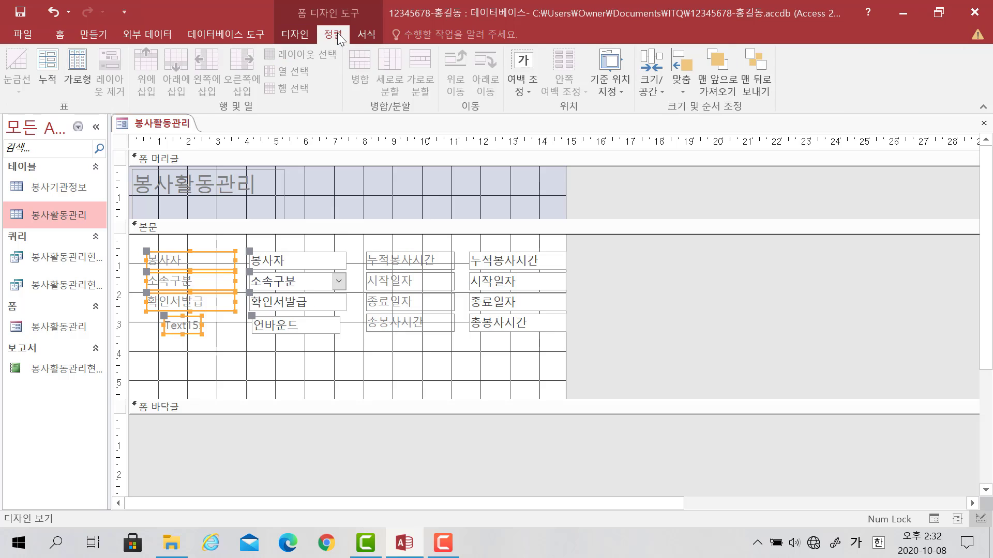
pyautogui.click(654, 89)
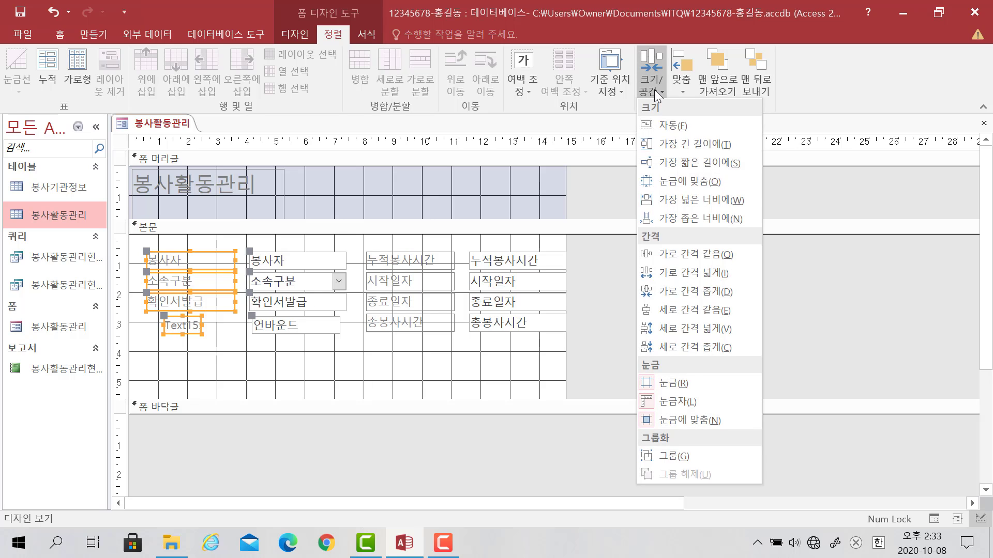
pyautogui.click(678, 84)
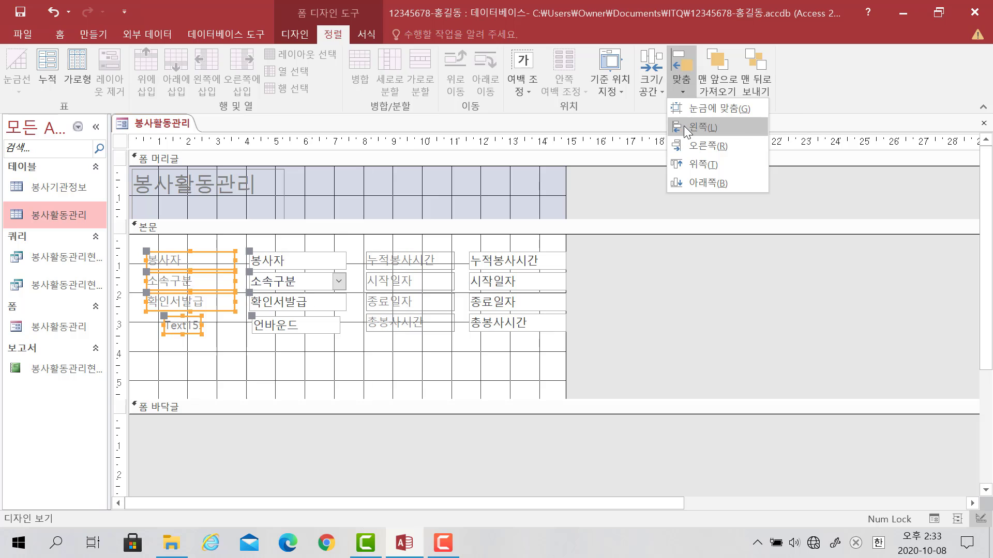
pyautogui.click(683, 126)
pyautogui.click(659, 87)
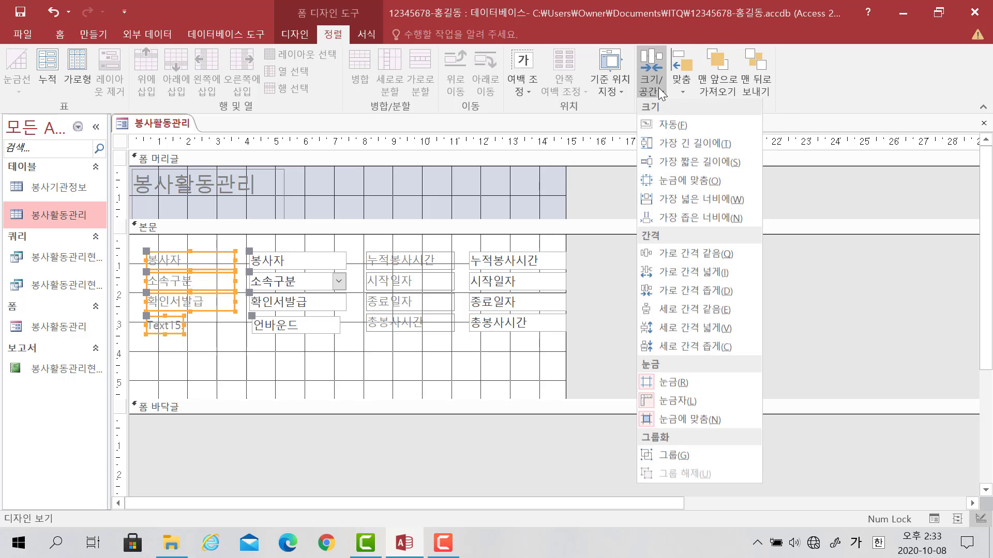
pyautogui.click(669, 201)
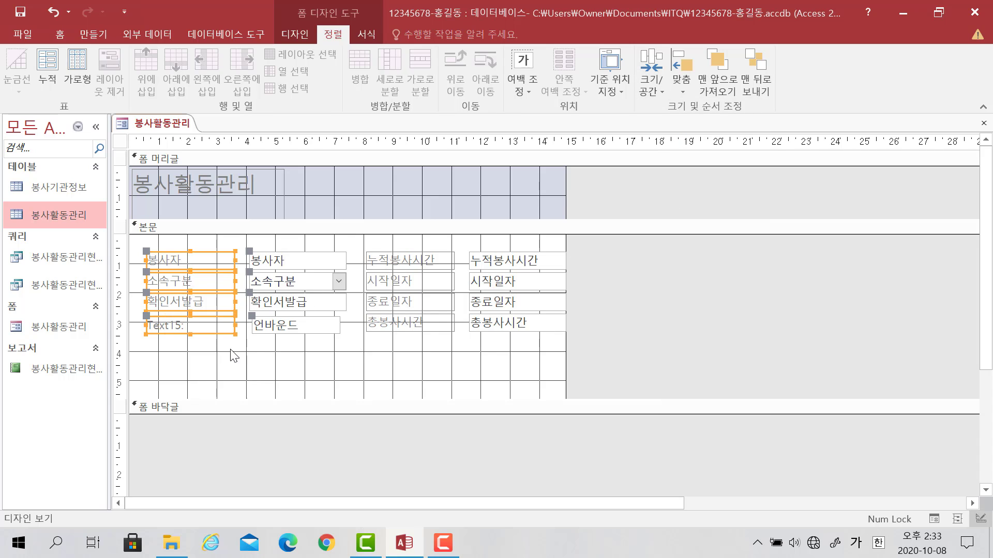
# Step: Left-align the unbound text box with the three data controls above it and match them all to the widest one (가장 넓은 너비에)
pyautogui.moveTo(305, 347); pyautogui.dragTo(285, 247)
pyautogui.click(683, 87)
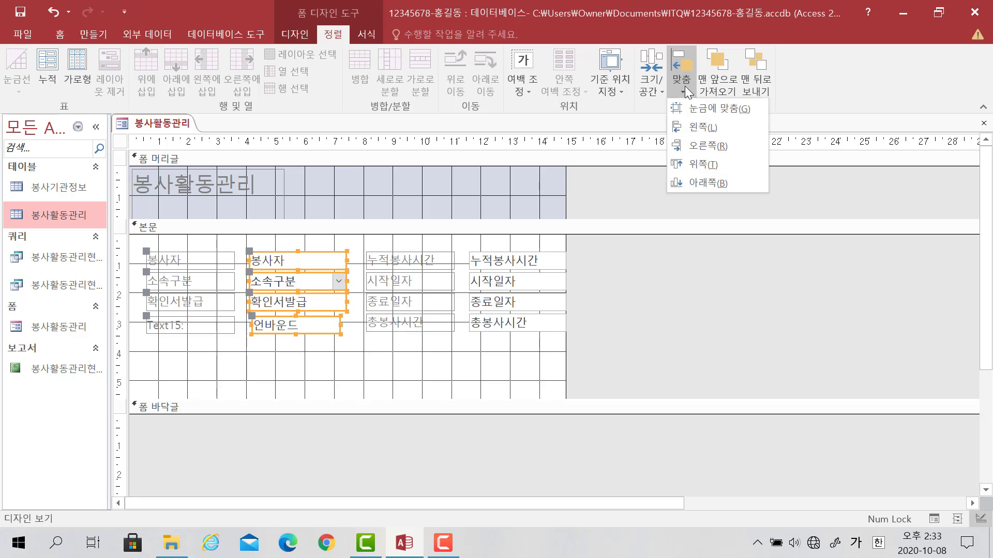
pyautogui.click(684, 124)
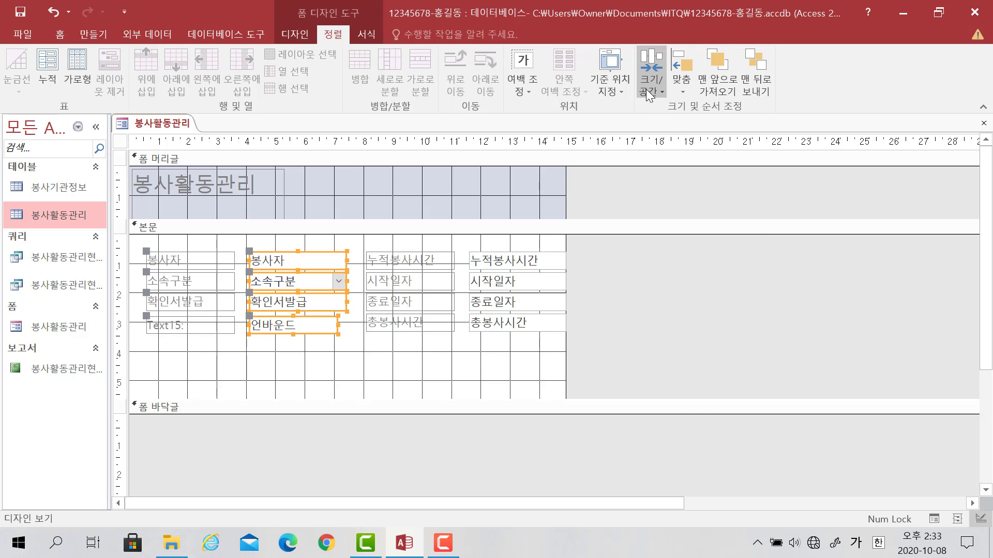
pyautogui.click(647, 92)
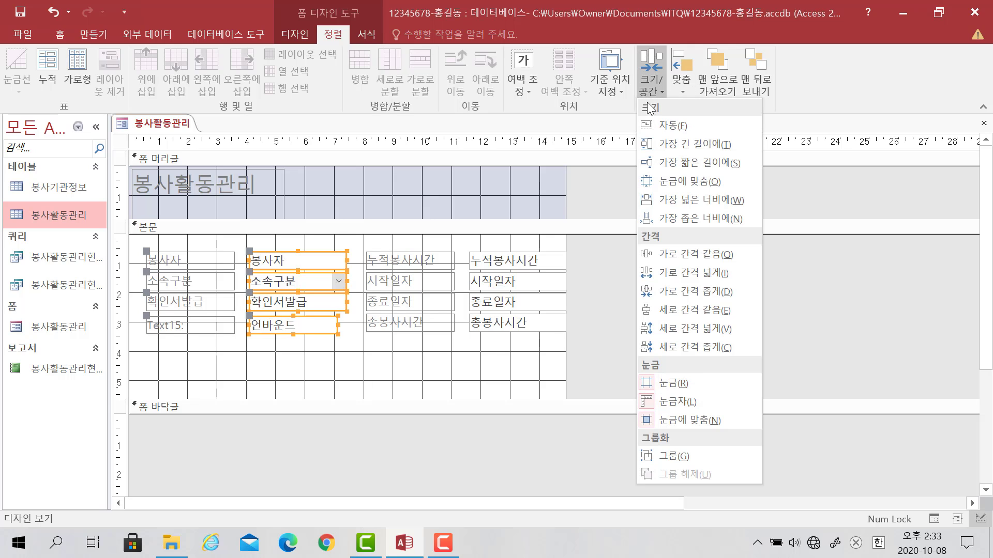
pyautogui.click(660, 201)
pyautogui.click(327, 368)
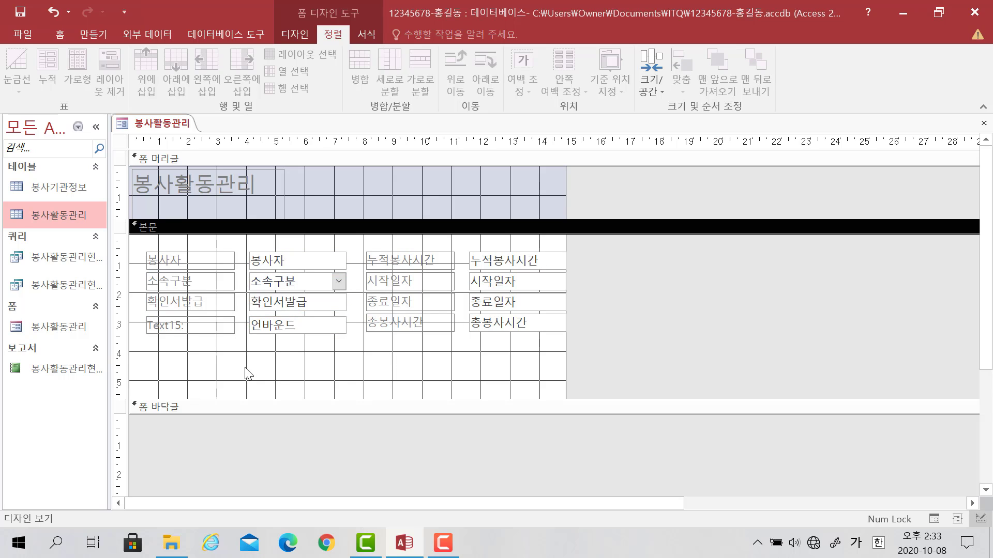
# Step: Move the unbound text box and its label up directly beneath the 확인서발급 row, and change the label's caption to 안내사항
pyautogui.moveTo(297, 343); pyautogui.dragTo(196, 328)
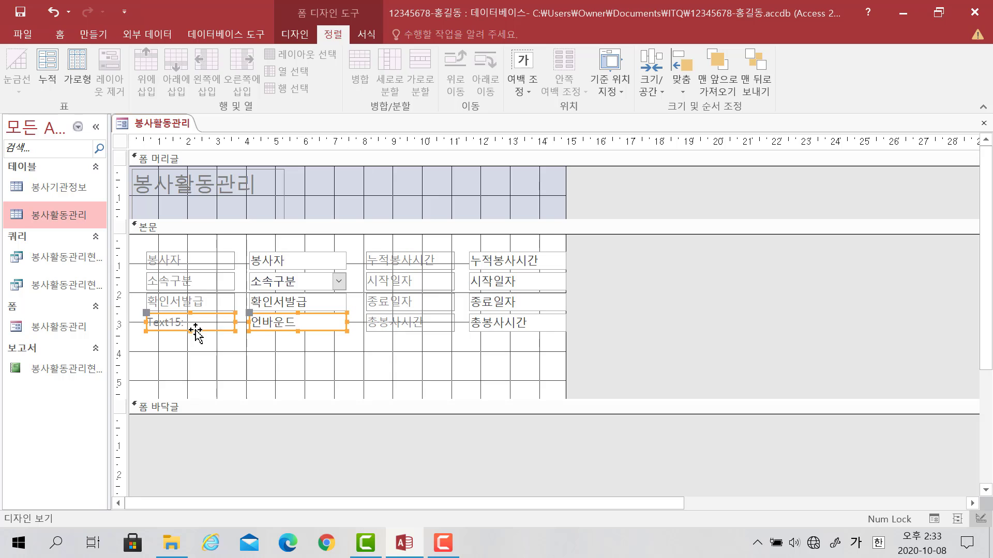
pyautogui.click(221, 355)
pyautogui.click(197, 321)
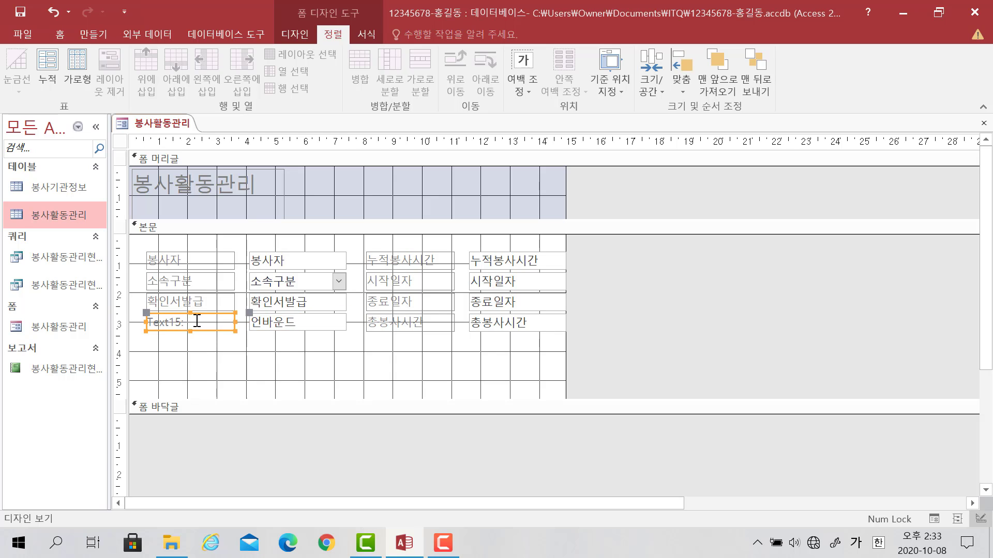
pyautogui.moveTo(198, 321); pyautogui.dragTo(136, 316)
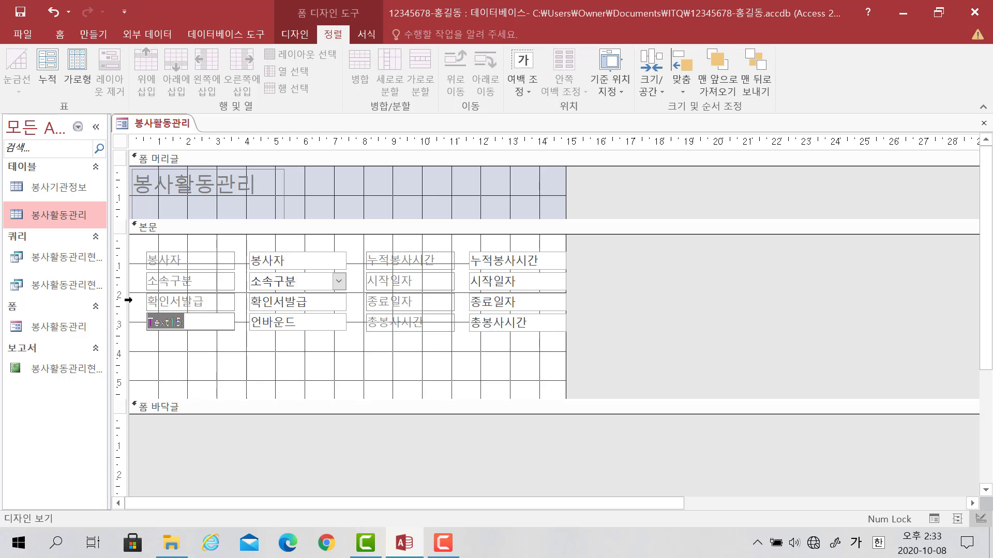
pyautogui.write('안내사항')
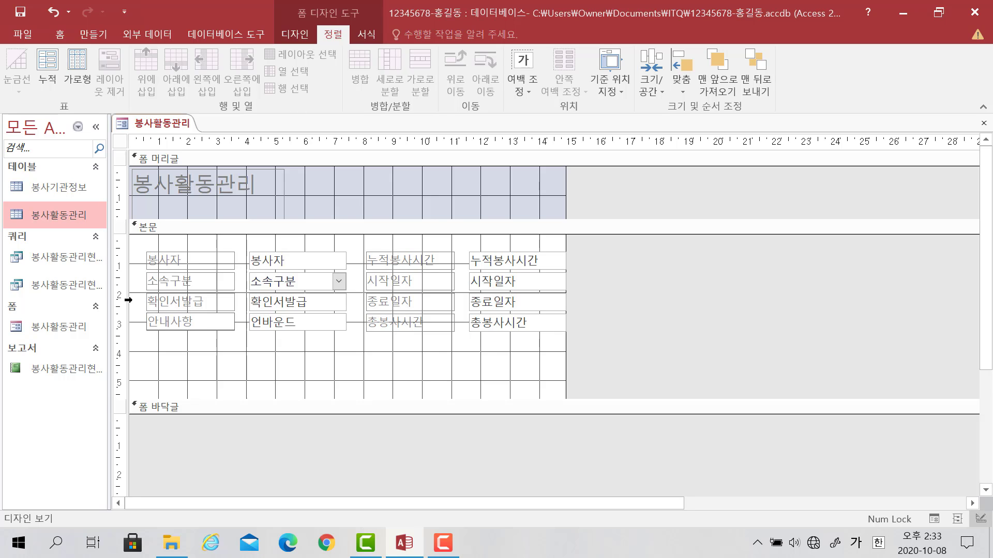
pyautogui.click(225, 345)
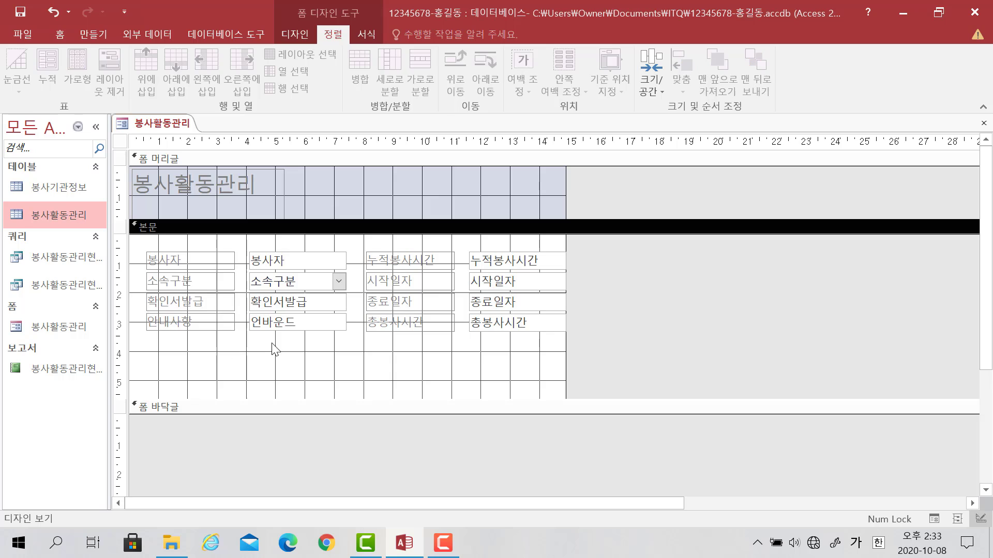
# Step: Use the expression builder to set the unbound 안내사항 text box's control source to =IIf([소속구분]="학생","학교로 발송","이메일 발송")
pyautogui.click(329, 323)
pyautogui.click(329, 323)
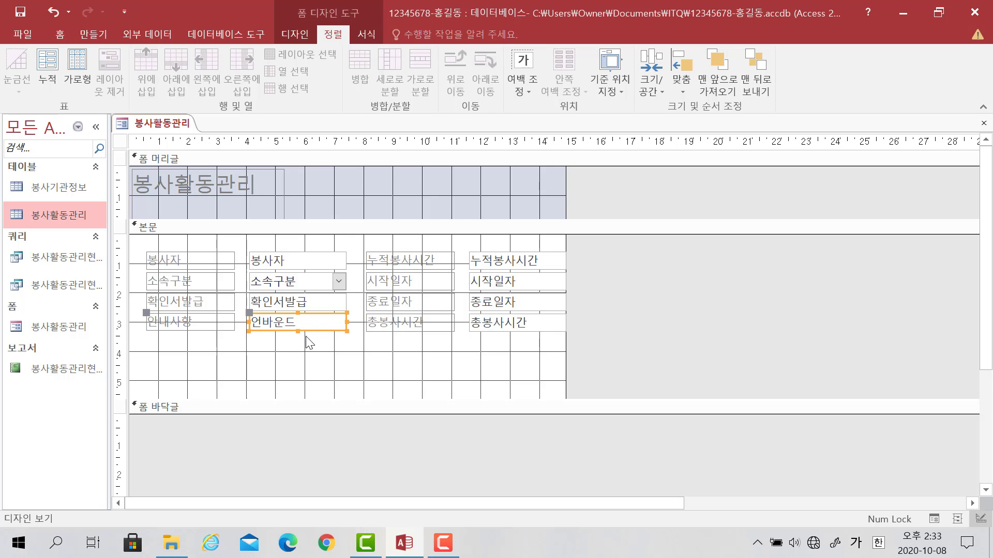
pyautogui.rightClick(309, 331)
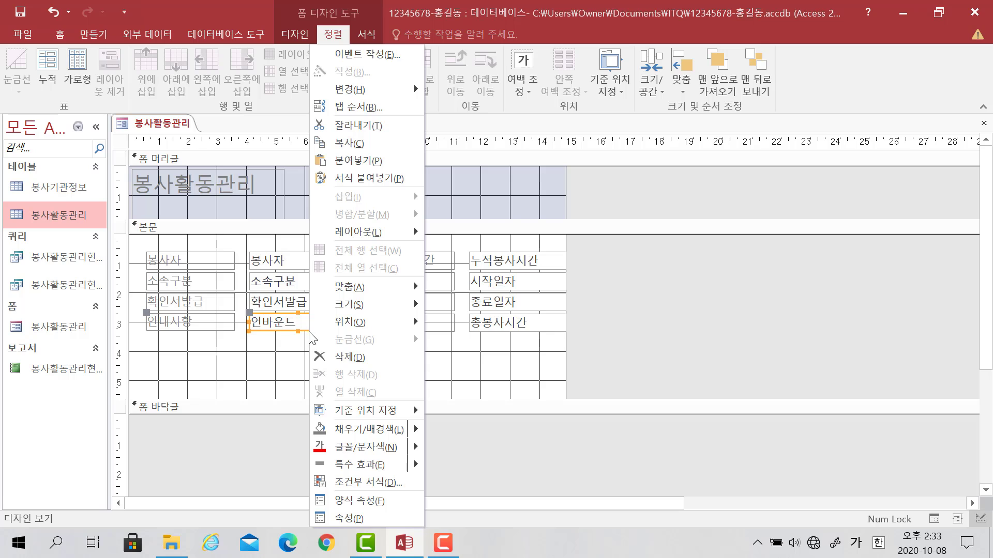
pyautogui.click(341, 518)
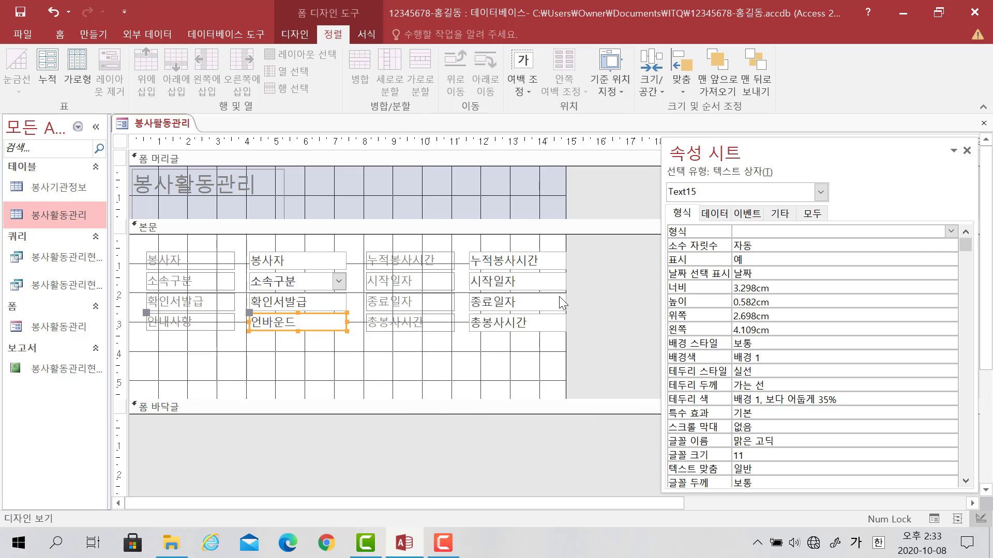
pyautogui.click(719, 213)
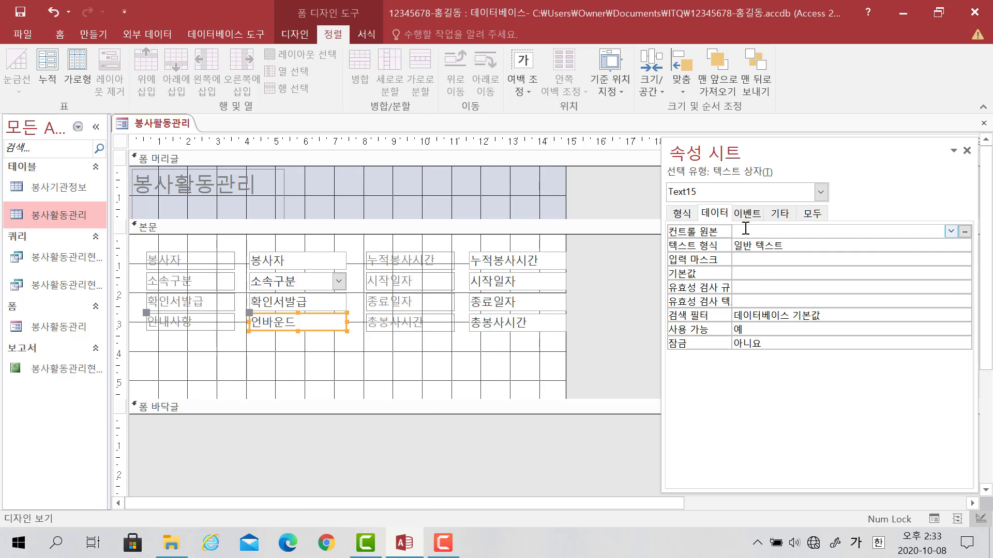
pyautogui.click(746, 229)
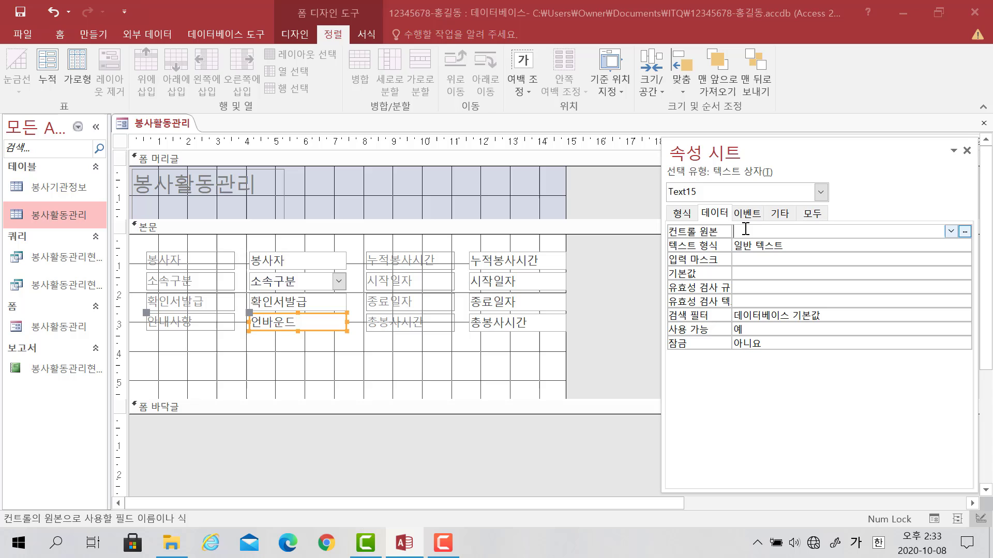
pyautogui.click(965, 233)
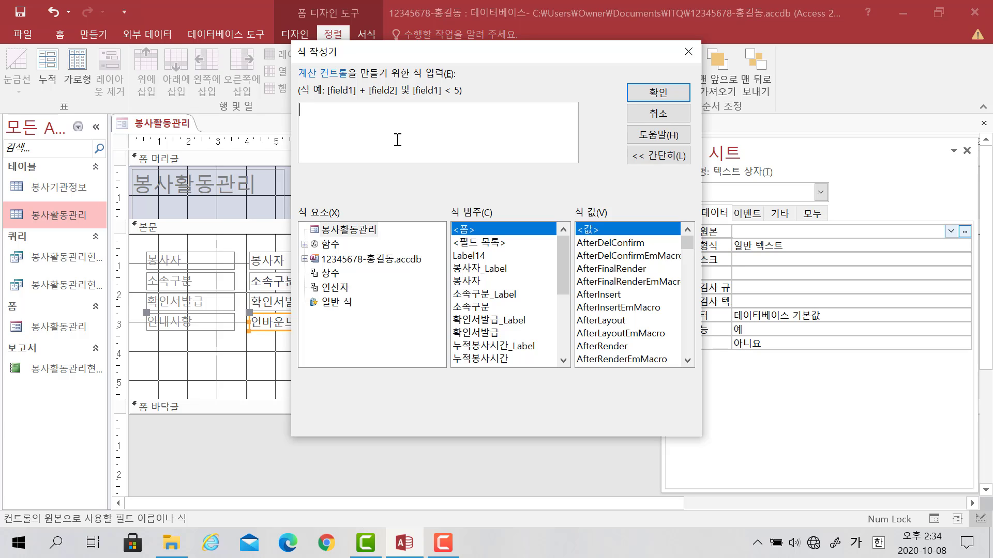
pyautogui.write('if')
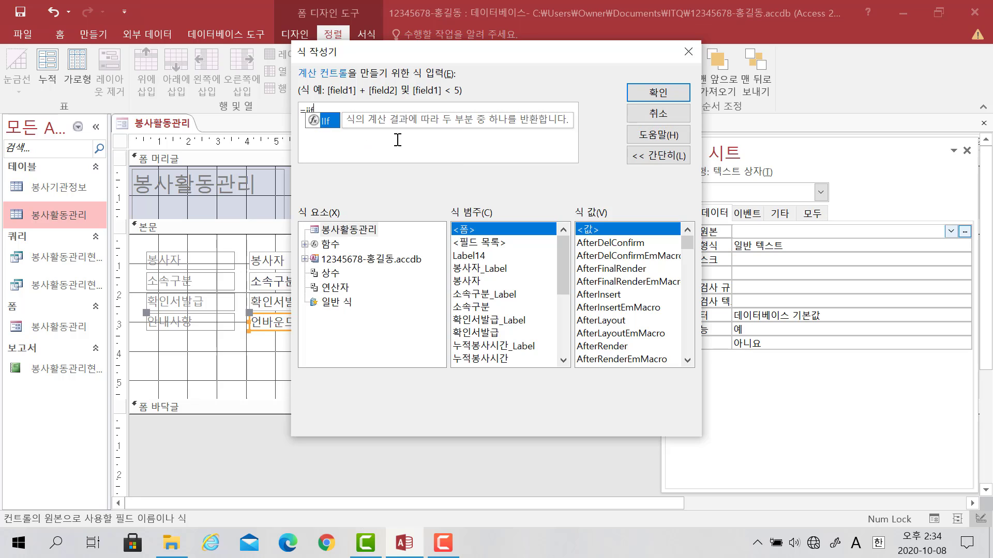
pyautogui.write('([')
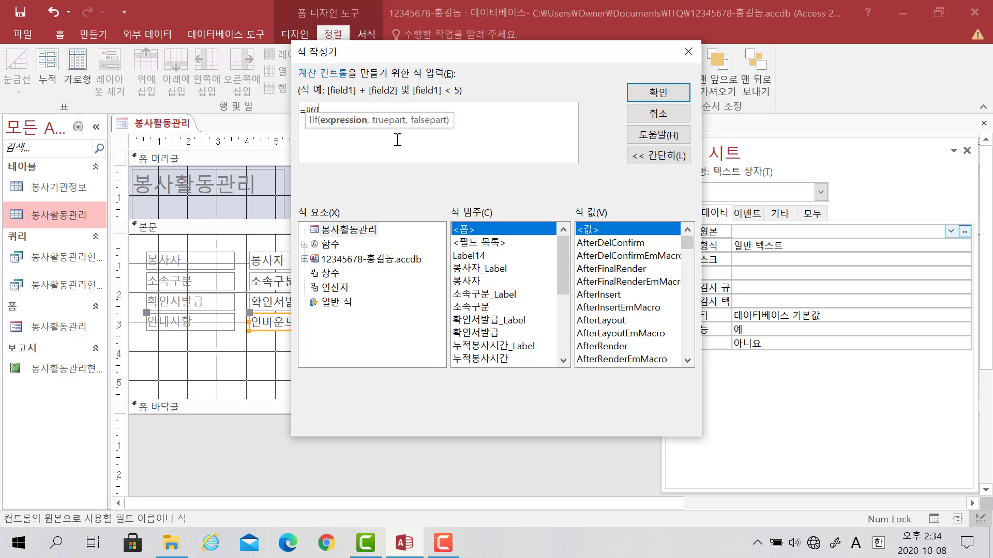
pyautogui.press('Hangul')
pyautogui.write('[소')
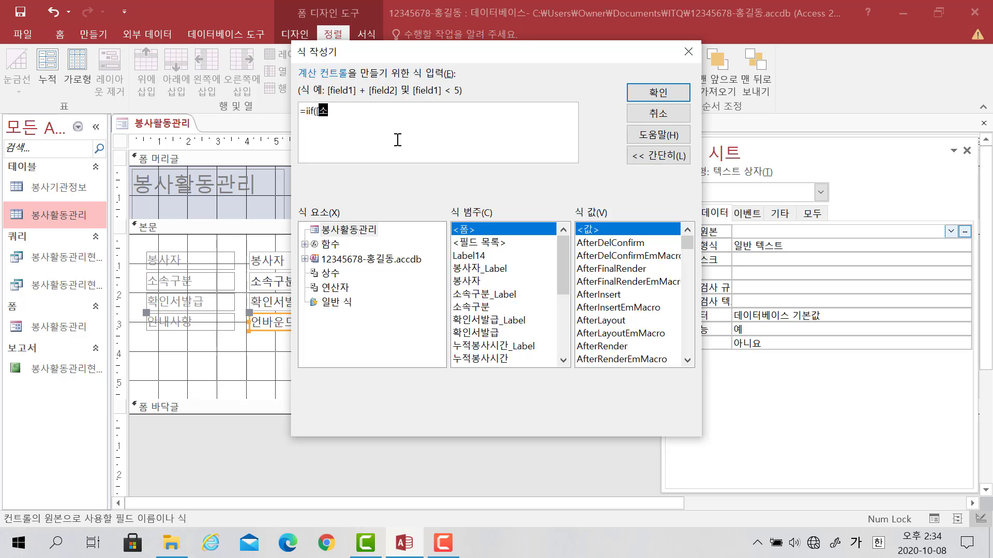
pyautogui.write('속ㄱ분]')
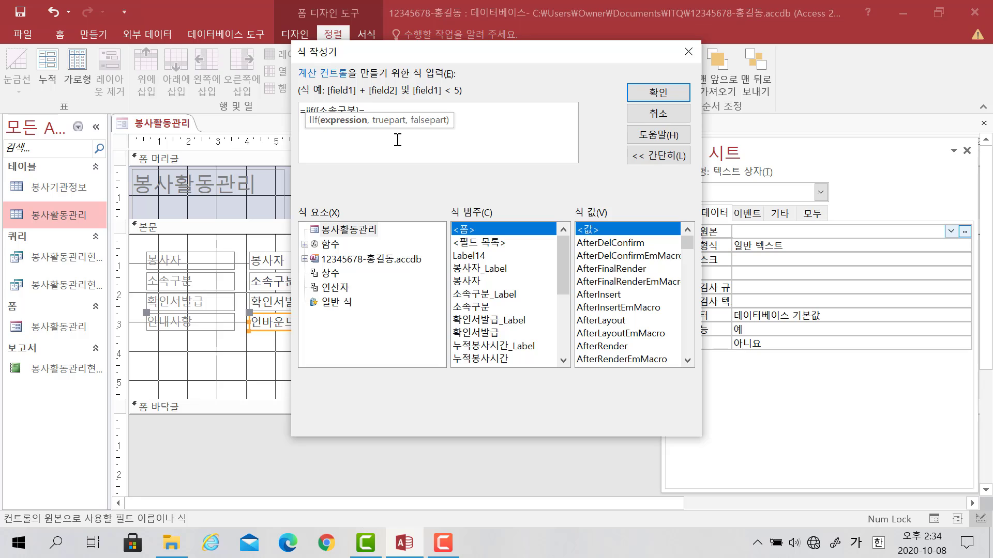
pyautogui.write('="ㅎ생')
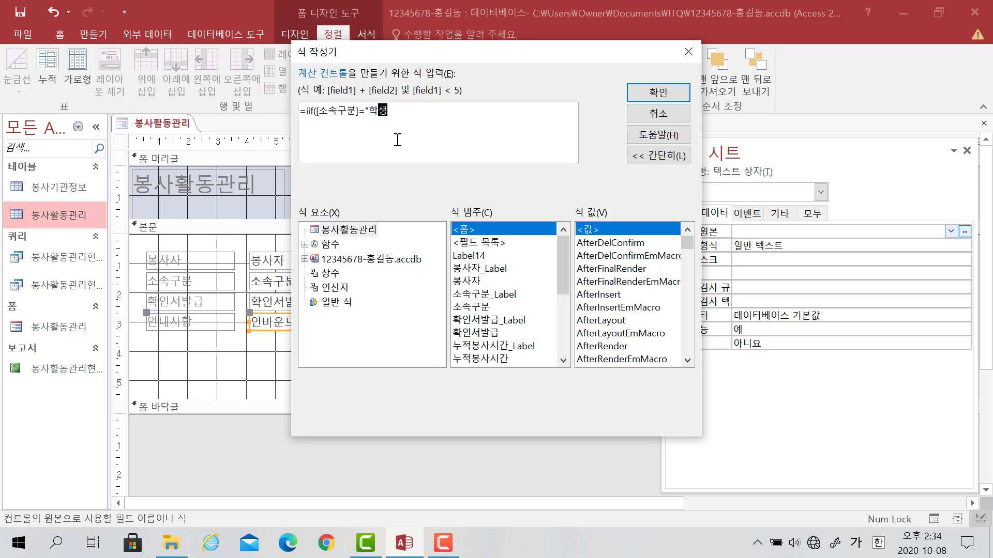
pyautogui.write('",')
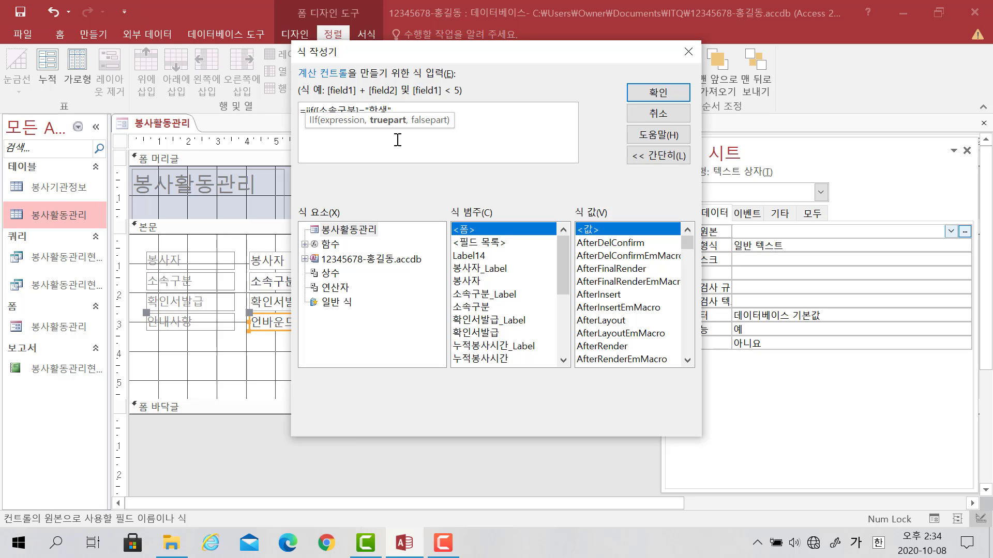
pyautogui.write('"학교로 바')
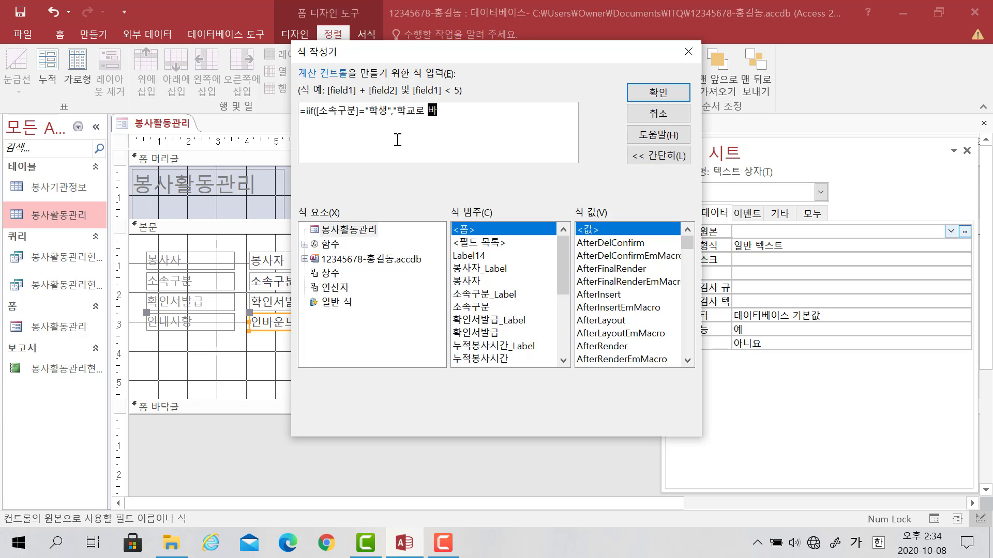
pyautogui.write('발송","이메일 ㅂ발송"')
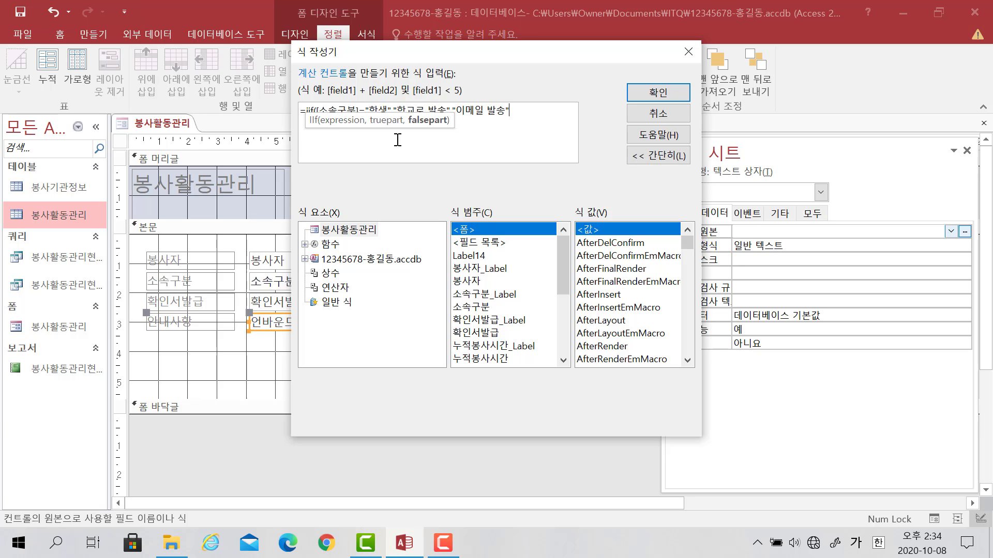
pyautogui.write(')')
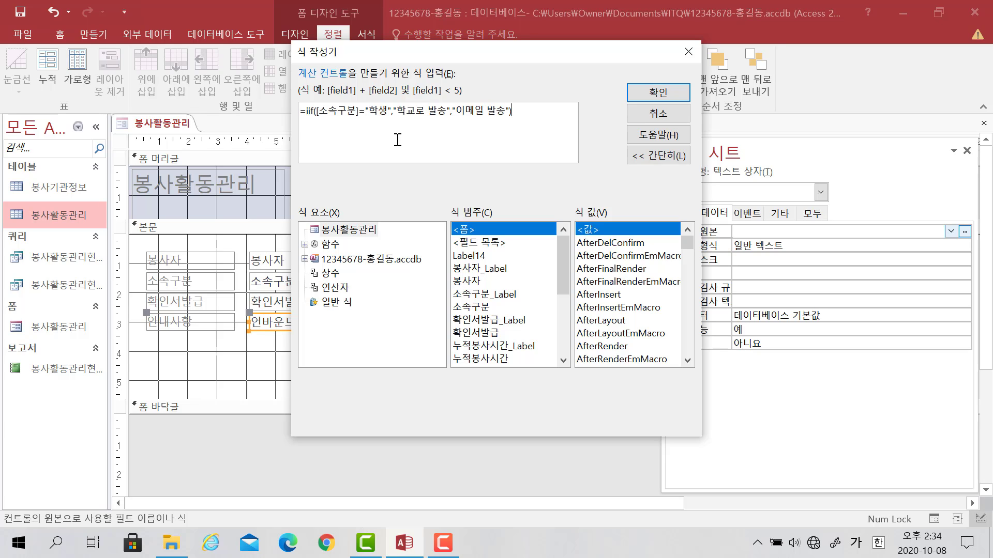
pyautogui.click(654, 94)
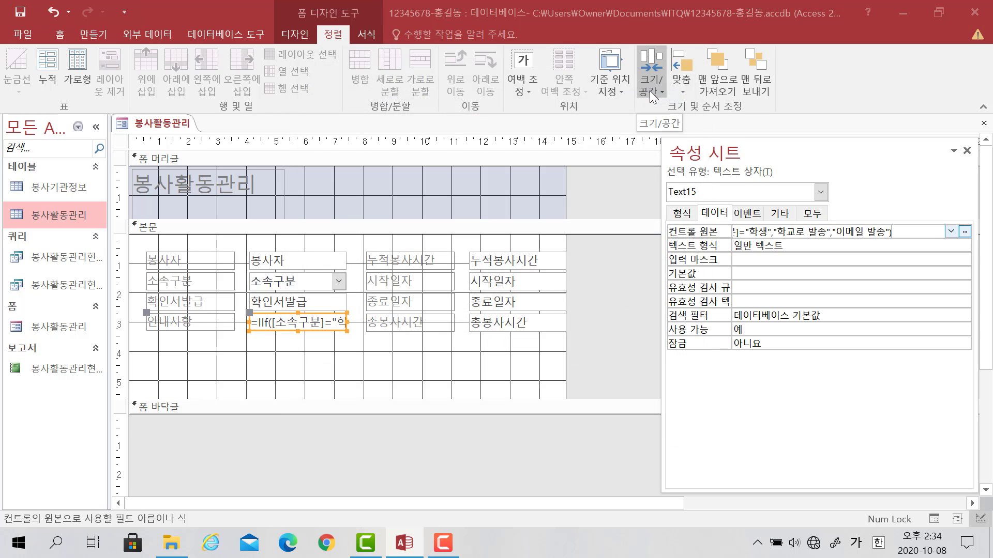
pyautogui.press('Return')
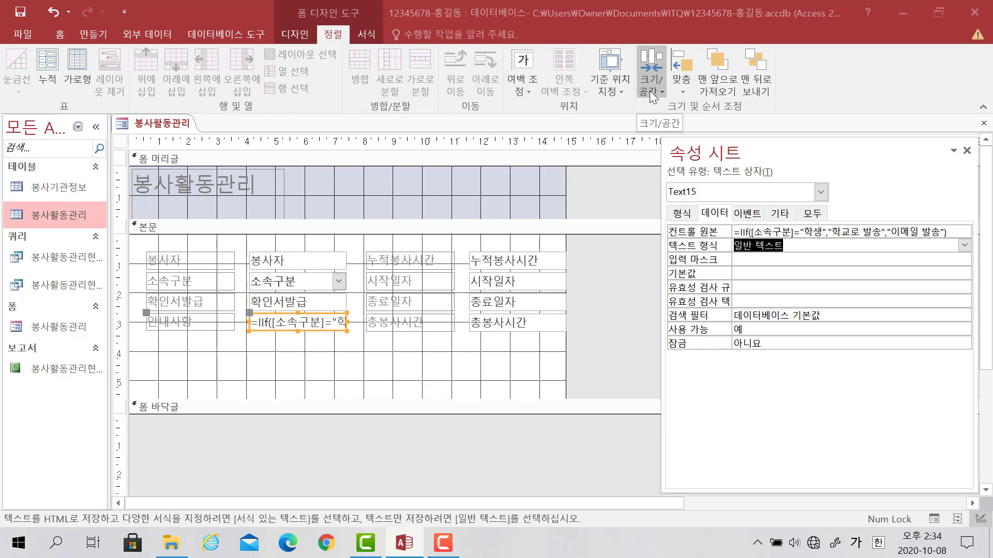
pyautogui.click(317, 355)
pyautogui.click(317, 356)
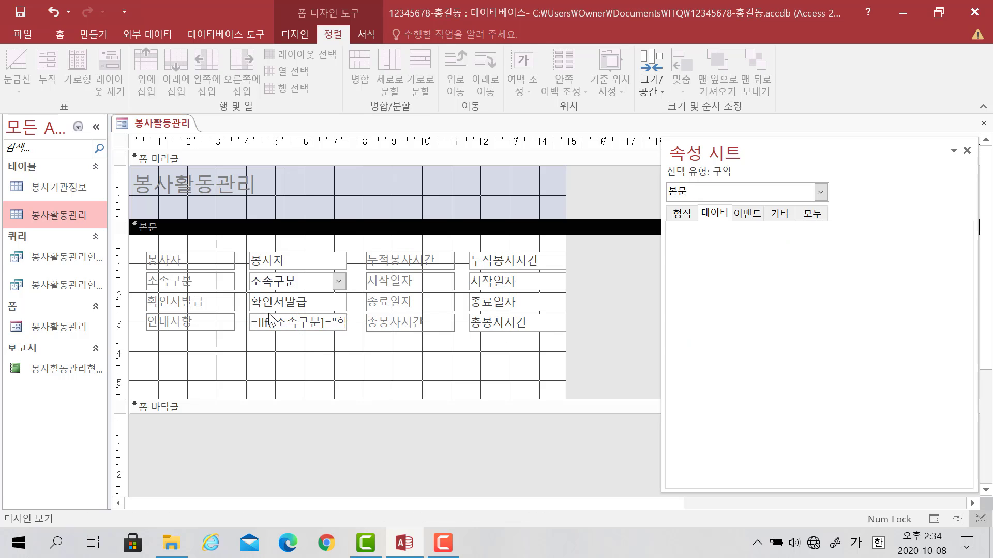
# Step: Preview the form in Form View and step through the first four records and back to check the 안내사항 text against 소속구분
pyautogui.click(68, 35)
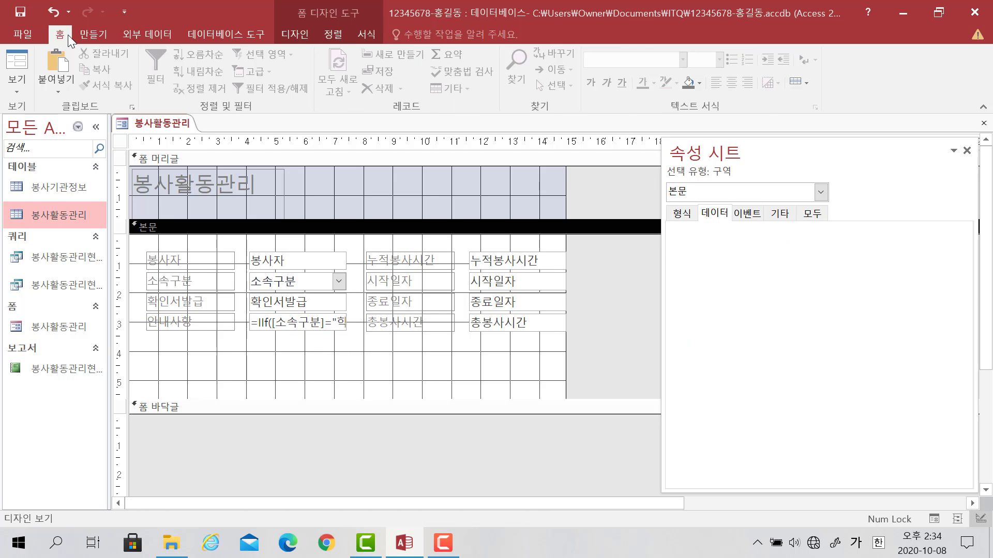
pyautogui.click(18, 91)
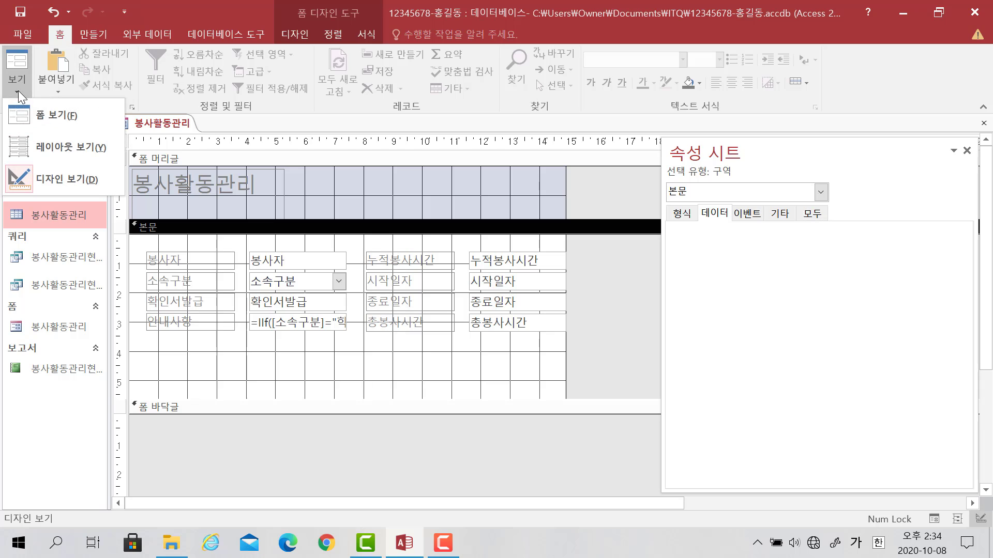
pyautogui.click(24, 122)
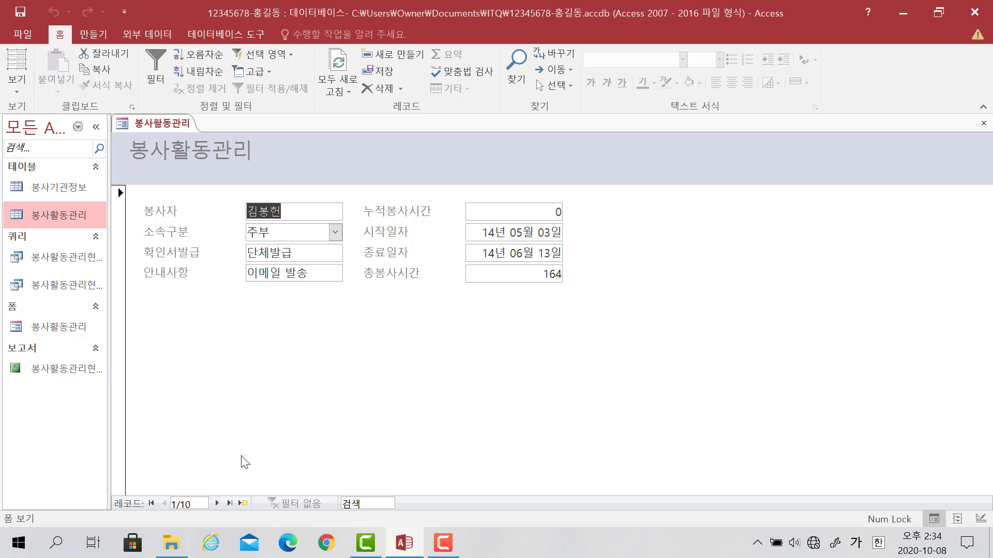
pyautogui.click(218, 505)
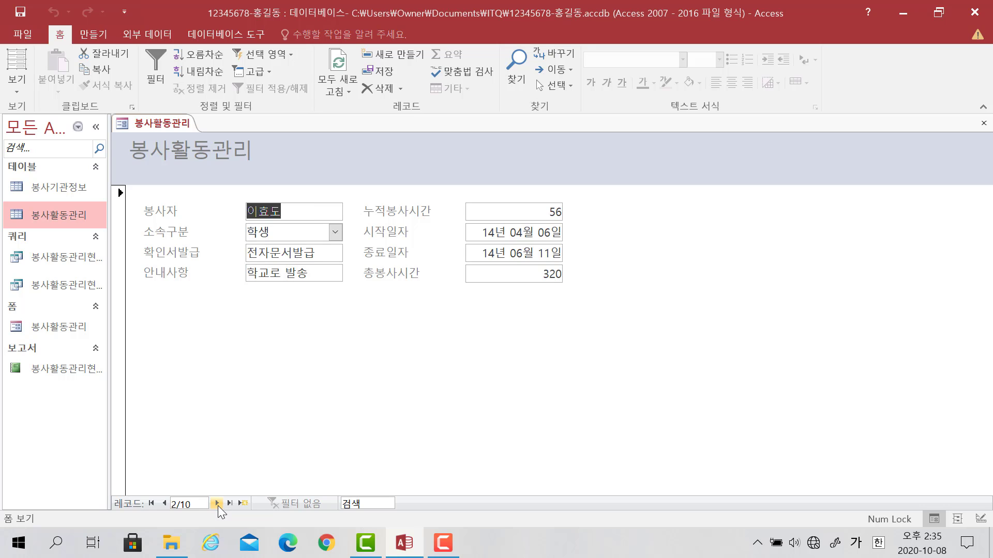
pyautogui.click(218, 506)
pyautogui.click(218, 505)
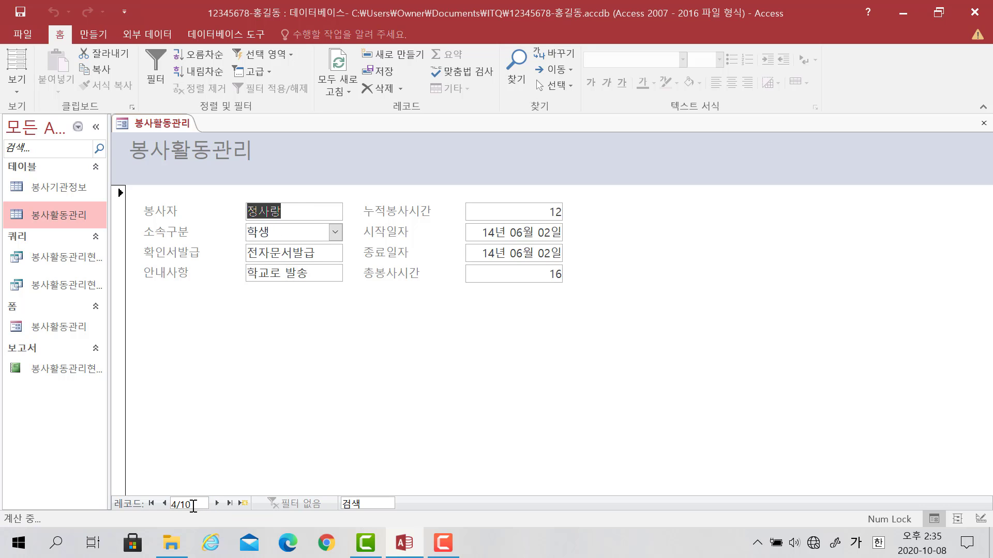
pyautogui.click(161, 504)
pyautogui.click(160, 504)
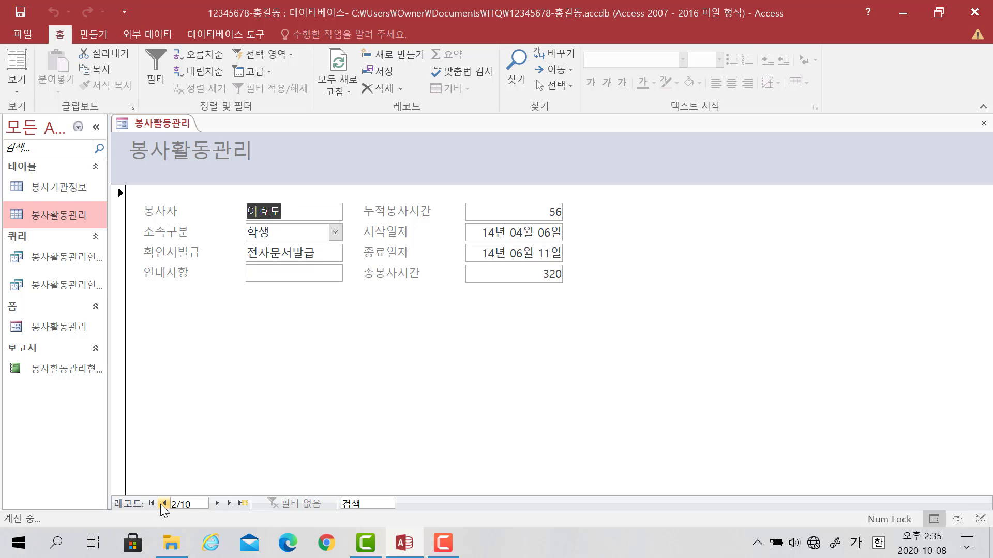
pyautogui.click(160, 505)
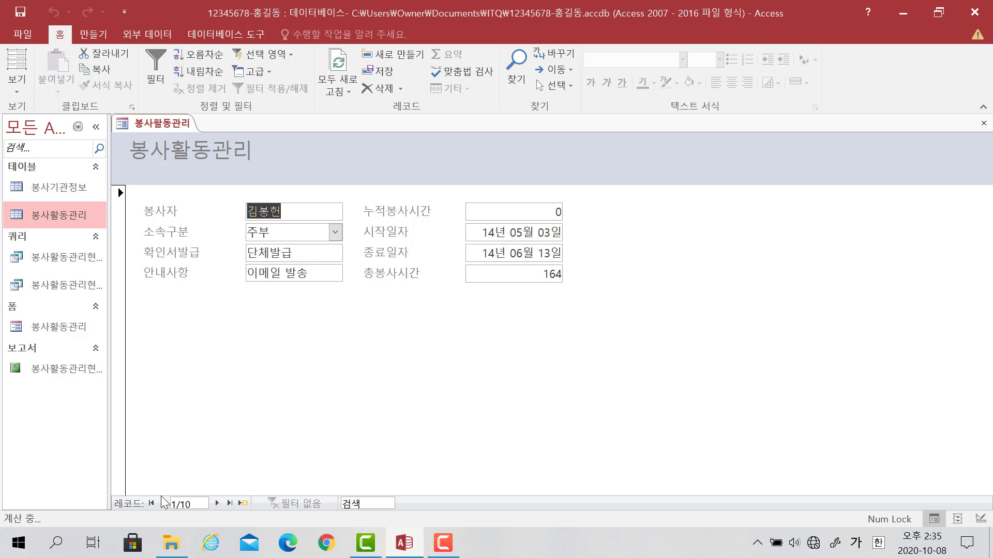
# Step: Return the form to Design View and change the 소속구분 combo box into a text box (텍스트 상자)
pyautogui.click(22, 85)
pyautogui.click(56, 180)
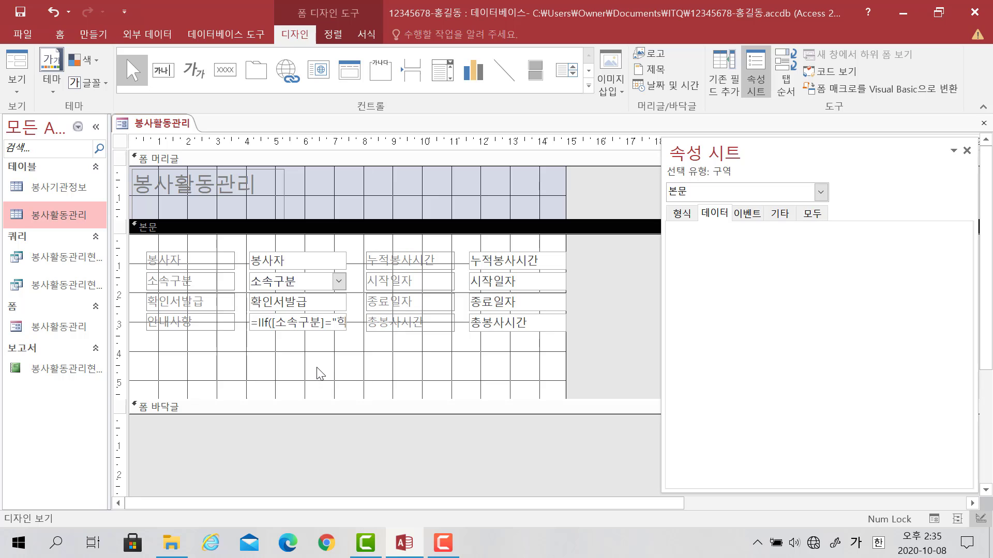
pyautogui.click(282, 288)
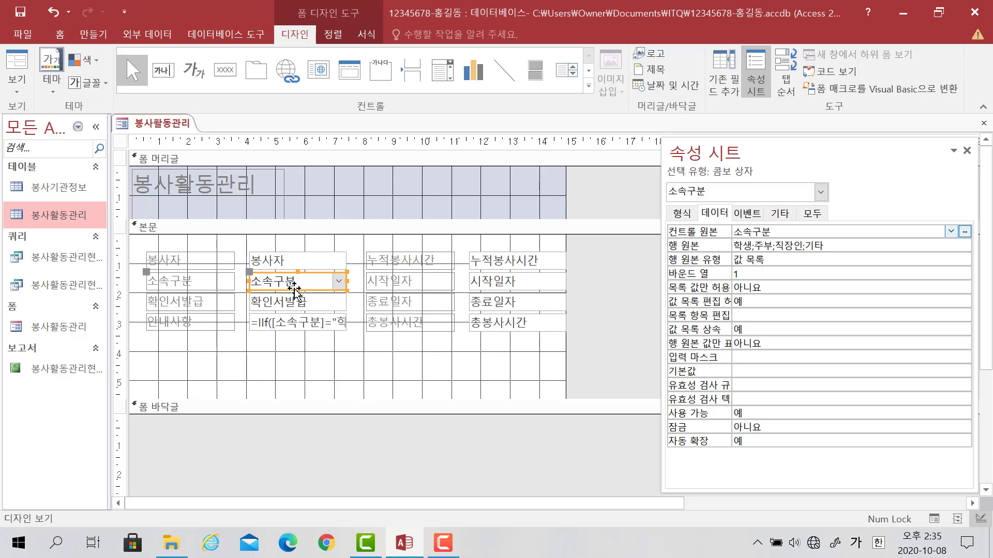
pyautogui.rightClick(343, 291)
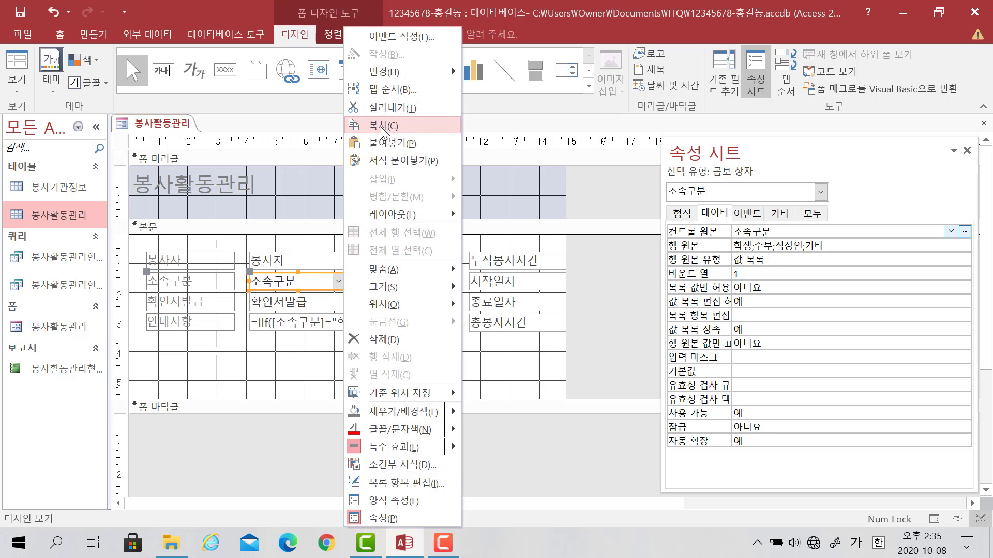
pyautogui.moveTo(403, 79)
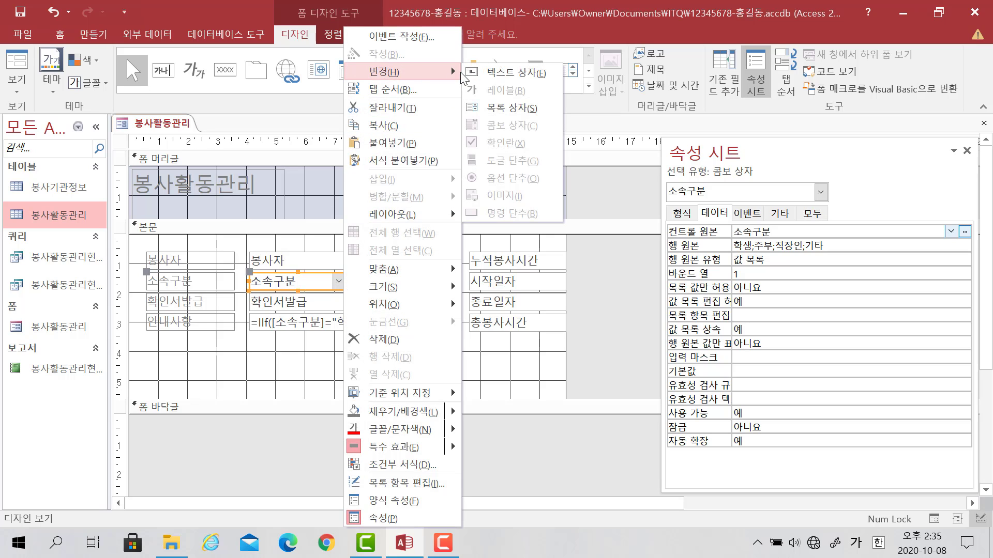
pyautogui.click(490, 77)
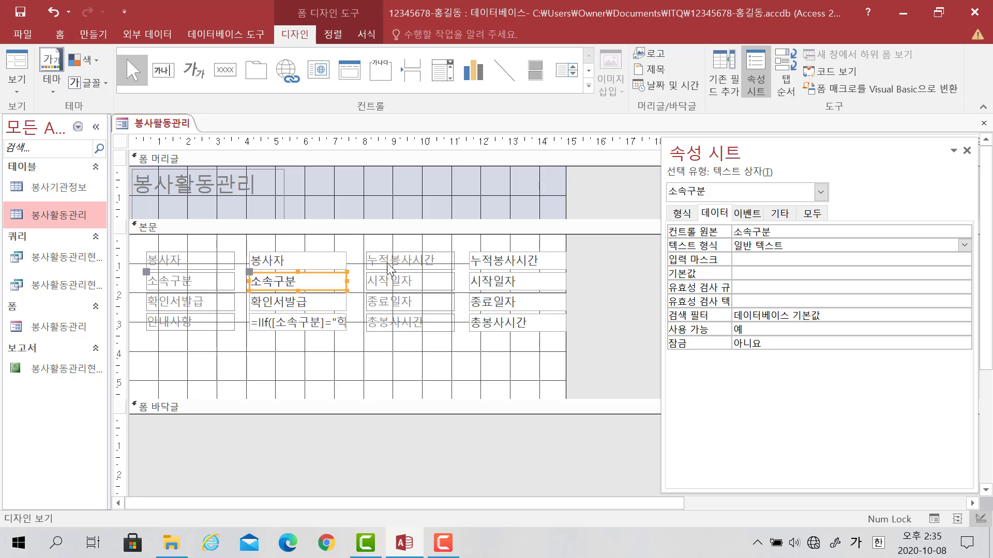
pyautogui.click(348, 343)
pyautogui.click(351, 349)
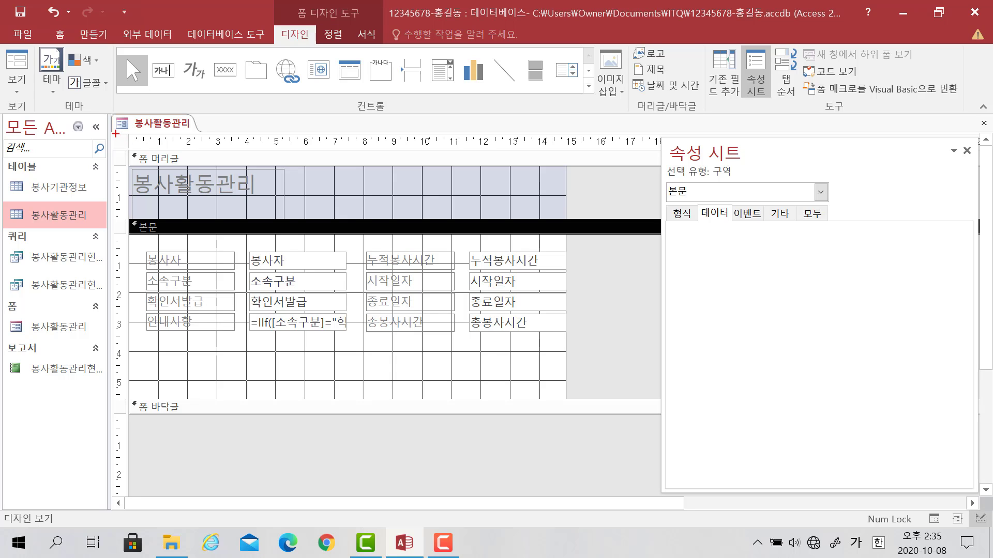
# Step: Select the whole form and set its record selector (레코드 선택기) property to 아니요
pyautogui.moveTo(104, 129); pyautogui.dragTo(136, 155)
pyautogui.click(122, 143)
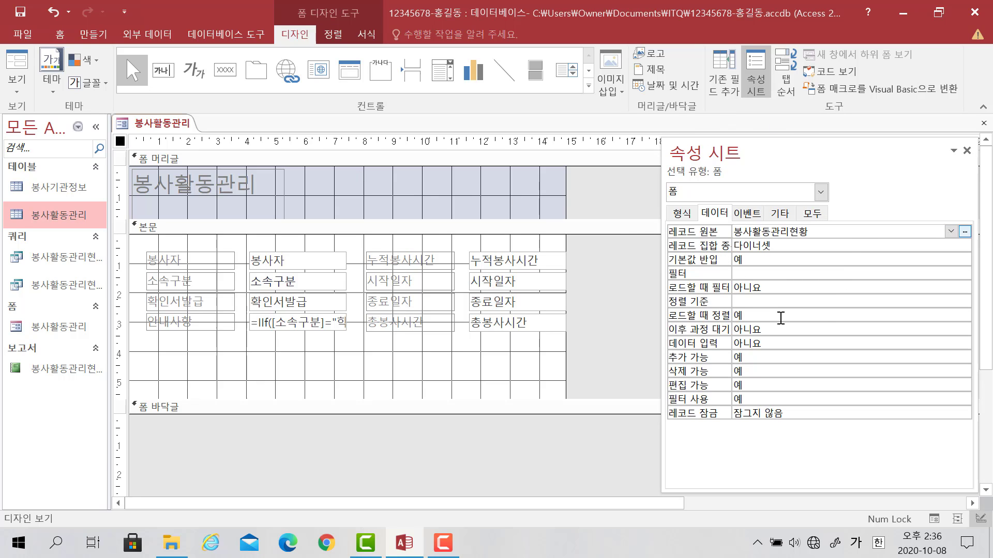
pyautogui.click(695, 216)
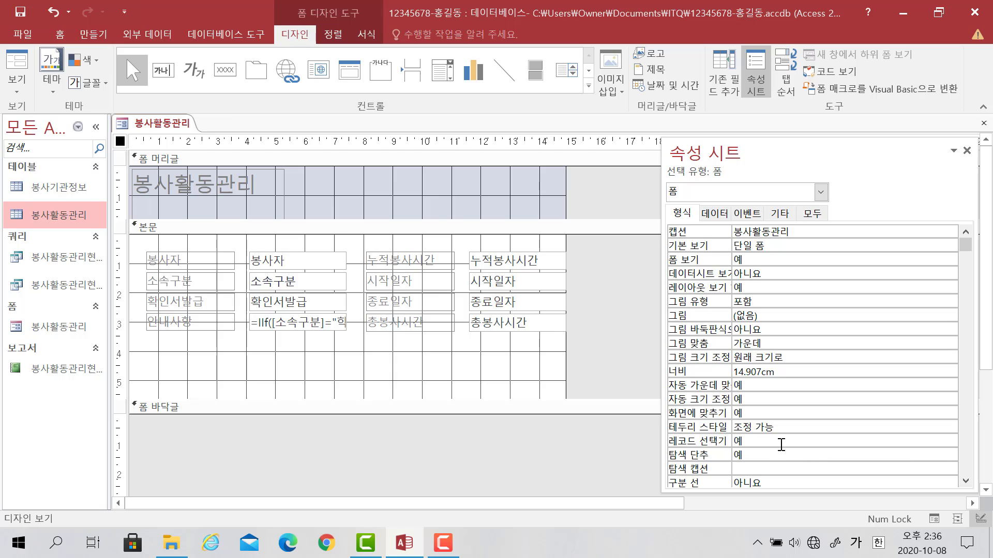
pyautogui.click(781, 442)
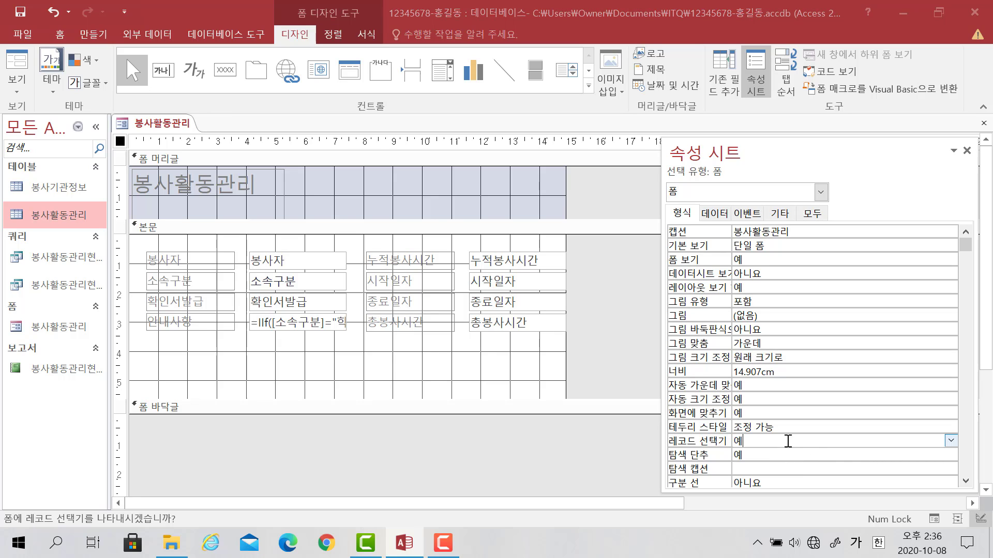
pyautogui.click(951, 441)
pyautogui.click(895, 467)
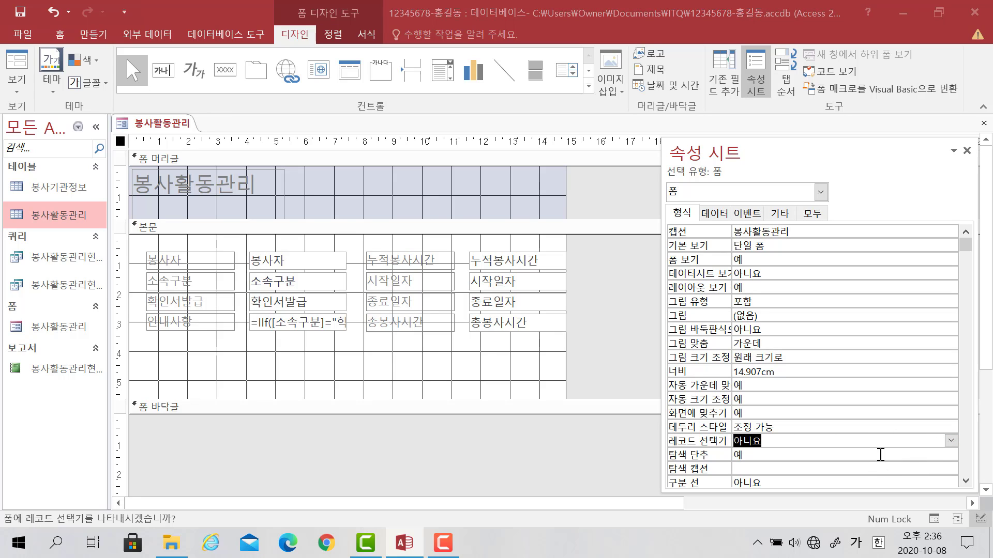
# Step: Set the form's navigation buttons (탐색 단추) property to 아니요 and close the property sheet
pyautogui.click(920, 453)
pyautogui.click(951, 454)
pyautogui.click(922, 480)
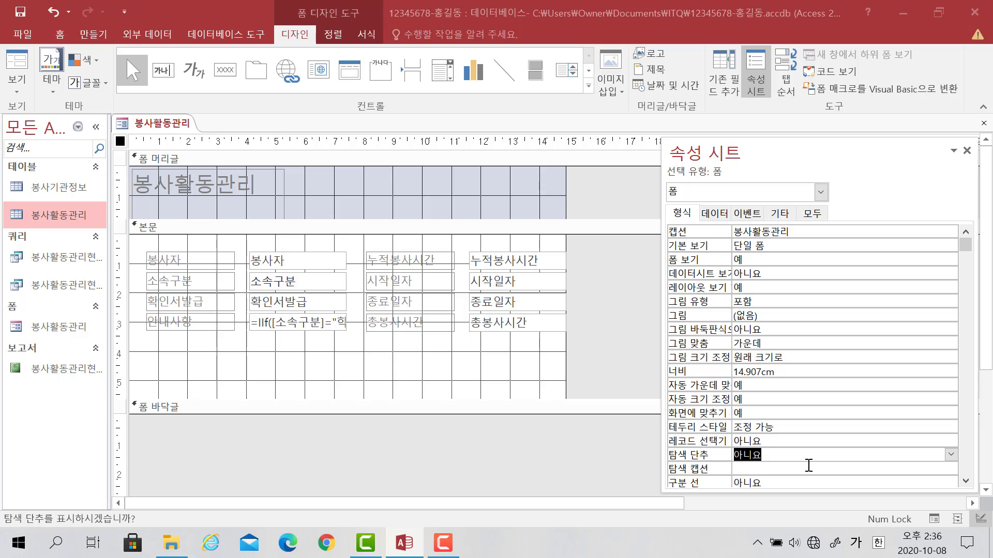
pyautogui.click(967, 151)
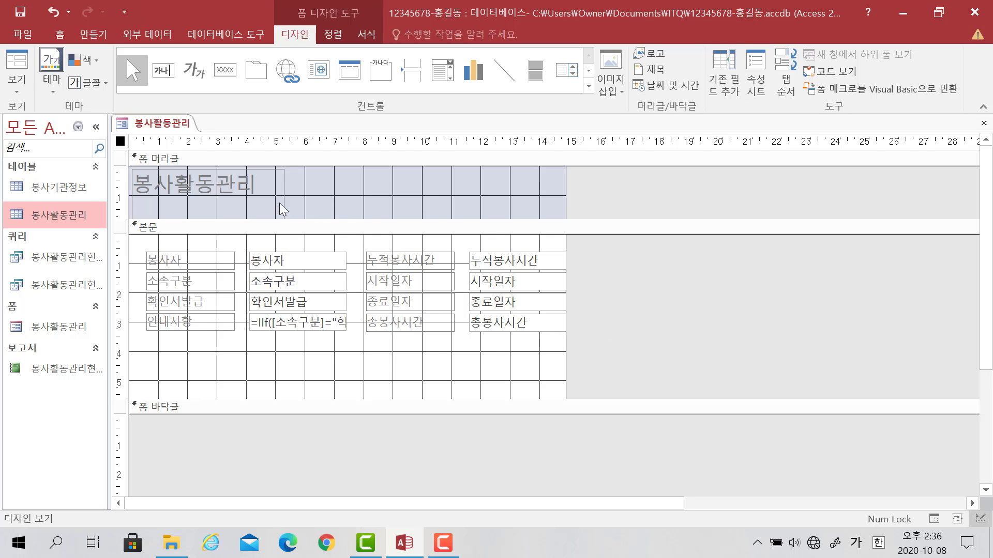
# Step: Remove the form header and footer with their controls, and resize the detail section to about 15.5 cm wide and 4 cm high
pyautogui.rightClick(355, 190)
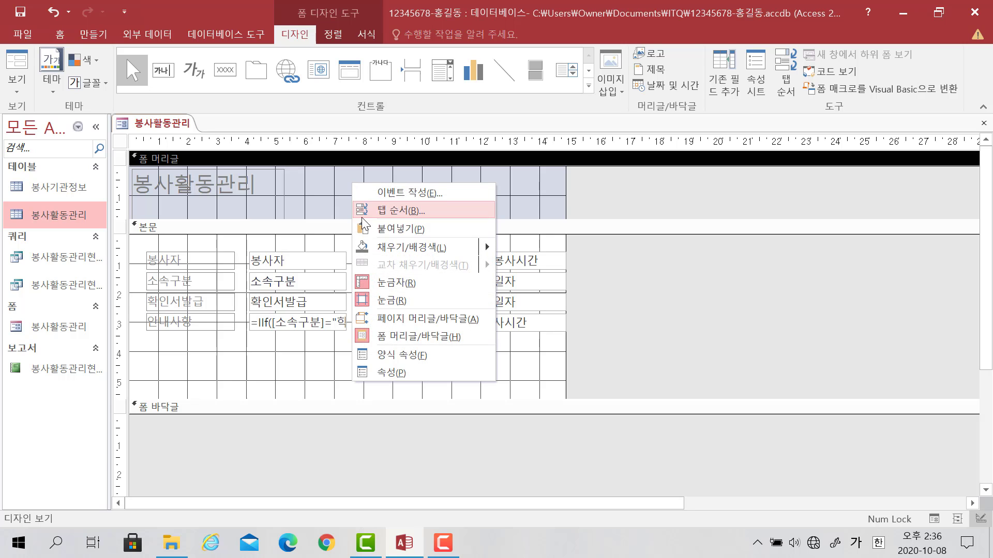
pyautogui.click(394, 337)
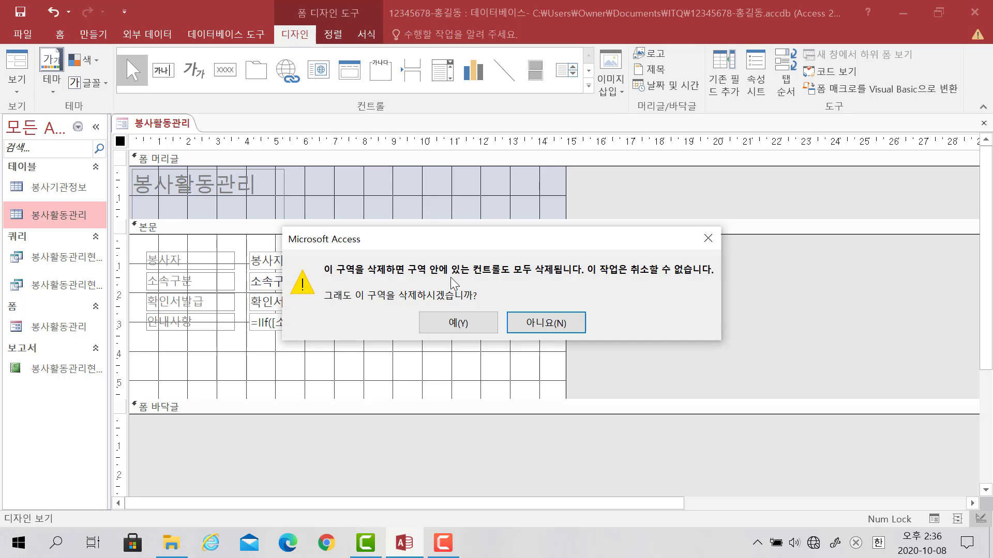
pyautogui.click(471, 325)
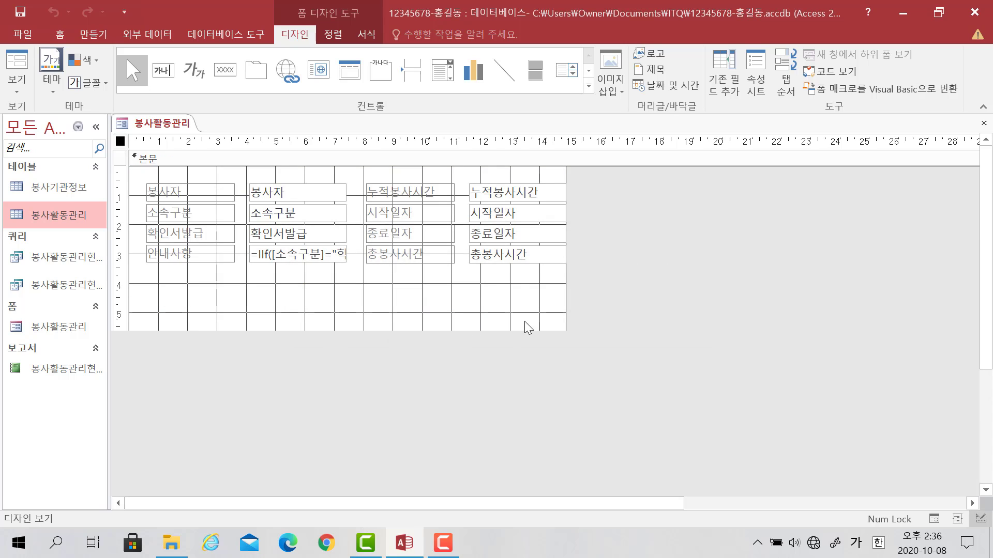
pyautogui.moveTo(565, 325); pyautogui.dragTo(583, 326)
pyautogui.moveTo(483, 330); pyautogui.dragTo(495, 283)
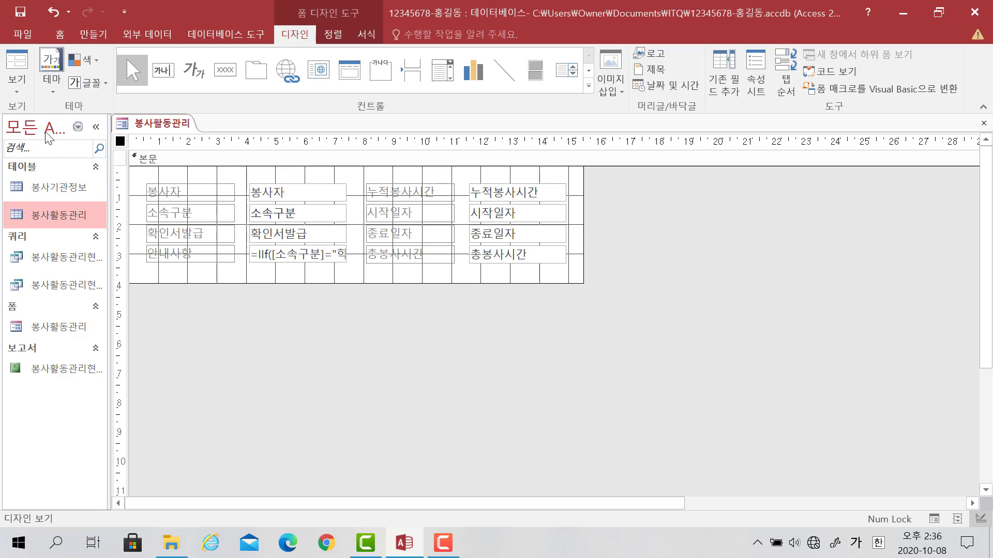
# Step: Check the 봉사활동관리 form in Form View, and close it with its design changes saved
pyautogui.click(26, 84)
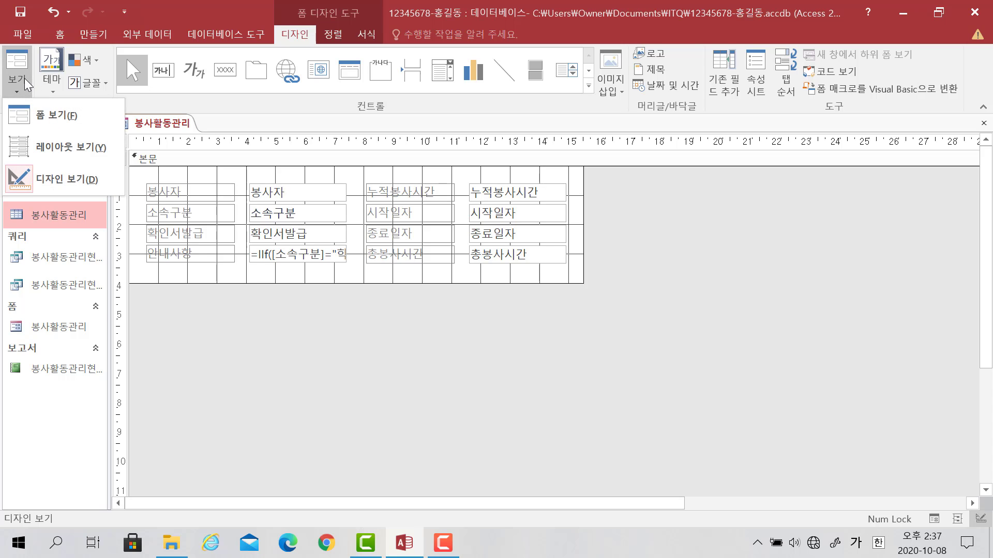
pyautogui.click(18, 116)
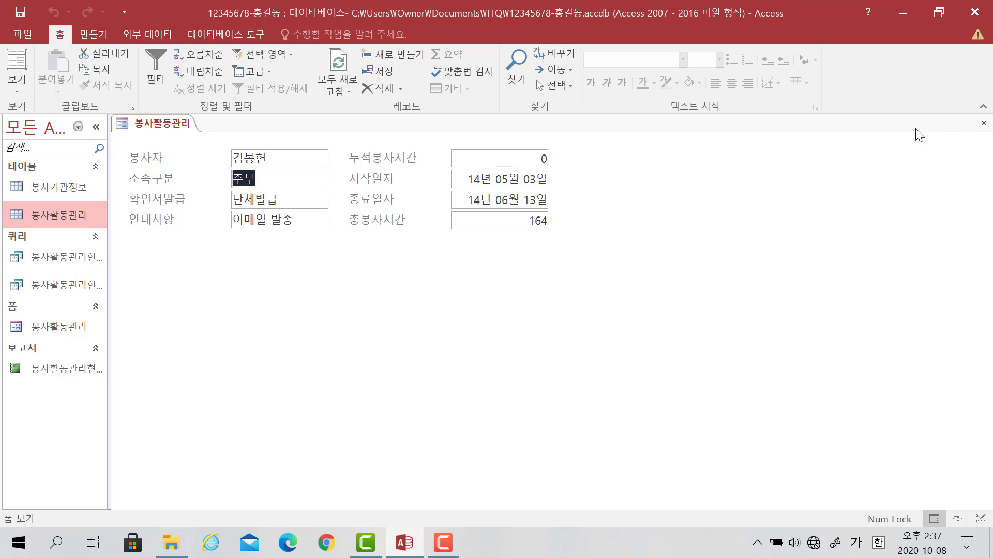
pyautogui.click(983, 125)
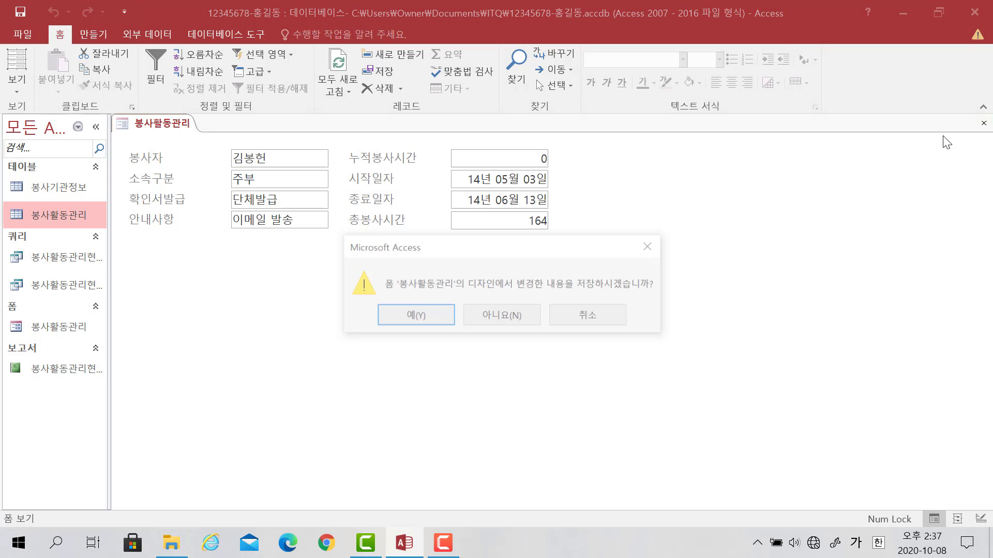
pyautogui.click(425, 317)
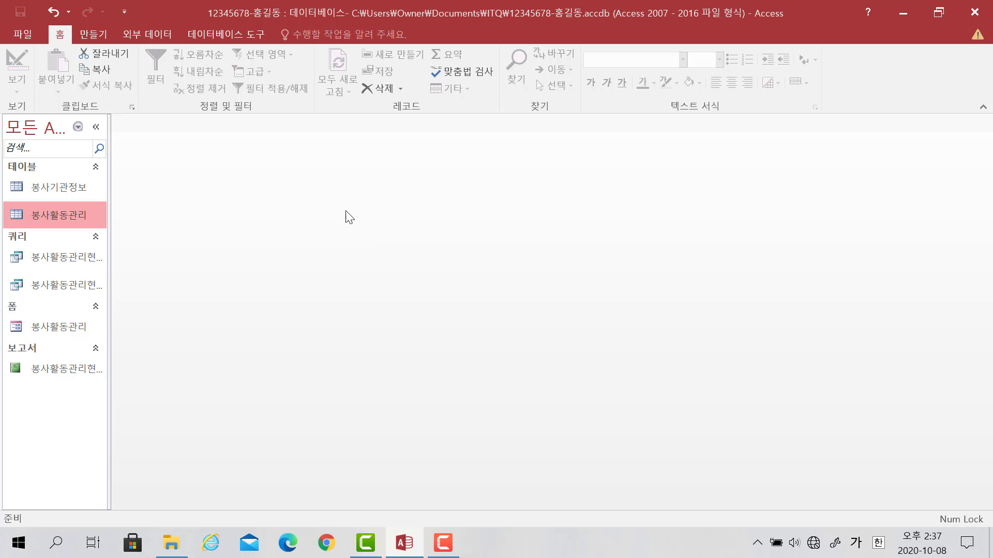
# Step: Start the Form Wizard on the 봉사활동관리현황 query and add the 기관코드 field to the selected fields
pyautogui.click(101, 32)
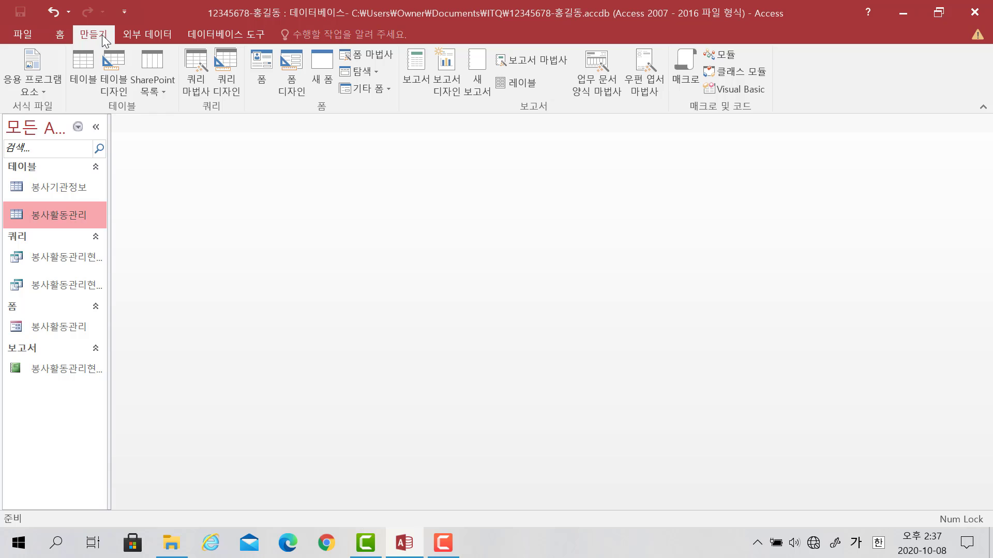
pyautogui.click(367, 55)
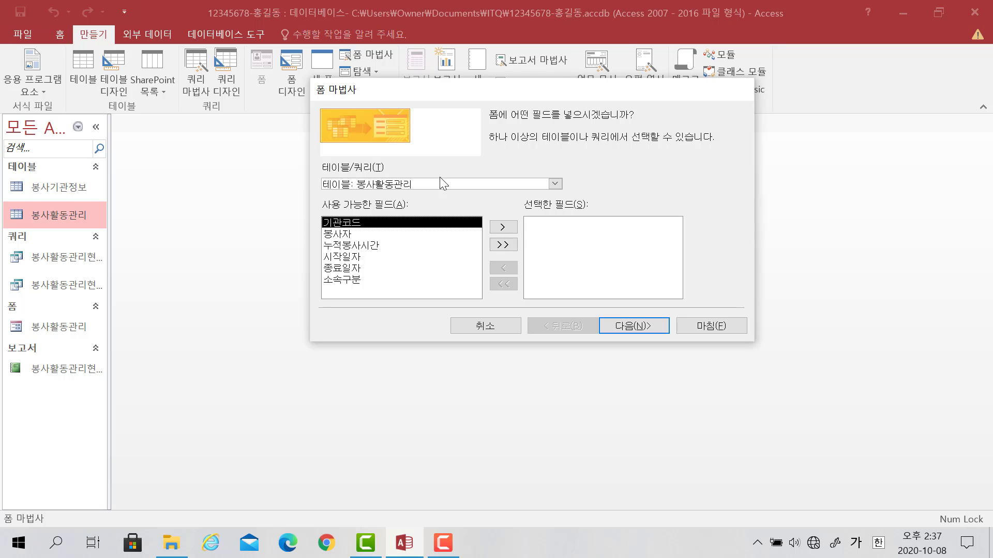
pyautogui.click(555, 185)
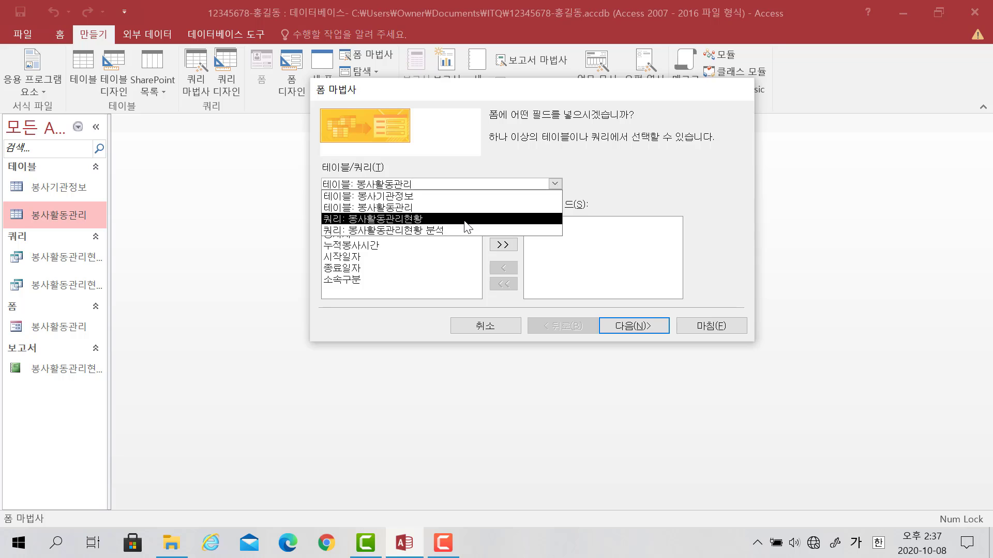
pyautogui.click(465, 222)
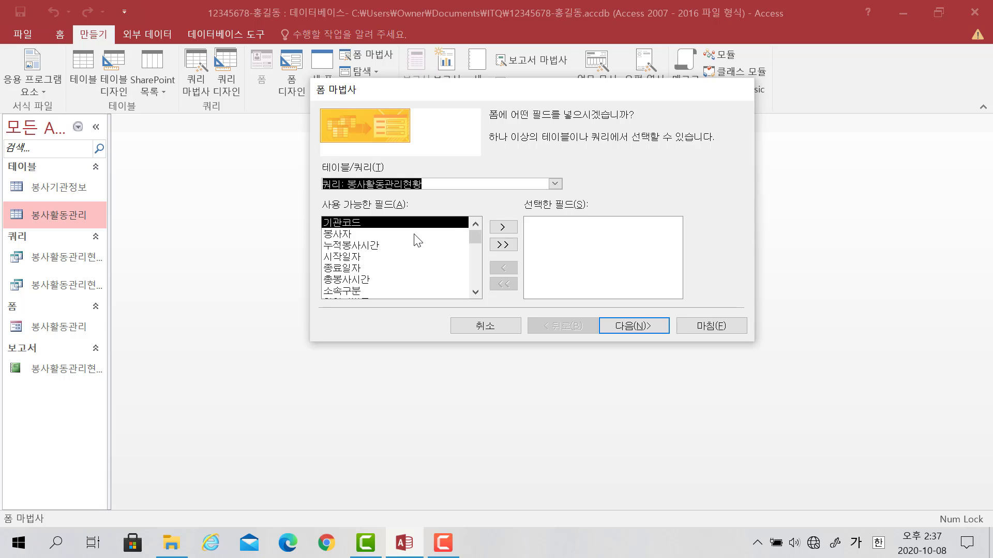
pyautogui.doubleClick(368, 228)
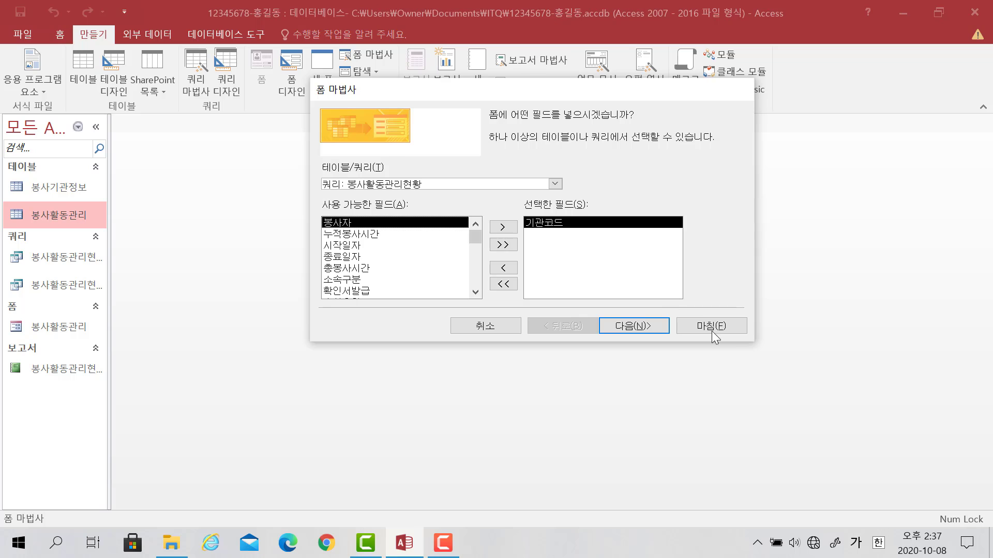
# Step: Finish the wizard with the 열 형식 layout and the title 봉사활동관리현황 폼, choosing to modify the form design
pyautogui.click(651, 325)
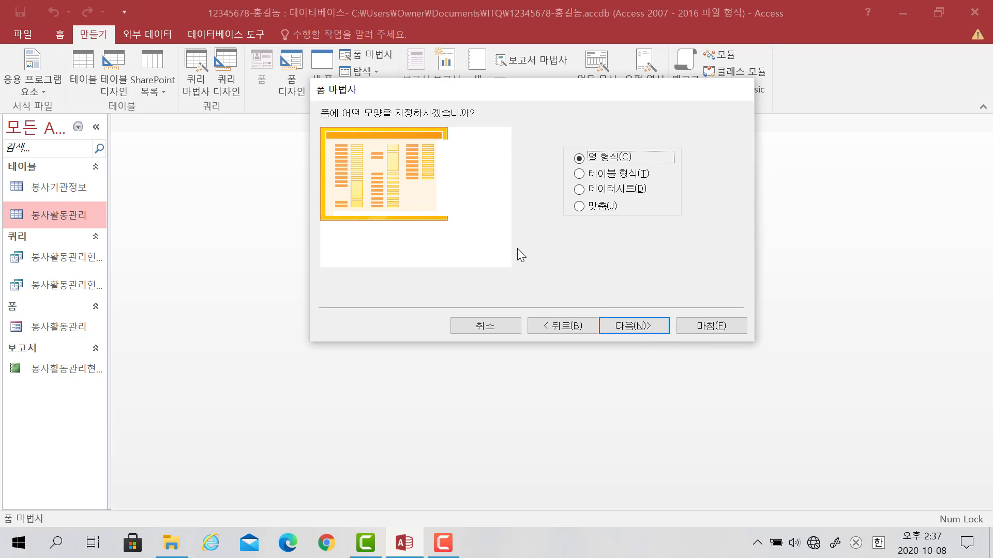
pyautogui.click(623, 329)
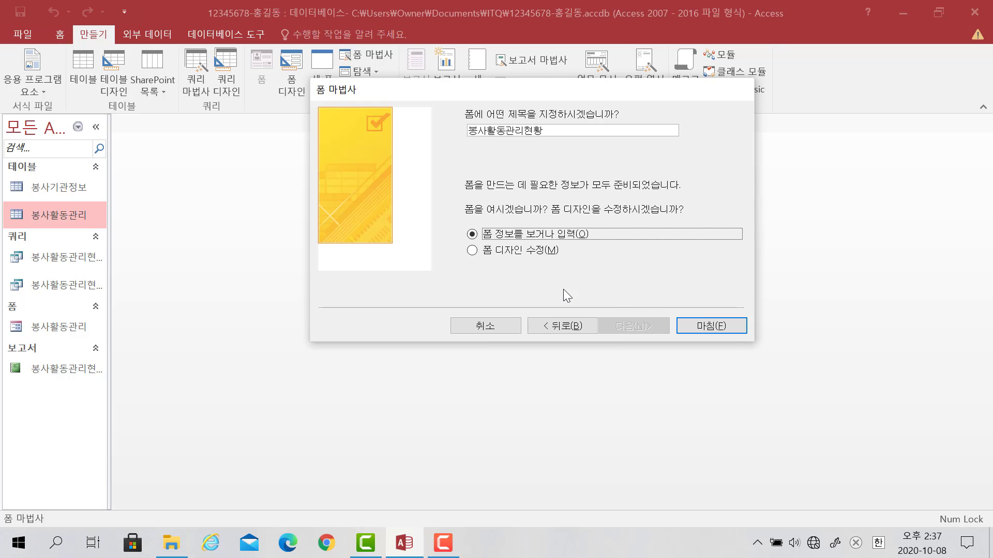
pyautogui.click(570, 132)
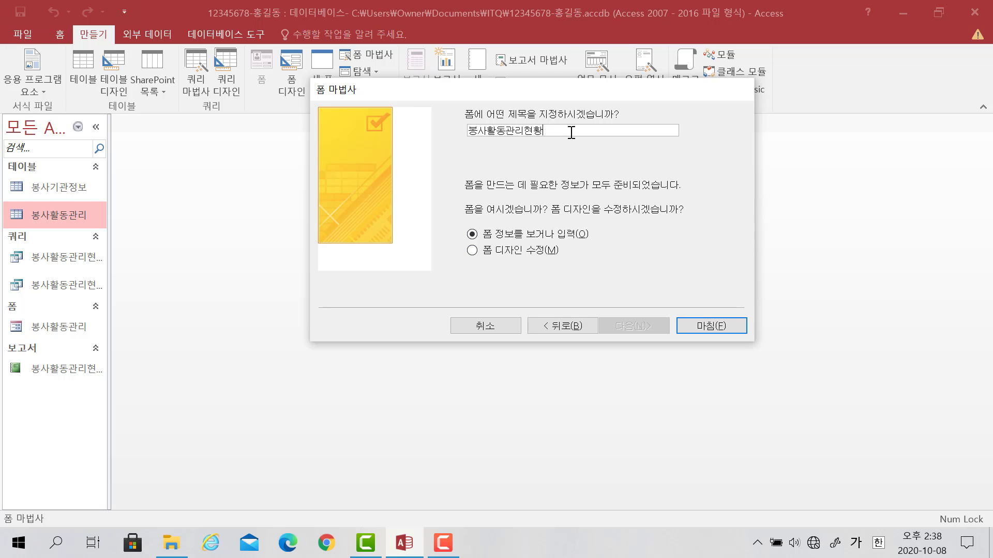
pyautogui.write('폼')
pyautogui.click(545, 251)
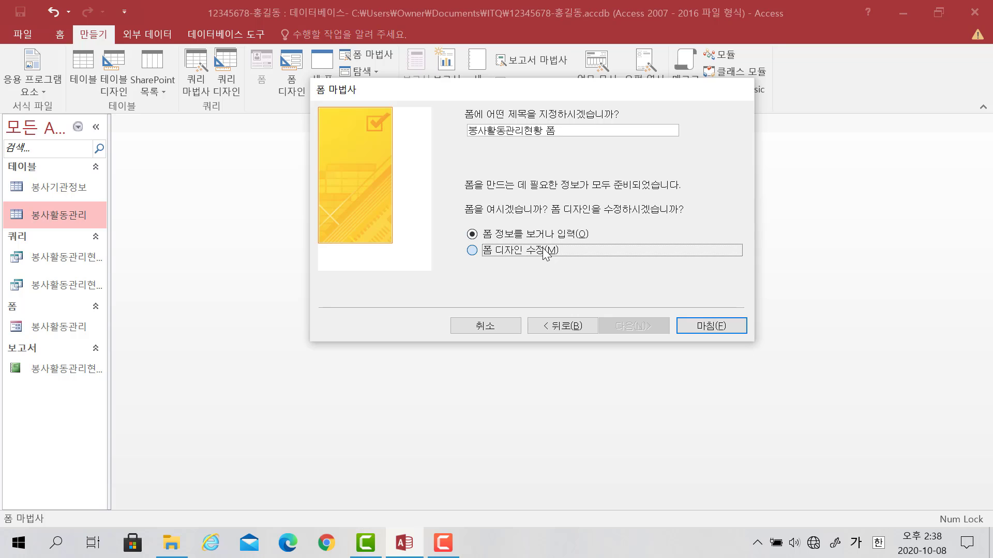
pyautogui.click(693, 325)
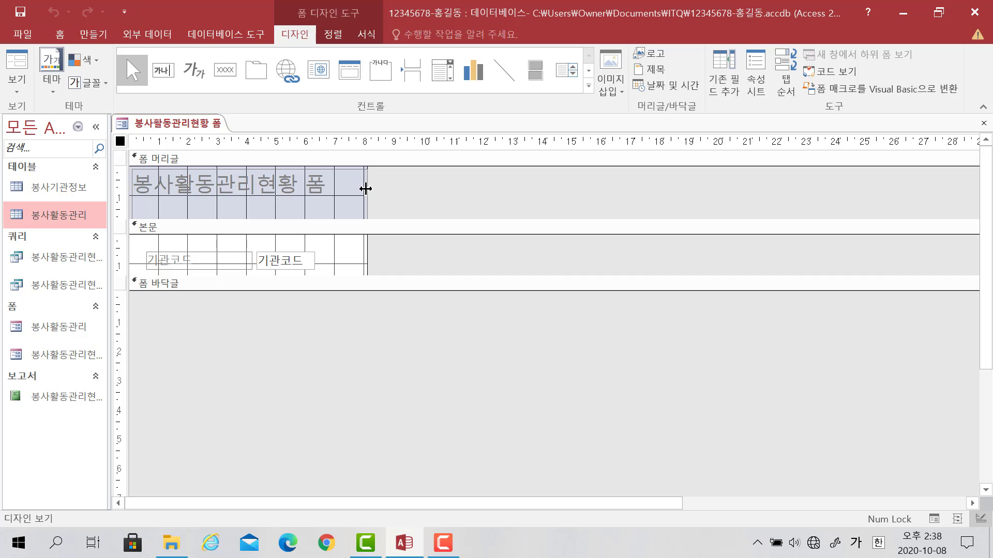
# Step: Widen the form to about 13.8 cm and set the header title label's special effect (특수 효과) to 그림자
pyautogui.moveTo(365, 189); pyautogui.dragTo(532, 199)
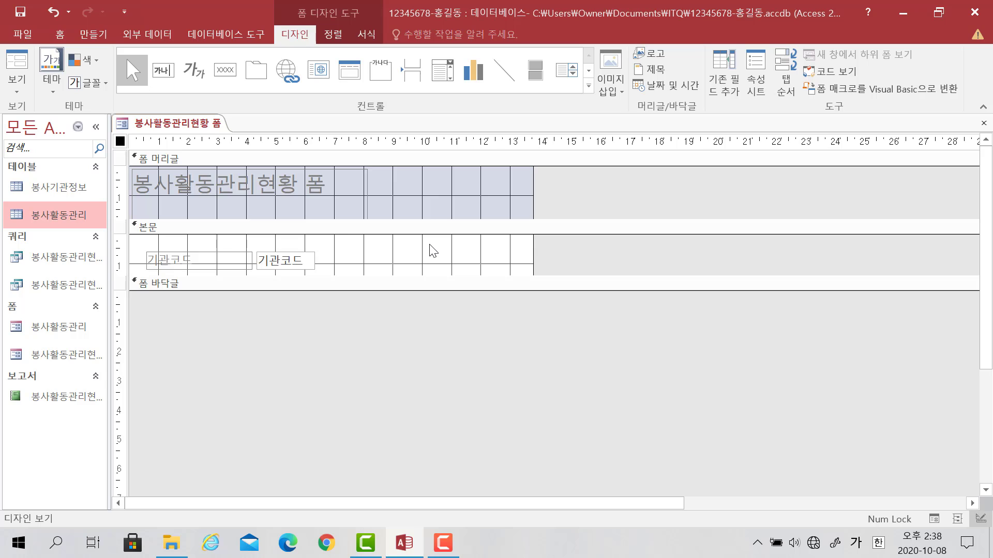
pyautogui.click(349, 169)
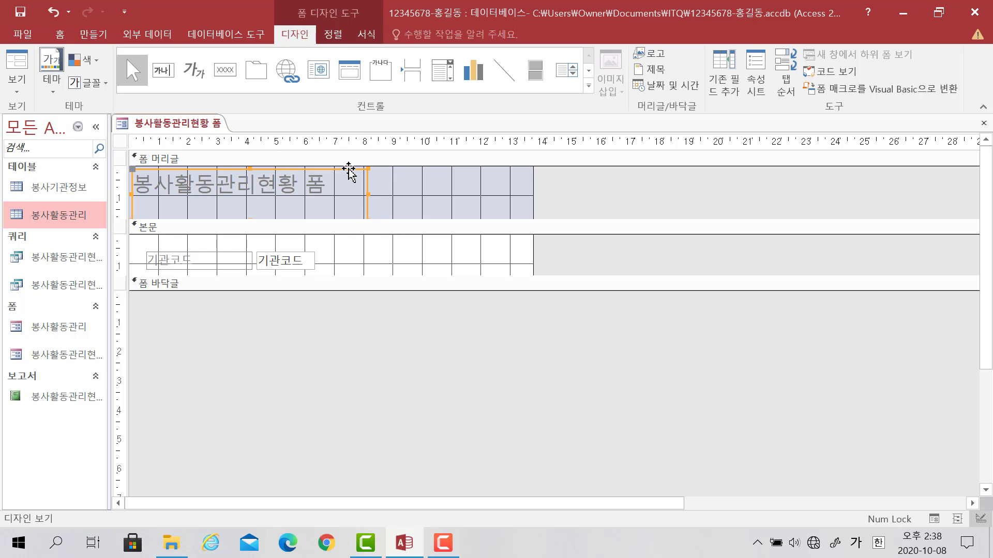
pyautogui.doubleClick(348, 170)
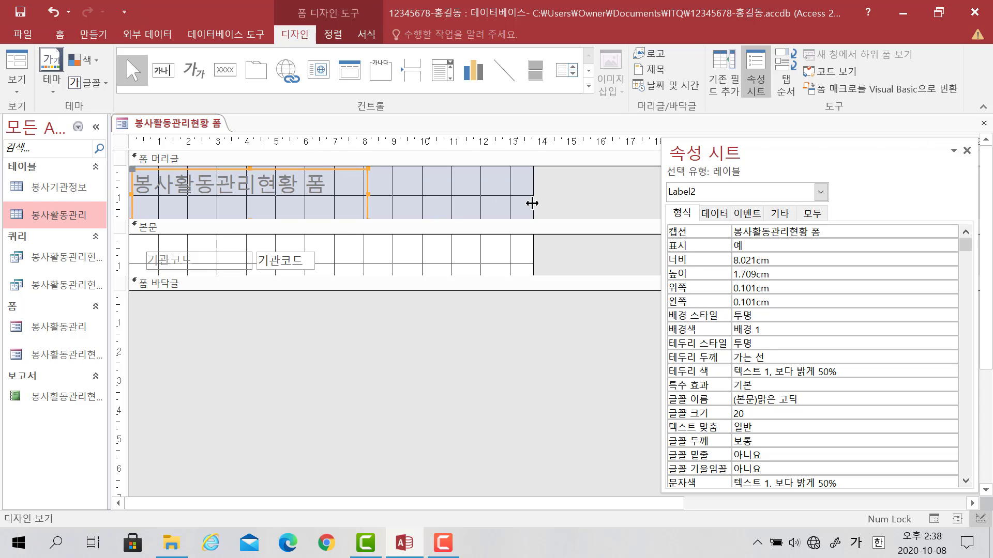
pyautogui.click(686, 215)
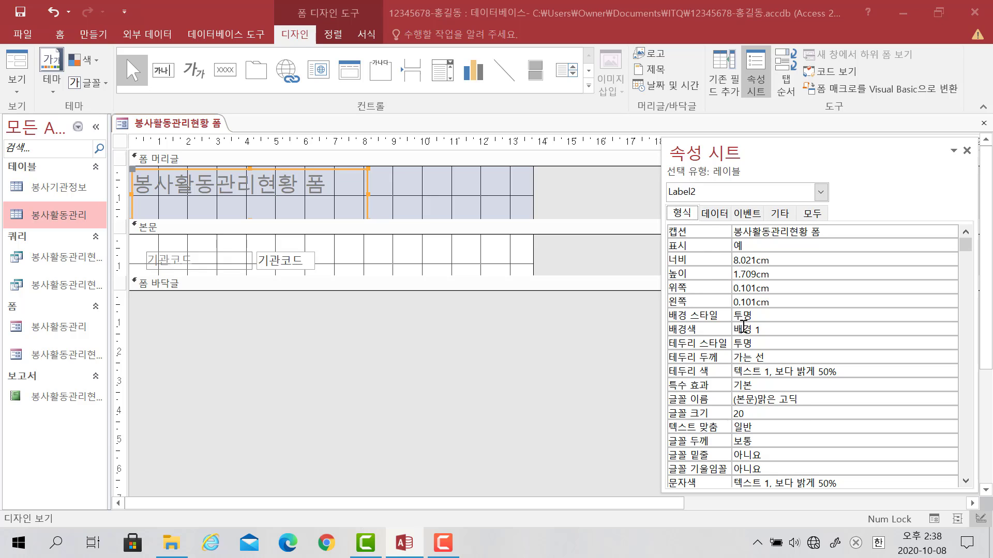
pyautogui.click(779, 387)
pyautogui.click(950, 385)
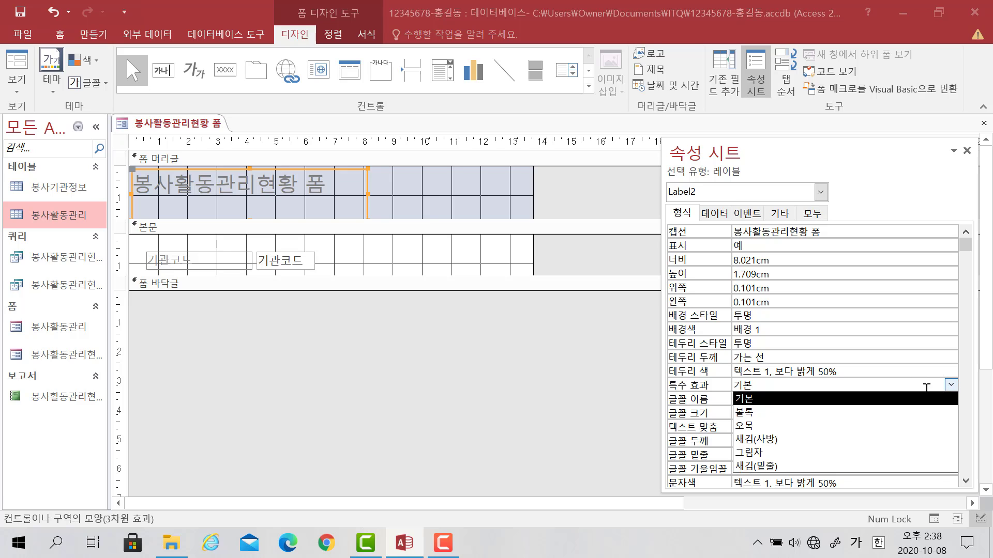
pyautogui.click(888, 453)
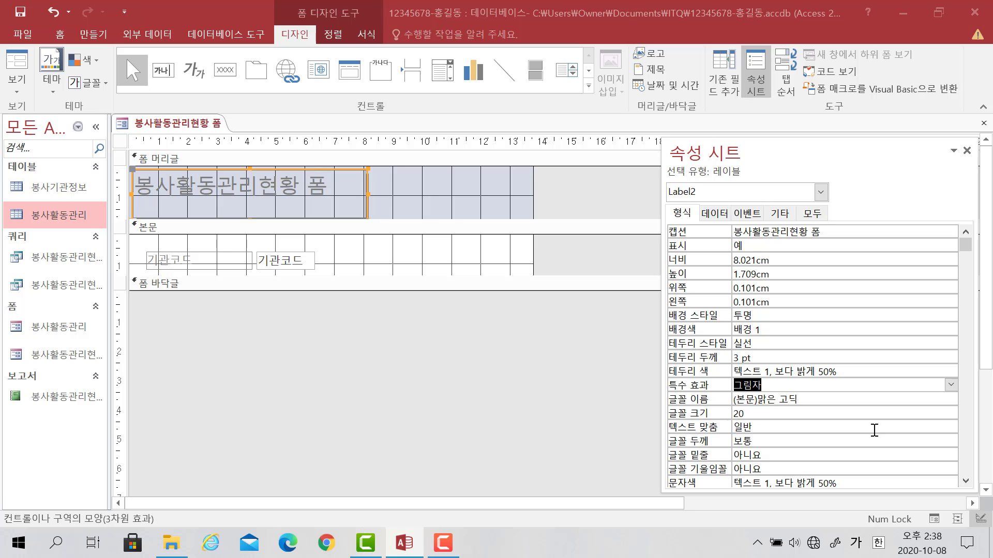
# Step: Set the title label's font to 굴림, size 22, with centred (가운데) text alignment, and close the property sheet
pyautogui.click(796, 399)
pyautogui.click(687, 399)
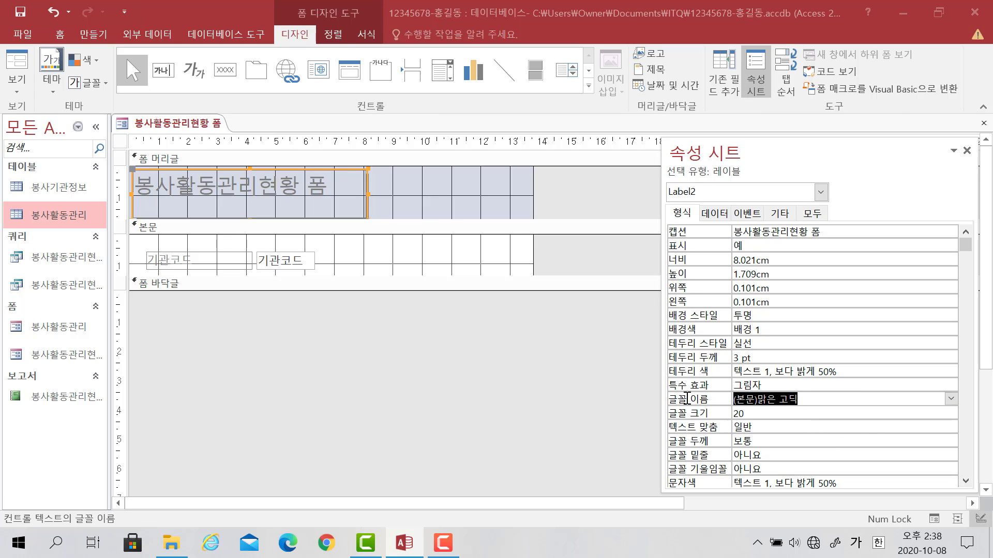
pyautogui.write('ㄱ굴림')
pyautogui.press('Return')
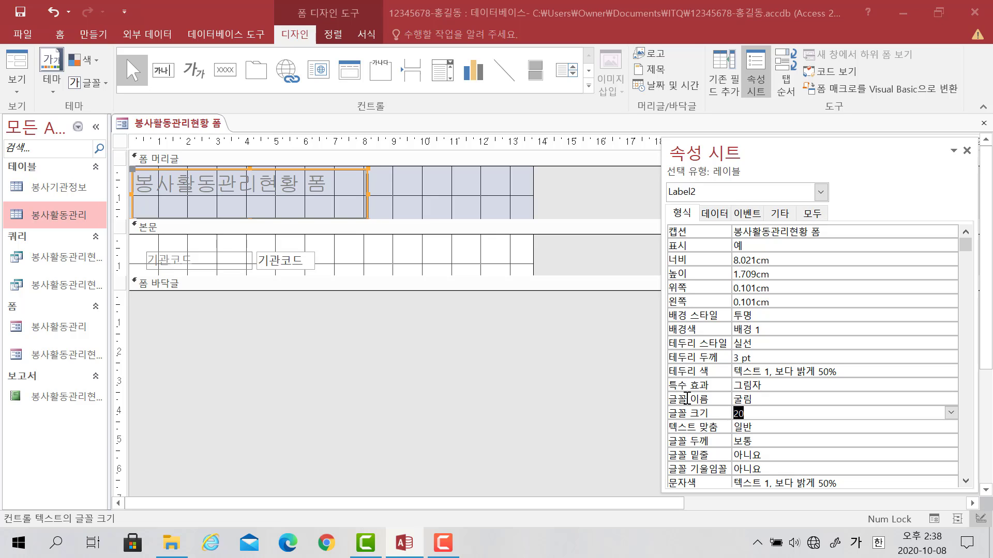
pyautogui.write('22')
pyautogui.press('Return')
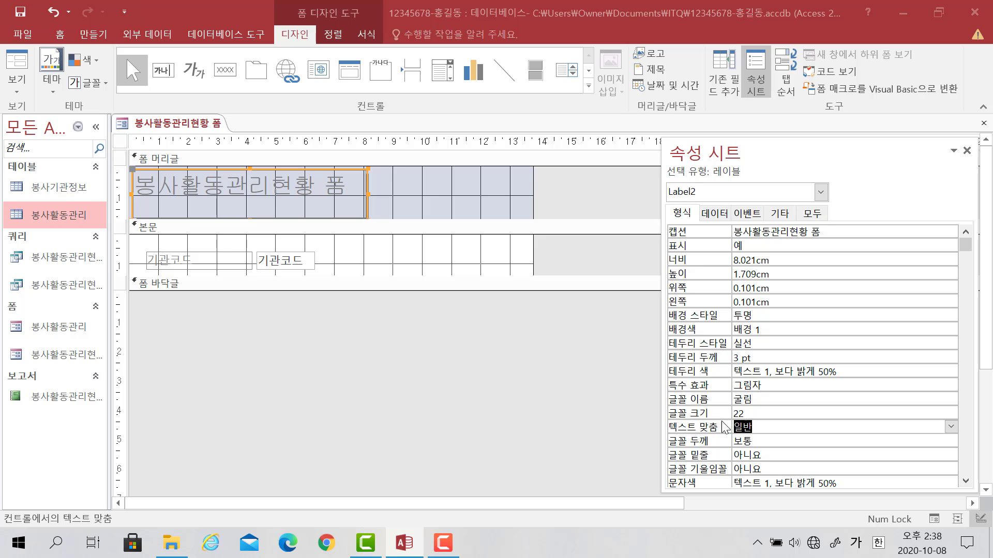
pyautogui.click(950, 427)
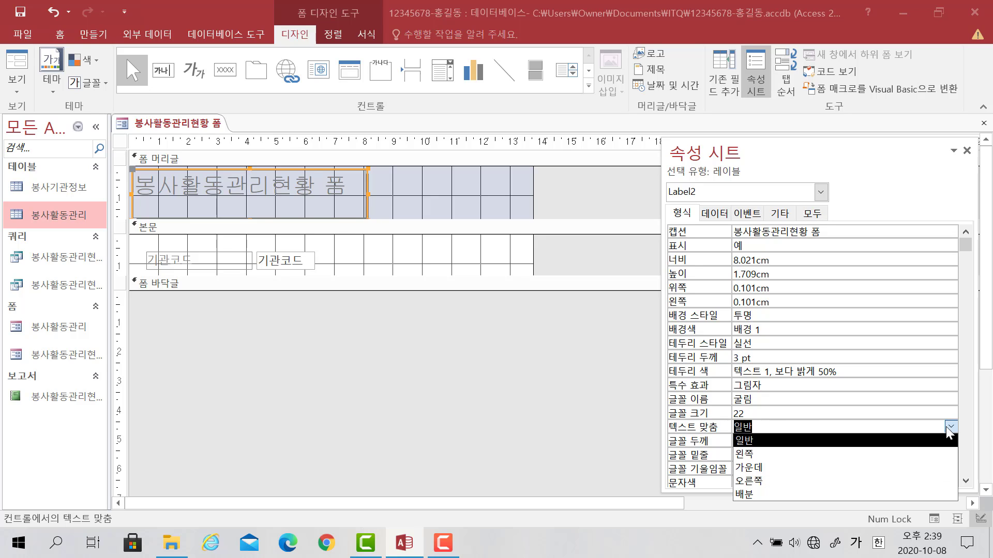
pyautogui.click(892, 468)
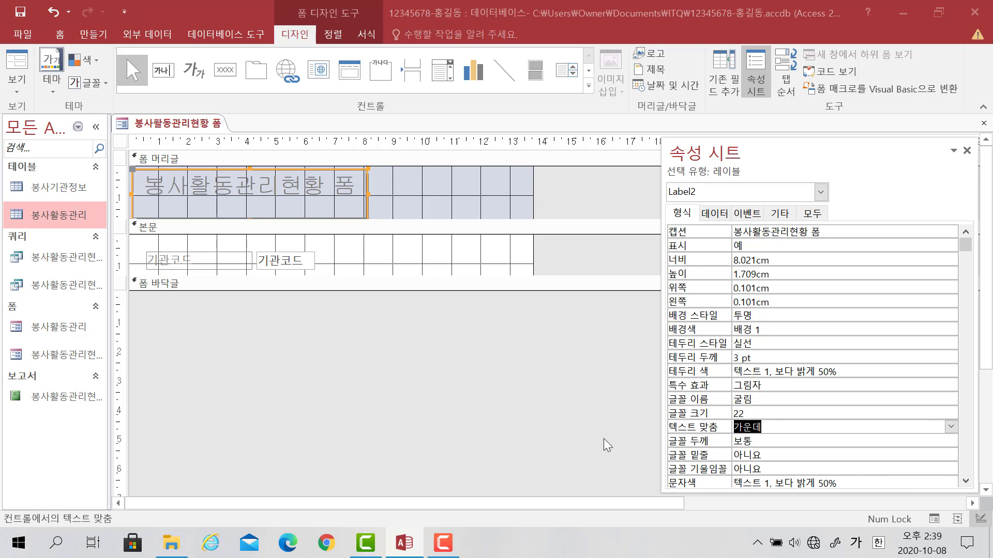
pyautogui.click(568, 421)
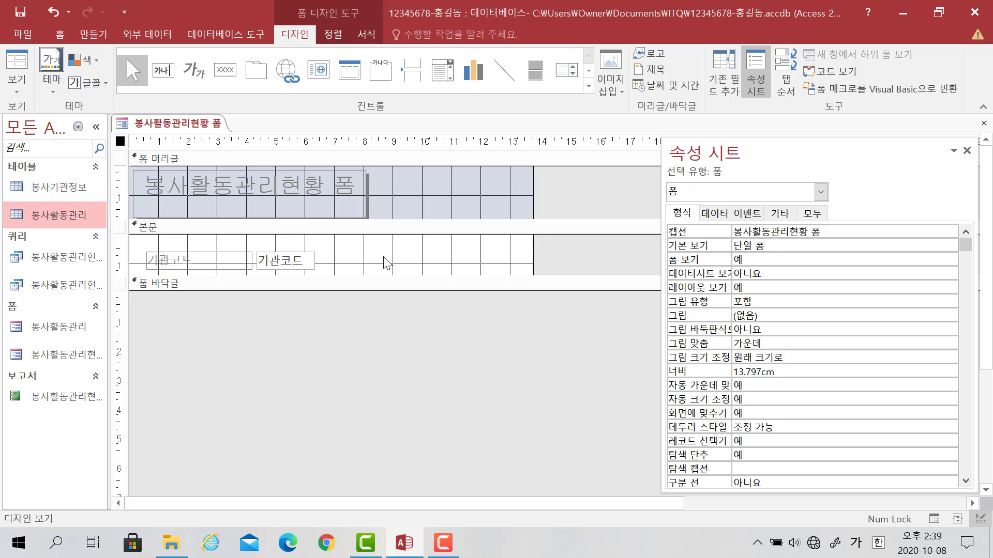
pyautogui.click(967, 151)
# Step: Extend the form header to about 2 cm high and shorten the title label to about 1.2 cm
pyautogui.click(275, 206)
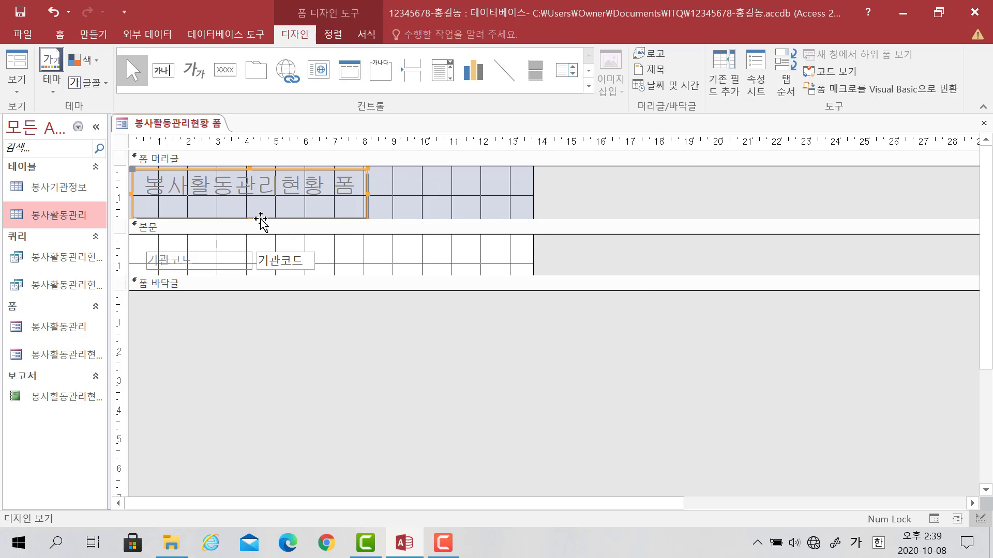
pyautogui.moveTo(261, 223); pyautogui.dragTo(261, 231)
pyautogui.click(249, 215)
pyautogui.click(250, 203)
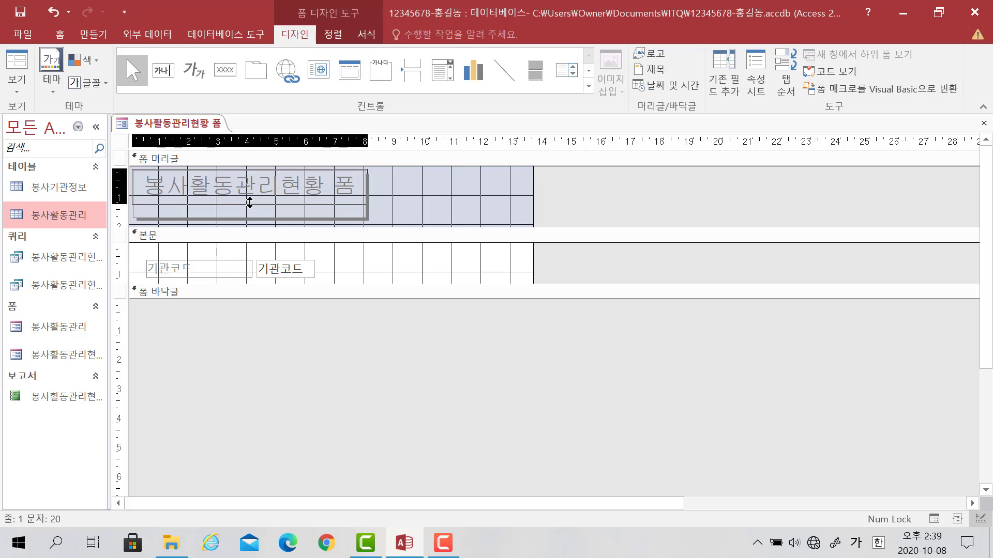
pyautogui.click(250, 203)
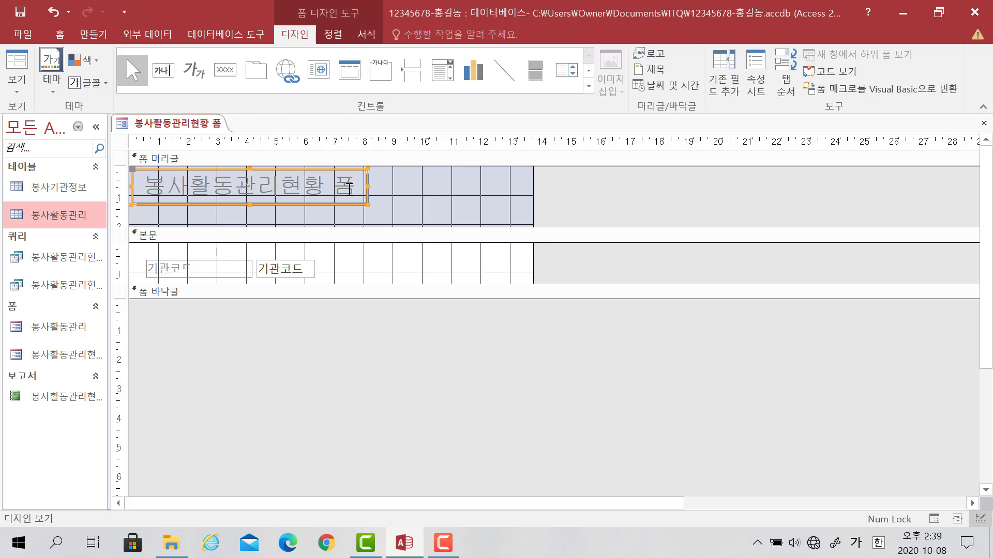
# Step: Move the title label to about 3 cm from the form's left edge and extend the form header to about 3 cm high
pyautogui.moveTo(368, 179); pyautogui.dragTo(456, 187)
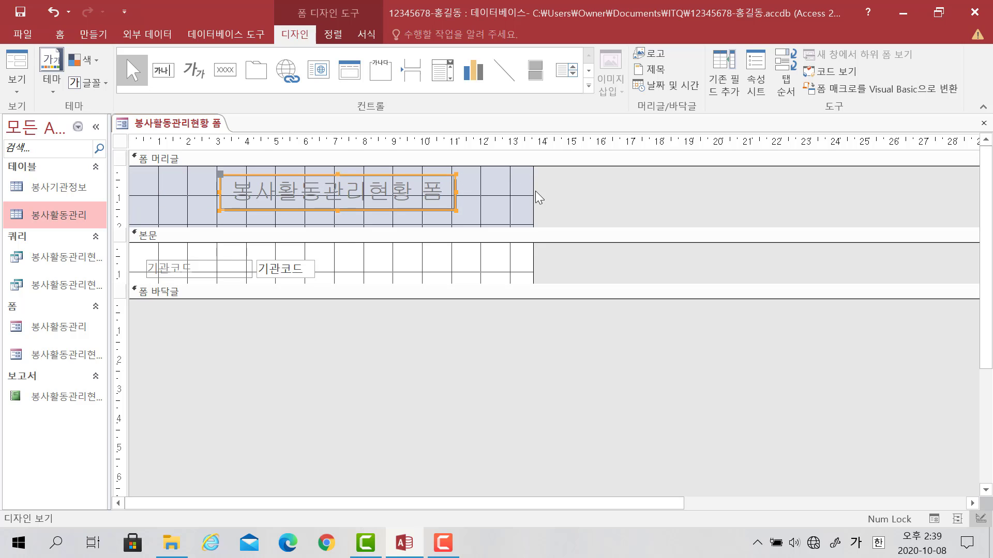
pyautogui.click(592, 194)
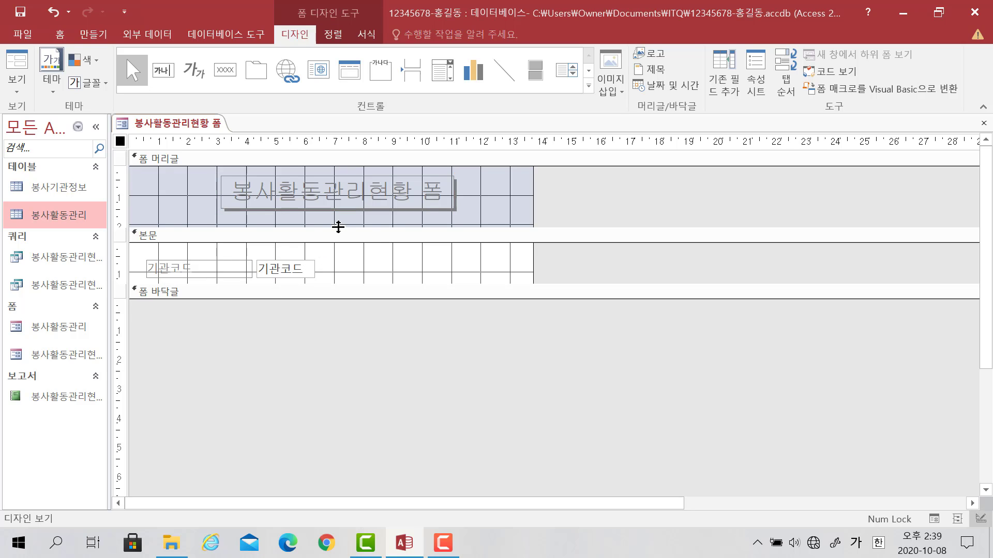
pyautogui.moveTo(338, 227); pyautogui.dragTo(338, 257)
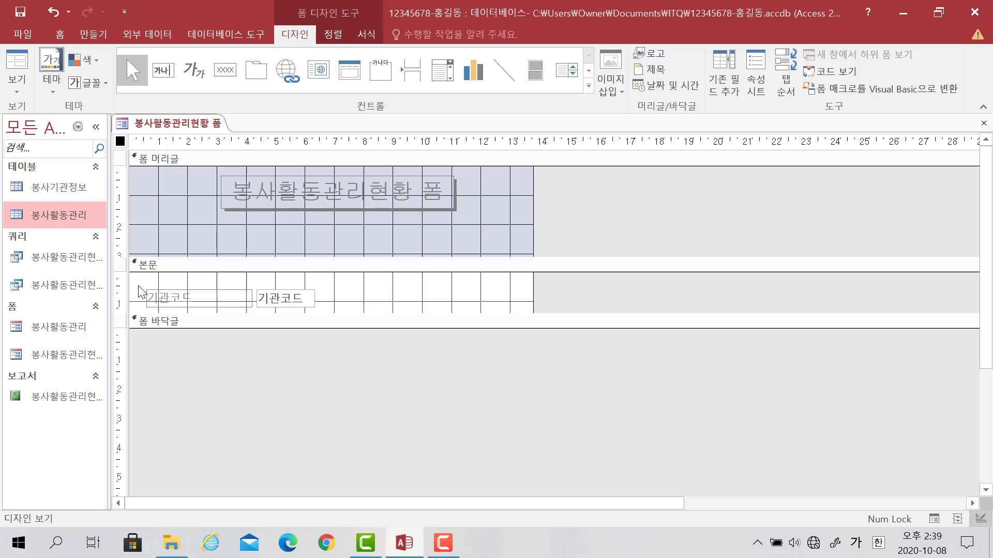
# Step: Move the 기관코드 label and text box together from the 본문 section into the form header, below the title label
pyautogui.moveTo(140, 292); pyautogui.dragTo(309, 313)
pyautogui.moveTo(234, 294); pyautogui.dragTo(230, 228)
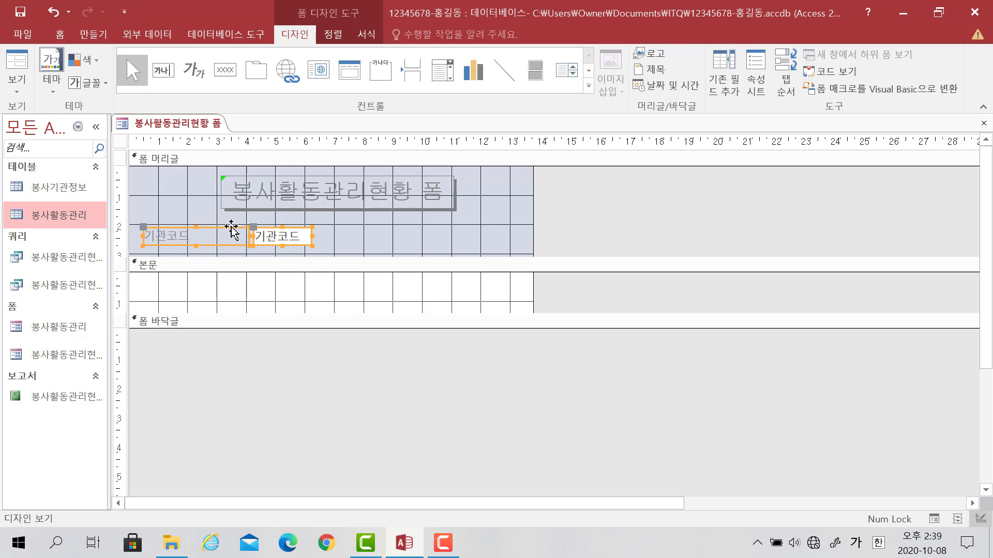
pyautogui.click(253, 293)
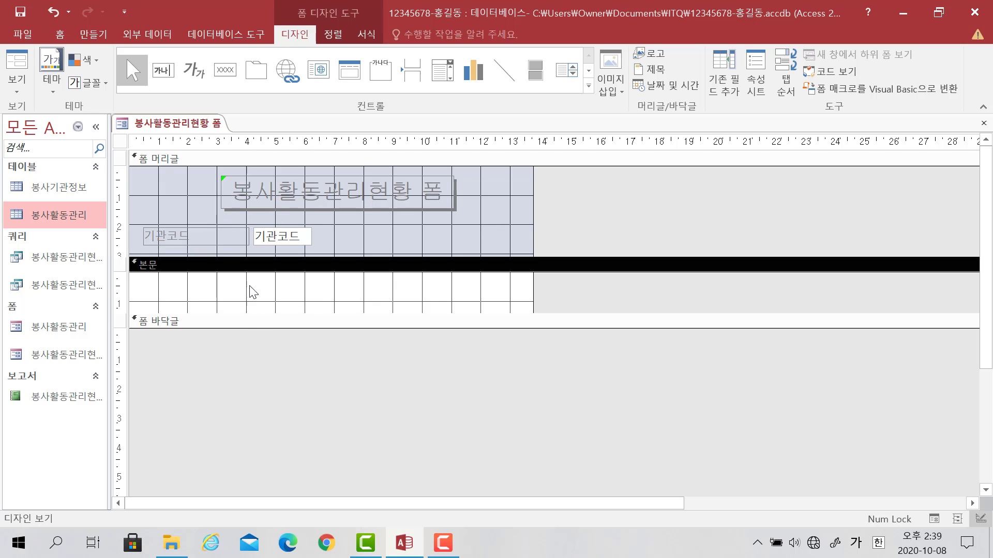
# Step: Narrow the 기관코드 label to about 2 cm and widen its text box leftwards to about 3.5 cm
pyautogui.click(213, 239)
pyautogui.moveTo(249, 235); pyautogui.dragTo(212, 240)
pyautogui.click(257, 241)
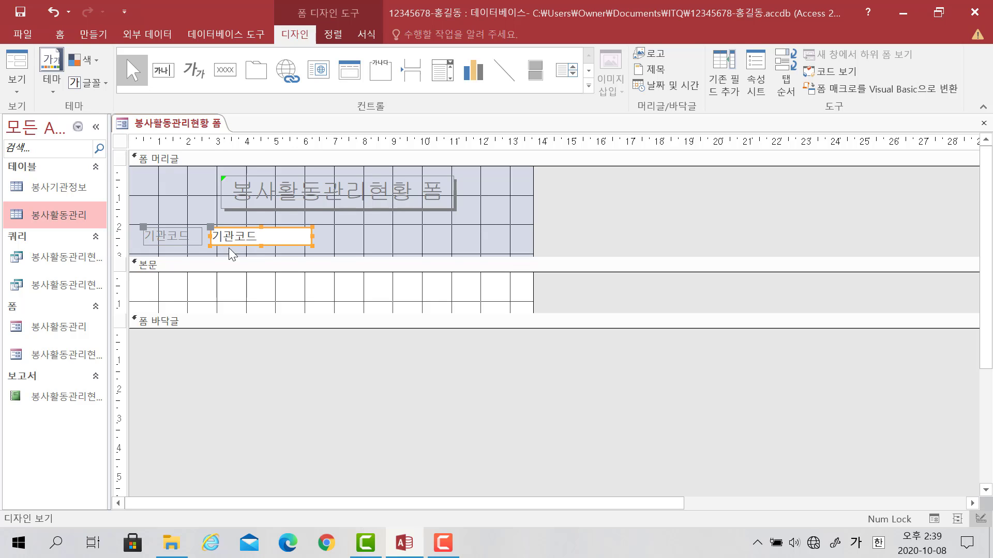
# Step: Change the 기관코드 text box in the form header to a combo box (콤보 상자)
pyautogui.rightClick(258, 229)
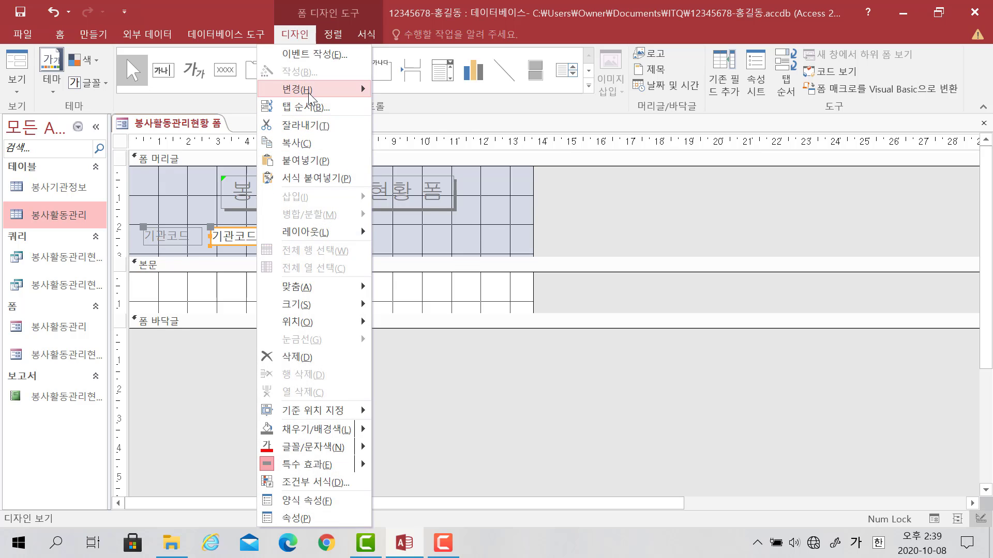
pyautogui.moveTo(309, 92)
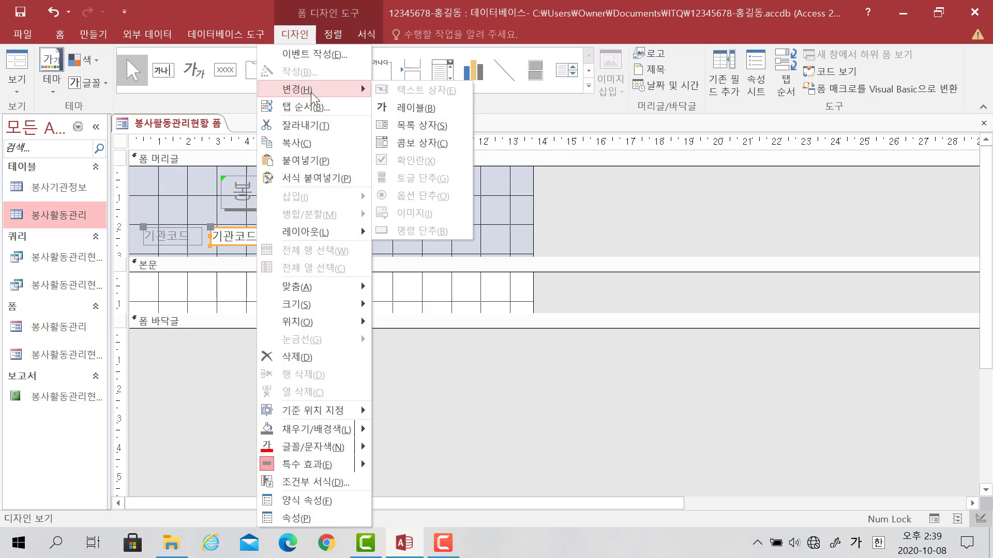
pyautogui.click(422, 143)
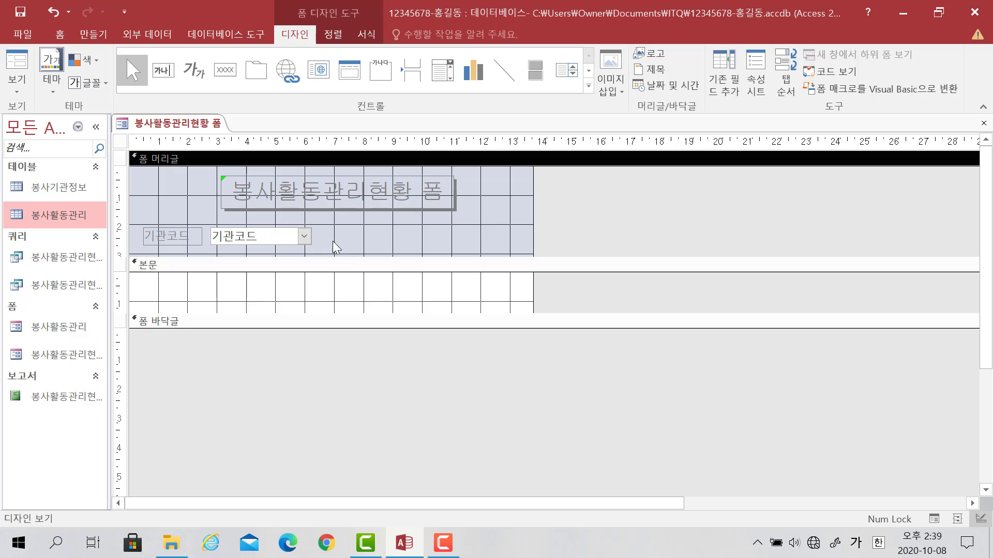
# Step: Set the 기관코드 combo box's row source (행 원본) to 봉사활동관리현황 and close the property sheet
pyautogui.click(271, 241)
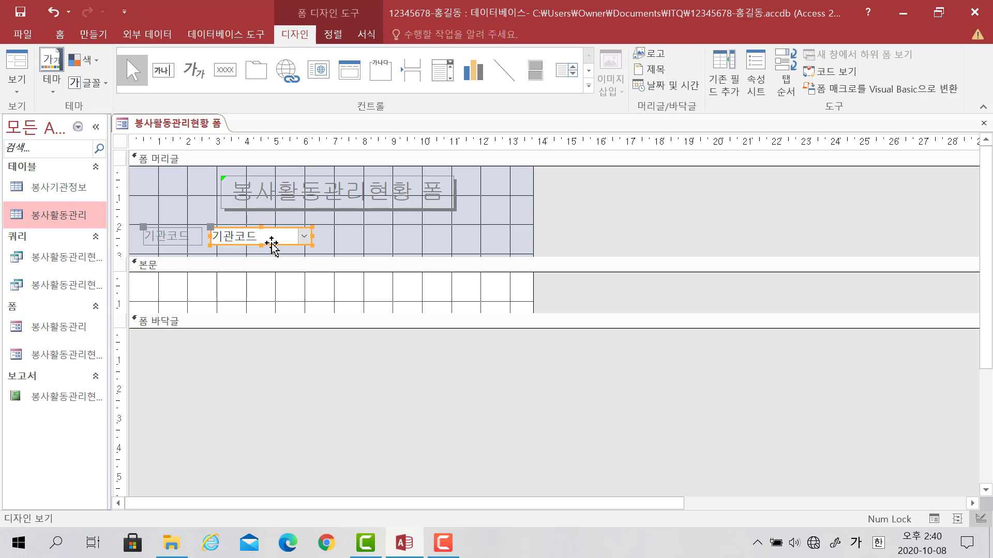
pyautogui.doubleClick(271, 241)
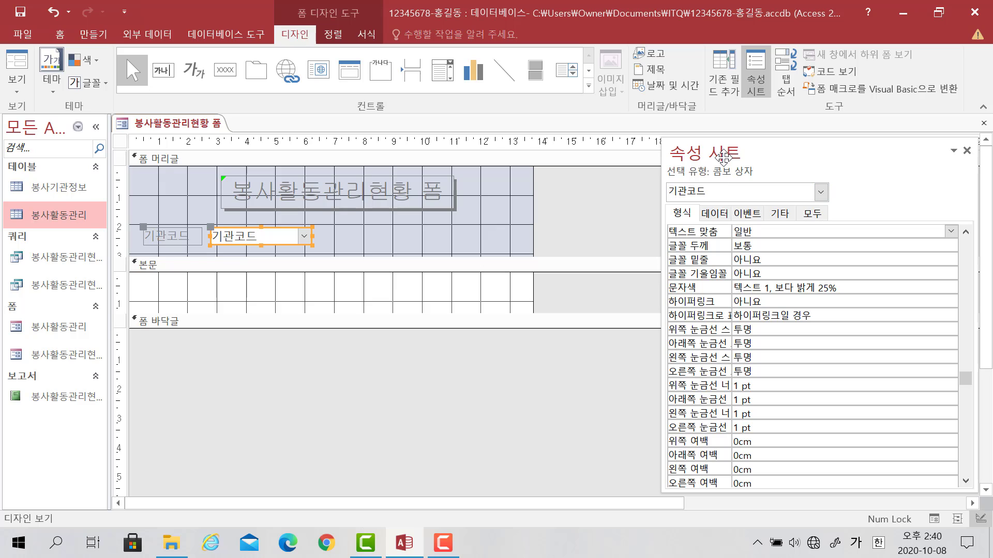
pyautogui.click(723, 215)
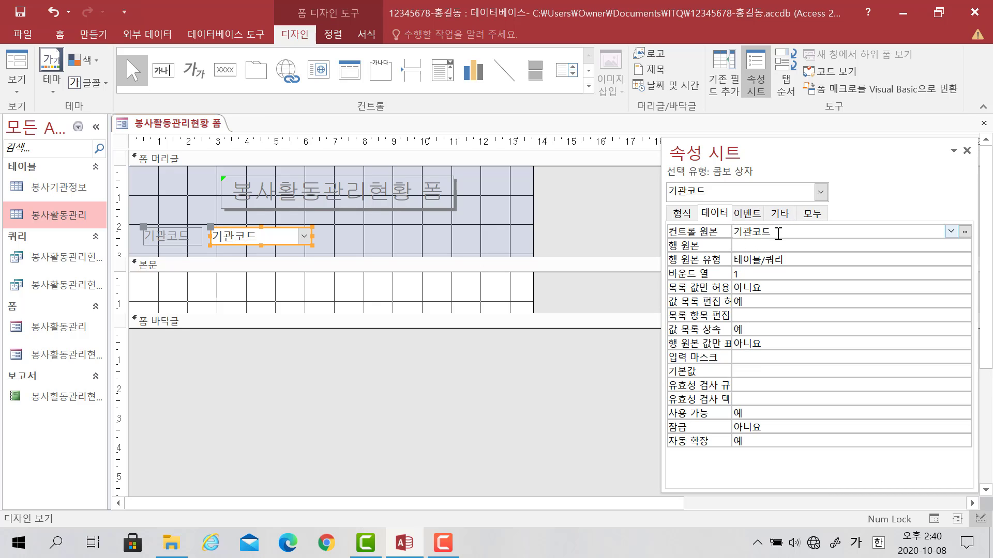
pyautogui.click(801, 239)
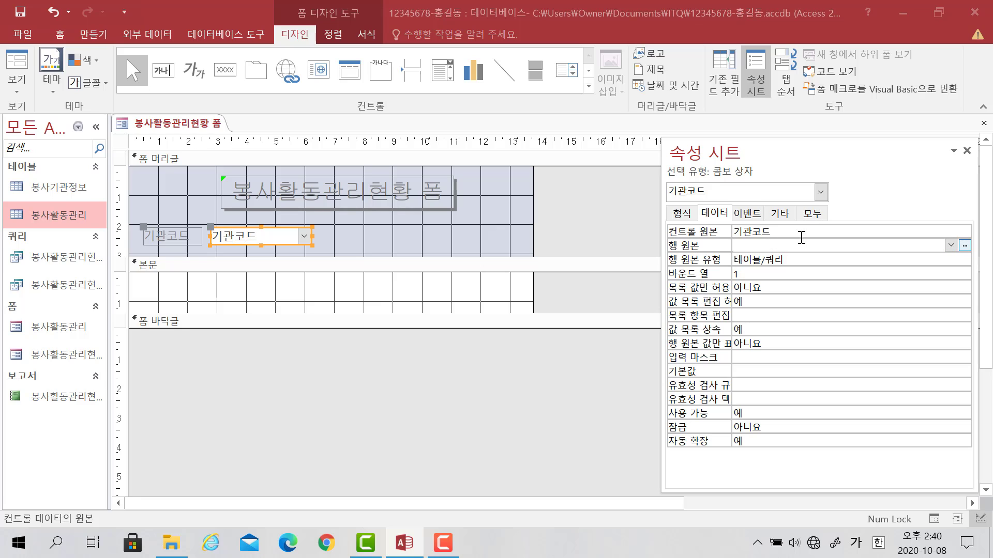
pyautogui.click(951, 246)
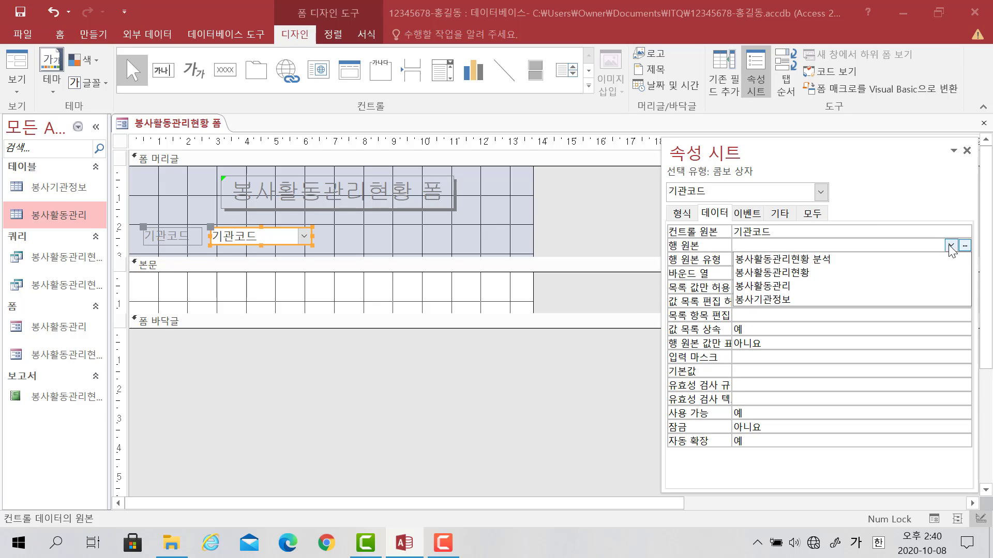
pyautogui.click(878, 273)
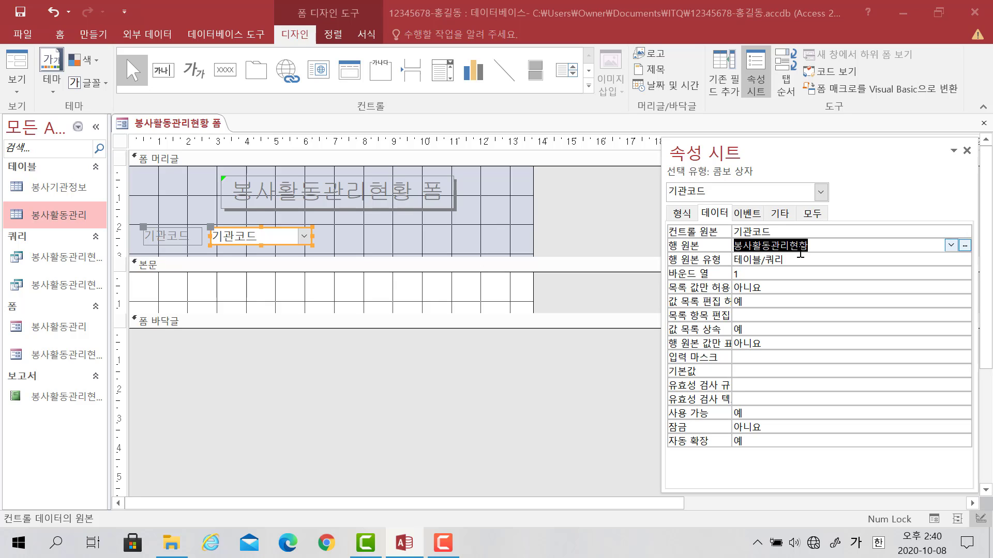
pyautogui.click(607, 234)
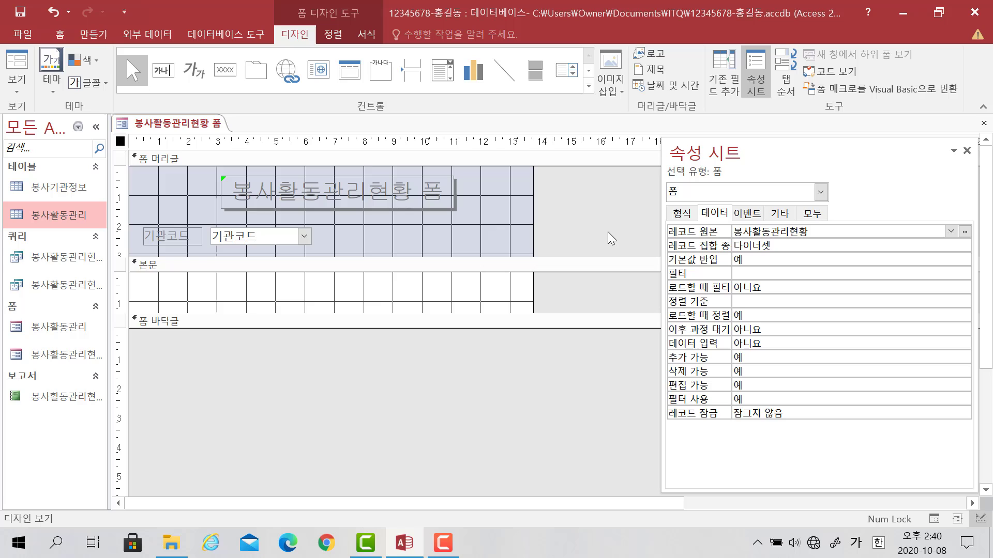
pyautogui.click(967, 150)
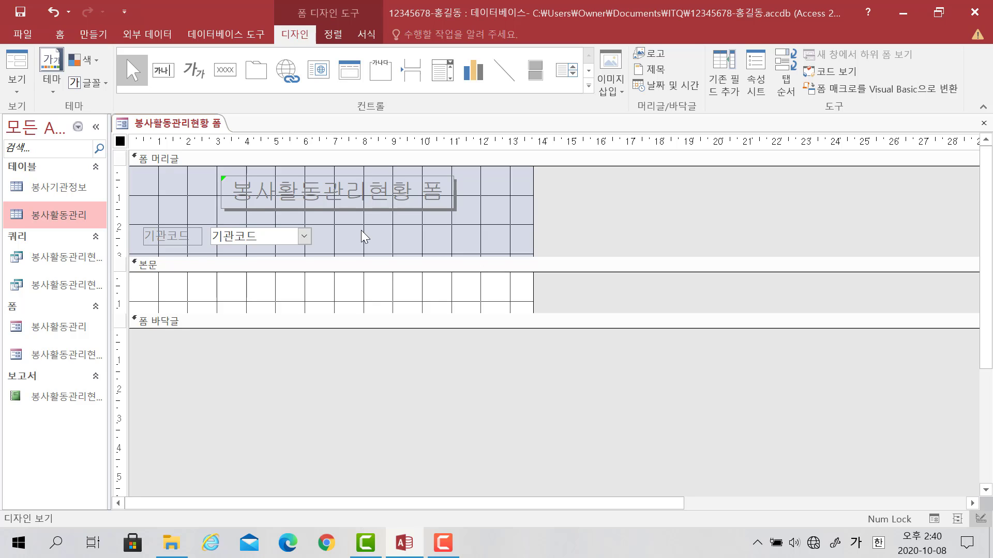
# Step: Set the form's record selector (레코드 선택기) property to 아니요 and close the property sheet
pyautogui.doubleClick(120, 141)
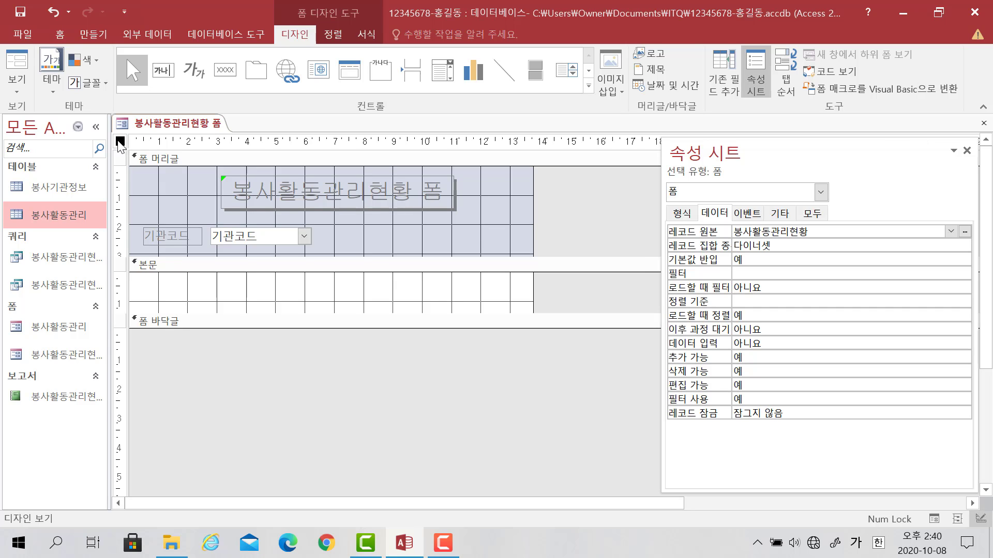
pyautogui.click(687, 213)
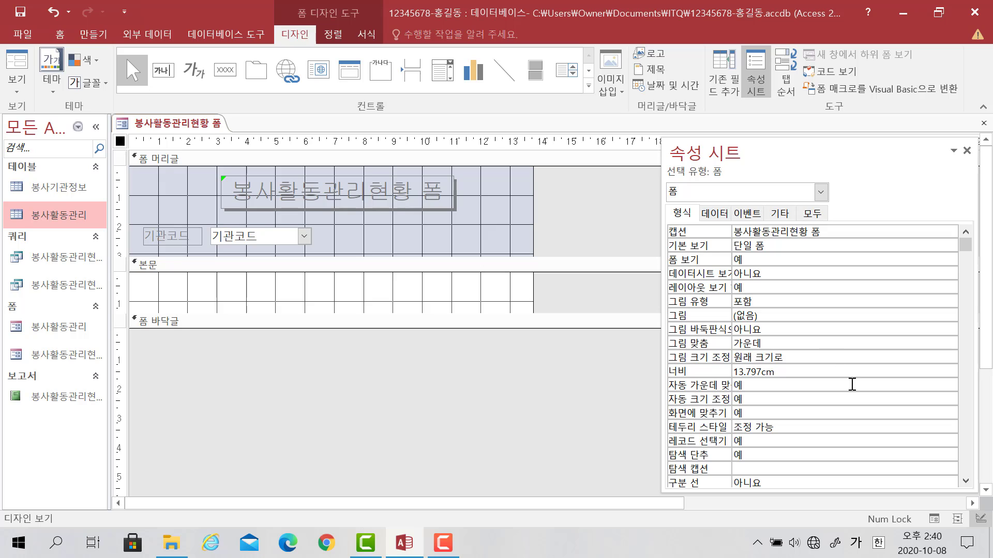
pyautogui.click(764, 440)
pyautogui.click(951, 441)
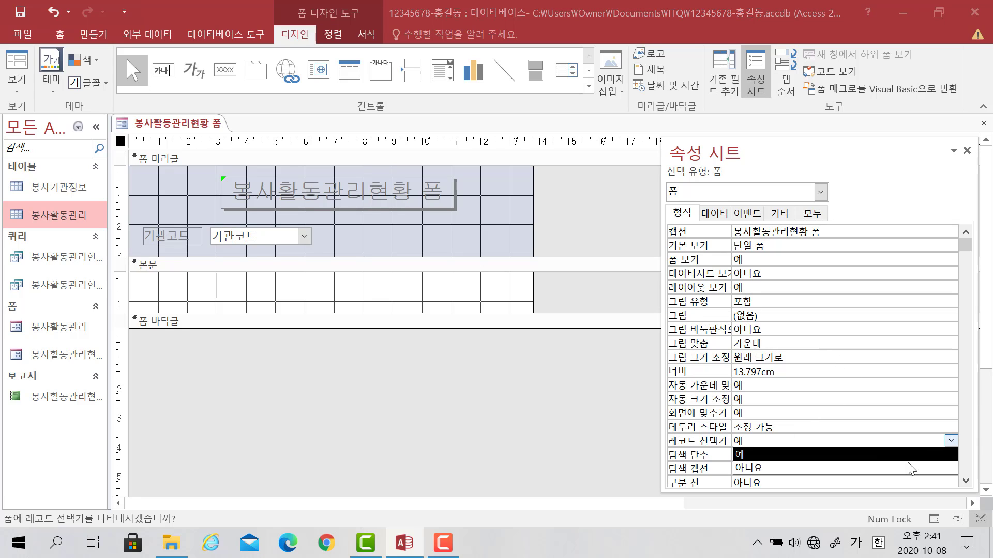
pyautogui.click(911, 468)
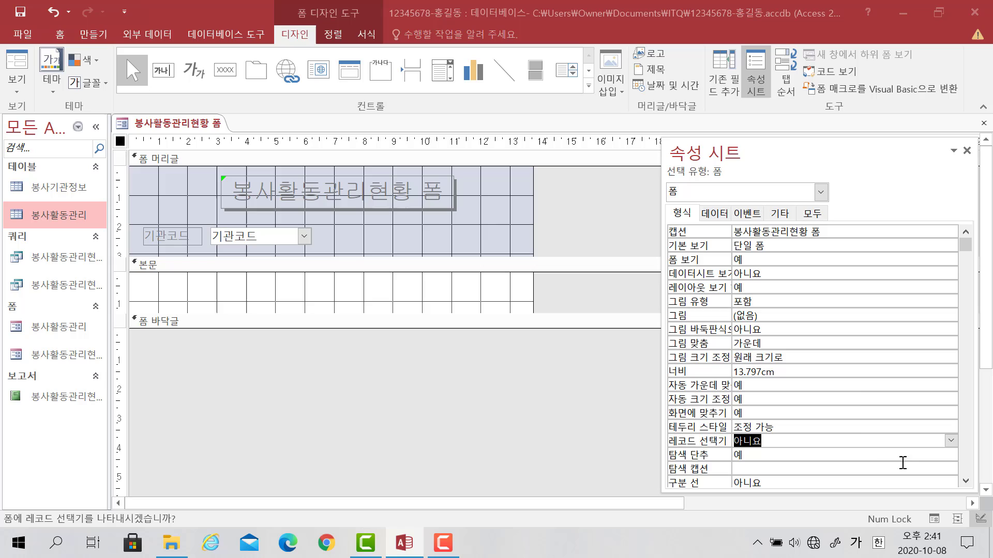
pyautogui.click(967, 150)
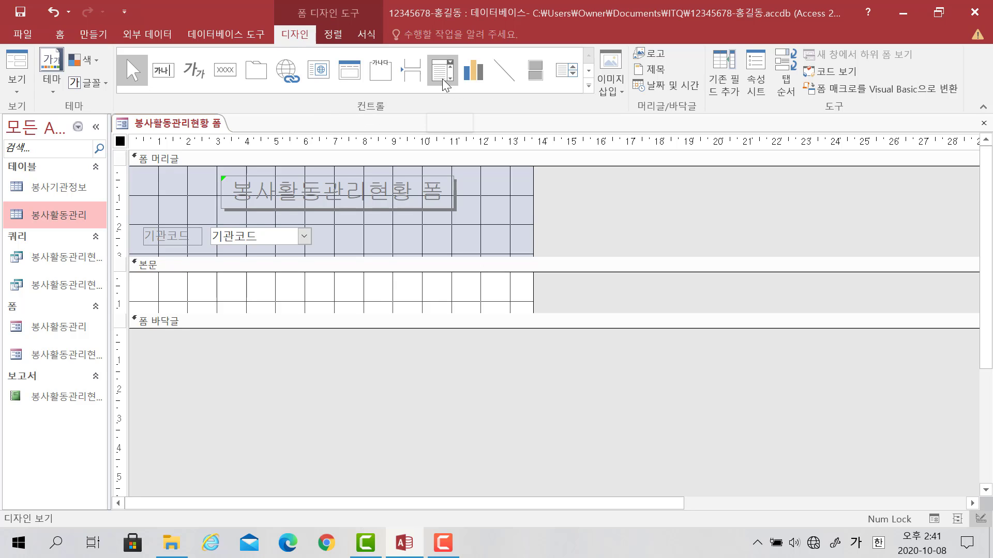
# Step: Place a subform control in the 본문 section, about 0.7 cm from the left edge, to start the subform wizard
pyautogui.click(589, 86)
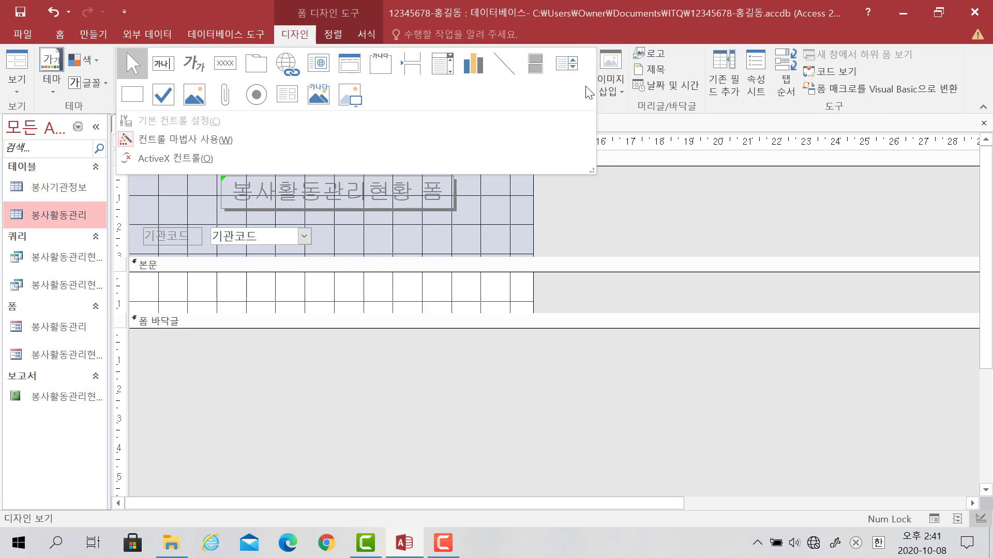
pyautogui.click(287, 103)
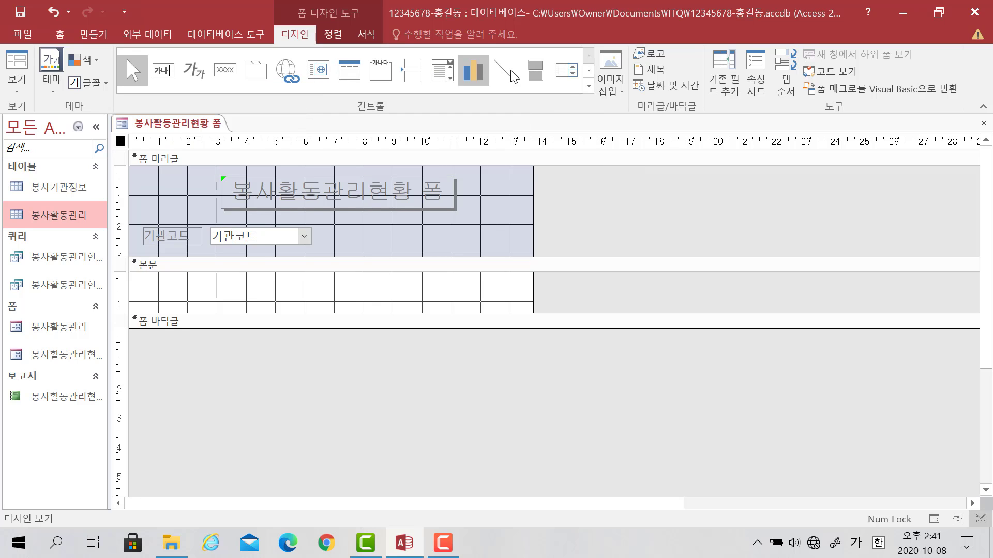
pyautogui.click(590, 82)
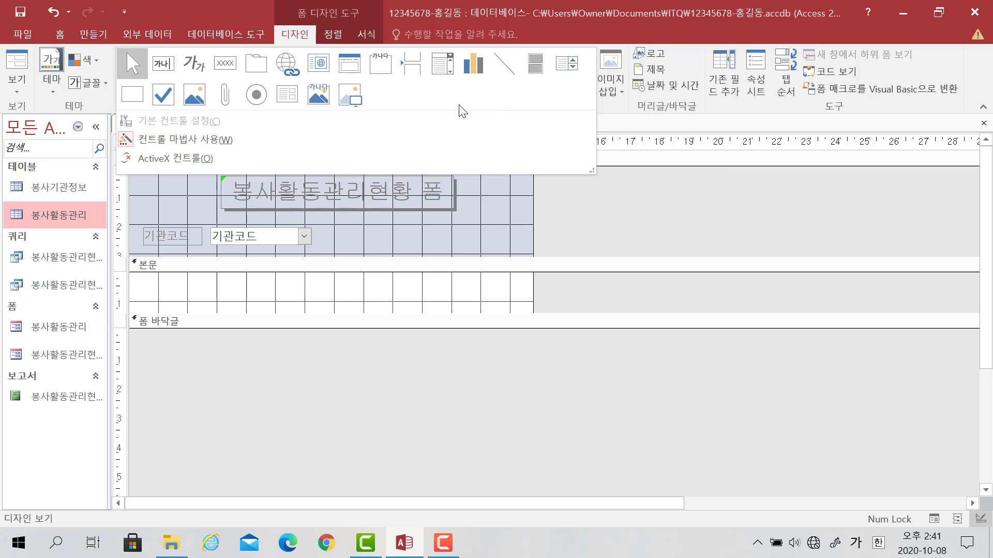
pyautogui.click(288, 94)
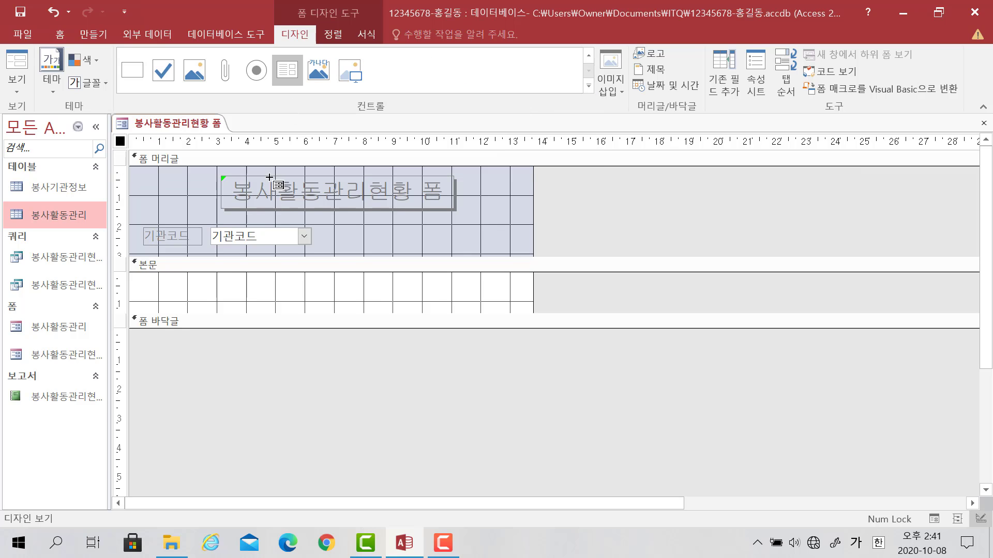
pyautogui.click(149, 287)
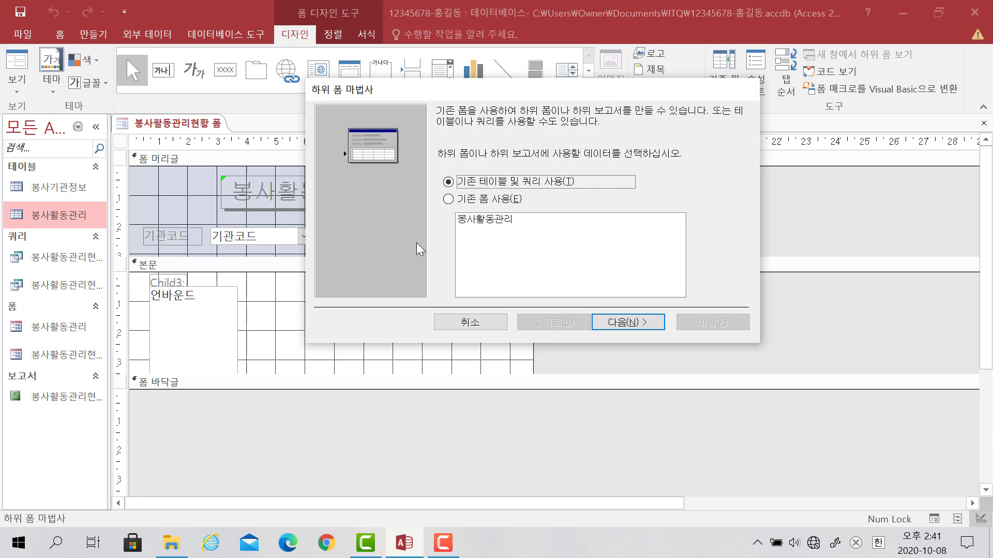
# Step: Complete the subform wizard using the existing 봉사활동관리 form, keeping the listed 기관코드 link and the subform name 봉사활동관리
pyautogui.click(463, 200)
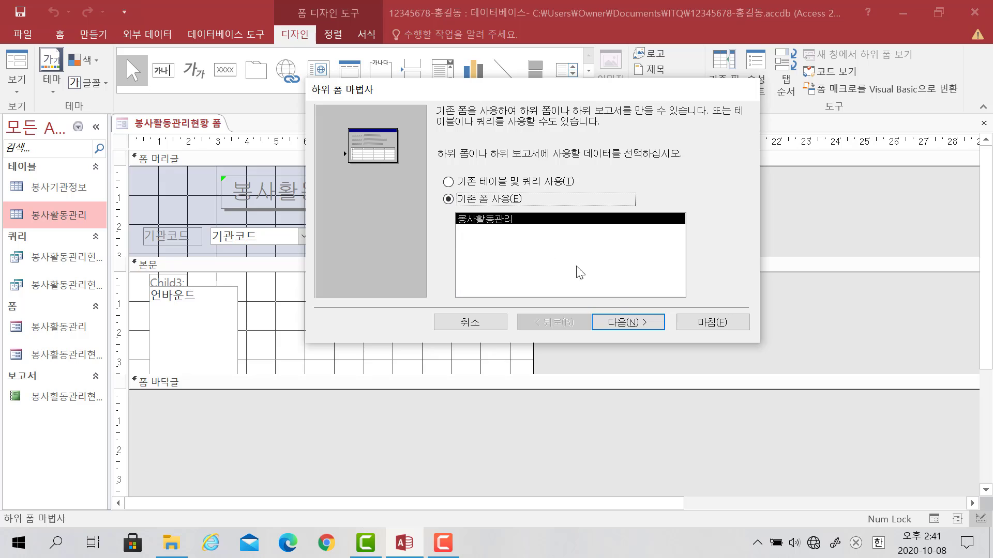
pyautogui.click(625, 322)
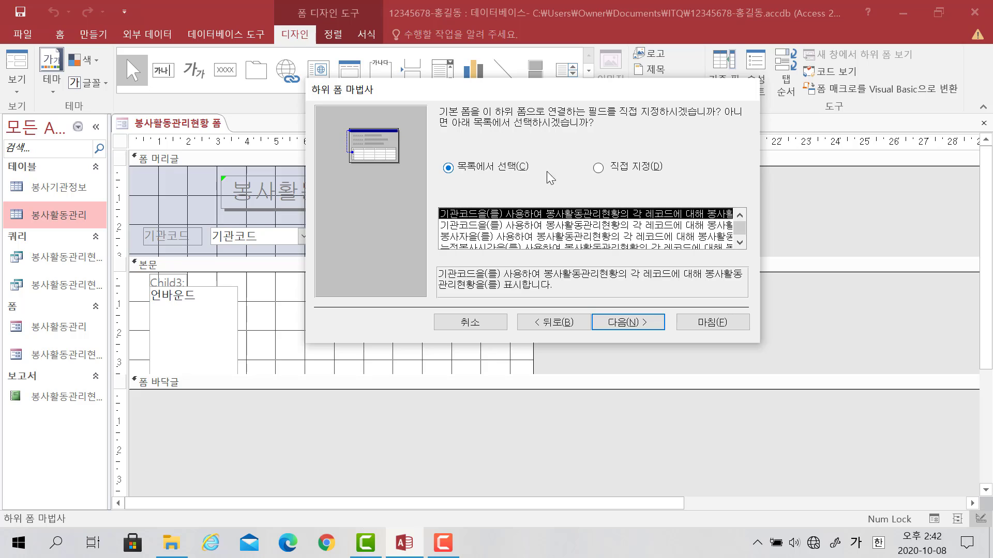
pyautogui.click(614, 325)
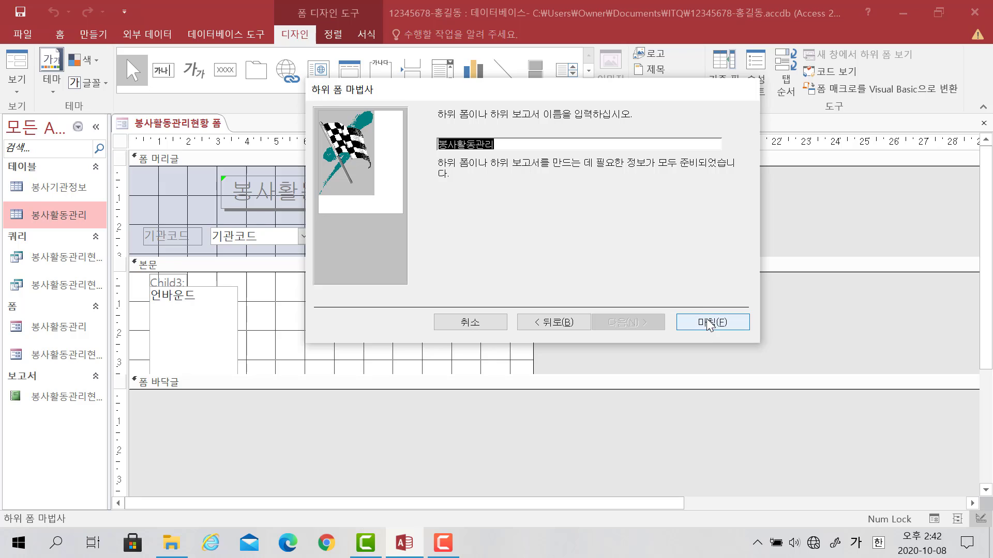
pyautogui.press('Tab')
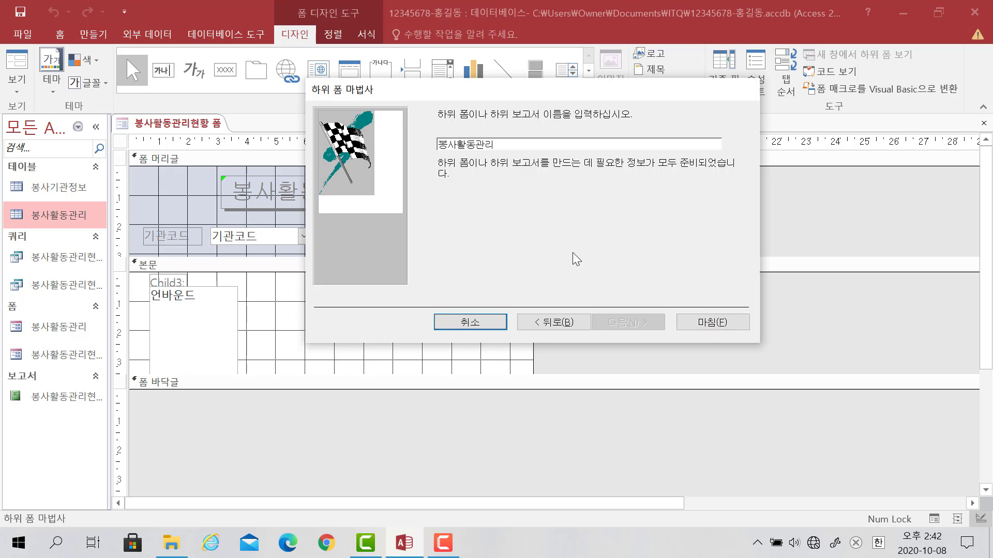
pyautogui.click(712, 322)
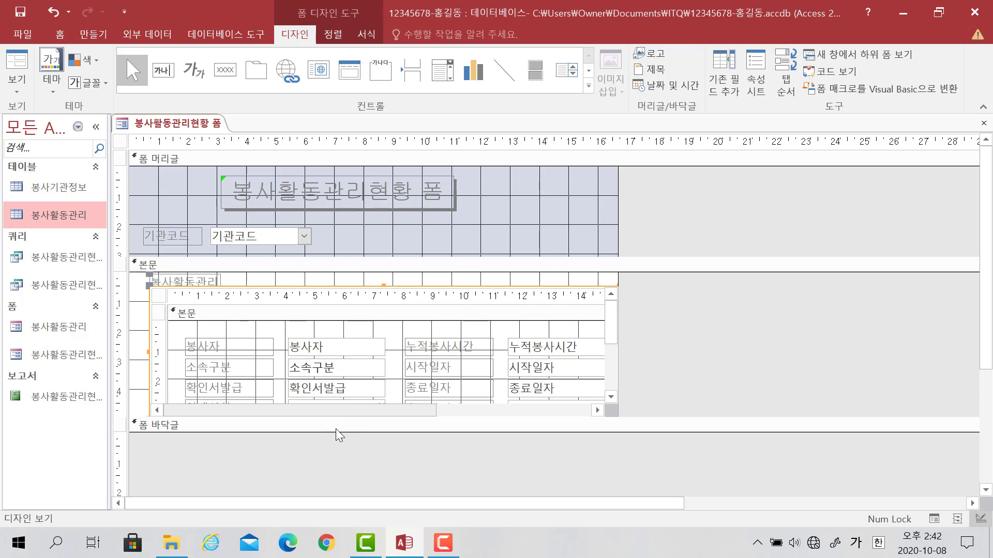
# Step: Open the form footer to about 0.7 cm, extend the 본문 section to about 6 cm high, and select the 봉사활동관리 subform
pyautogui.moveTo(349, 431); pyautogui.dragTo(348, 454)
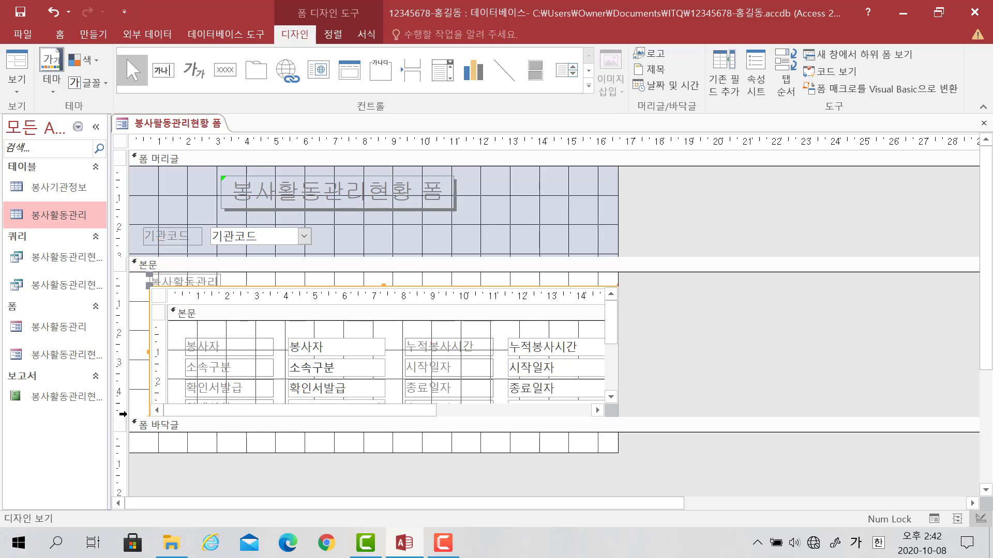
pyautogui.click(146, 425)
pyautogui.moveTo(142, 418); pyautogui.dragTo(147, 451)
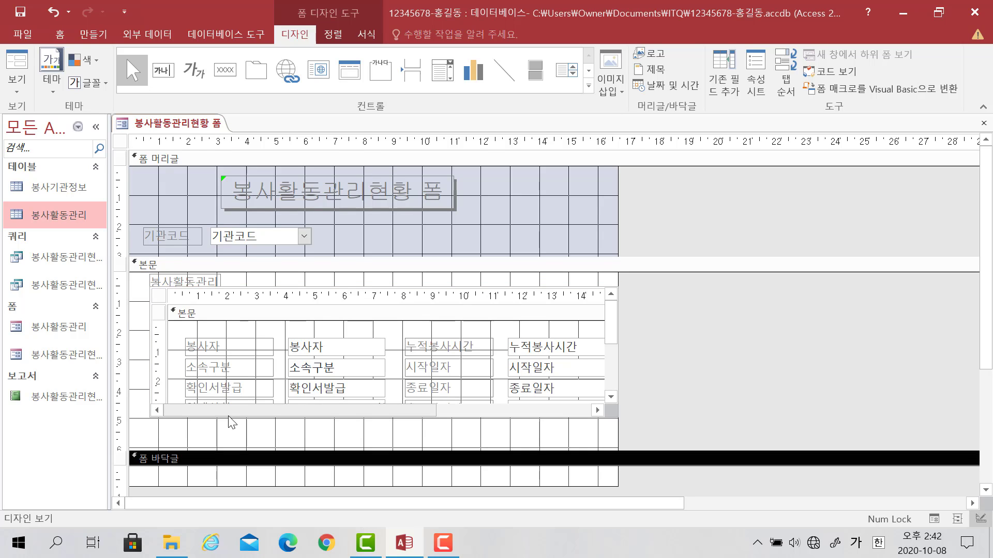
pyautogui.click(284, 417)
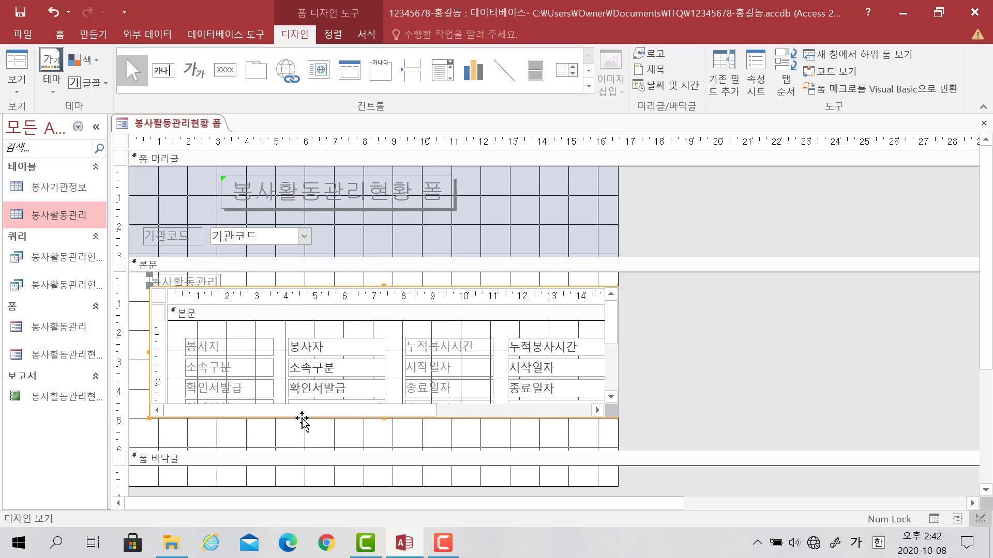
# Step: Move the 봉사활동관리 subform slightly down and left in the 본문 section, and raise its label so it sits clear above the subform
pyautogui.click(299, 432)
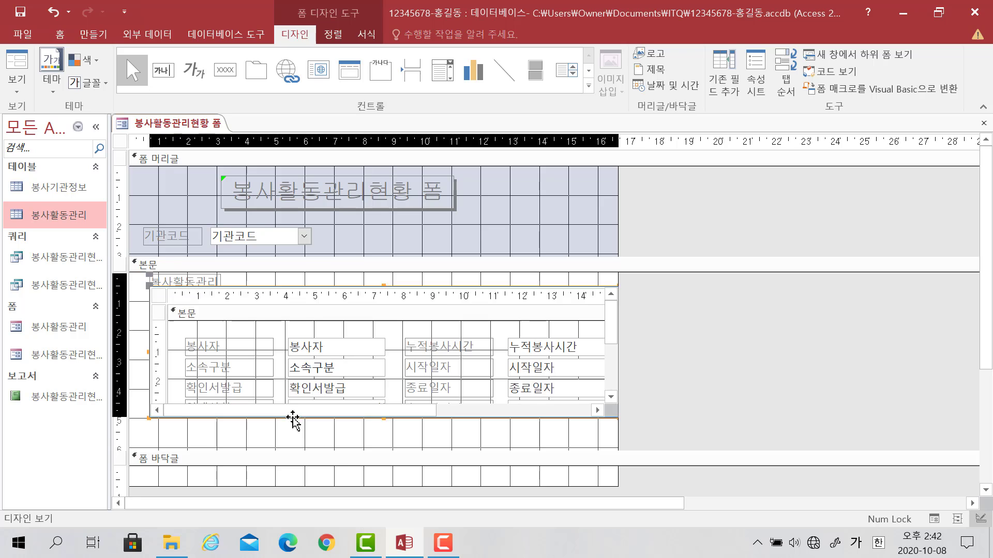
pyautogui.click(296, 426)
pyautogui.moveTo(289, 434); pyautogui.dragTo(287, 434)
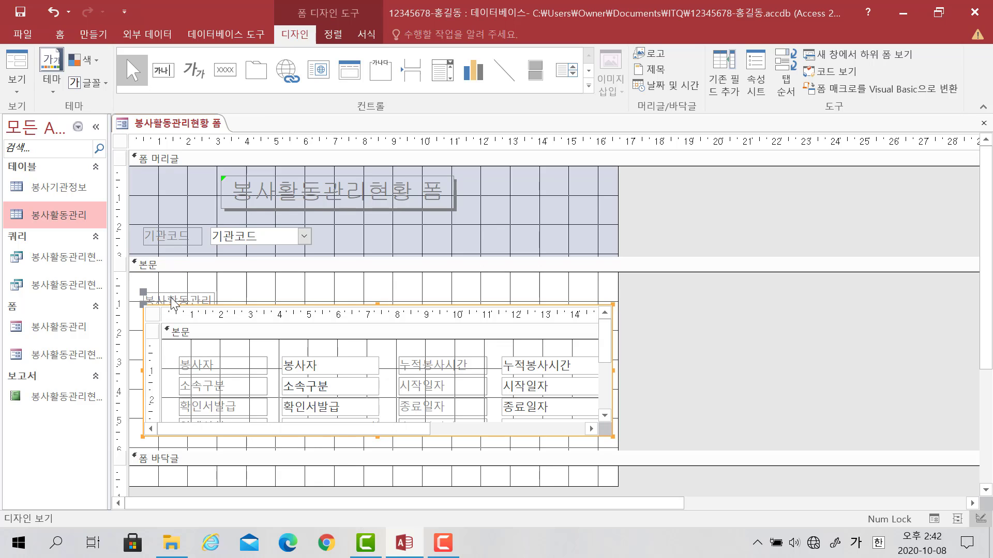
pyautogui.click(143, 293)
pyautogui.moveTo(143, 289); pyautogui.dragTo(143, 282)
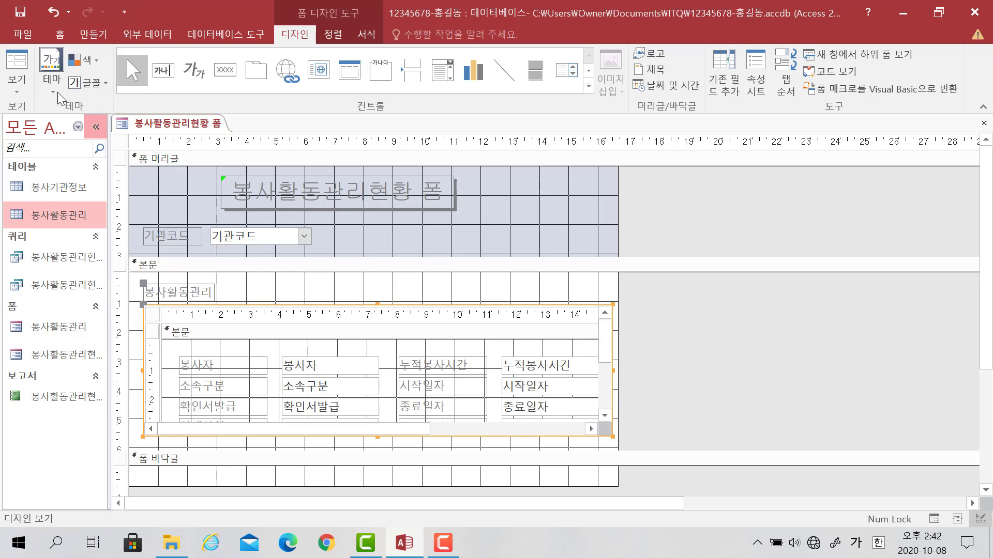
# Step: Check the form with its subform in 폼 보기 and return to 디자인 보기
pyautogui.click(26, 84)
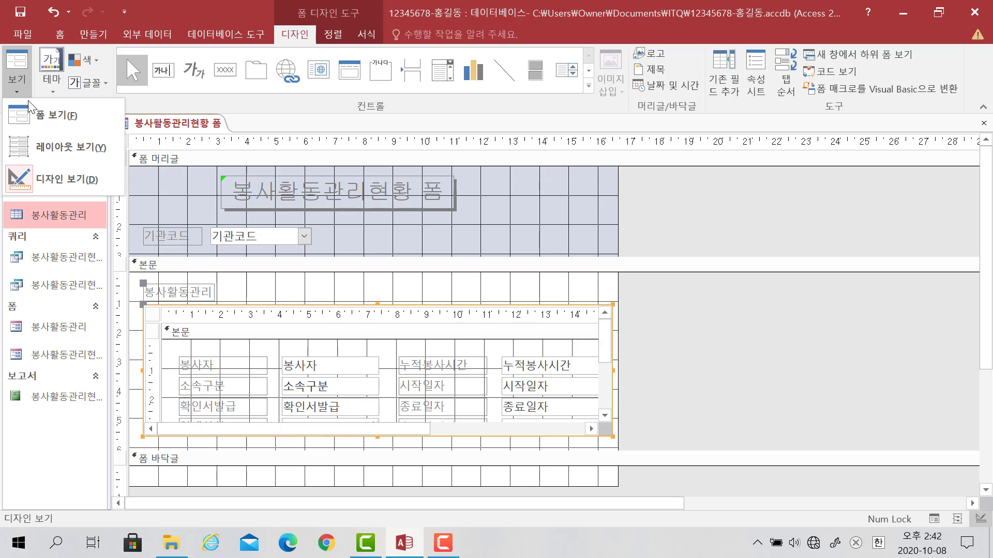
pyautogui.click(30, 114)
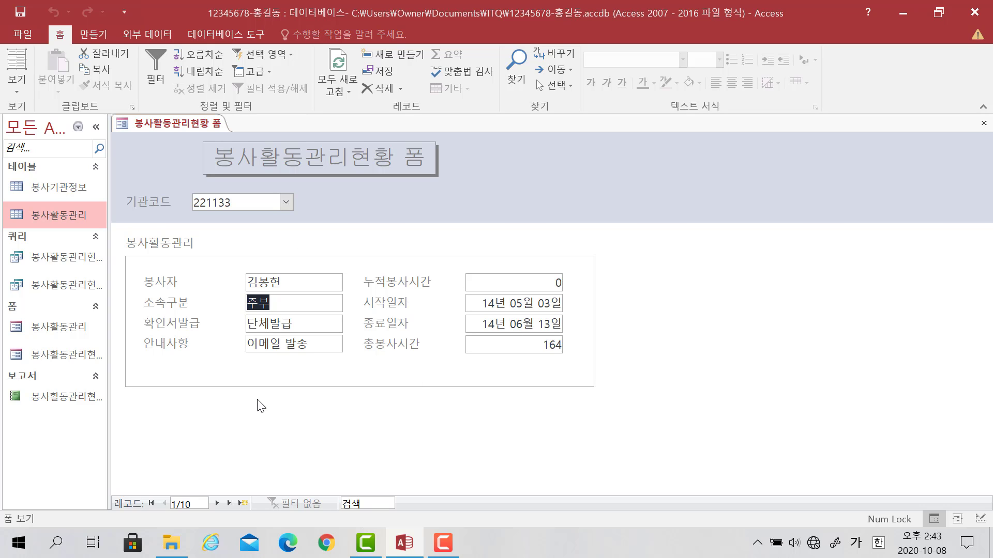
pyautogui.click(14, 89)
pyautogui.click(31, 176)
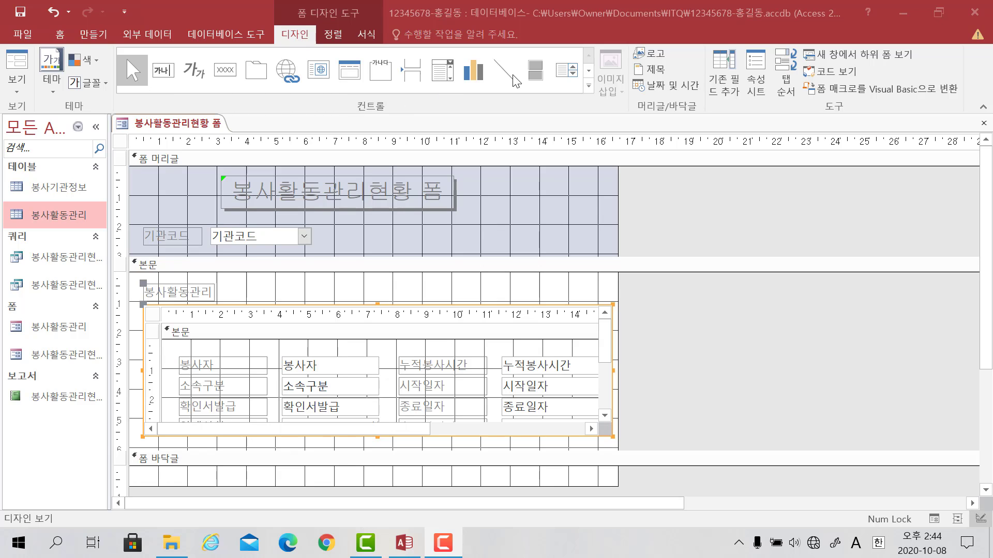
pyautogui.moveTo(588, 37); pyautogui.dragTo(635, 110)
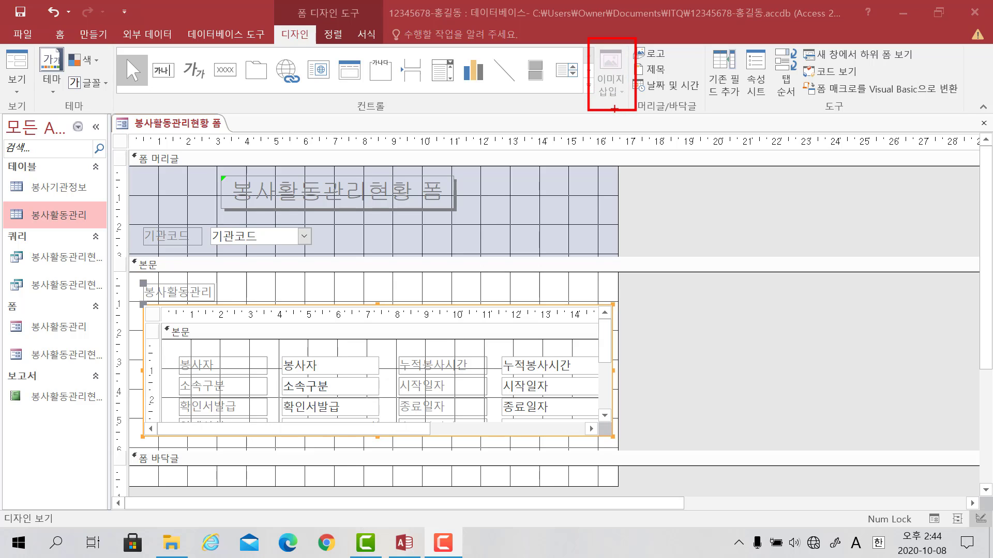
pyautogui.press('Escape')
# Step: Insert the image 로고2.jpg from the ITQ Picture folder beside the title in the form header, about 2.4 cm wide and 1 cm high
pyautogui.click(492, 179)
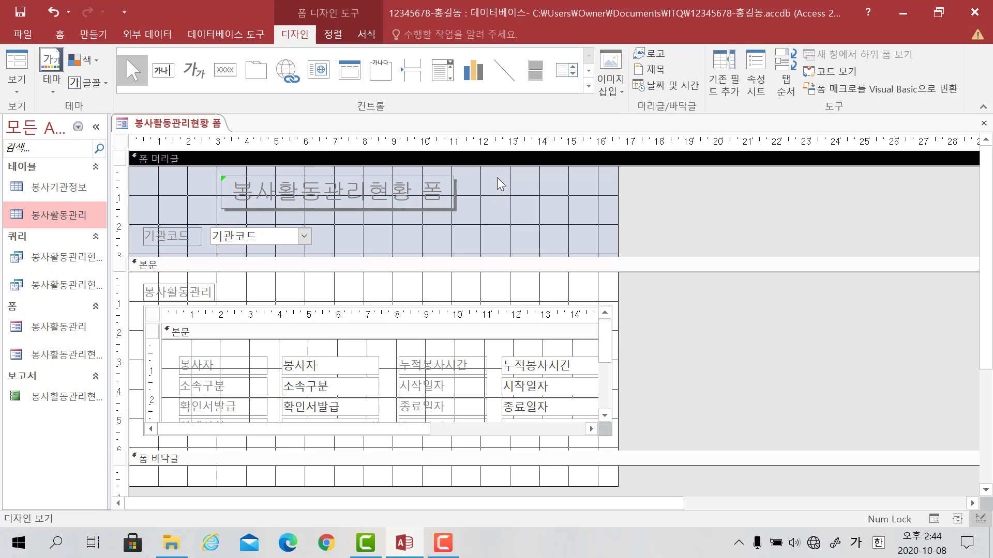
pyautogui.click(609, 90)
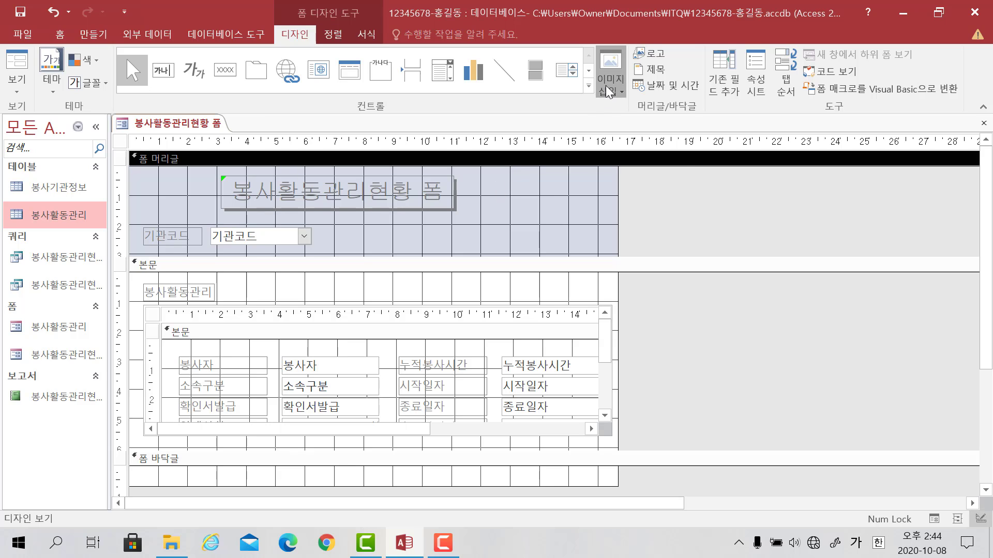
pyautogui.click(607, 88)
pyautogui.click(610, 90)
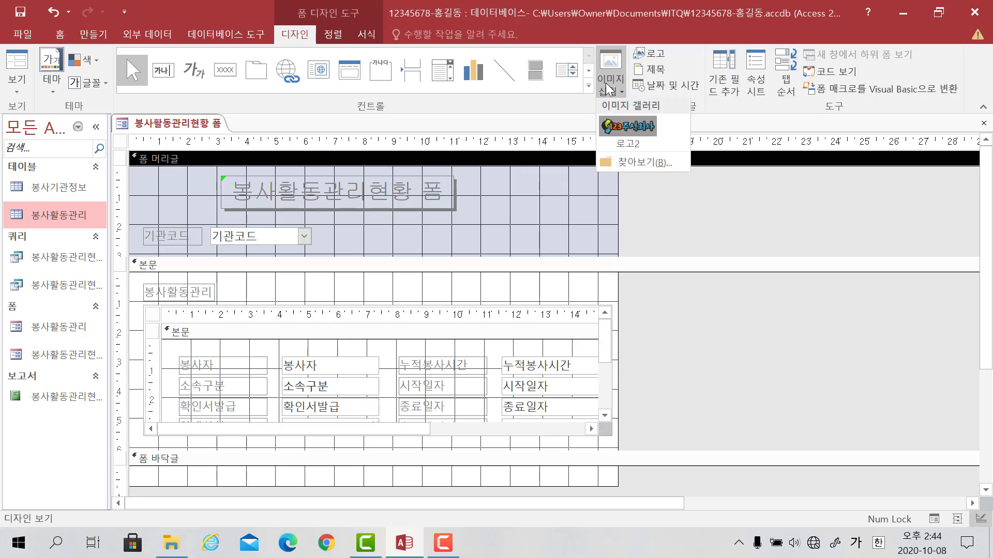
pyautogui.click(608, 164)
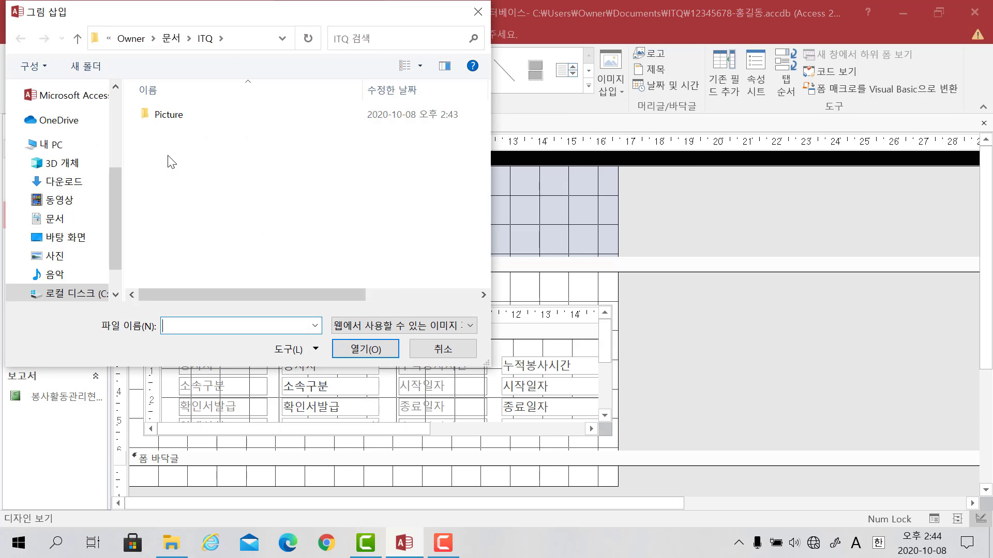
pyautogui.doubleClick(167, 114)
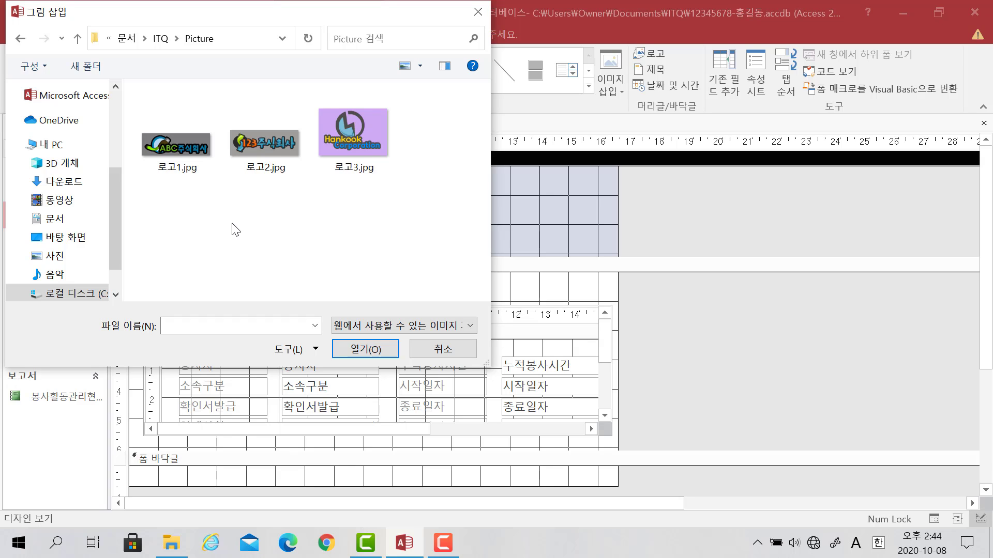
pyautogui.click(256, 147)
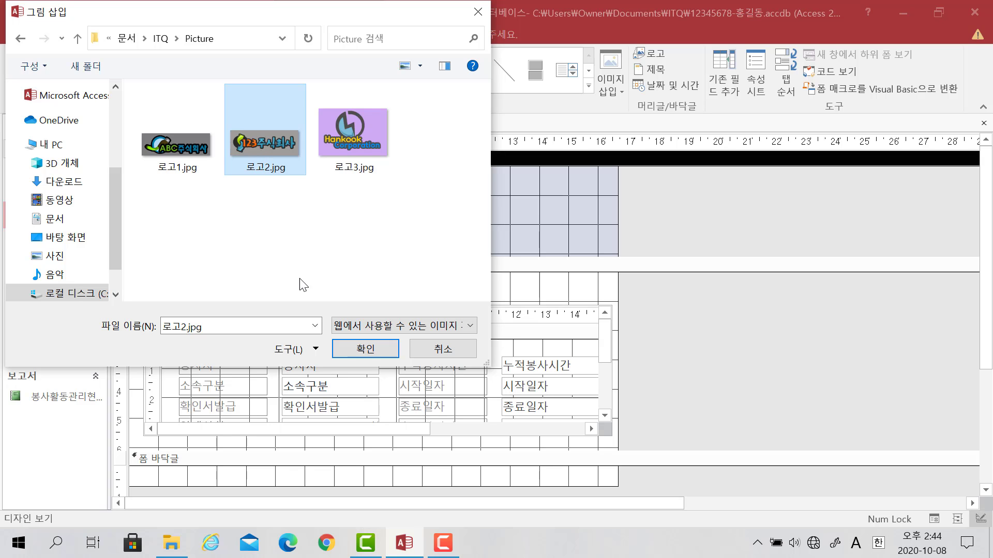
pyautogui.click(368, 350)
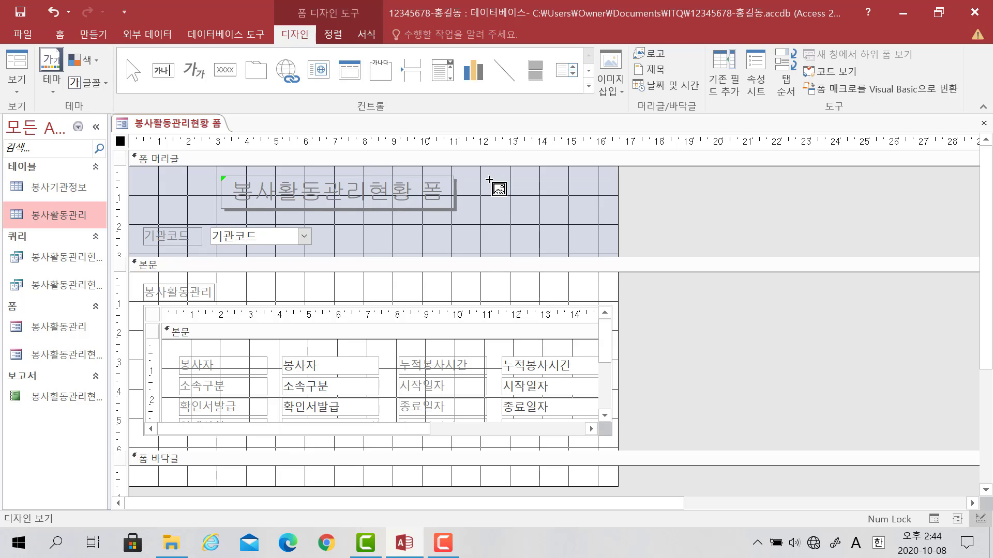
pyautogui.moveTo(503, 185); pyautogui.dragTo(576, 214)
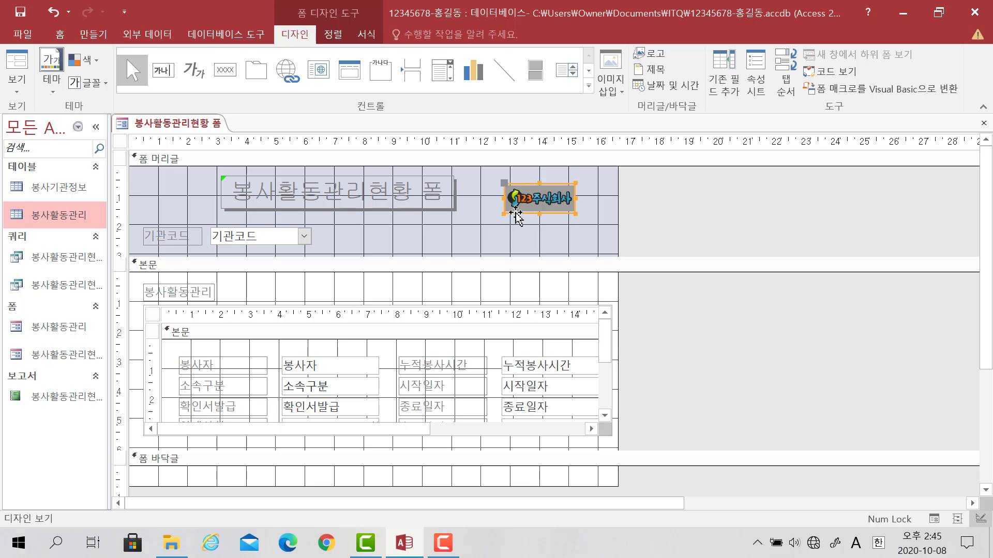
# Step: Set the logo image's 크기 조절 모드 to 전체 확대/축소 and its width (너비) to 2 cm, keeping the height (높이) at 1 cm
pyautogui.doubleClick(516, 217)
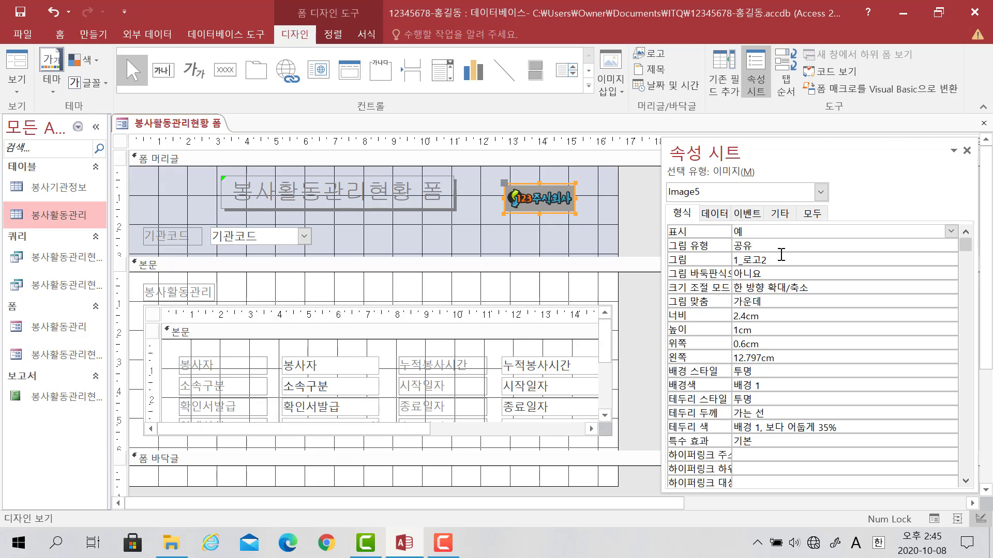
pyautogui.click(815, 287)
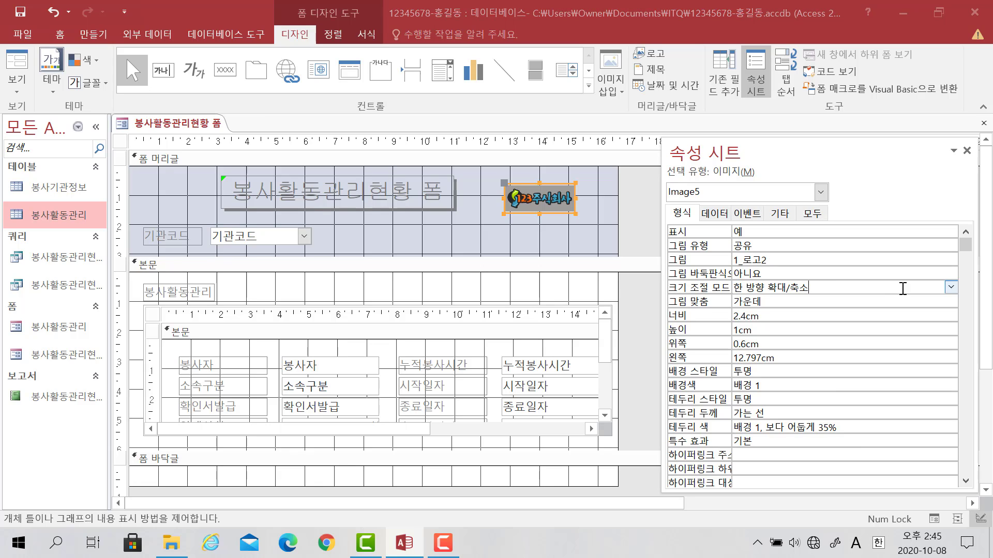
pyautogui.click(950, 287)
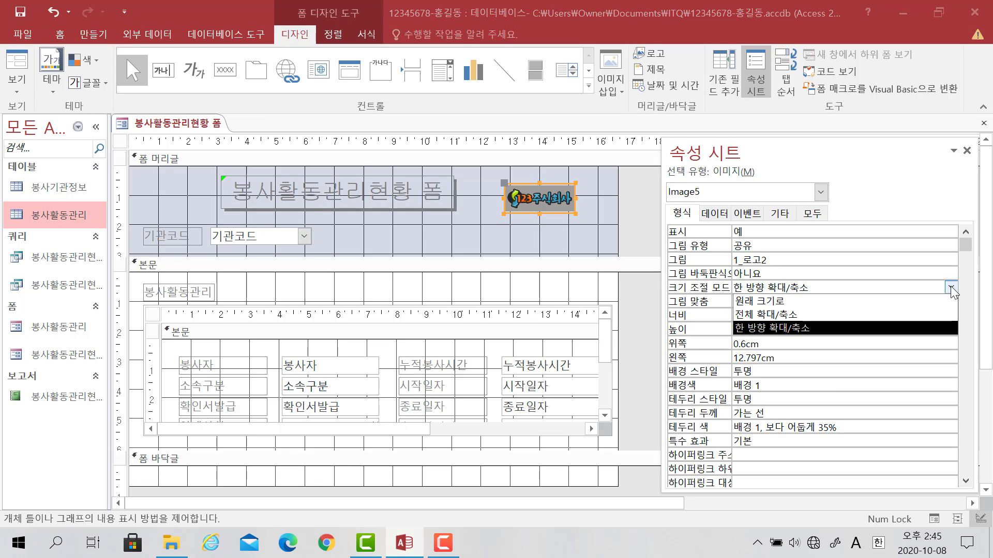
pyautogui.click(928, 315)
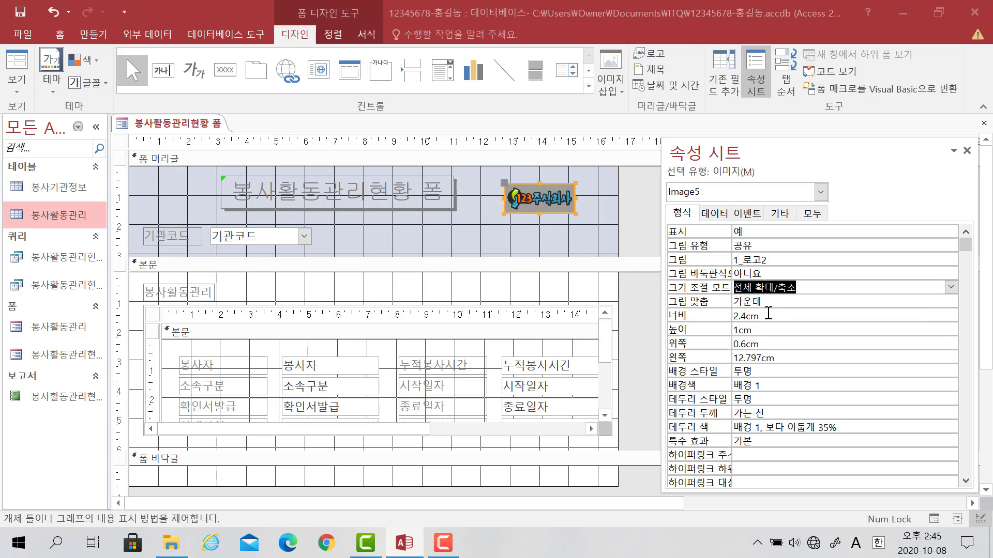
pyautogui.click(707, 316)
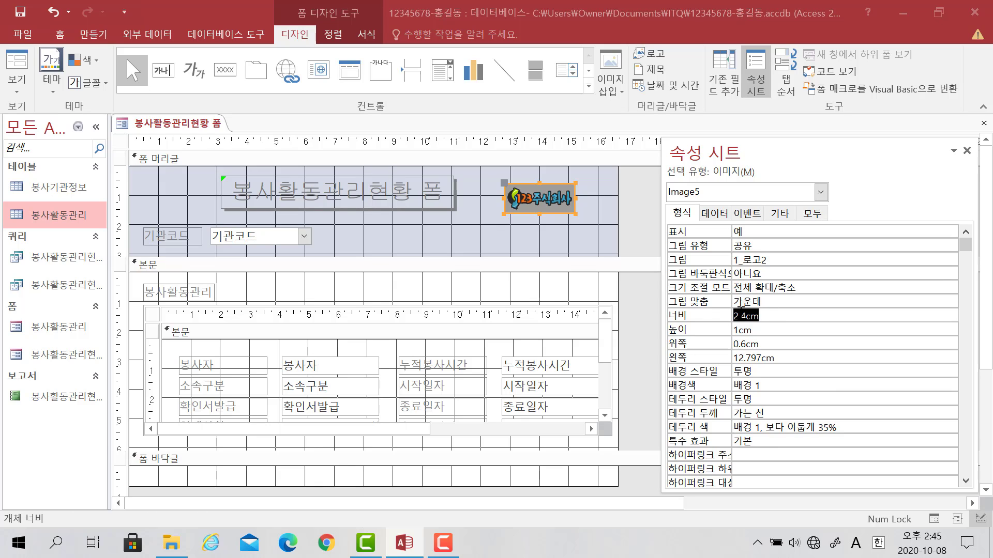
pyautogui.write('2')
pyautogui.press('Return')
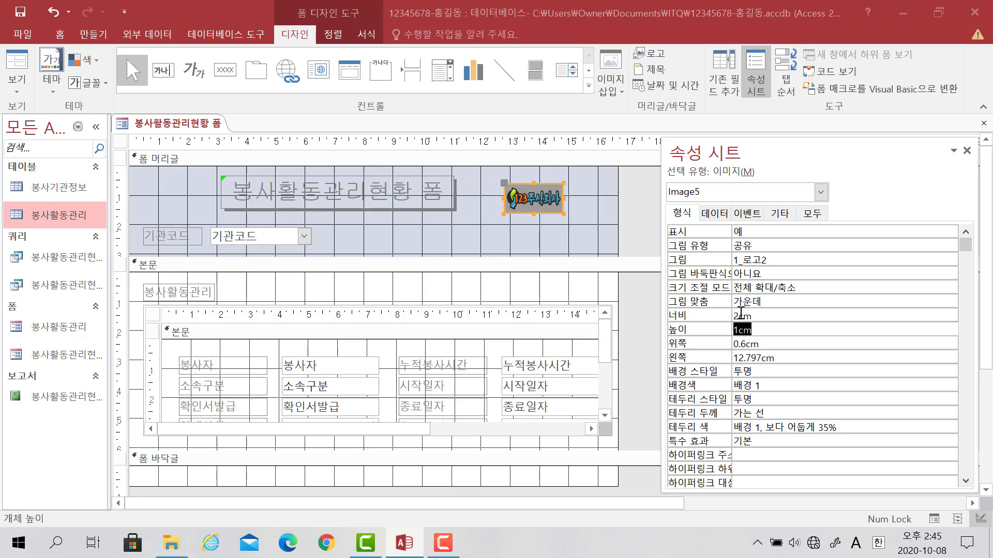
pyautogui.press('Return')
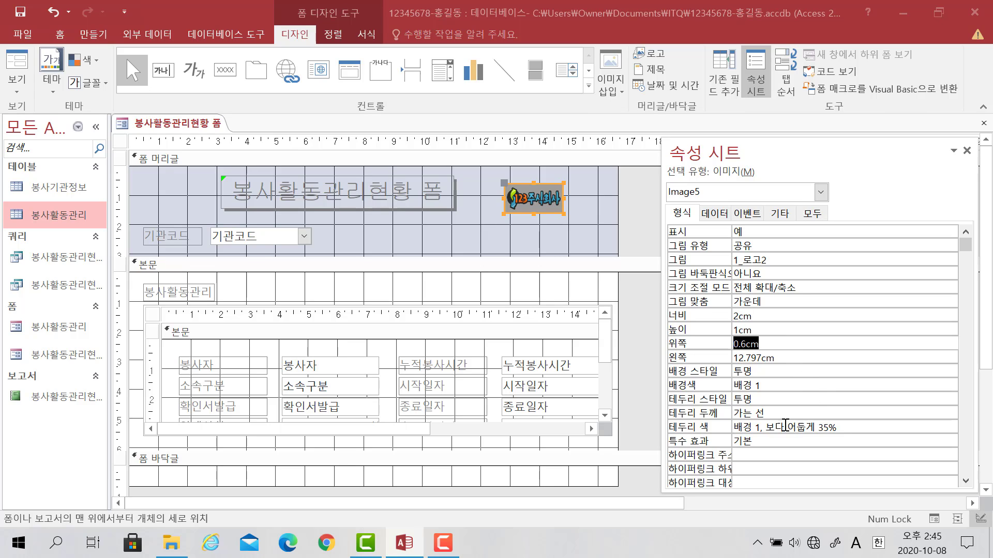
# Step: Set the logo image's special effect (특수 효과) to 볼록 and close the property sheet
pyautogui.click(774, 440)
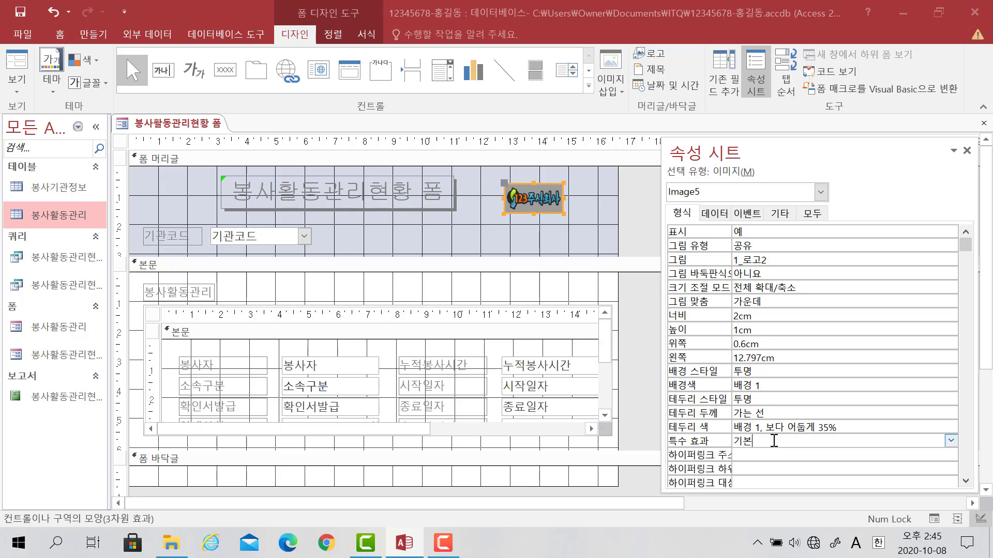
pyautogui.click(950, 441)
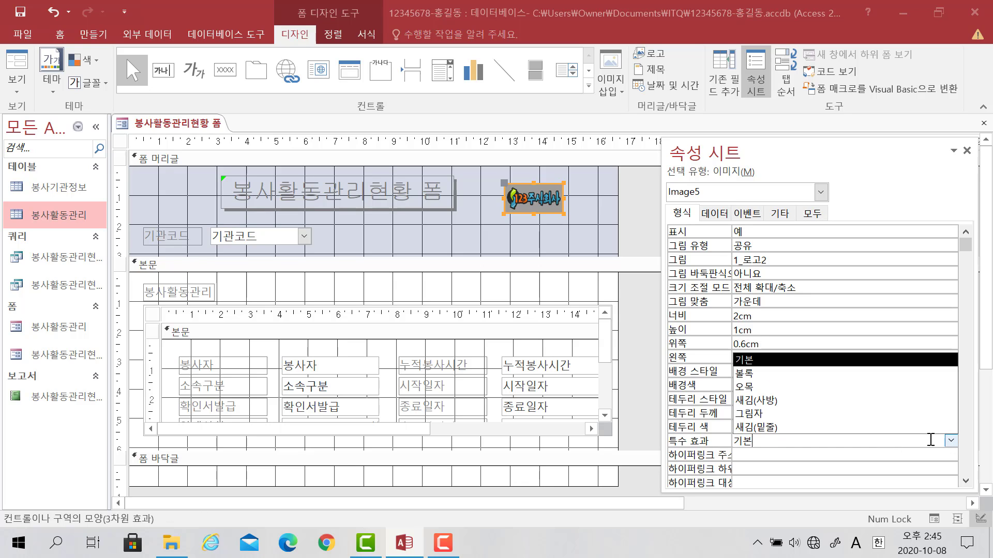
pyautogui.click(836, 376)
pyautogui.click(601, 219)
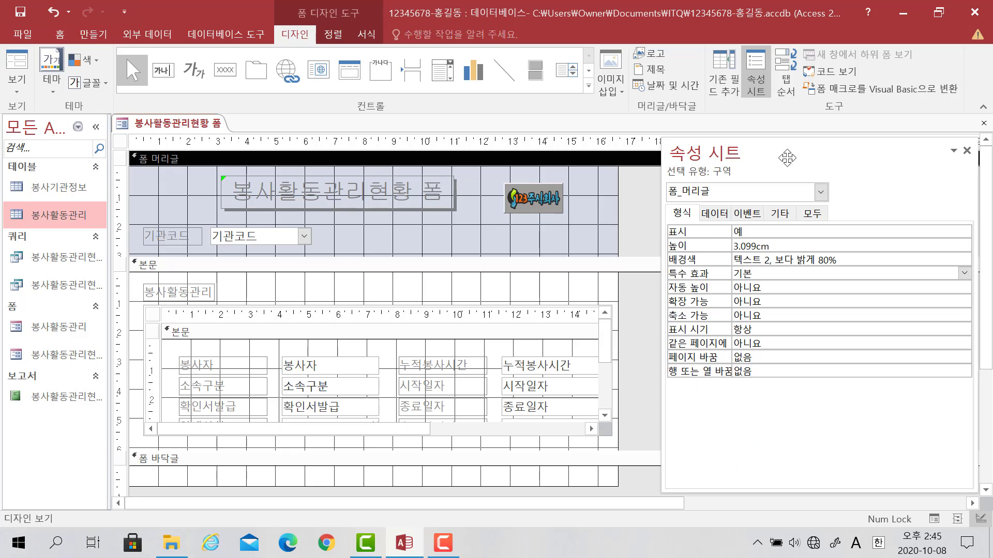
pyautogui.click(967, 151)
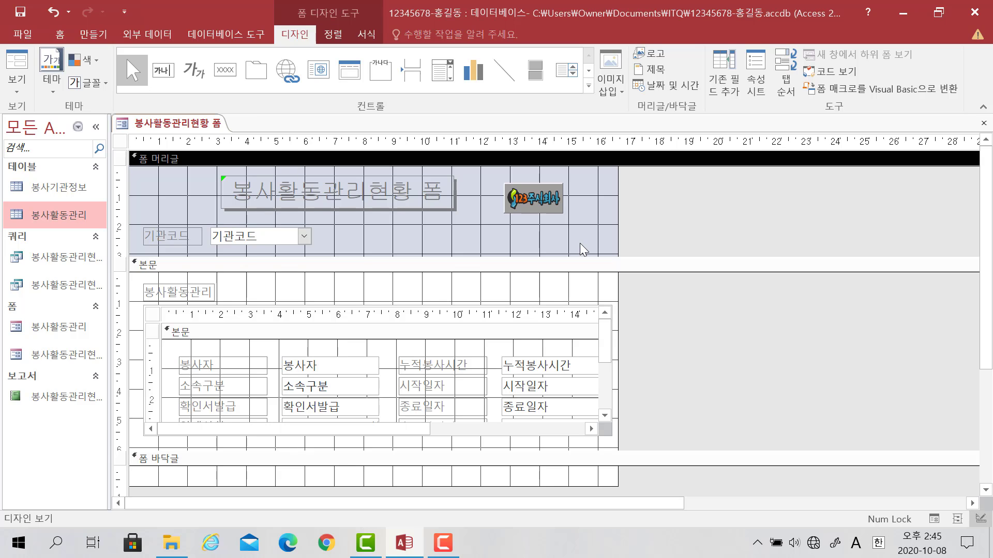
# Step: Move the logo image slightly up and to the right within the form header, then deselect it
pyautogui.click(552, 181)
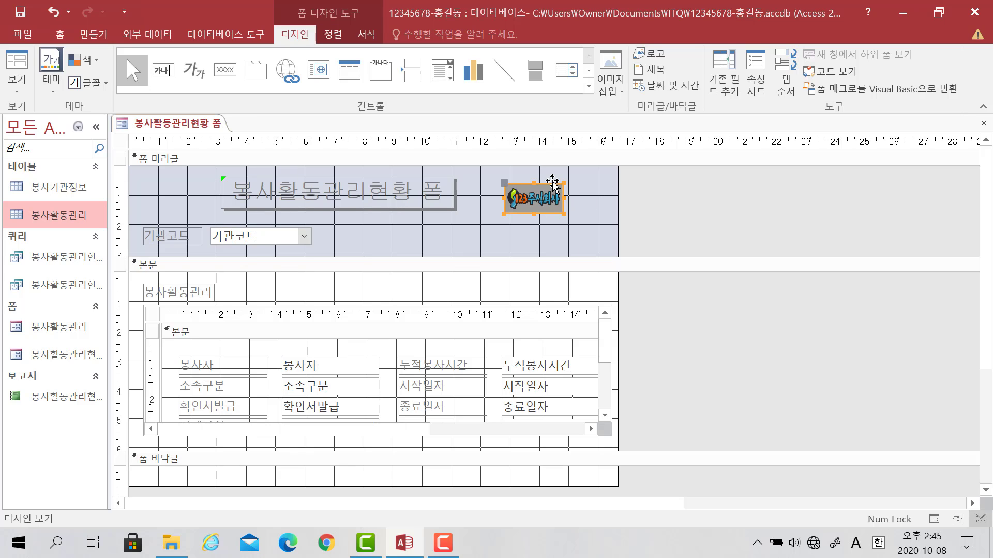
pyautogui.moveTo(559, 177); pyautogui.dragTo(571, 172)
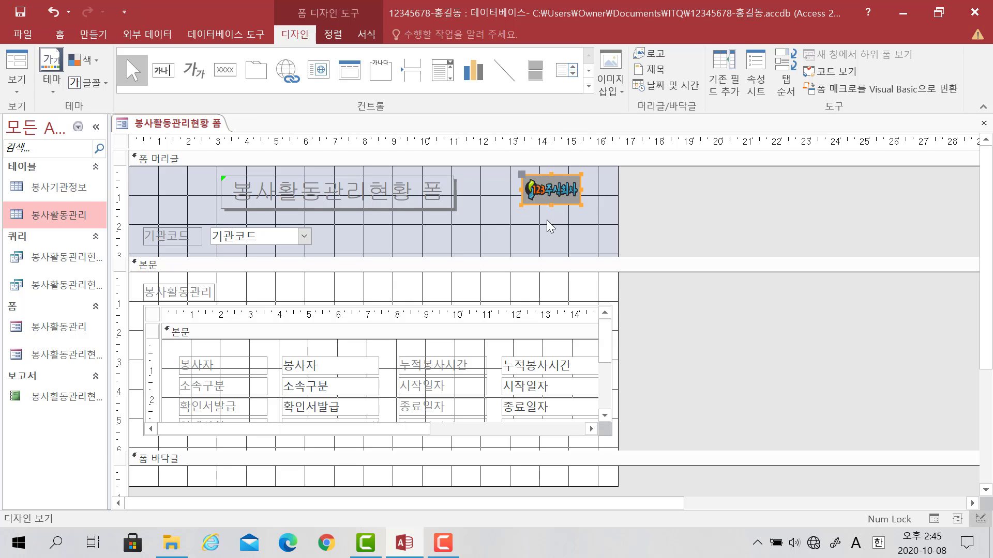
pyautogui.click(540, 228)
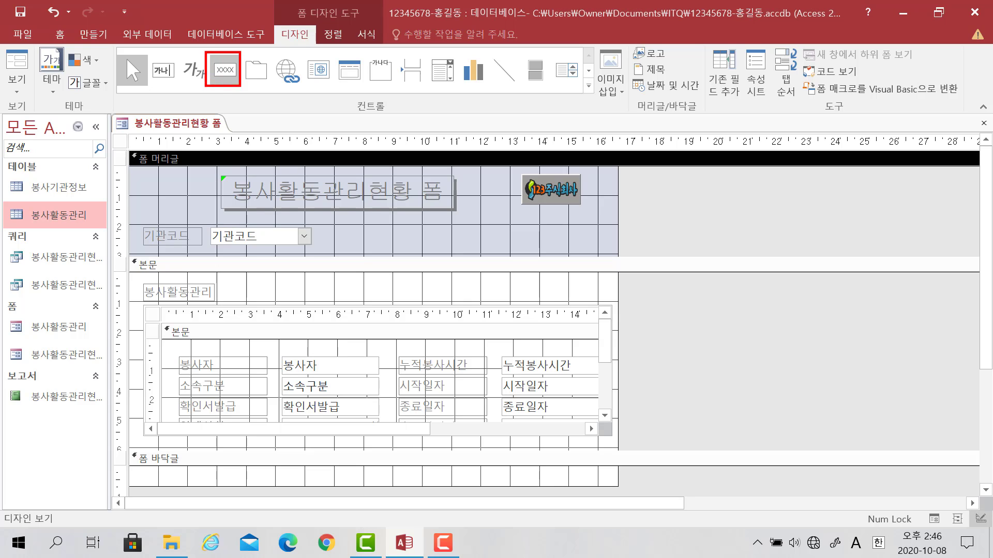
# Step: Add a command button below the logo in the form header that previews the 봉사활동관리현황 보고서 report (보고서 작업 > 보고서 미리 보기)
pyautogui.click(235, 67)
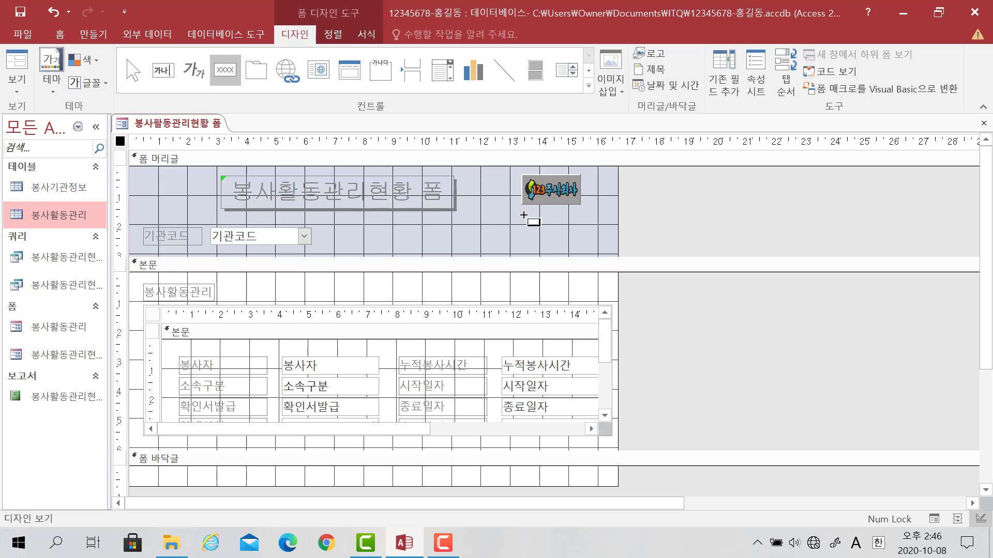
pyautogui.moveTo(523, 214)
pyautogui.mouseDown()
pyautogui.moveTo(538, 234)
pyautogui.moveTo(582, 251)
pyautogui.mouseUp()
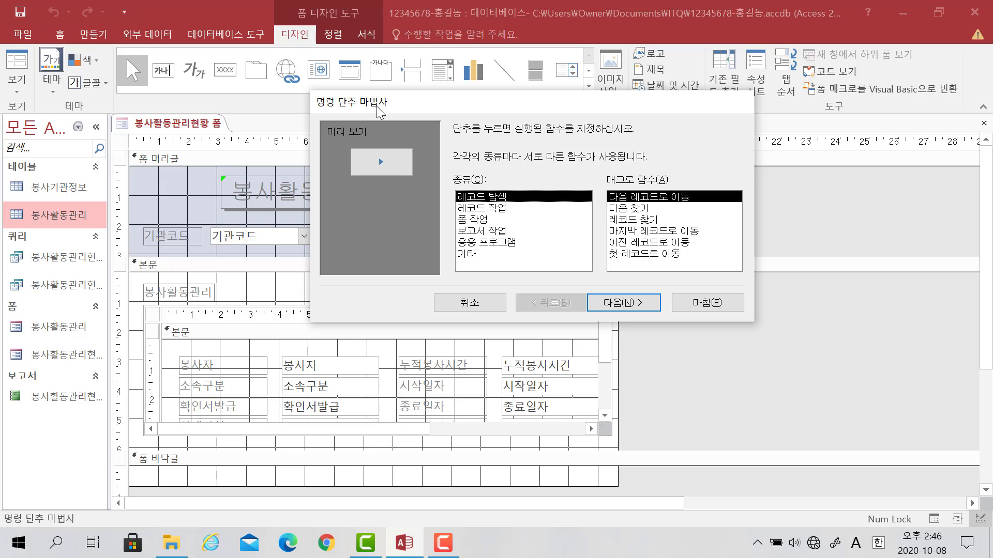
pyautogui.click(481, 233)
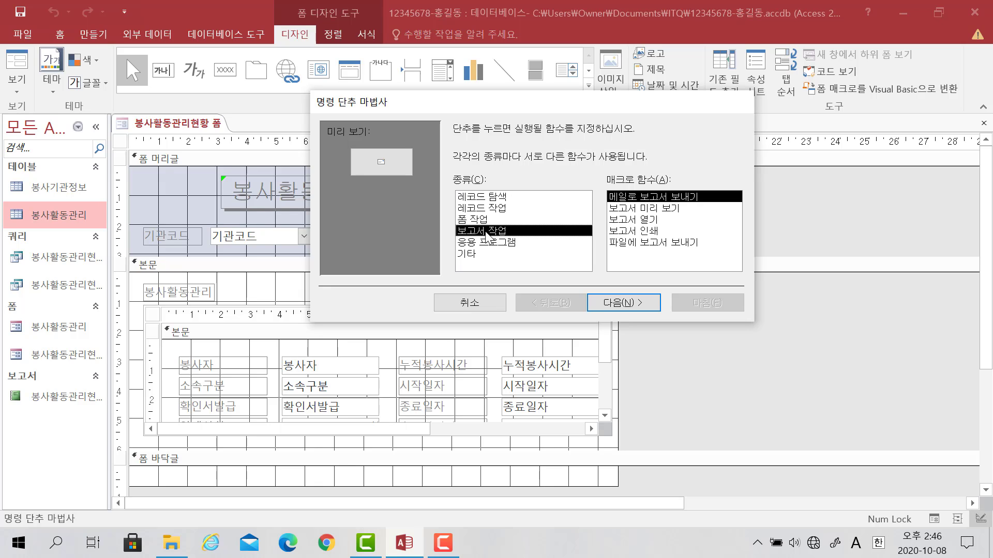
pyautogui.click(618, 207)
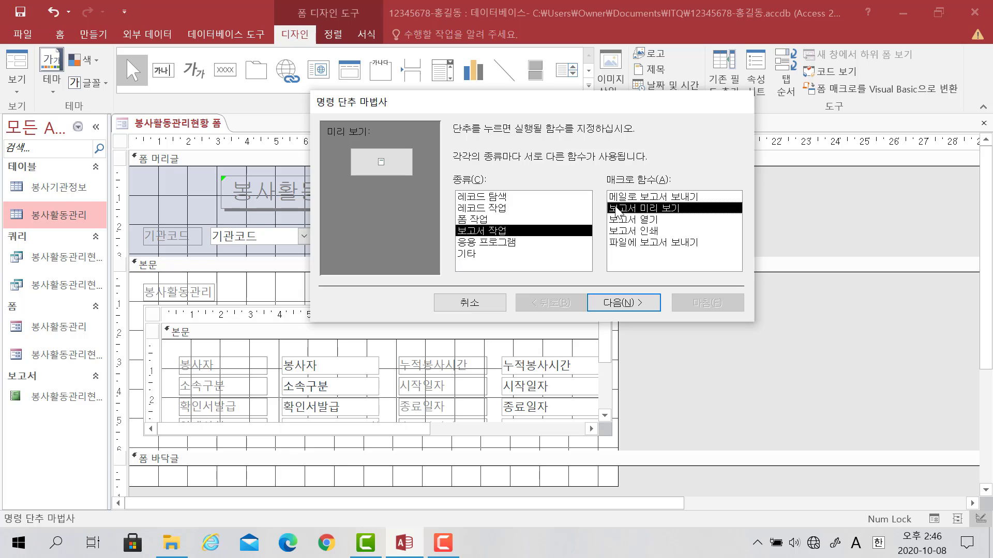
pyautogui.click(623, 304)
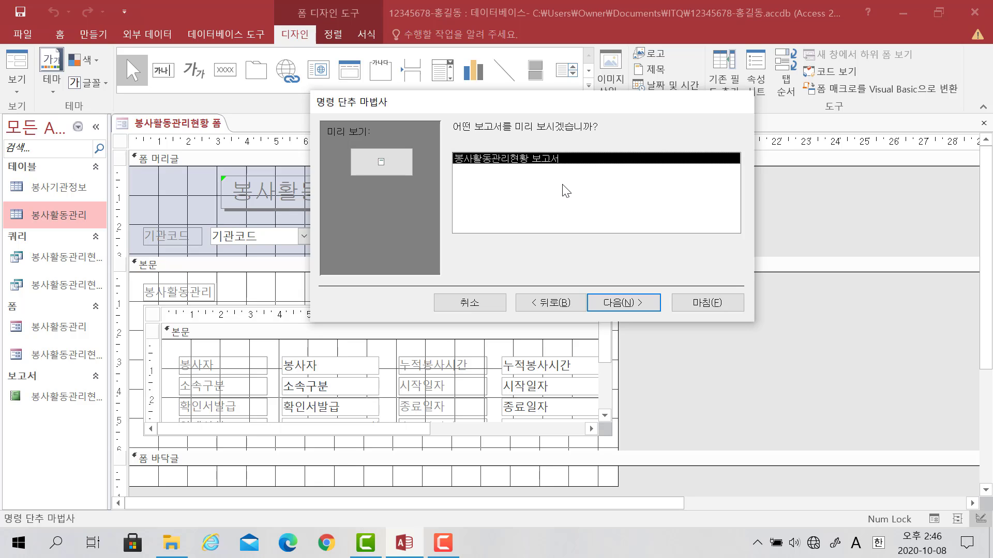
pyautogui.click(616, 302)
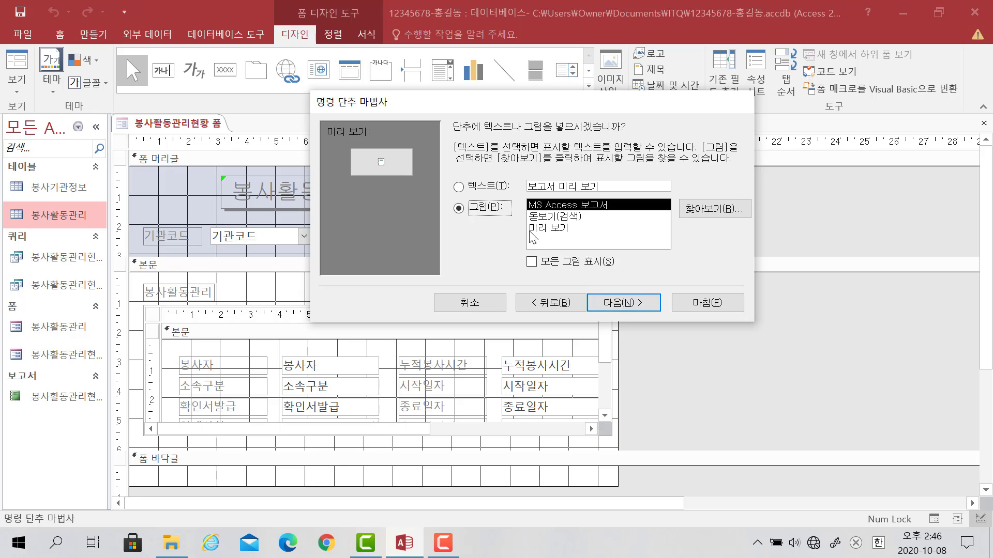
# Step: Give the command button the text caption 보고서 instead of a picture, keep its default name and finish the wizard
pyautogui.click(500, 188)
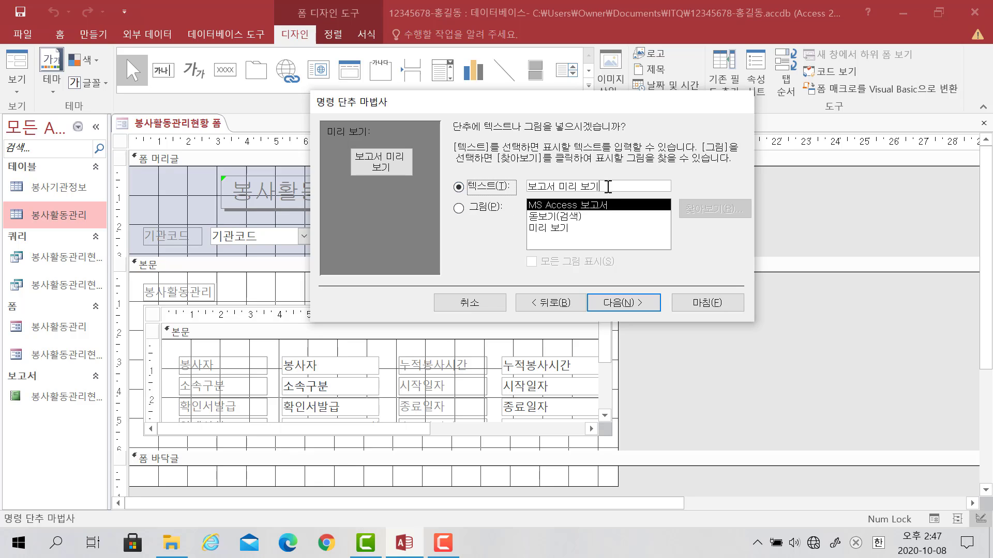
pyautogui.moveTo(599, 185); pyautogui.dragTo(552, 185)
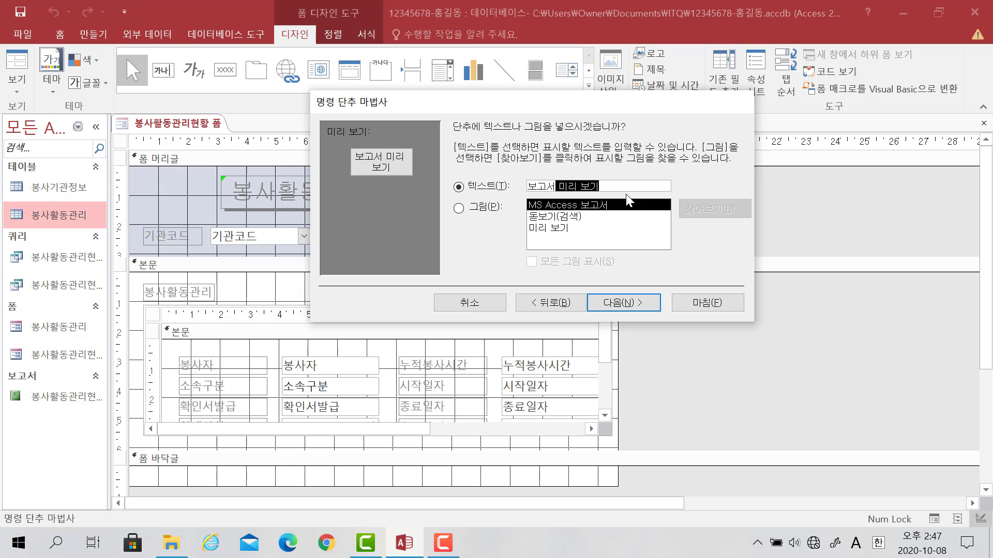
pyautogui.press('BackSpace')
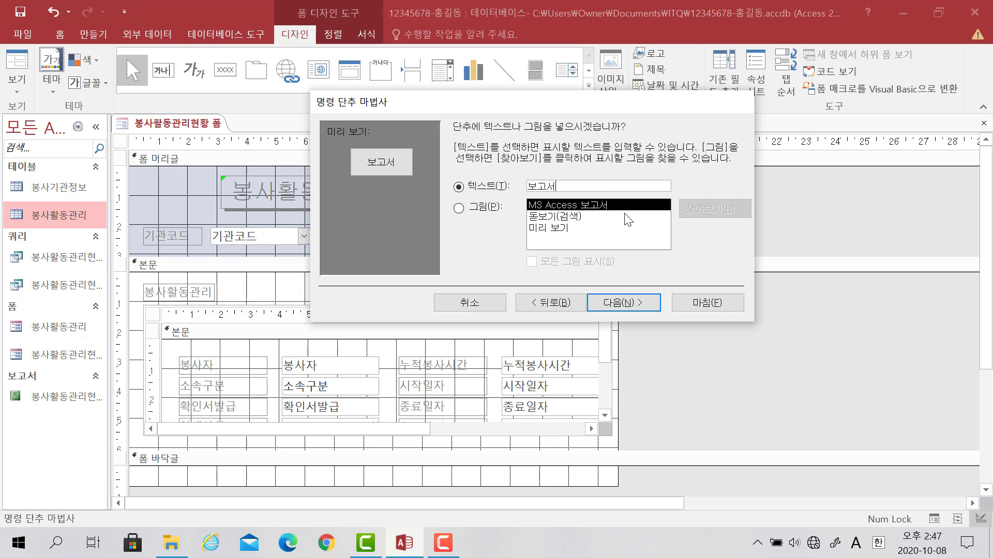
pyautogui.click(625, 304)
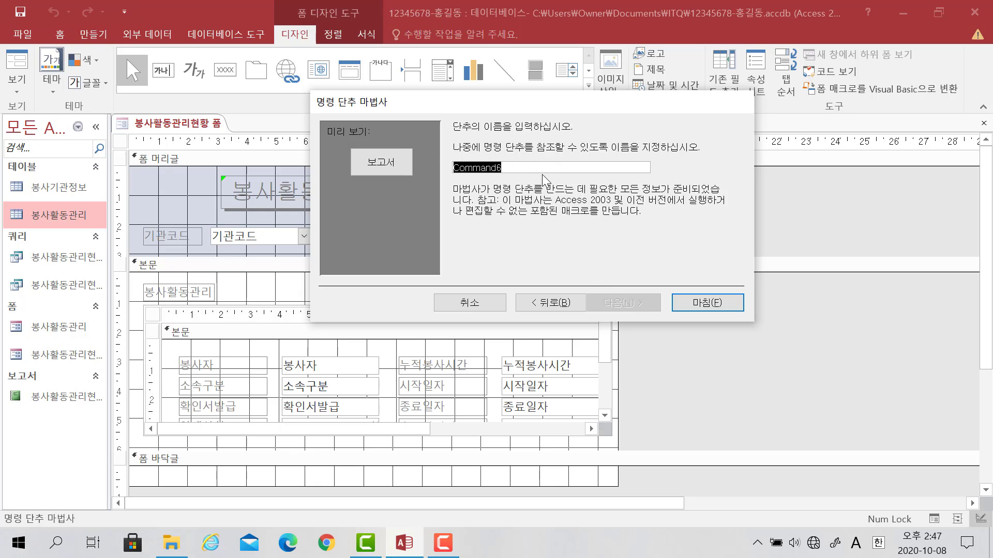
pyautogui.click(698, 305)
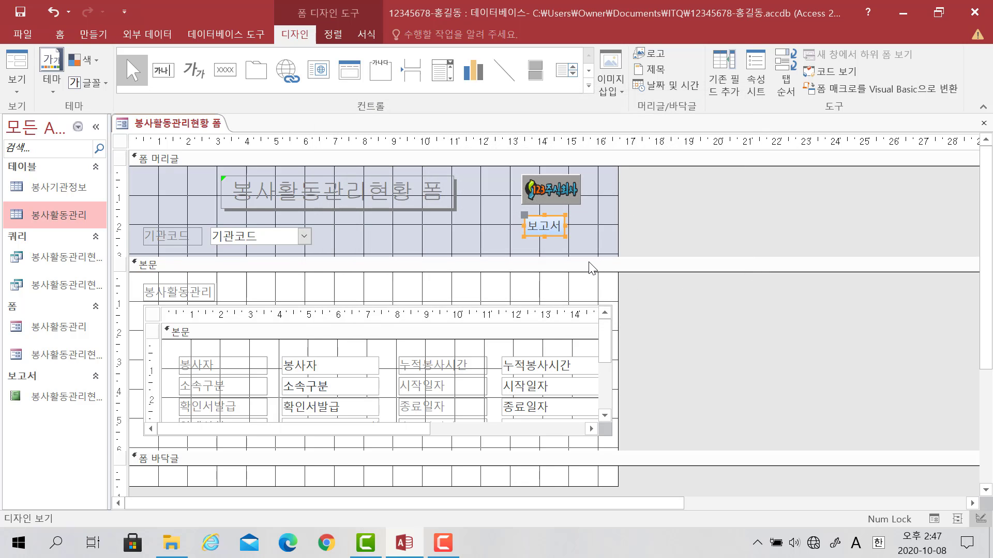
pyautogui.click(589, 86)
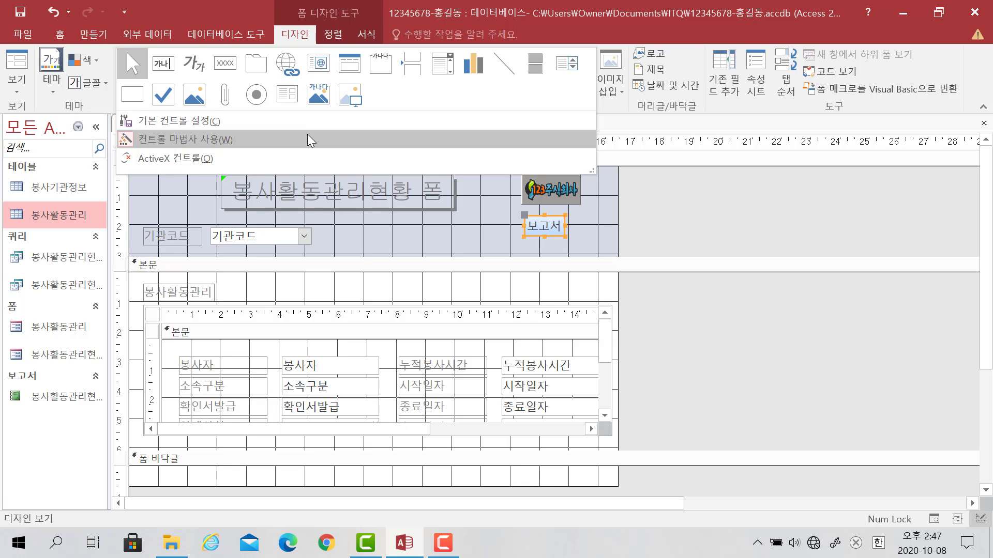
pyautogui.hotkey('ctrl', '2')
pyautogui.moveTo(111, 124)
pyautogui.mouseDown()
pyautogui.moveTo(140, 148)
pyautogui.moveTo(236, 155)
pyautogui.mouseUp()
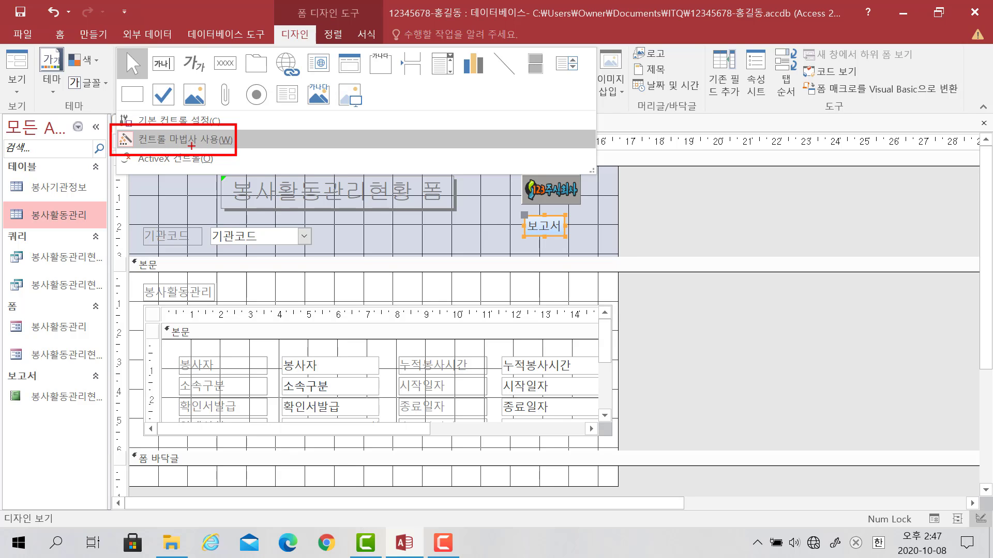
pyautogui.click(192, 145)
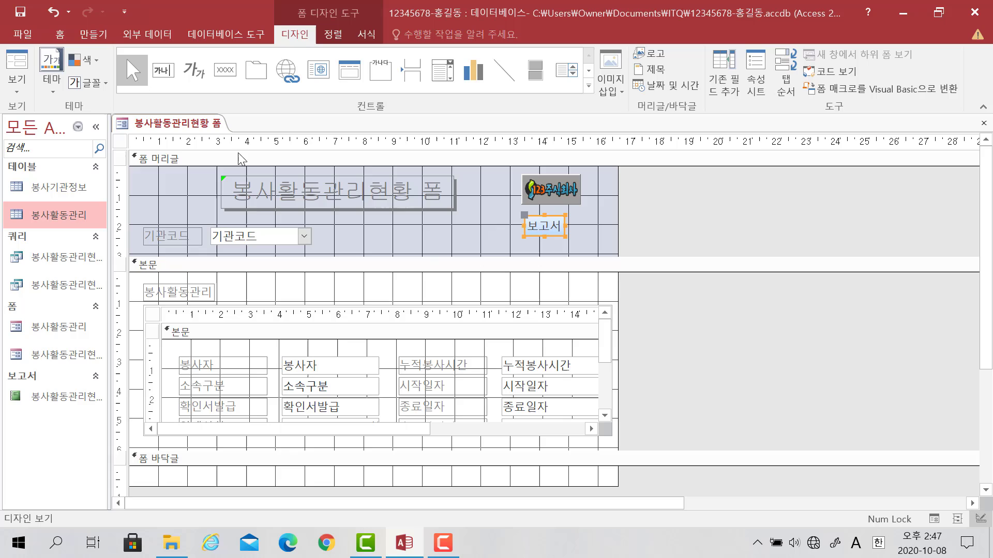
# Step: Set the 보고서 command button's width (너비) to 2 cm and its height (높이) to 1 cm
pyautogui.doubleClick(552, 220)
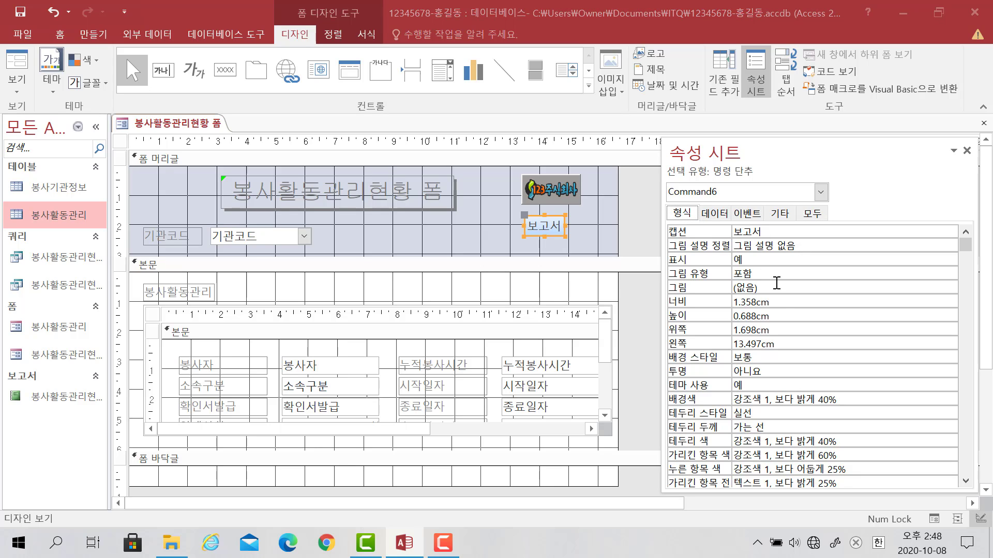
pyautogui.click(784, 302)
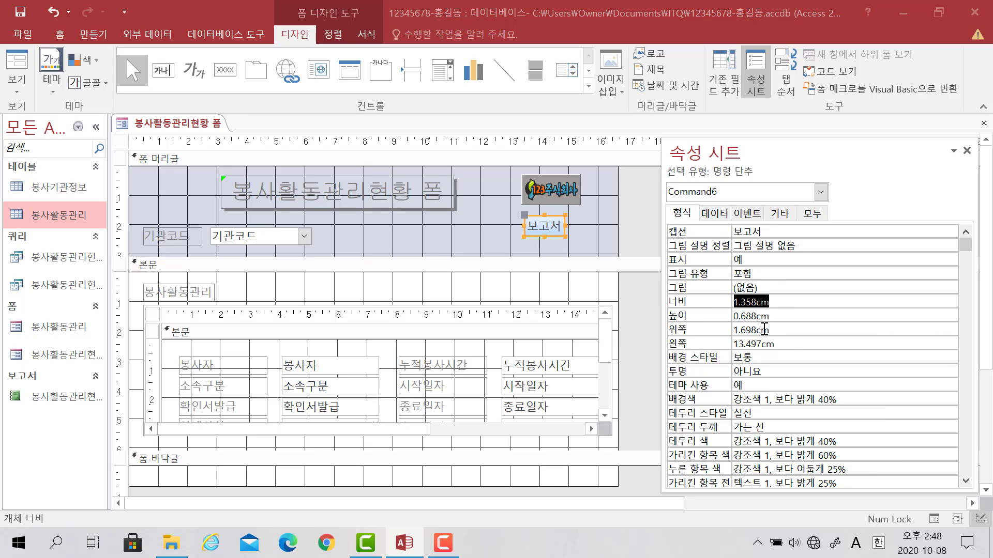
pyautogui.write('2')
pyautogui.press('Return')
pyautogui.doubleClick(753, 313)
pyautogui.write('1')
pyautogui.press('Return')
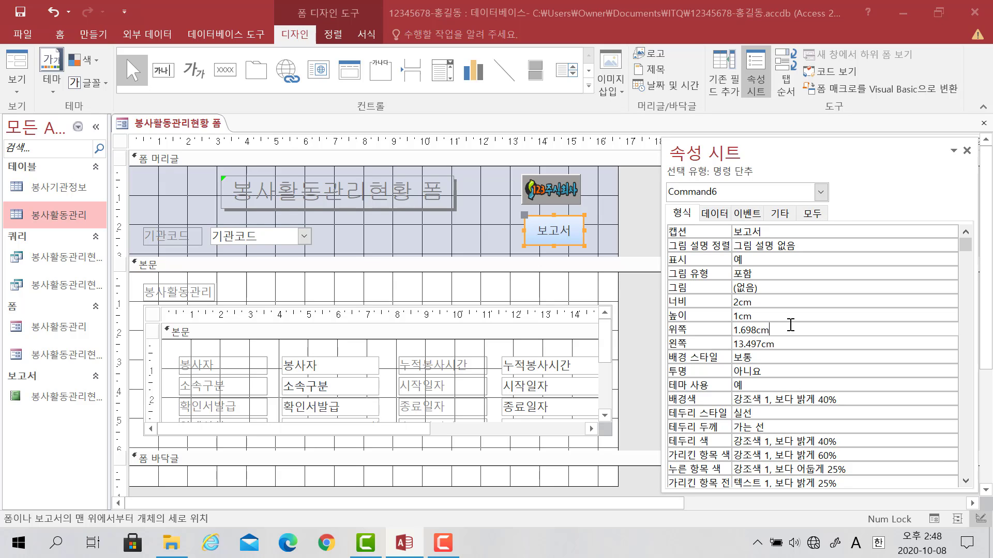
# Step: Shift the 보고서 button slightly left to about 13.3 cm from the form's left edge, and close the property sheet
pyautogui.click(592, 234)
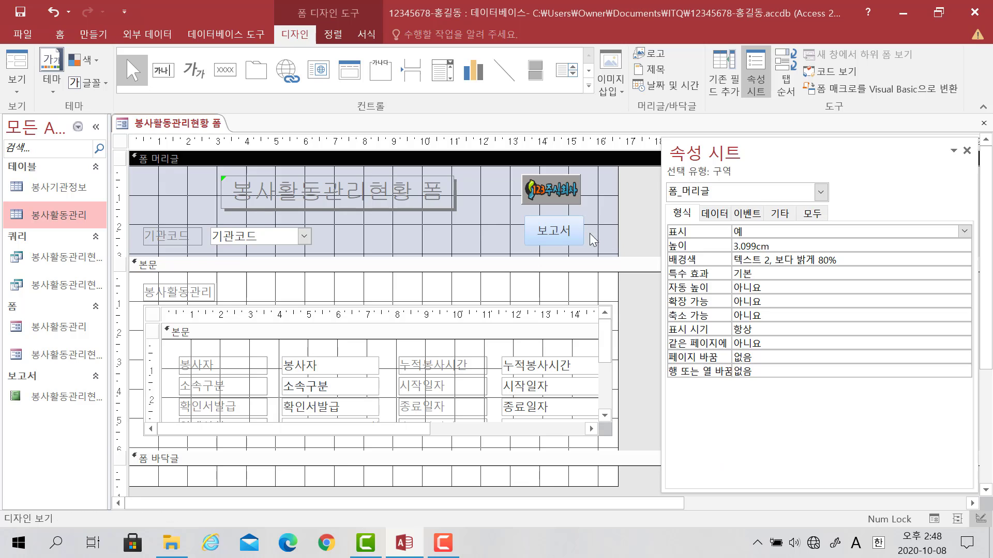
pyautogui.click(583, 234)
pyautogui.moveTo(583, 227); pyautogui.dragTo(575, 227)
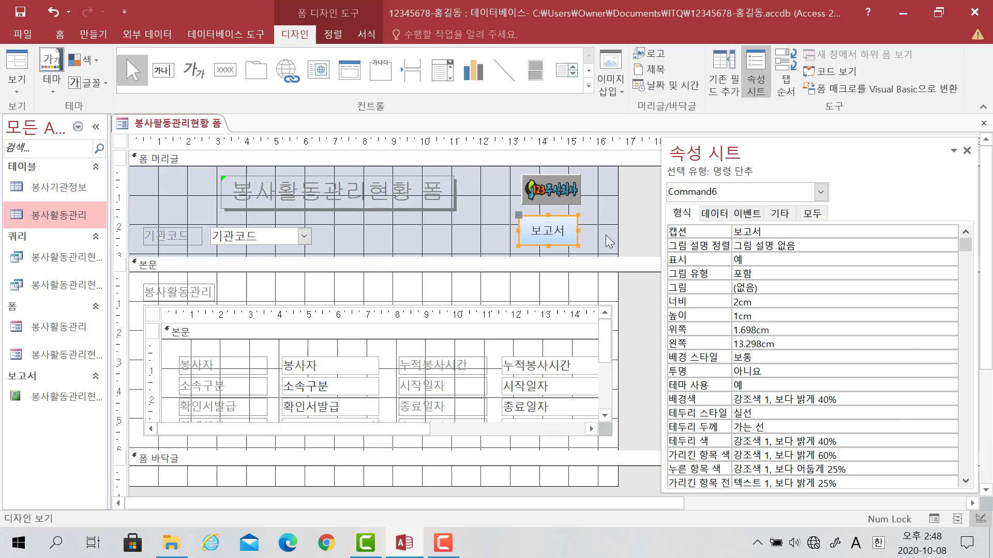
pyautogui.click(606, 235)
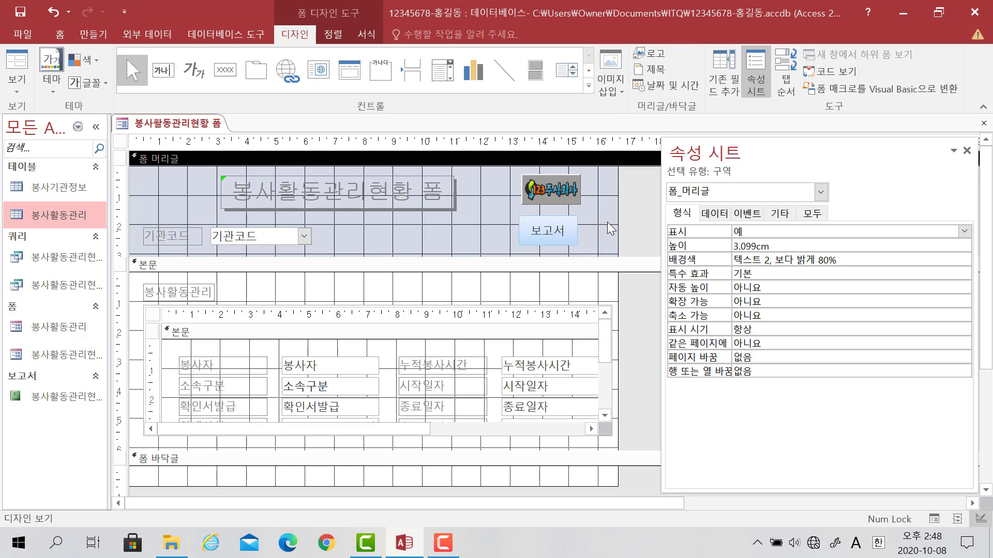
pyautogui.click(967, 151)
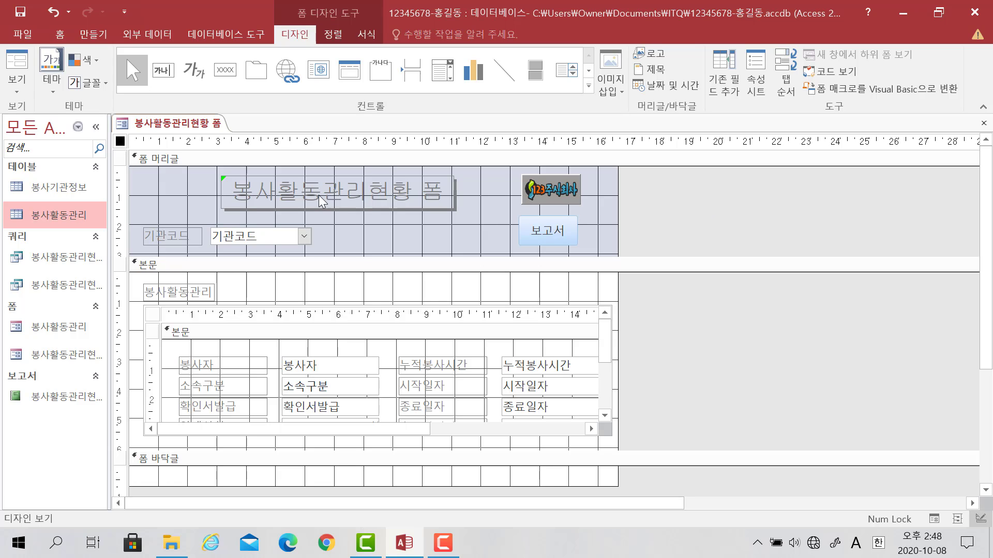
# Step: Switch the form to Form View (폼 보기) and test the 기관코드 combo box by choosing 312345
pyautogui.click(16, 88)
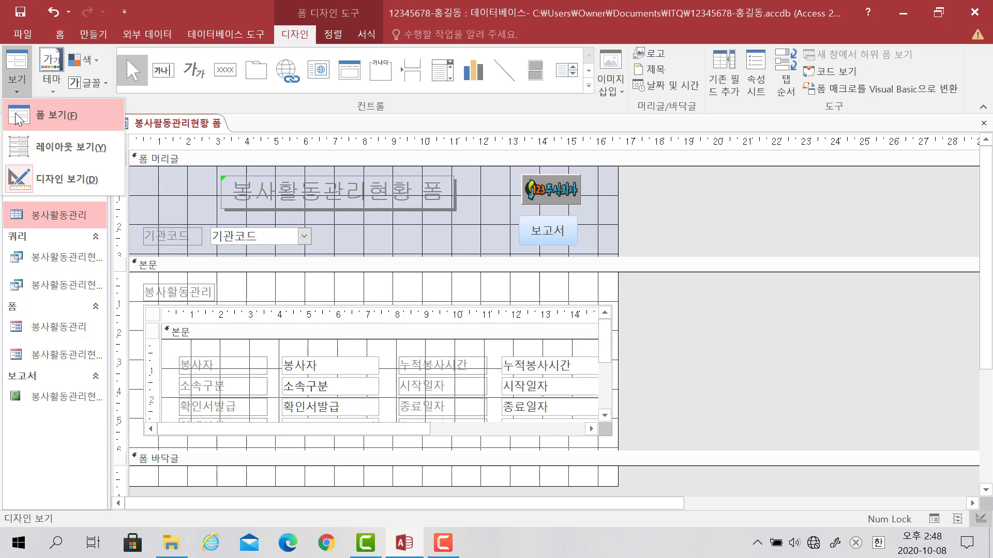
pyautogui.click(20, 118)
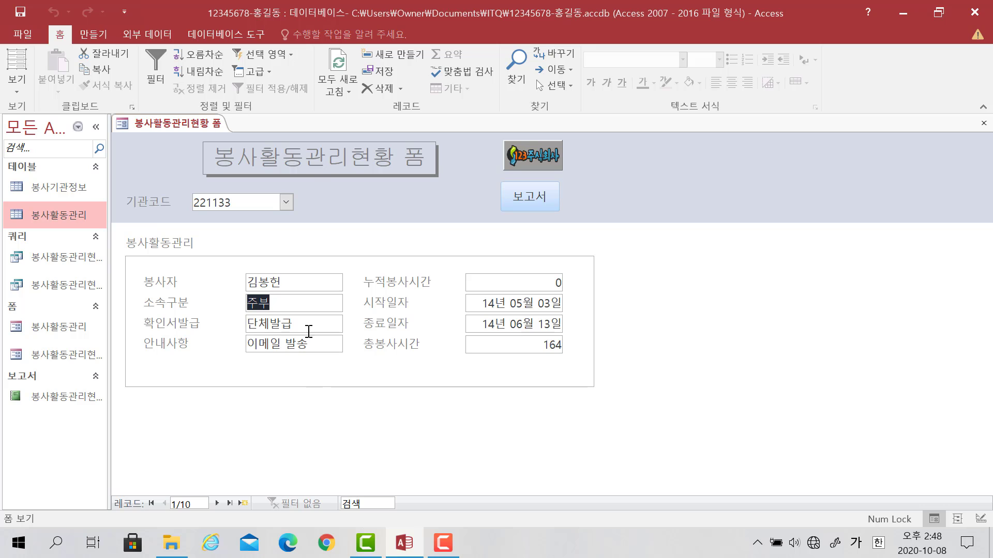
pyautogui.click(286, 202)
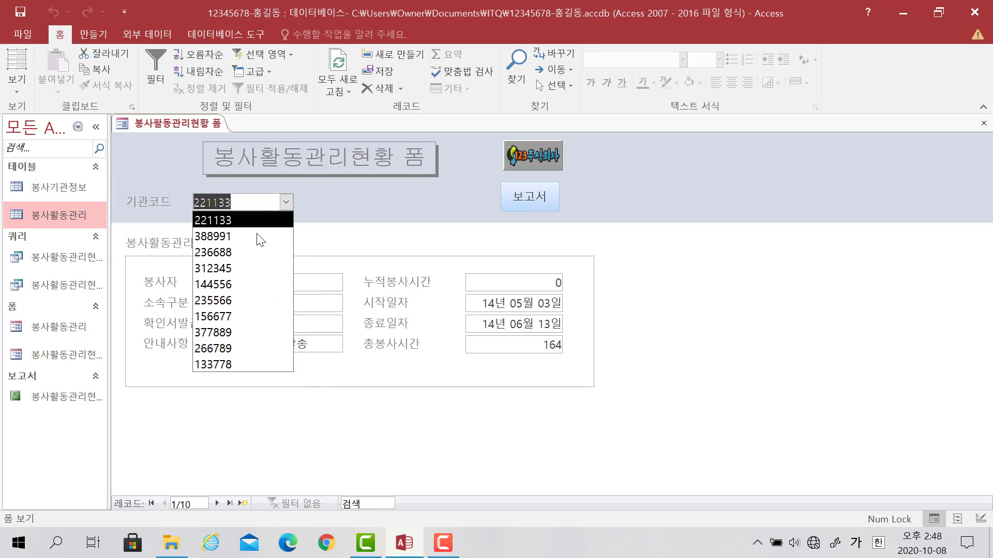
pyautogui.click(252, 264)
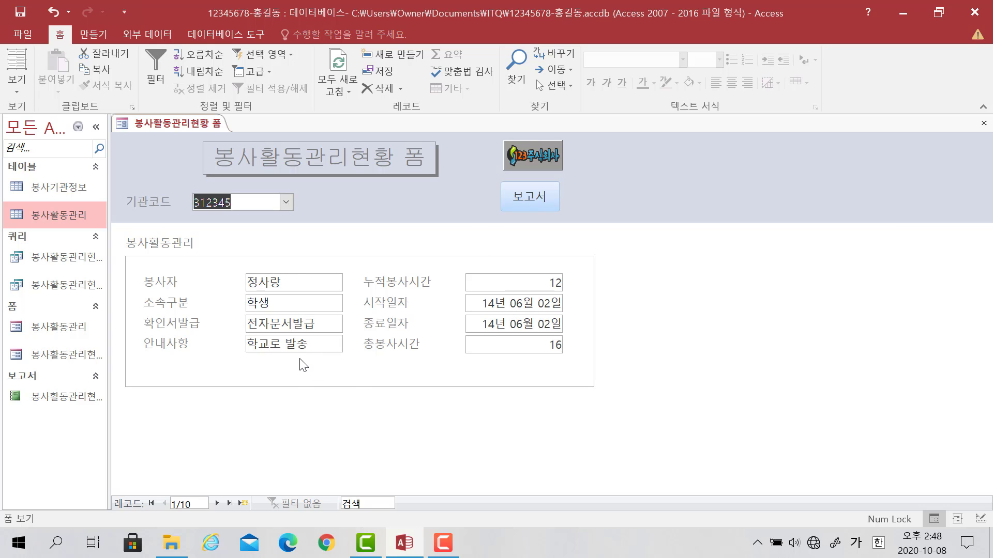
# Step: Test the 보고서 button by opening the report preview, examine the report at 100 % zoom, and close the preview
pyautogui.click(534, 202)
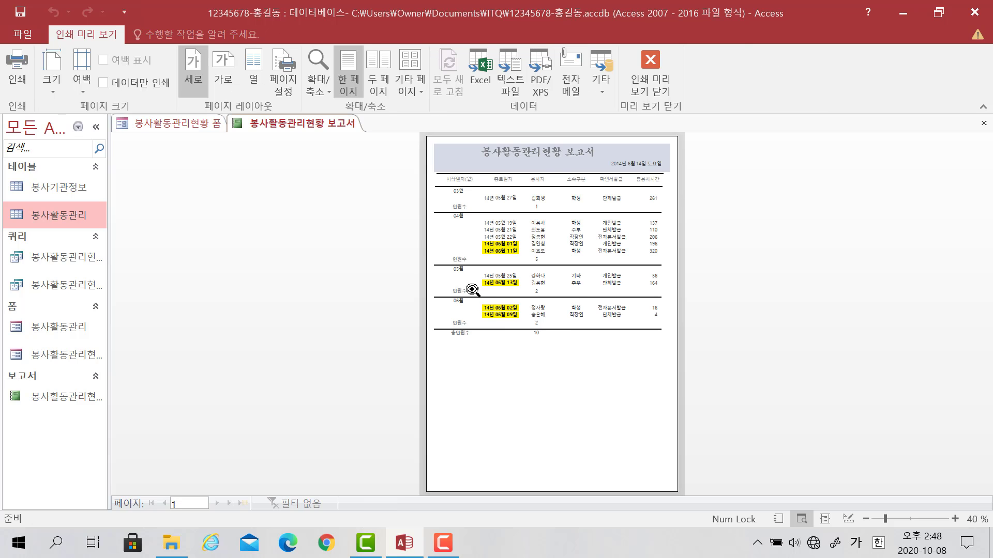
pyautogui.click(602, 241)
pyautogui.scroll(3, 564, 278)
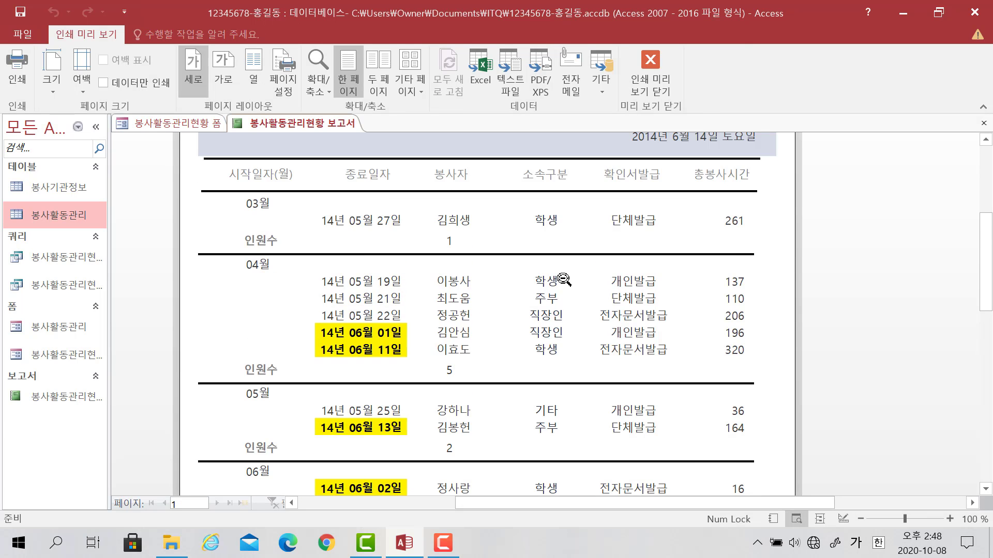
pyautogui.scroll(2, 563, 280)
pyautogui.click(983, 124)
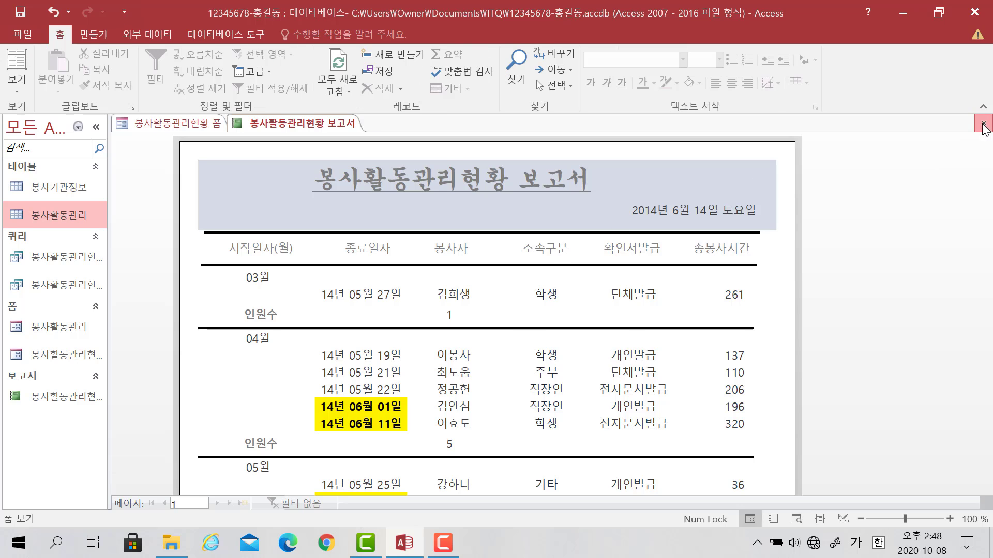
pyautogui.click(984, 124)
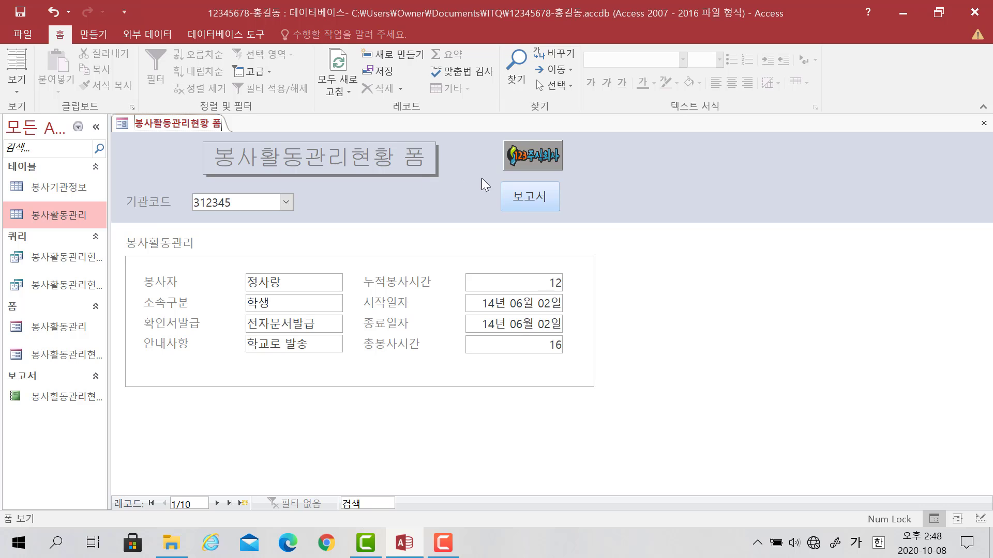
# Step: Try to close the form while saving its design changes, and dismiss the alerts without discarding the record edit
pyautogui.click(984, 123)
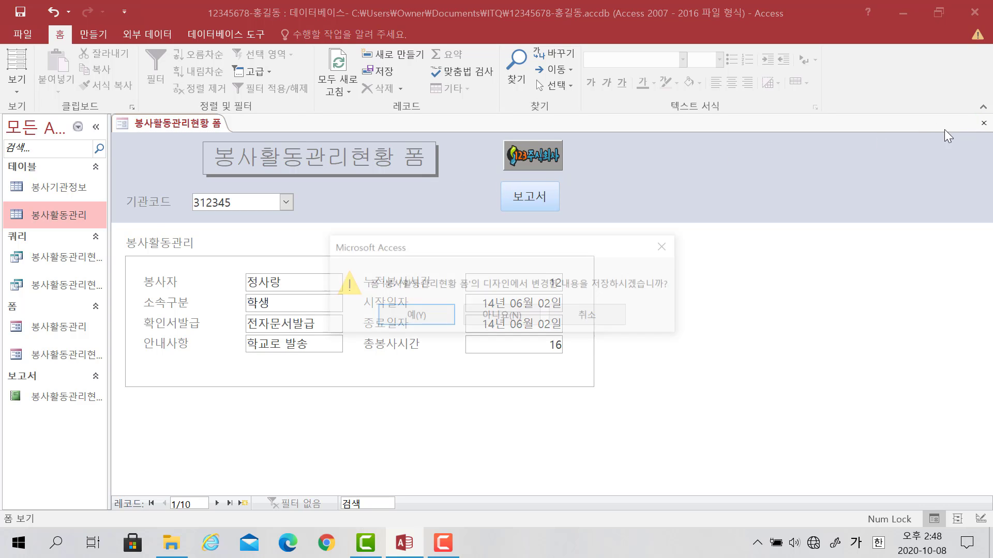
pyautogui.click(429, 315)
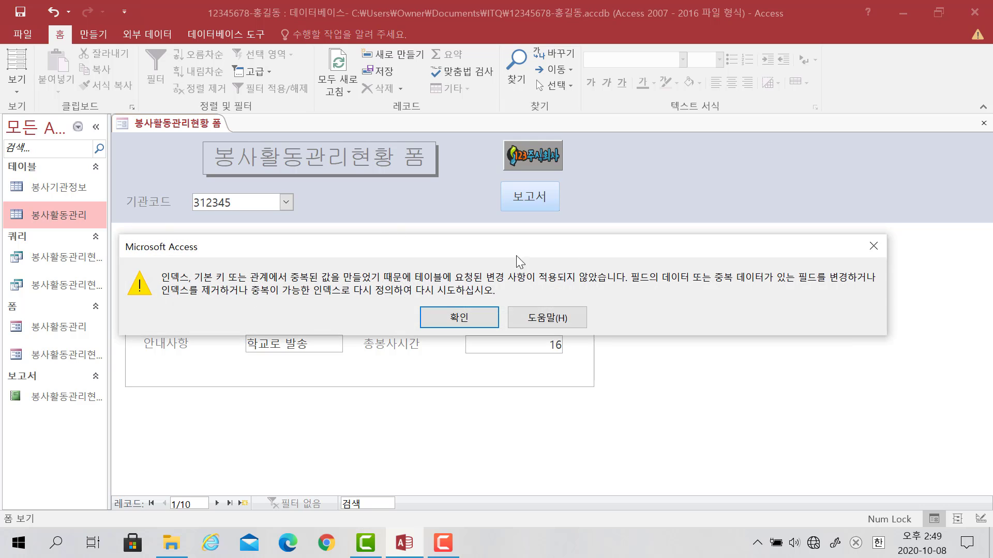
pyautogui.click(873, 246)
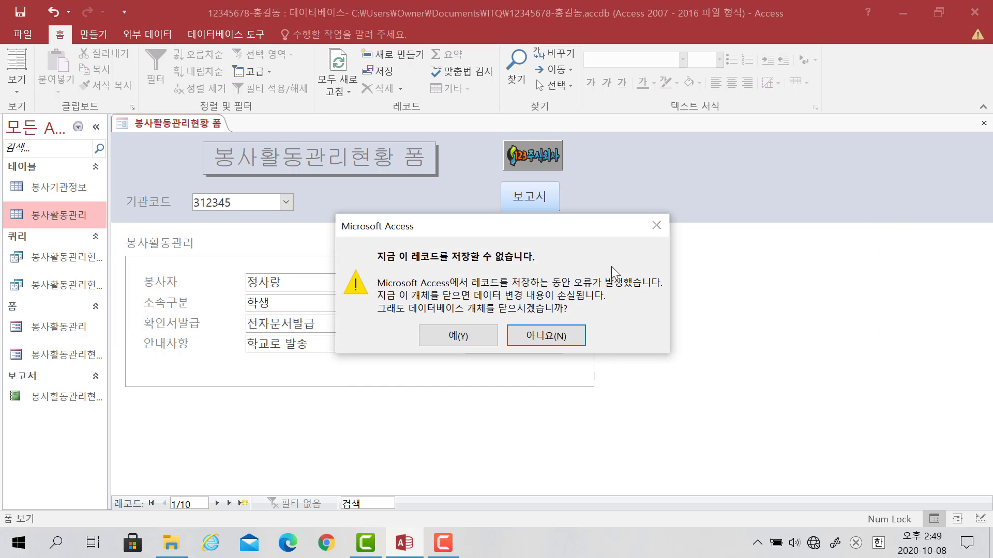
pyautogui.click(662, 226)
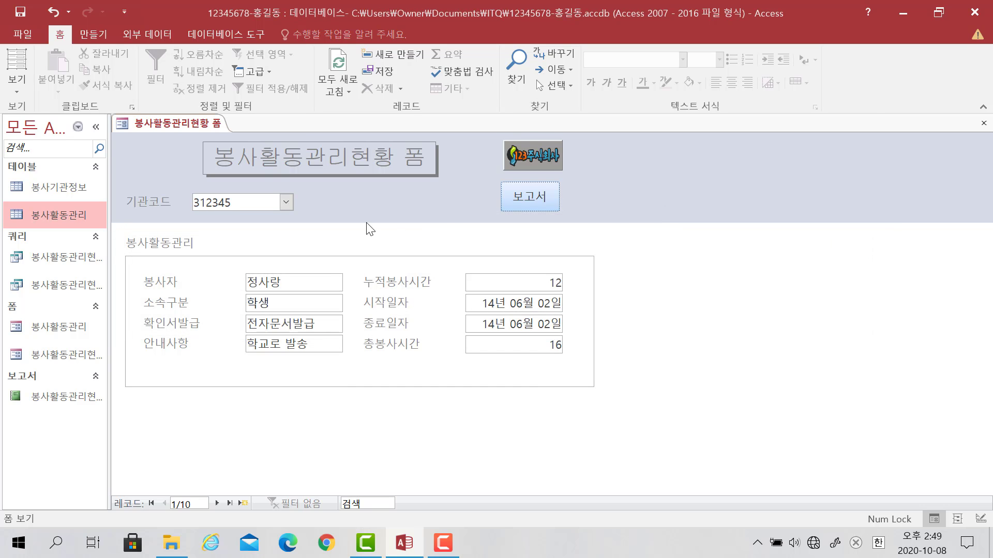
# Step: Undo the unsaved record edit and select 221133 in the 기관코드 combo box
pyautogui.press('Escape')
pyautogui.click(284, 202)
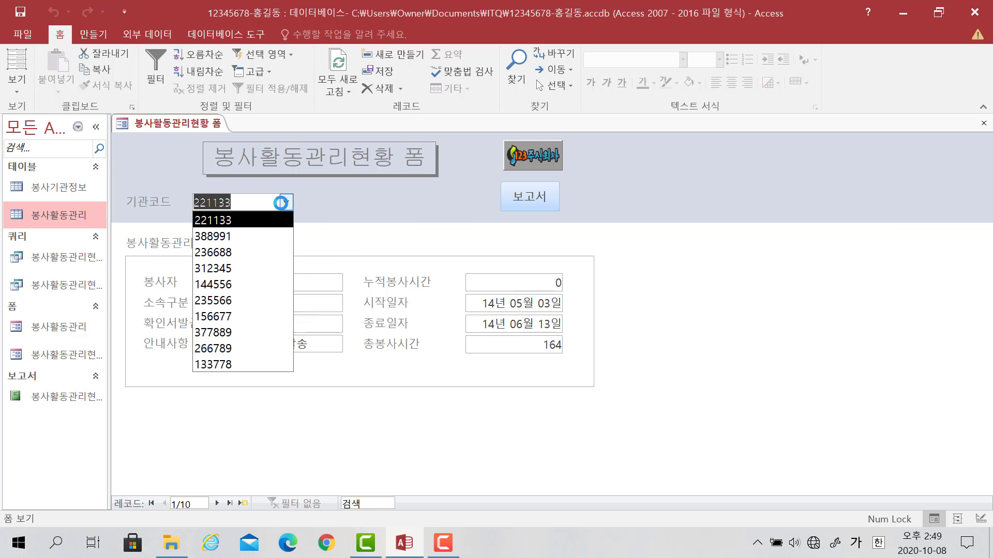
pyautogui.click(263, 221)
pyautogui.press('Tab')
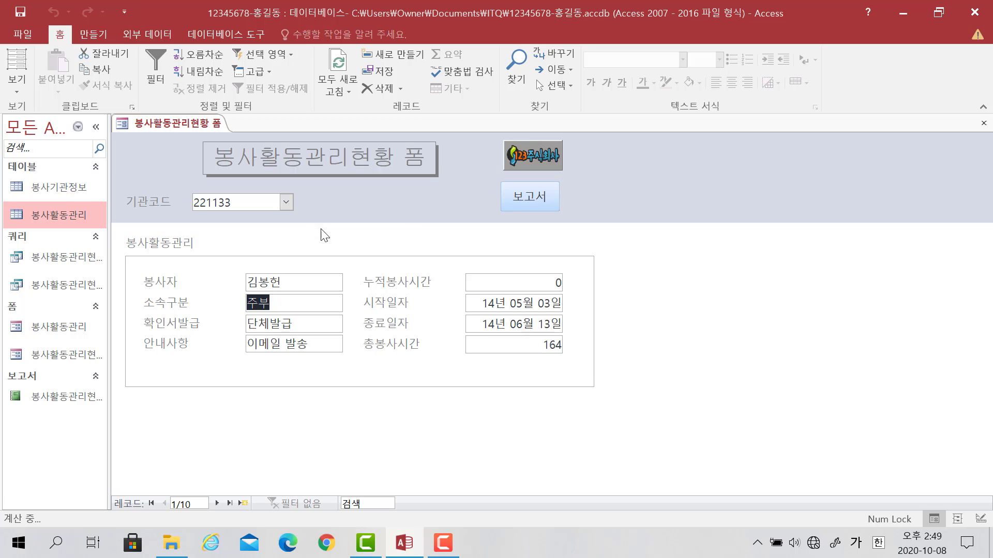
# Step: Close the form and start the mailing label wizard (레이블) based on the 봉사기관정보 table
pyautogui.click(984, 123)
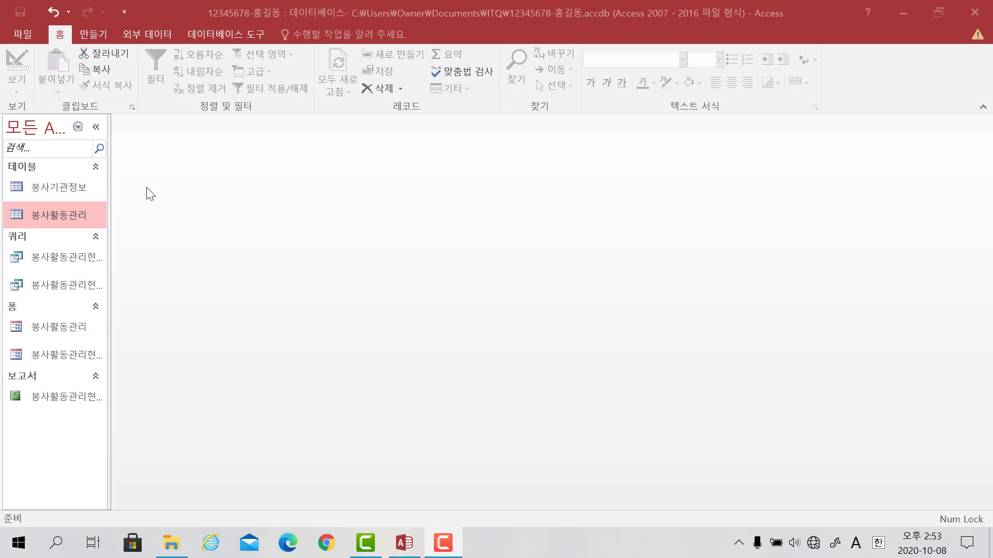
pyautogui.click(69, 191)
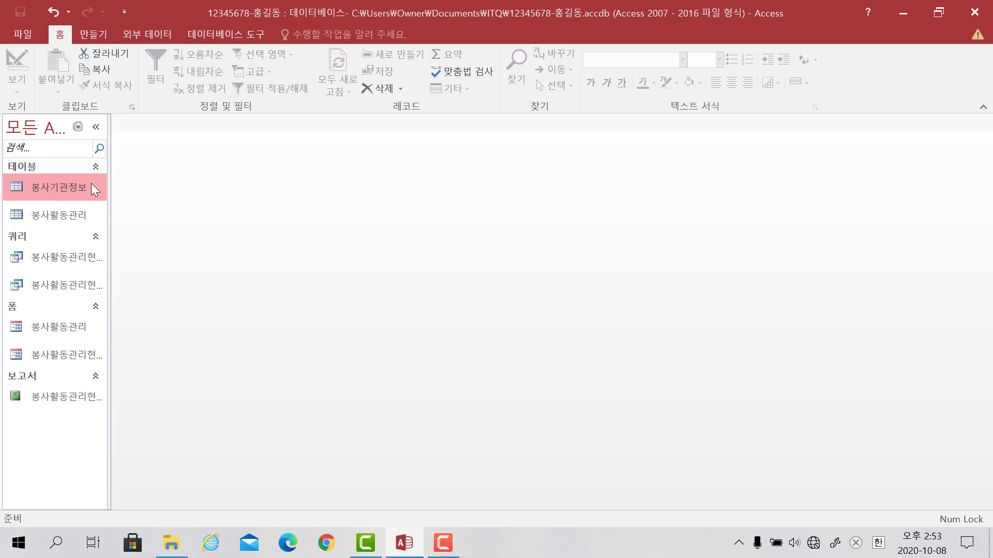
pyautogui.click(112, 35)
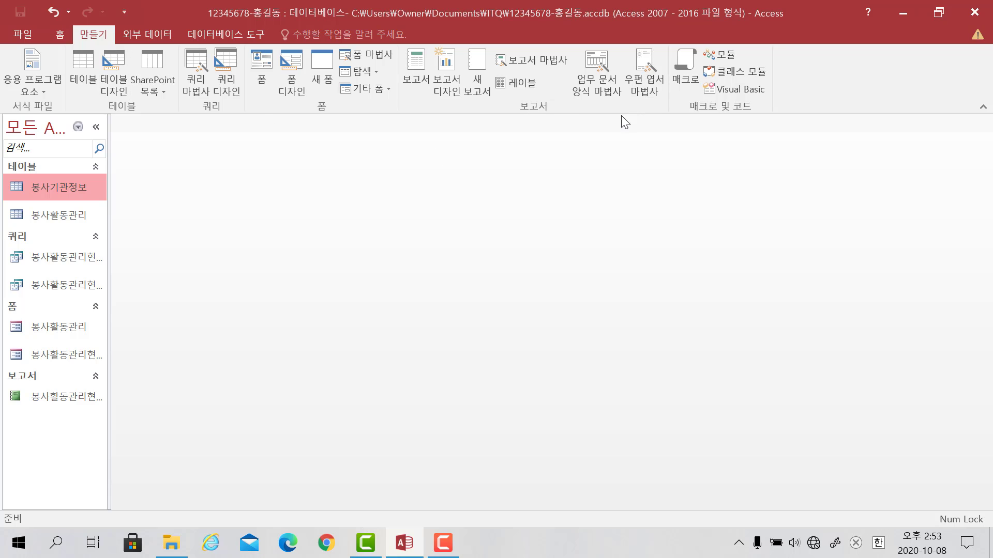
pyautogui.click(520, 85)
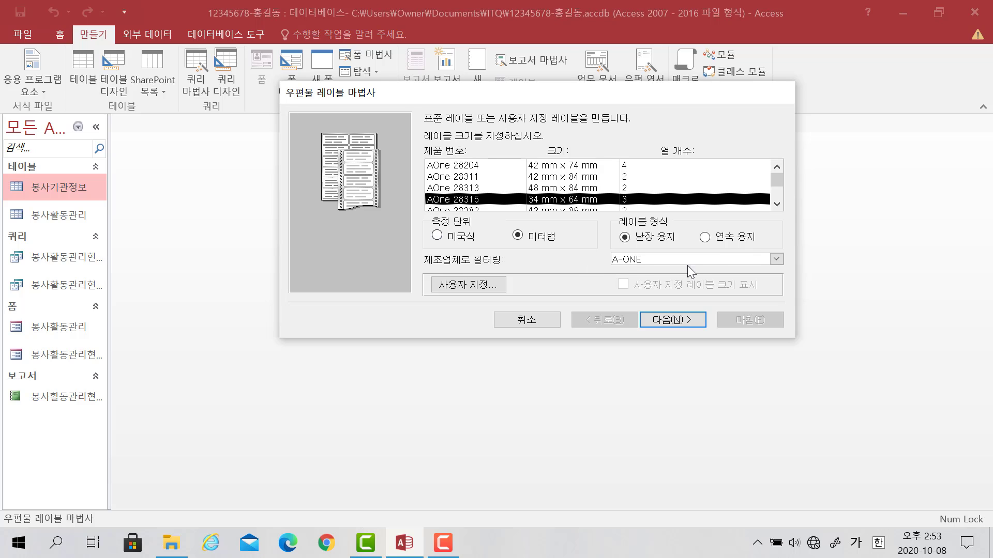
# Step: Choose the A-ONE manufacturer's AOne 28315 label with metric units and sheet feed, and accept the 굴림 10 pt text format
pyautogui.click(776, 259)
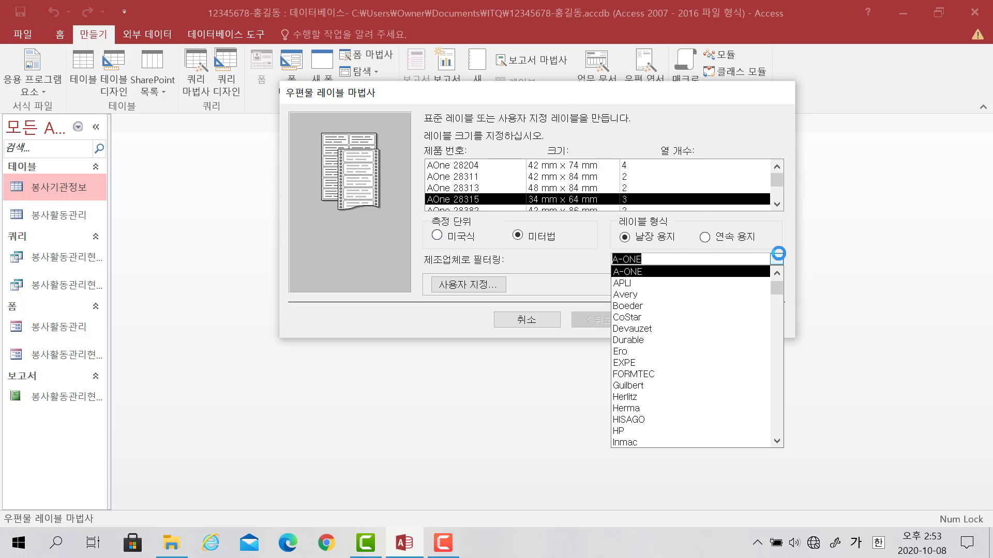
pyautogui.click(638, 274)
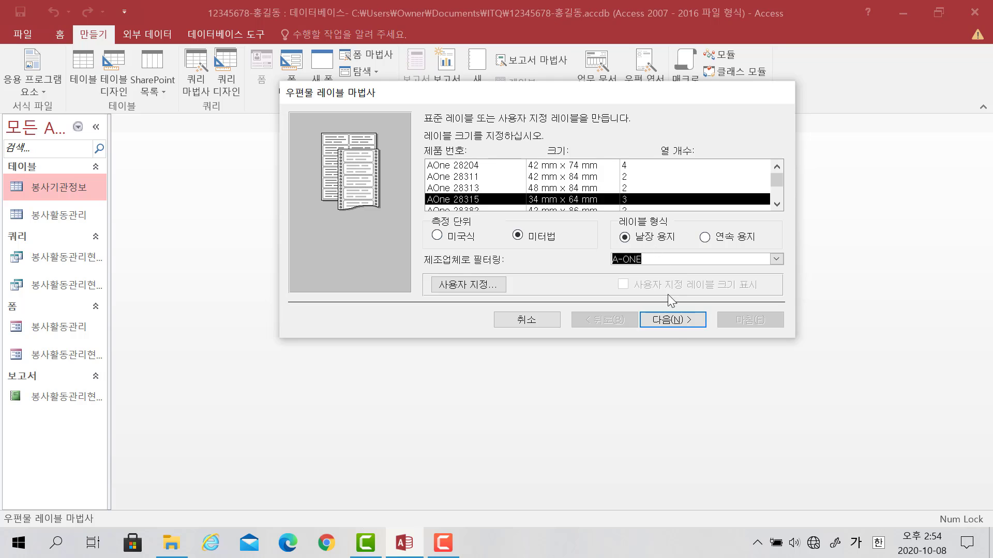
pyautogui.click(672, 322)
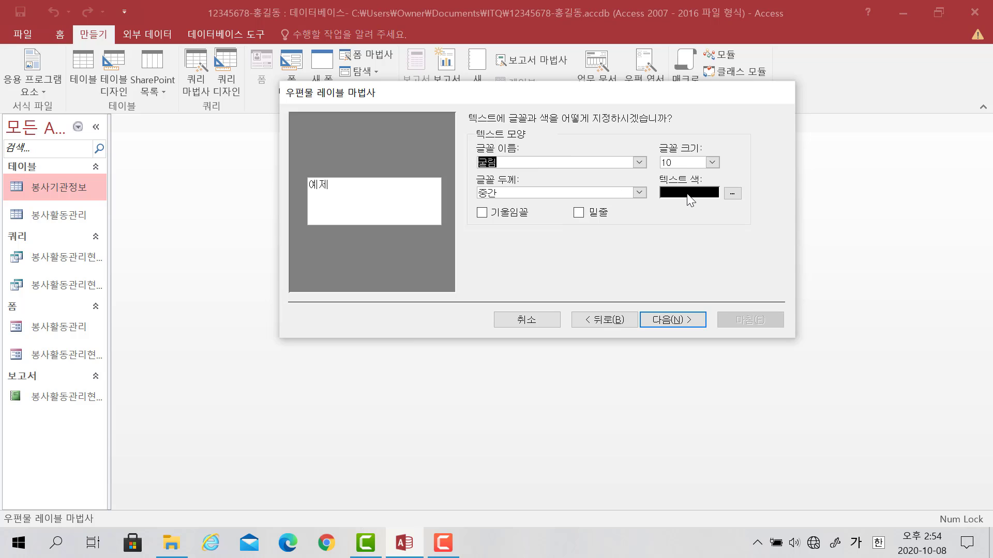
pyautogui.click(666, 321)
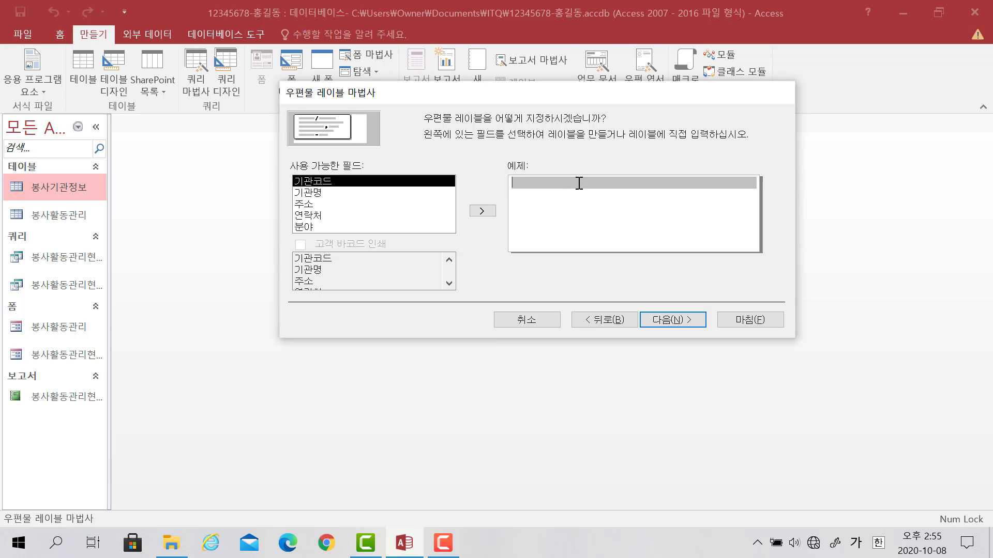
# Step: Compose the label's first line as "[ 지역 : {주소}, {기관코드}]" using the 주소 and 기관코드 fields
pyautogui.write('[')
pyautogui.write('ㅈㅣ역')
pyautogui.doubleClick(321, 204)
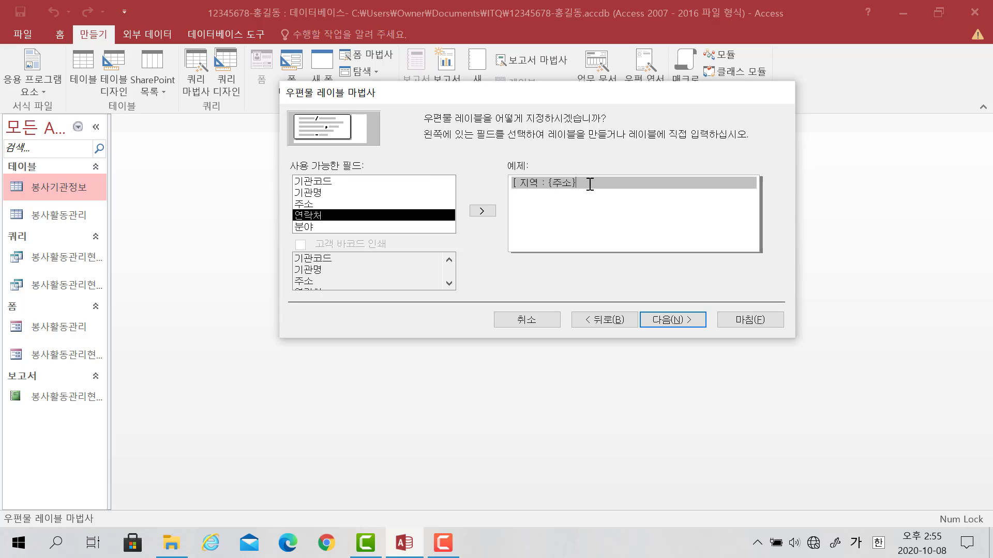
pyautogui.write(',')
pyautogui.doubleClick(351, 182)
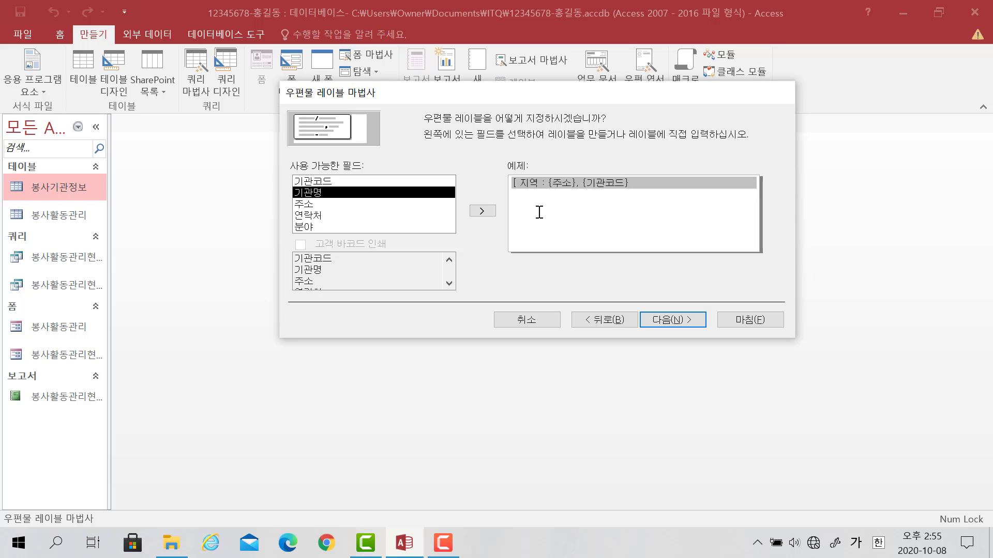
pyautogui.write(']')
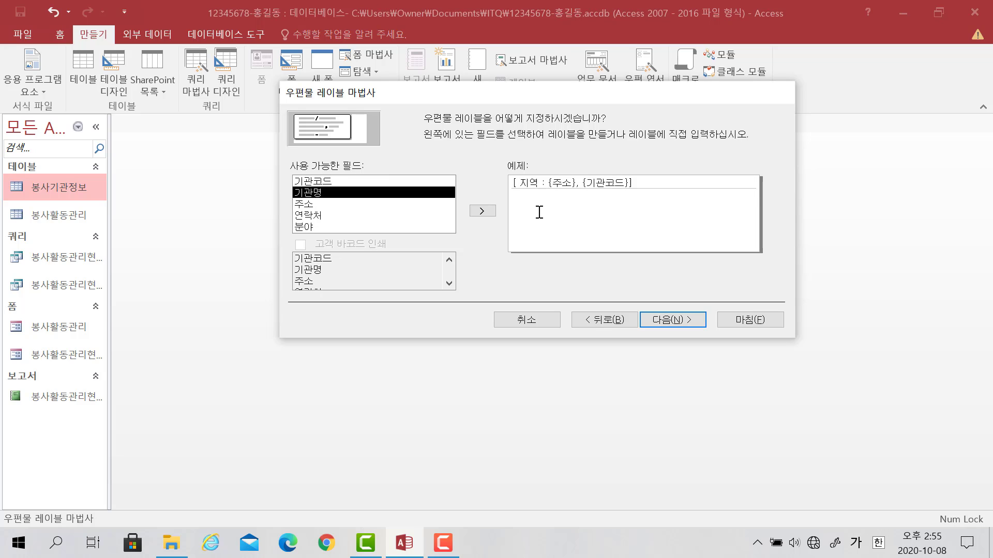
pyautogui.press('Return')
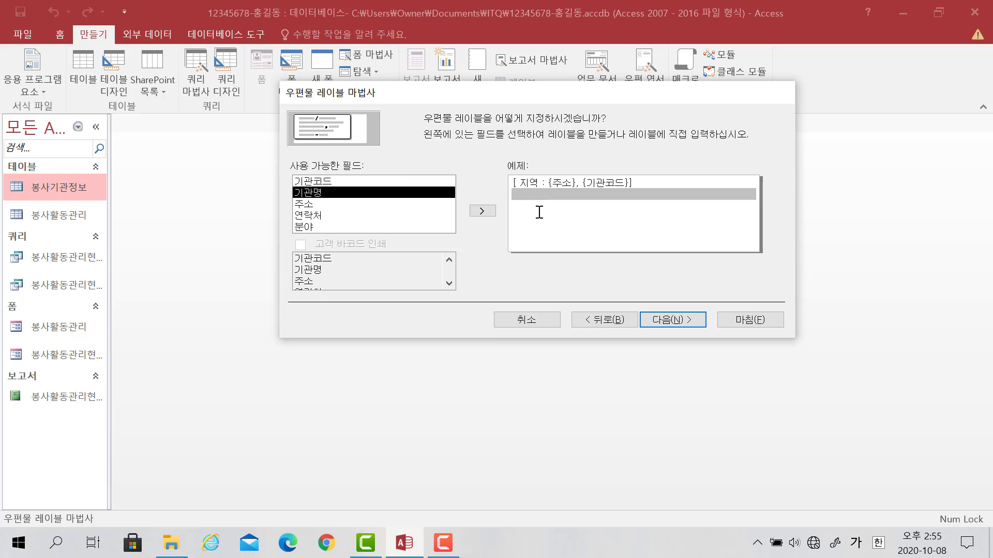
# Step: Add the label lines "기관명 : {기관명}" and "연락처 : {연락처}" below the first line
pyautogui.write('기관명 :')
pyautogui.doubleClick(352, 194)
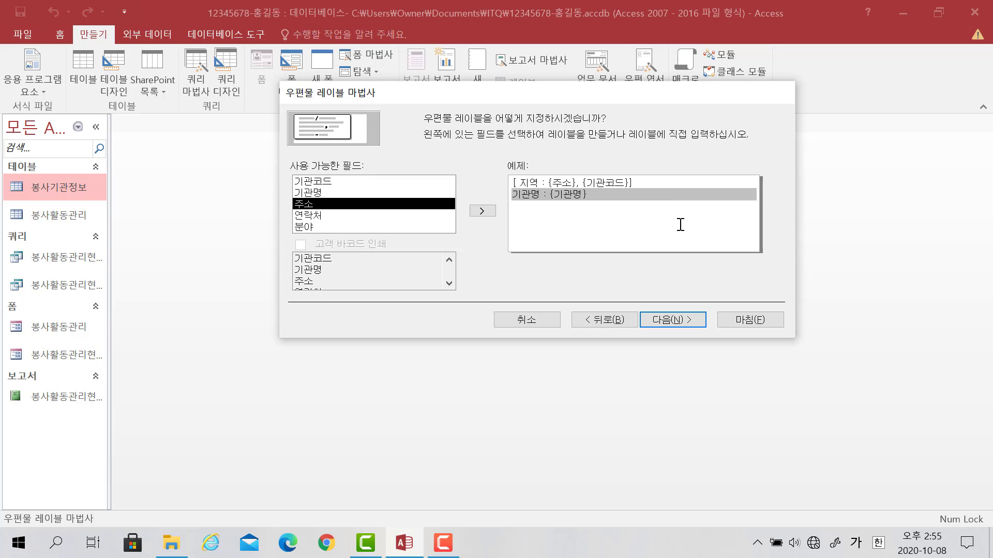
pyautogui.press('Return')
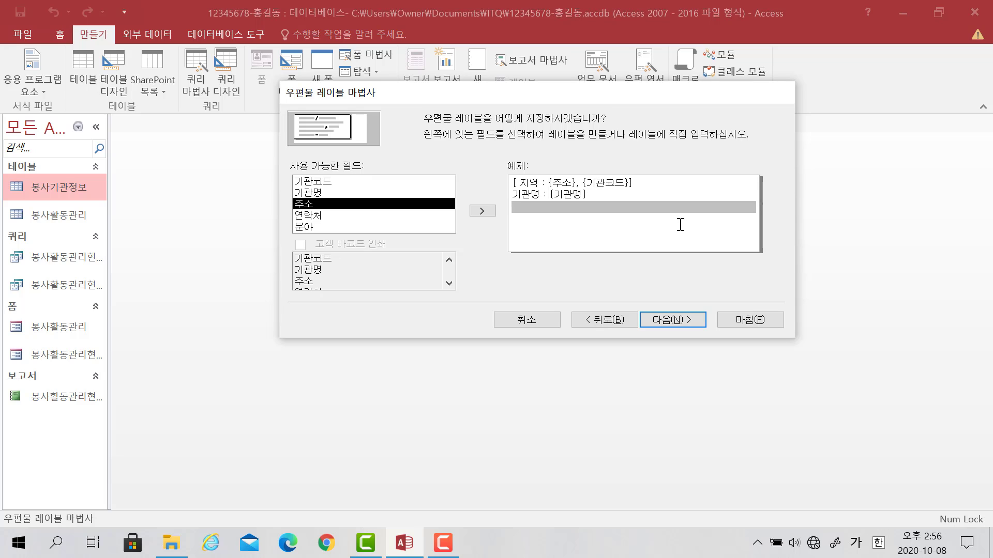
pyautogui.write('연락처 :')
pyautogui.doubleClick(333, 215)
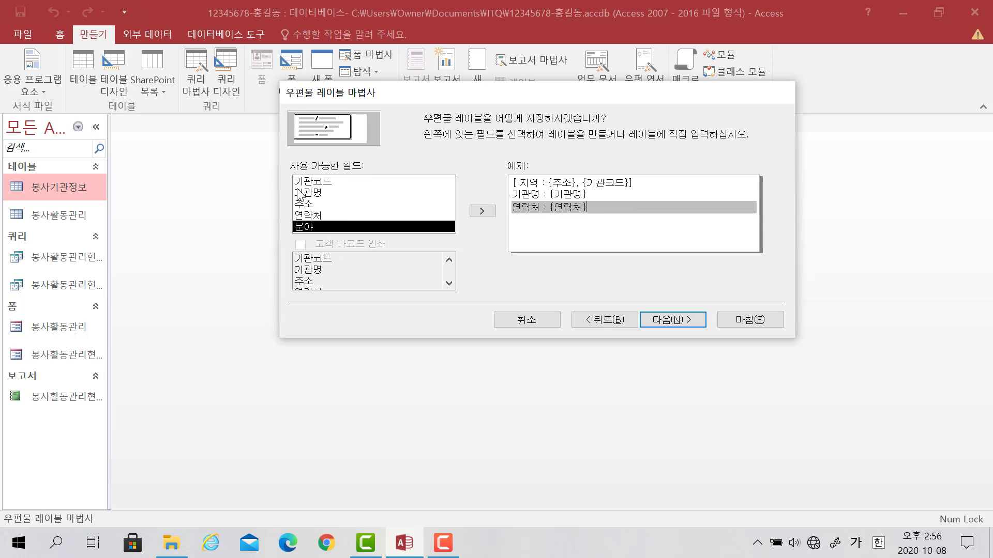
# Step: Accept the label layout and sort the labels by 기관코드
pyautogui.click(672, 320)
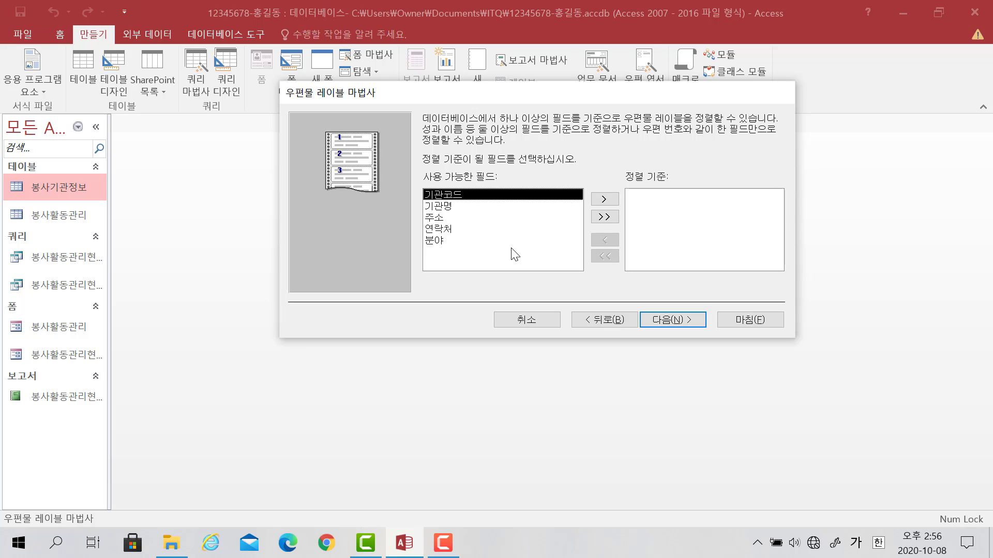
pyautogui.click(606, 200)
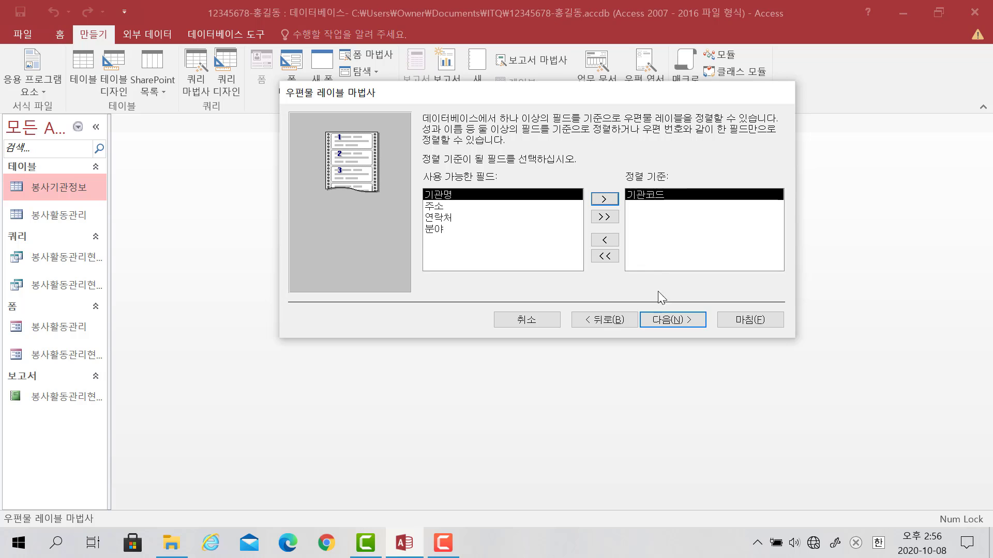
pyautogui.click(663, 323)
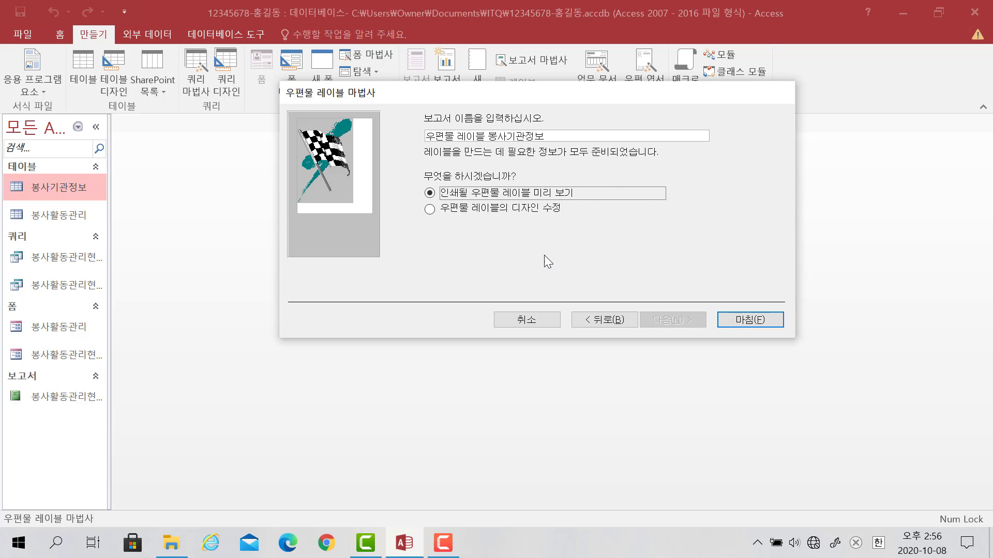
# Step: Name the report 봉사기관정보 레이블 and finish the wizard with the option to modify the label design
pyautogui.moveTo(554, 138); pyautogui.dragTo(391, 140)
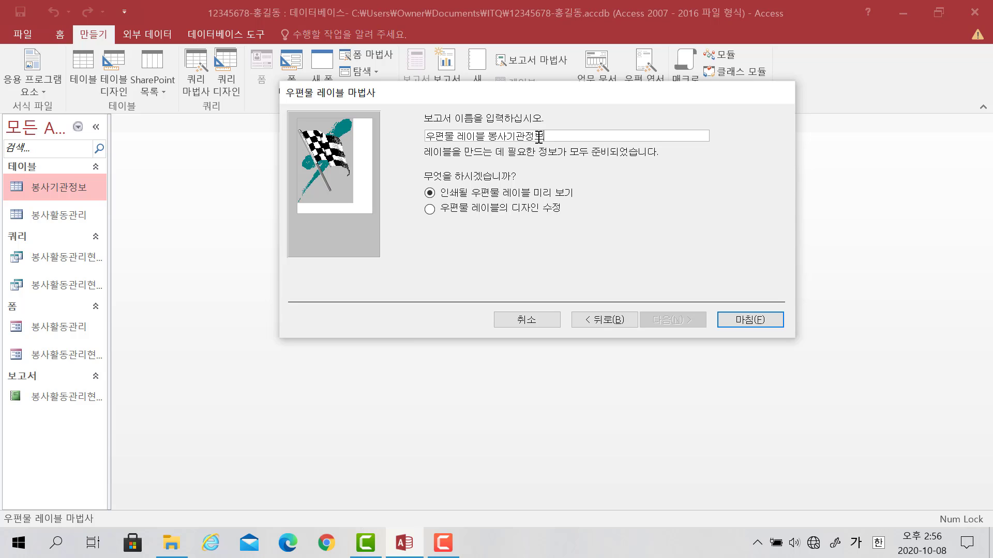
pyautogui.moveTo(488, 137); pyautogui.dragTo(421, 137)
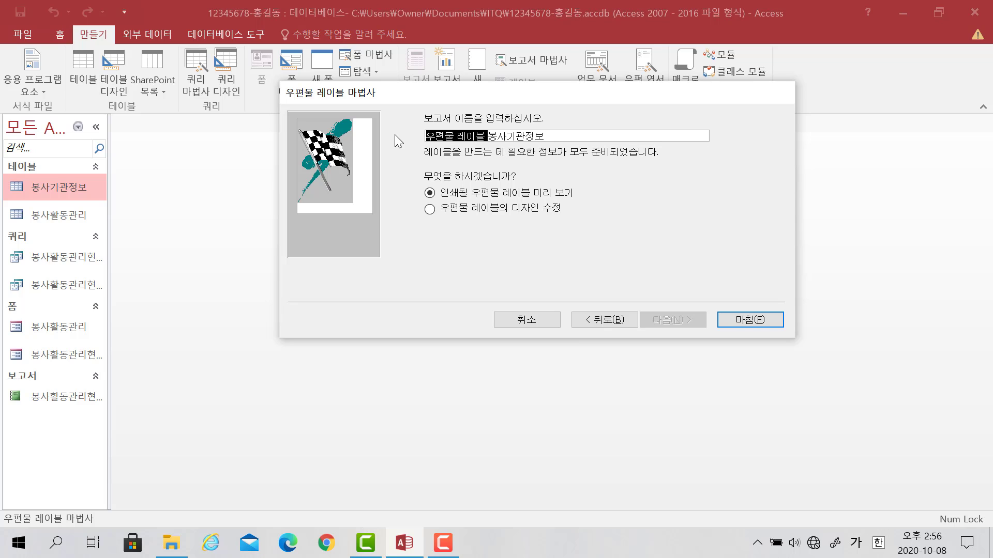
pyautogui.press('BackSpace')
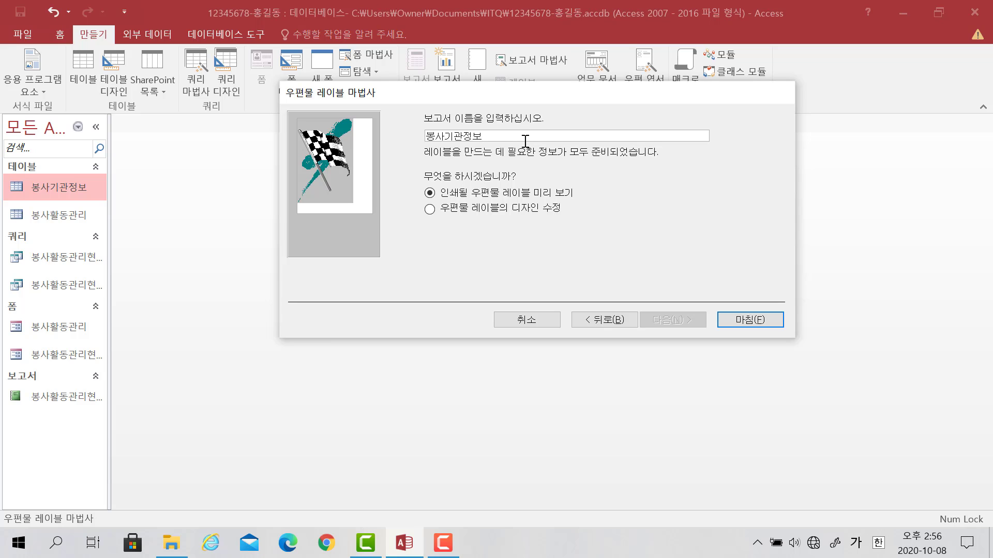
pyautogui.write('레이블')
pyautogui.click(523, 210)
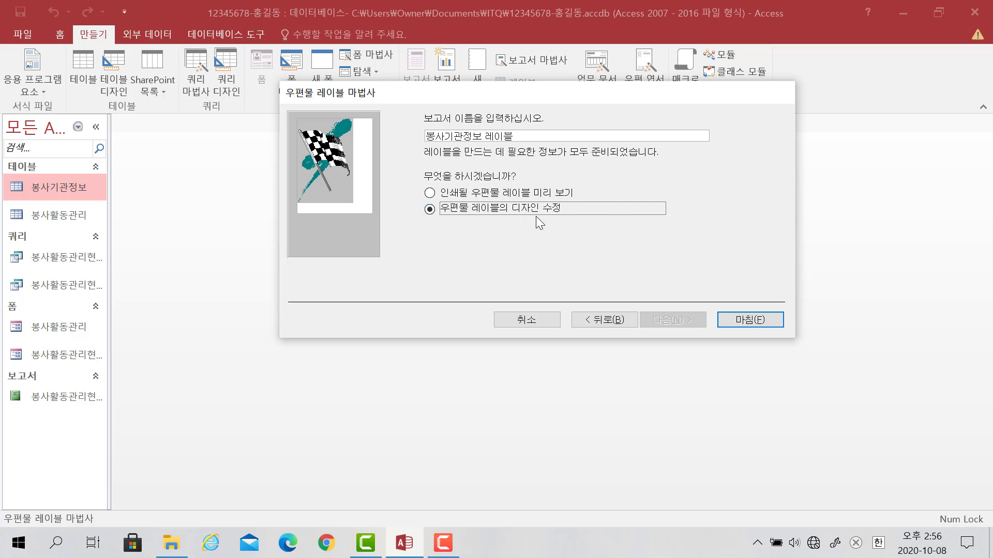
pyautogui.click(750, 321)
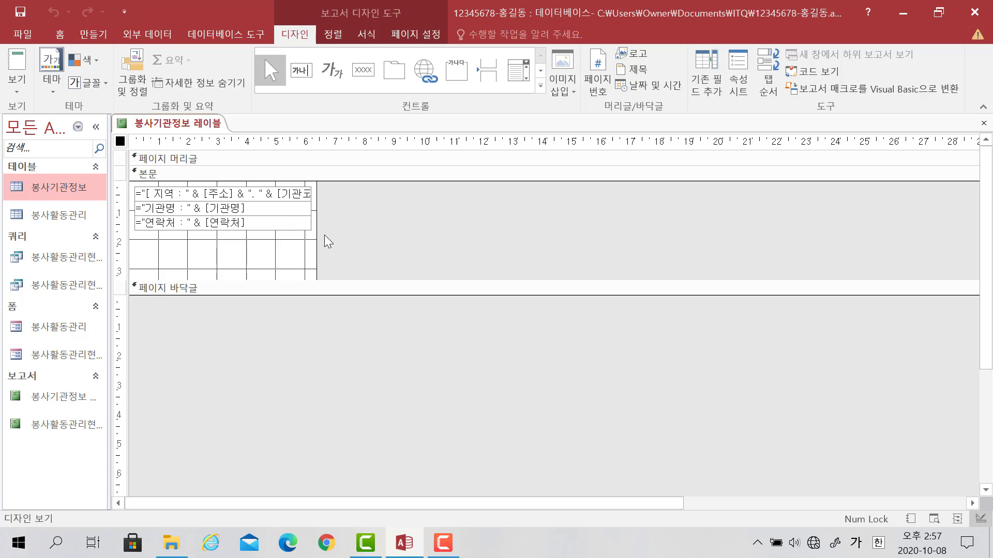
# Step: Check the label layout in print preview (인쇄 미리 보기) and return to the design
pyautogui.click(18, 93)
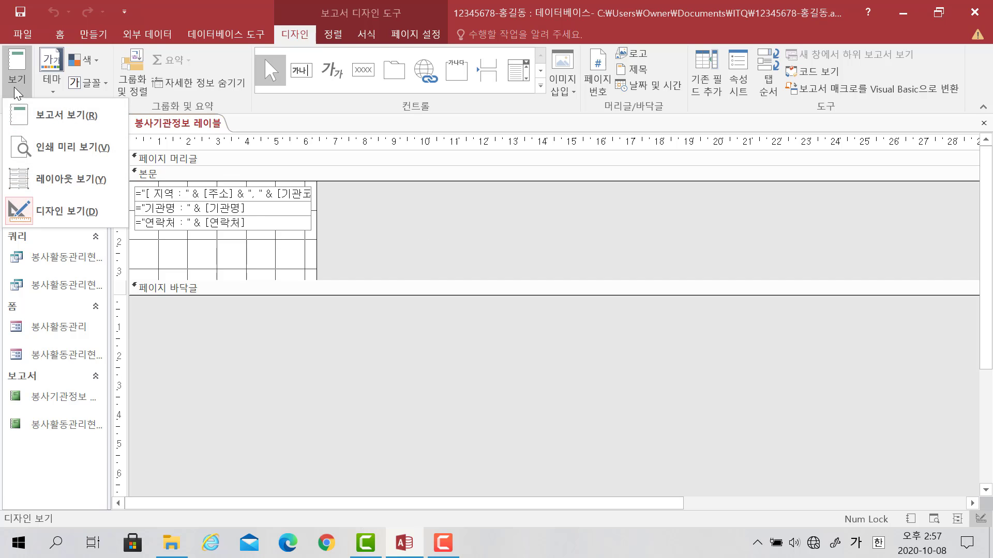
pyautogui.click(29, 151)
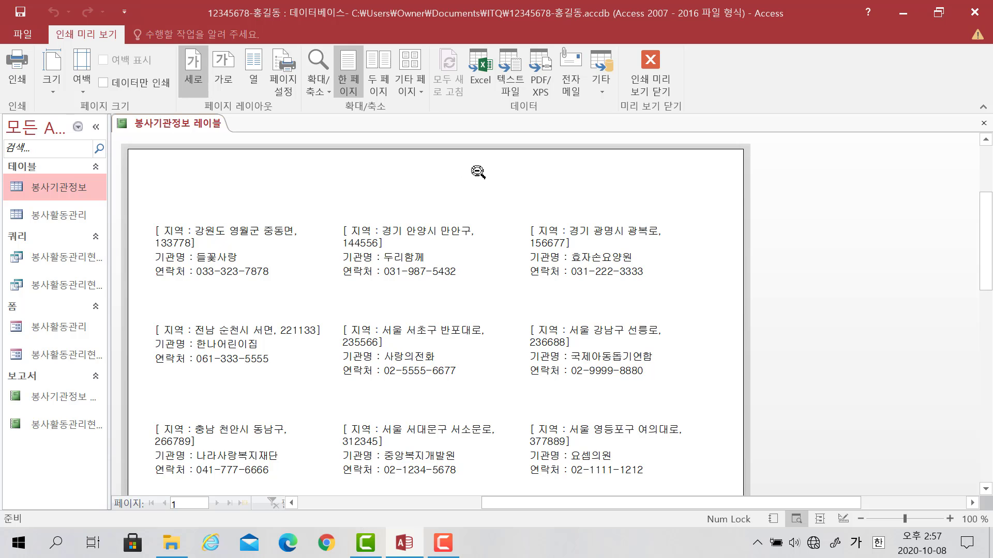
pyautogui.click(647, 84)
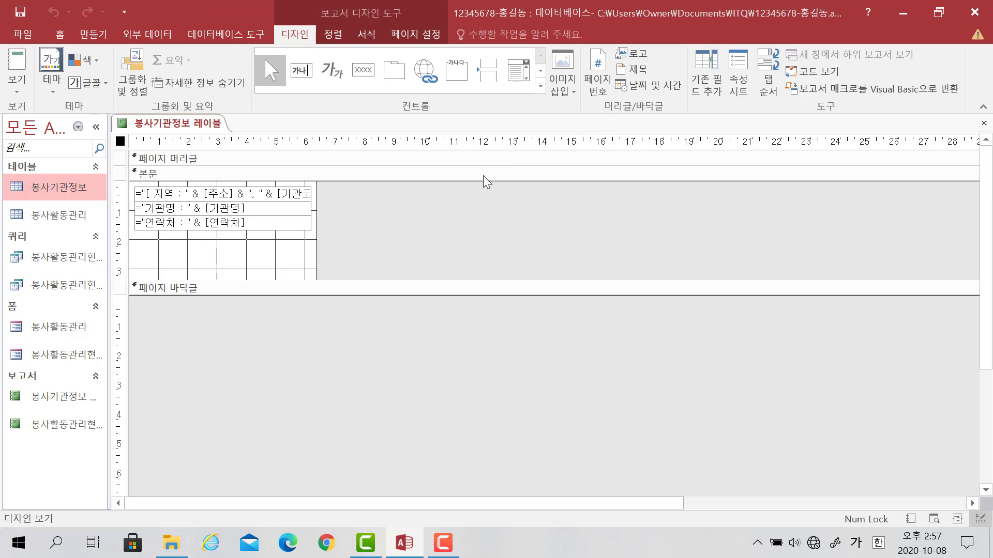
# Step: Edit the 지역 expression so that Left([주소],2) replaces the plain [주소] field
pyautogui.click(190, 193)
pyautogui.click(204, 193)
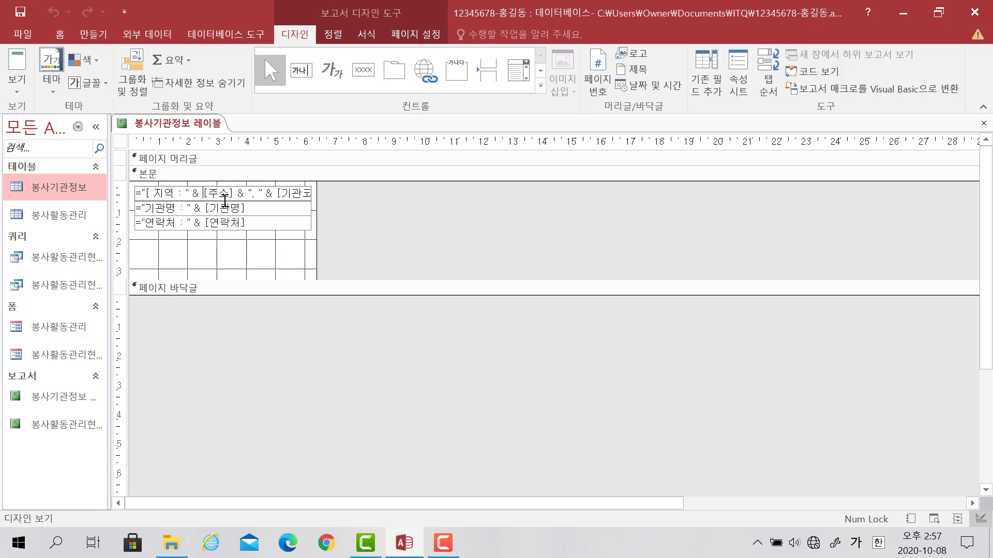
pyautogui.write('ㅣ')
pyautogui.press('BackSpace')
pyautogui.press('Hangul')
pyautogui.write('left')
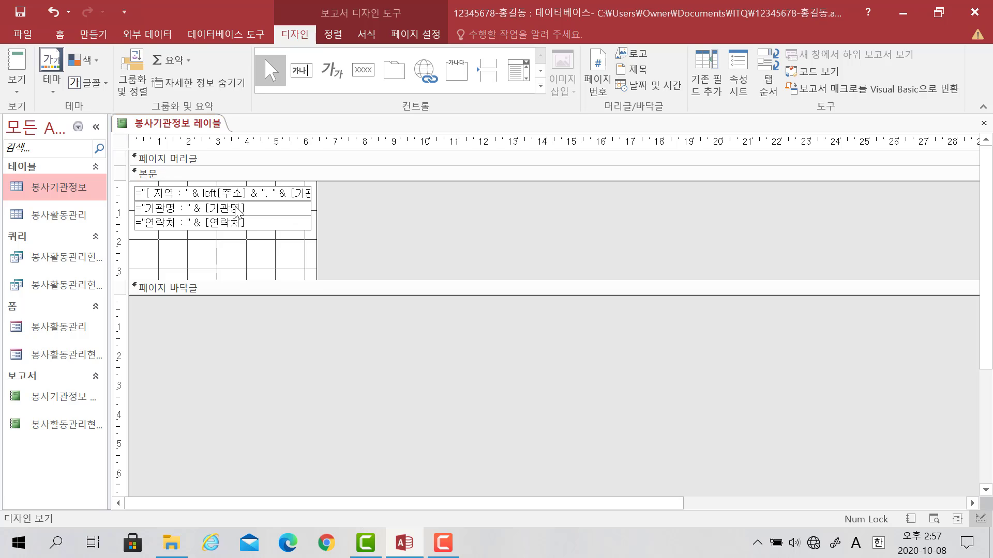
pyautogui.write('([주소],2)')
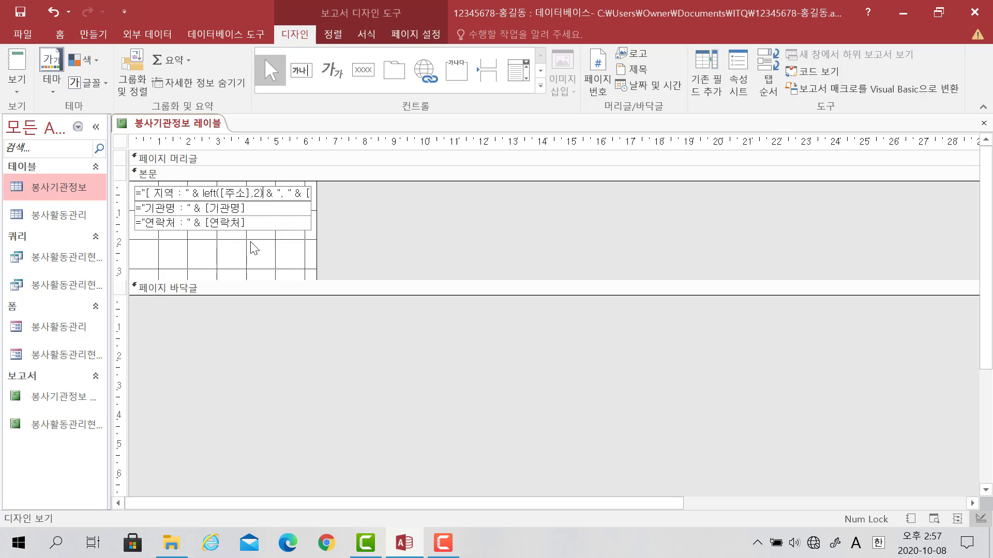
pyautogui.press('Return')
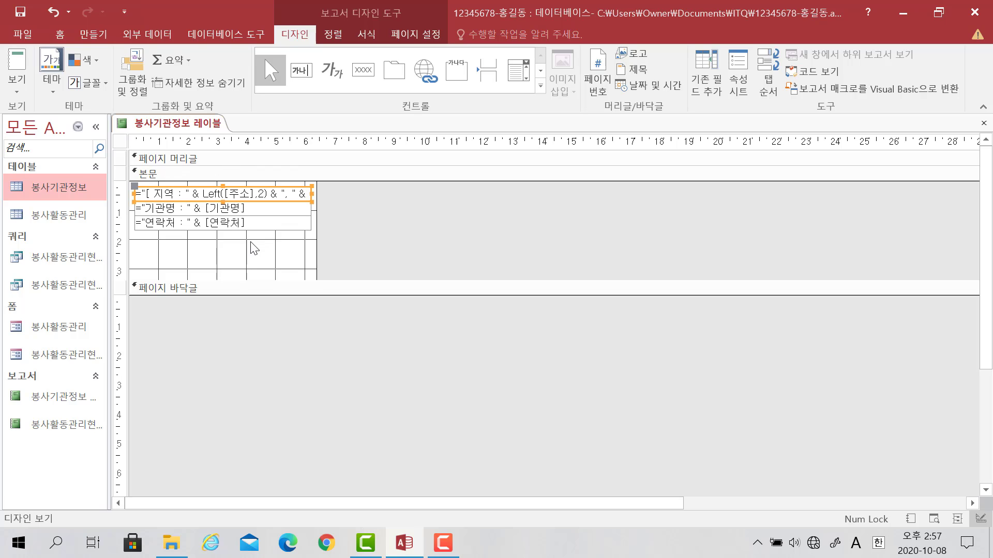
# Step: Make the 기관명 text box in the label's detail section bold
pyautogui.click(254, 210)
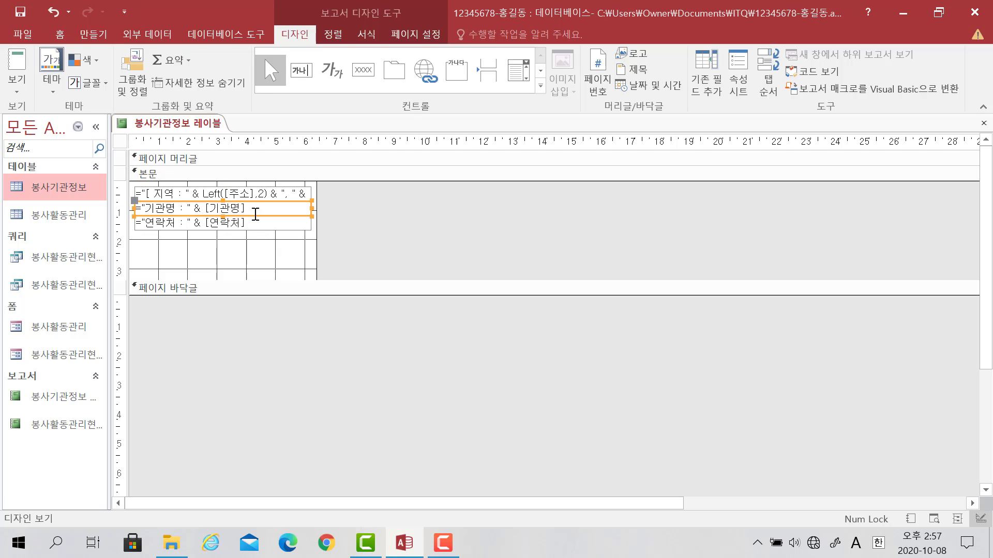
pyautogui.click(62, 35)
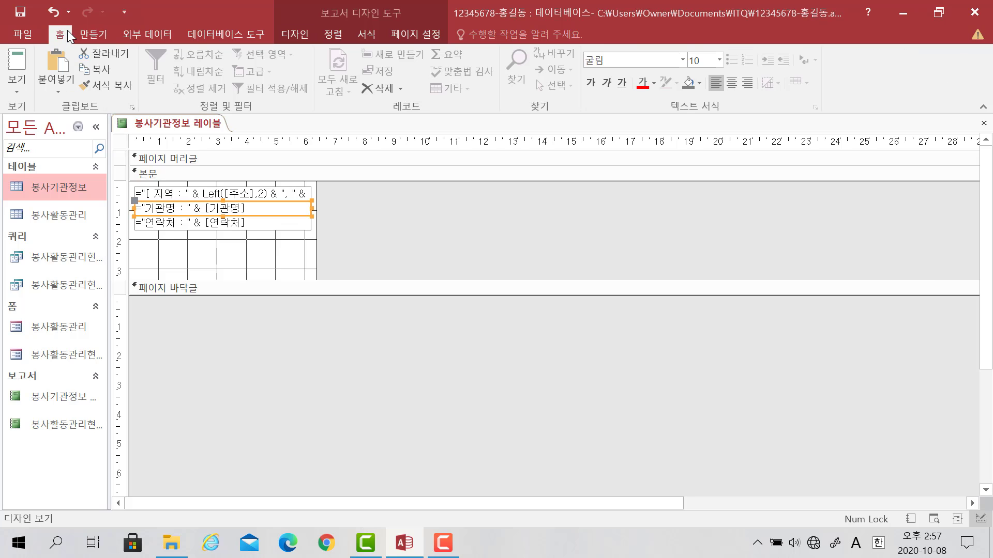
pyautogui.click(591, 81)
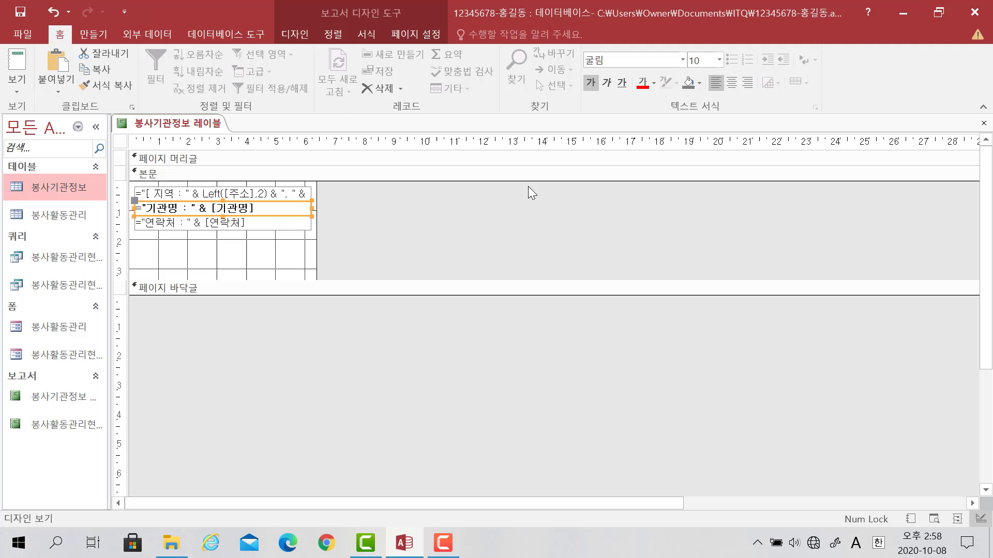
# Step: Widen the label report's detail area to about 7 cm
pyautogui.click(399, 225)
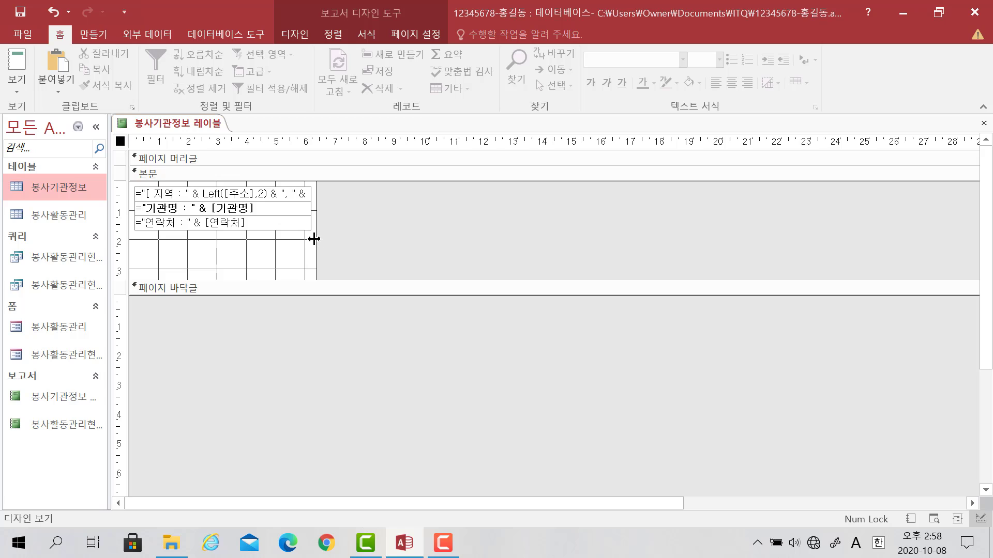
pyautogui.moveTo(313, 239); pyautogui.dragTo(335, 238)
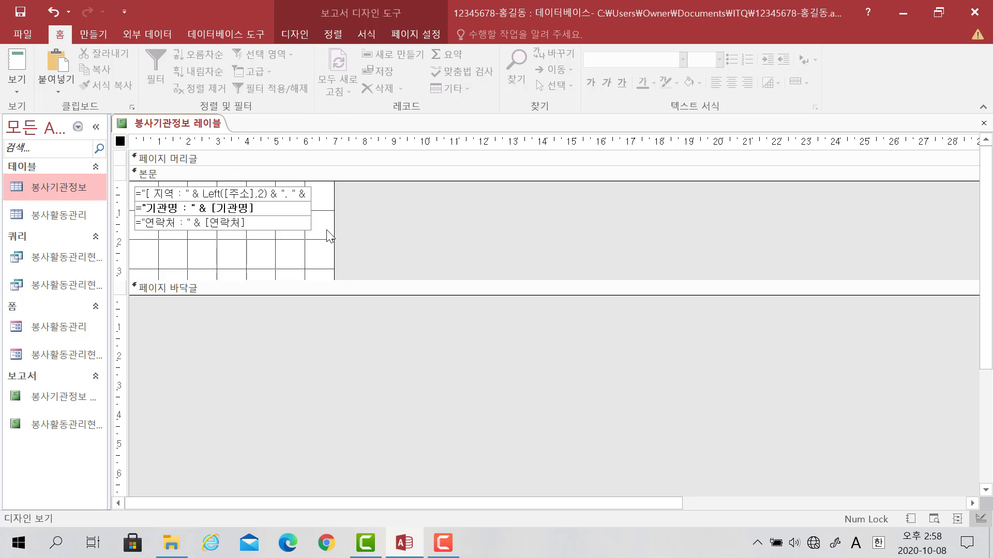
# Step: Check the widened label layout in print preview and return to the report design
pyautogui.click(20, 88)
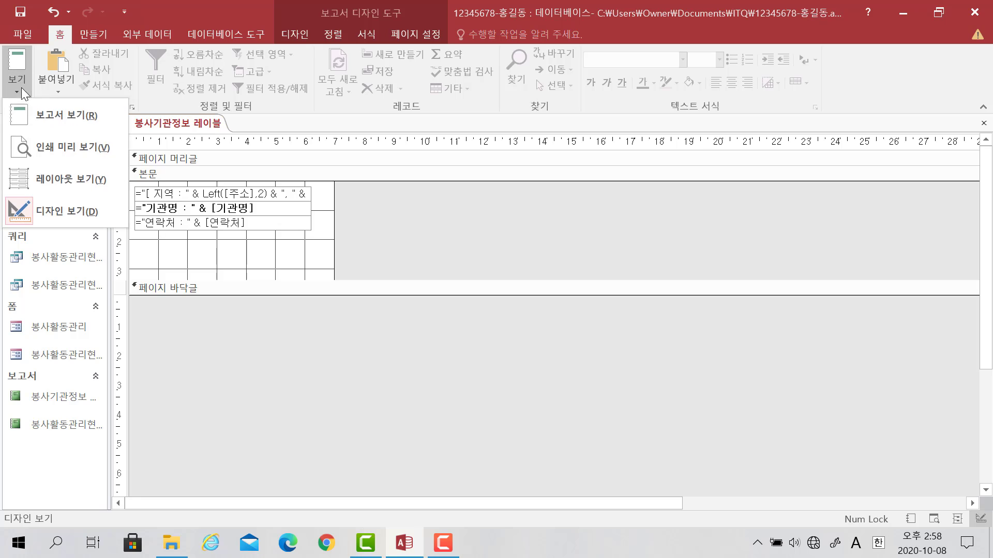
pyautogui.click(31, 146)
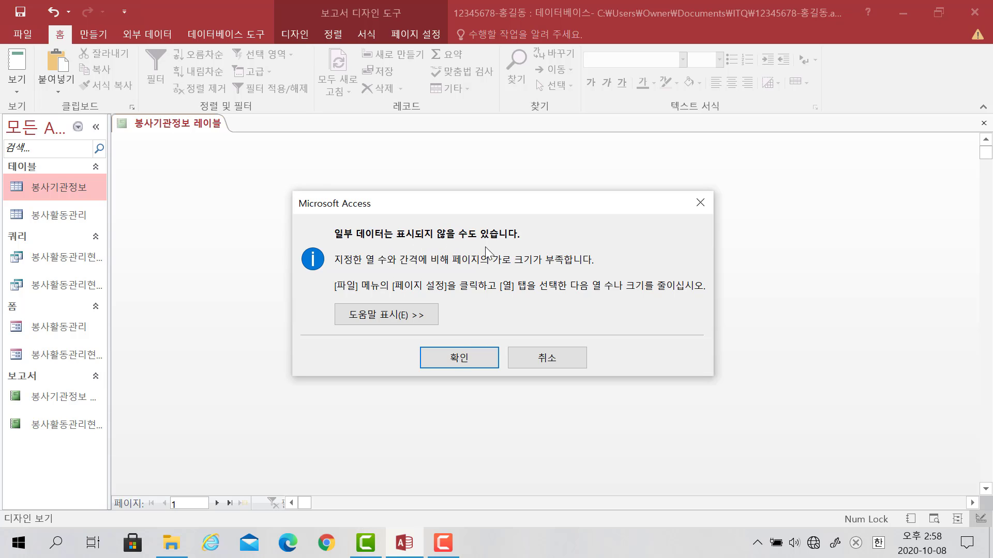
pyautogui.click(459, 359)
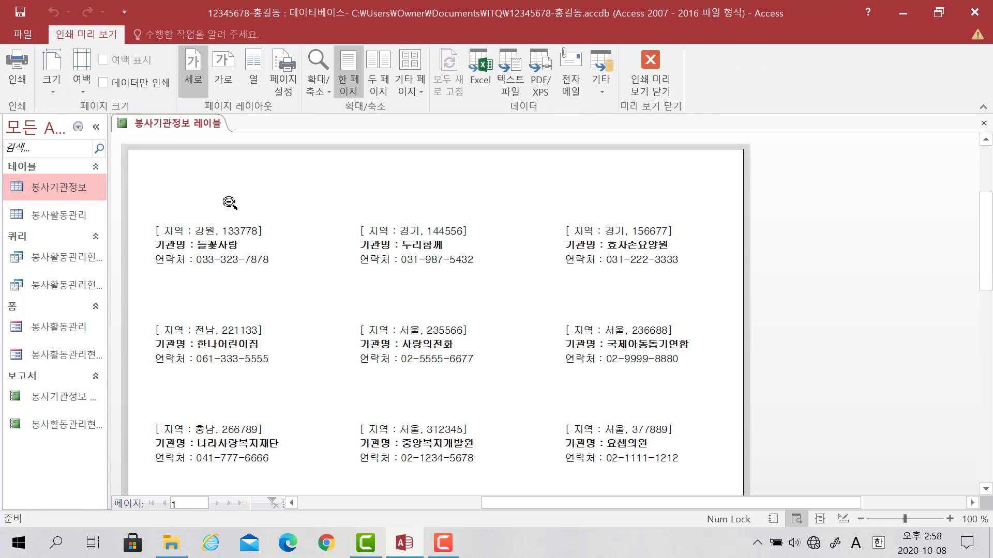
pyautogui.click(645, 77)
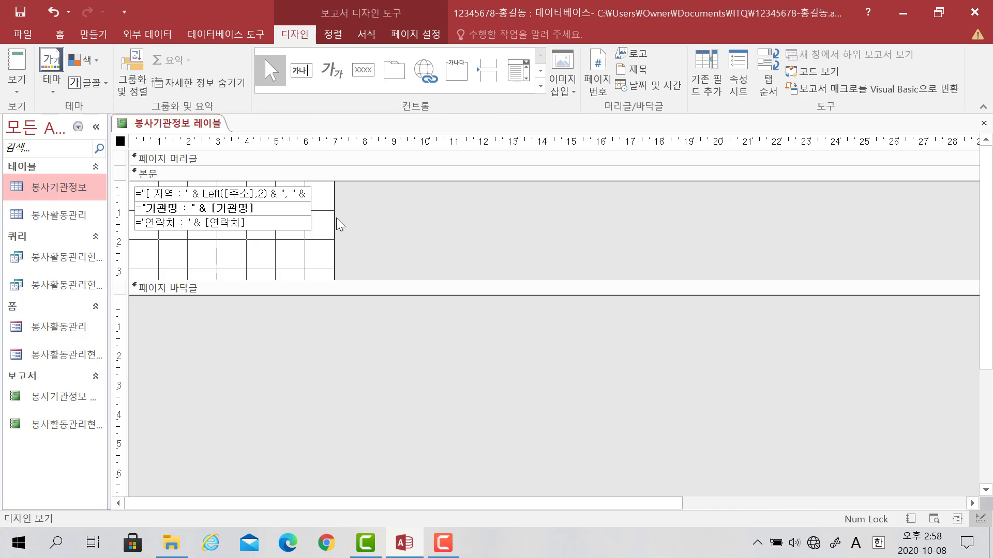
# Step: Narrow the label report's detail area to about 6.4 cm and check the three-column layout in print preview
pyautogui.moveTo(334, 209); pyautogui.dragTo(316, 209)
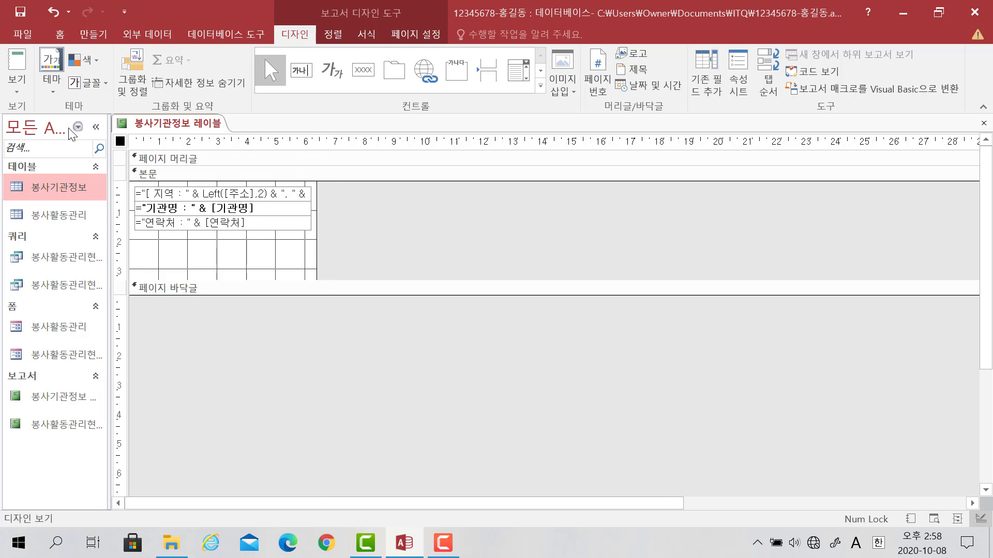
pyautogui.click(12, 93)
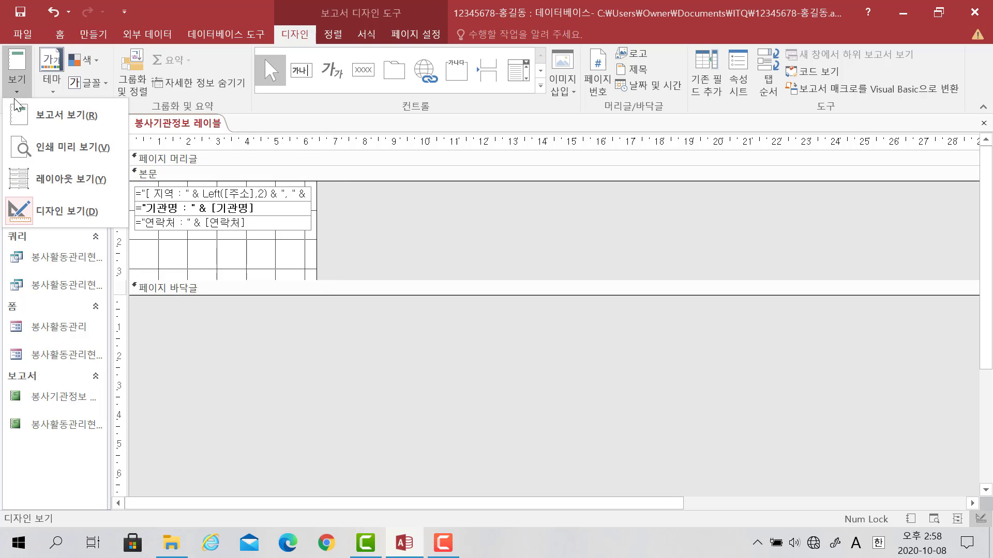
pyautogui.click(32, 150)
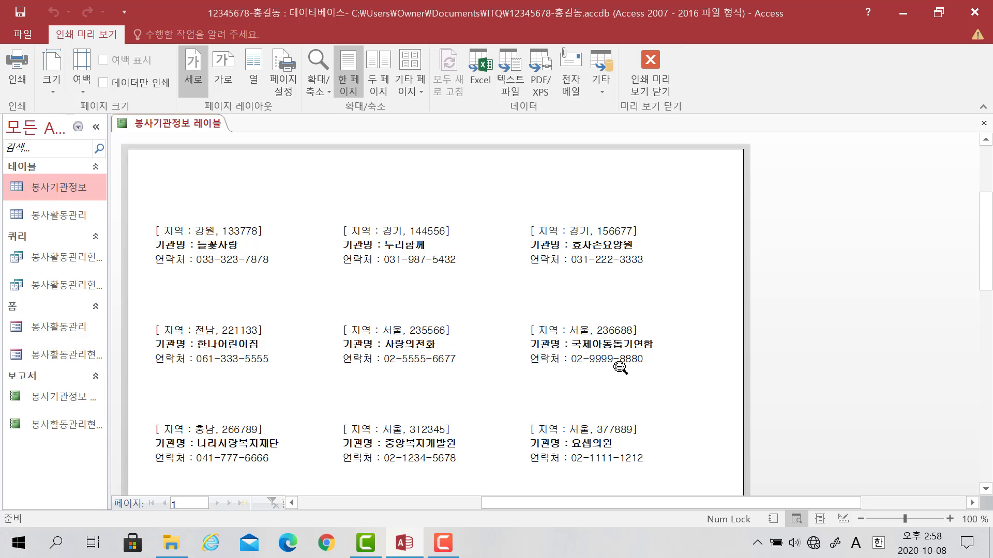
pyautogui.scroll(-4, 603, 368)
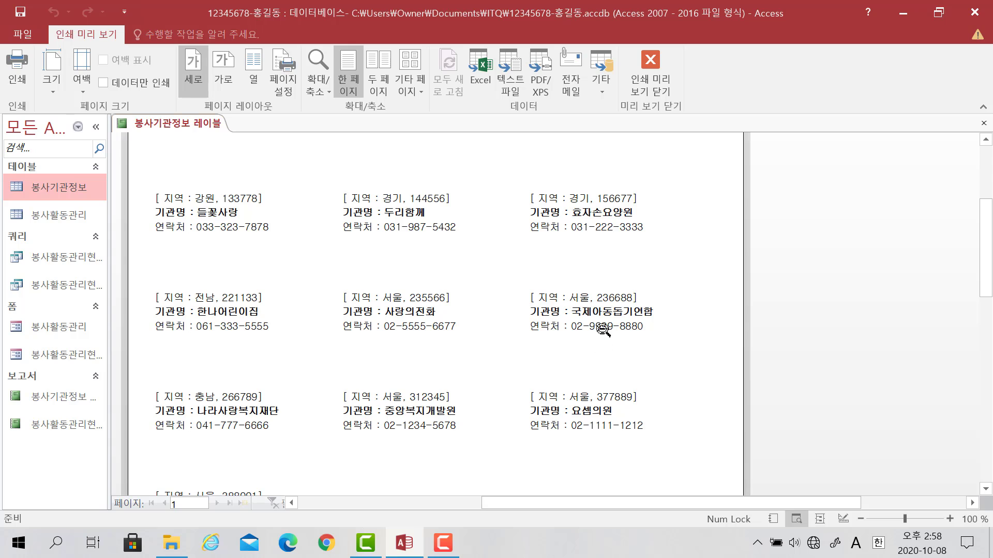
# Step: Leave the print preview and close the 봉사기관정보 레이블 report, saving its design changes
pyautogui.click(645, 90)
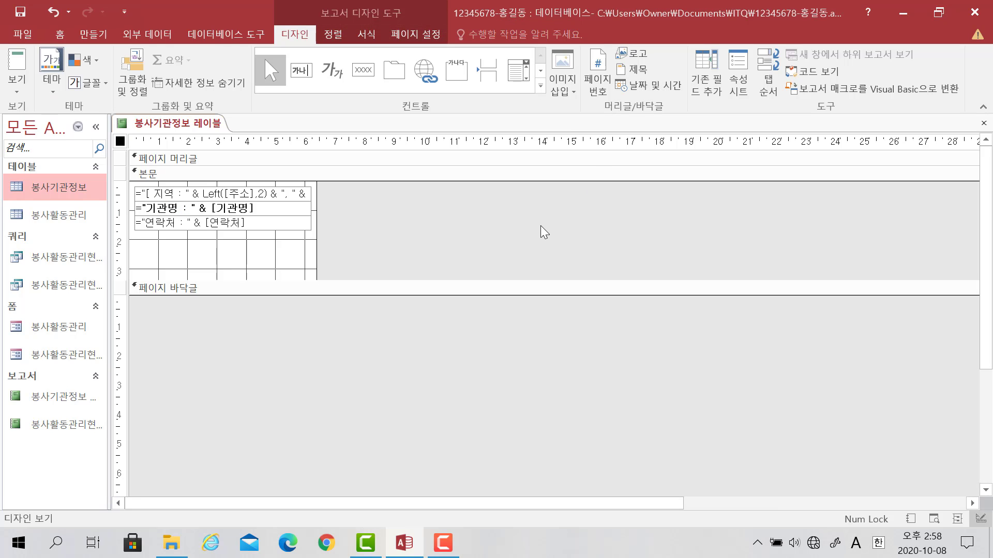
pyautogui.click(982, 126)
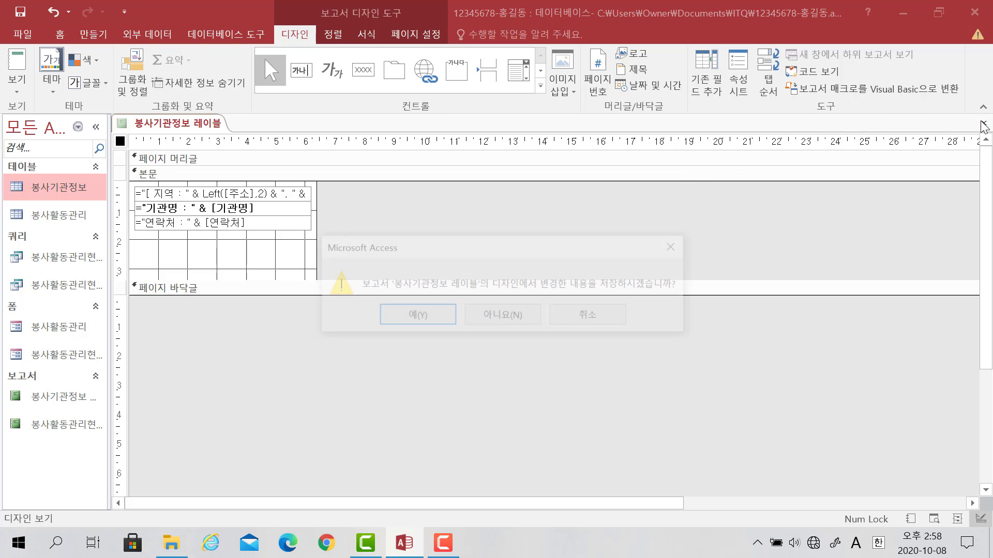
pyautogui.click(449, 316)
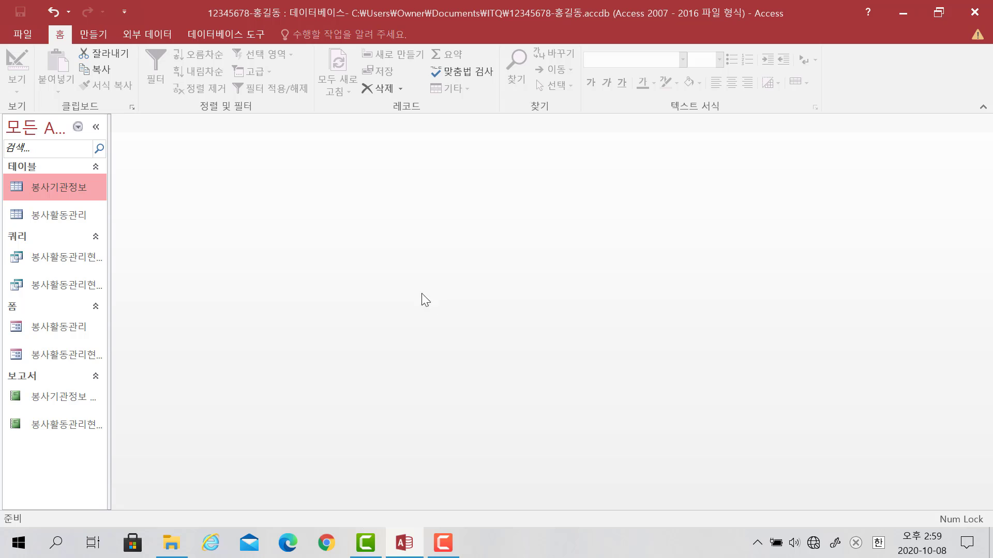